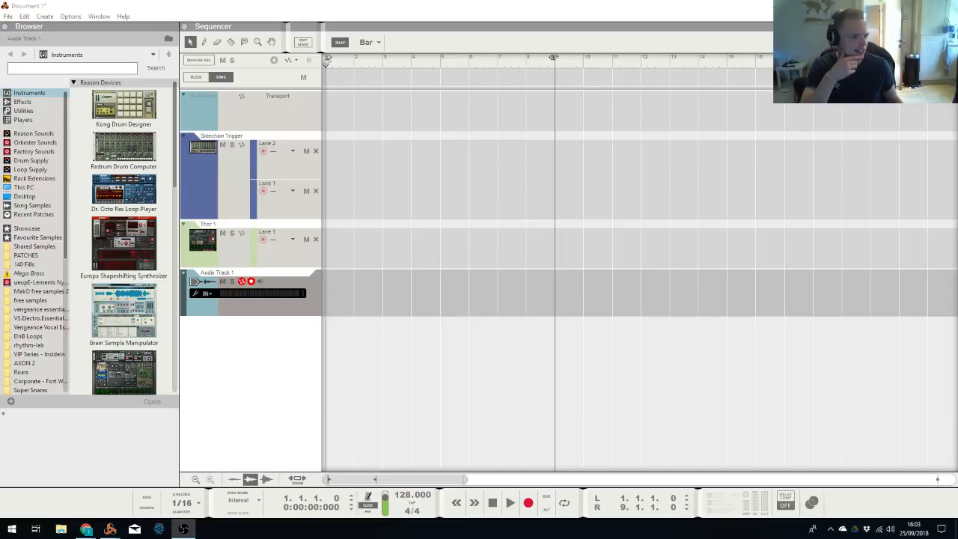
Set the song tempo to 114 BPM and play the song briefly to check it
key("alt+Tab")
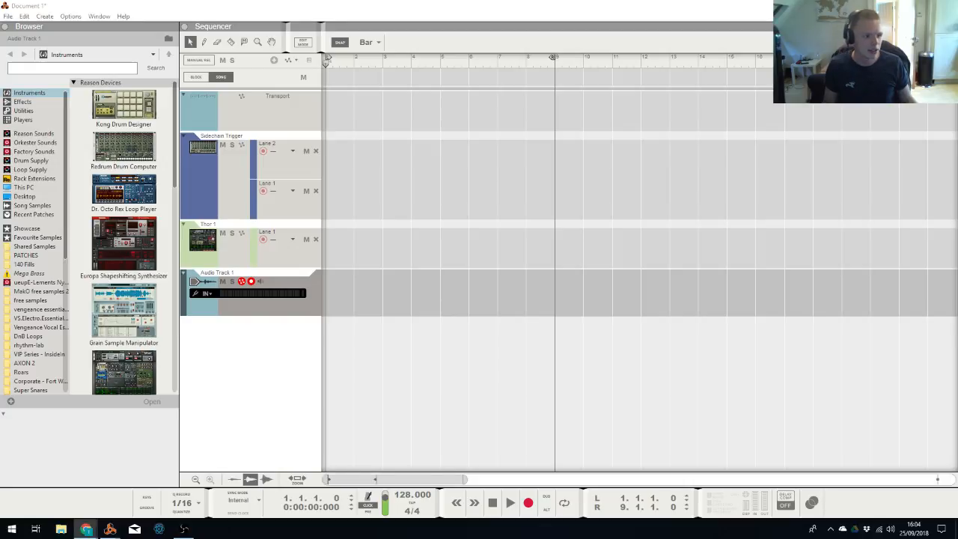
left_click(427, 357)
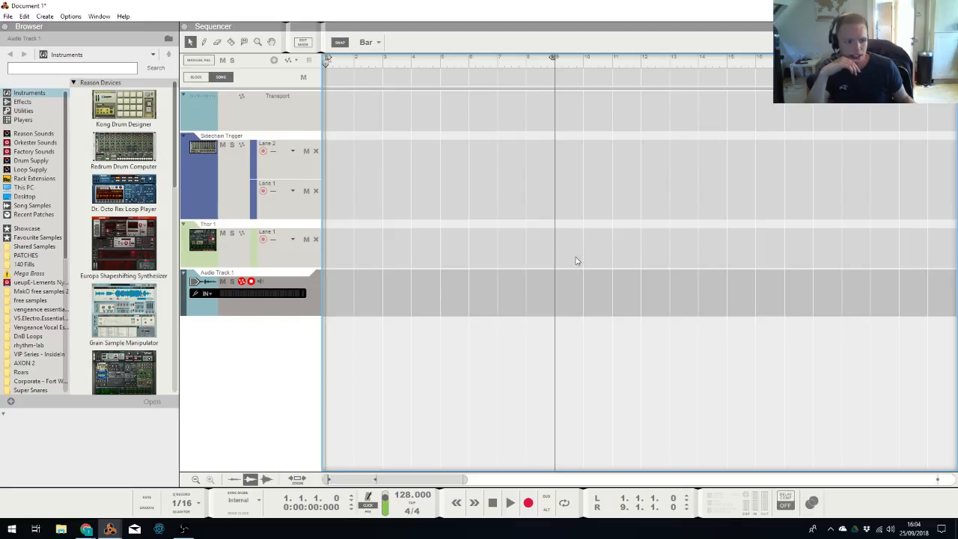
left_click_drag(402, 495, 399, 528)
key("space")
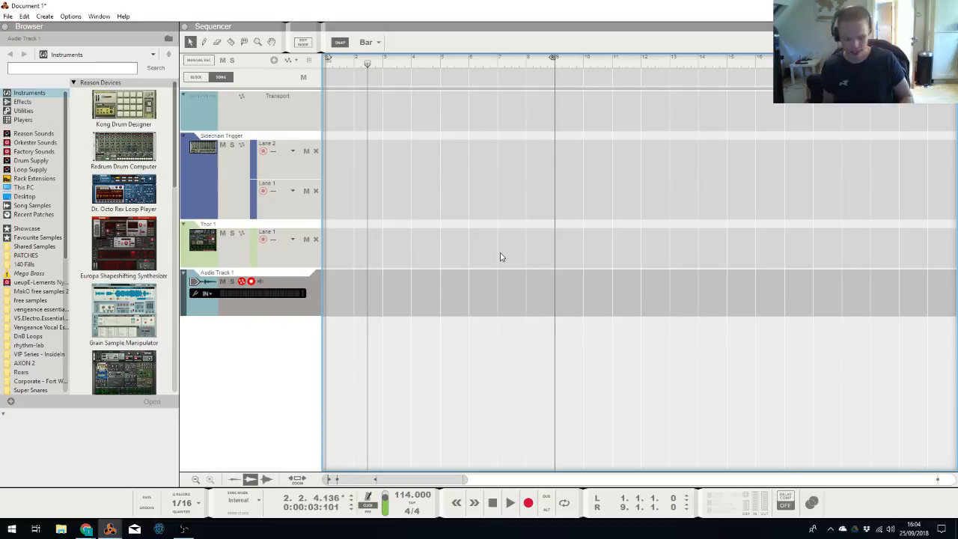
key("space")
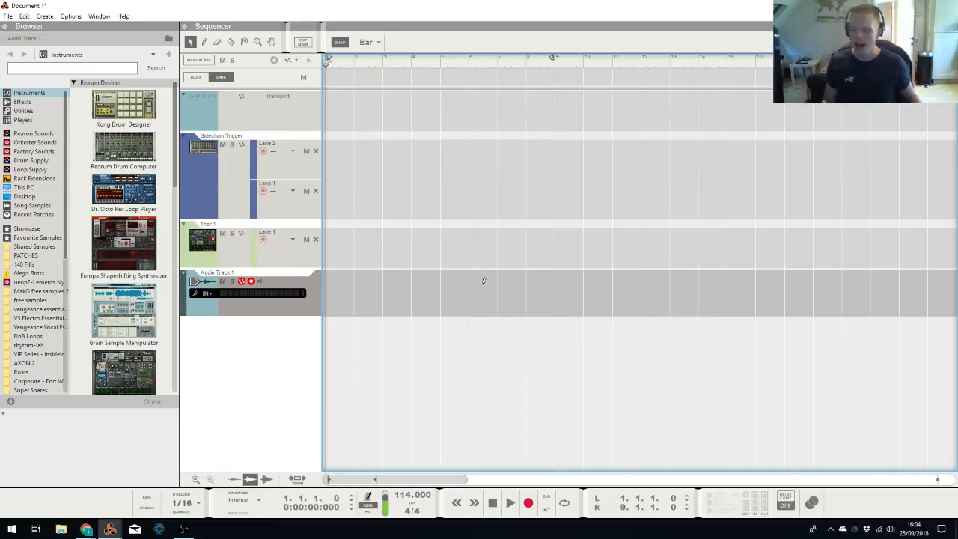
Create a Combinator in the empty area of the rack beside the existing devices
key("alt+Tab")
left_click(753, 264)
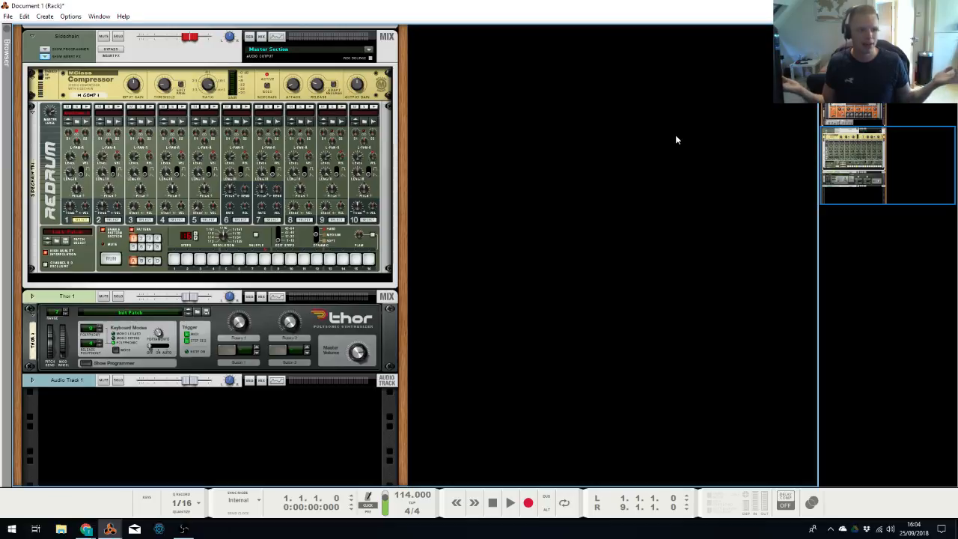
right_click(704, 105)
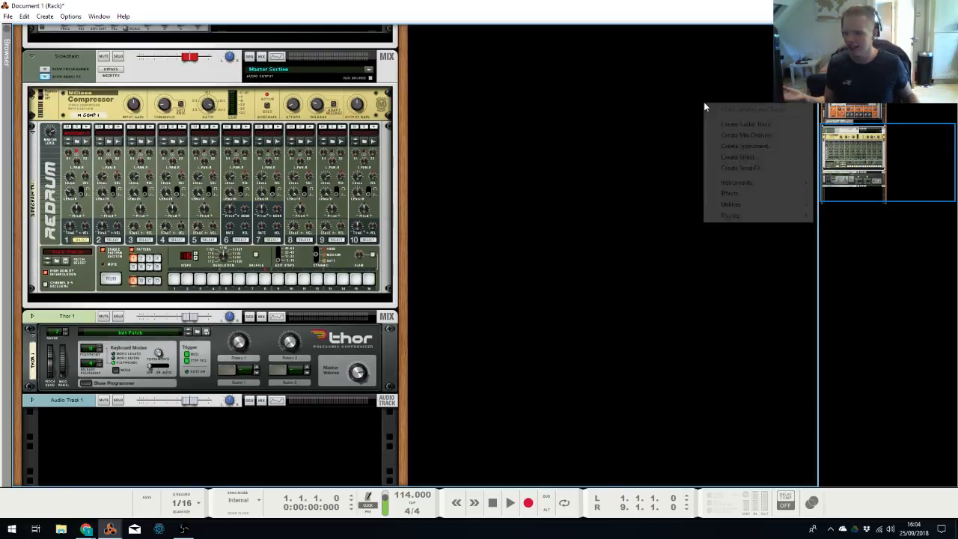
mouse_move(799, 218)
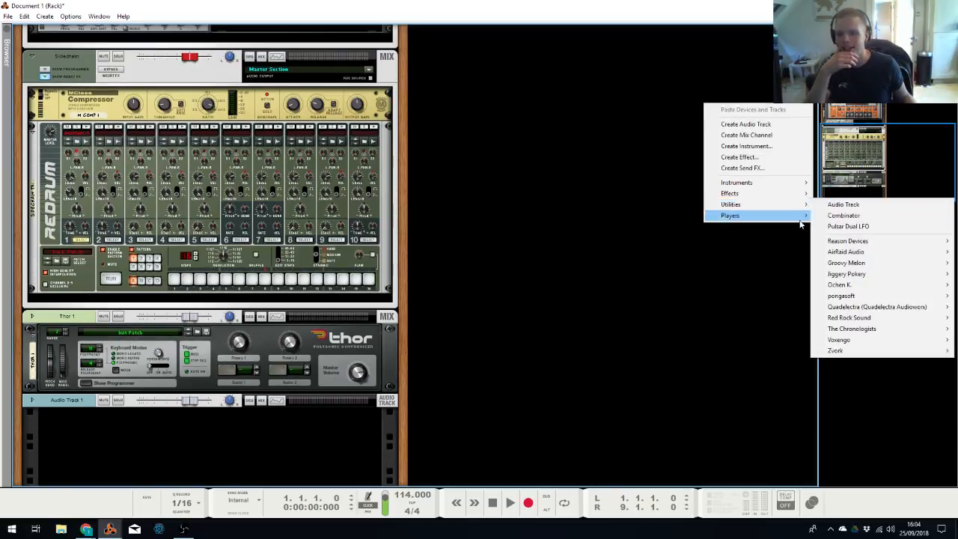
left_click(845, 216)
Add a Klang Tuned Percussion instrument inside the new Combinator
right_click(613, 121)
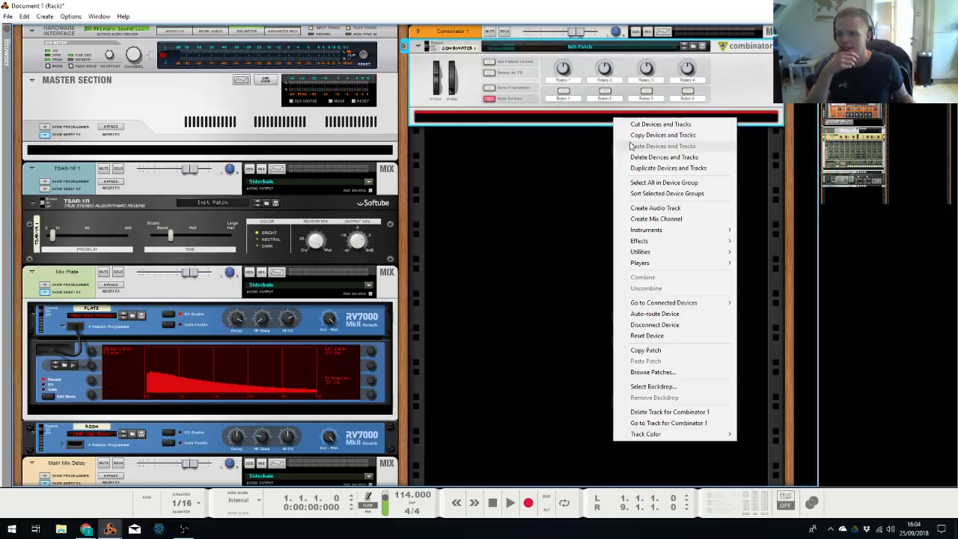
mouse_move(662, 232)
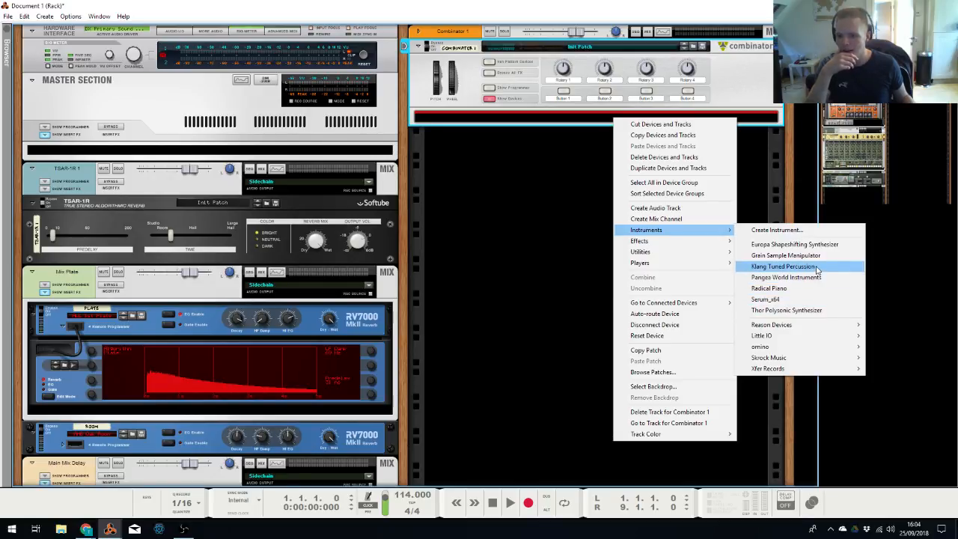
left_click(783, 266)
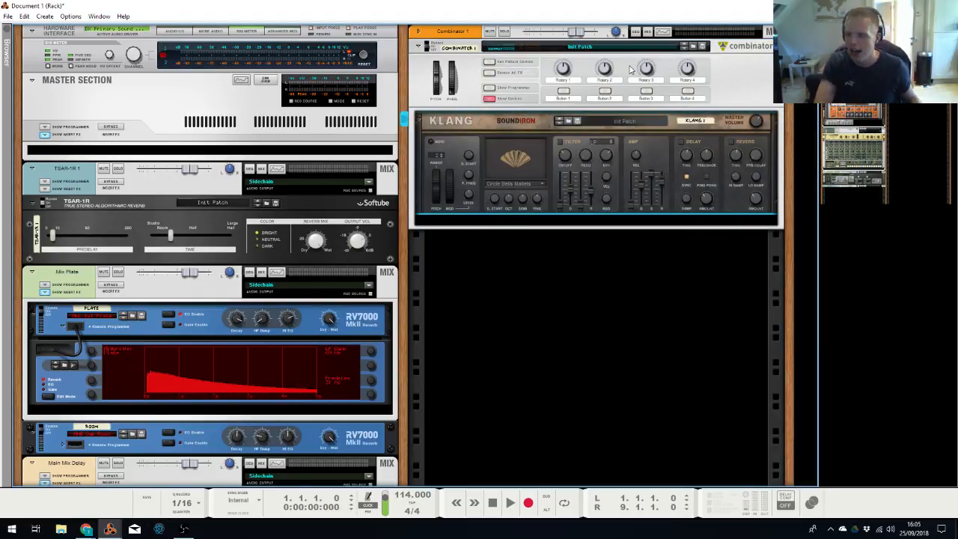
Switch Klang's instrument to Music Box and lower Combinator 1's channel level slightly
left_click(518, 184)
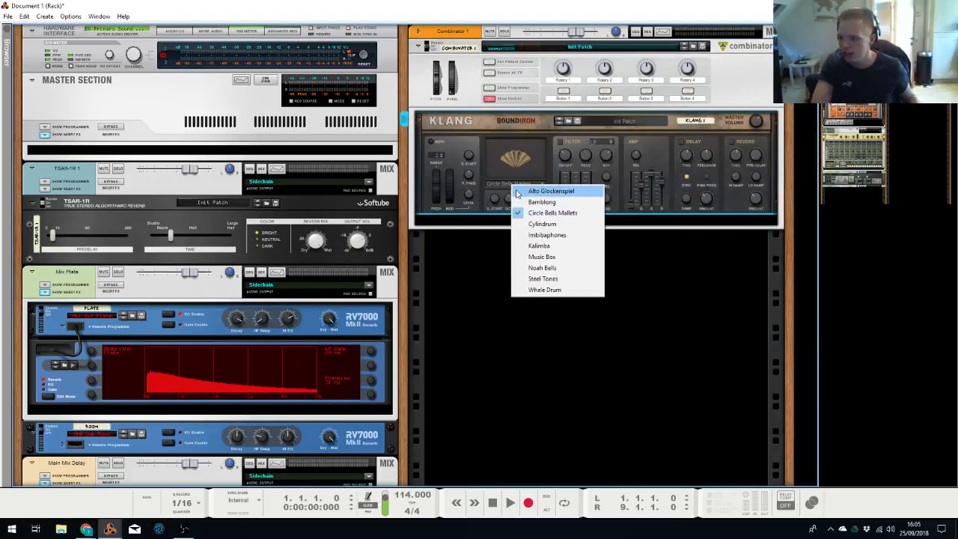
left_click(555, 258)
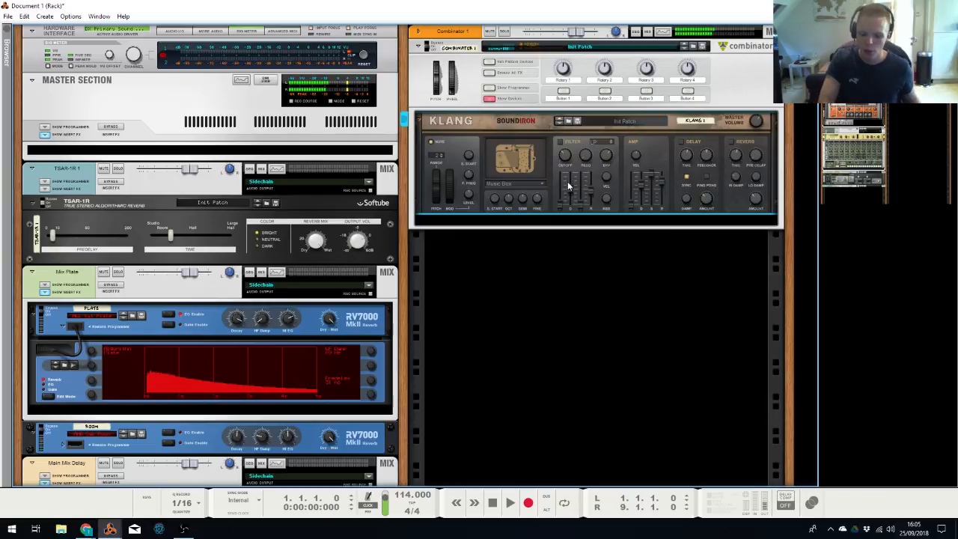
left_click_drag(579, 35, 557, 37)
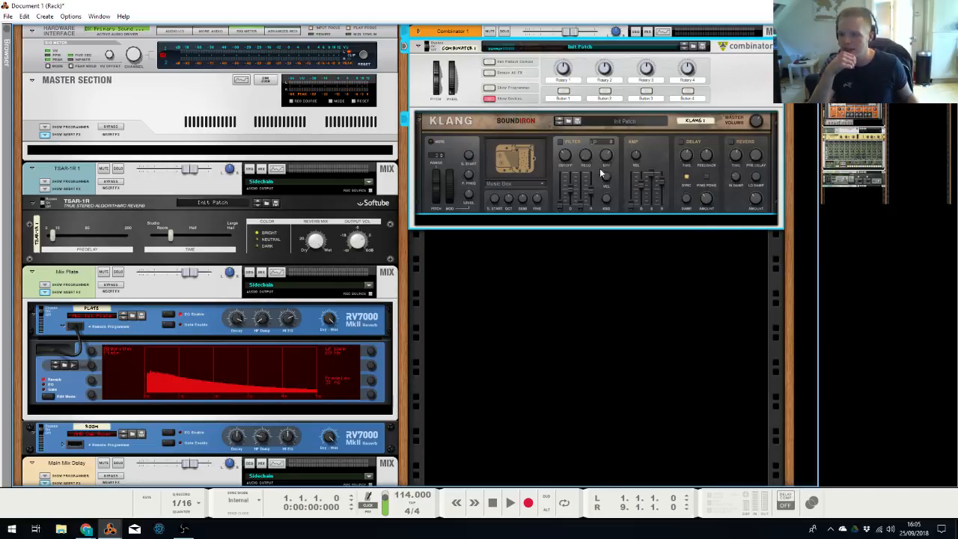
Add a Synapse DR-1 Deep Reverb directly after Klang in the Combinator
right_click(474, 131)
mouse_move(509, 253)
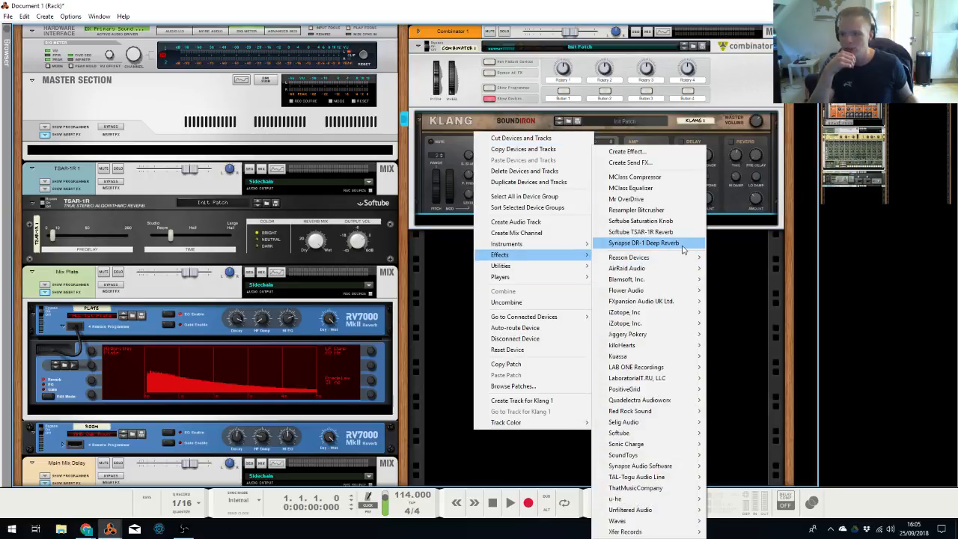
left_click(658, 242)
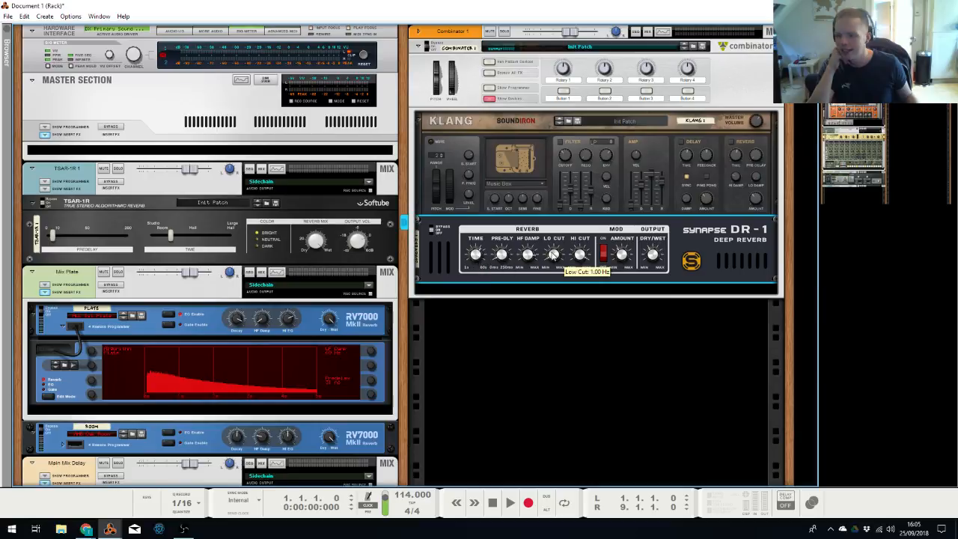
Insert an Audiomatic Retro Transformer between Klang and the DR-1 reverb
right_click(697, 247)
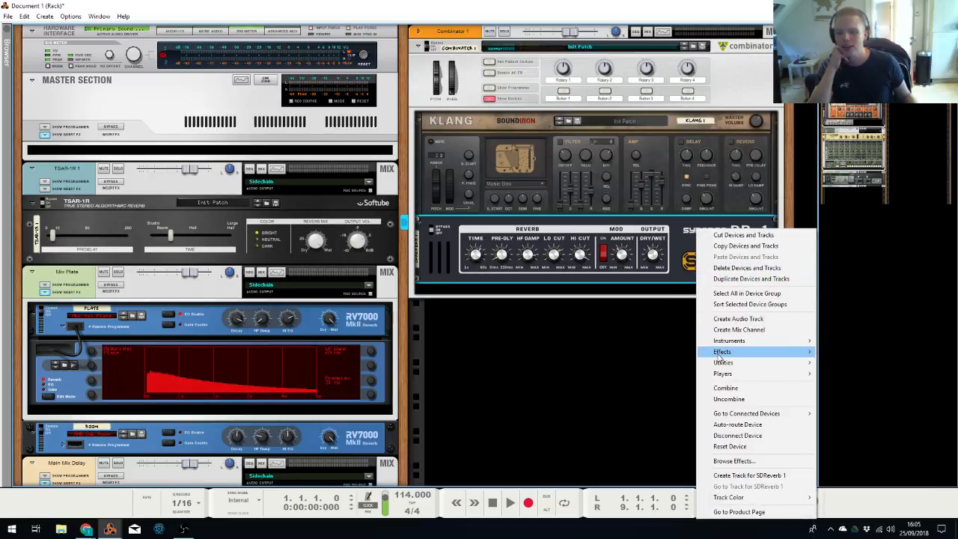
mouse_move(775, 349)
right_click(676, 205)
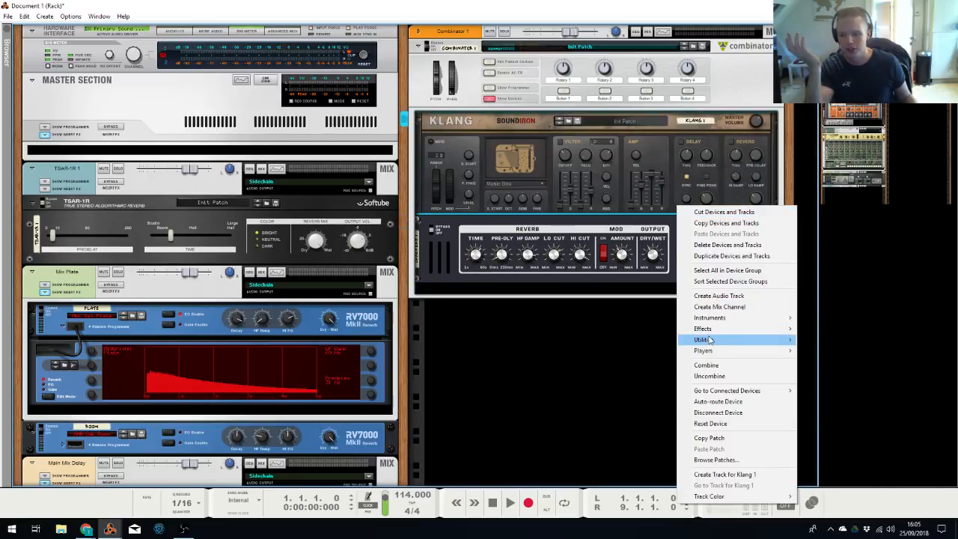
mouse_move(711, 334)
mouse_move(830, 258)
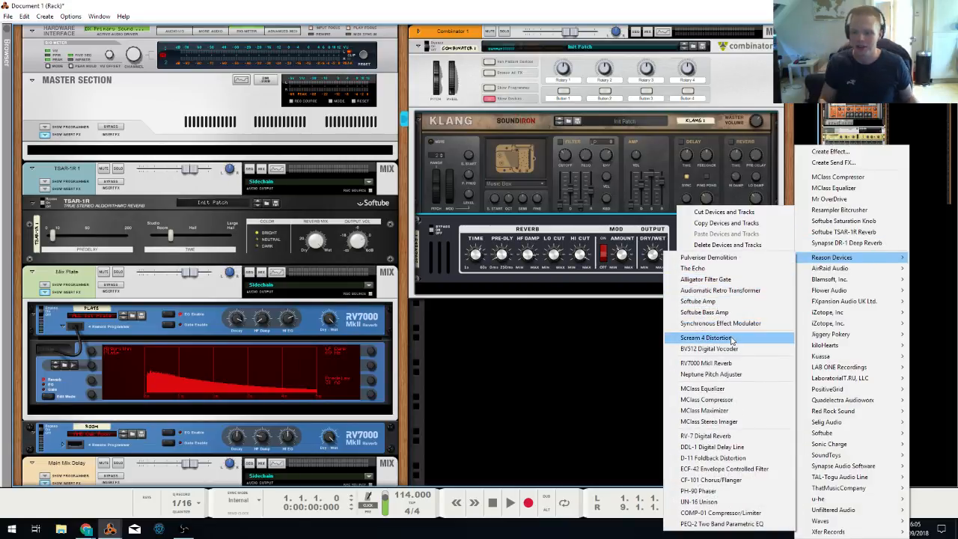
left_click(750, 297)
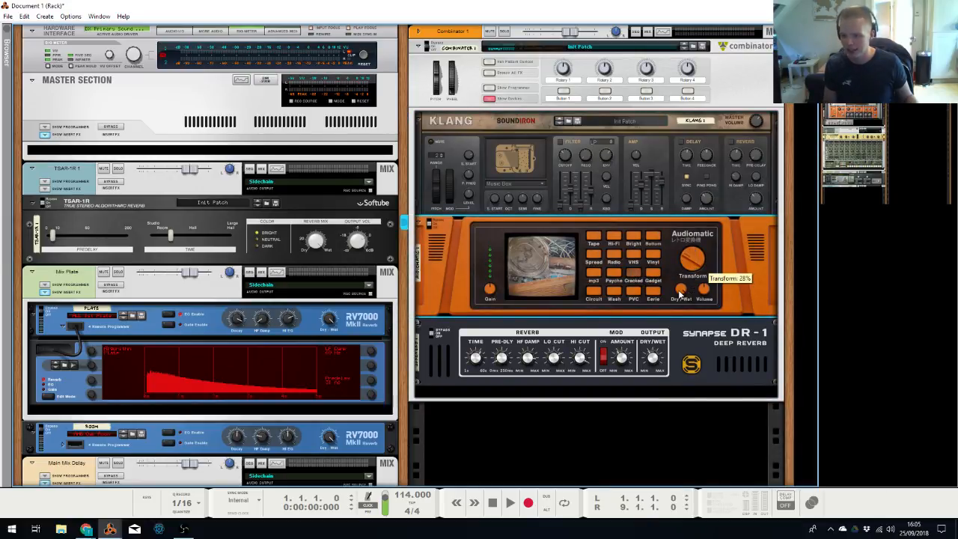
Add an MClass Compressor after the DR-1 reverb and raise its output gain to 7.1 dB
right_click(746, 342)
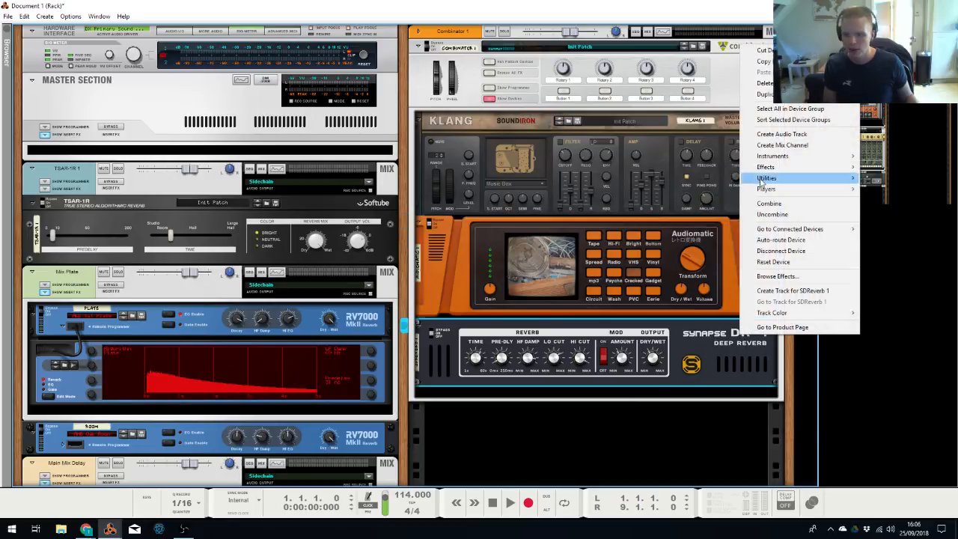
mouse_move(752, 167)
mouse_move(718, 258)
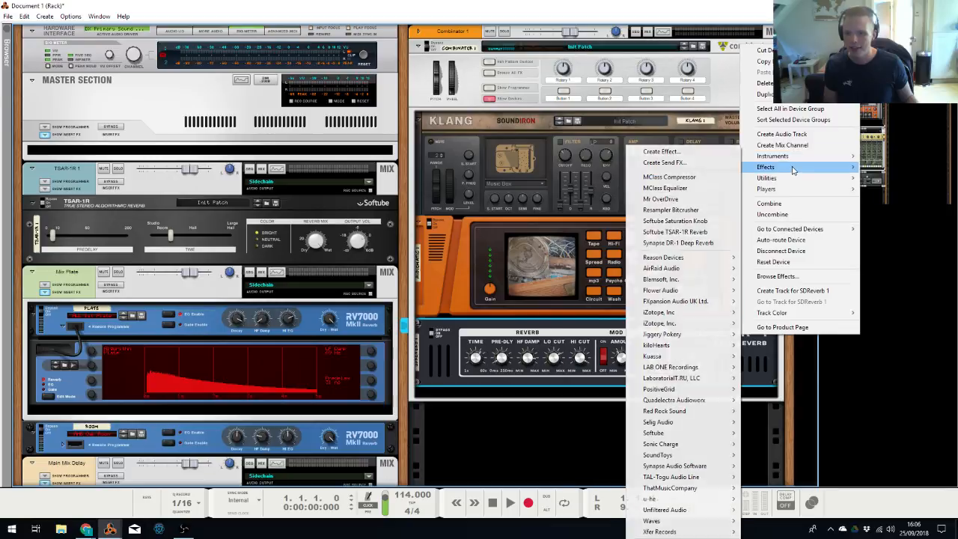
mouse_move(679, 257)
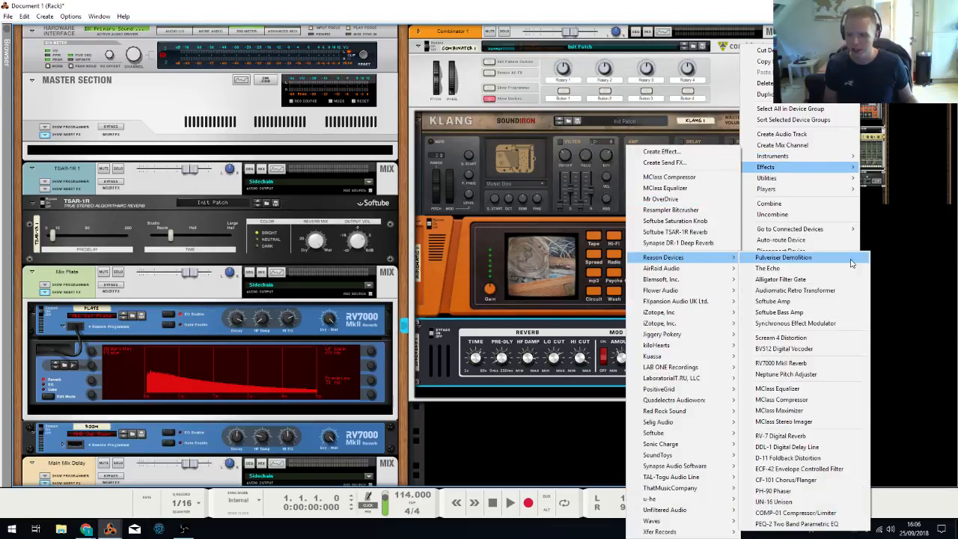
left_click(781, 398)
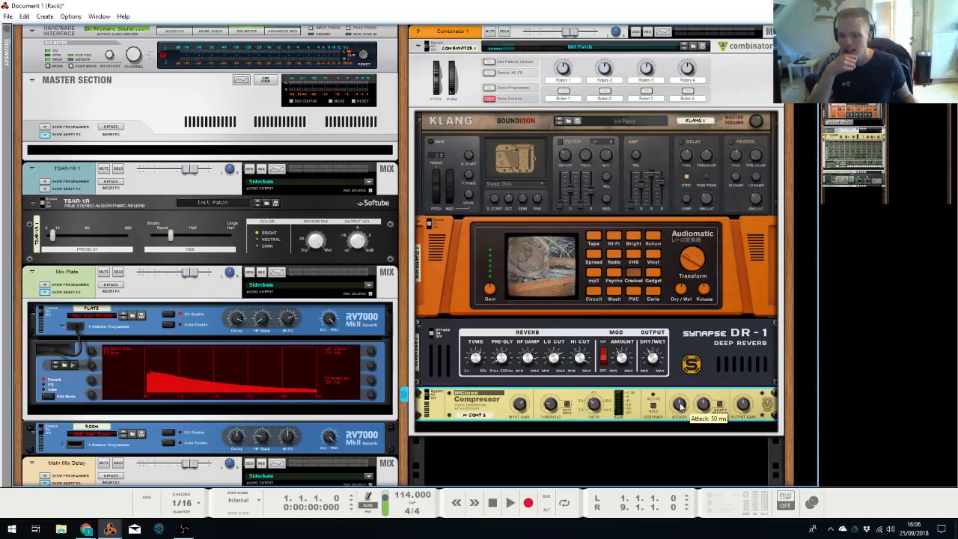
left_click_drag(745, 400, 747, 394)
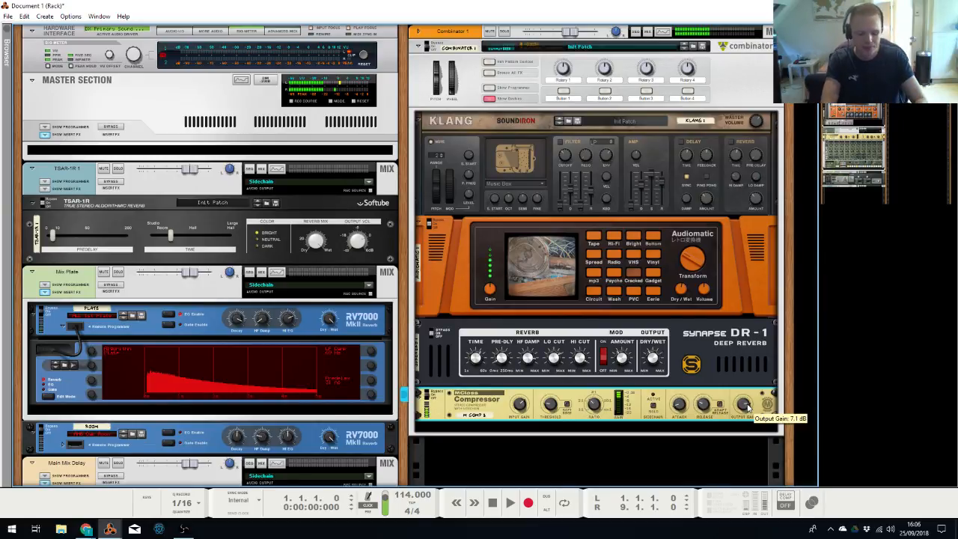
Examine Combinator 1's frequency content in the Spectrum EQ window
left_click(725, 369)
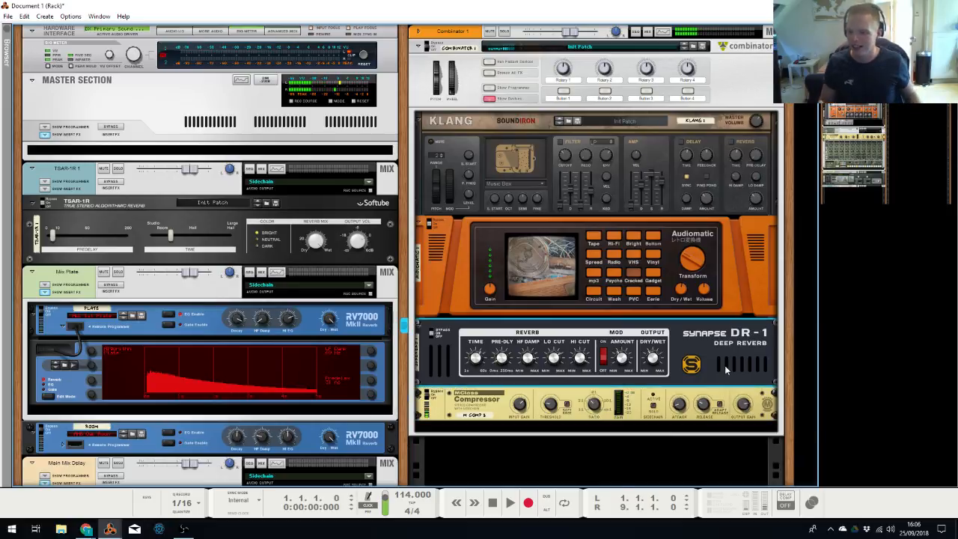
key("F2")
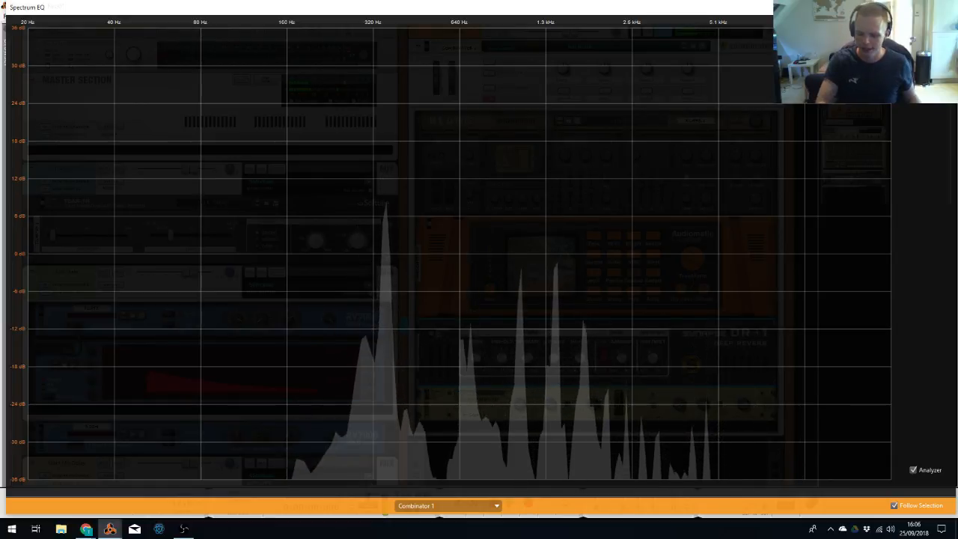
left_click_drag(306, 253, 370, 256)
key("F2")
Insert The Echo between the Audiomatic Retro Transformer and the DR-1 reverb in the Combinator
right_click(740, 295)
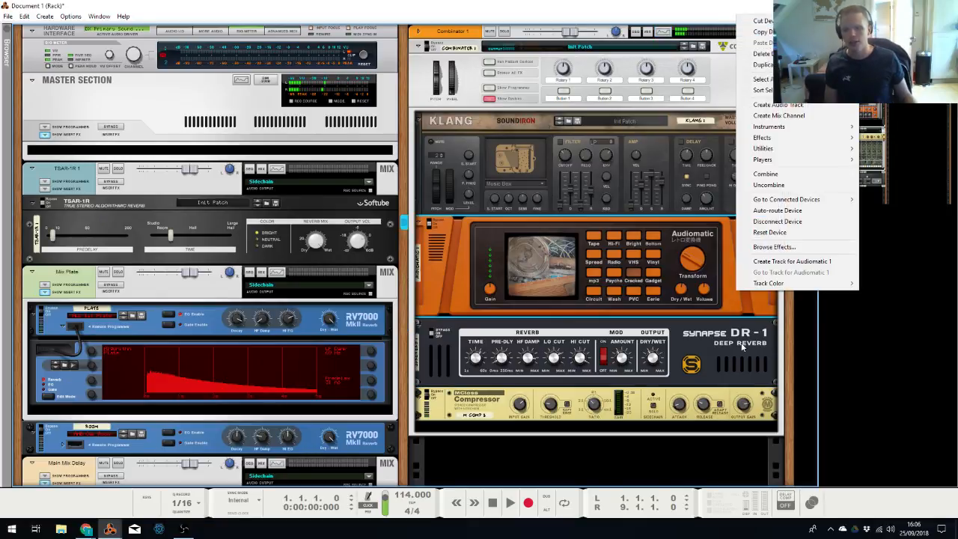
mouse_move(785, 140)
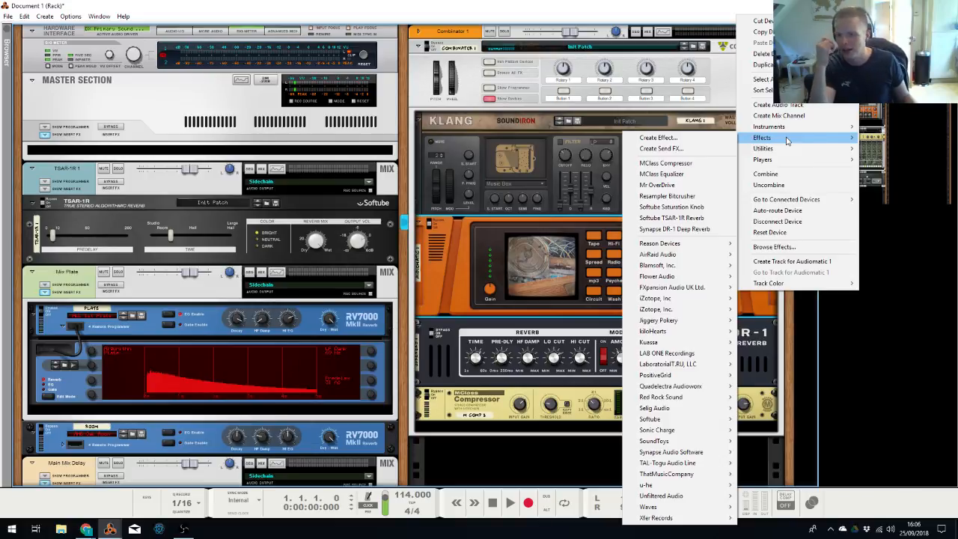
mouse_move(683, 244)
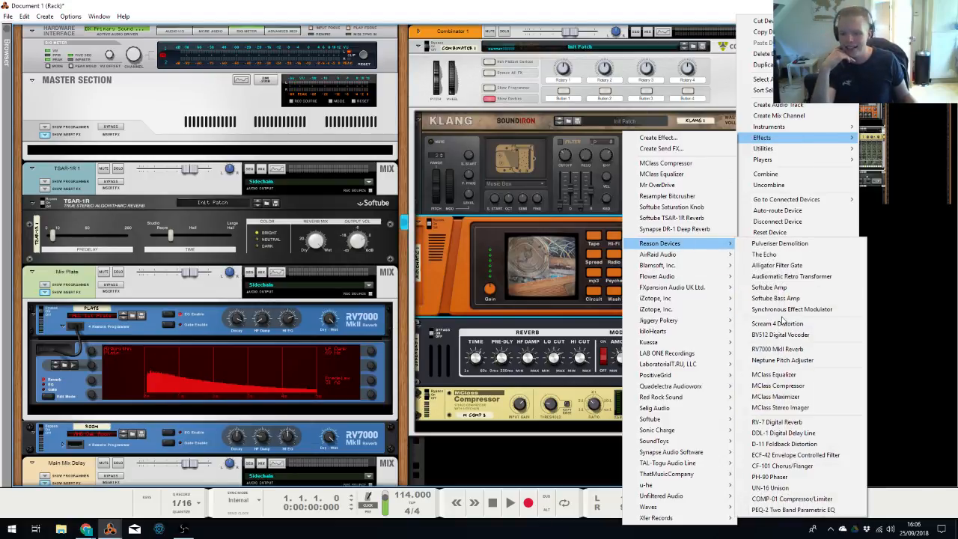
left_click(767, 254)
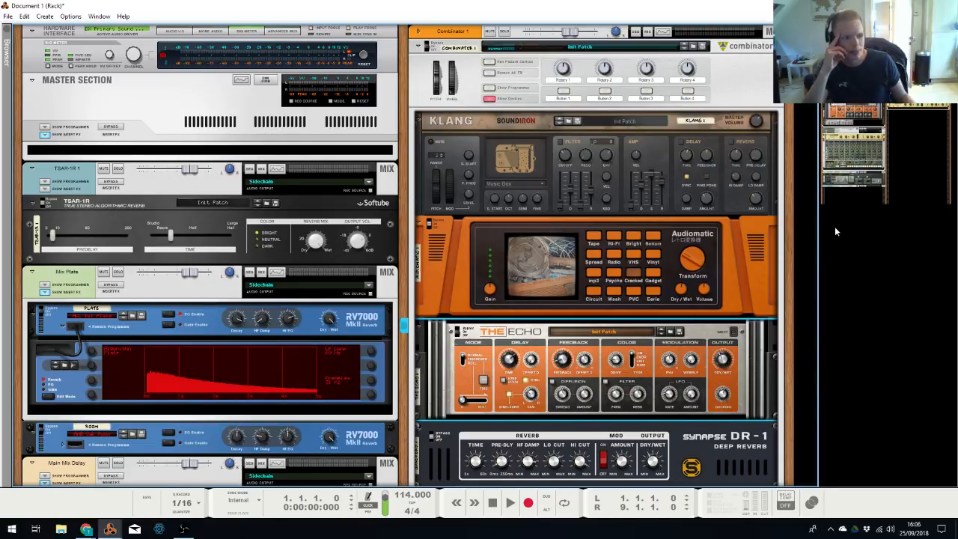
scroll(782, 275, "down", 5)
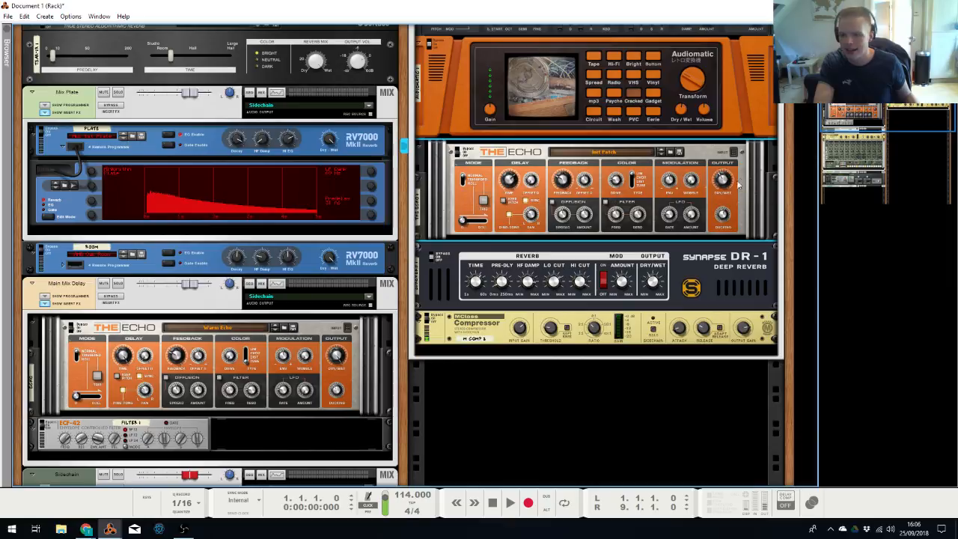
scroll(782, 186, "up", 5)
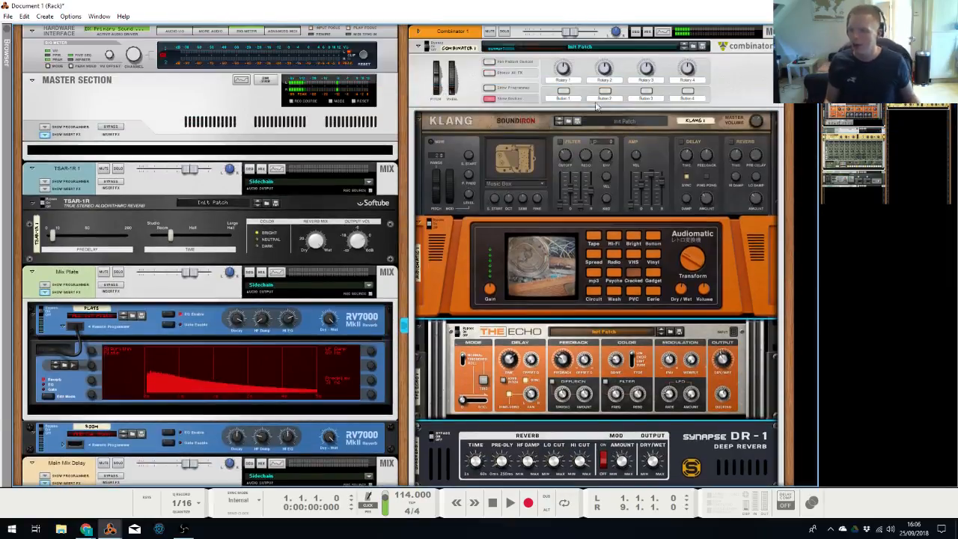
Create a one-bar note clip at bar 1 on Combinator 1's lane and open it for note editing
key("alt+Tab")
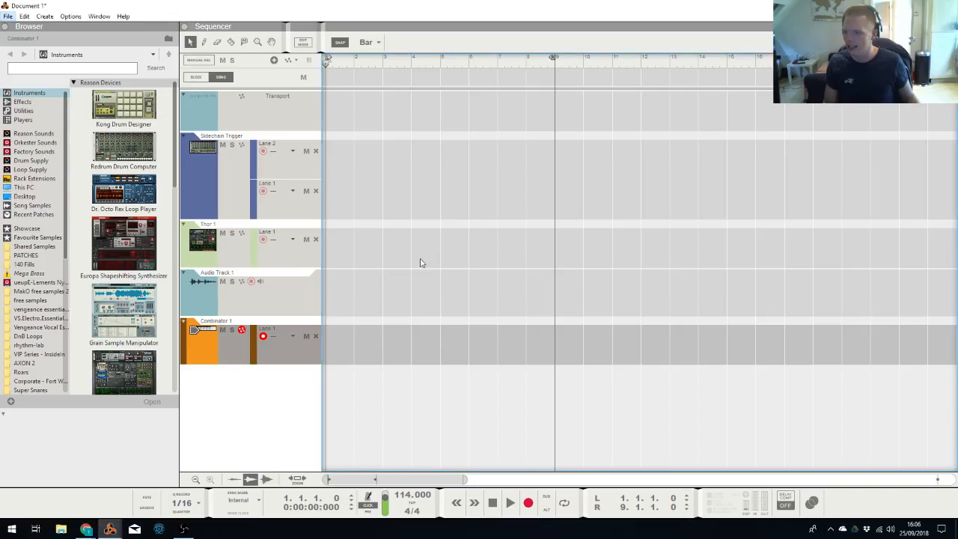
left_click(330, 350)
double_click(330, 350)
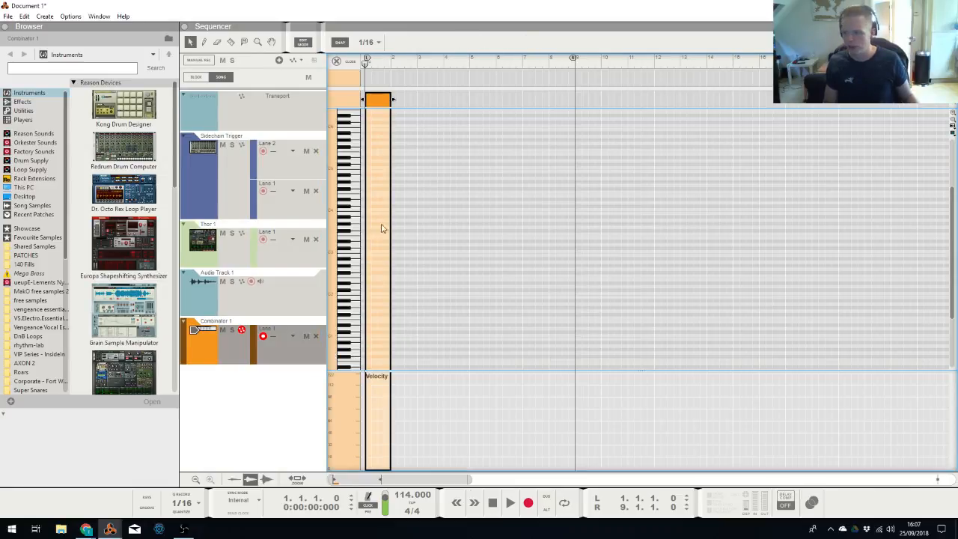
scroll(376, 214, "up", 4)
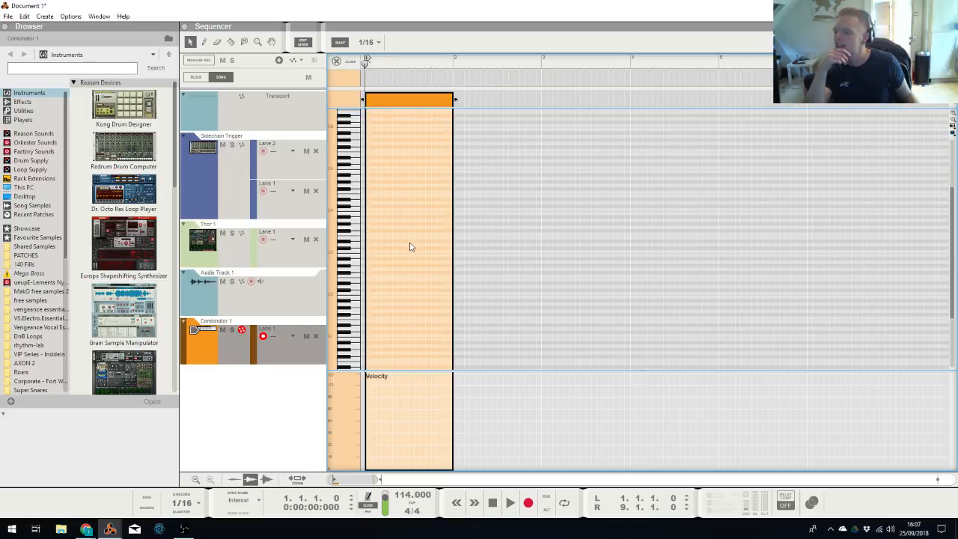
Draw a descending run of five sixteenth notes from the clip's start, beginning on A#3 with F3 as the third note
scroll(402, 225, "up", 5)
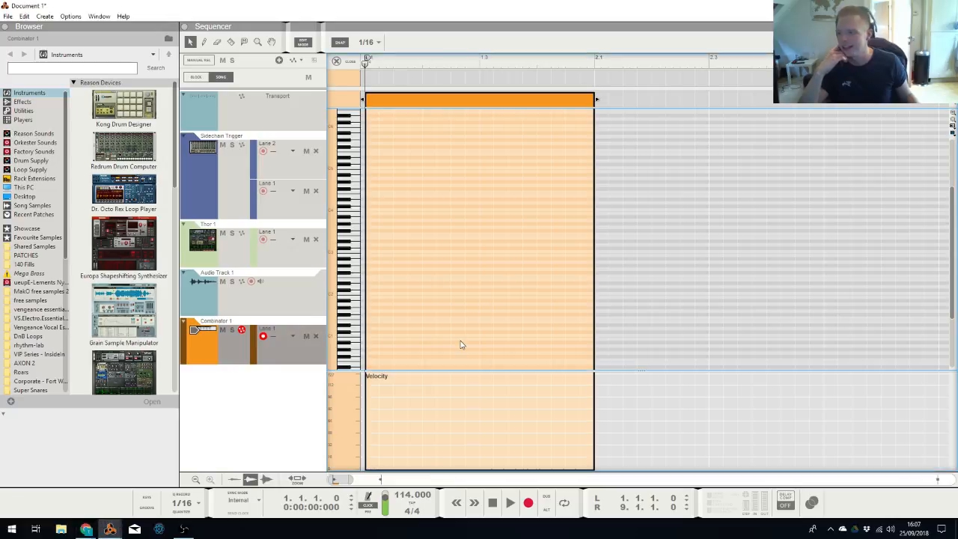
left_click(370, 215)
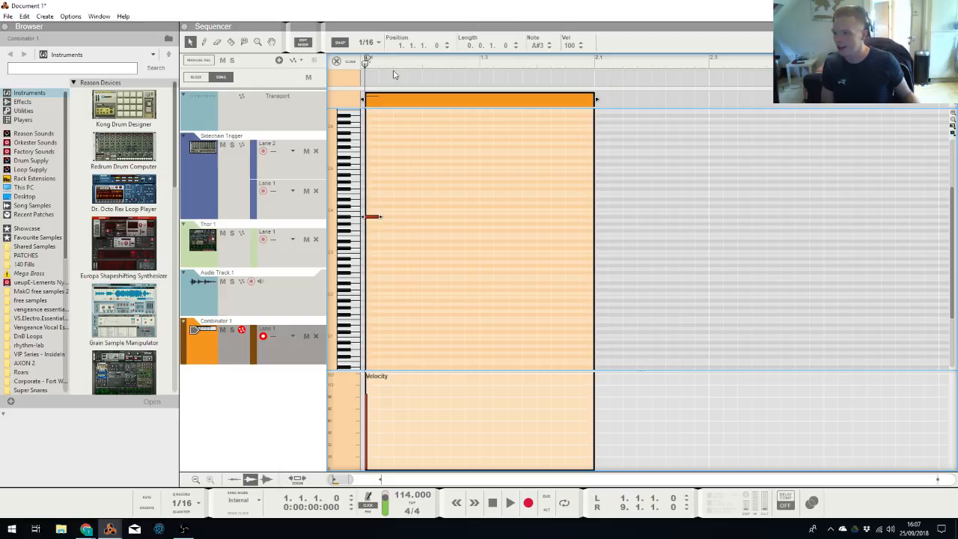
left_click(368, 42)
left_click(397, 234)
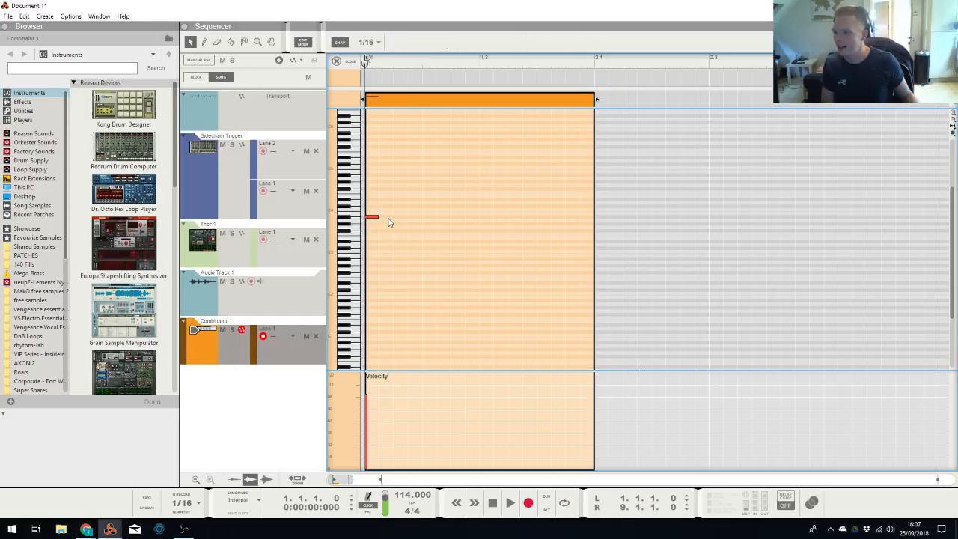
left_click(388, 220, "alt")
left_click(402, 234, "alt")
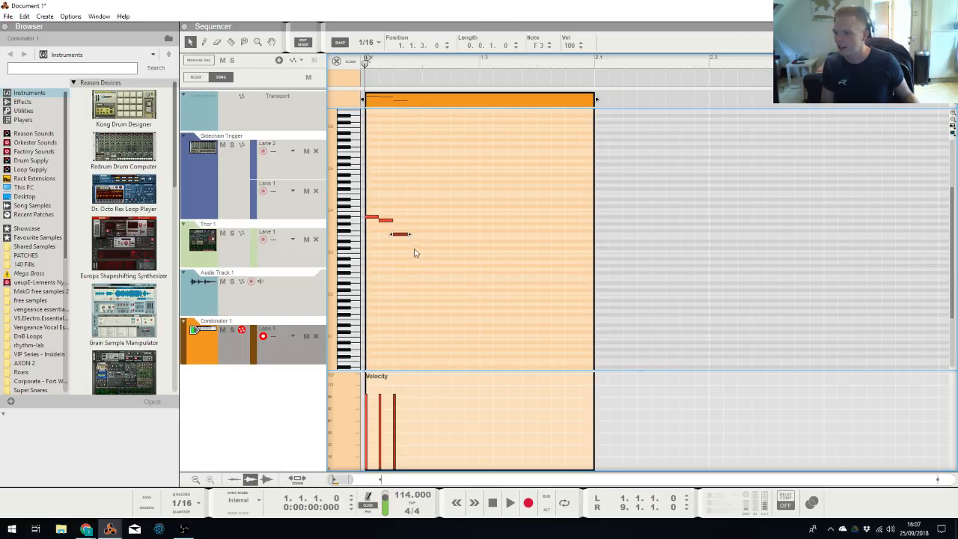
left_click(411, 244)
left_click(436, 253)
left_click(425, 259)
Duplicate the five-note run twice and lengthen the clip to two bars
left_click_drag(497, 293, 365, 162)
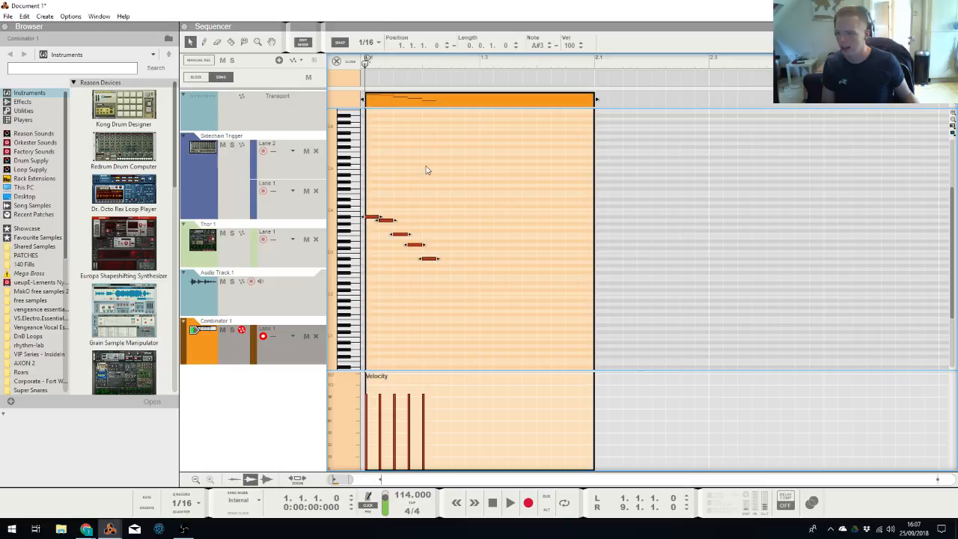
key("ctrl+d")
key("ctrl+d")
left_click_drag(596, 100, 797, 135)
Repeat the last five-note run to fill the two-bar clip, deleting the notes beyond its end, and return the playhead to bar 1
left_click_drag(513, 182, 651, 283)
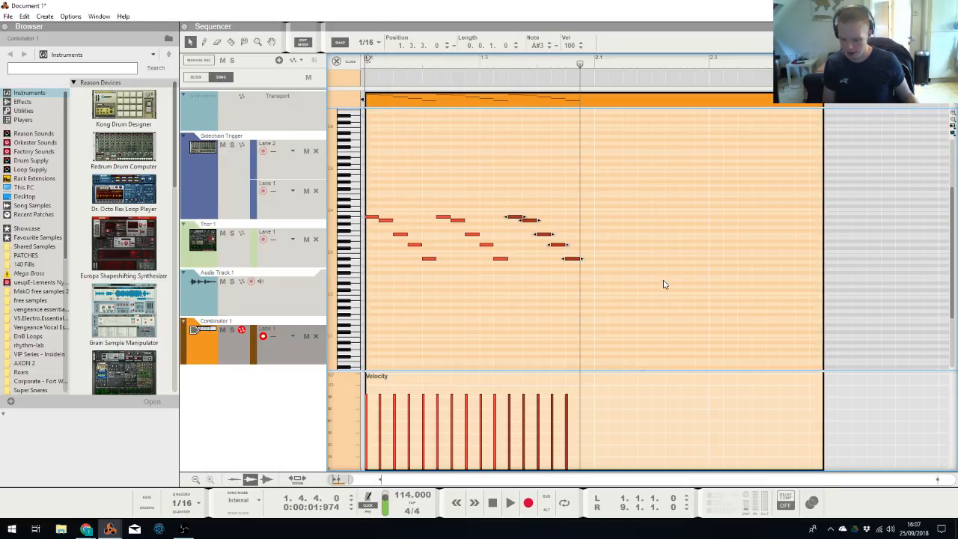
key("ctrl+d")
key("ctrl+d")
key("ctrl+d")
key("ctrl+d")
left_click_drag(837, 223, 950, 355)
key("Delete")
scroll(731, 159, "down", 7)
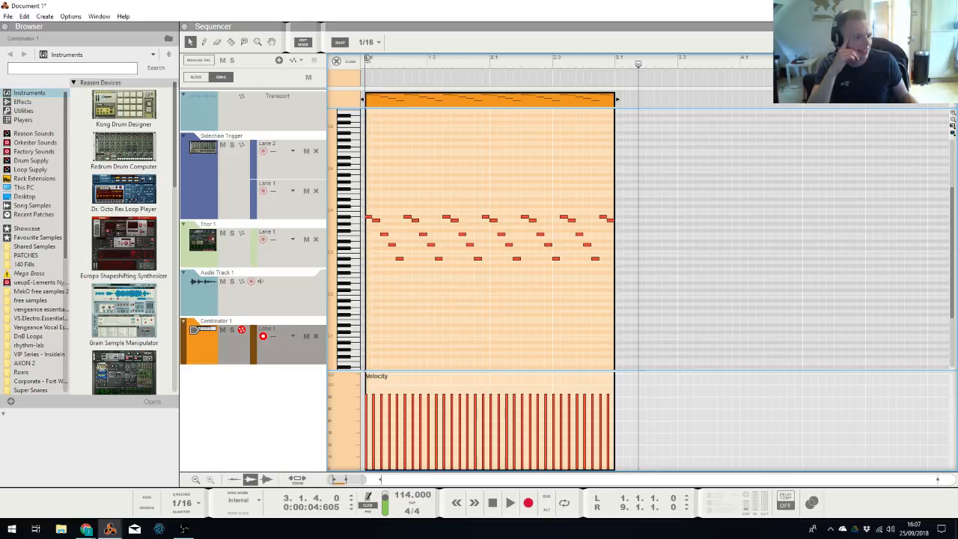
left_click_drag(600, 63, 307, 168)
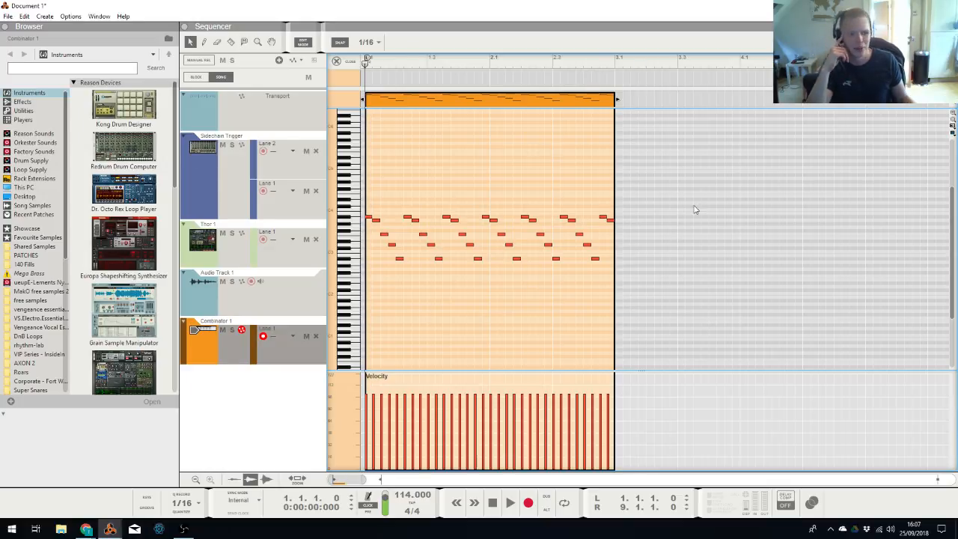
Close the note editor and set Combinator 1's mixer channel level to -7.90 dB
left_click(338, 60)
left_click(523, 174)
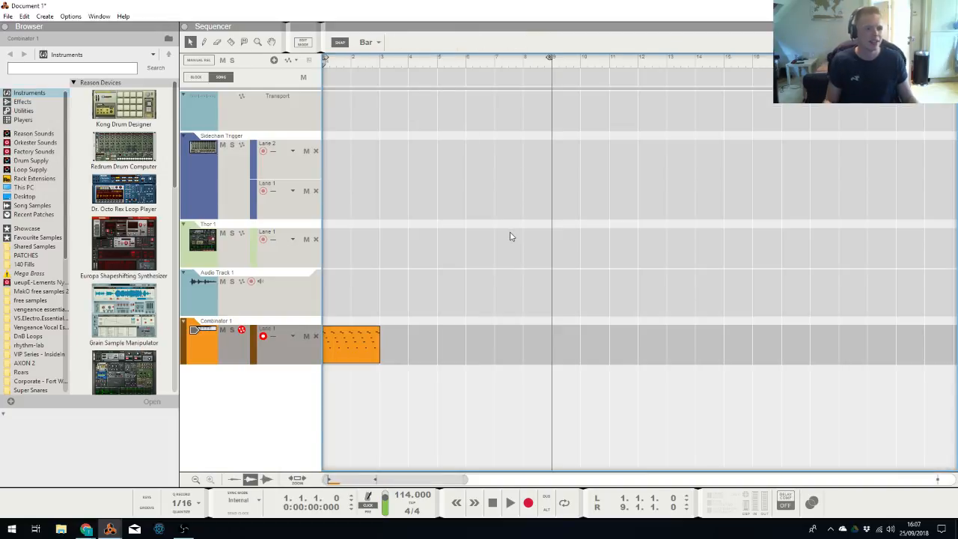
scroll(405, 65, "left", 1)
left_click(279, 379)
key("alt+Tab")
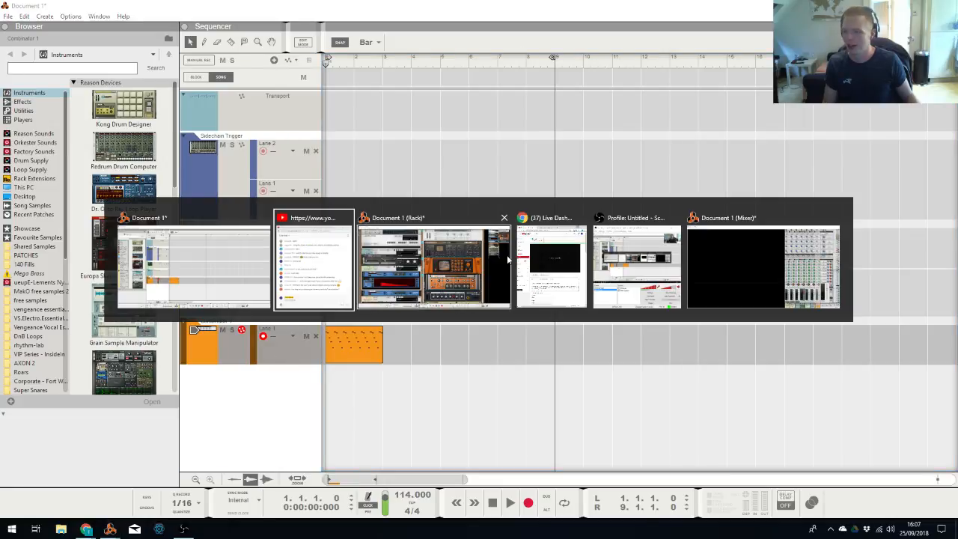
left_click(743, 267)
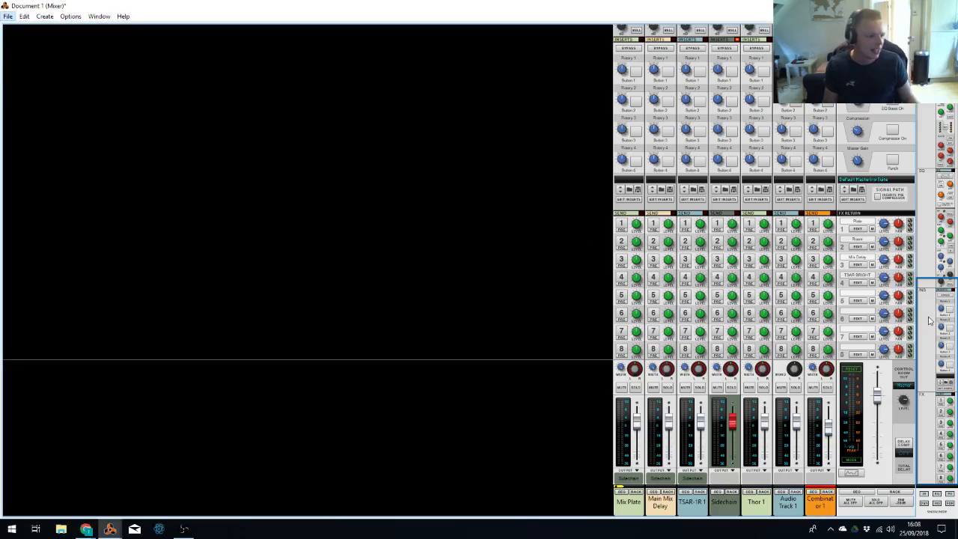
left_click(827, 431)
key("alt+Tab")
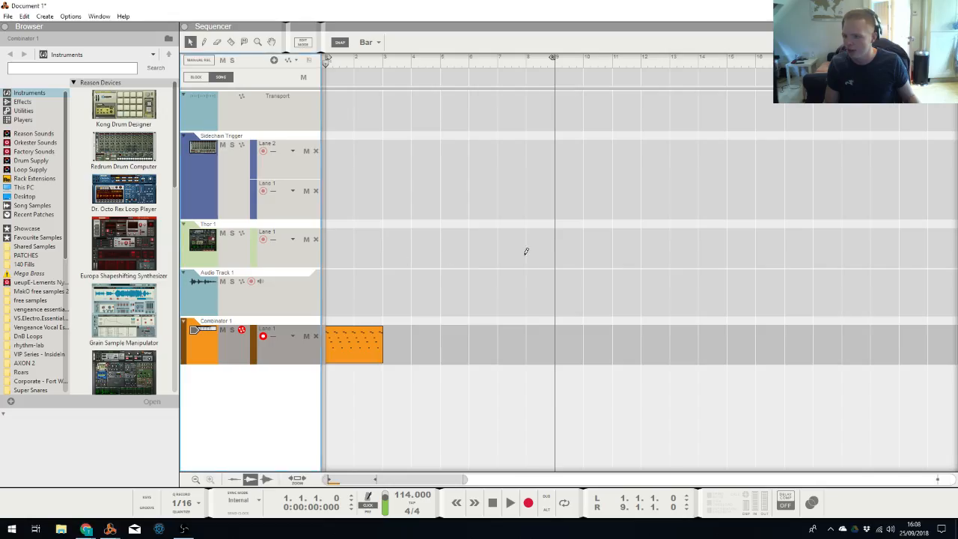
Duplicate Combinator 1's two-bar clip three times to fill bars 1 through 8, and return the playhead to the start
key("ctrl+d")
key("ctrl+d")
key("ctrl+d")
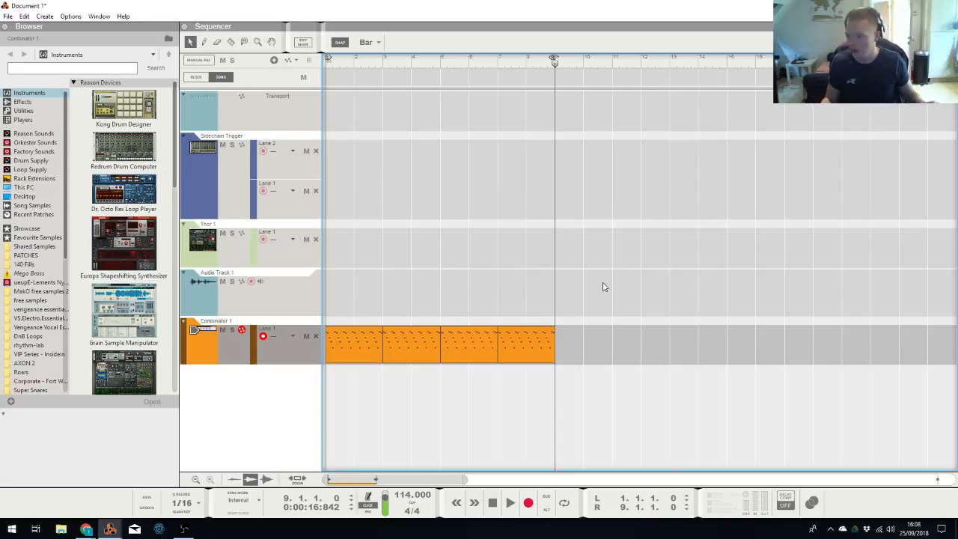
left_click(519, 64)
key("shift+Return")
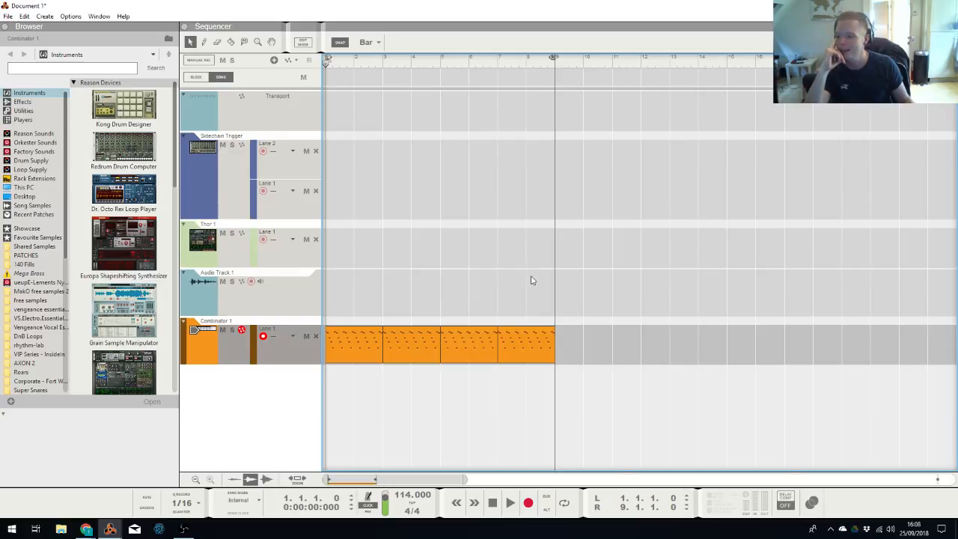
Enable send 1 (Plate) and send 3 (Mix Delay) on Combinator 1's mixer channel
key("alt+Tab")
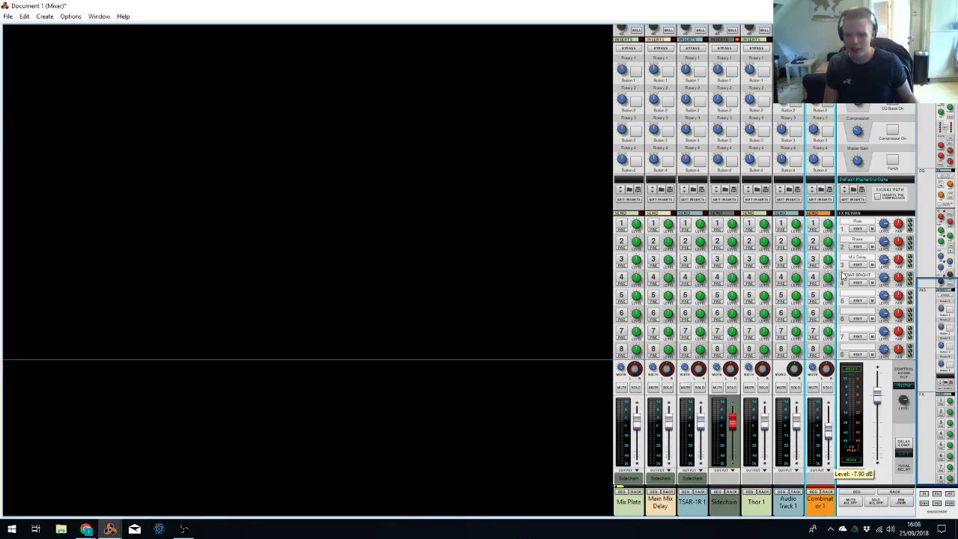
left_click(812, 224)
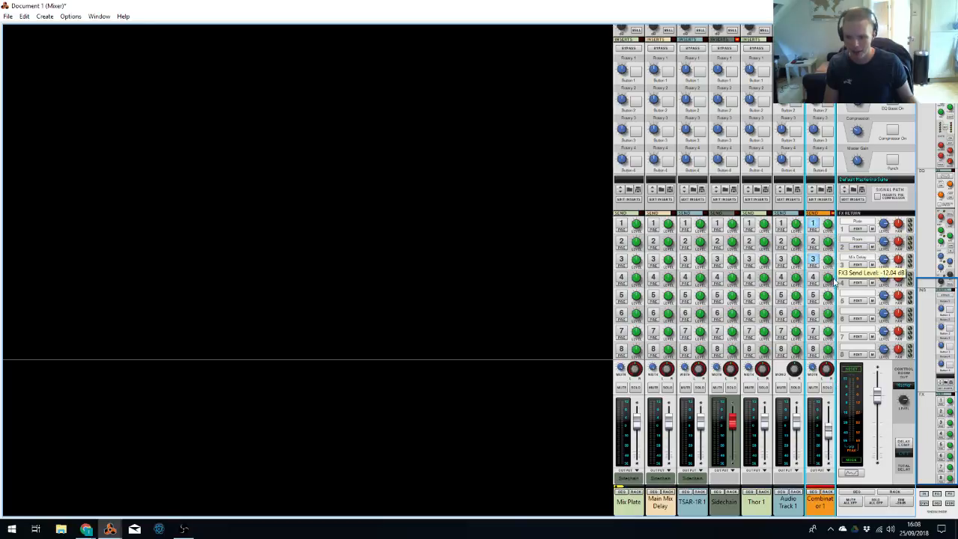
key("alt+Tab")
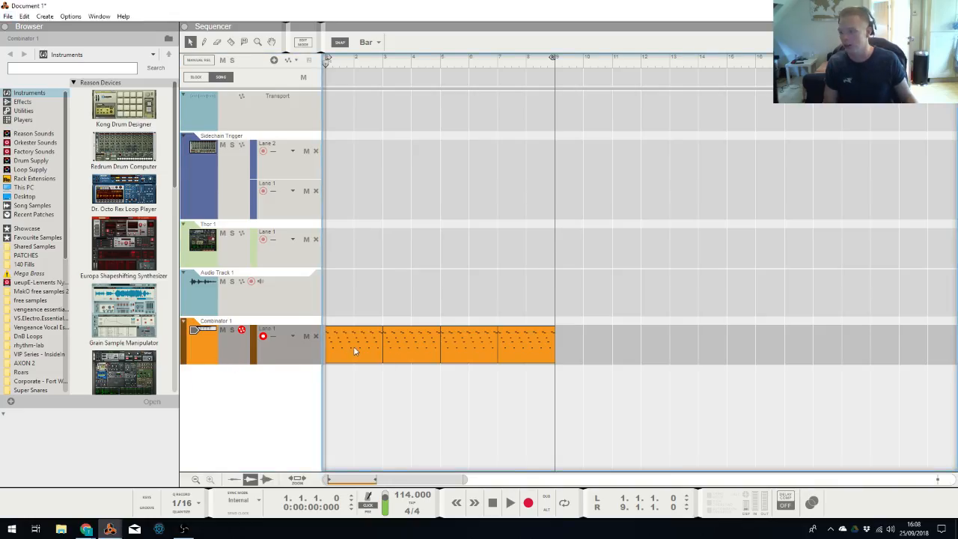
Create a second Combinator in the empty rack space below Combinator 1's devices
key("alt+Tab")
left_click(591, 265)
scroll(647, 264, "down", 5)
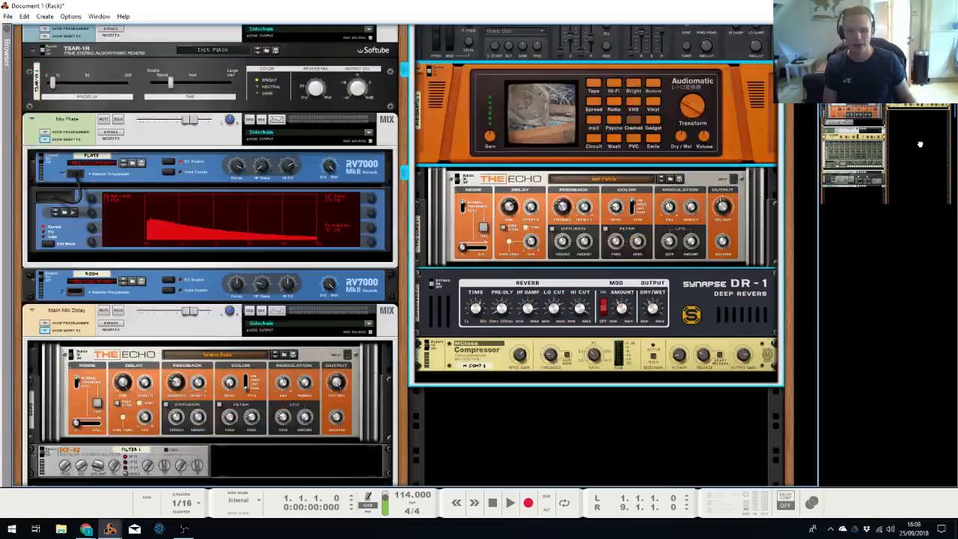
right_click(648, 263)
mouse_move(701, 363)
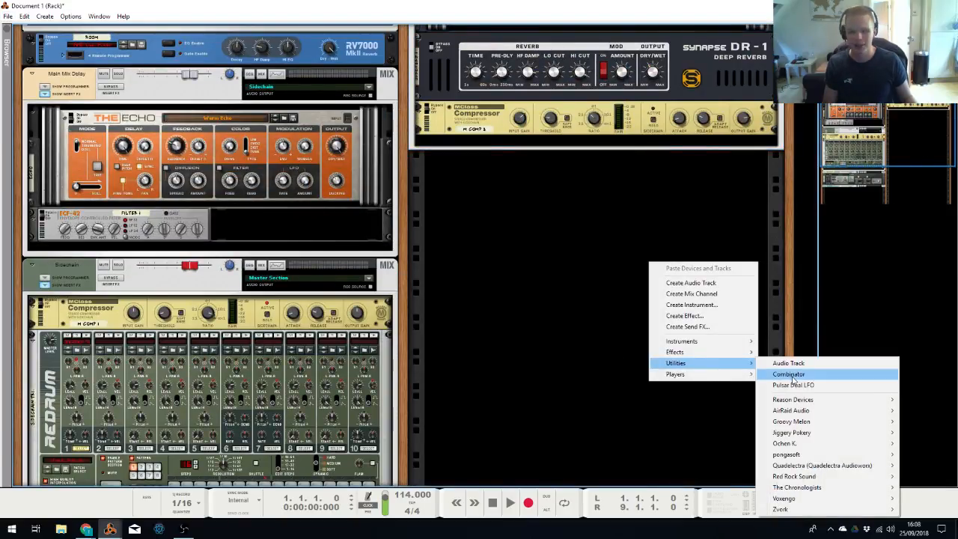
left_click(793, 374)
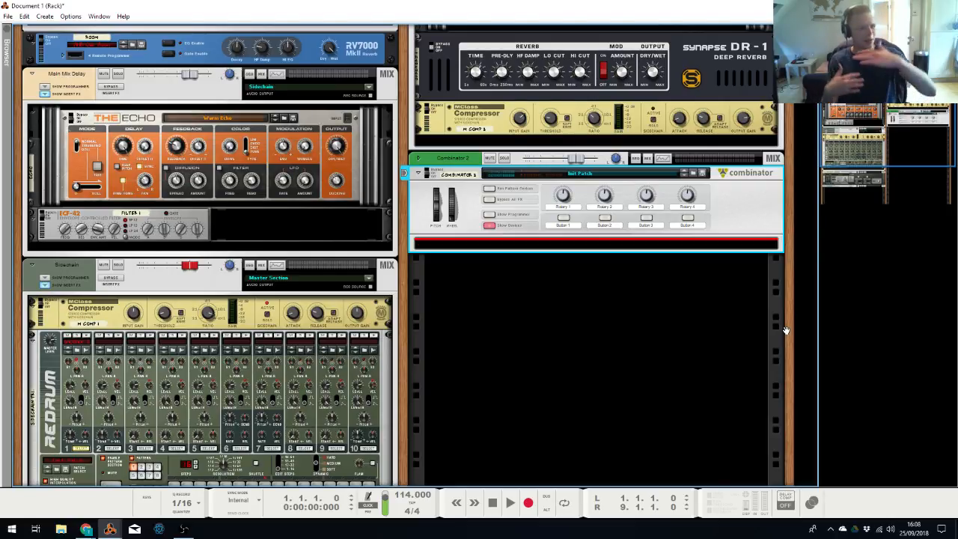
scroll(786, 330, "up", 1)
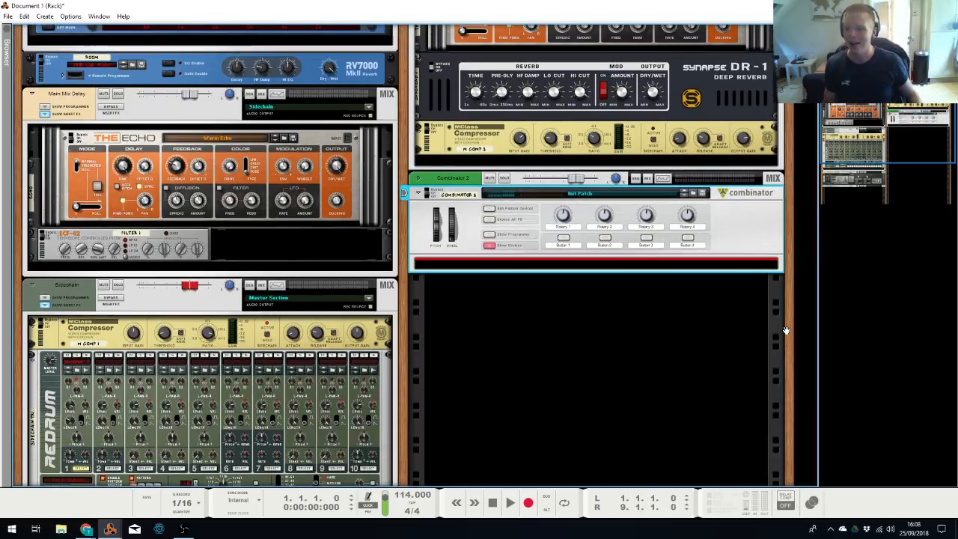
right_click(605, 269)
mouse_move(642, 308)
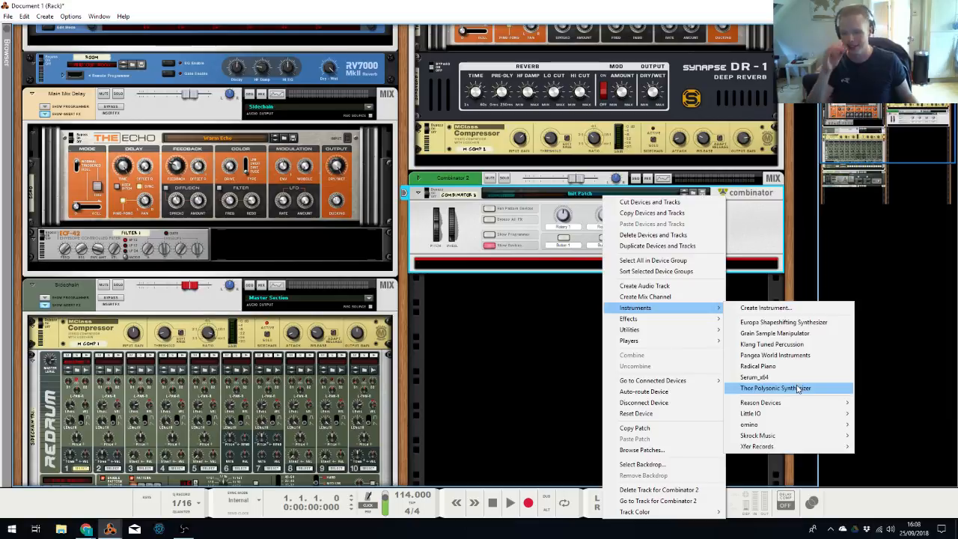
left_click(742, 219)
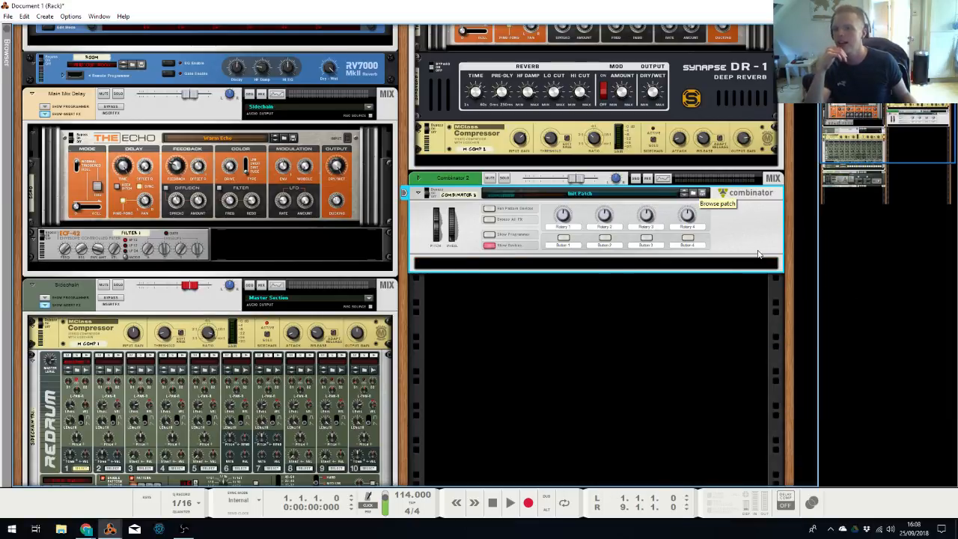
Load the TERRAFORM MIX FILL patch from the Basses folder into Combinator 2
left_click(694, 195)
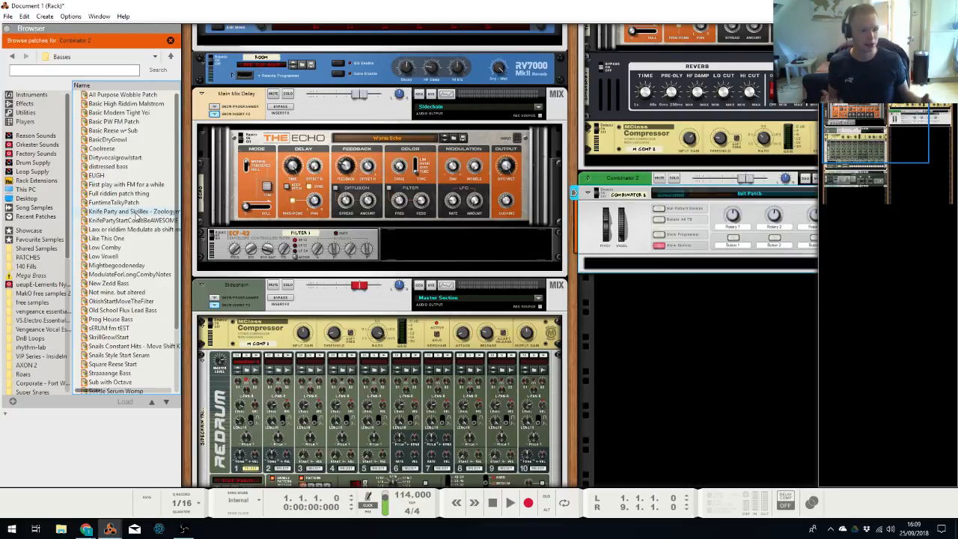
scroll(138, 271, "down", 3)
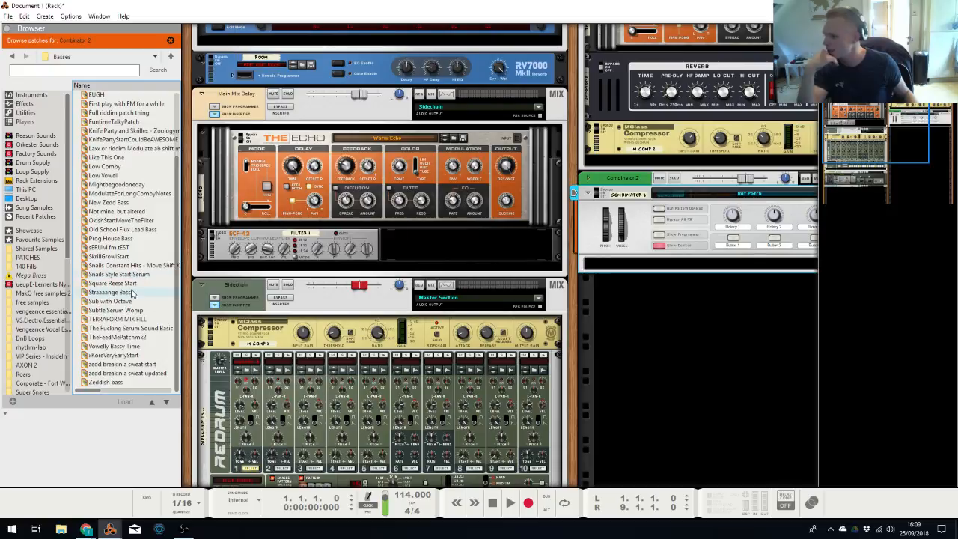
left_click(135, 318)
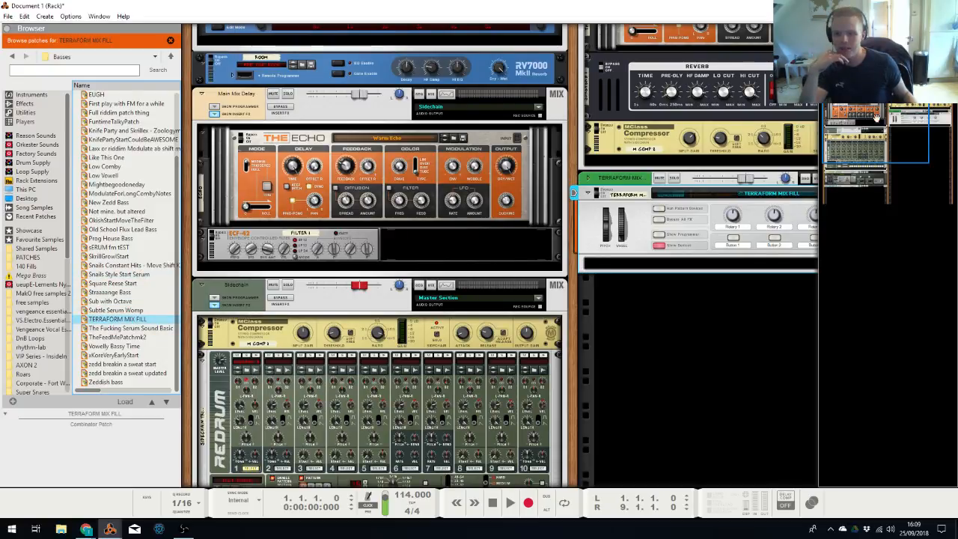
Set the amp envelope decay of the bass patch's Thor to 349 ms and the TERRAFORM MIX FILL channel level to -3.86 dB
left_click_drag(890, 112, 915, 112)
scroll(666, 254, "down", 3)
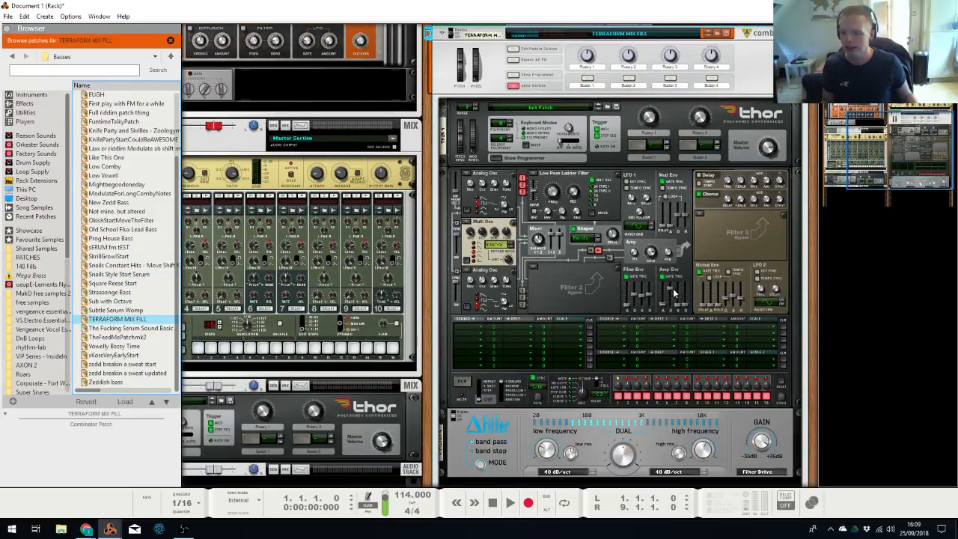
left_click_drag(670, 294, 669, 322)
scroll(714, 280, "up", 3)
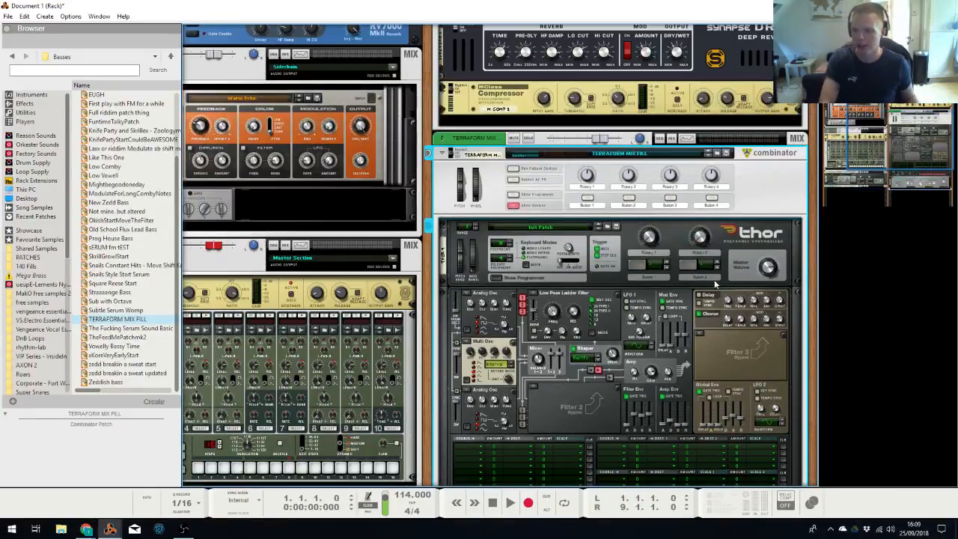
left_click_drag(603, 140, 596, 142)
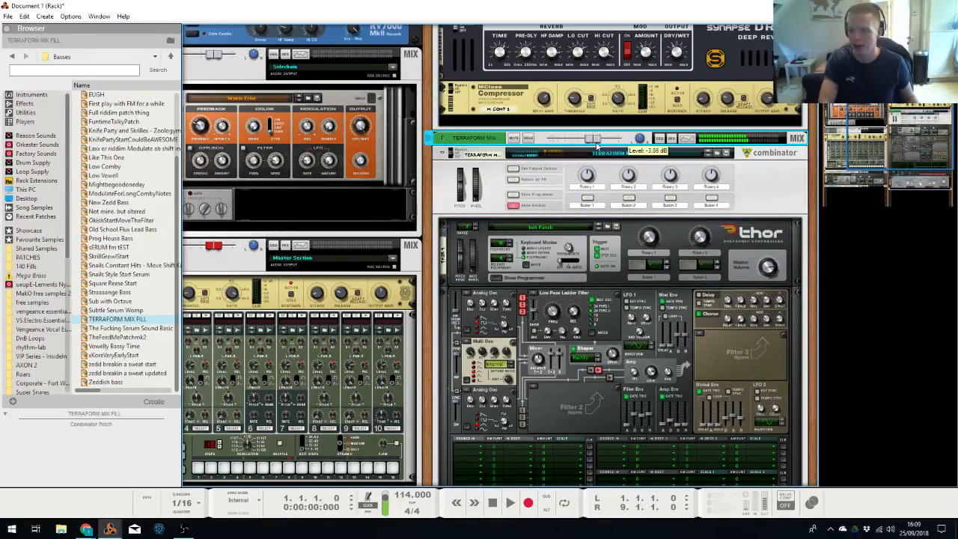
scroll(651, 239, "down", 4)
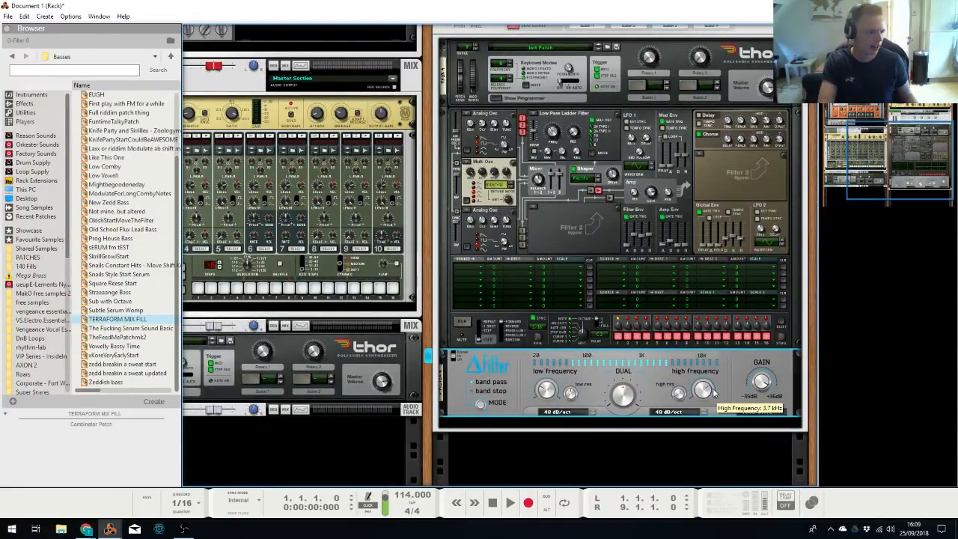
left_click(671, 247)
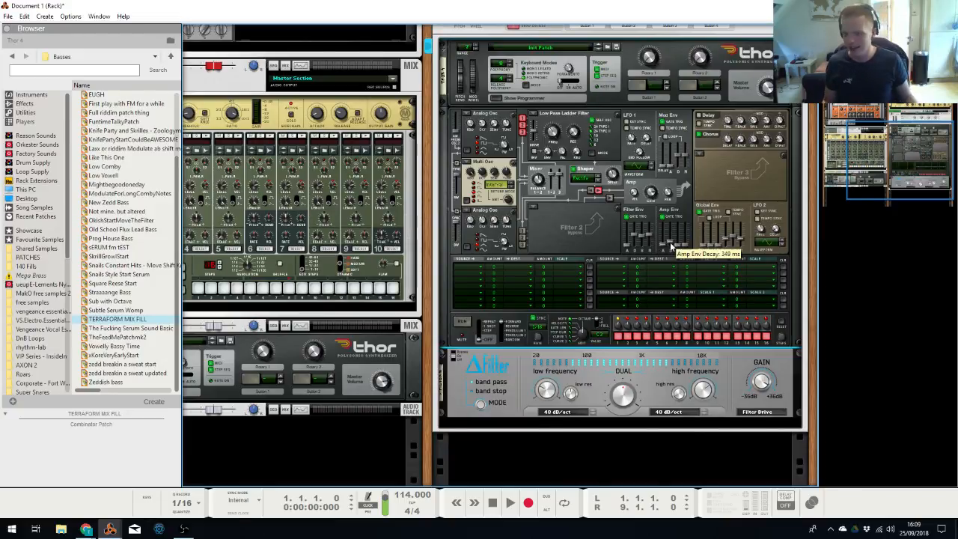
Play the eight-bar arrangement from bar 1 in the sequencer, with its bars enlarged across the timeline
key("alt+Tab")
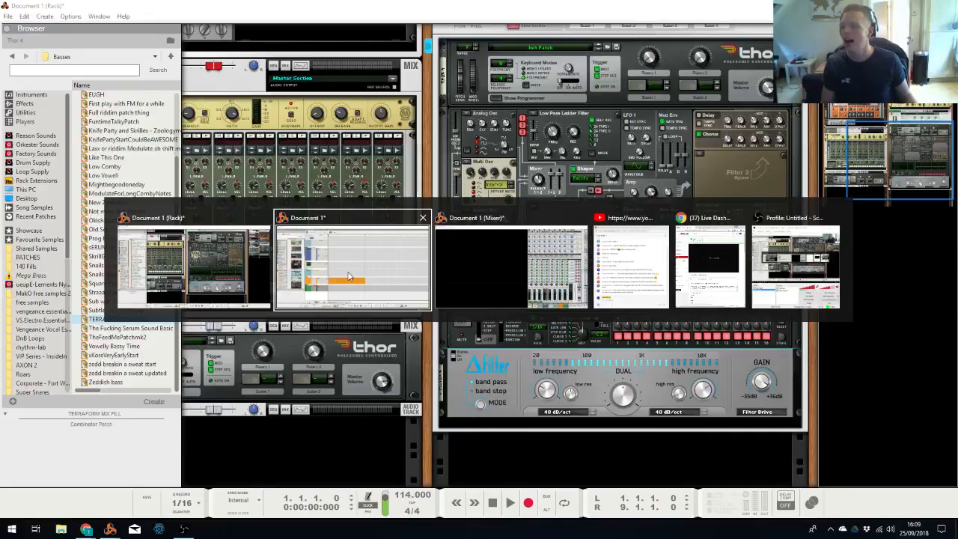
left_click_drag(637, 228, 249, 461)
left_click(667, 236)
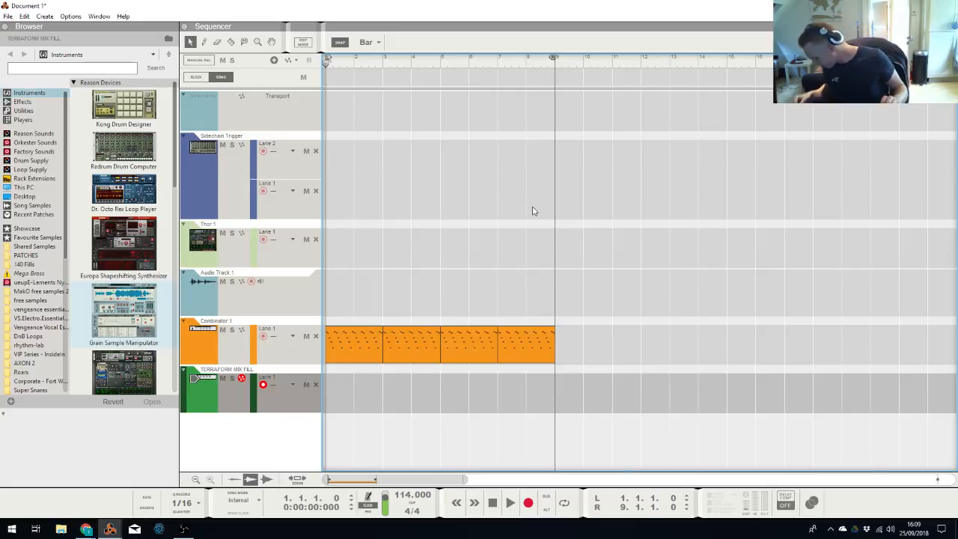
key("h")
key("h")
key("h")
key("h")
key("h")
key("h")
key("h")
key("h")
key("h")
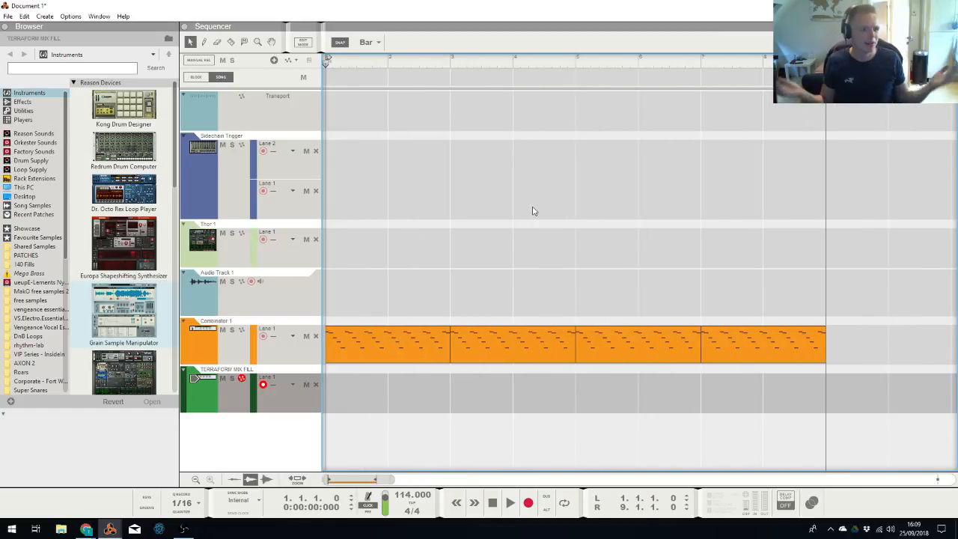
key("space")
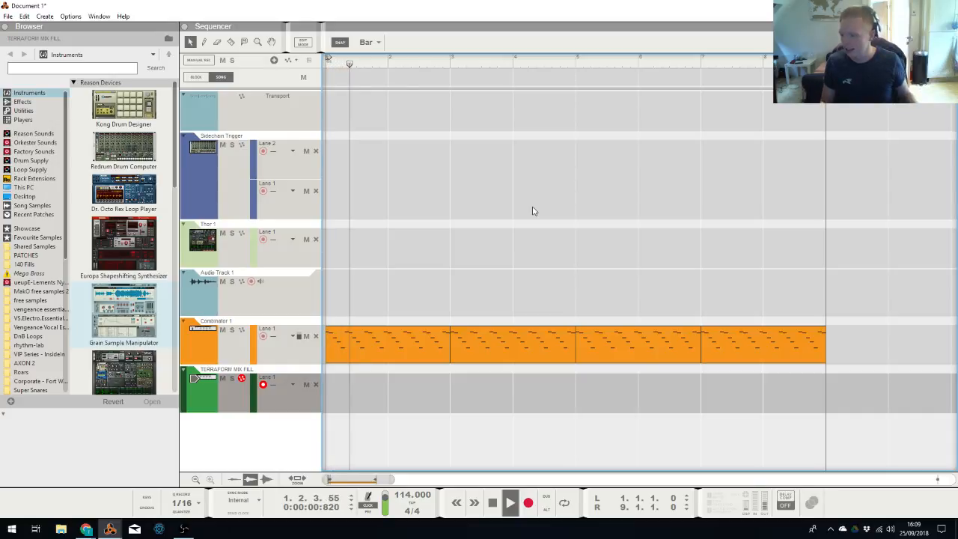
Adjust the low end of Combinator 1's channel in the Spectrum EQ window
left_click(274, 349)
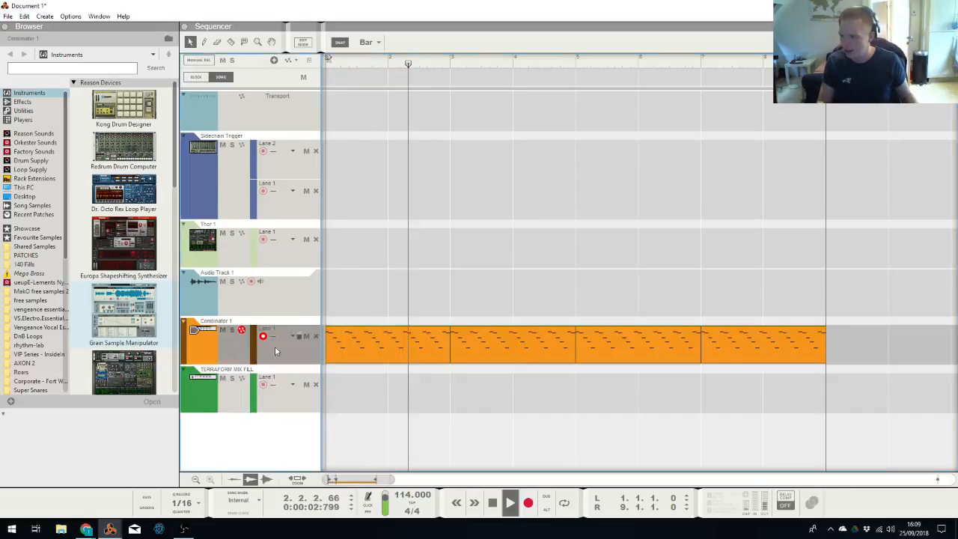
key("F2")
left_click_drag(370, 256, 381, 259)
key("F2")
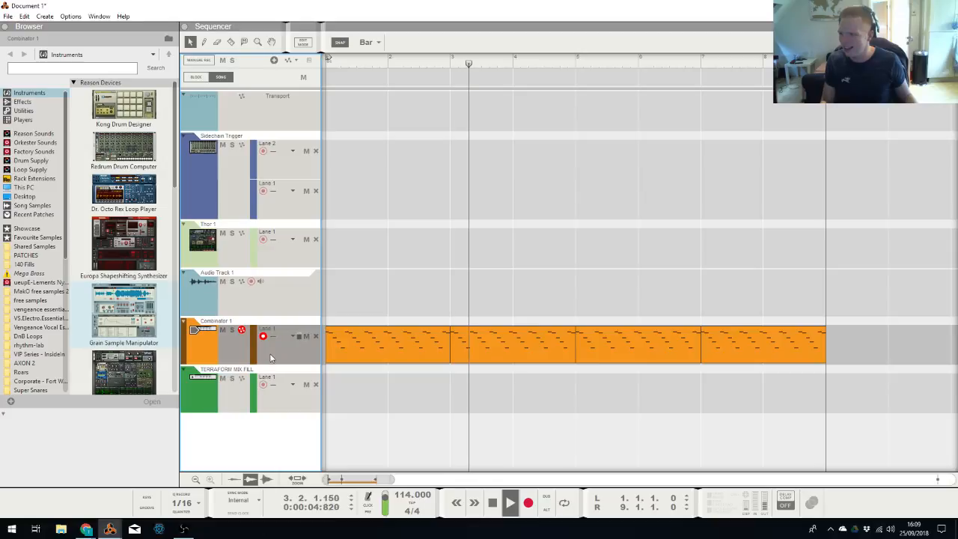
Show the front of the rack and fine-tune the Transform amount of Combinator 1's Audiomatic
key("alt+Tab")
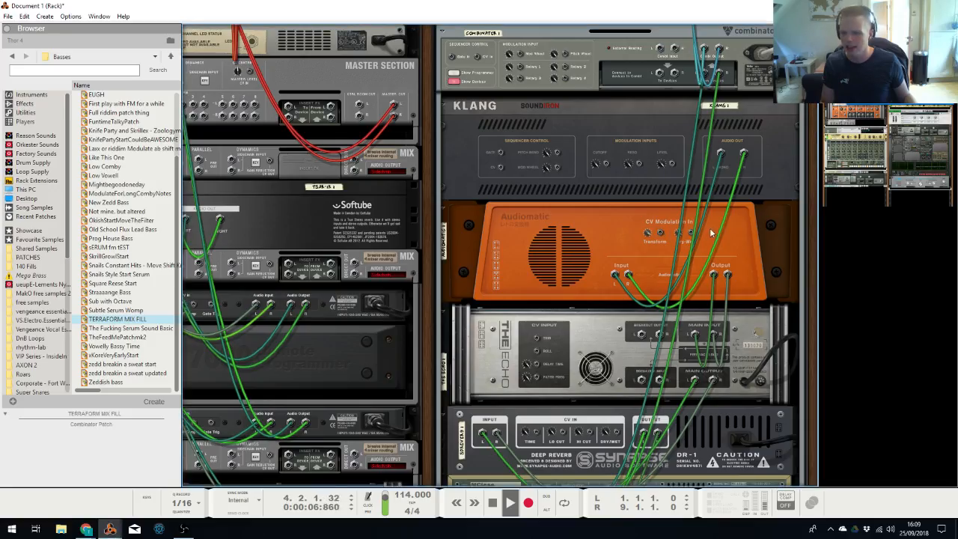
key("Tab")
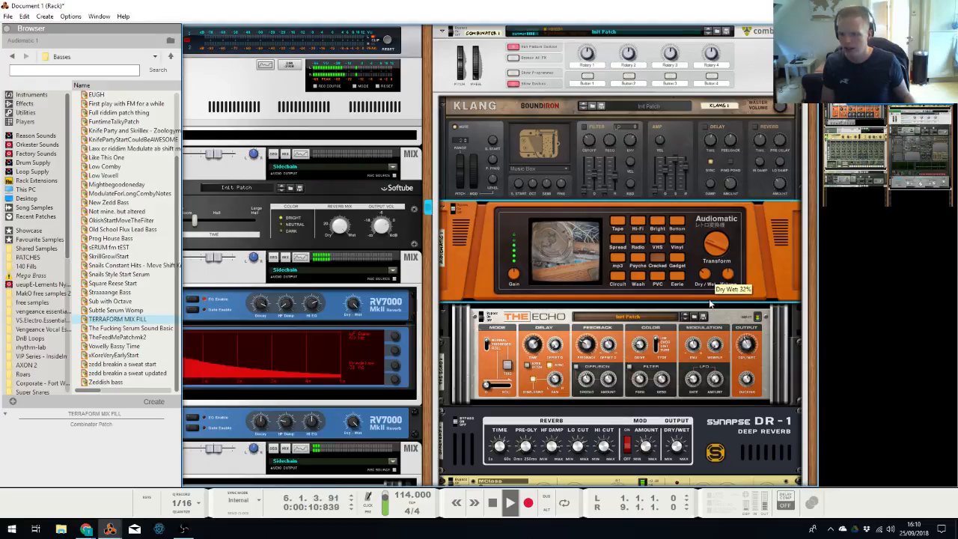
left_click_drag(718, 247, 718, 244)
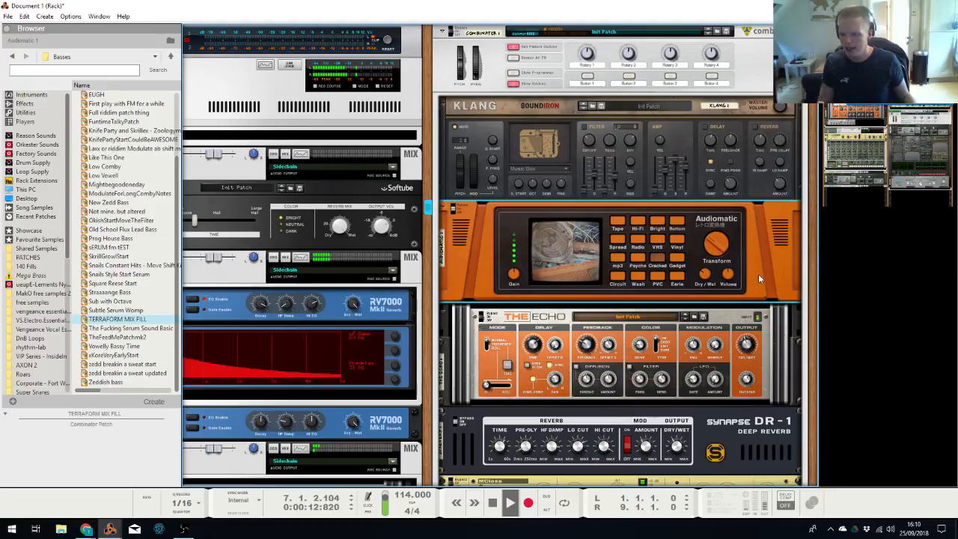
Cut Combinator 1's low mids by 5.71 dB at 671.5 Hz in the Spectrum EQ
key("F2")
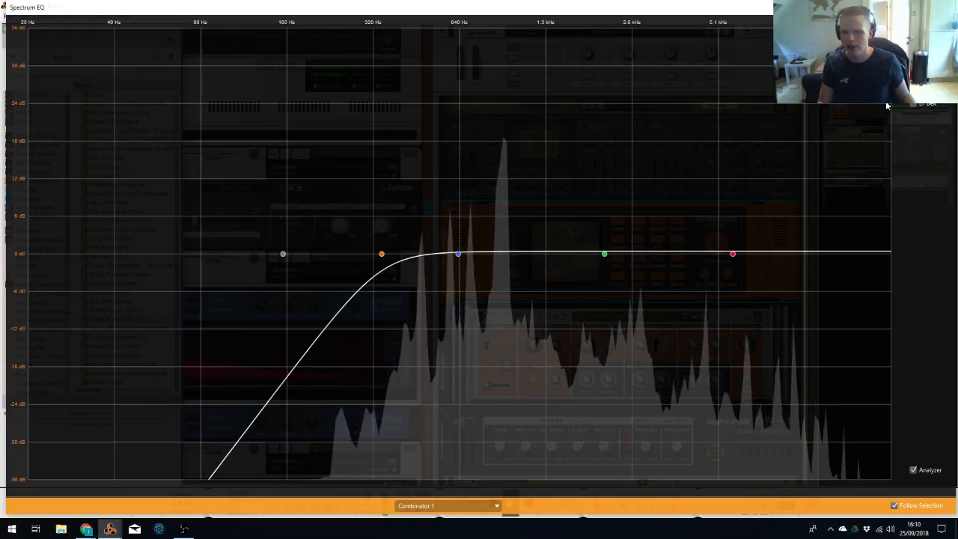
left_click_drag(459, 256, 466, 289)
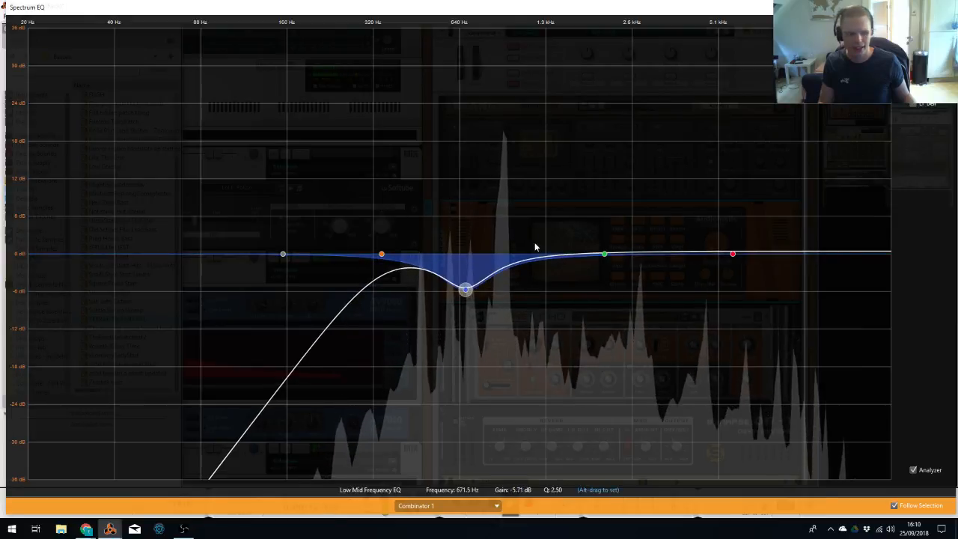
key("F2")
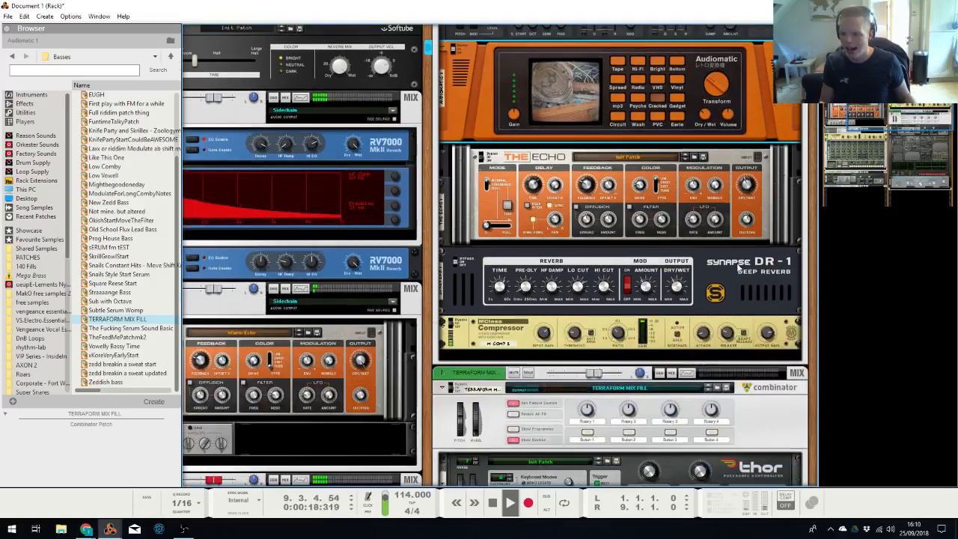
Add a Kuassa EVE-AT4 3-Band Equalizer after the MClass Compressor at the end of Combinator 1's effects
right_click(761, 323)
mouse_move(806, 164)
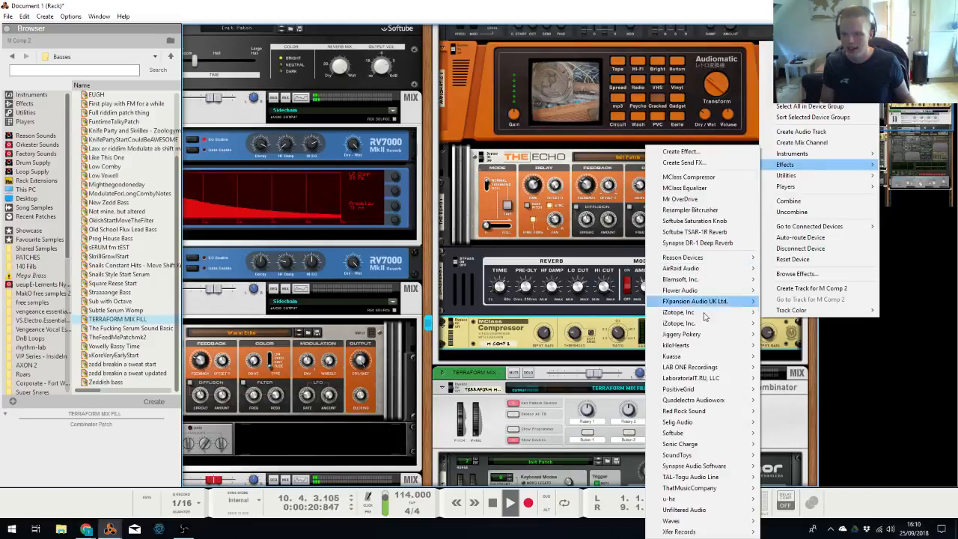
mouse_move(703, 355)
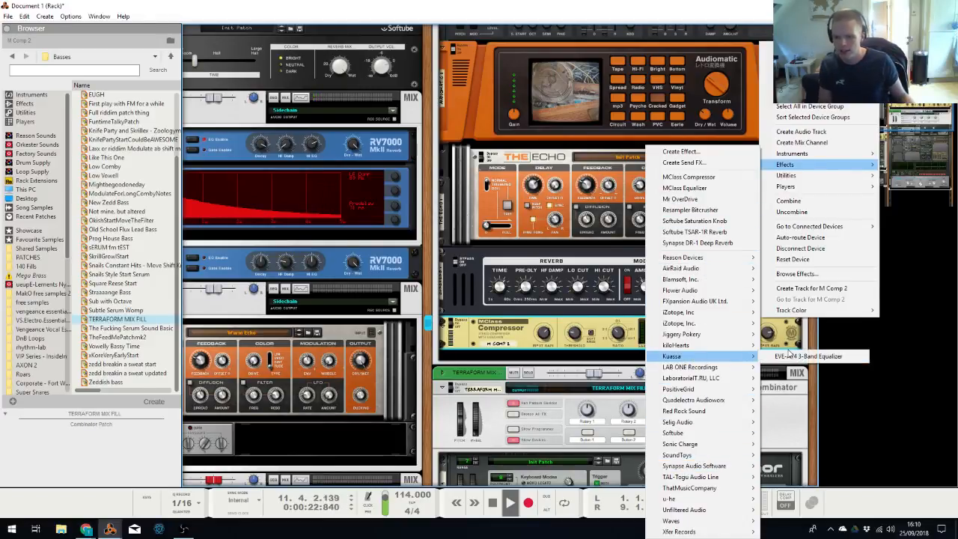
left_click(812, 356)
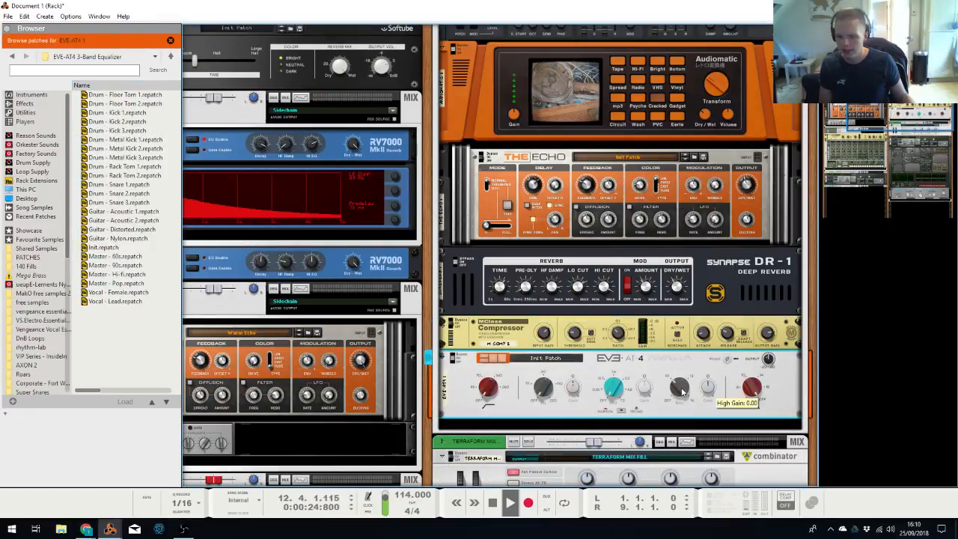
Return to the sequencer and play the Combinator 1 arpeggio from bar 1
key("alt+Tab")
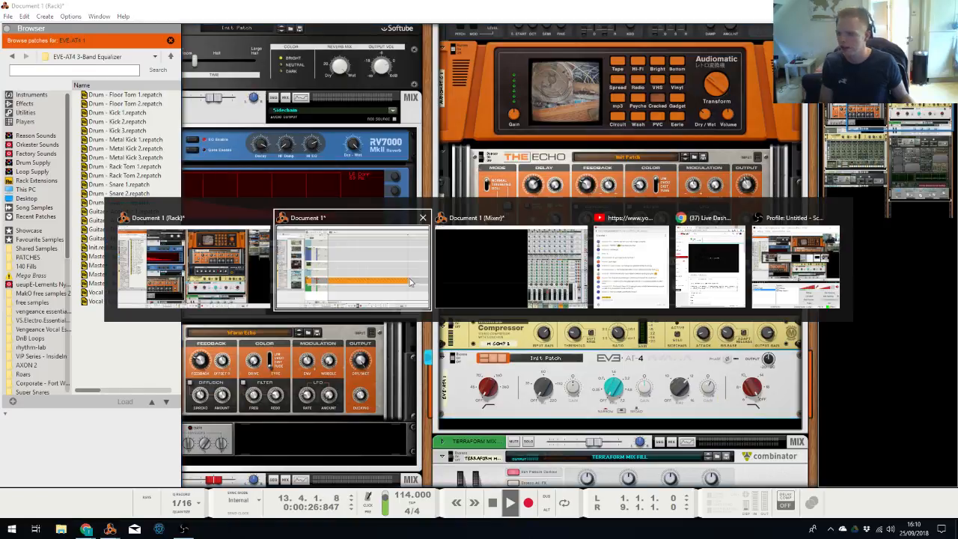
key("space")
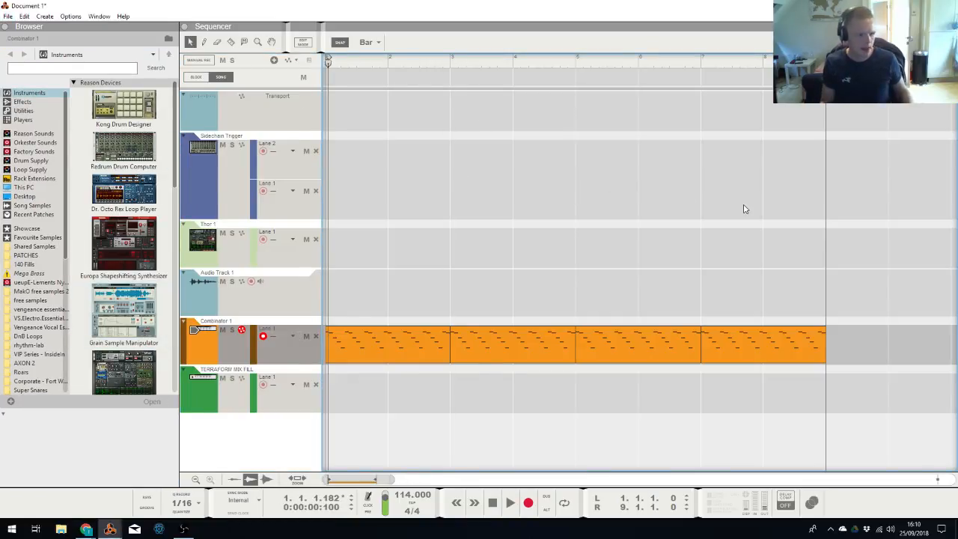
key("space")
key("space")
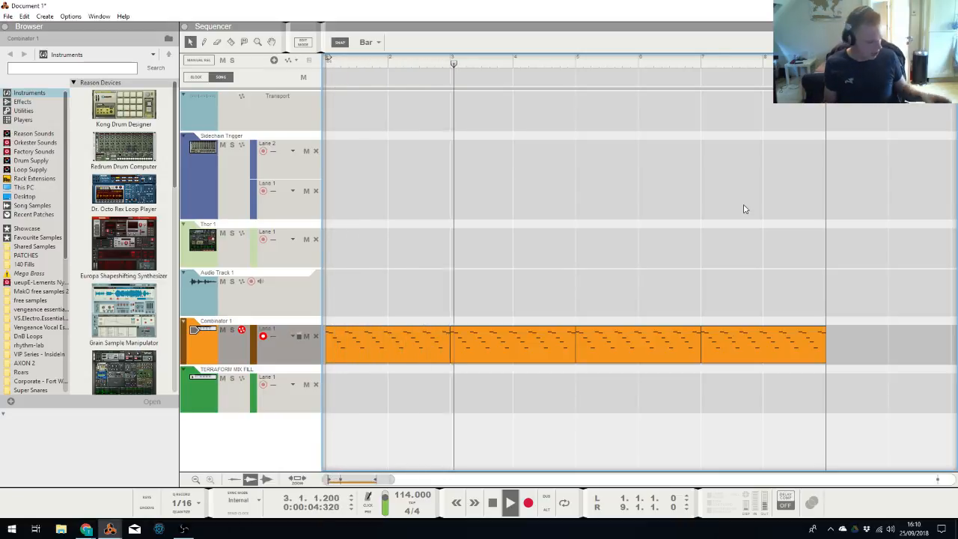
key("space")
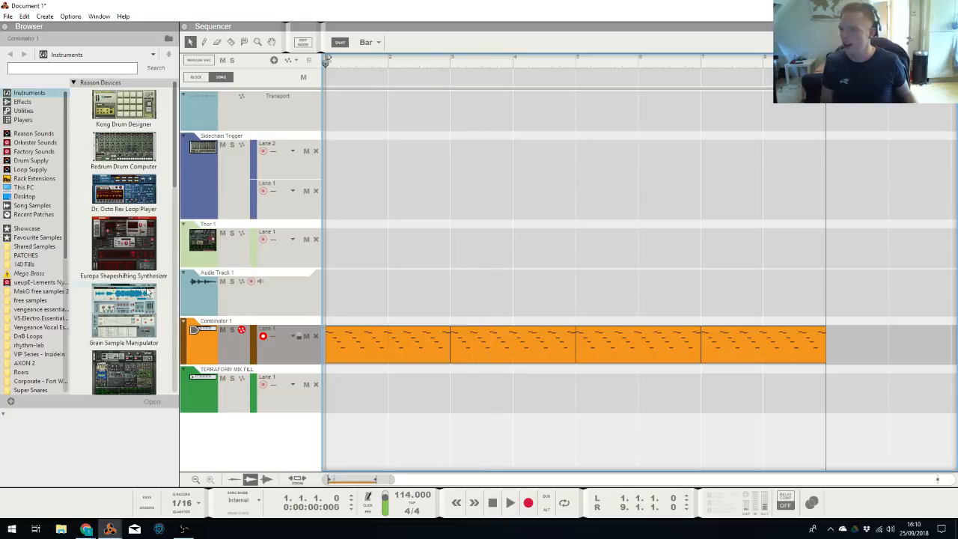
Create a one-bar note clip at bar 1 on the TERRAFORM MIX FILL lane and open it for editing
double_click(347, 401)
double_click(347, 401)
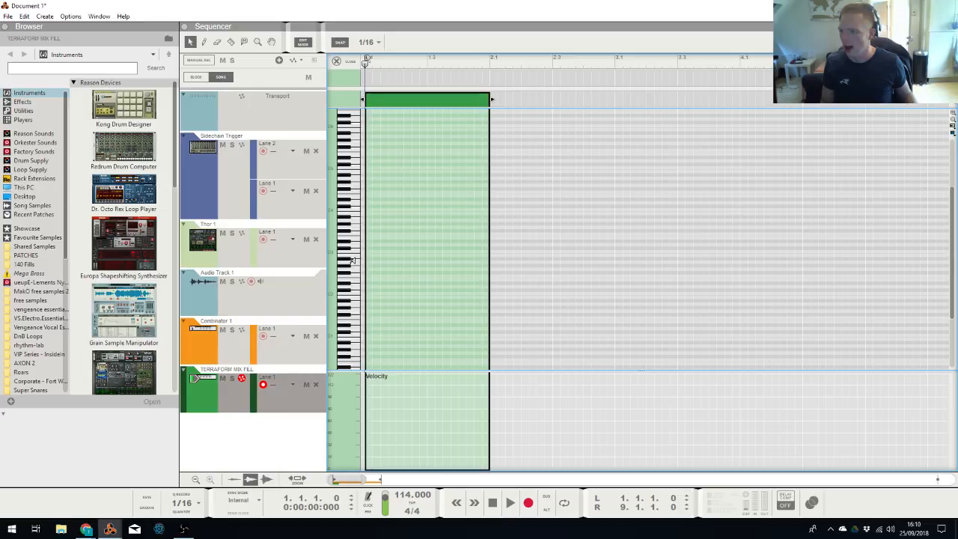
Adjust the amp envelope of the bass patch's Thor in the rack and return to the sequencer
key("alt+Tab")
left_click(419, 256)
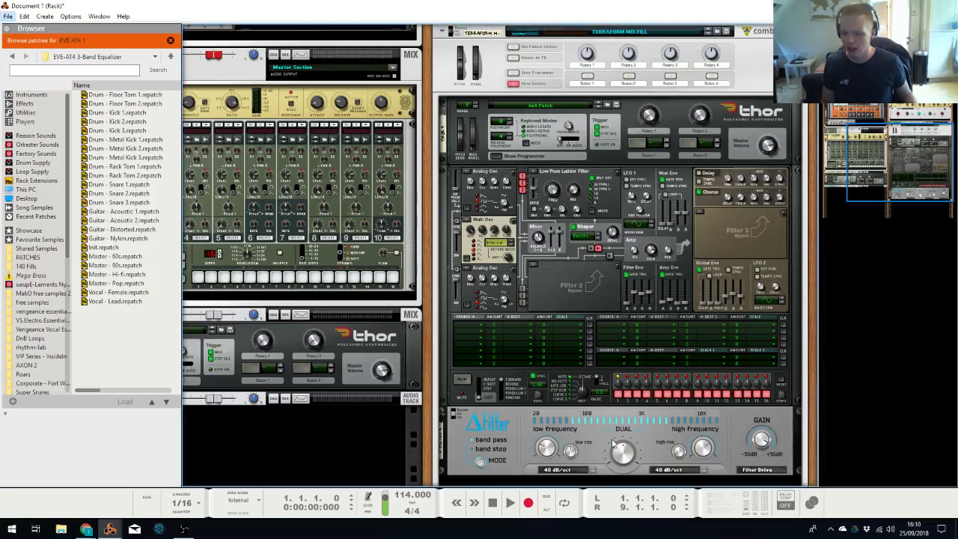
left_click(685, 443)
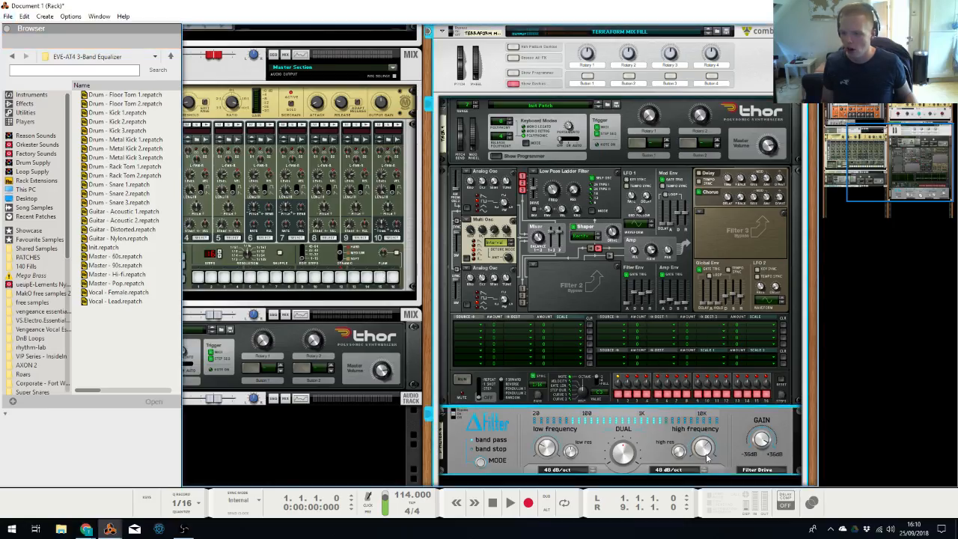
left_click_drag(674, 296, 675, 291)
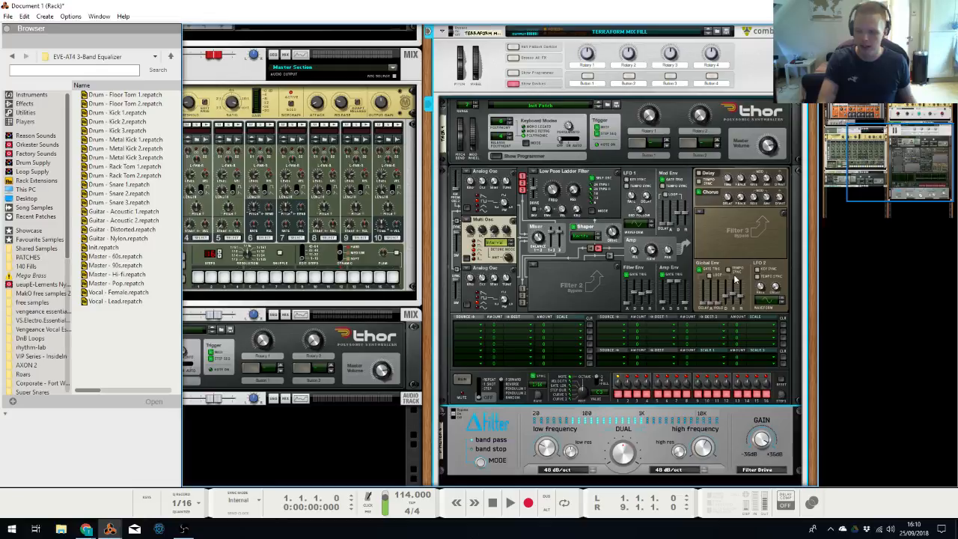
scroll(696, 101, "up", 3)
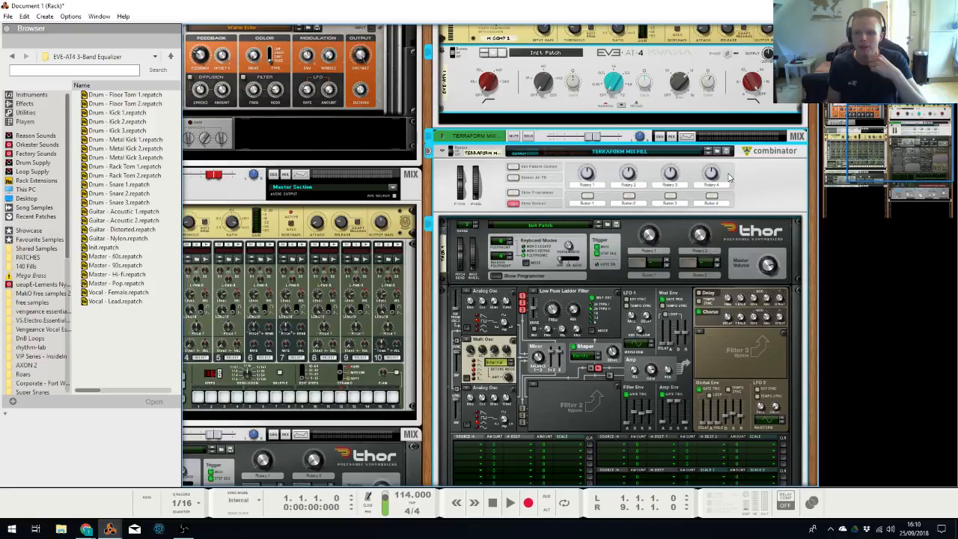
key("alt+Tab")
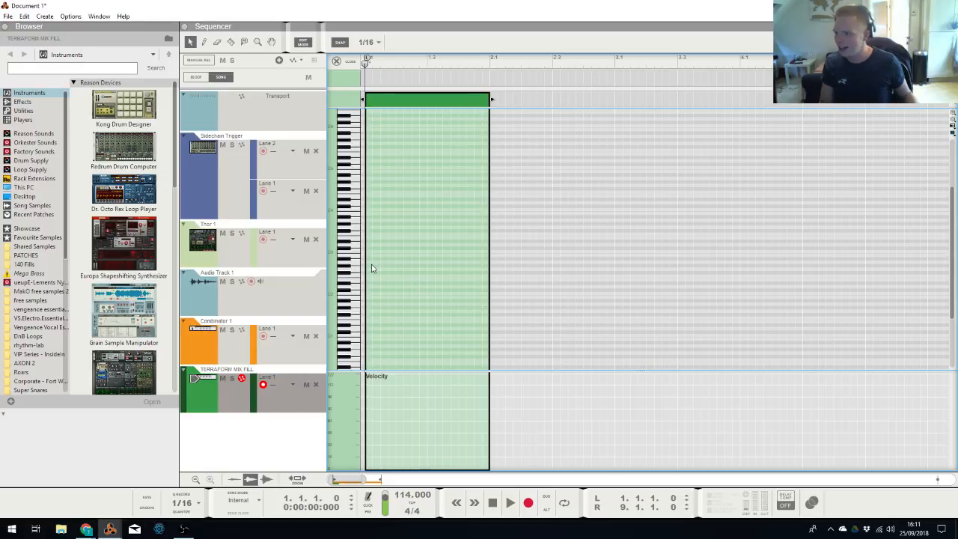
Draw an A#2 note across the whole one-bar bass clip and play it together with the arpeggio
left_click_drag(368, 258, 488, 258)
left_click(346, 61)
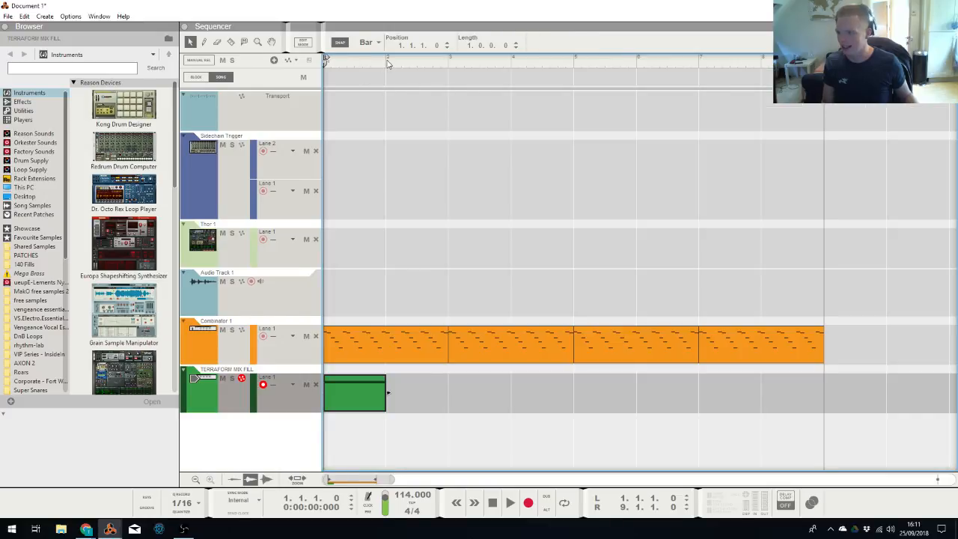
left_click(500, 266)
key("space")
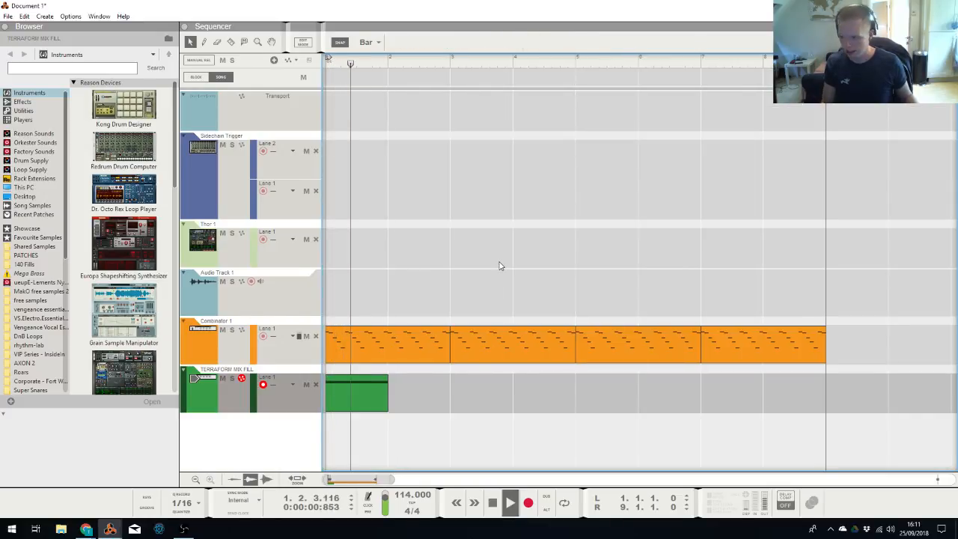
key("space")
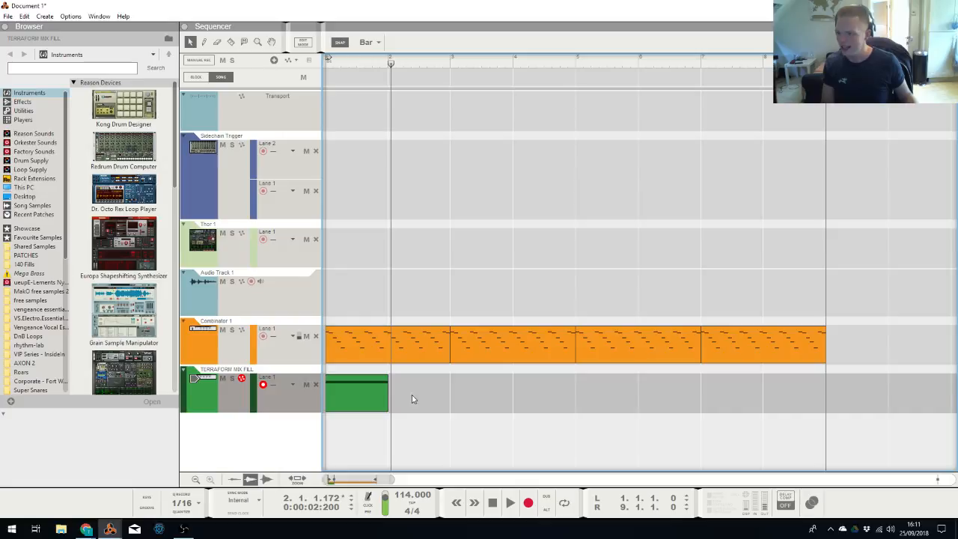
Lower the bass note in the bar 1 clip to D2 and shorten it to 0.2.0.0
double_click(371, 392)
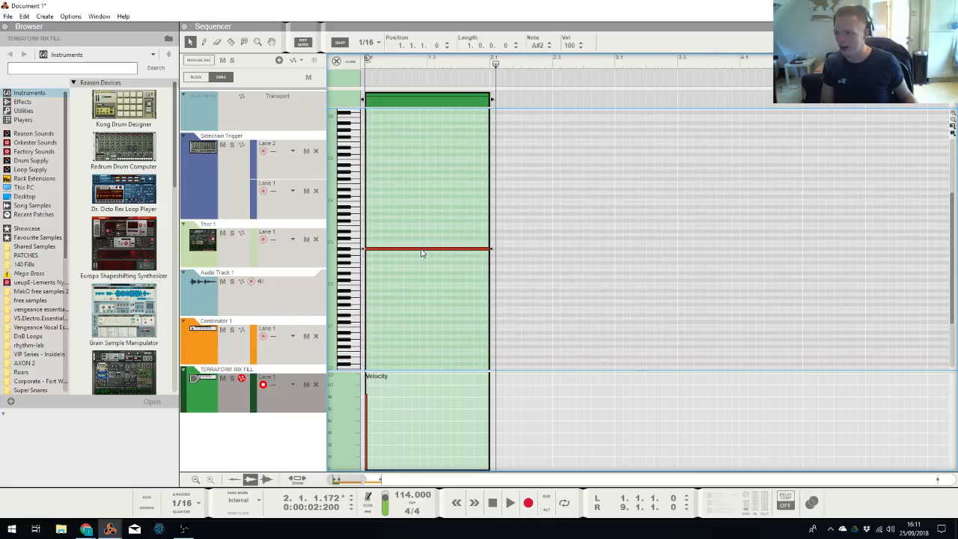
left_click_drag(420, 253, 412, 280)
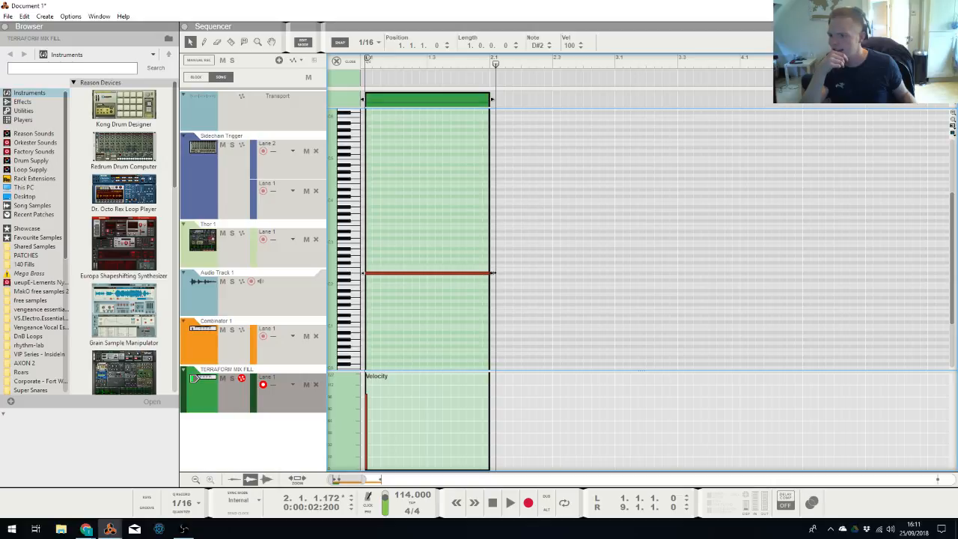
left_click_drag(469, 274, 423, 285)
left_click_drag(377, 62, 365, 75)
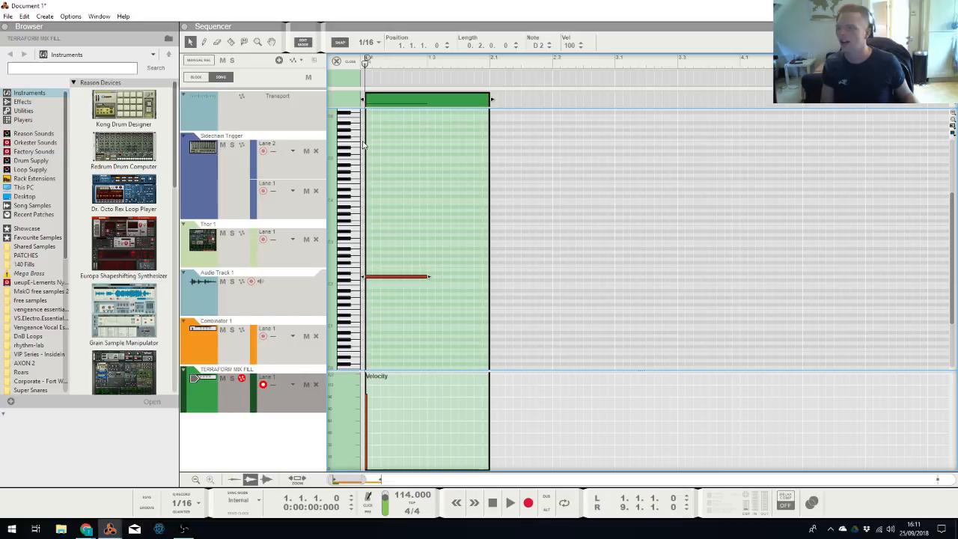
Play the bass note, shorten it to end at 1.2.3, and add a D#2 note from there to the clip's end
key("space")
key("space")
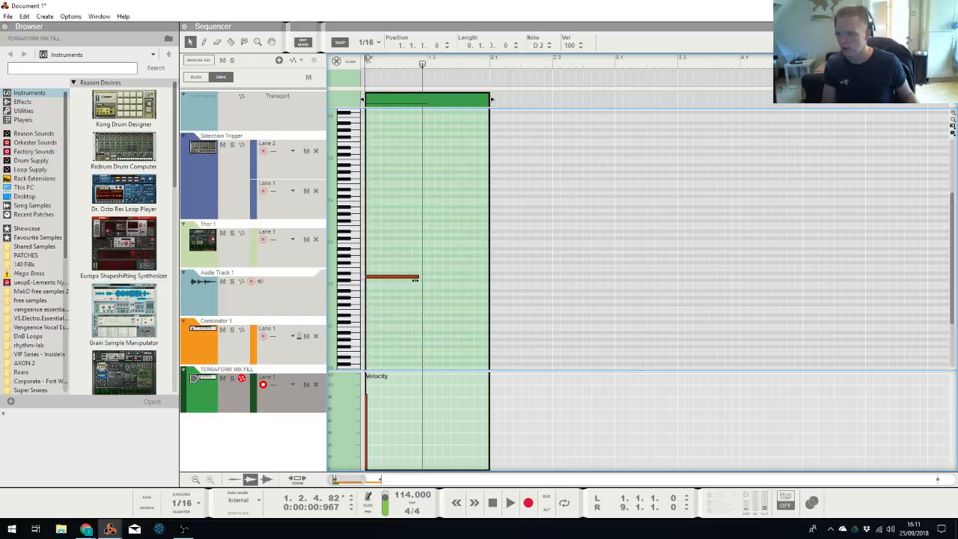
left_click_drag(415, 279, 479, 275)
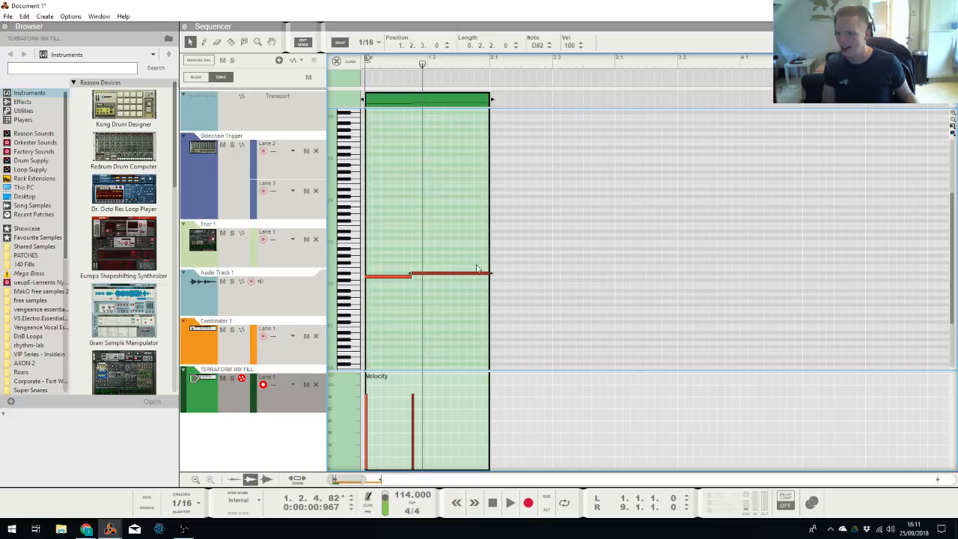
Duplicate the bass clip into bar 2 and change the copy's notes to A#2 and F2
left_click(336, 60)
key("ctrl+d")
double_click(417, 402)
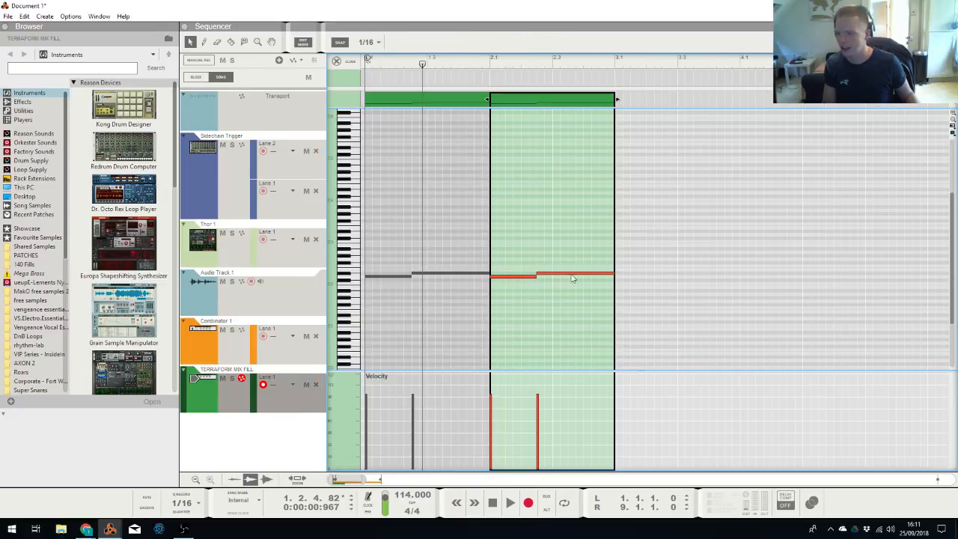
left_click_drag(535, 276, 567, 272)
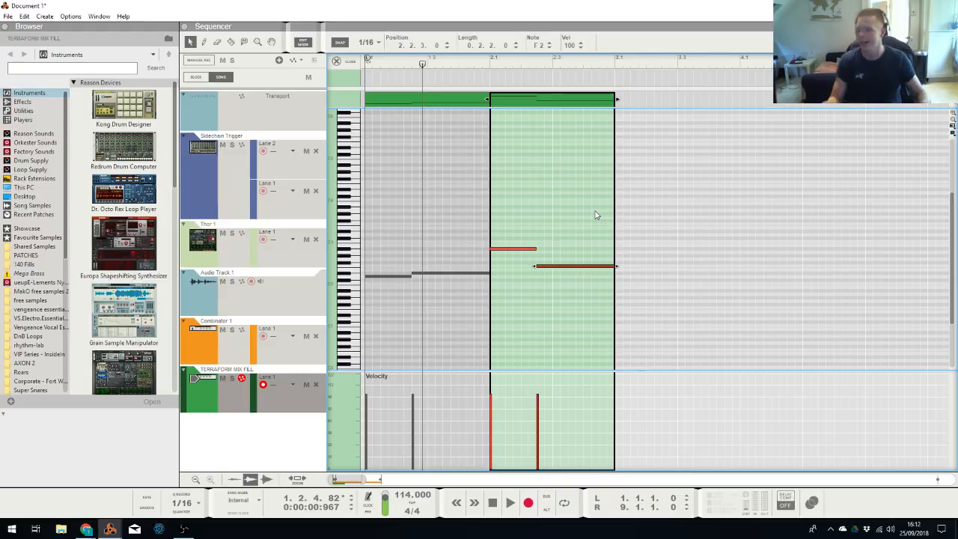
key("ctrl+e")
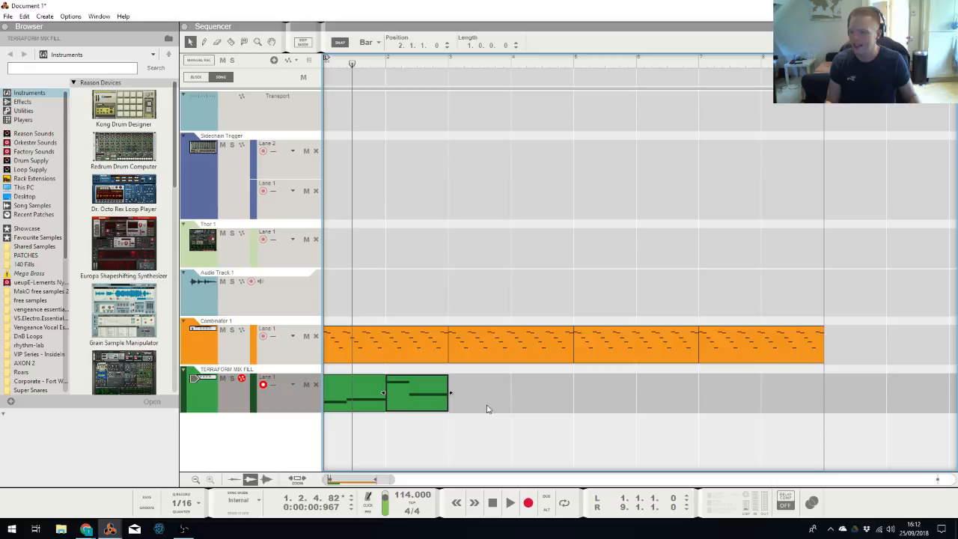
Select both bass clips and duplicate the pair three times to fill the TERRAFORM MIX FILL lane through bar 8
left_click_drag(487, 408, 289, 421)
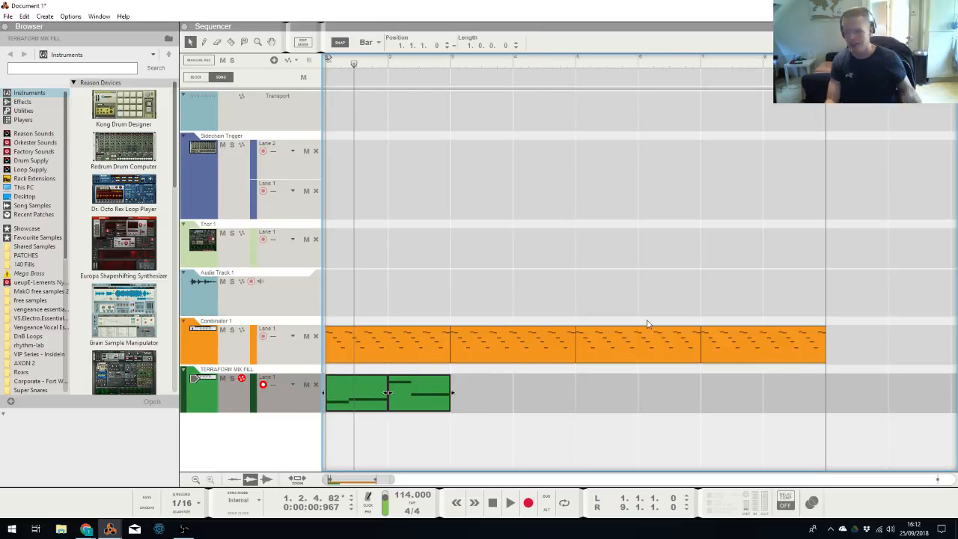
key("ctrl+d")
key("ctrl+d")
key("ctrl+d")
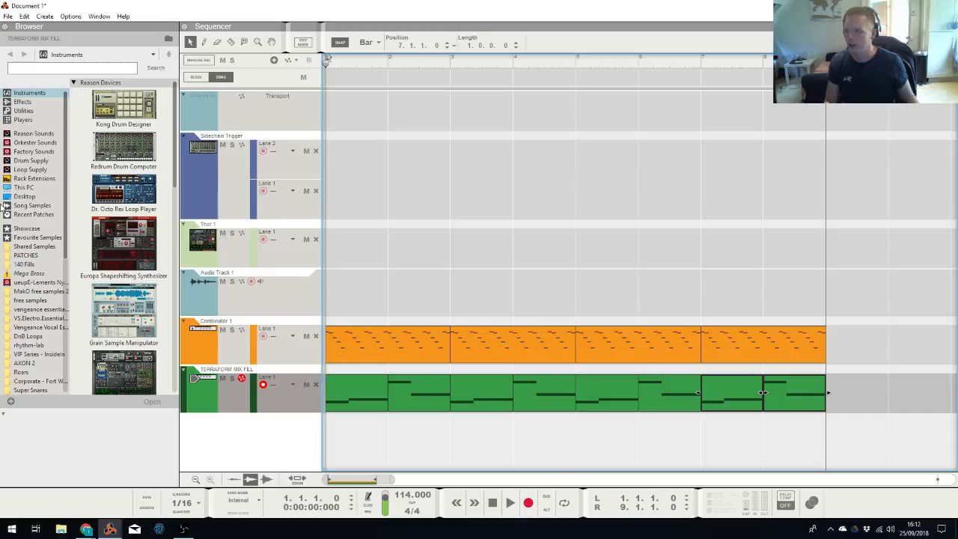
left_click(616, 211)
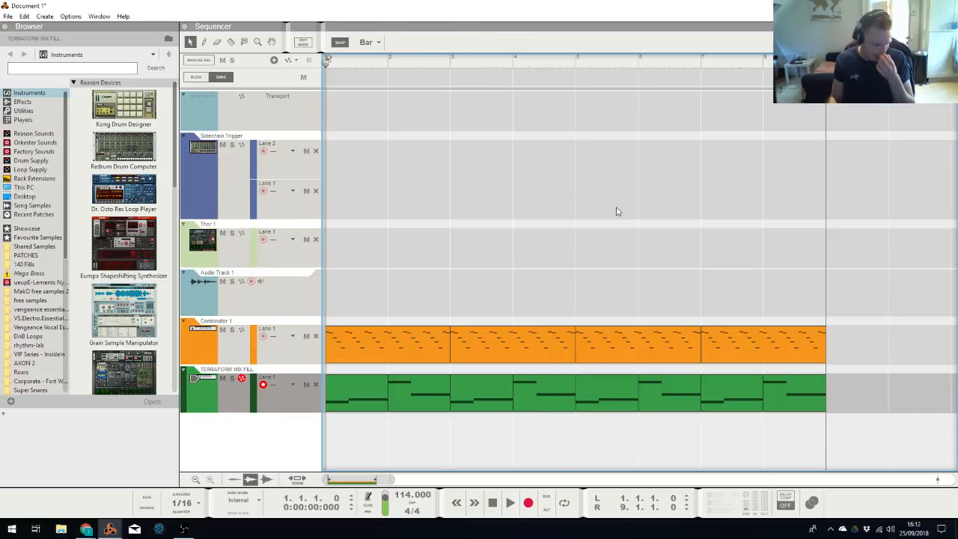
Play back the bassline and lower the first note of the bar 4 bass clip to G2
key("space")
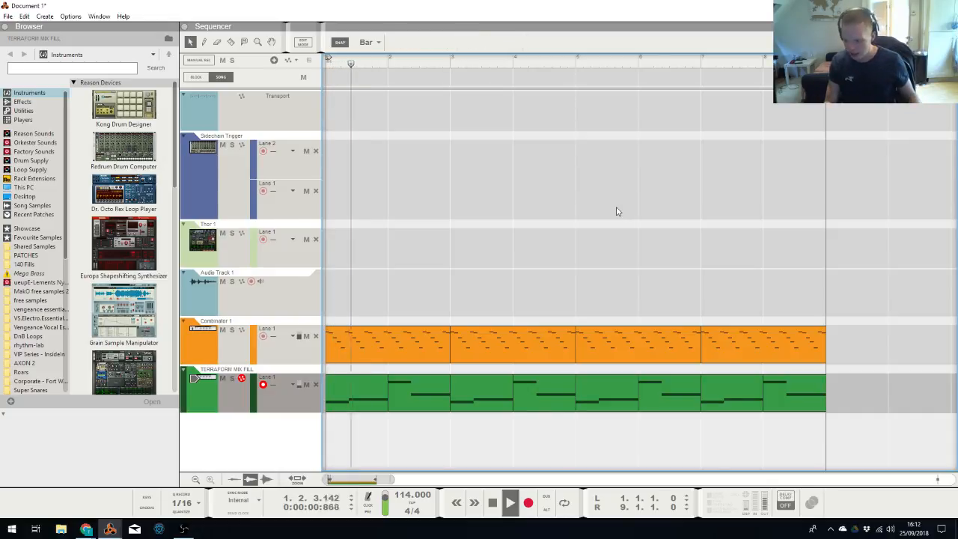
double_click(535, 397)
key("space")
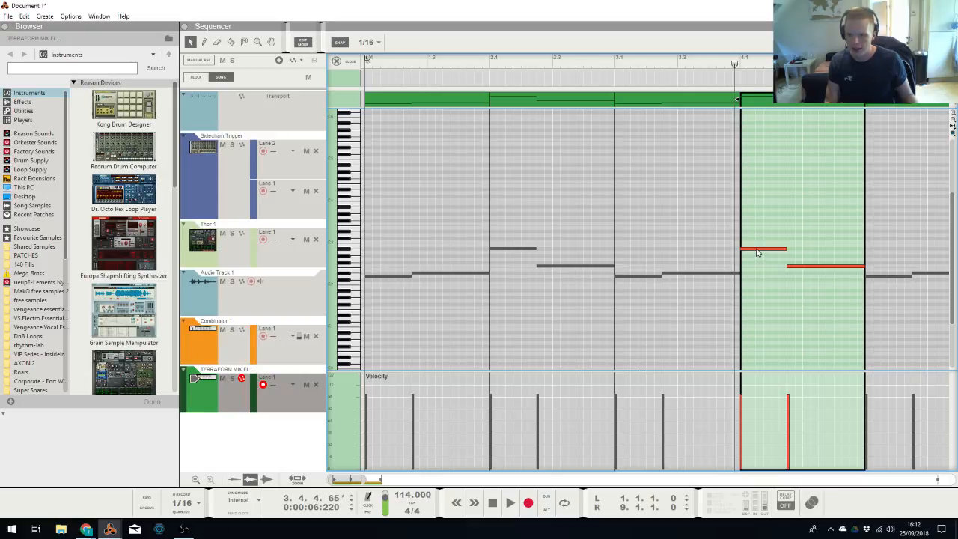
left_click_drag(757, 252, 760, 260)
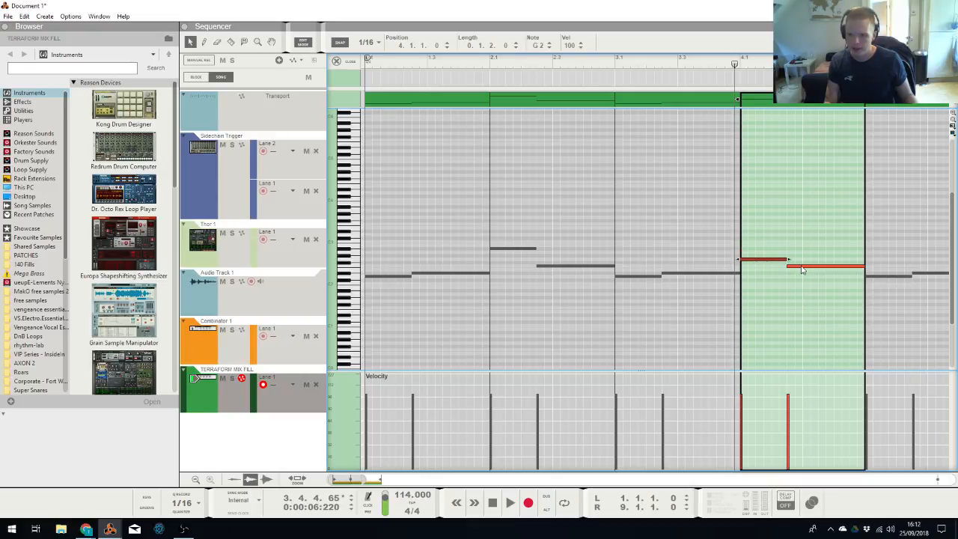
left_click(801, 268)
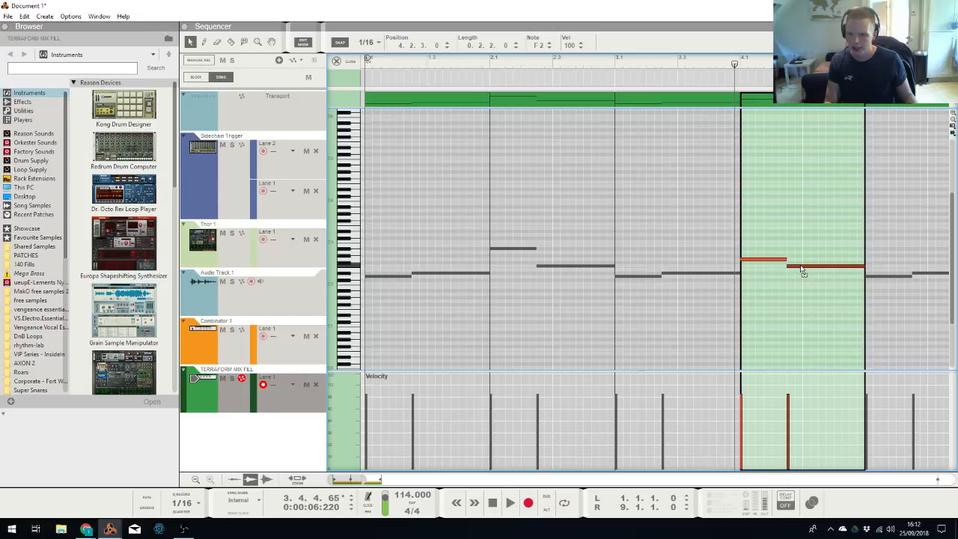
key("space")
key("Tab")
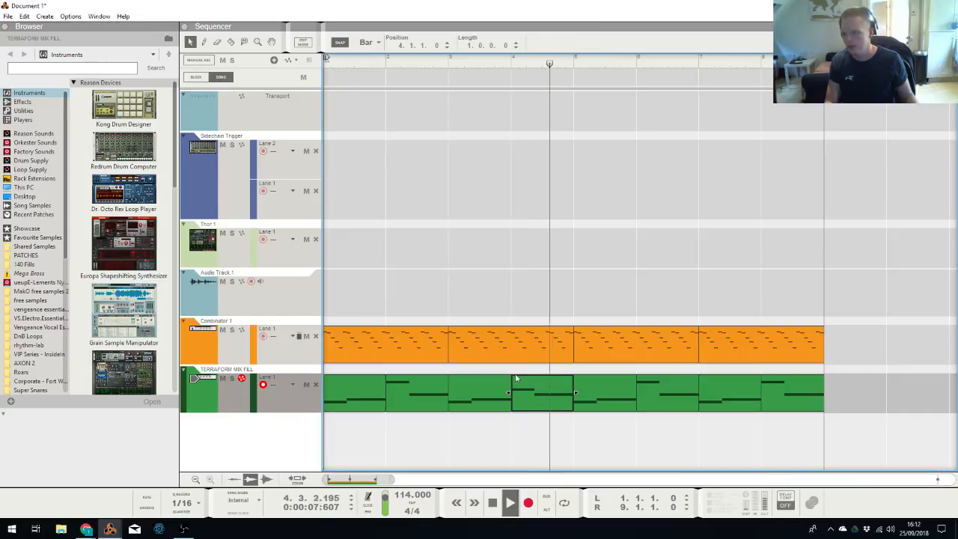
Replace the bass clips in bars 5 to 8 with a copy of the clips from bars 1 to 4
left_click_drag(613, 395, 101, 432)
key("Delete")
key("space")
key("ctrl+c")
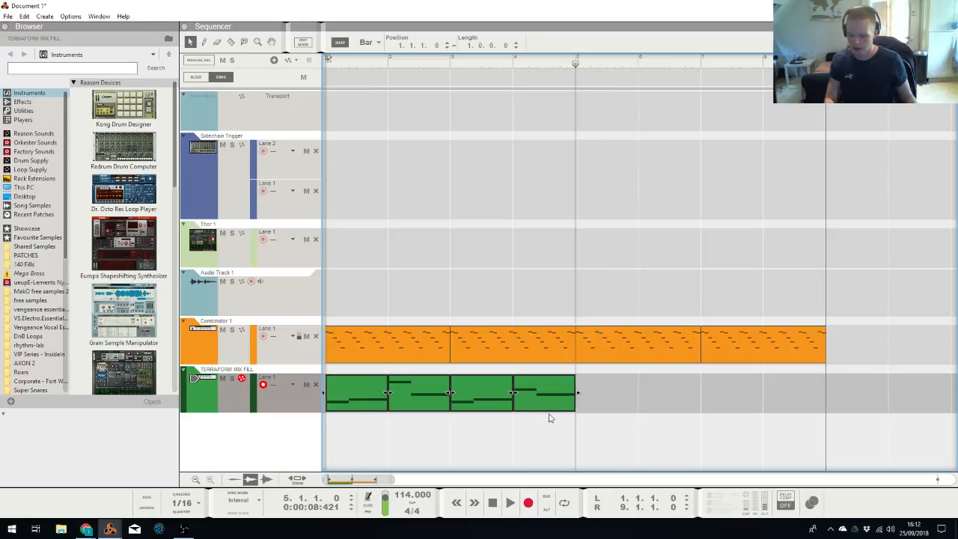
key("ctrl+v")
Lower the TERRAFORM MIX channel's fader in the mixer during playback, then return to the sequencer
key("alt+Tab")
left_click(492, 255)
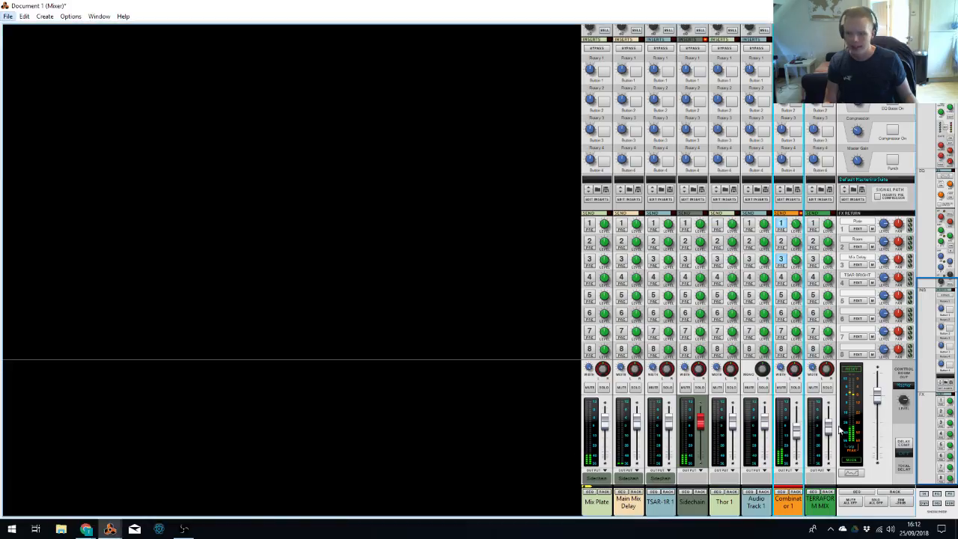
left_click_drag(838, 428, 835, 441)
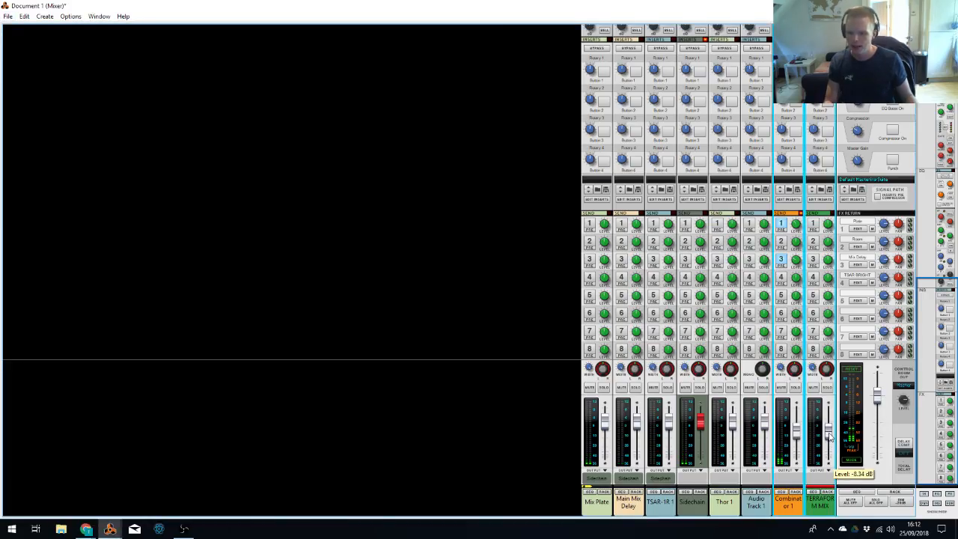
key("alt+Tab")
key("alt+Tab")
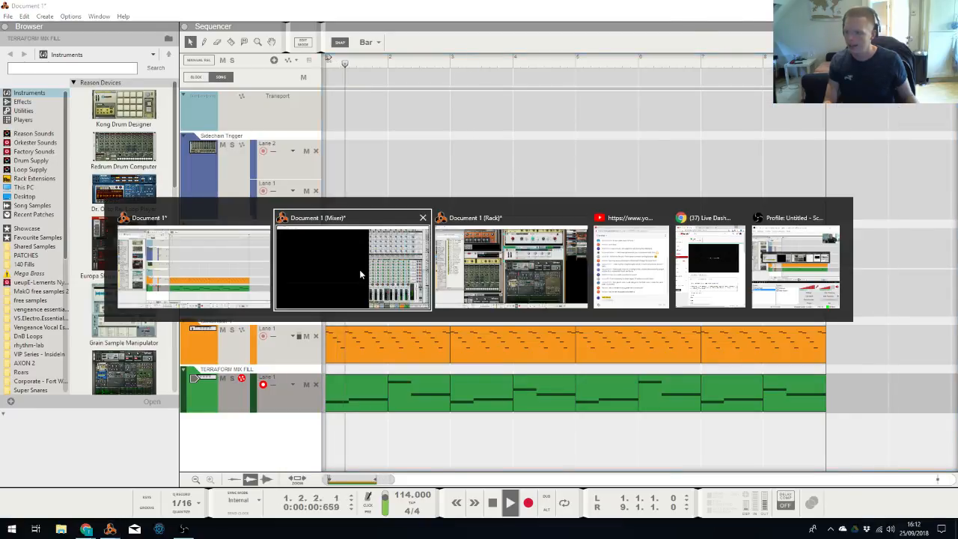
mouse_move(829, 437)
left_mouse_down()
mouse_move(799, 424)
mouse_move(828, 441)
left_mouse_up()
key("alt+Tab")
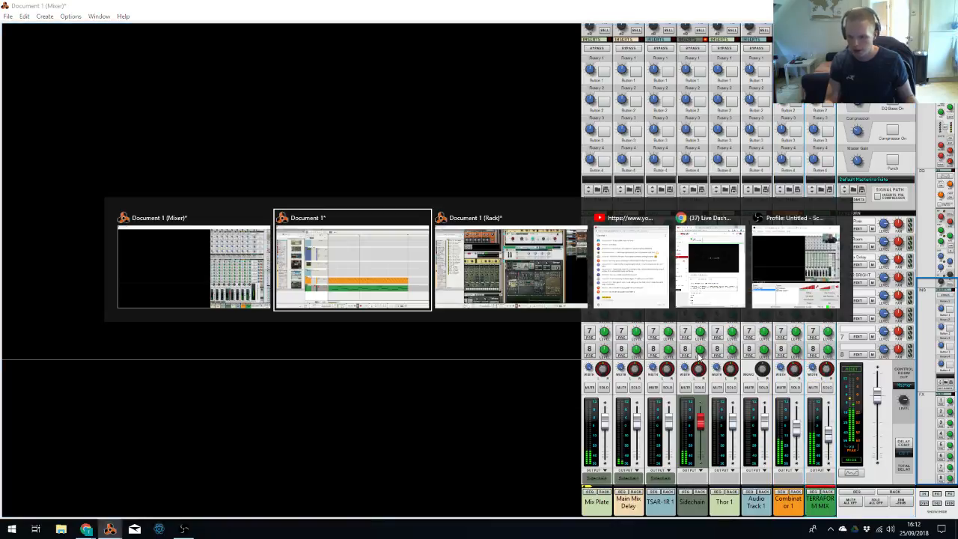
left_click(385, 274)
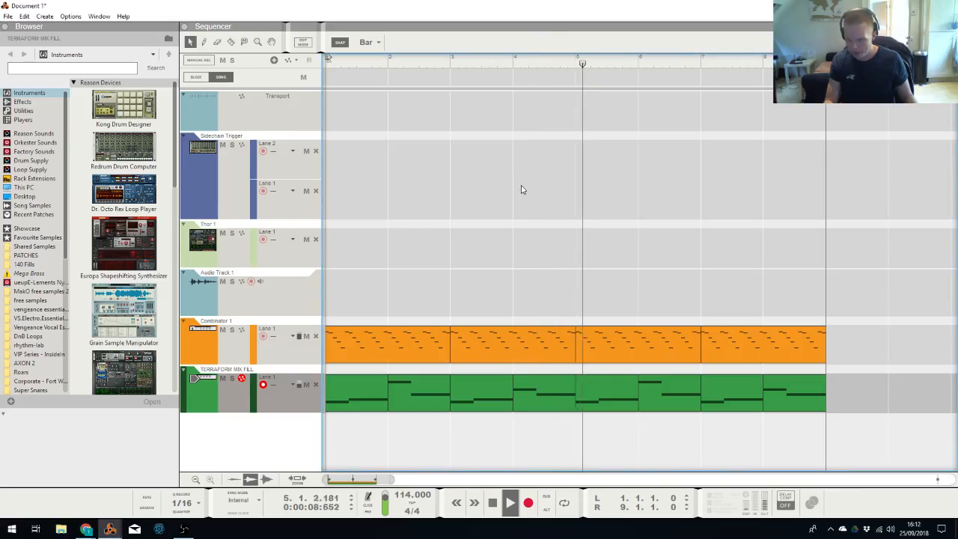
key("space")
key("alt+Tab")
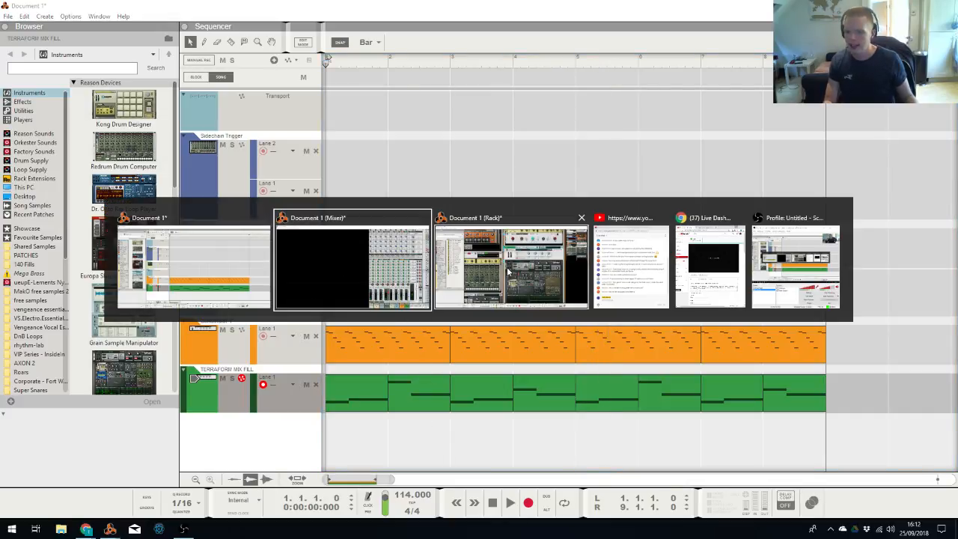
left_click(199, 264)
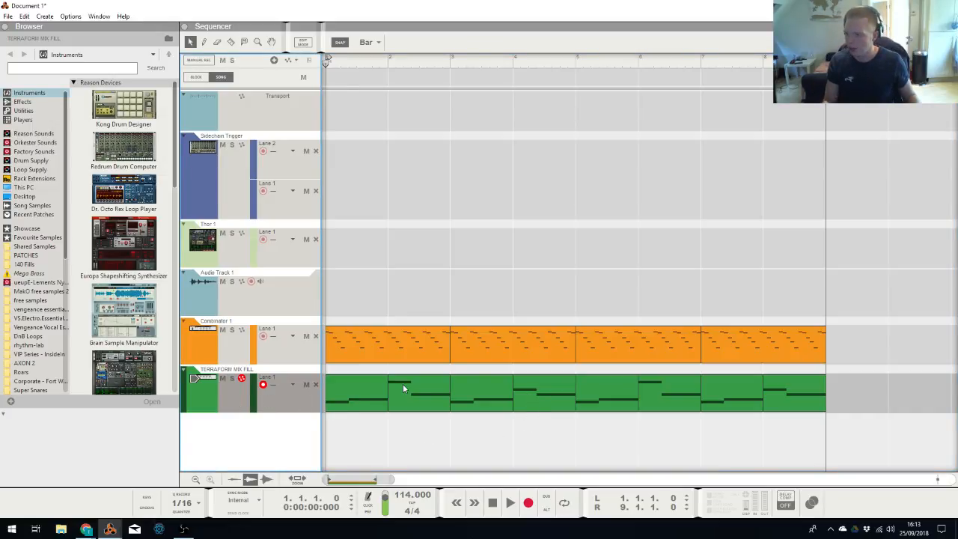
Turn the two sustained notes in the bar 1 bass clip into repeated 1/16 notes on D2 and D#2
double_click(365, 393)
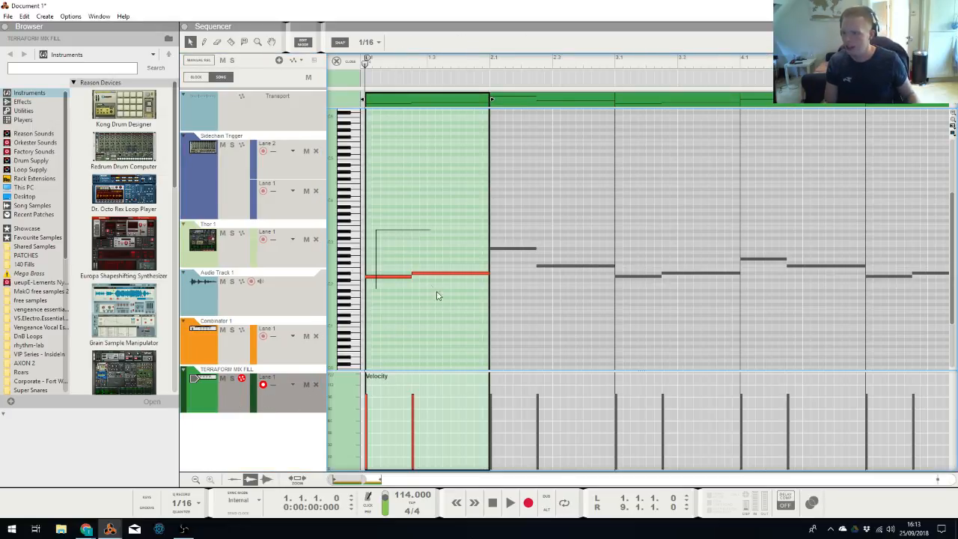
left_click_drag(438, 295, 441, 293)
left_click(391, 270)
left_click(408, 277)
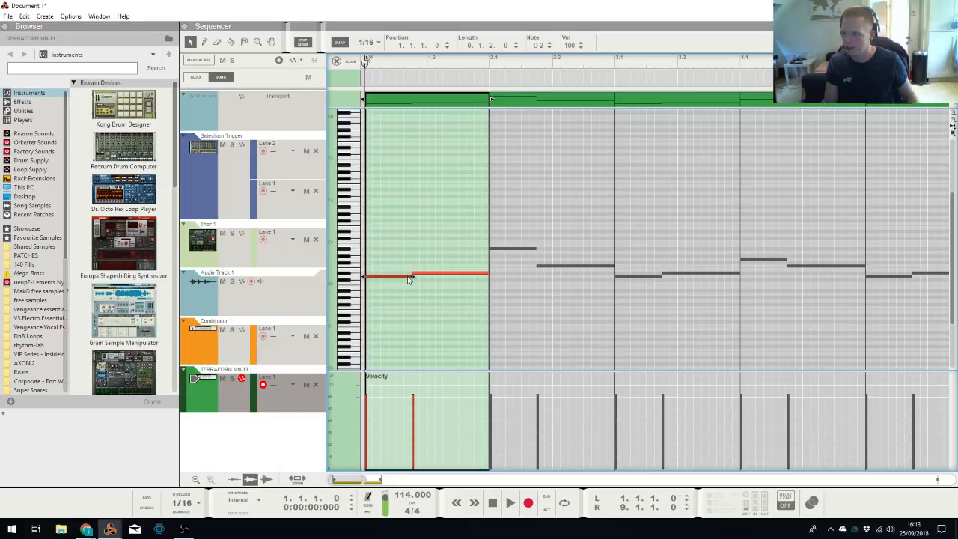
left_click_drag(376, 276, 477, 273)
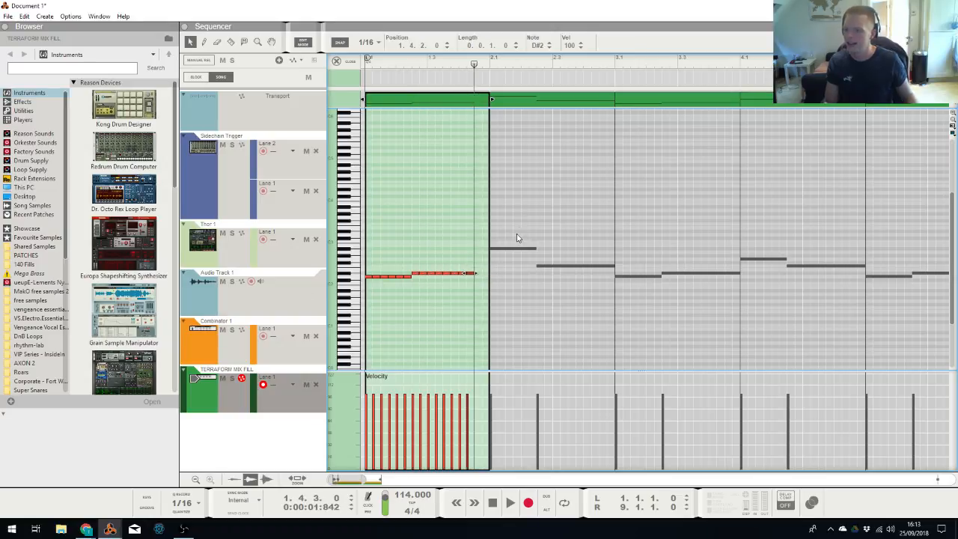
Shorten all notes in the bar 1 bass clip to a length of 0.0.0.173, checking the sound by playback
key("ctrl+a")
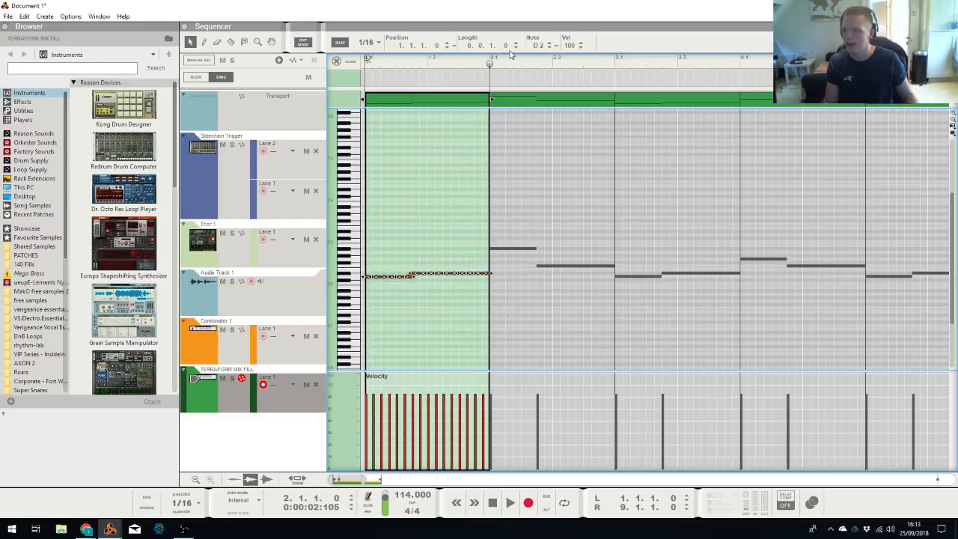
left_click_drag(506, 47, 365, 64)
key("space")
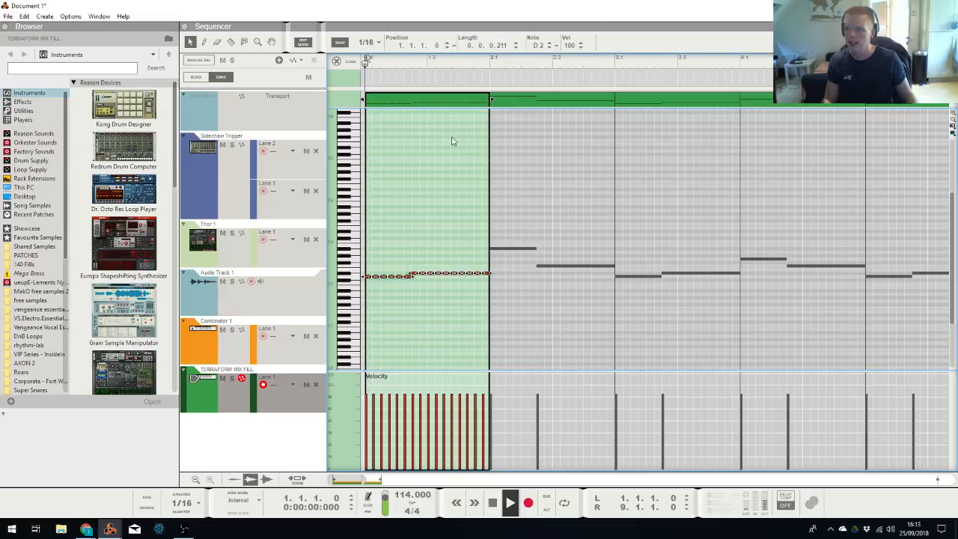
key("space")
left_click_drag(504, 47, 365, 64)
key("space")
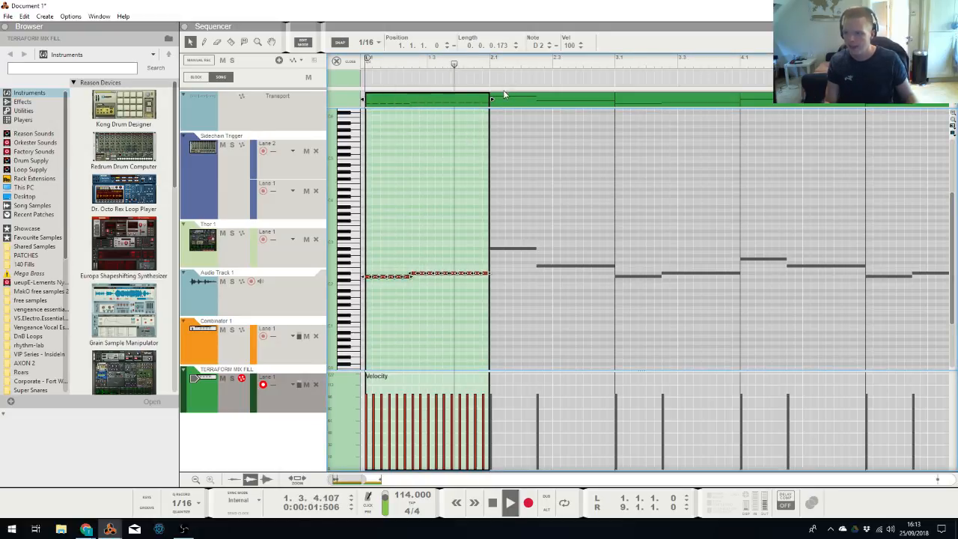
key("space")
Shorten the A#2 and F2 notes in the bar 2 bass clip to one 1/16 each
left_click(524, 101)
left_click_drag(515, 220, 587, 309)
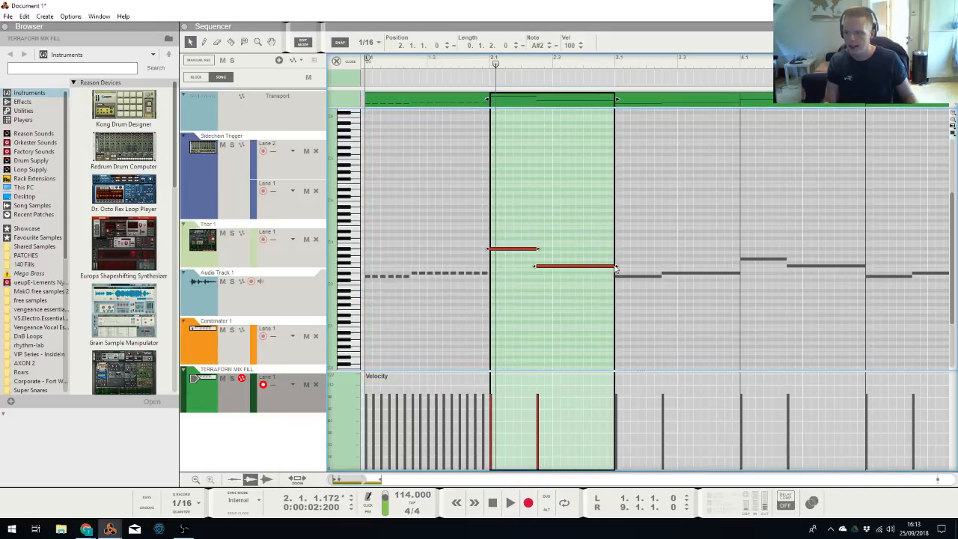
left_click(524, 245)
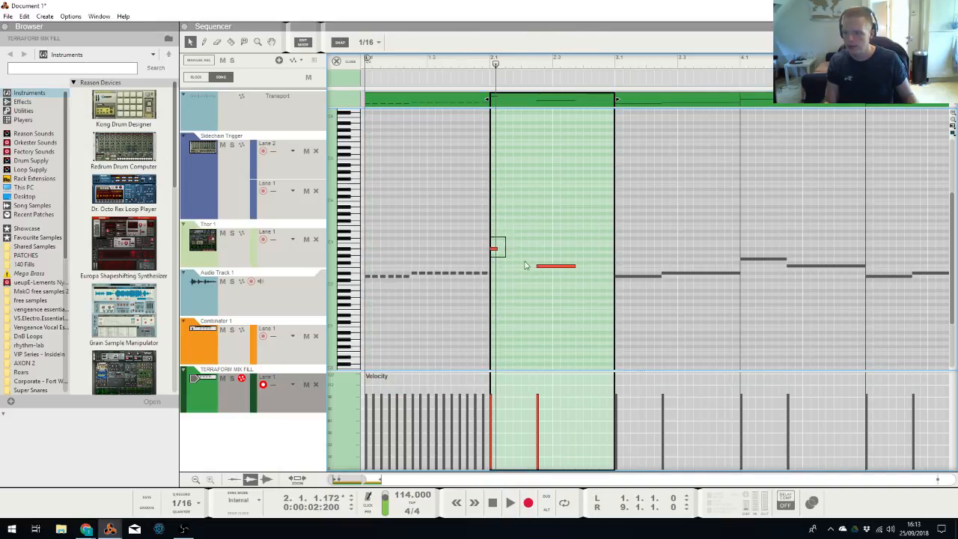
left_click_drag(525, 266, 577, 274)
left_click(538, 243)
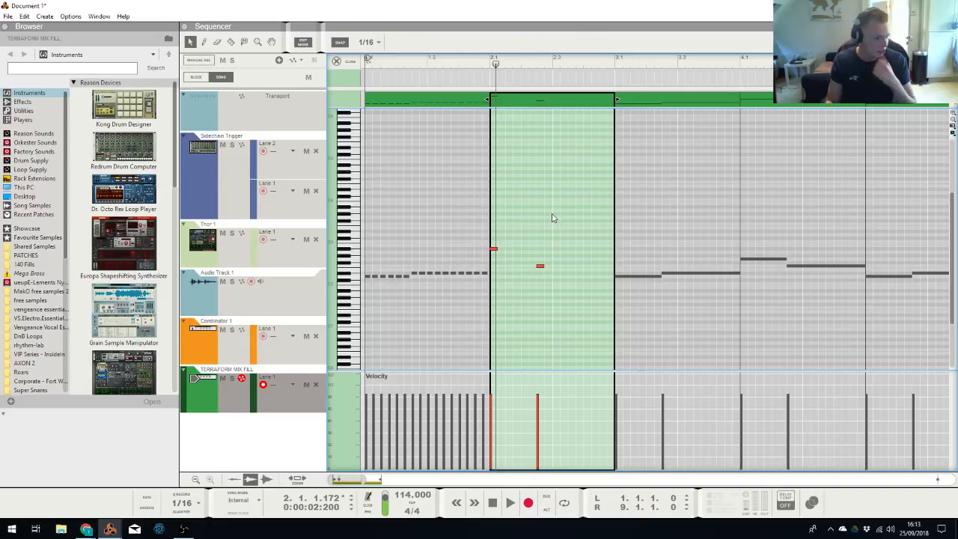
Repeat the A#2 1/16 note from the start of bar 2 up to where the F2 note begins
mouse_move(490, 235)
left_mouse_down()
mouse_move(494, 251)
mouse_move(504, 251)
left_mouse_up()
left_click_drag(513, 237, 482, 263)
key("ctrl+c")
key("ctrl+v")
key("ctrl+v")
key("ctrl+v")
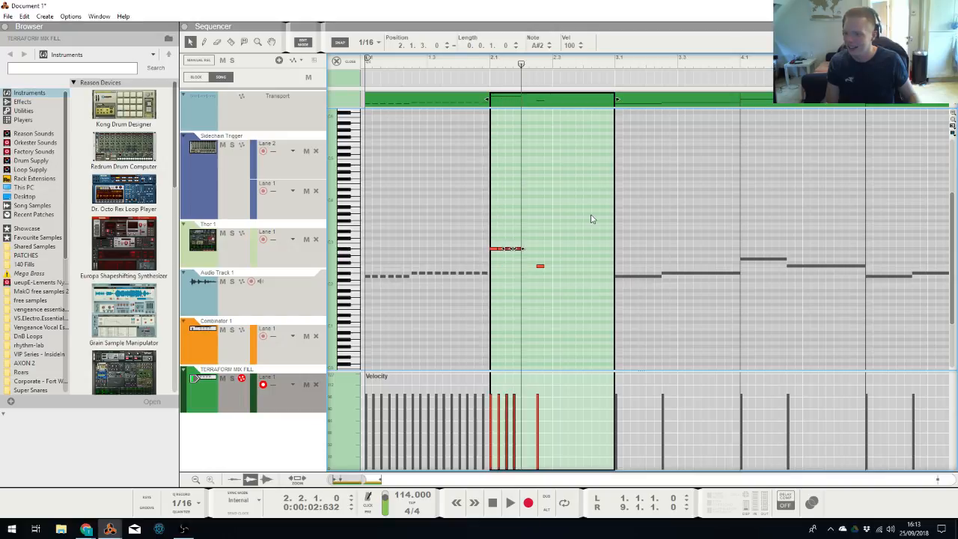
left_click_drag(563, 237, 538, 254)
key("Delete")
Repeat the F2 1/16 note through to the end of the bar 2 bass clip
left_click_drag(550, 258, 540, 272)
key("ctrl+c")
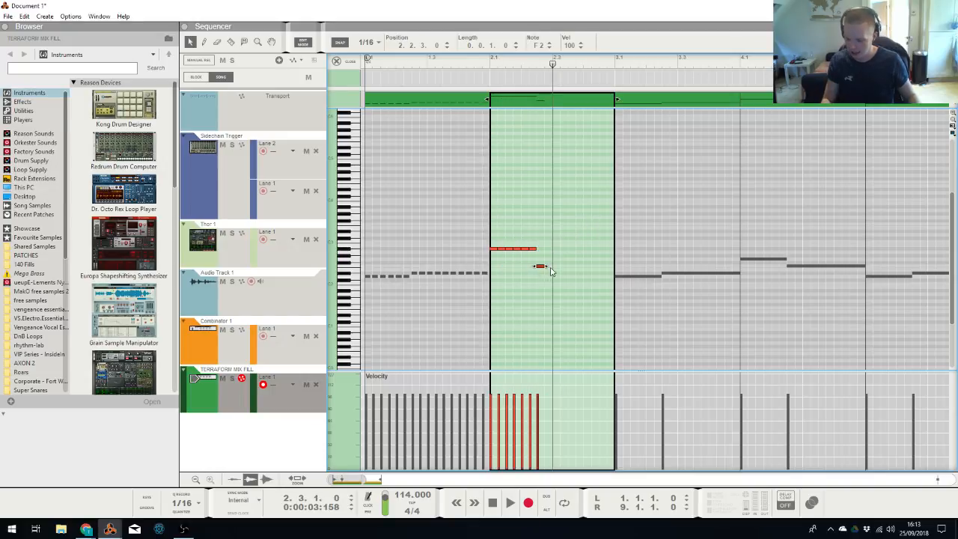
key("ctrl+v")
key("ctrl+v")
key("ctrl+v")
key("ctrl+v")
key("ctrl+v")
key("ctrl+v")
key("ctrl+v")
key("ctrl+v")
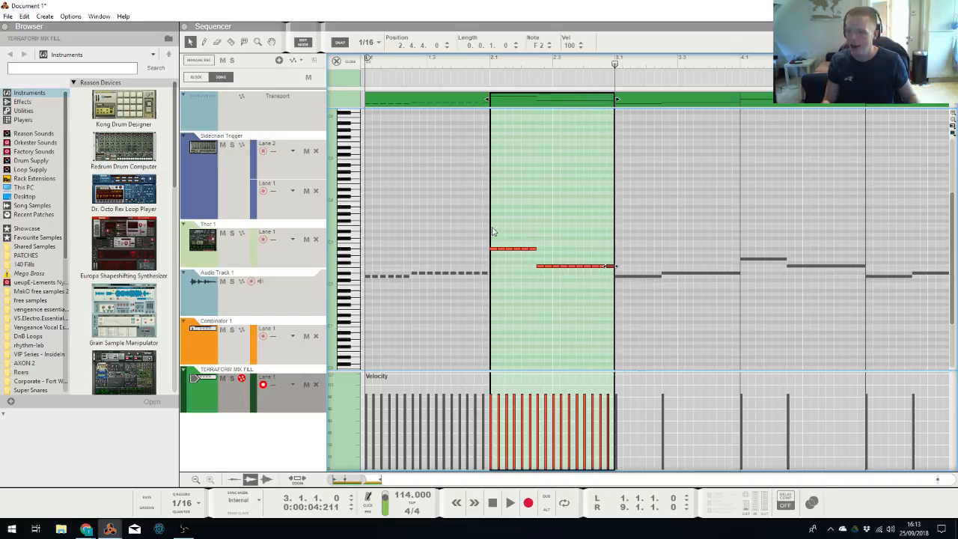
Set the length of all notes in the bar 2 bass clip to 0.0.0.172, matching the bar 1 clip
left_click_drag(493, 231, 625, 286)
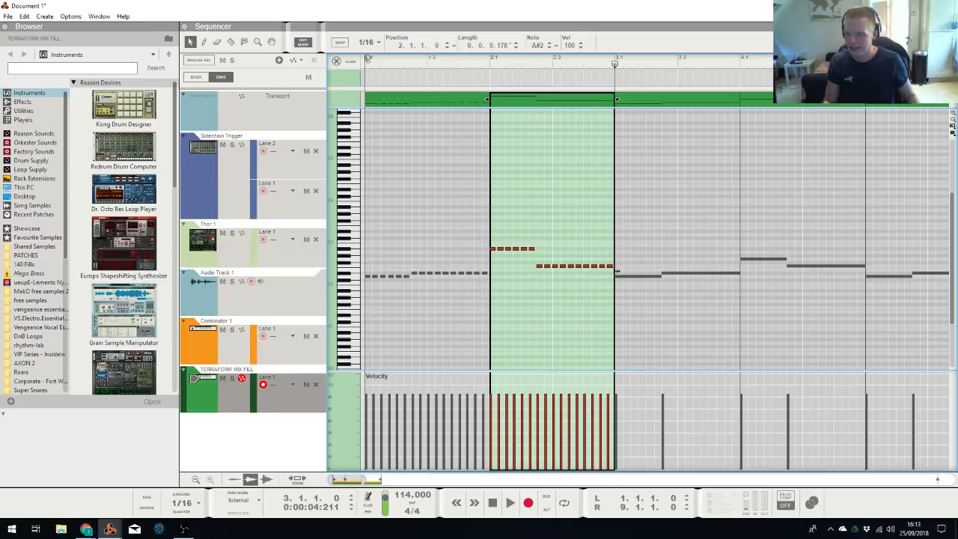
left_click(446, 101)
left_click_drag(401, 184, 509, 296)
left_click(554, 95)
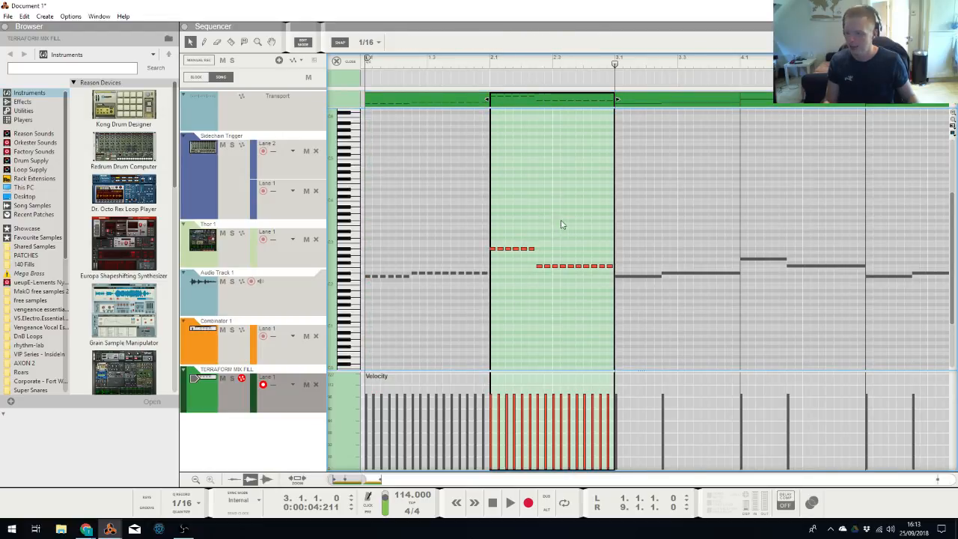
double_click(505, 47)
type("172")
key("Return")
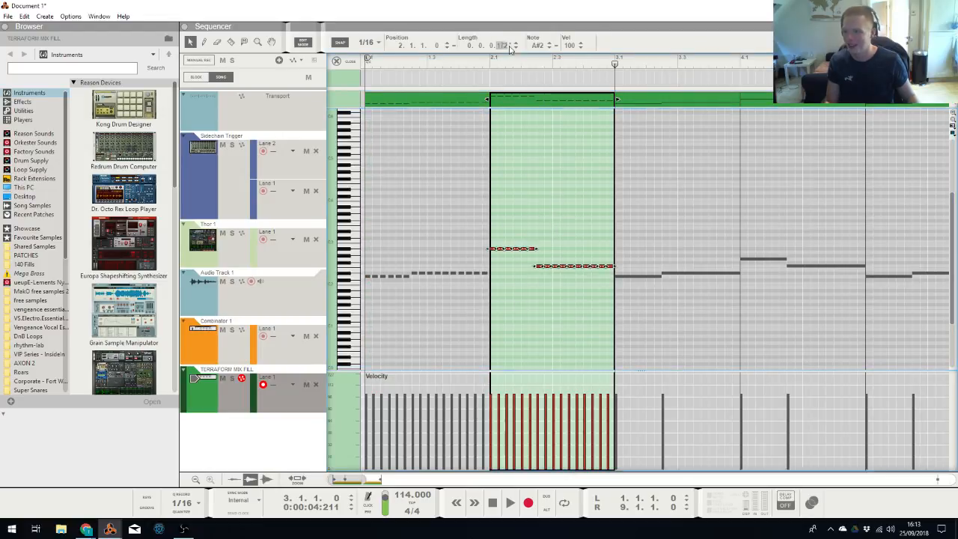
Close the note editor and delete the sustained bass clips from bars 3 to 8
left_click(337, 61)
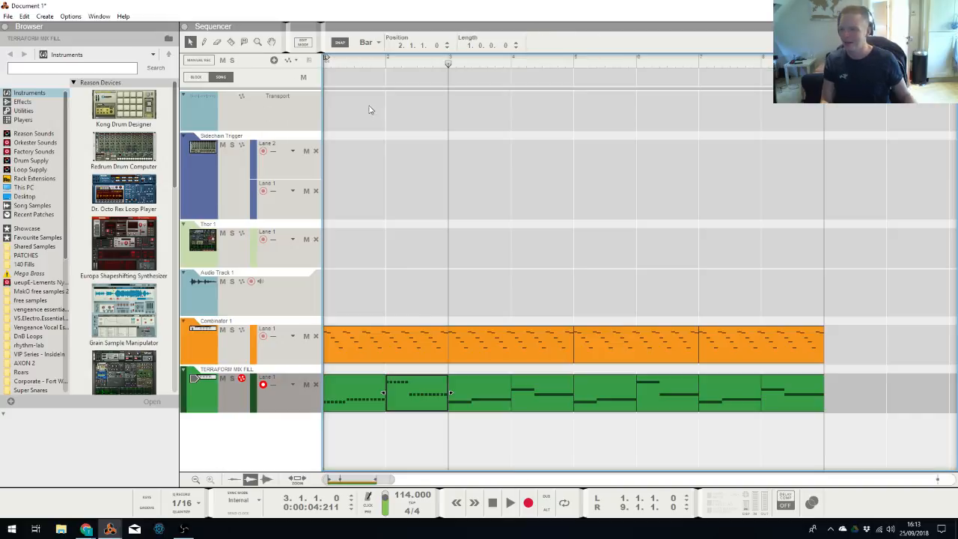
left_click(485, 391)
key("Delete")
left_click_drag(496, 404, 936, 395)
key("Delete")
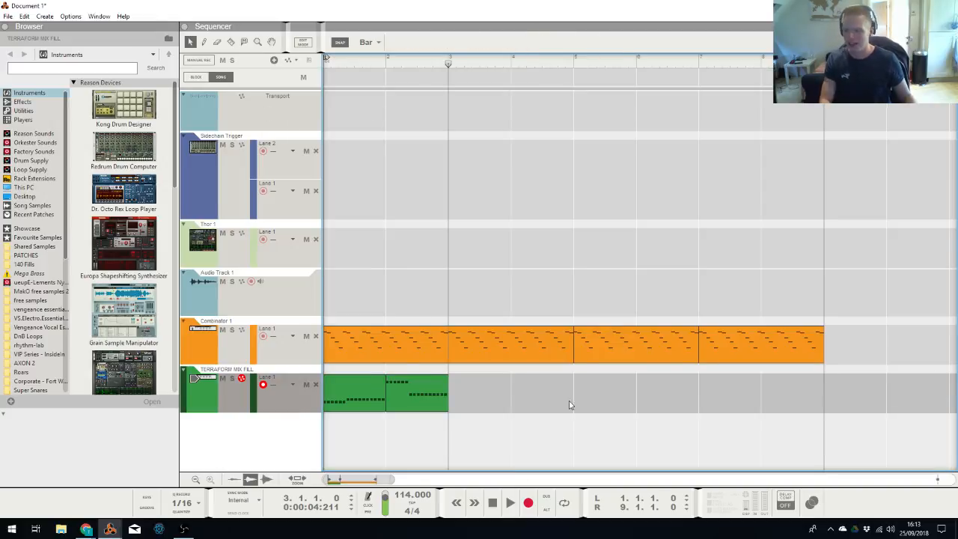
Duplicate the two 1/16-note bass clips into bars 3 and 4, and lower the A#2 notes in bar 4 to G2
left_click_drag(582, 404, 322, 388)
key("ctrl+d")
double_click(518, 401)
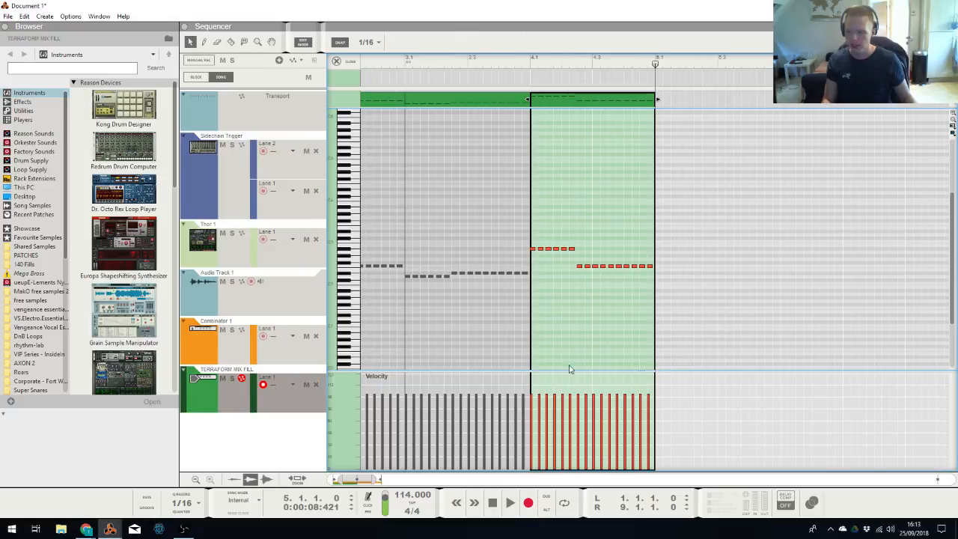
left_click_drag(551, 48, 551, 68)
left_click(336, 63)
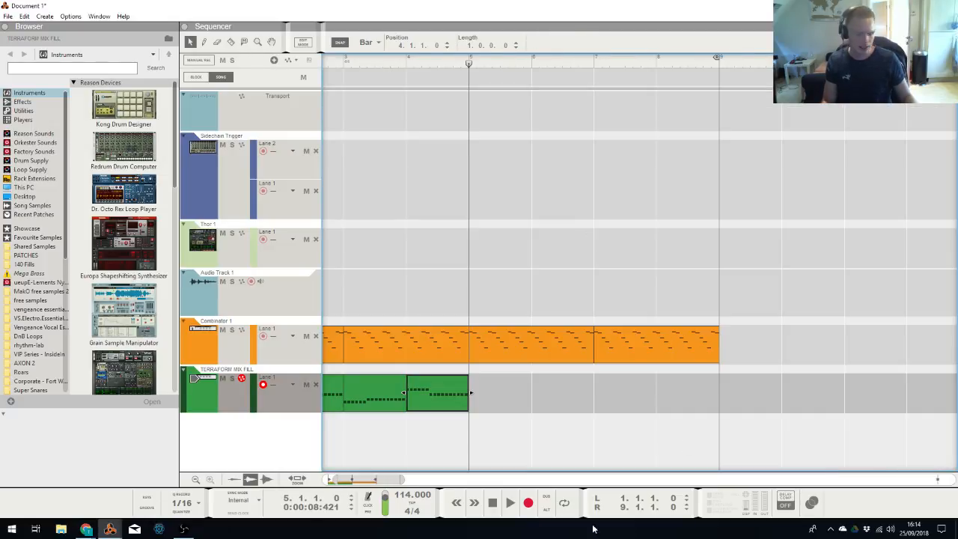
Copy the four bass clips into bars 5 to 8 and play the arrangement from the start
left_click_drag(588, 396, 1, 427)
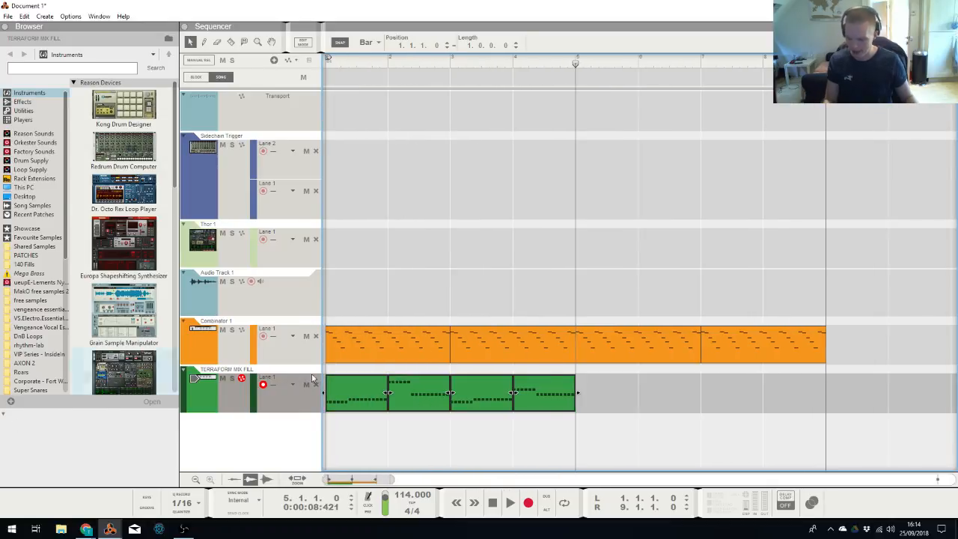
key("ctrl+c")
key("ctrl+v")
left_click(789, 170)
left_click_drag(707, 58, 371, 324)
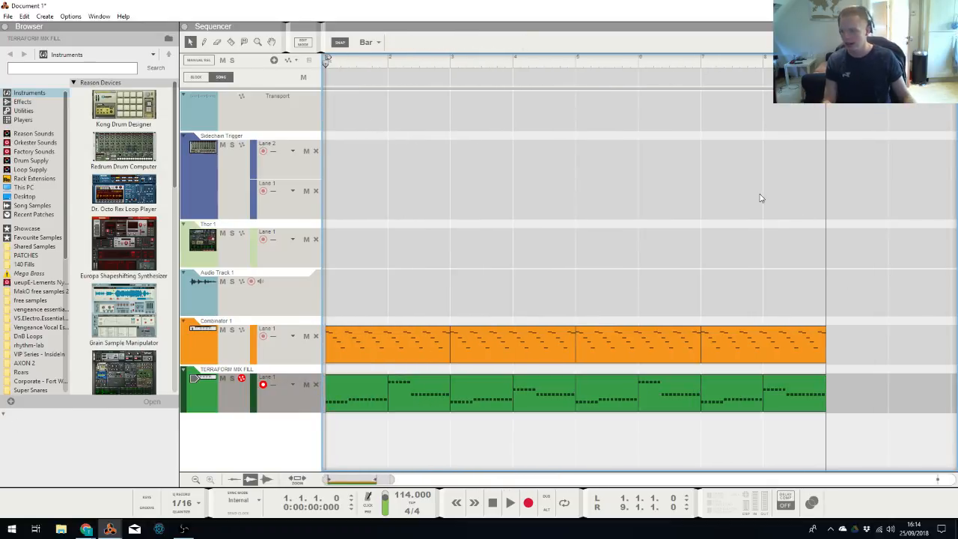
key("space")
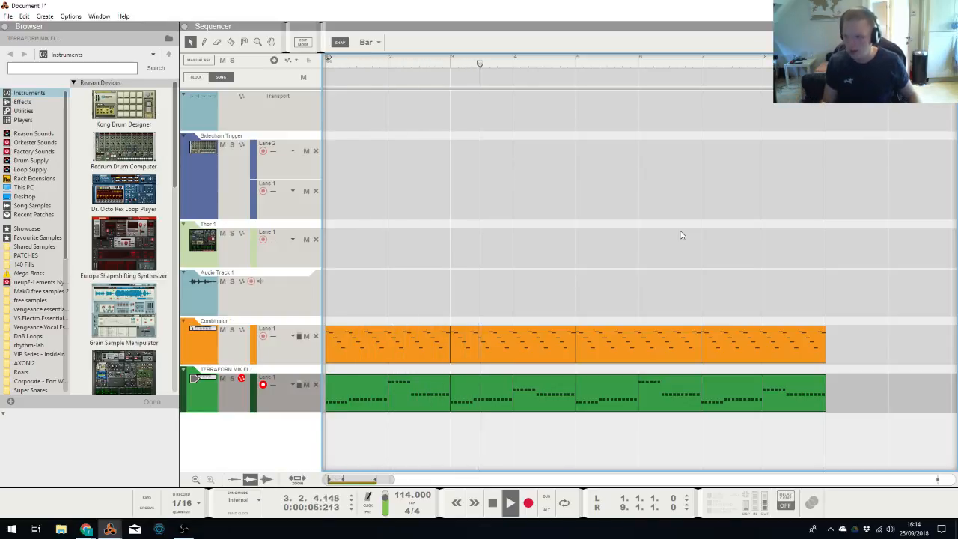
Look through the device rack of the bass Combinator while the arrangement plays, and return to the sequencer to stop playback
key("alt+Tab")
key("alt+Tab")
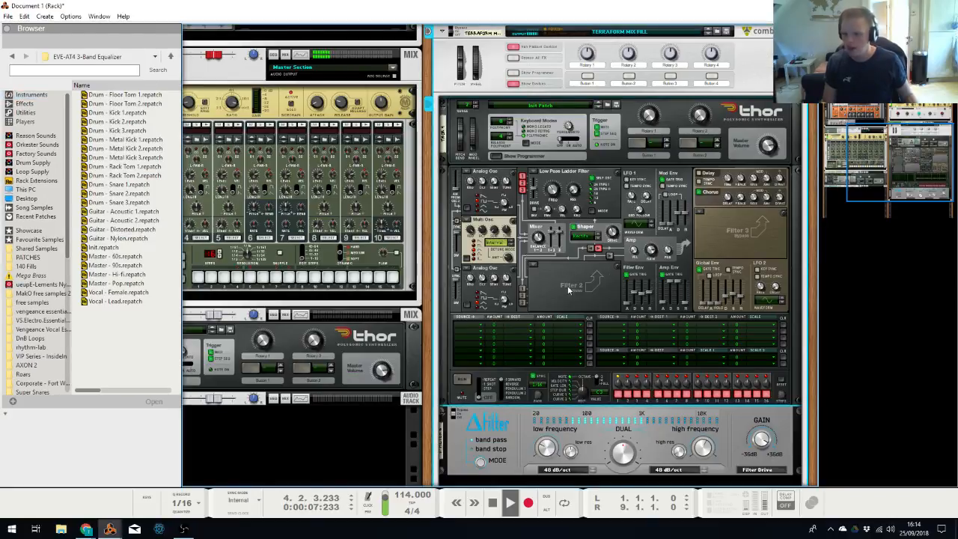
scroll(692, 213, "up", 5)
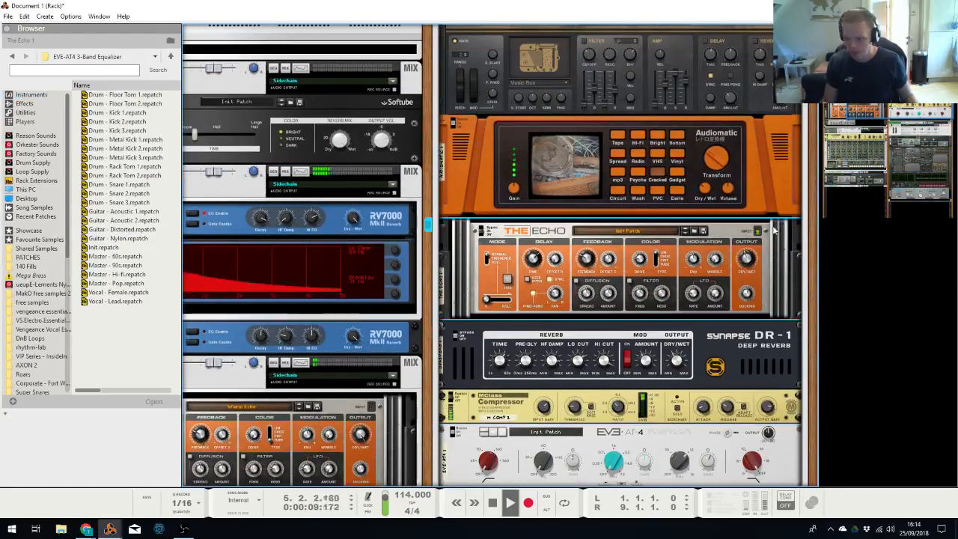
scroll(772, 241, "up", 2)
scroll(772, 241, "down", 4)
key("alt+Tab")
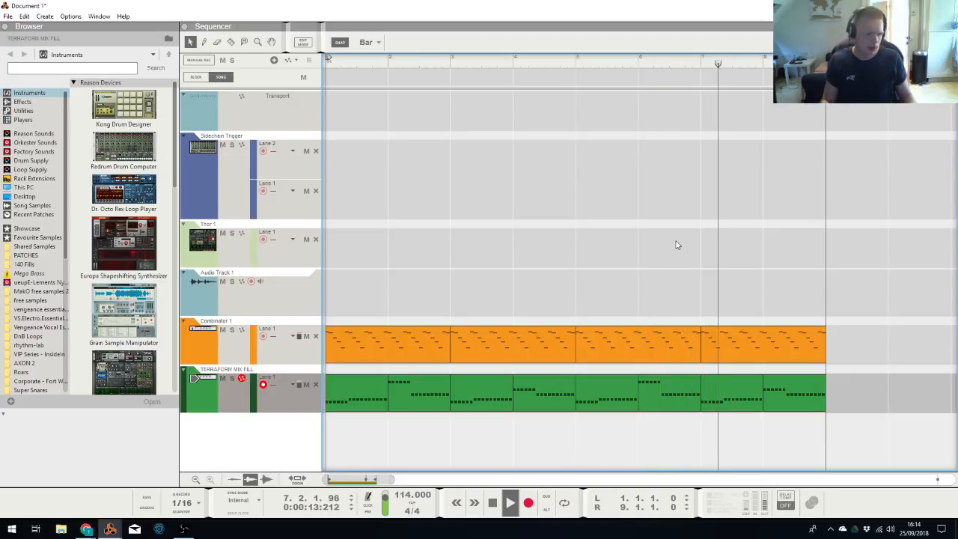
key("space")
Shorten the Amp Env Decay of the Thor inside the TERRAFORM MIX FILL Combinator to 140 ms and play the arrangement to hear it
key("alt+Tab")
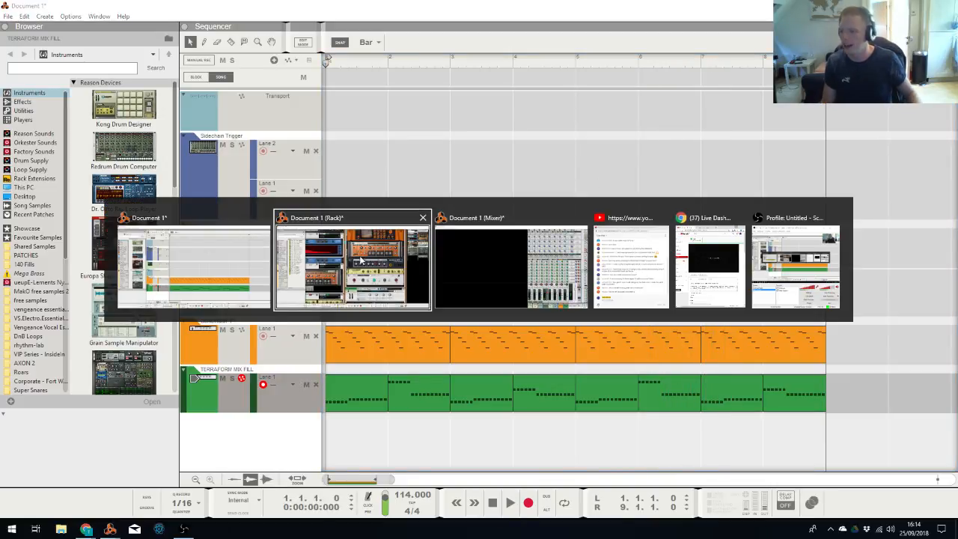
left_click(407, 281)
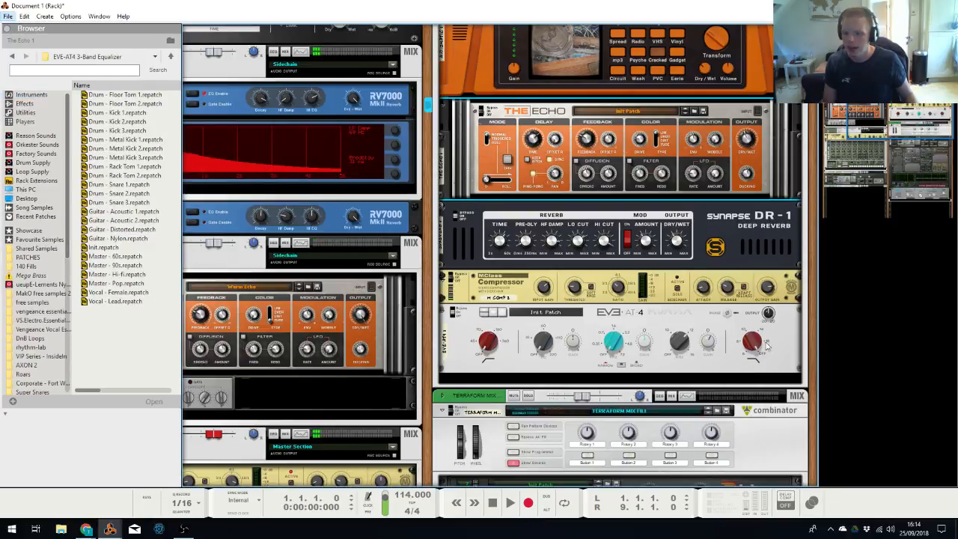
scroll(766, 344, "down", 10)
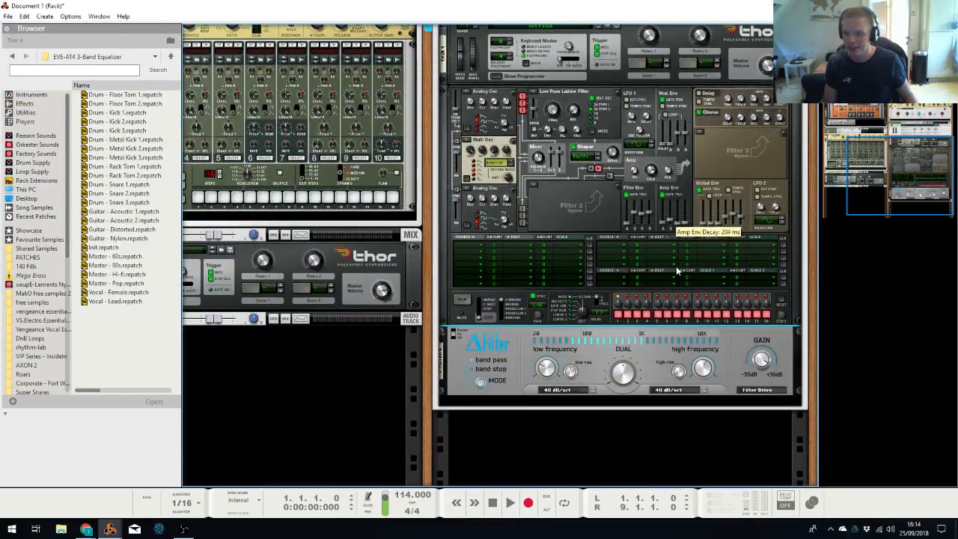
key("alt+Tab")
key("space")
key("alt+Tab")
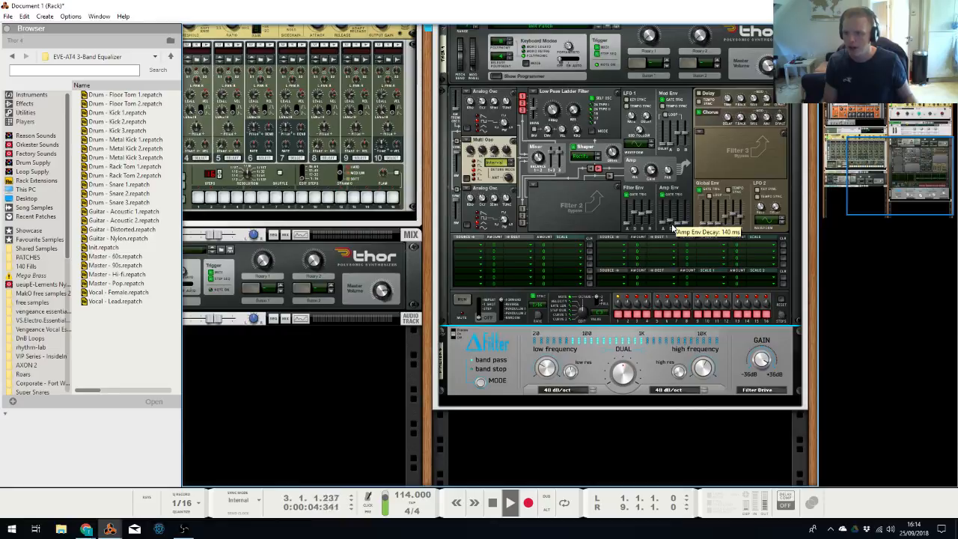
key("alt+Tab")
key("alt+Tab")
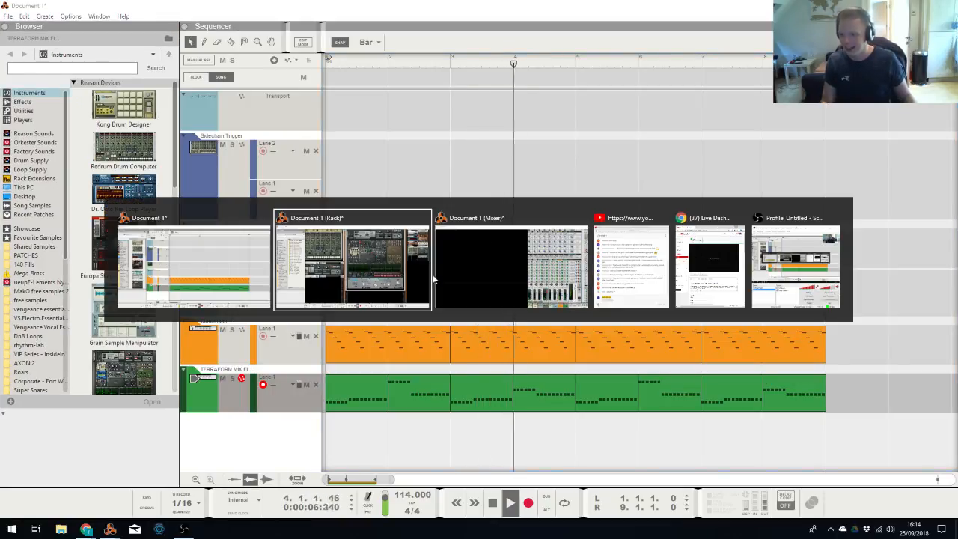
left_click(428, 267)
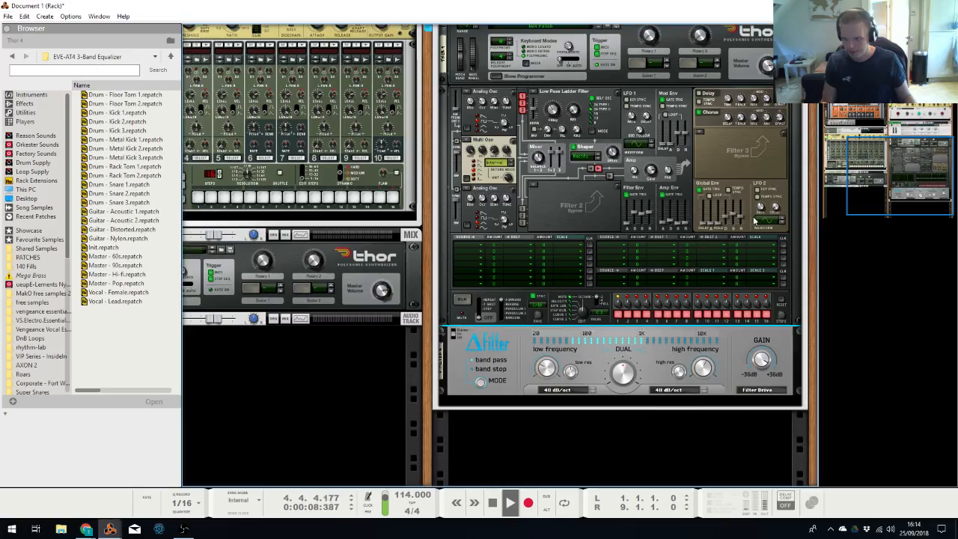
Create a new Combinator in the empty rack space below the audio track and add a Radical Piano inside it
left_click(878, 264)
right_click(406, 389)
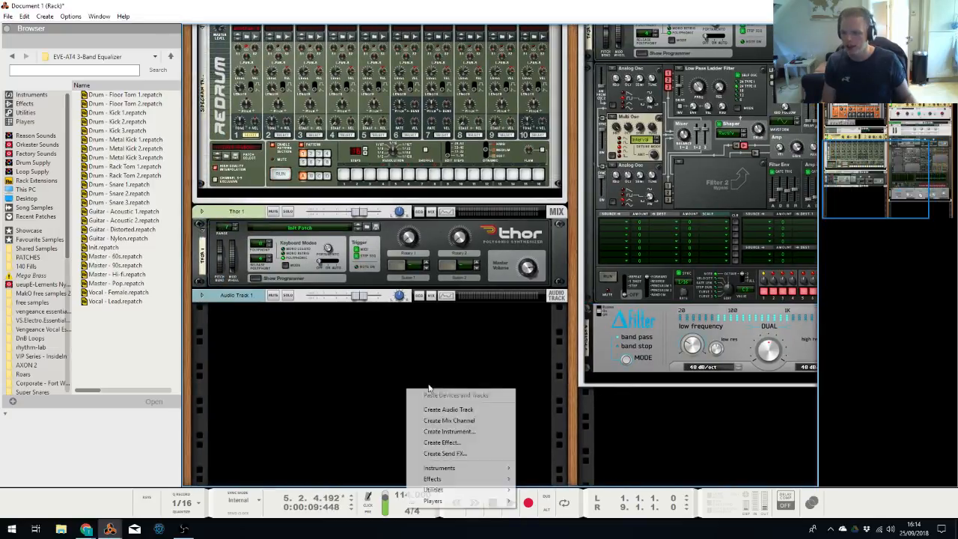
mouse_move(449, 490)
left_click(546, 355)
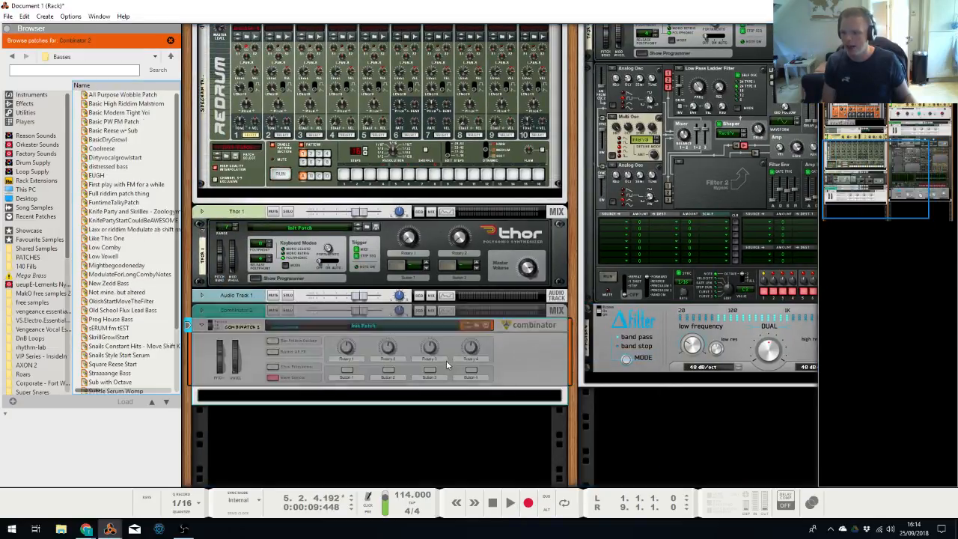
right_click(446, 364)
mouse_move(512, 182)
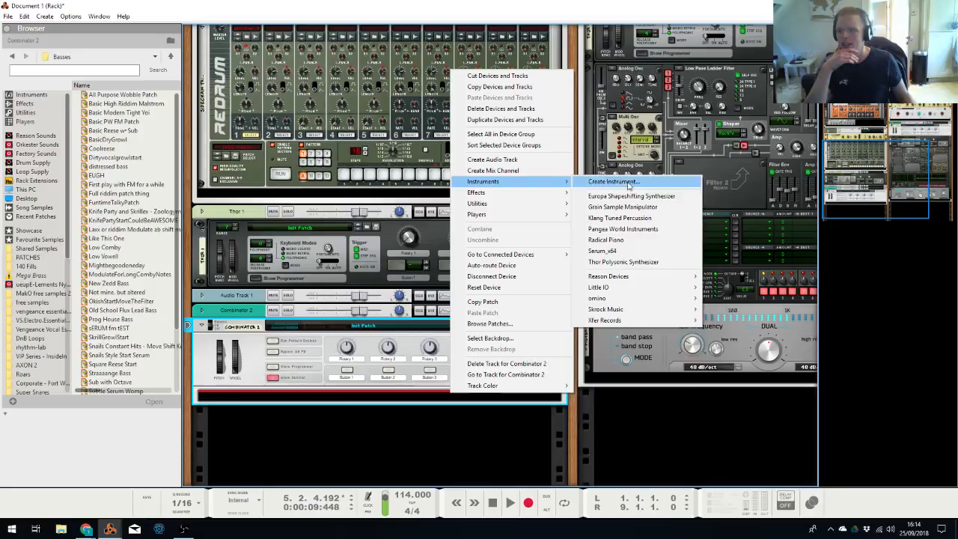
left_click(619, 241)
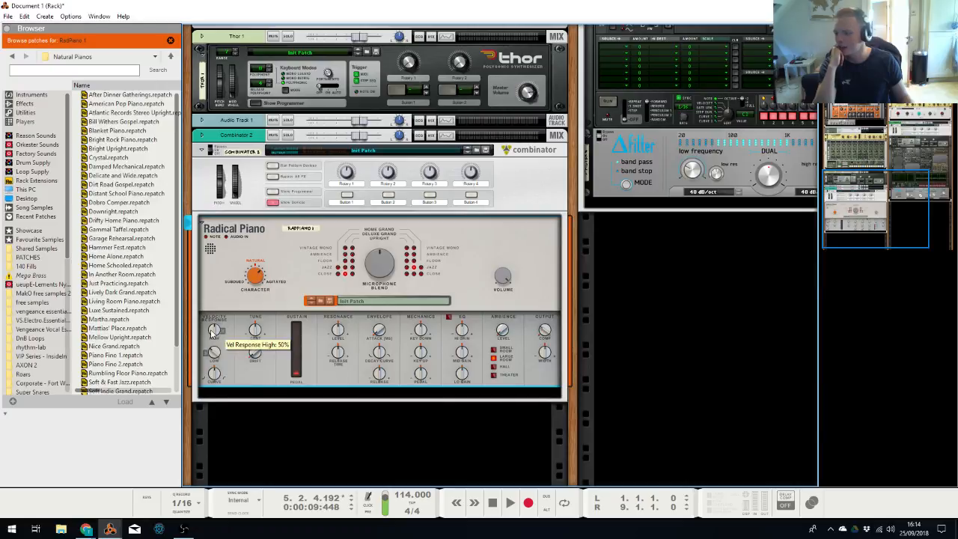
Add a Synapse DR-1 Deep Reverb and an MClass Compressor after the Radical Piano in the Combinator
right_click(528, 359)
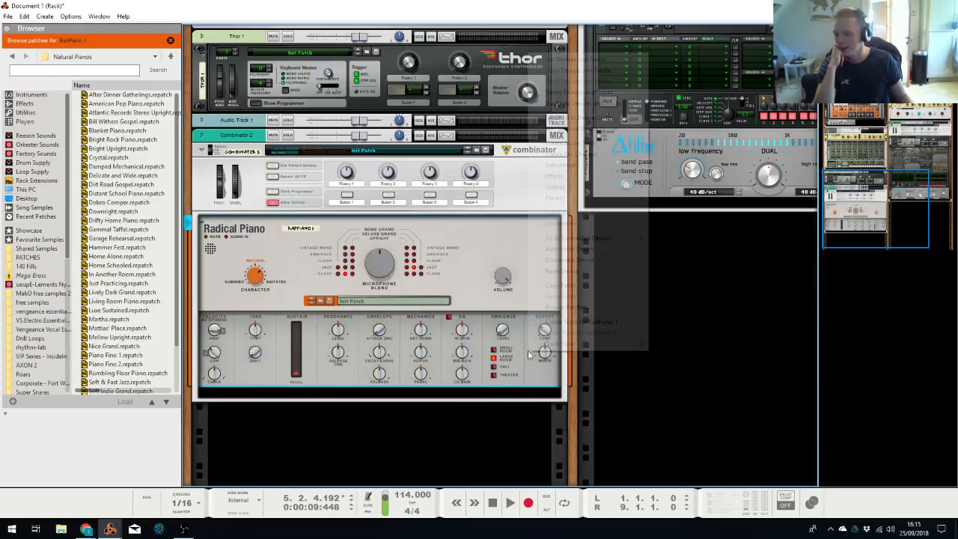
mouse_move(591, 175)
left_click(703, 235)
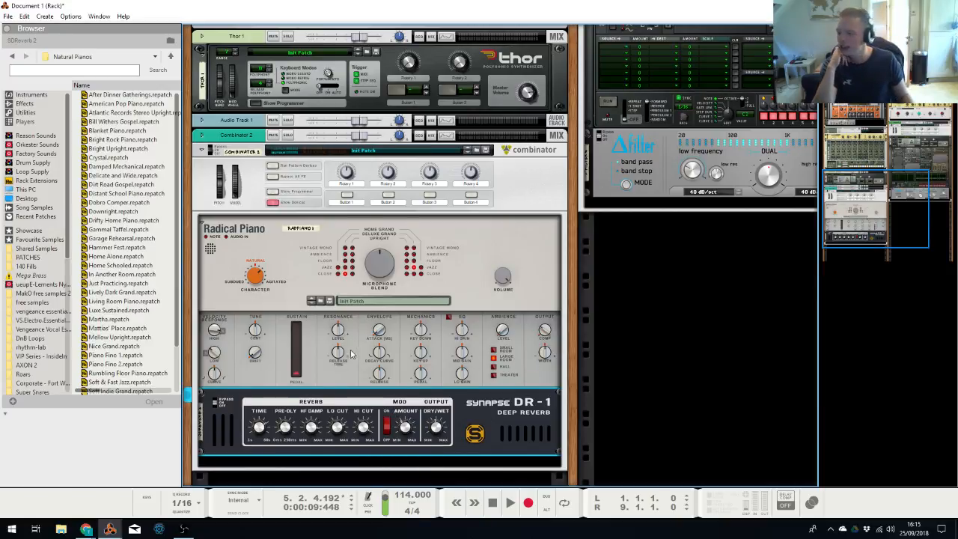
scroll(351, 353, "down", 2)
right_click(493, 73)
mouse_move(553, 195)
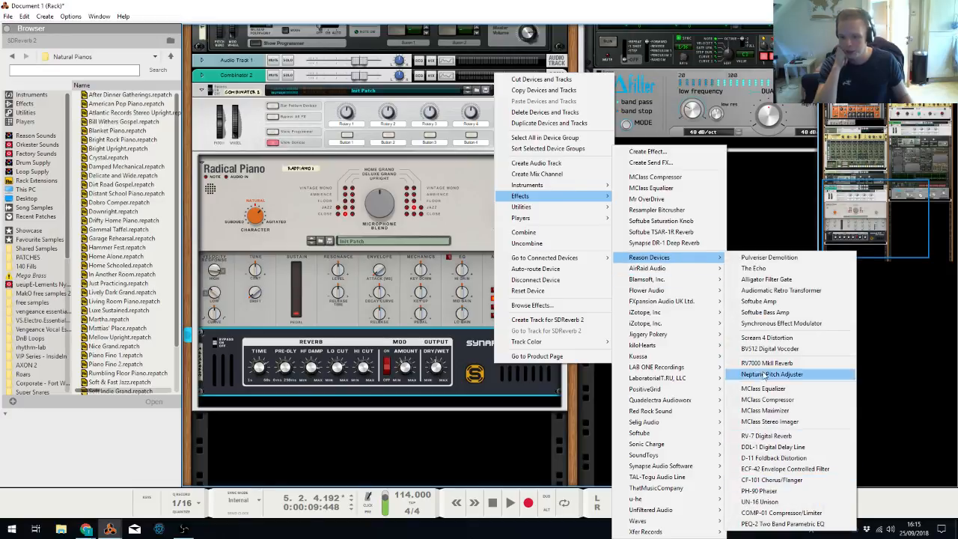
left_click(767, 399)
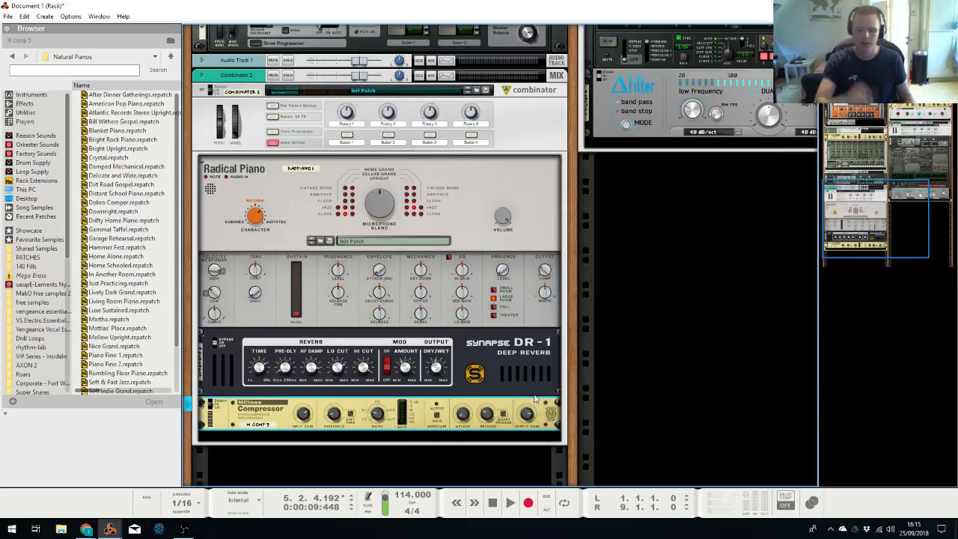
Set the Combinator 2 channel level to -4.44 dB and add a high-pass filter at about 620 Hz in its Spectrum EQ
left_click(360, 78)
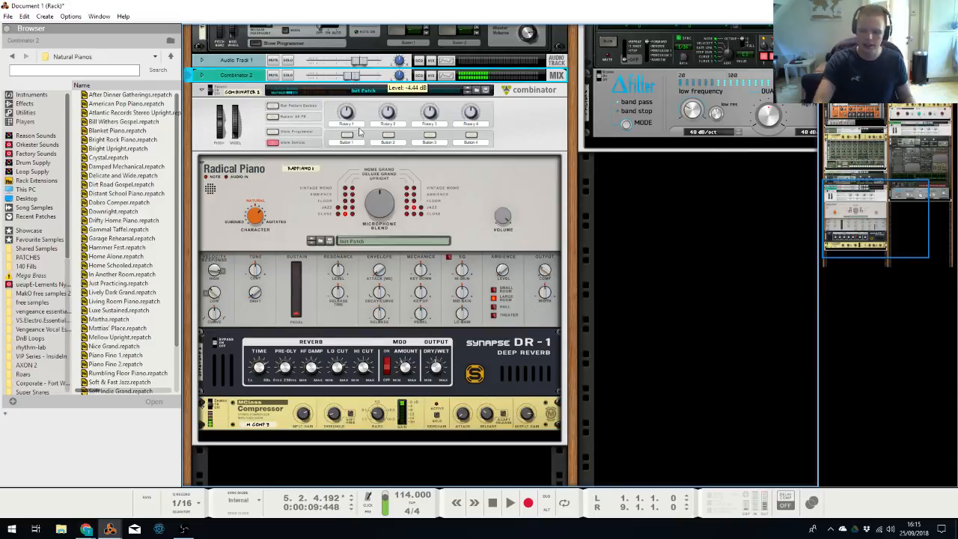
left_click(267, 380)
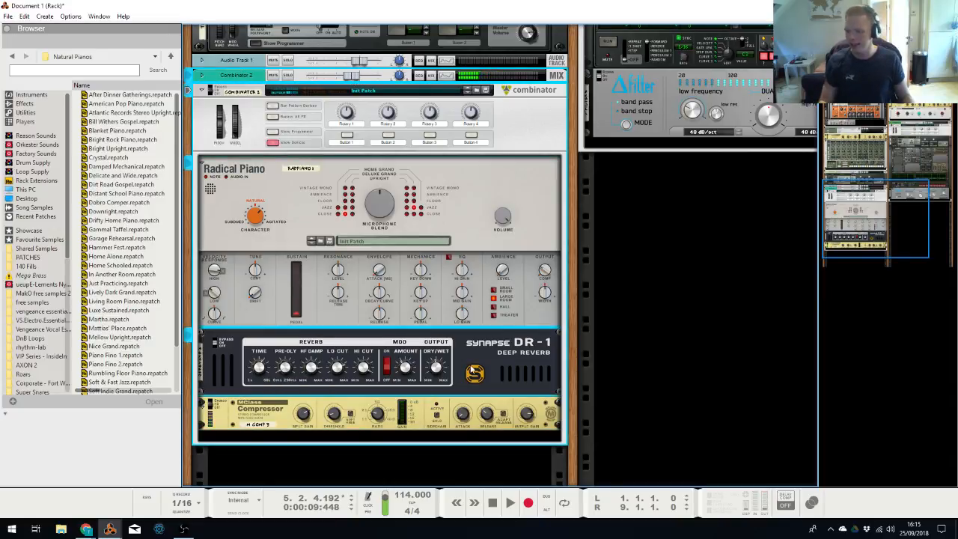
key("F2")
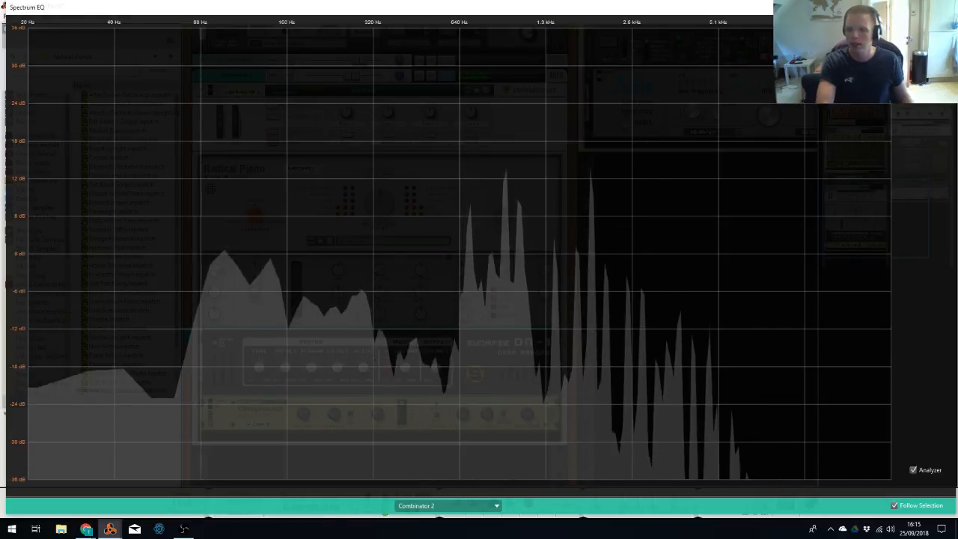
double_click(305, 252)
left_click_drag(315, 250, 454, 254)
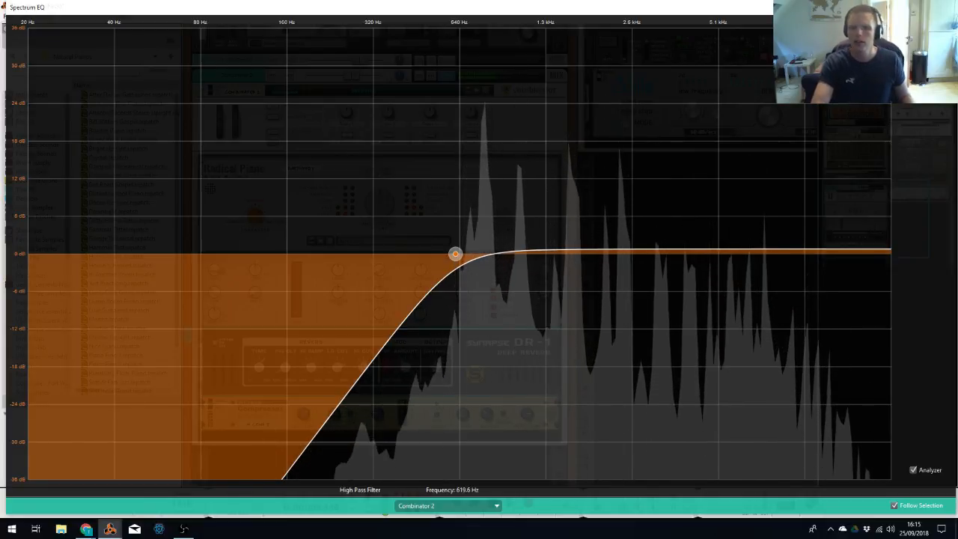
left_click(605, 254)
left_click_drag(605, 254, 521, 281)
key("F2")
left_click(671, 278)
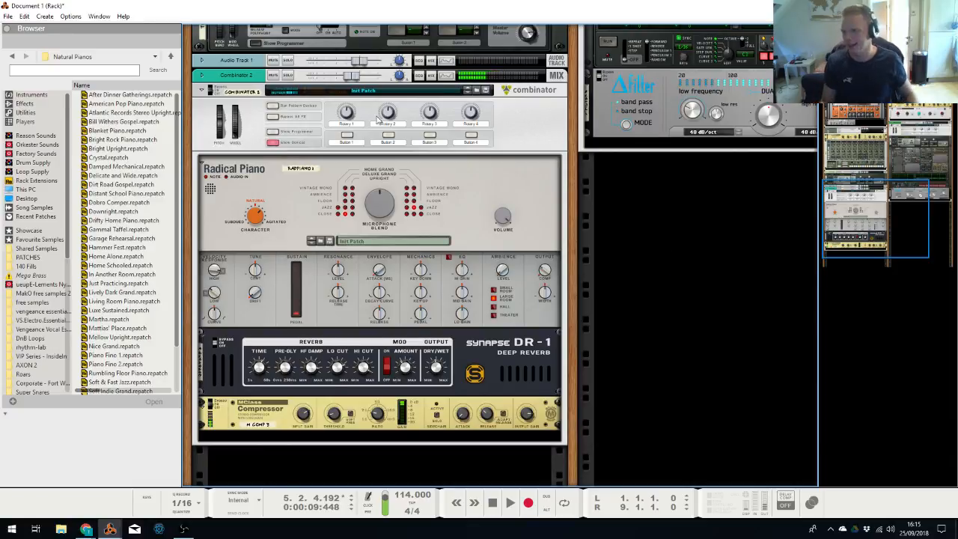
Return to the sequencer and play the arrangement from the start with the Combinator 2 track armed, stopping after bar 8
key("alt+Tab")
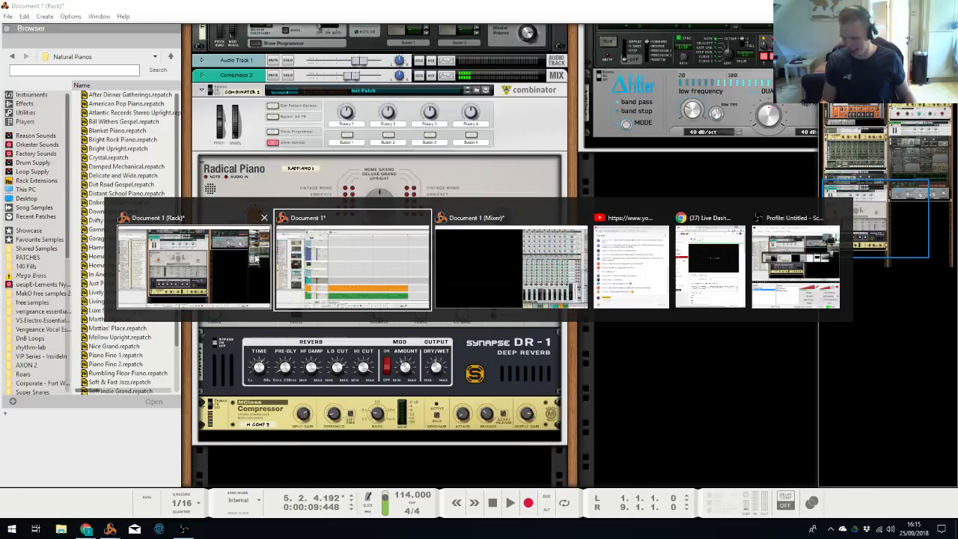
left_click(255, 259)
key("alt+Tab")
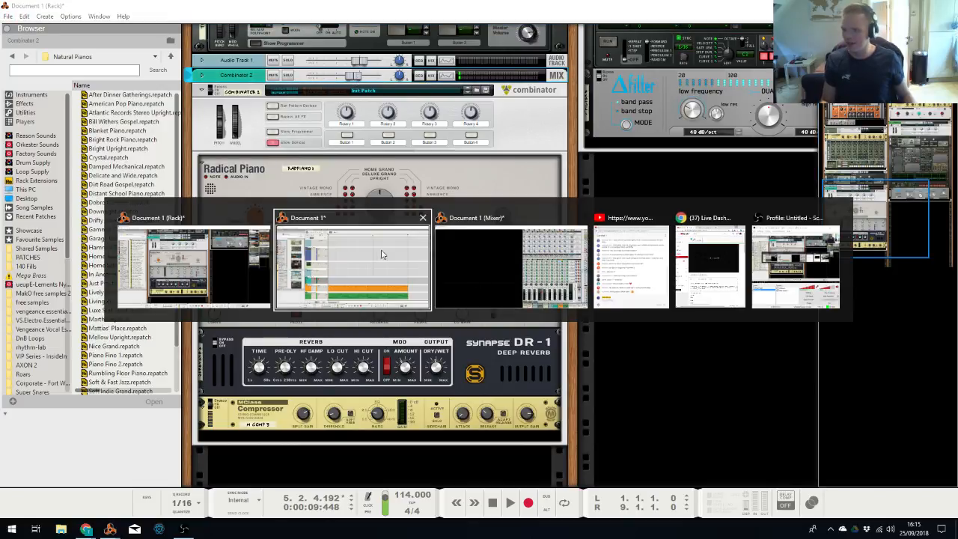
left_click(381, 252)
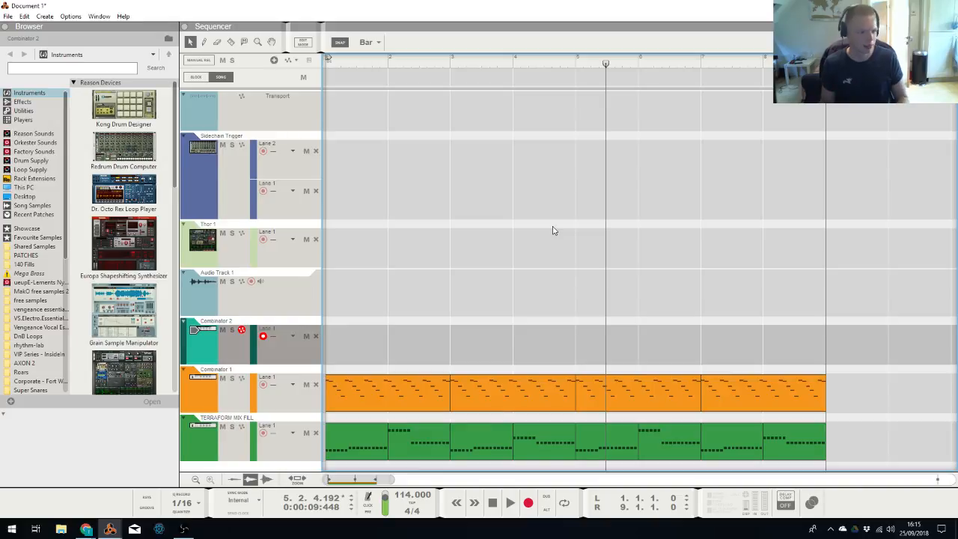
key("shift+Return")
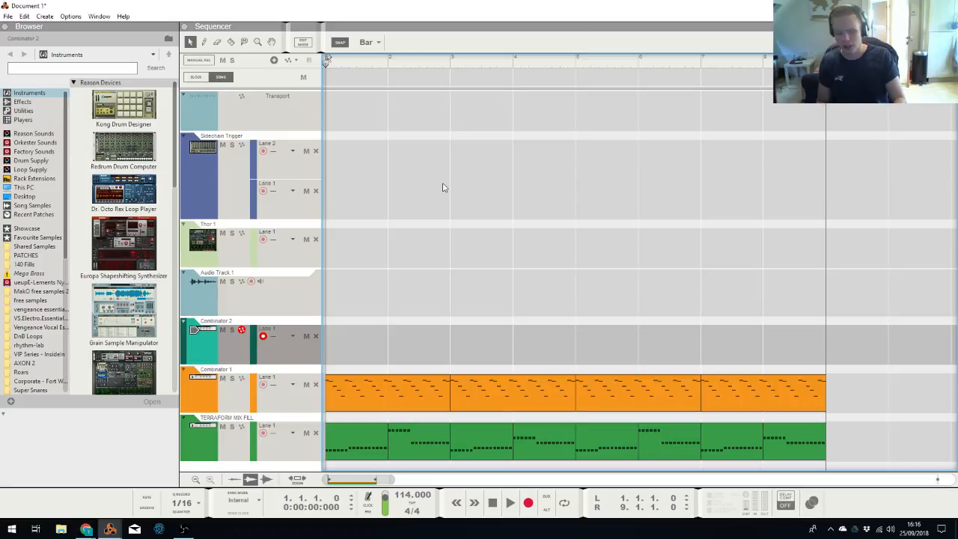
key("space")
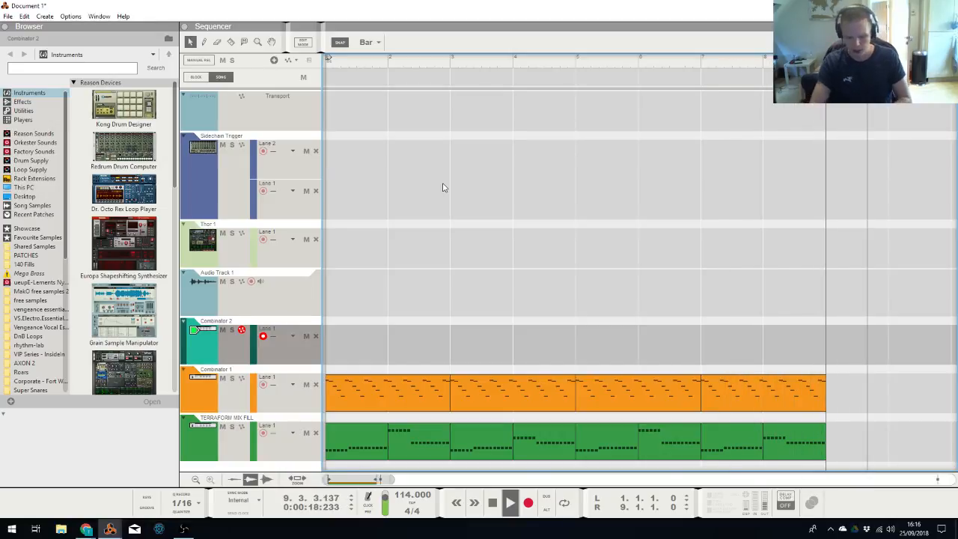
key("space")
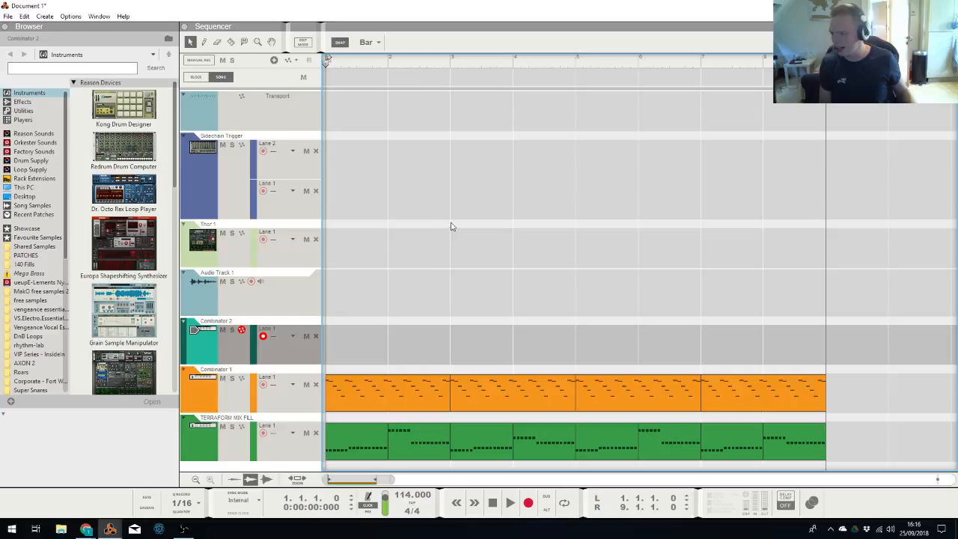
Draw a clip over bars 1 and 2 on the Combinator 2 track, open it for note editing and place the playhead at 1.2.1
left_click_drag(373, 340, 414, 341)
double_click(414, 341)
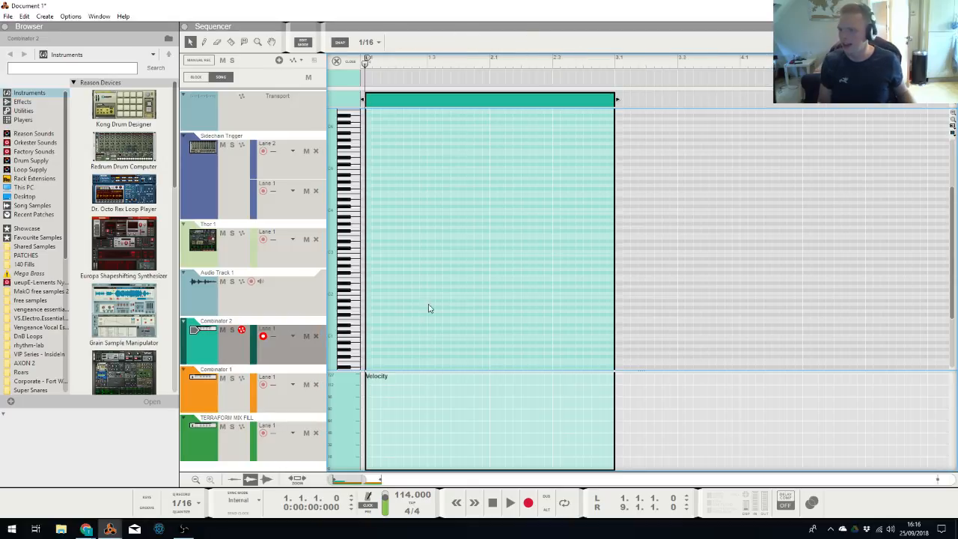
key("space")
key("space")
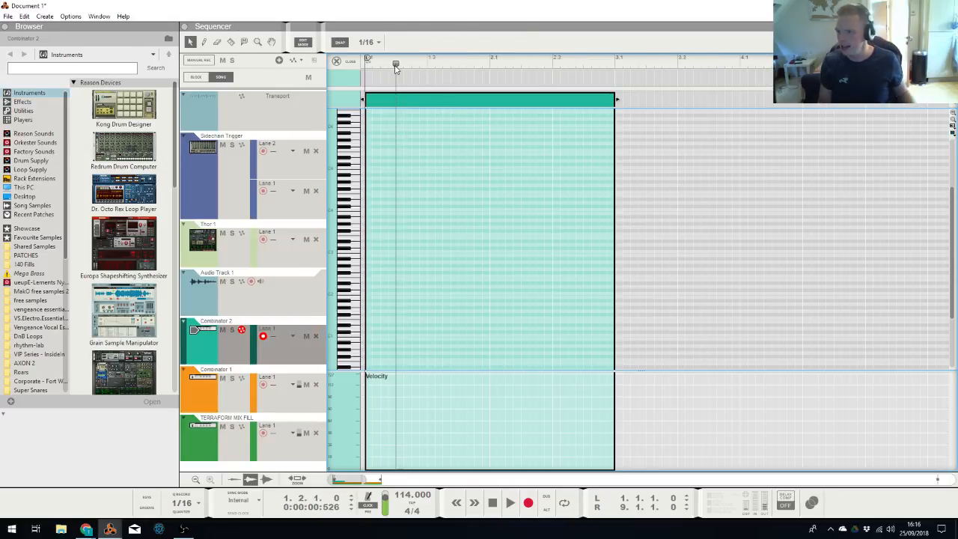
key("space")
key("space")
Draw a short high note at beat 2 of bar 1, followed by a two-beat A#4 note at 1.2.3
left_click_drag(398, 180, 406, 152)
left_click_drag(397, 385, 398, 359)
left_click_drag(410, 151, 443, 176)
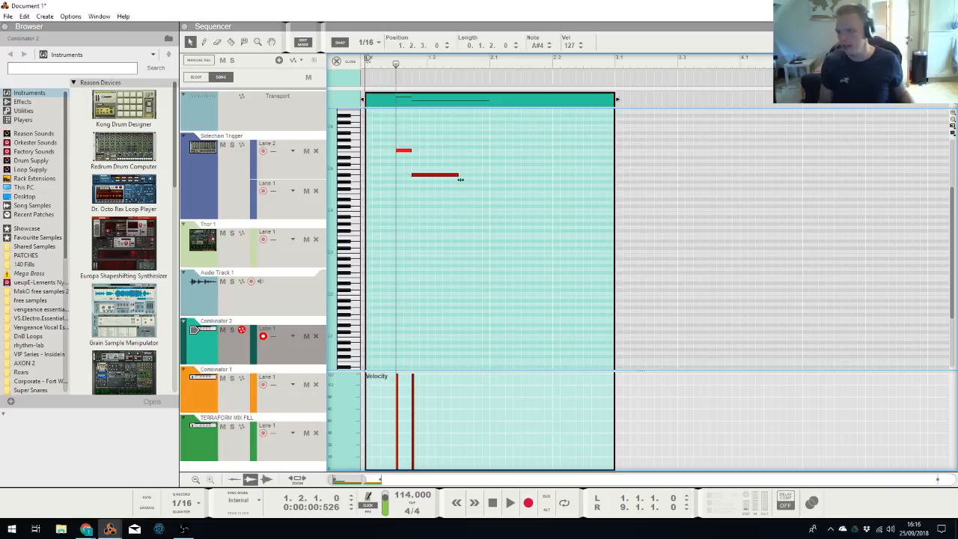
left_click_drag(472, 181, 473, 180)
left_click(475, 143)
Play the two-note piano phrase from the start of the clip twice and zoom in on its timeline
left_click_drag(458, 65, 366, 77)
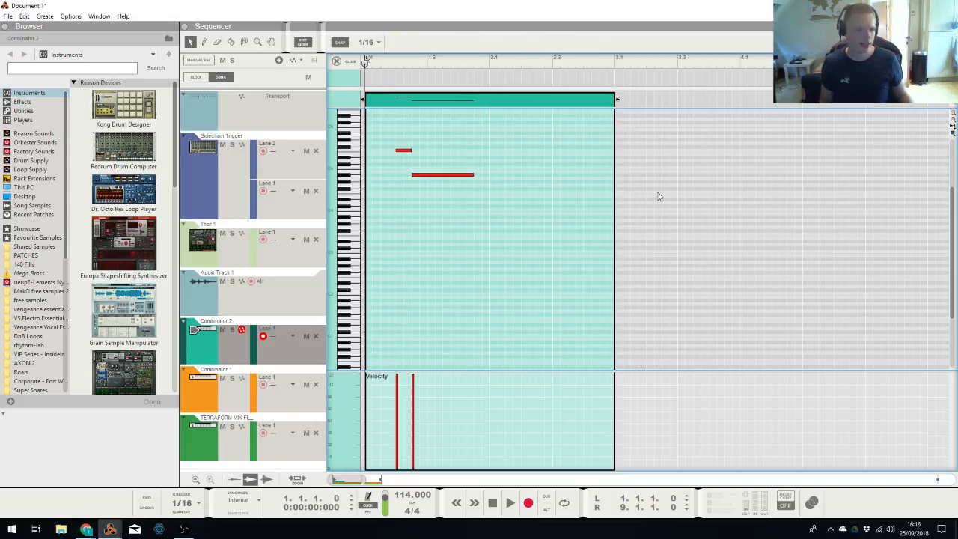
key("space")
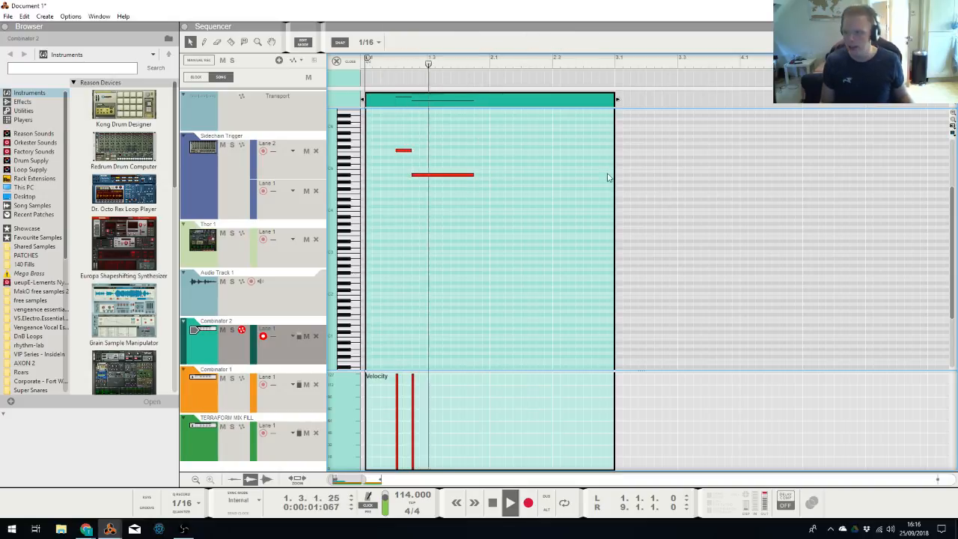
key("space")
left_click_drag(465, 64, 365, 75)
key("space")
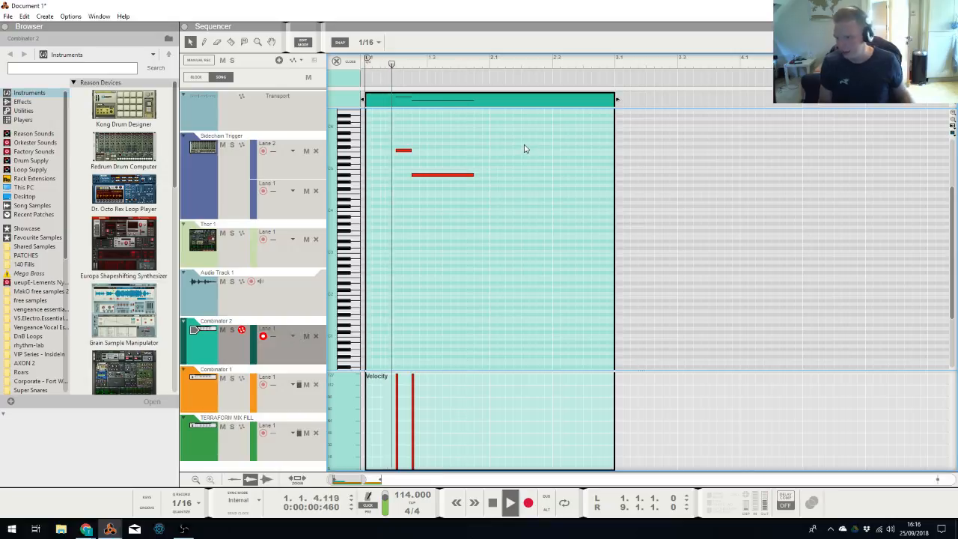
key("h")
key("h")
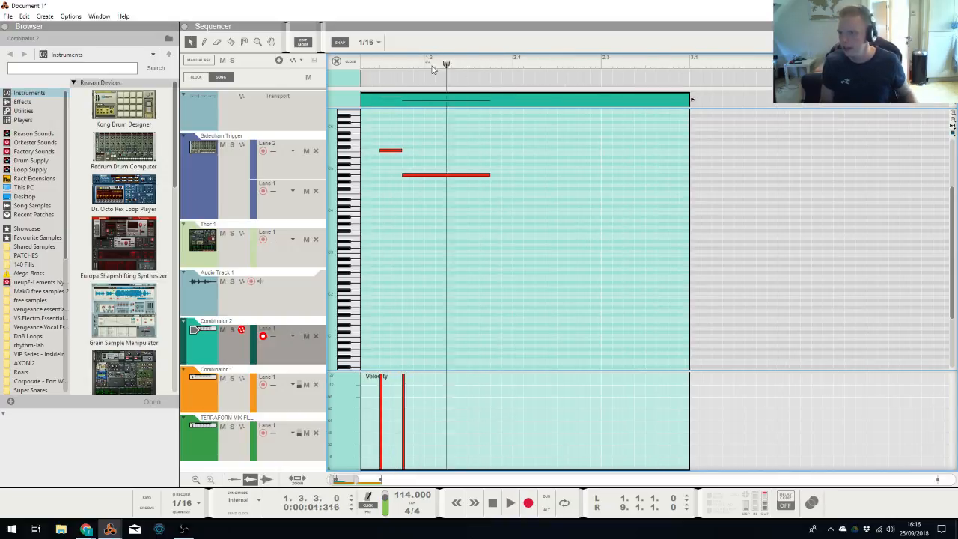
Play the two-note piano phrase again and place the playhead at 1.4.3, where the A#4 note ends
key("space")
key("space")
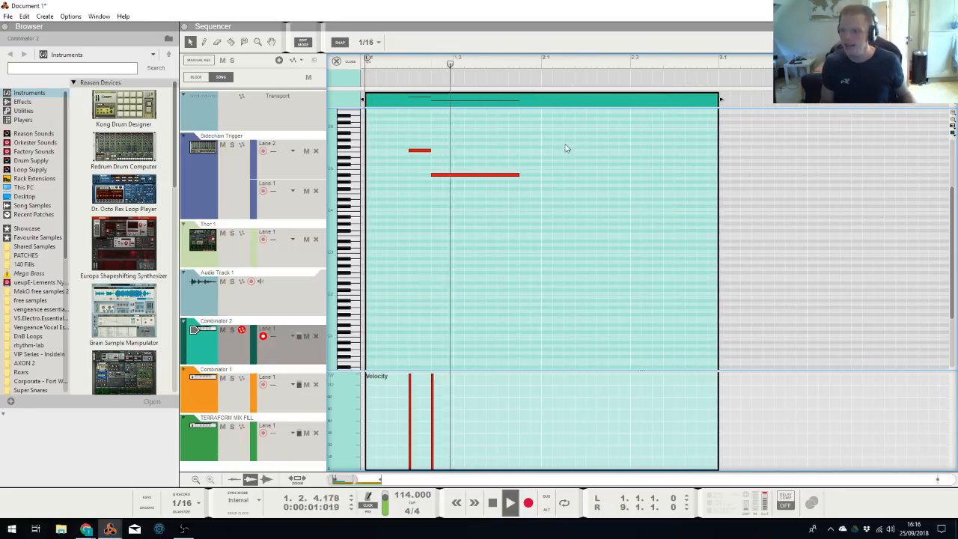
key("space")
left_click(526, 65)
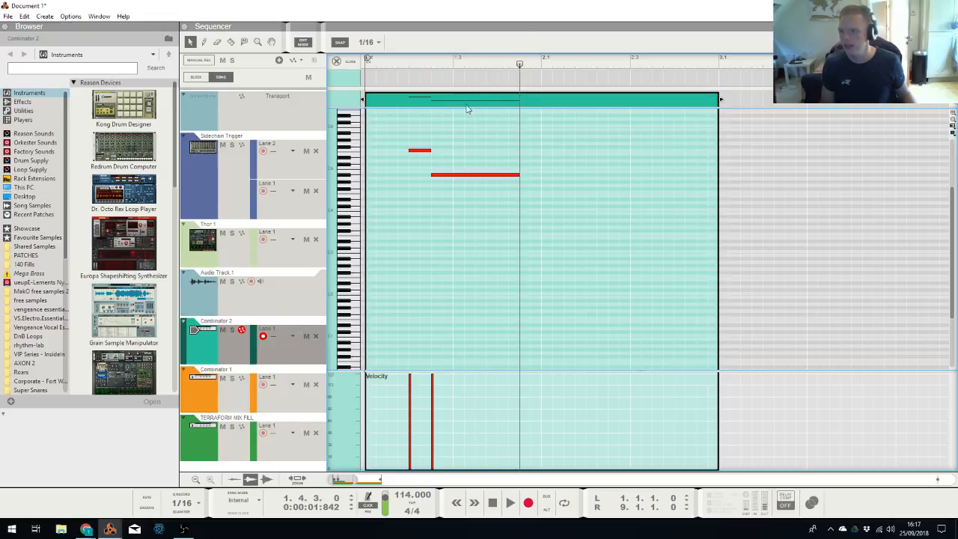
Add five more notes up to the end of bar 2, finishing with an A#4 at 2.3.3 of length 0.1.2.0, and play the phrase
left_click(418, 150)
key("ctrl+c")
key("ctrl+v")
left_click_drag(533, 155, 696, 182)
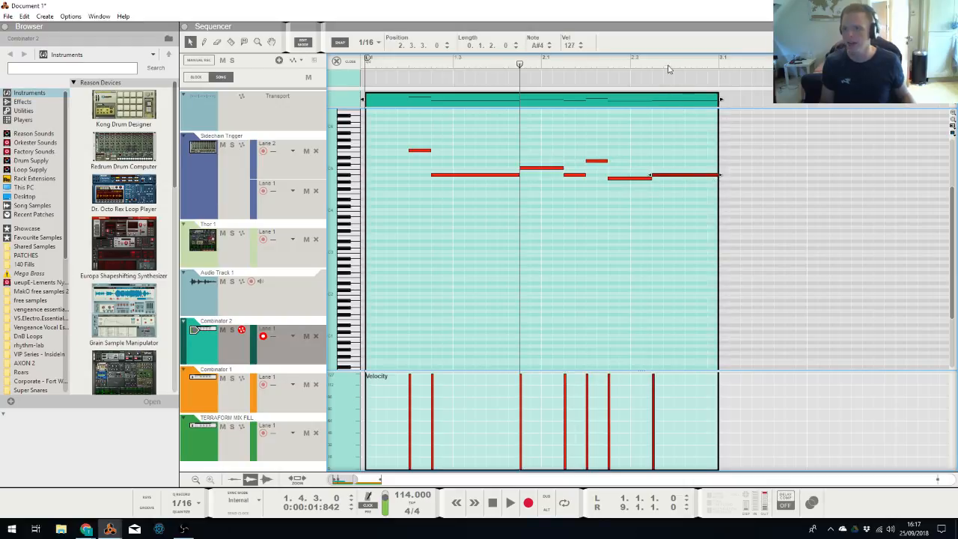
key("shift+Return")
key("space")
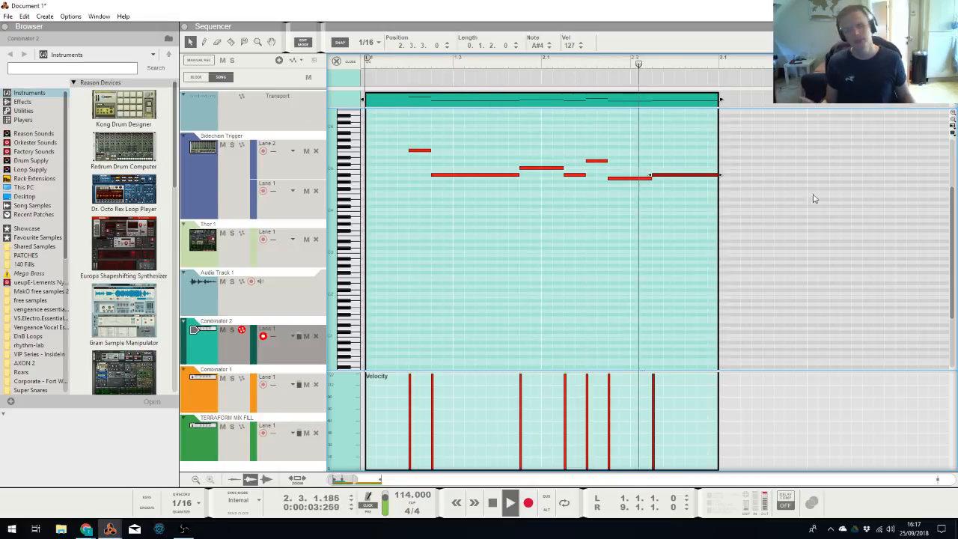
Duplicate the two-bar Combinator 2 clip onto bars 3 and 4, open the copy and play it up to its second-to-last note
key("ctrl+e")
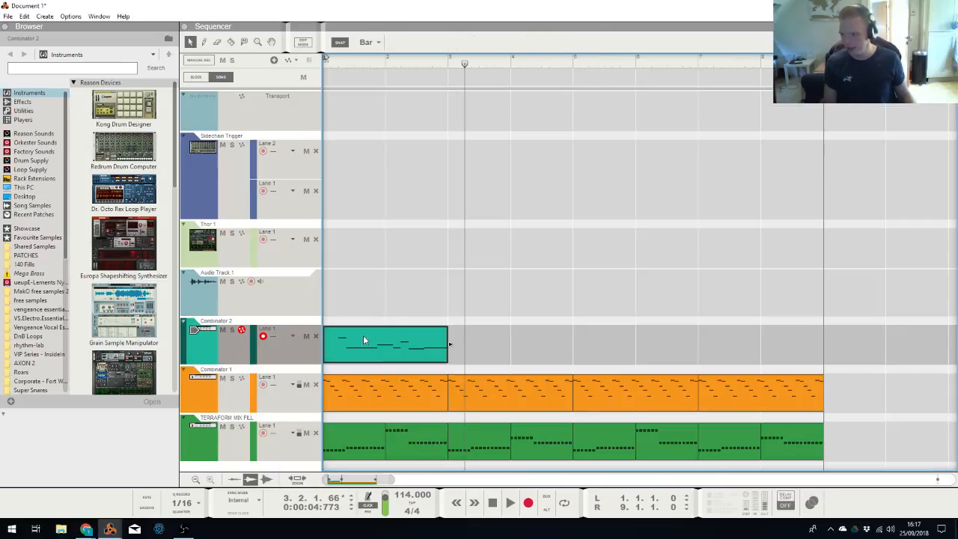
key("ctrl+d")
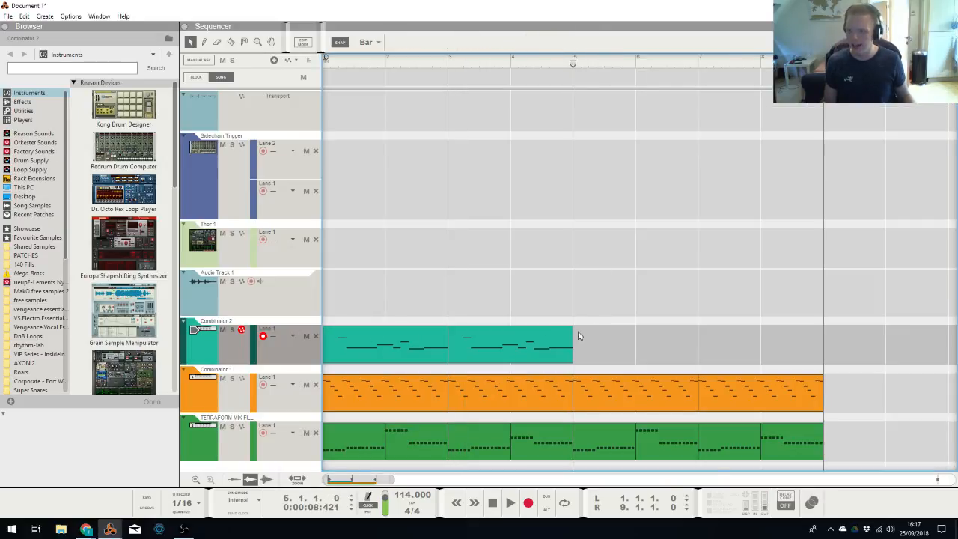
double_click(509, 346)
left_click_drag(436, 61, 451, 109)
key("space")
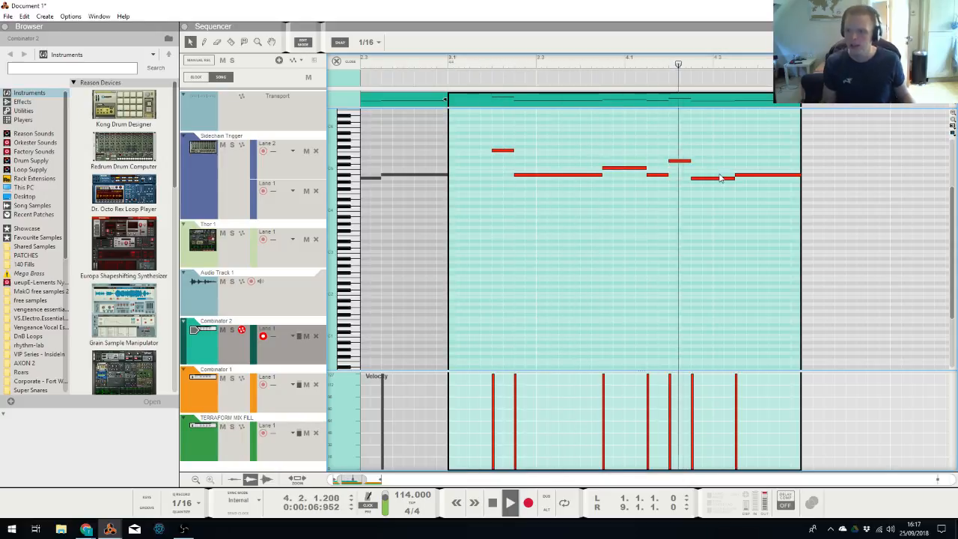
key("space")
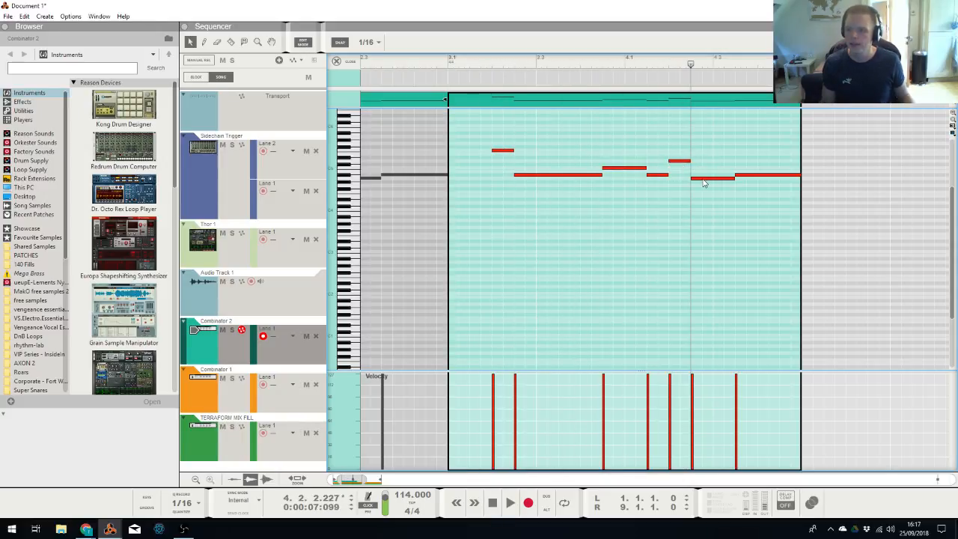
Raise the last two notes of the copied phrase to C5 and D5 and play the changed ending
left_click_drag(704, 179, 707, 169)
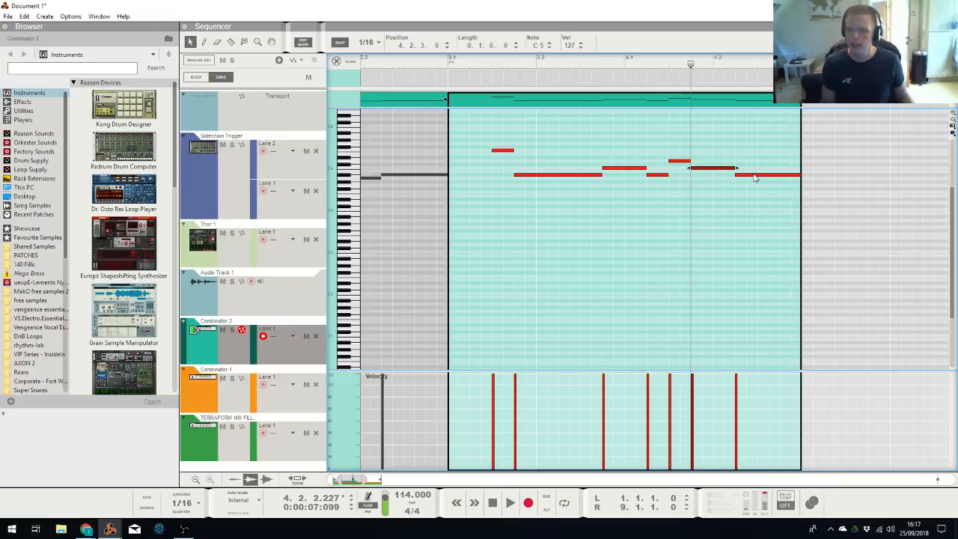
left_click_drag(754, 178, 733, 166)
key("space")
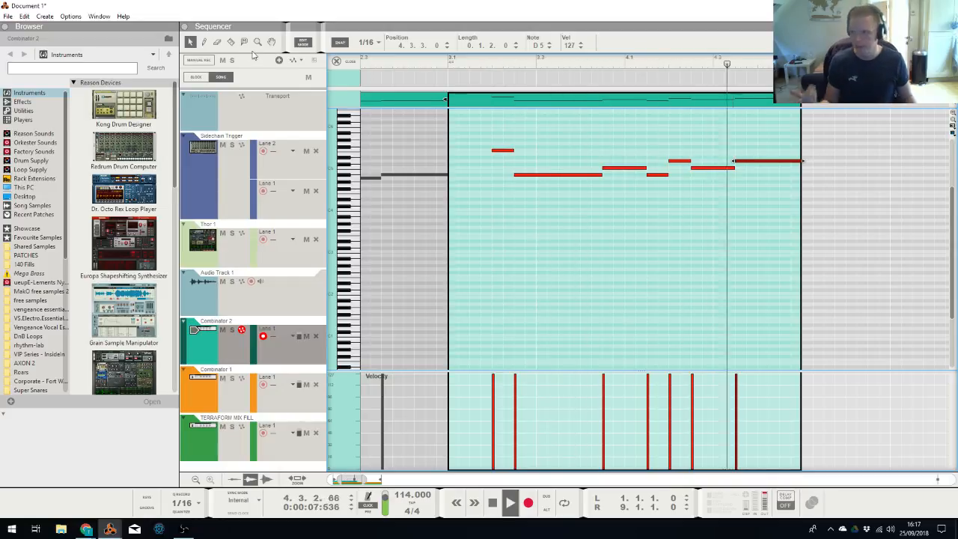
Copy both Combinator 2 clips onto bars 5 to 8 in the arrangement and return the playhead to the song start
left_click(344, 62)
left_click_drag(512, 315, 201, 337)
key("space")
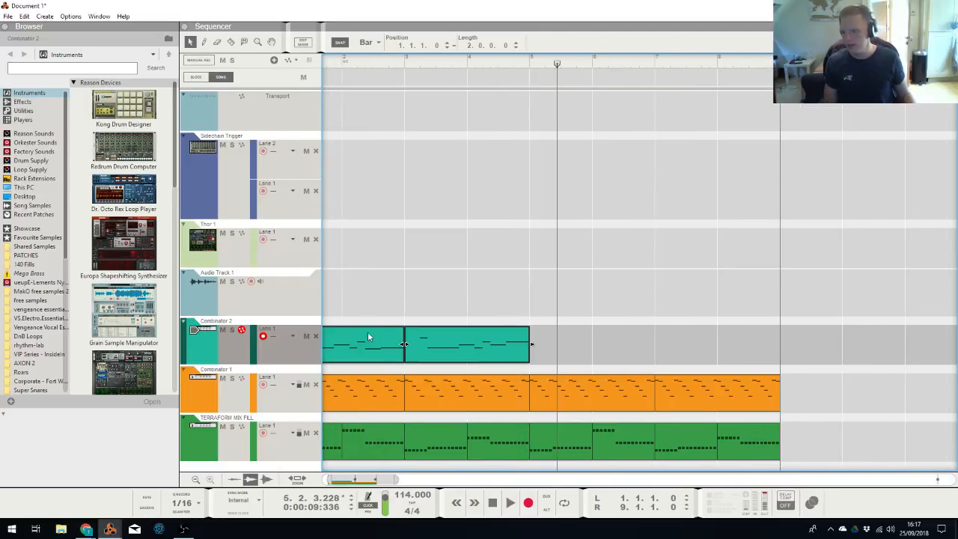
left_click_drag(368, 336, 605, 335)
left_click(597, 185)
left_click(503, 63)
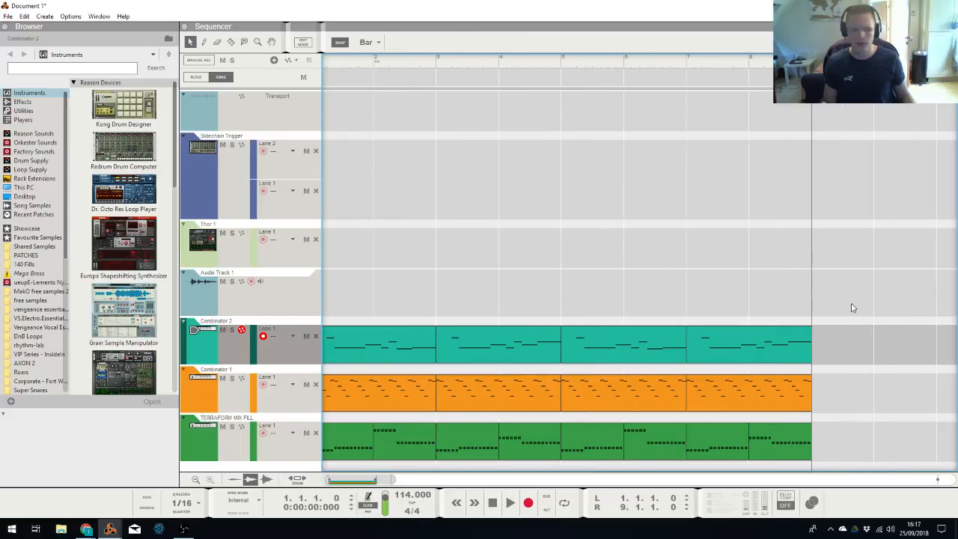
In the mixer, lower the Combinator 2 channel level slightly and enable its send 1, going back to the sequencer when done
key("alt+Tab")
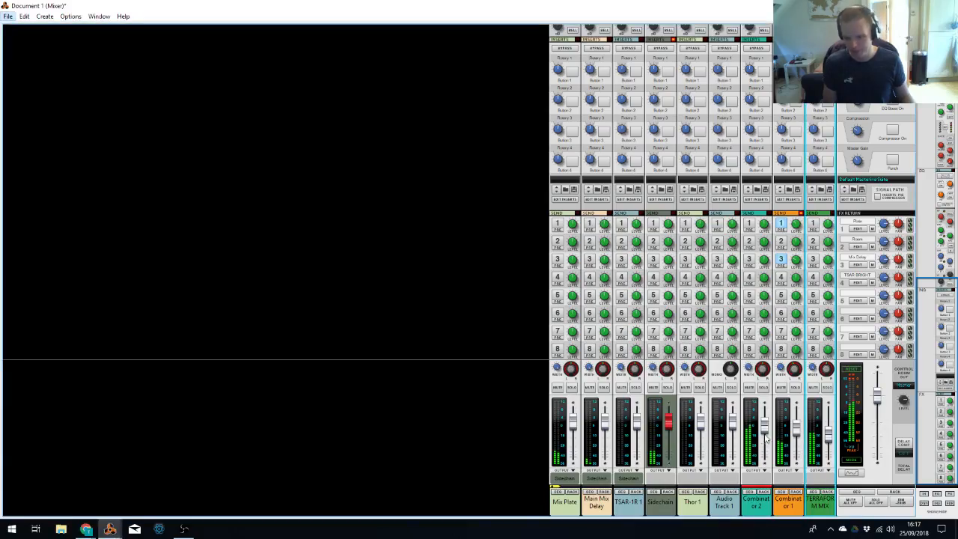
left_click(764, 437)
left_click(750, 223)
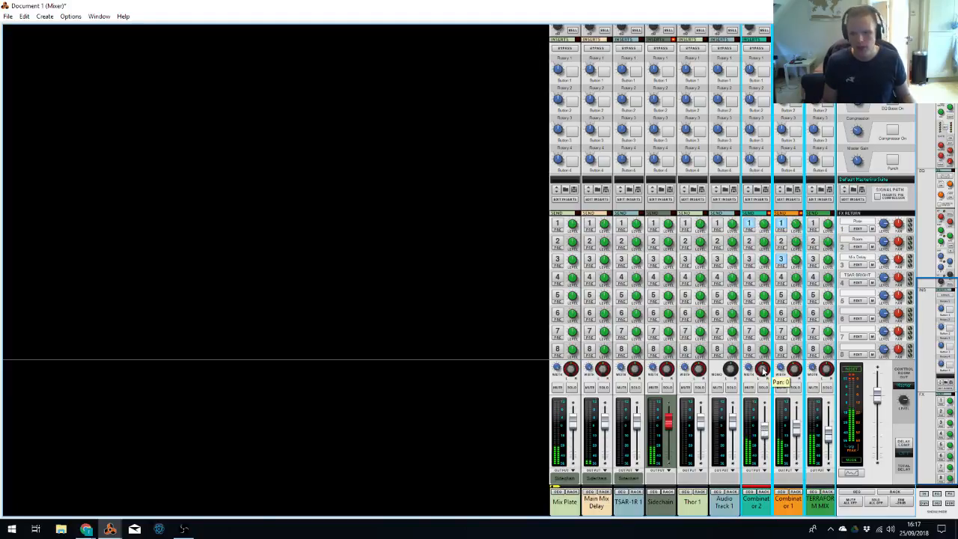
key("alt+Tab")
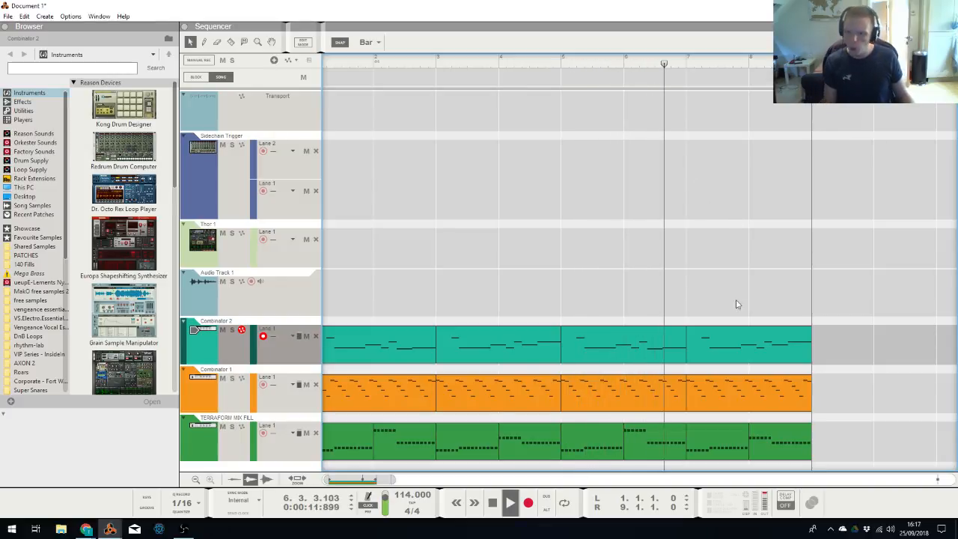
Add an F4 note of length 0.1.0 at 7.1.1 in the last Combinator 2 clip and play the passage leading into it
double_click(708, 356)
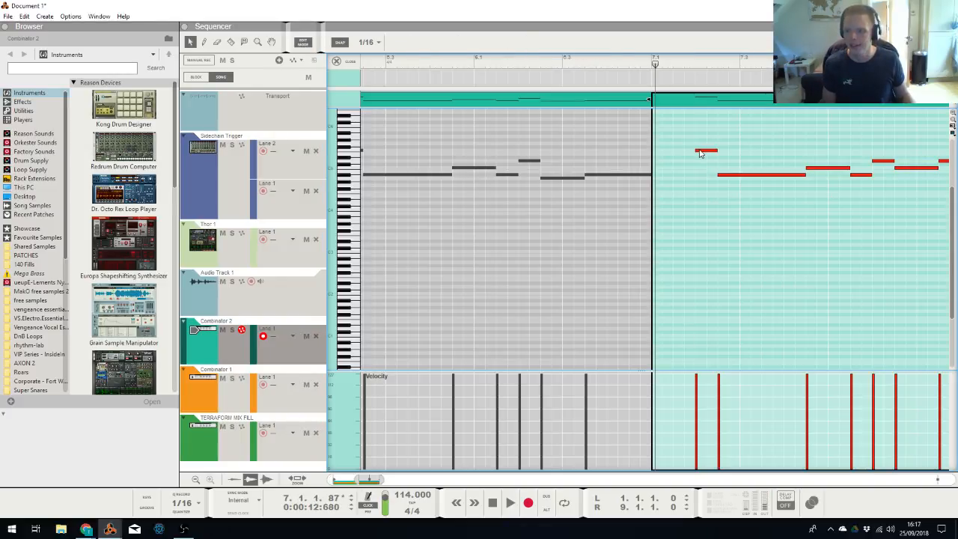
left_click_drag(700, 152, 660, 195)
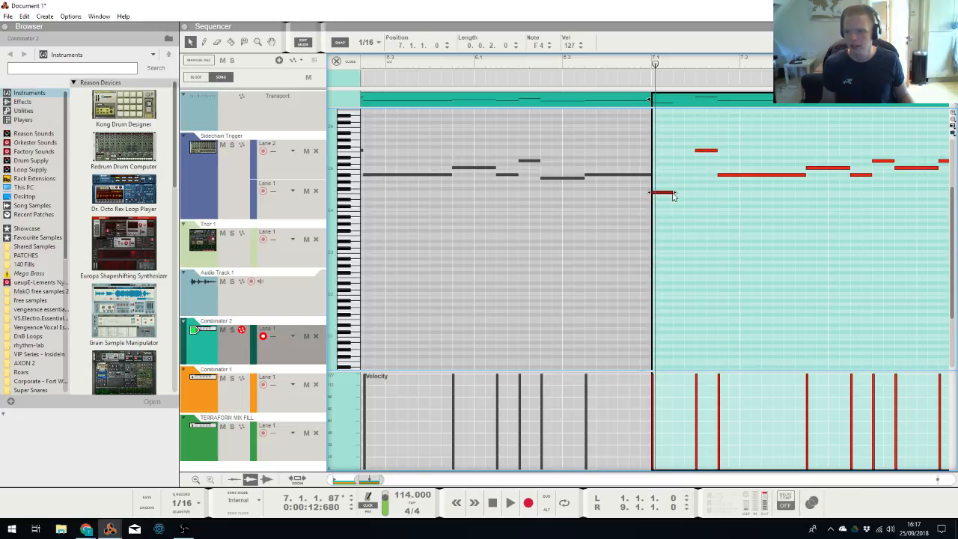
left_click(508, 59)
key("space")
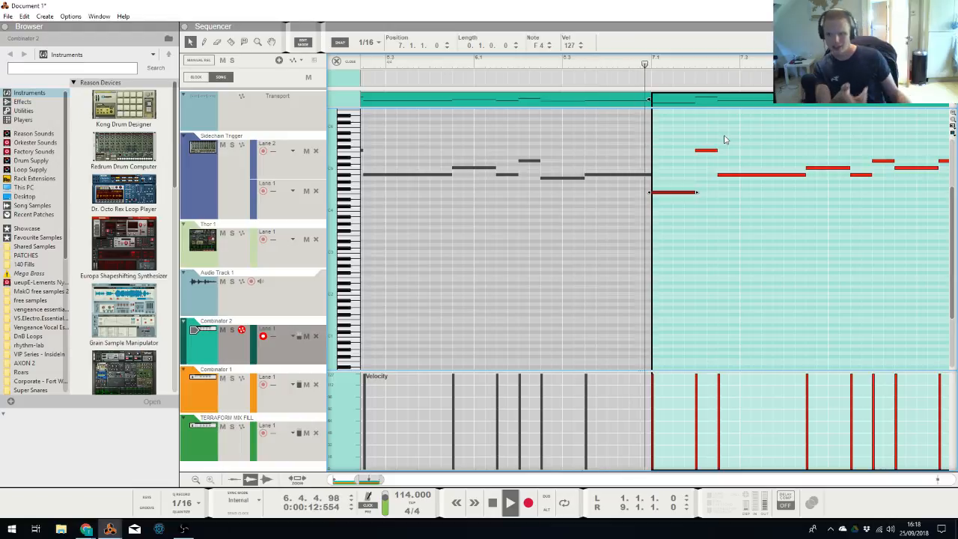
Shift the F4 note to just before bar 7, extend the last clip's start back to 6.4.2.178 to include it, and play
left_click(602, 96)
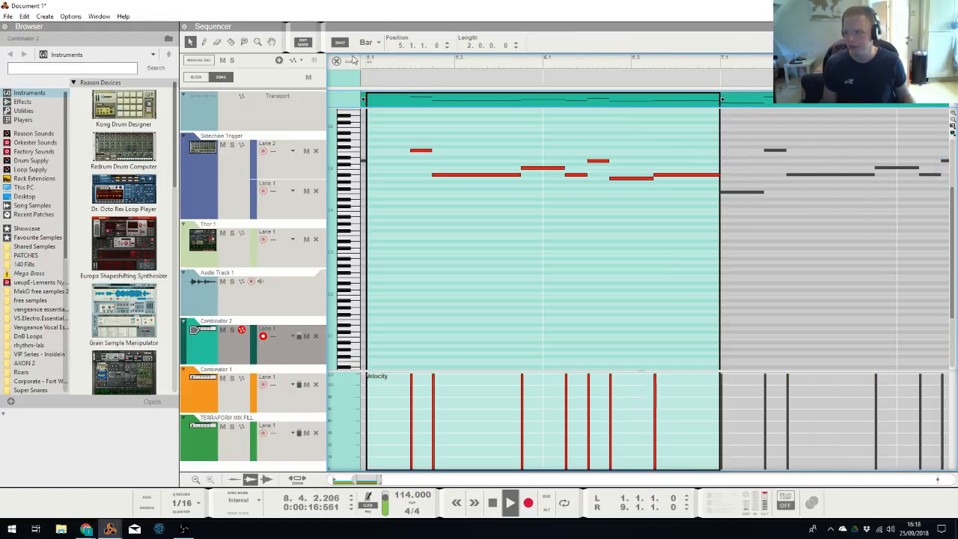
left_click(348, 60)
double_click(463, 329)
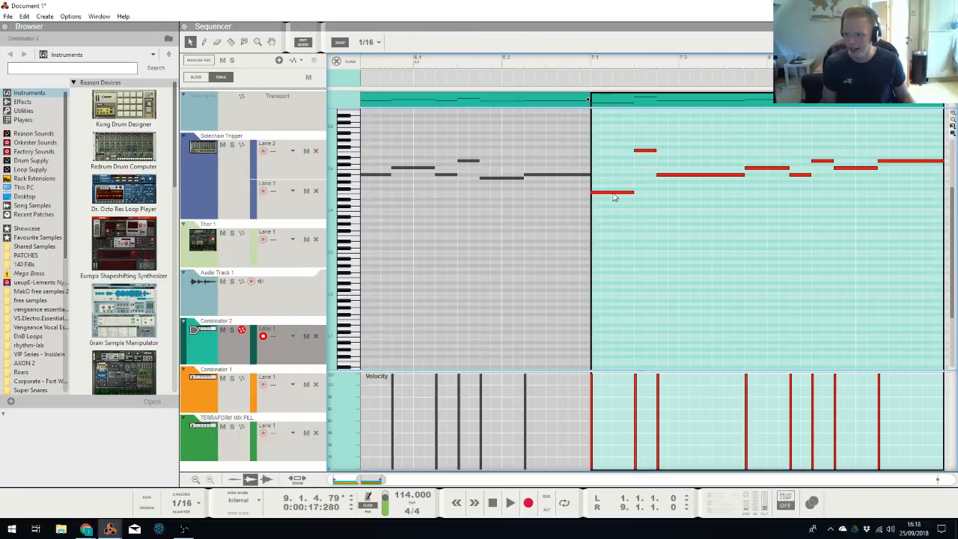
left_click_drag(612, 196, 588, 196)
left_click(586, 99)
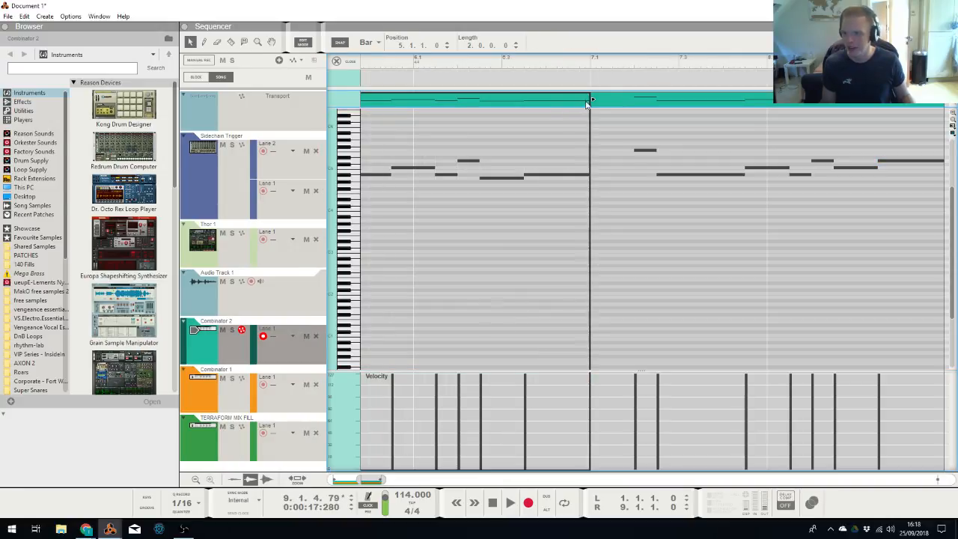
left_click(598, 100)
left_click_drag(586, 98, 566, 97)
key("space")
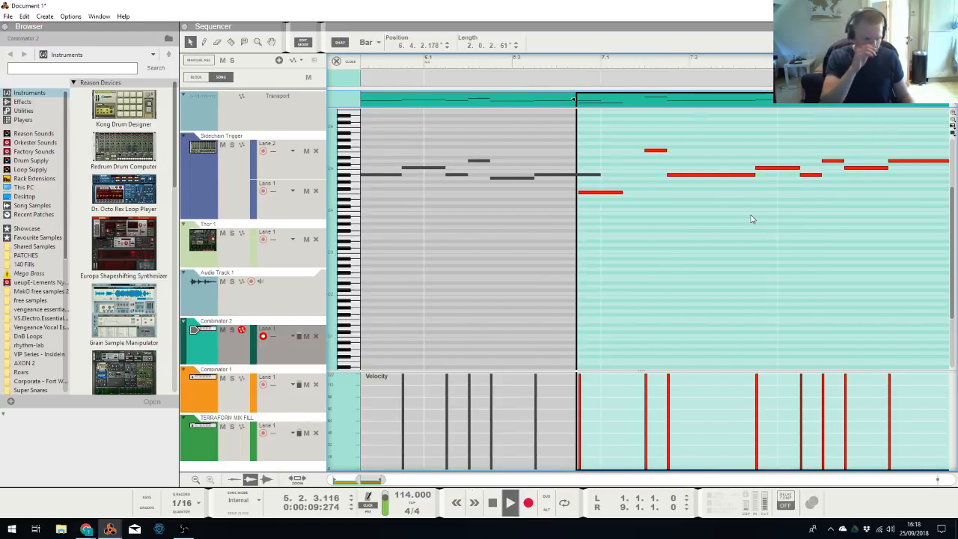
Close the note editor, show the whole eight-bar arrangement, stop playback and return to the song start
key("ctrl+e")
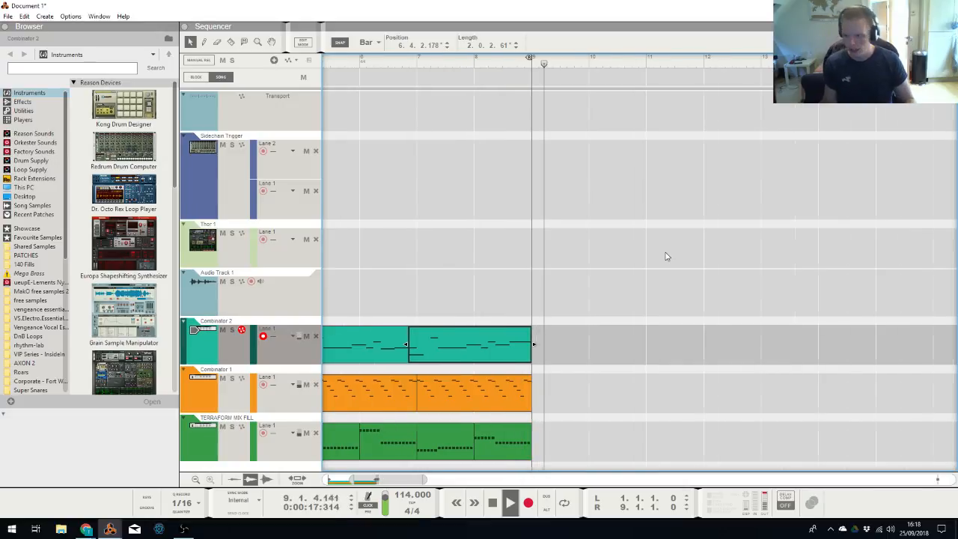
scroll(665, 256, "down", 4)
key("KP_0")
key("KP_0")
key("KP_0")
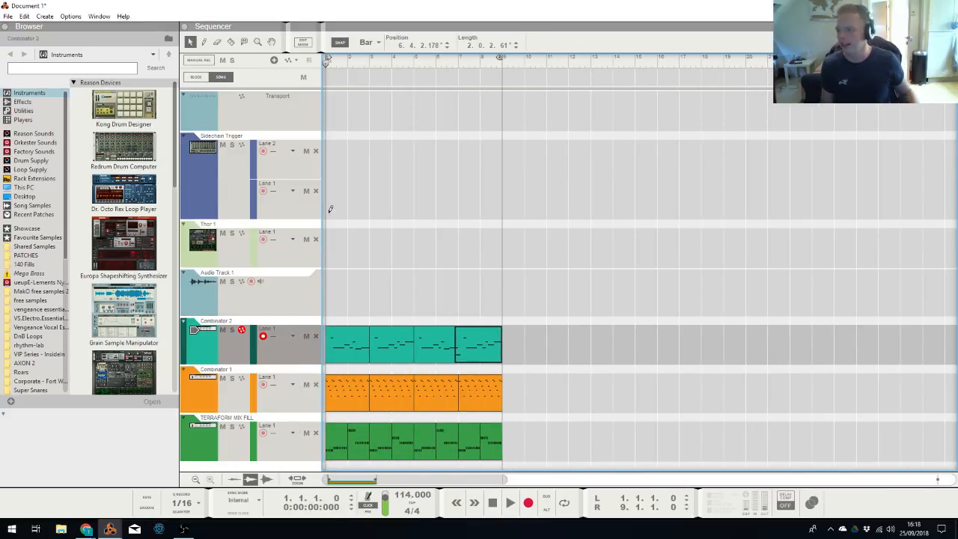
Create a one-bar clip on Lane 1 of the Sidechain Trigger track and place a C1 note on each of its four beats
double_click(329, 209)
double_click(329, 209)
left_click(370, 184)
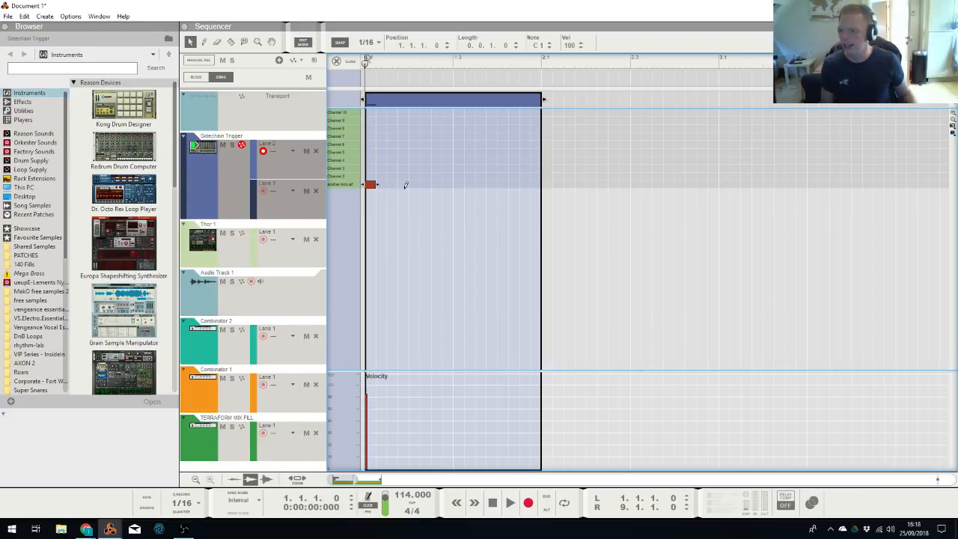
left_click(414, 184)
left_click(458, 184)
left_click(503, 184)
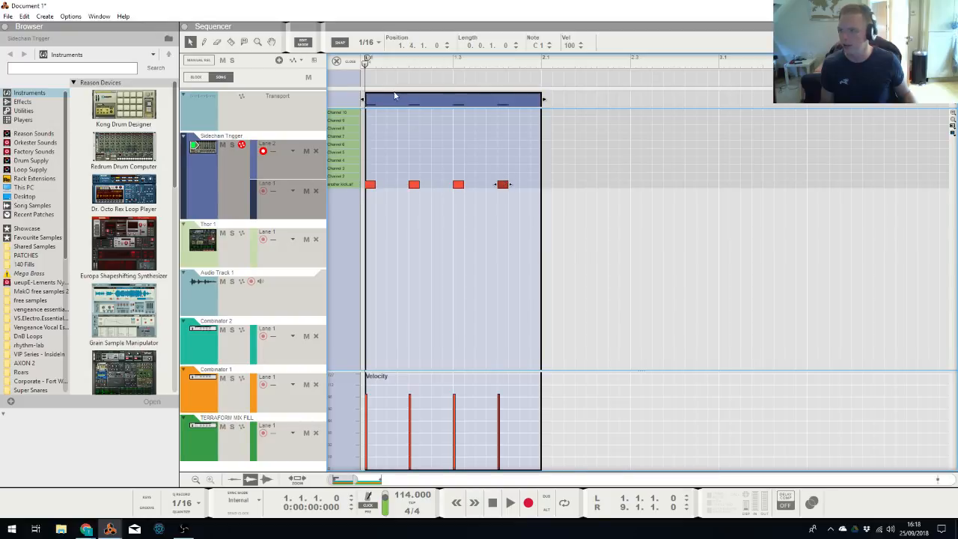
Copy the one-bar Sidechain Trigger clip repeatedly to fill bars 2 to 8
left_click(338, 63)
key("ctrl+c")
key("ctrl+v")
key("ctrl+v")
key("ctrl+v")
key("ctrl+v")
key("ctrl+v")
key("ctrl+v")
key("ctrl+v")
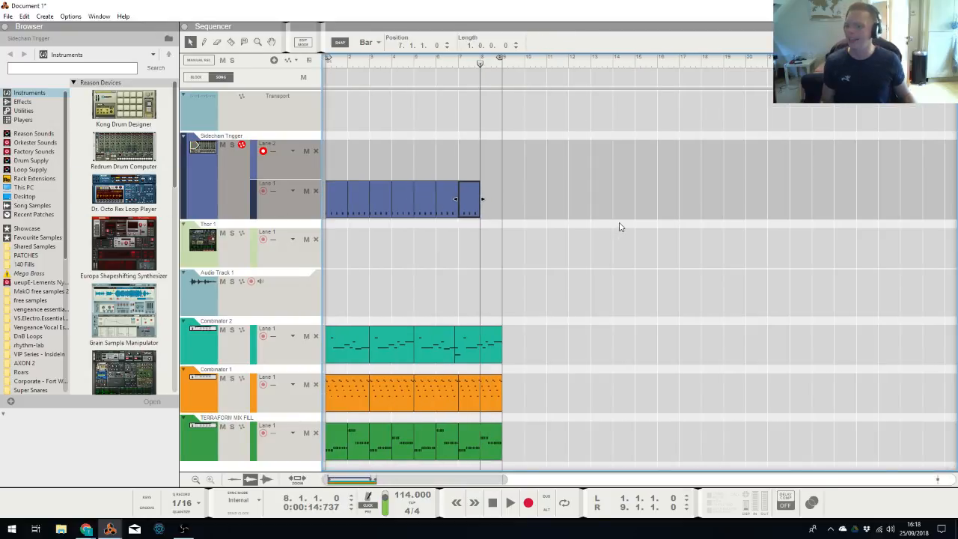
left_click(601, 227)
In the mixer, route the outputs of the Combinator 1 and TERRAFORM MIX channels to the Sidechain bus
key("alt+Tab")
left_click(516, 268)
key("alt+Tab")
left_click(481, 267)
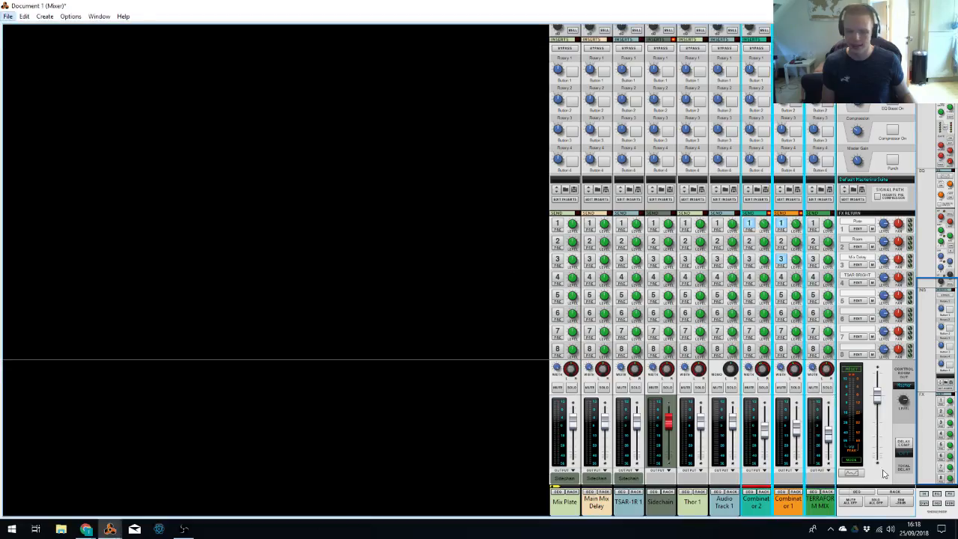
left_click(819, 505)
left_click(787, 507, "shift")
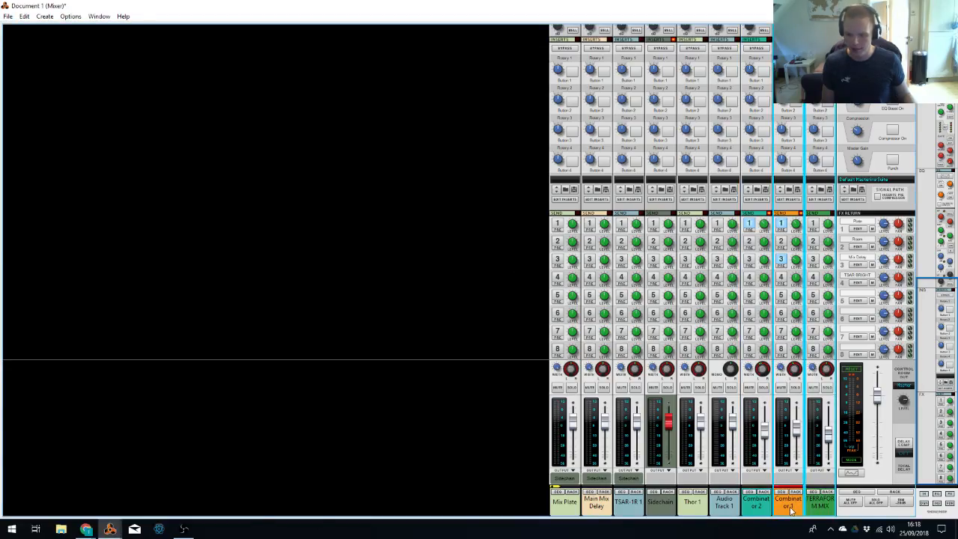
left_click(798, 475)
left_click(820, 443)
left_click_drag(827, 434, 828, 431)
Return to the sequencer and duplicate the TERRAFORM MIX FILL track together with its clips
key("alt+Tab")
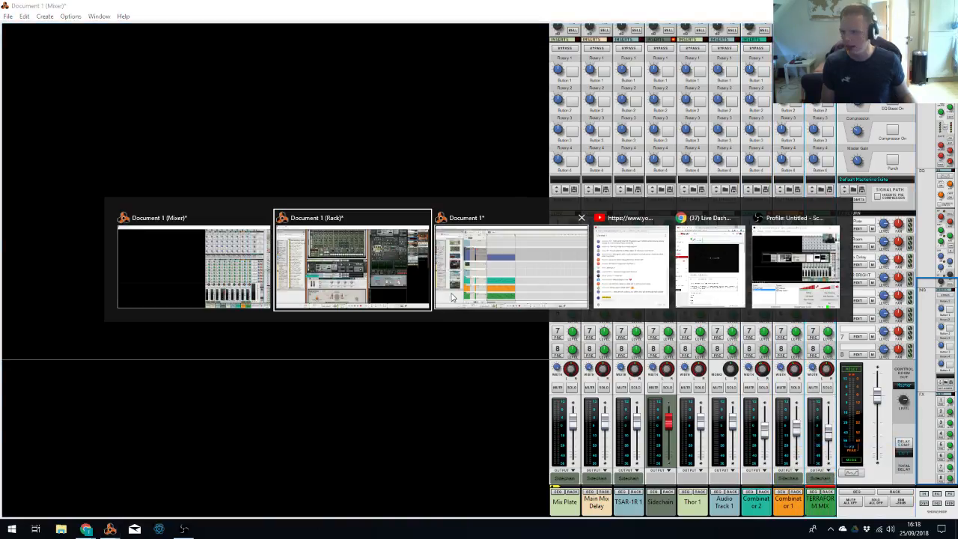
left_click(573, 239)
right_click(243, 459)
left_click(314, 157)
scroll(617, 349, "down", 1)
In the rack, set Filter 1 of the Thor inside the TERRAFORM MIX FILL copy to Bypass
key("alt+Tab")
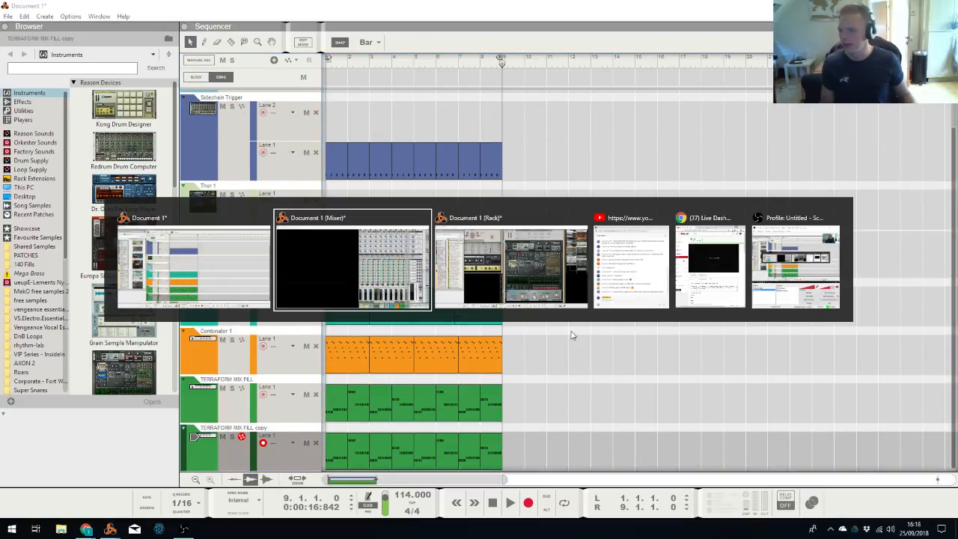
scroll(561, 180, "down", 4)
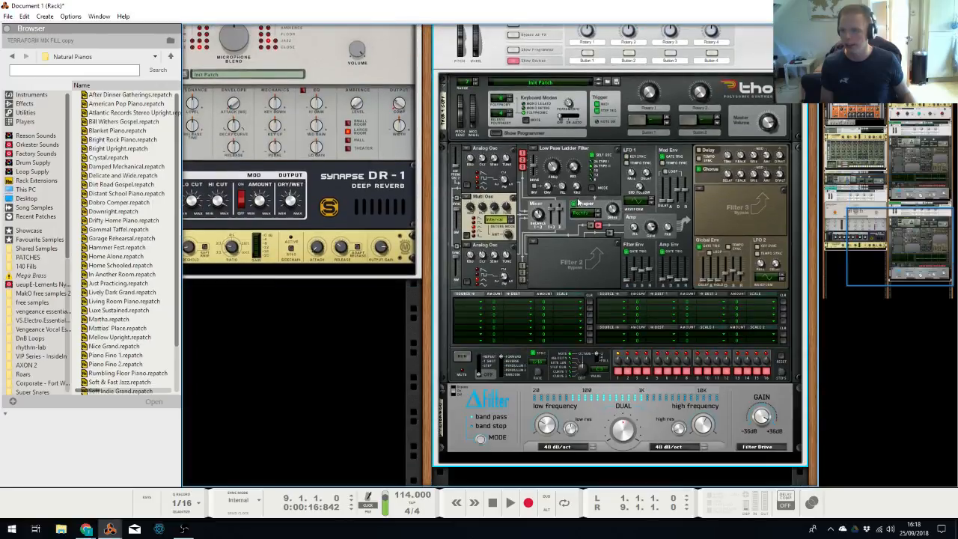
left_click(554, 172)
left_click(542, 425)
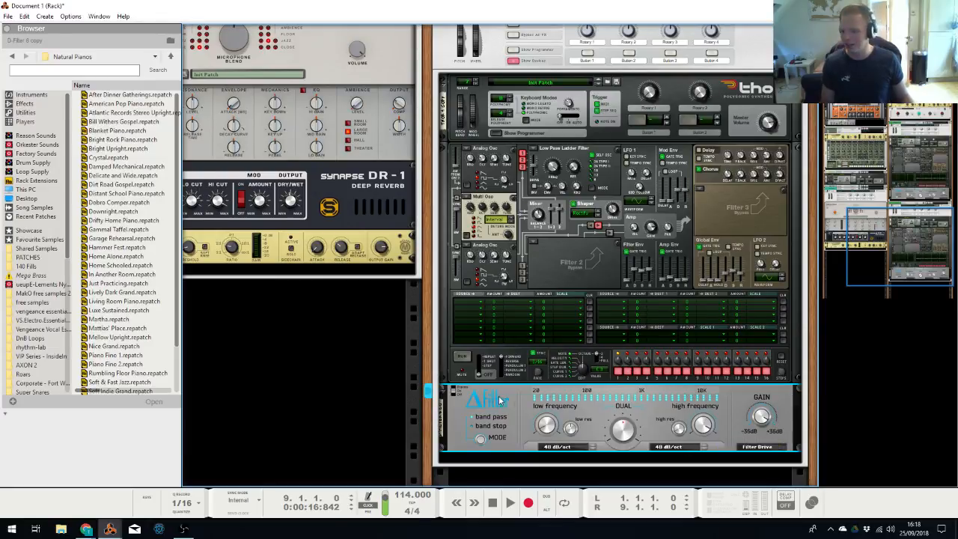
left_click(542, 149)
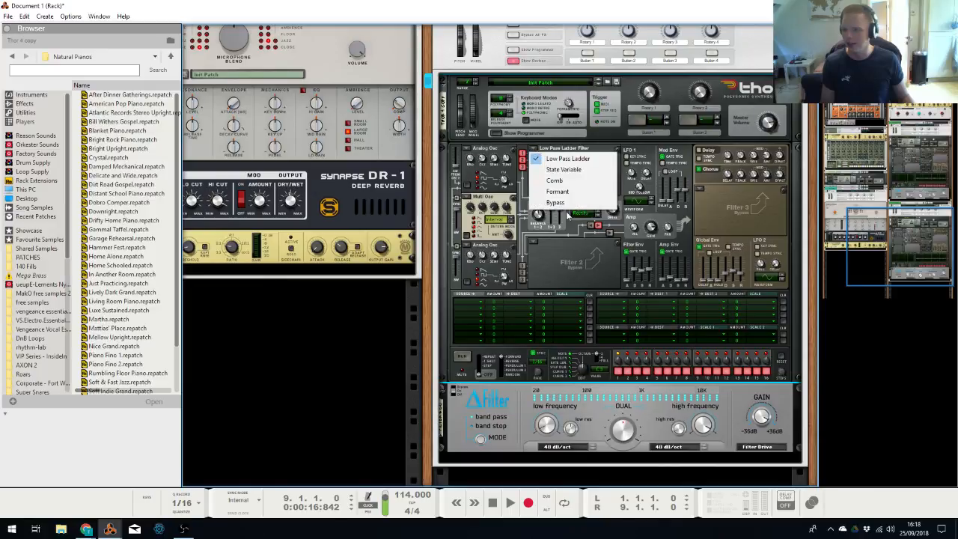
left_click(567, 208)
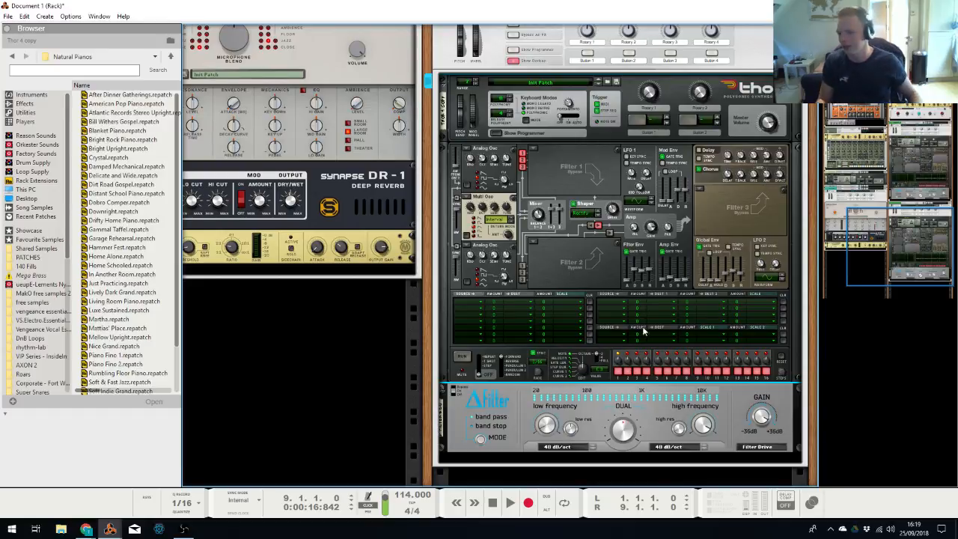
right_click(564, 283)
left_click(526, 401)
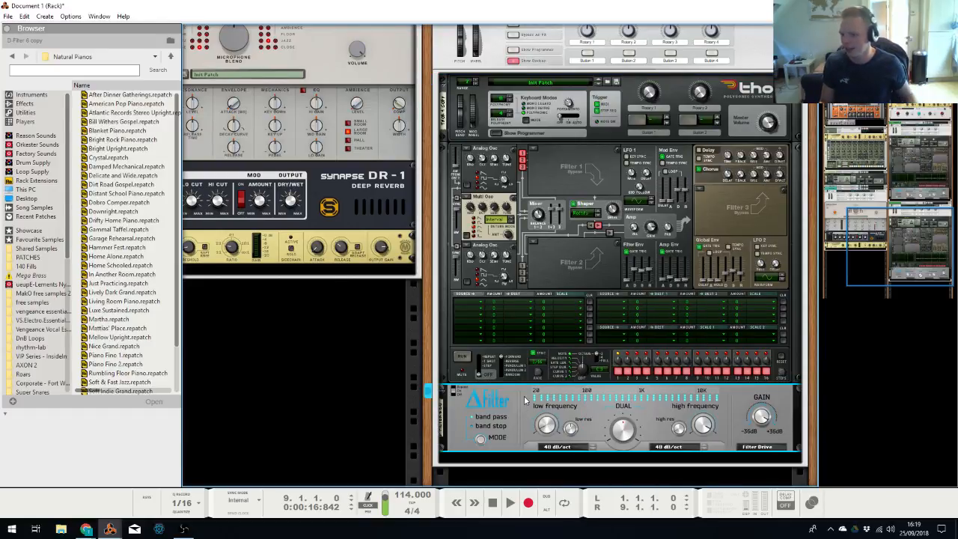
right_click(526, 402)
mouse_move(615, 228)
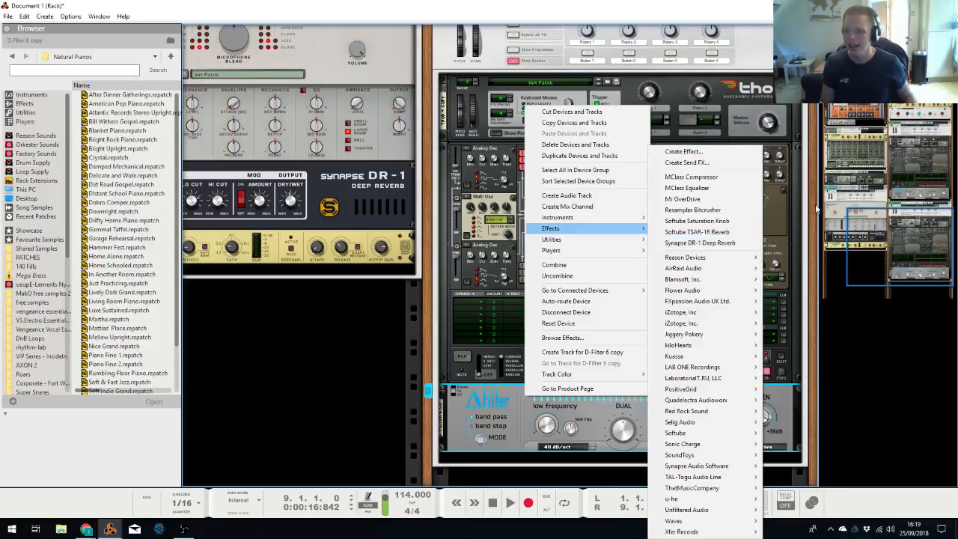
left_click(782, 215)
Play the song from the start in the sequencer and check the amp envelope of the Thor in TERRAFORM MIX FILL copy
scroll(709, 231, "up", 4)
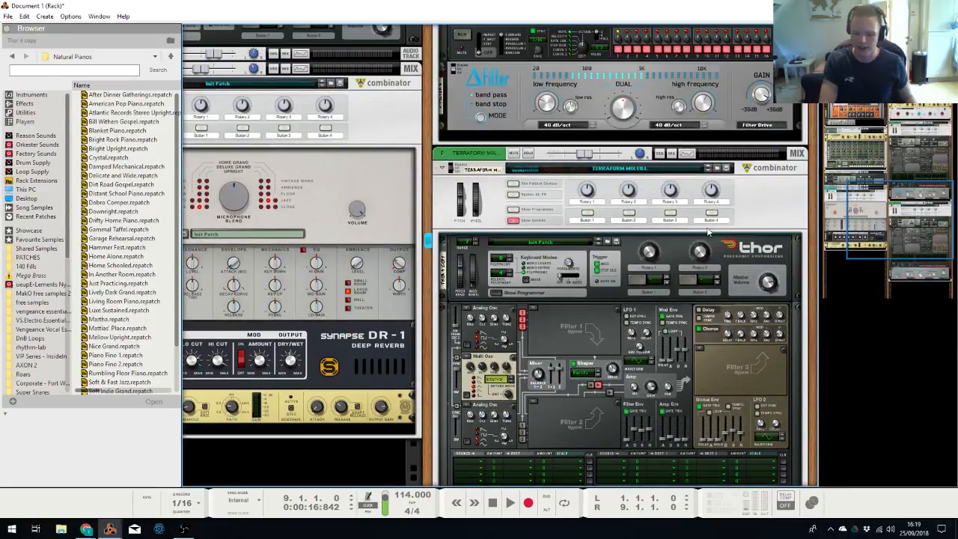
key("alt+Tab")
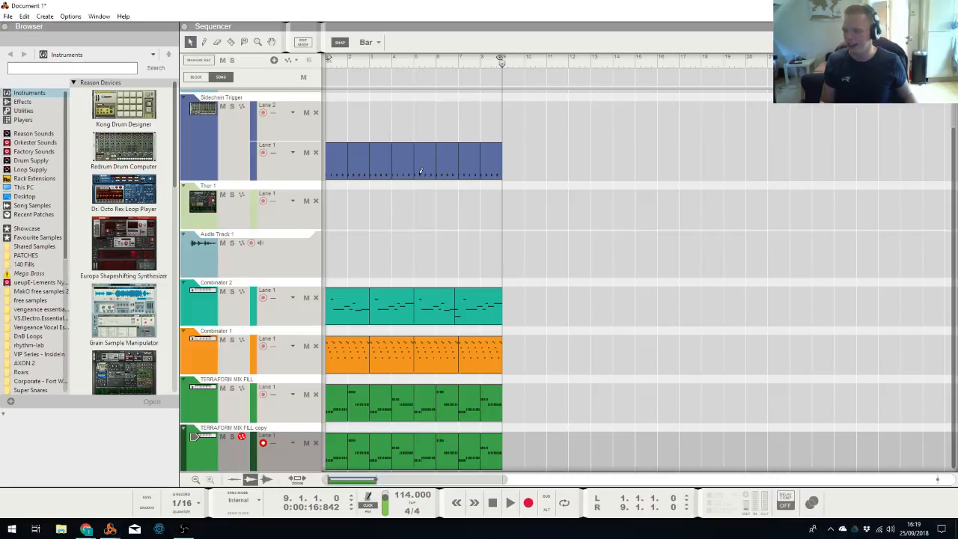
key("space")
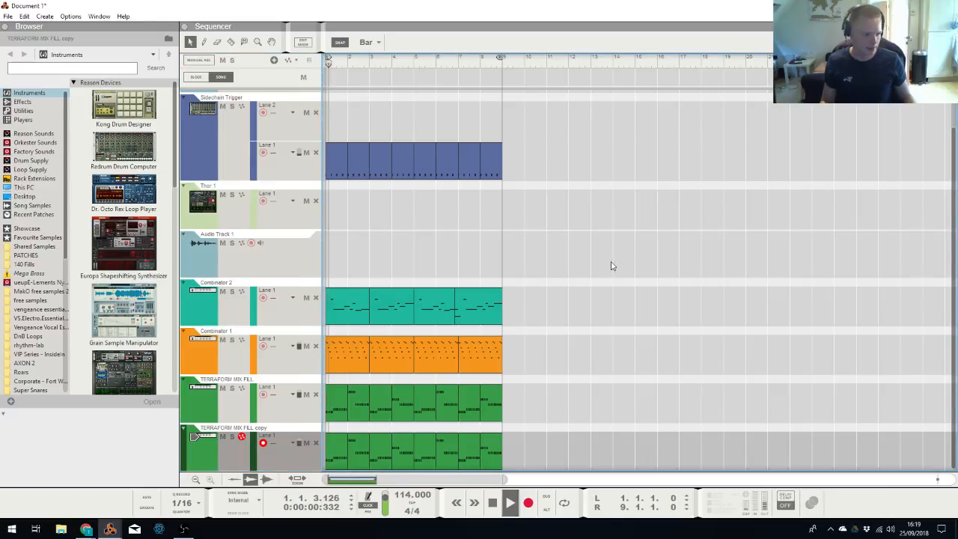
key("alt+Tab")
scroll(754, 343, "down", 4)
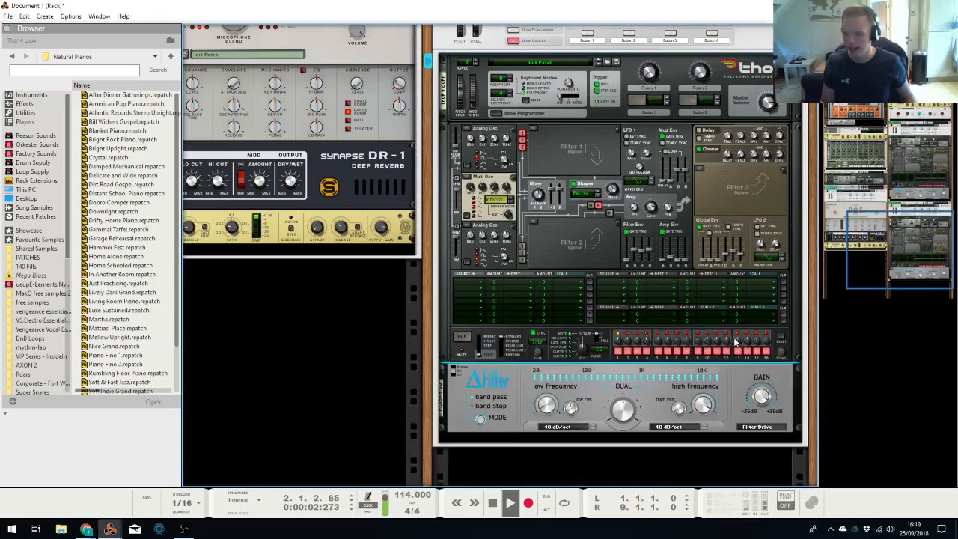
mouse_move(674, 257)
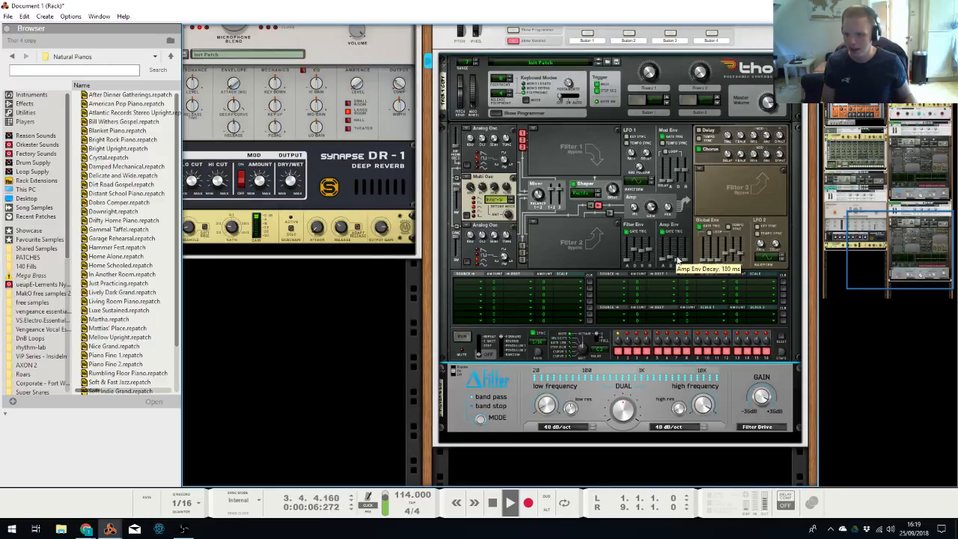
Insert a PH-90 Phaser into the insert effects of the TERRAFORM MIX FILL copy mix channel
scroll(435, 198, "up", 5)
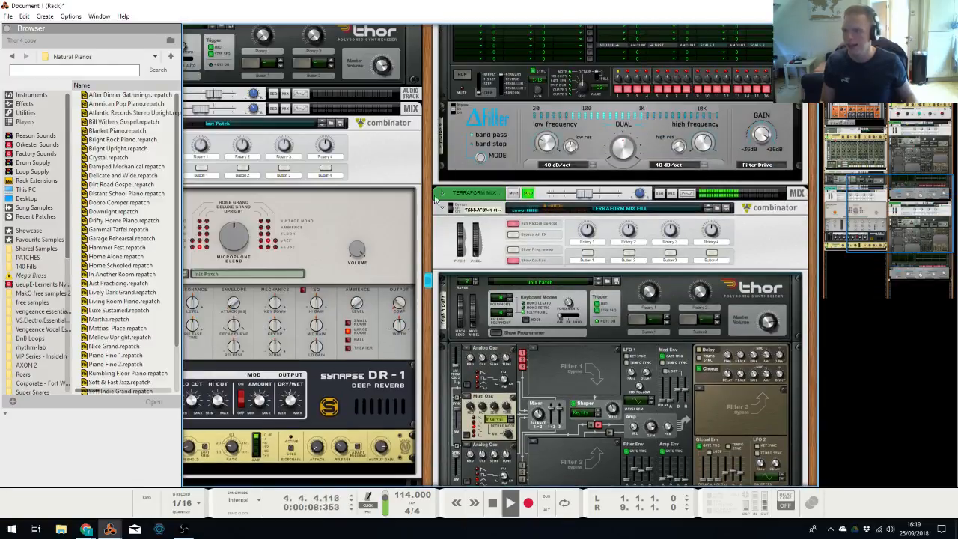
left_click(443, 193)
left_click(454, 214)
right_click(468, 231)
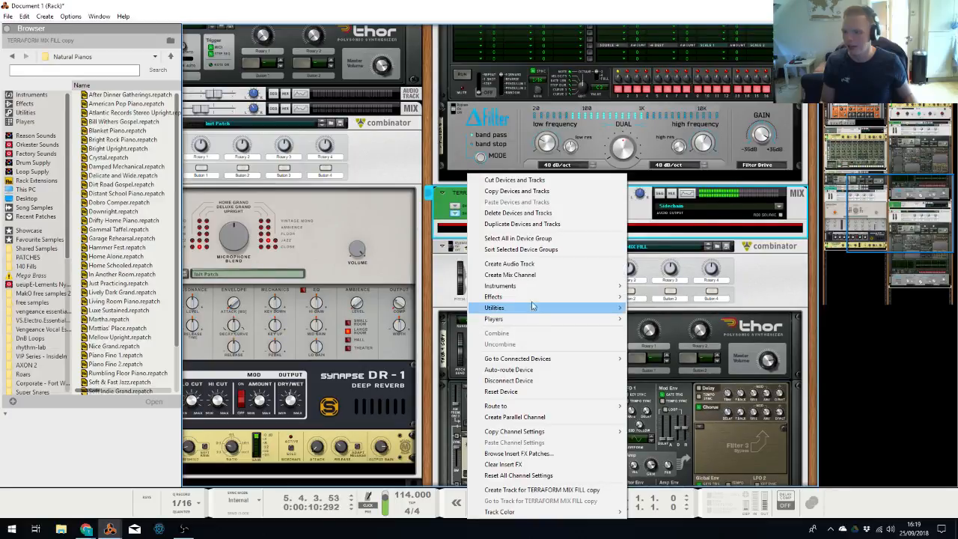
mouse_move(524, 297)
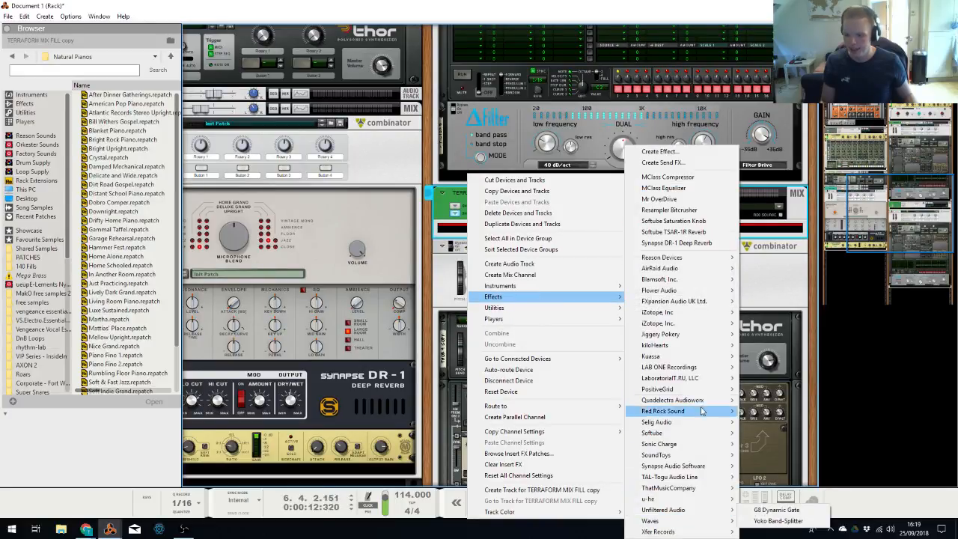
mouse_move(677, 258)
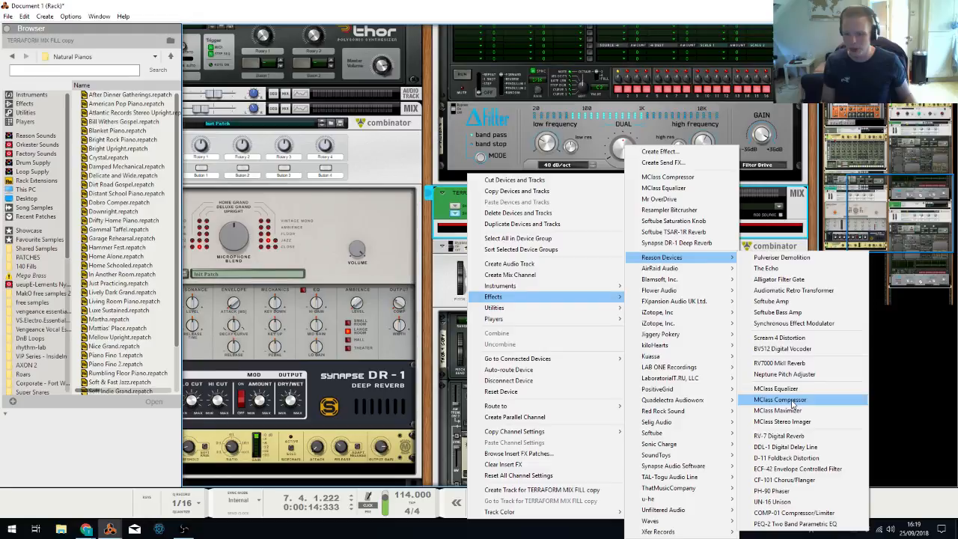
left_click(795, 491)
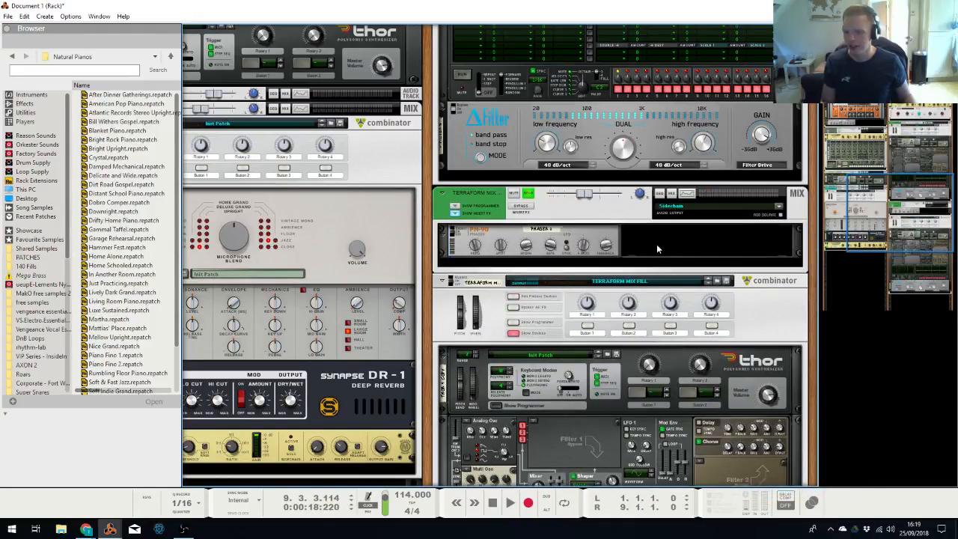
Return the playhead to bar 1 in the sequencer and play the bass layer with the phaser from the rack
key("alt+Tab")
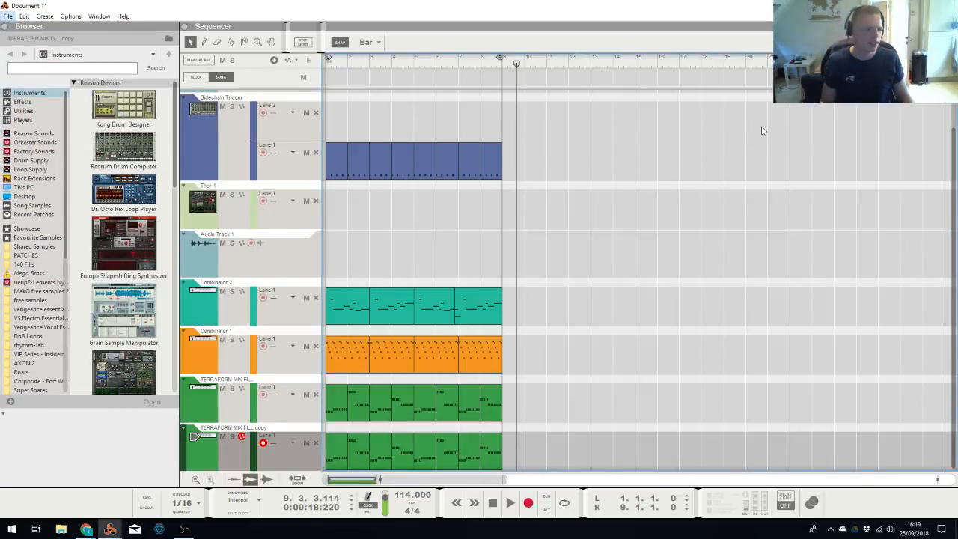
left_click_drag(517, 64, 64, 211)
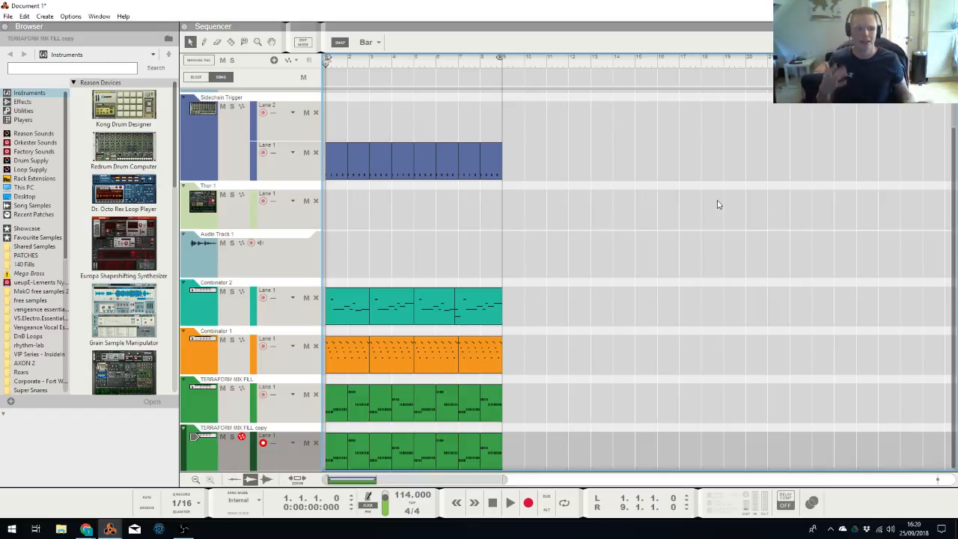
key("alt+Tab")
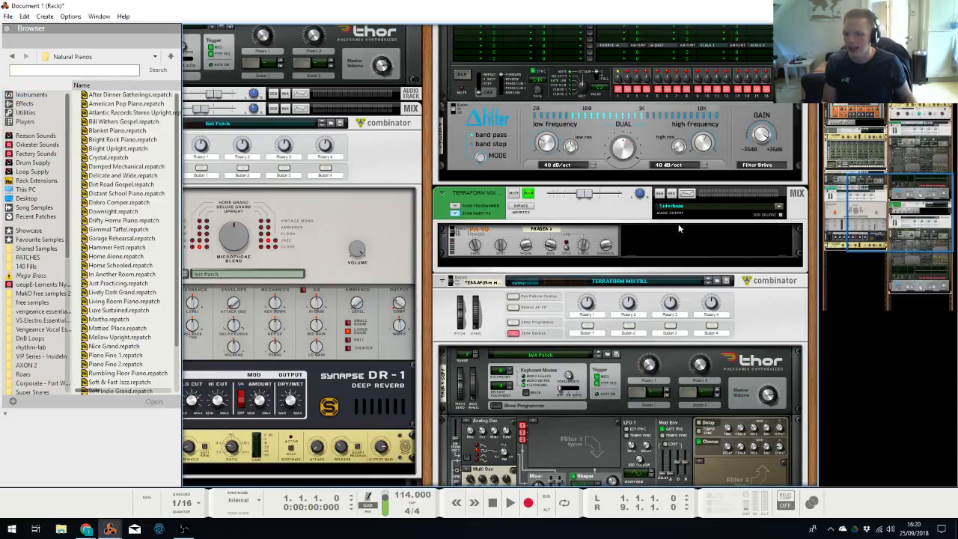
key("space")
Add a Yoko Band-Splitter after the PH-90 Phaser in the channel's insert effects
left_click(476, 247)
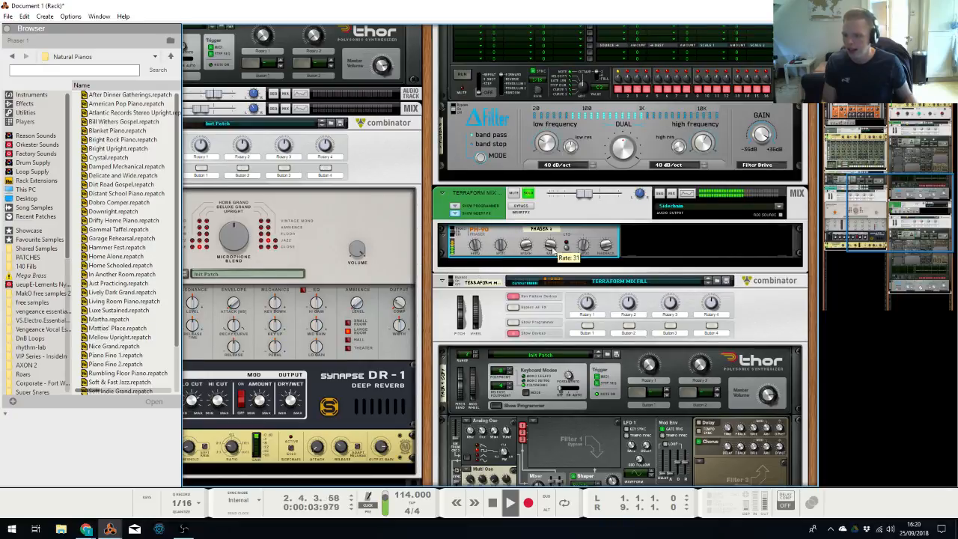
right_click(608, 234)
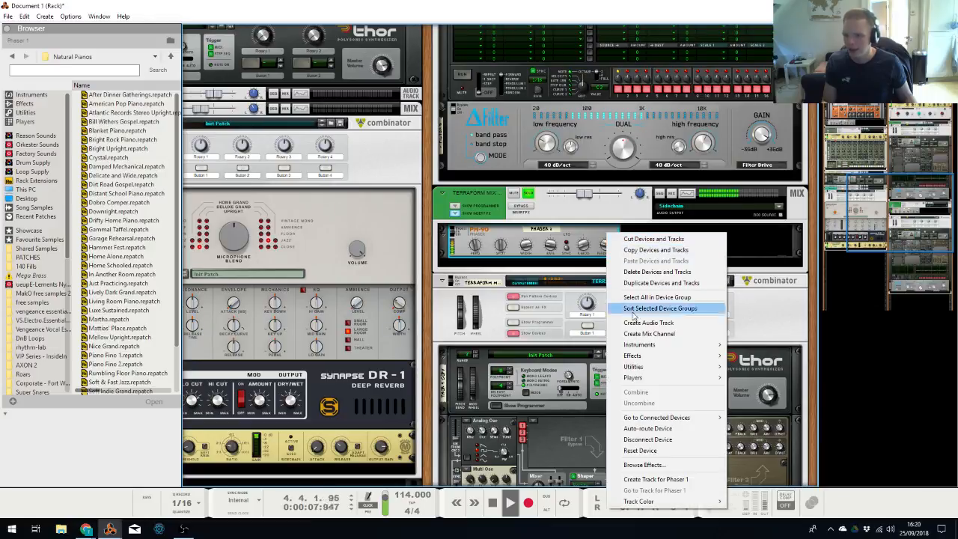
mouse_move(673, 355)
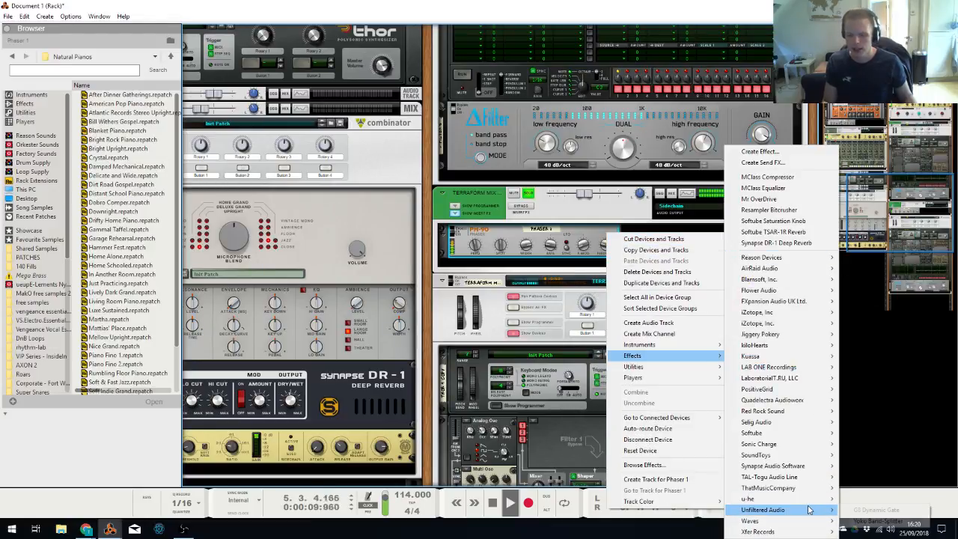
mouse_move(763, 508)
left_click(867, 520)
Add a Scream 4 Distortion below the Yoko and cable the Yoko's high-band output into it on the rack's rear side
right_click(651, 266)
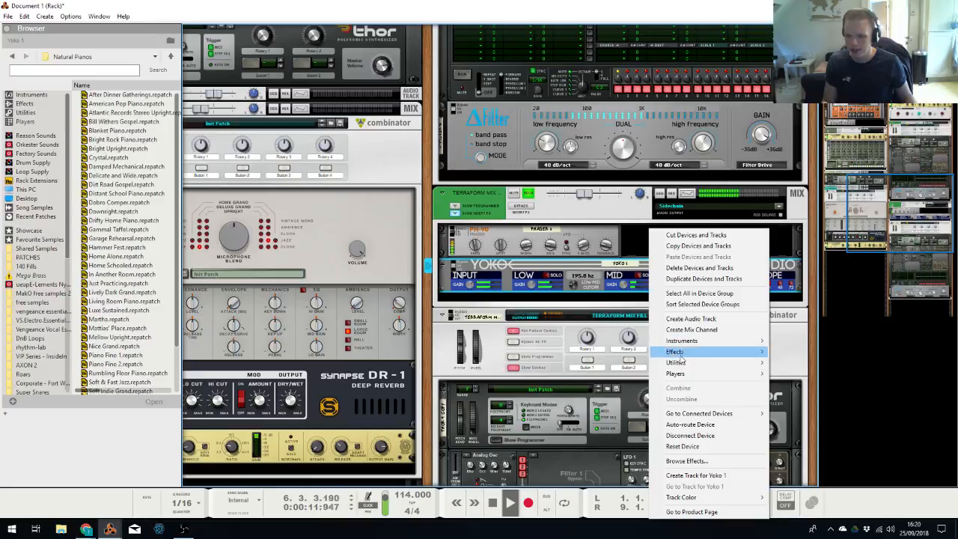
mouse_move(756, 350)
mouse_move(826, 258)
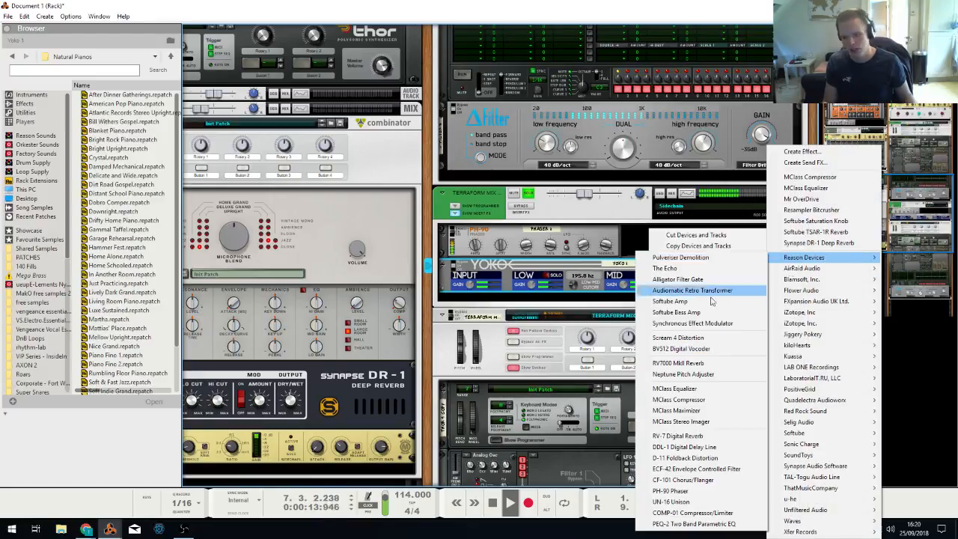
left_click(697, 338)
key("Tab")
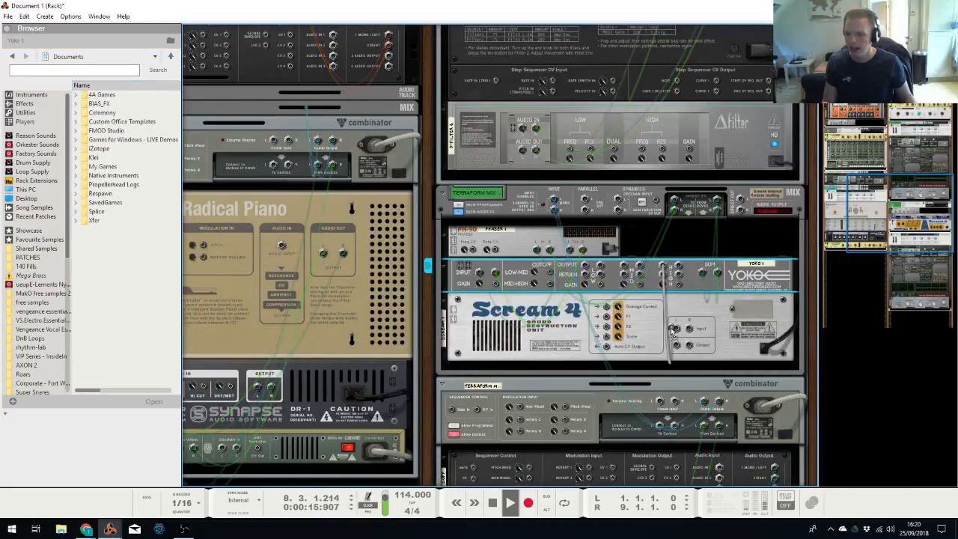
key("Tab")
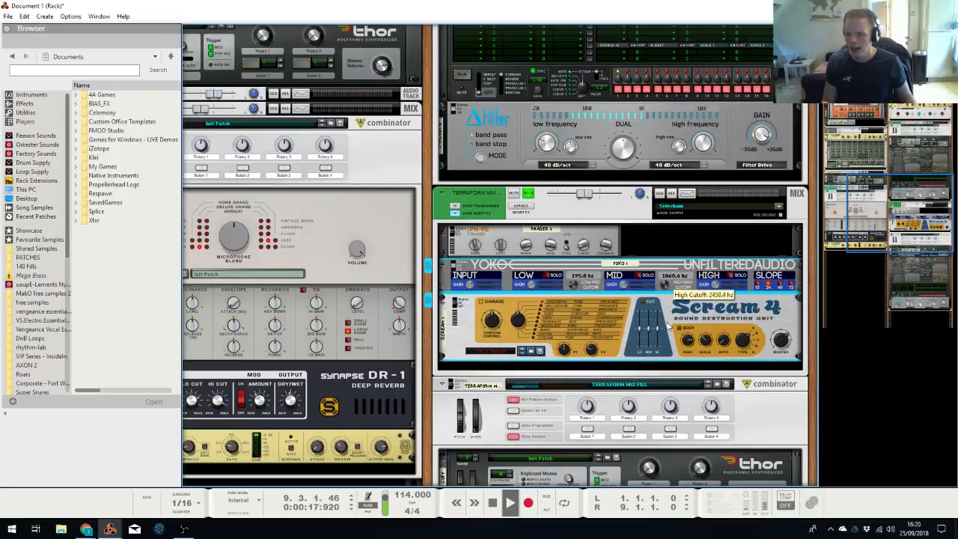
Set the Yoko's high cutoff to 853.0 Hz and restart playback from bar 1
left_click_drag(668, 288, 667, 296)
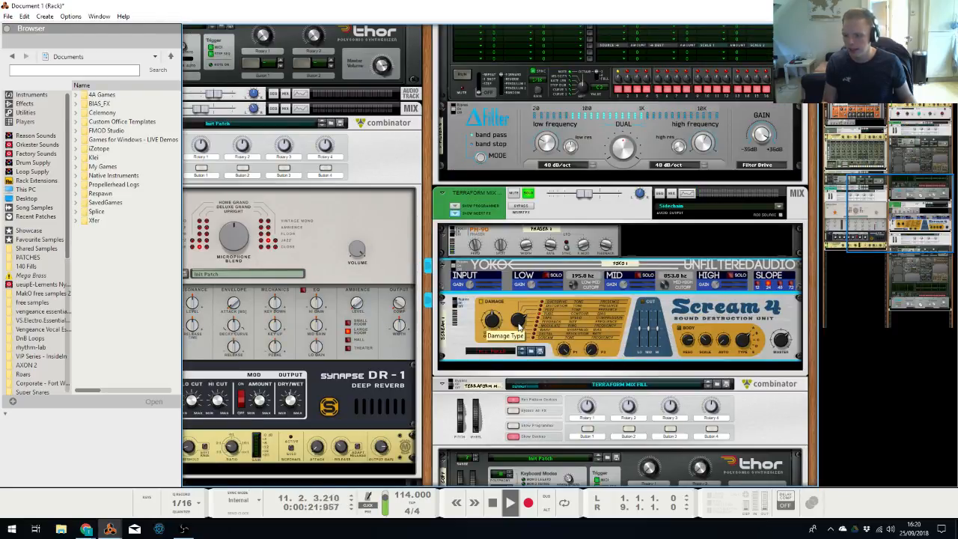
key("alt+Tab")
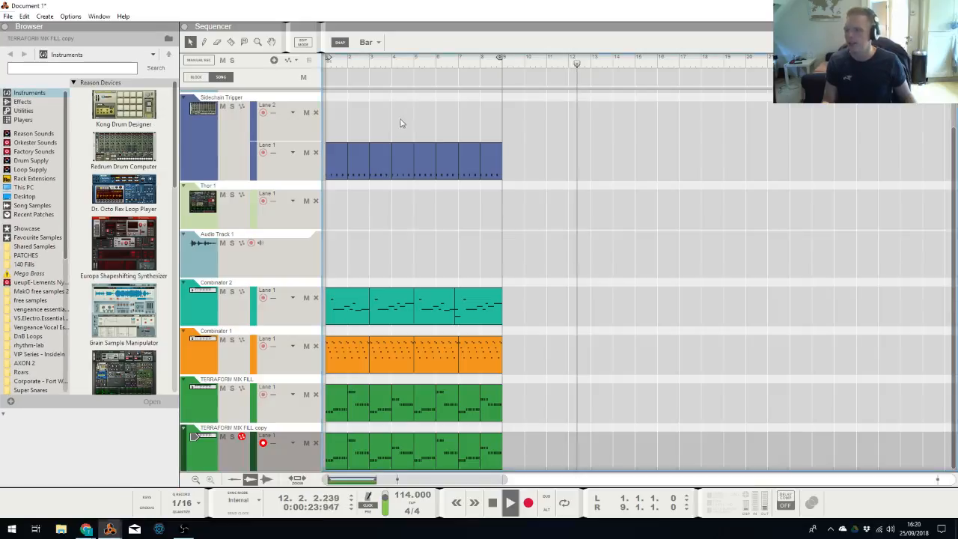
key("alt+Tab")
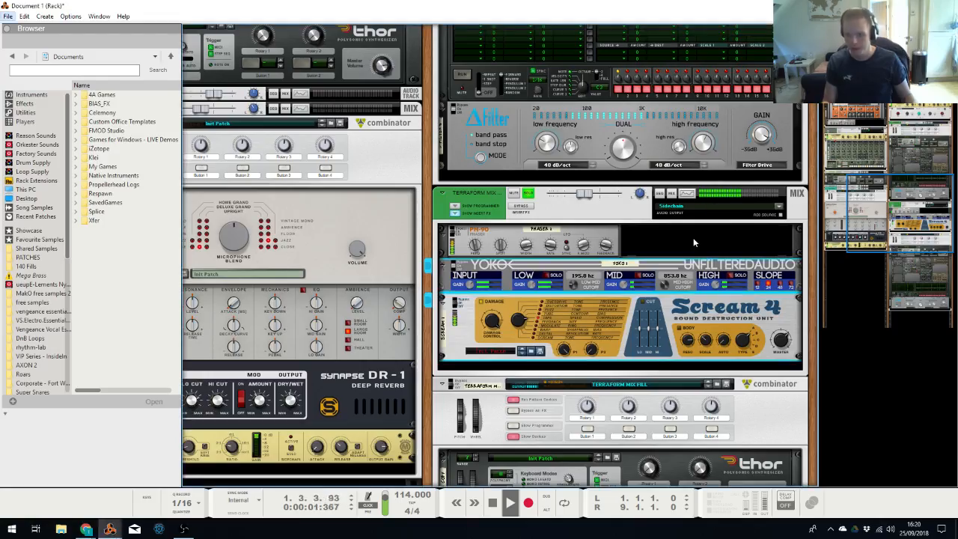
In the Spectrum EQ, apply a high-pass filter at 213.6 Hz to the TERRAFORM MIX FILL copy channel
key("F2")
left_click(306, 254)
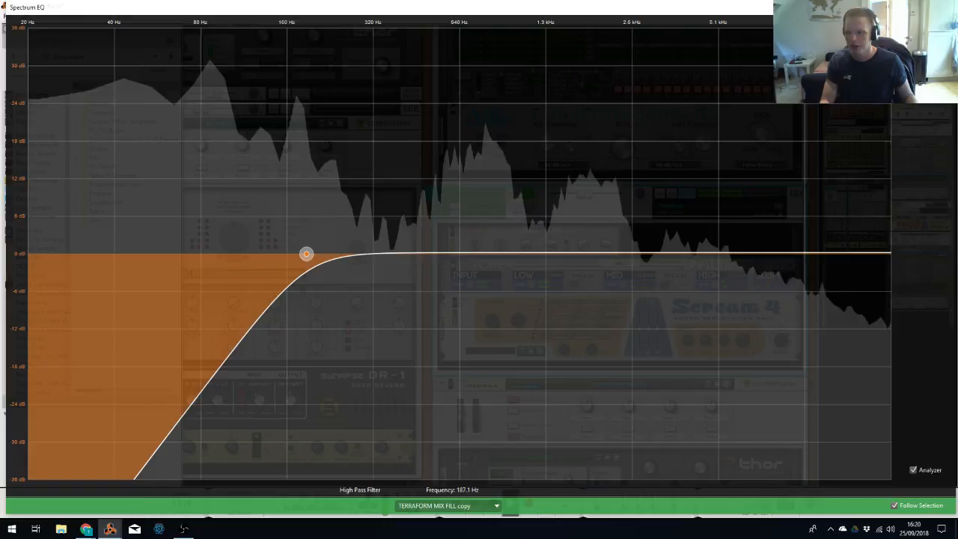
left_click_drag(308, 256, 323, 255)
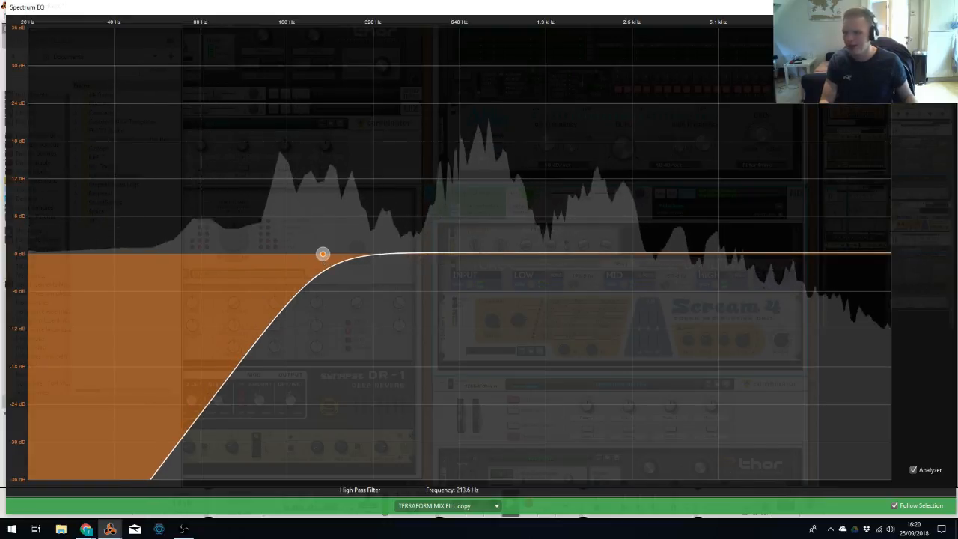
key("F2")
Set the PH-90 Phaser's frequency to 78
left_click(481, 255)
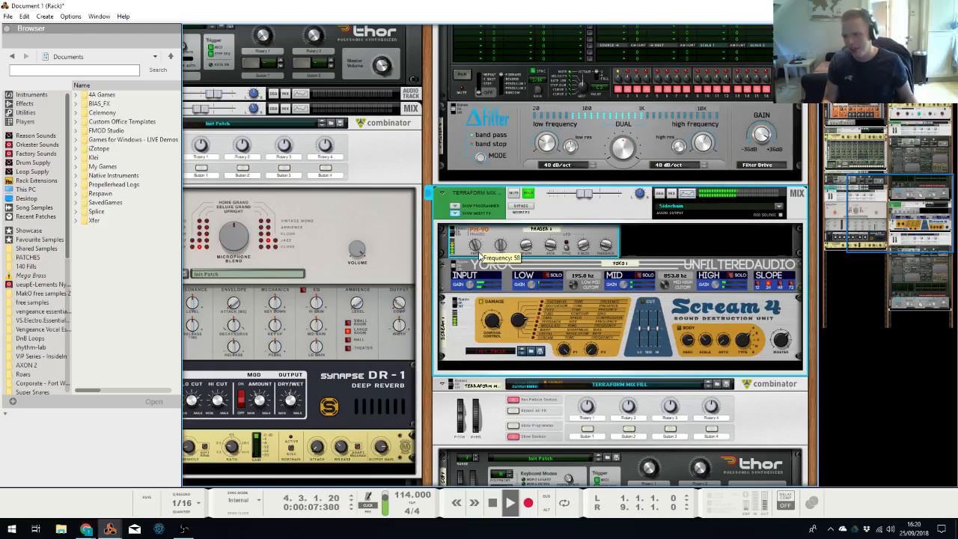
mouse_move(483, 260)
left_mouse_down()
mouse_move(497, 236)
mouse_move(480, 246)
left_mouse_up()
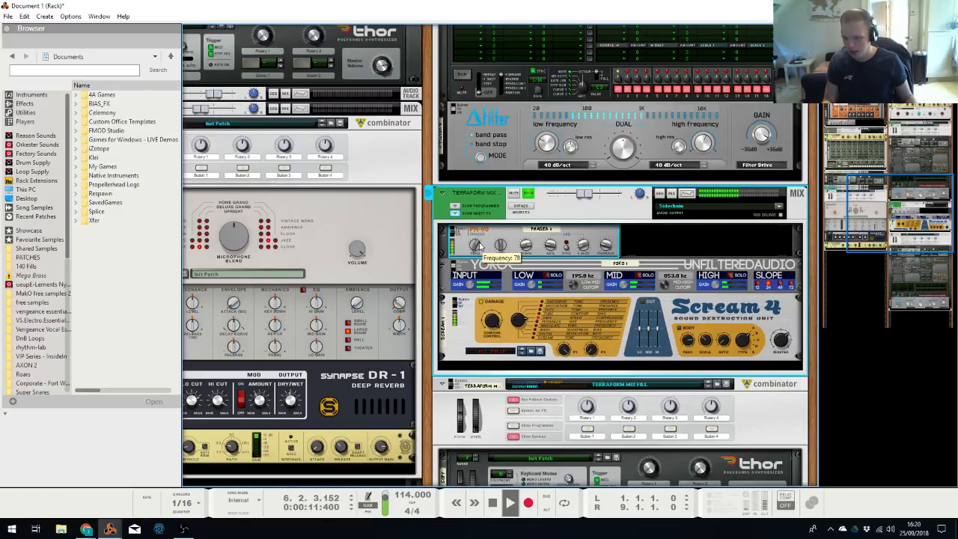
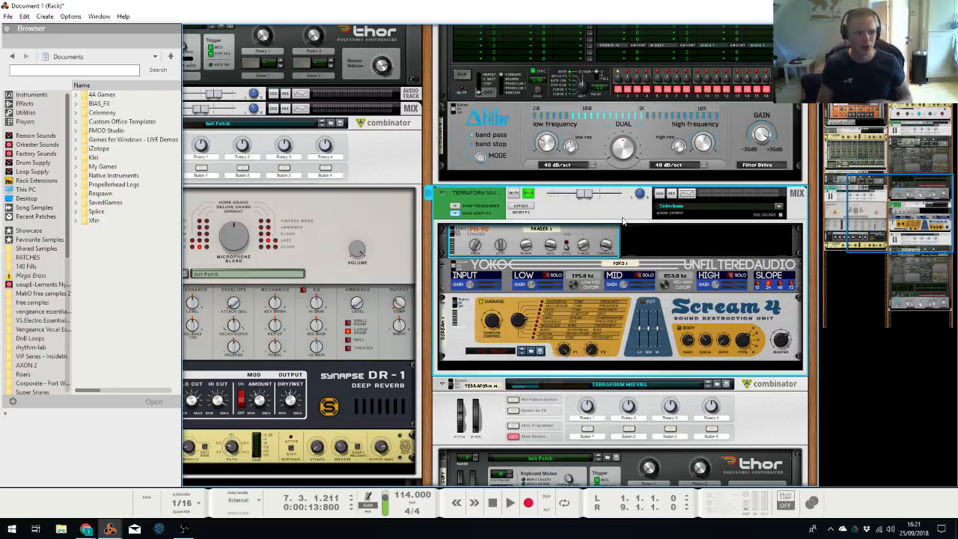
Play the unsoloed mix from bar 1 and rebalance the Combinator 2 and Combinator 1 faders in the mixer
key("alt+Tab")
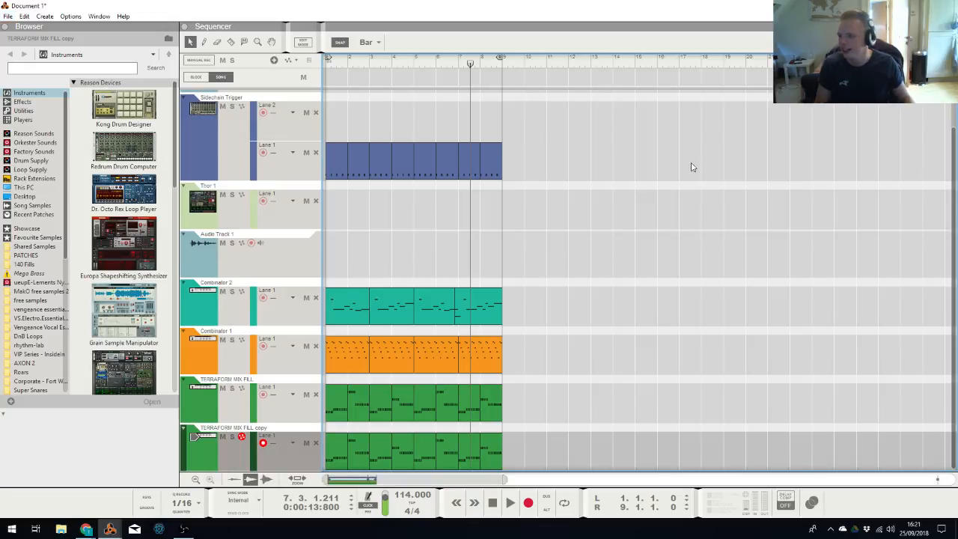
left_click_drag(467, 63, 145, 294)
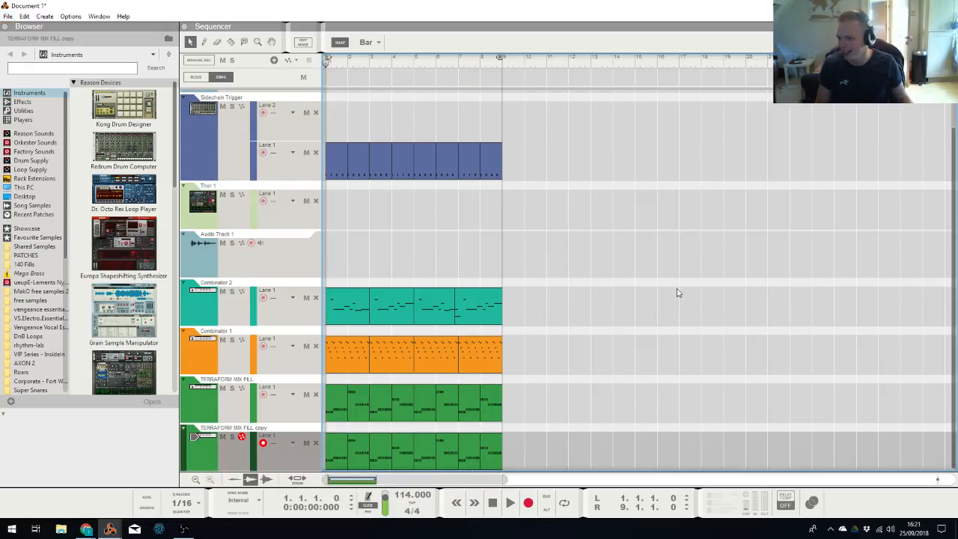
key("alt+Tab")
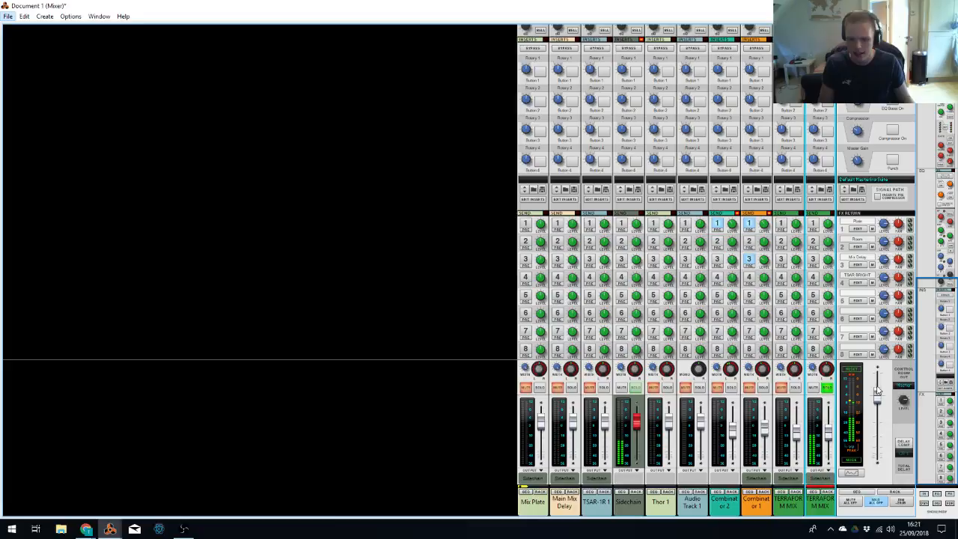
mouse_move(828, 427)
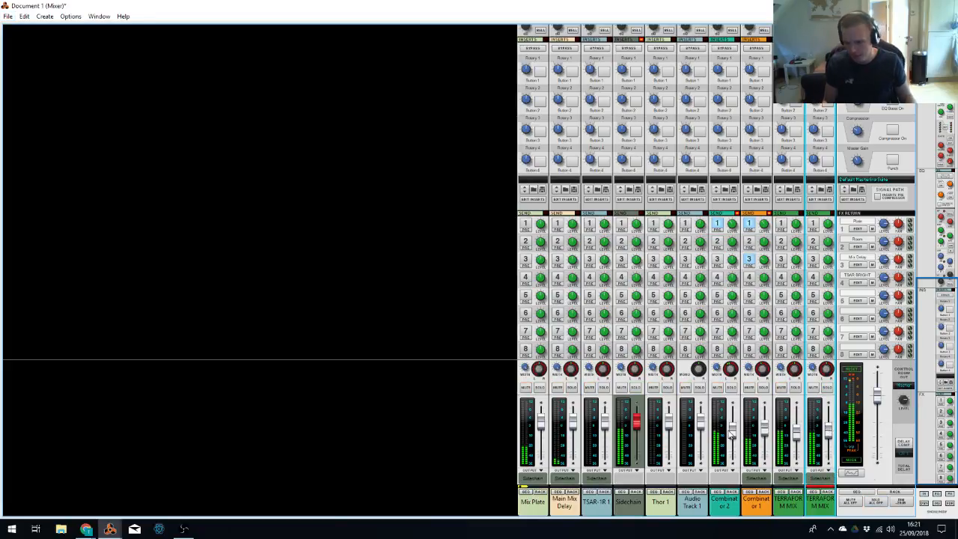
left_click_drag(730, 430, 764, 421)
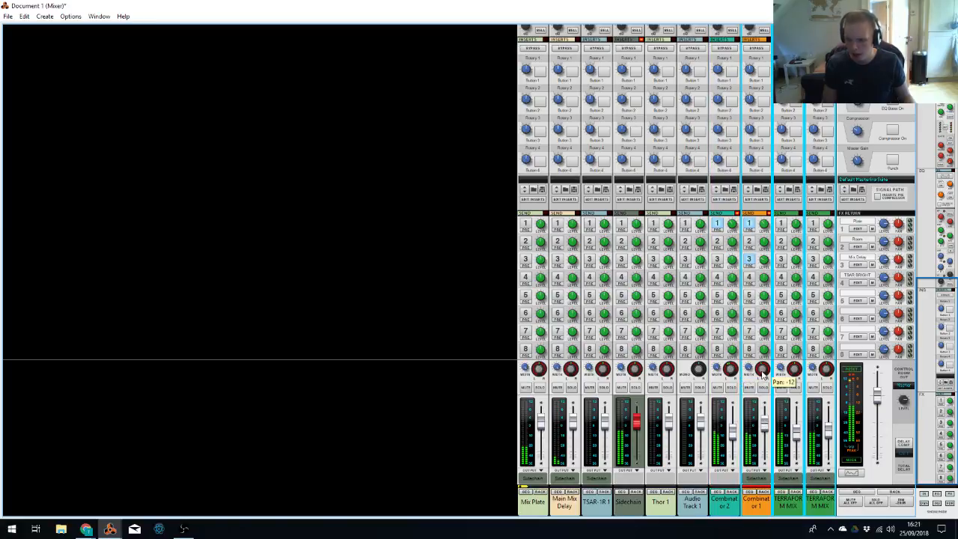
In the last Combinator 2 clip, raise three consecutive notes around bar 8, moving the one at 8.2.1 up to F5
key("alt+Tab")
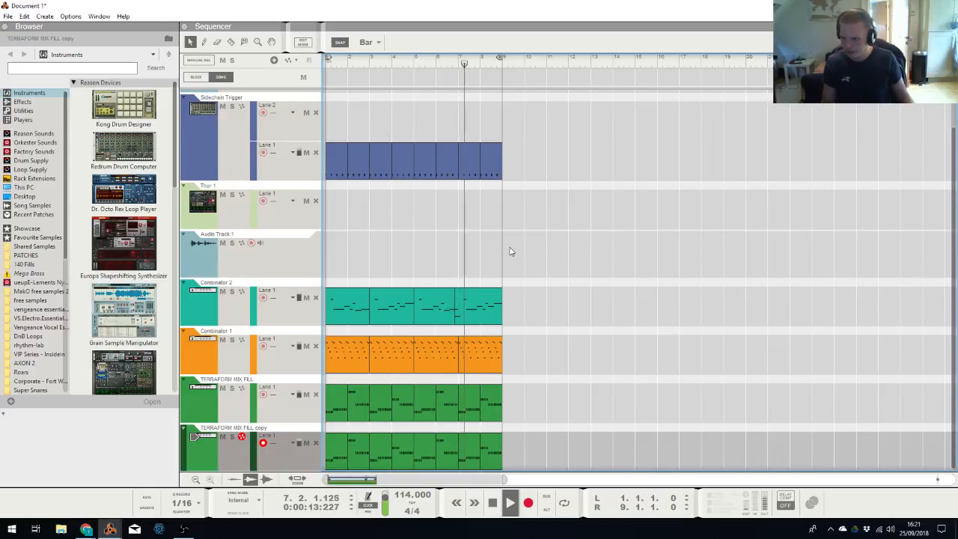
key("space")
double_click(487, 304)
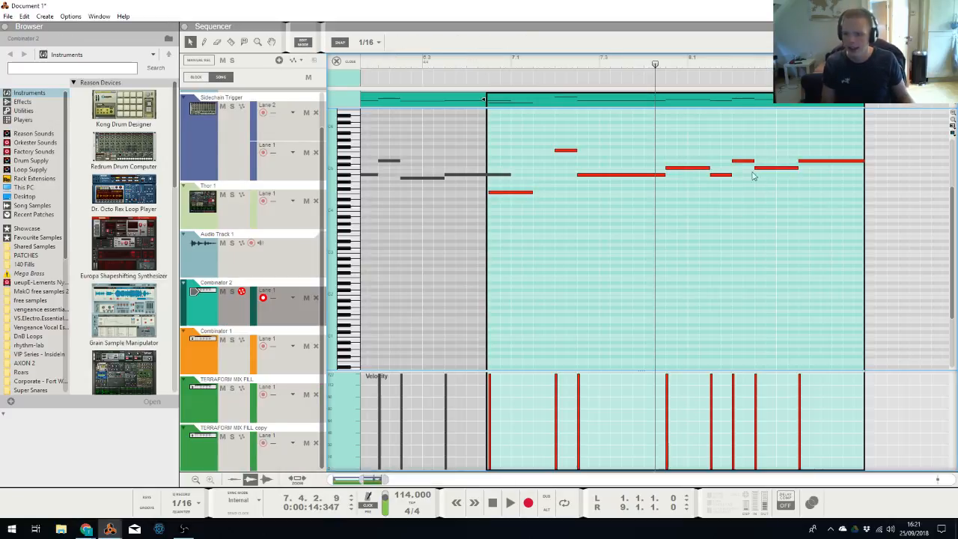
scroll(655, 209, "up", 3)
left_click_drag(683, 253, 685, 218)
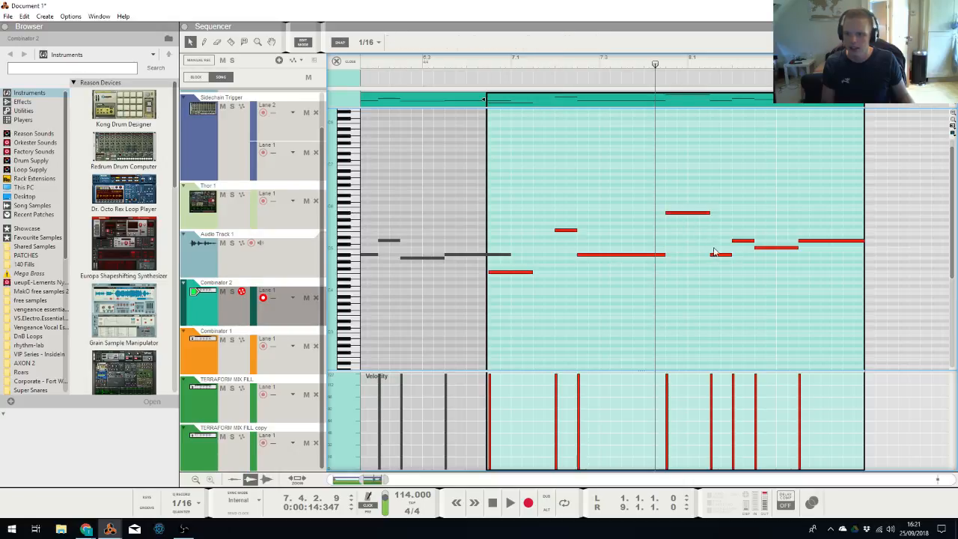
left_click_drag(720, 256, 748, 233)
left_click(748, 243)
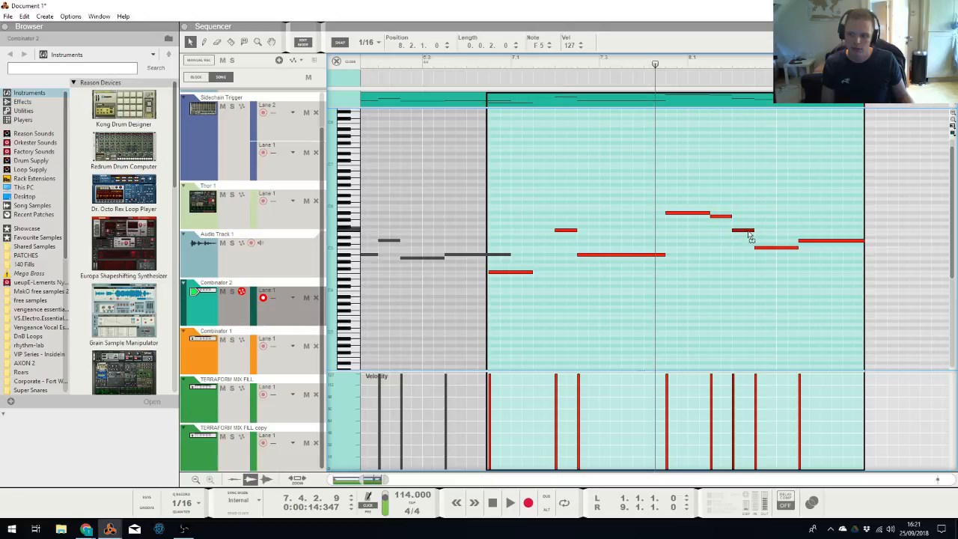
Shorten the clip's final note and place a one-beat copy at 8.4.3 on A#4
left_click(778, 249)
left_click(822, 243)
mouse_move(866, 241)
left_mouse_down()
mouse_move(833, 241)
mouse_move(876, 256)
left_mouse_up()
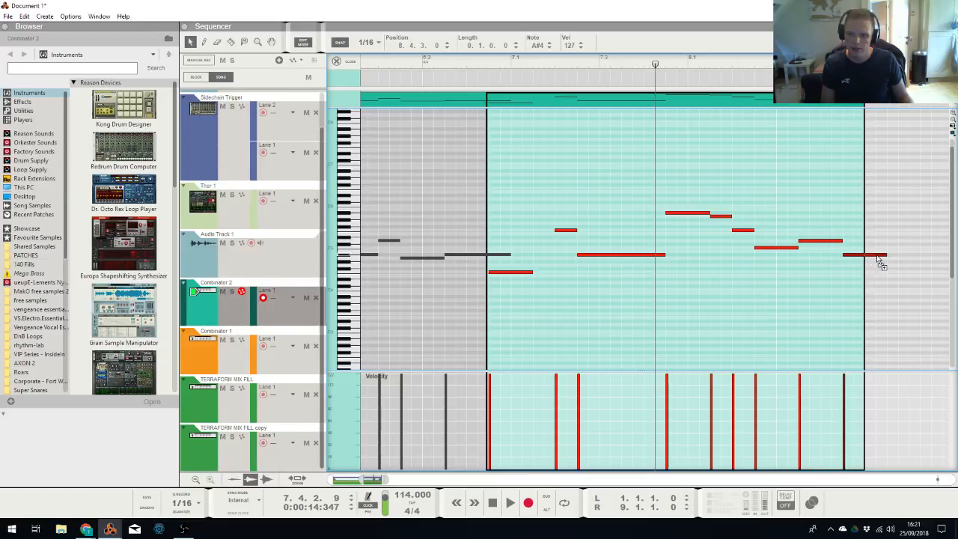
Play the edited Combinator 2 melody from around bar 6, and return to the start of the arrangement
left_click_drag(523, 65, 345, 68)
key("space")
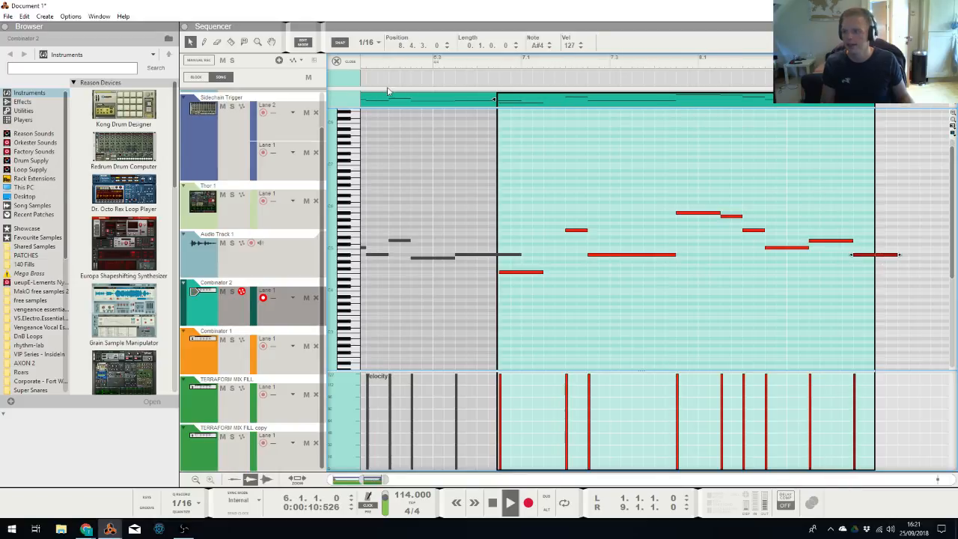
left_click(338, 62)
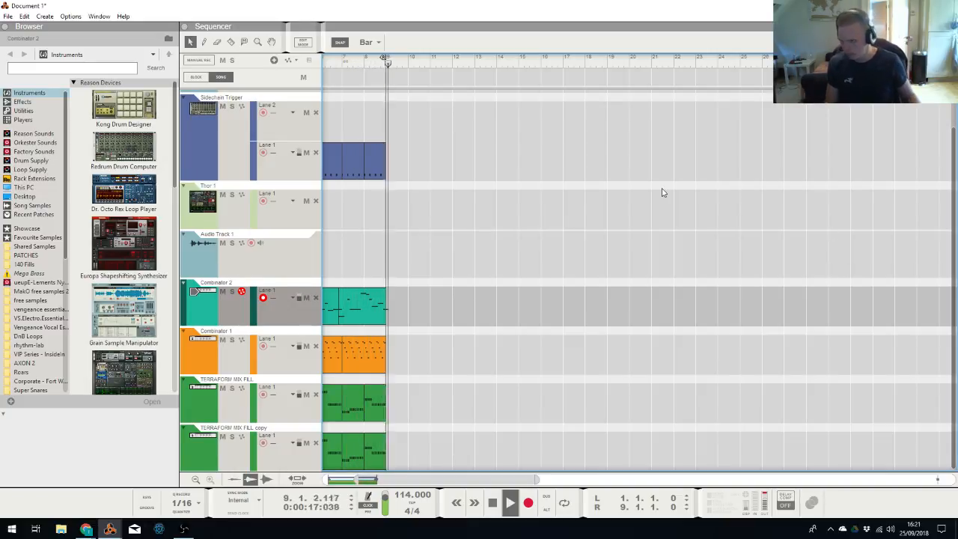
left_click_drag(359, 480, 326, 480)
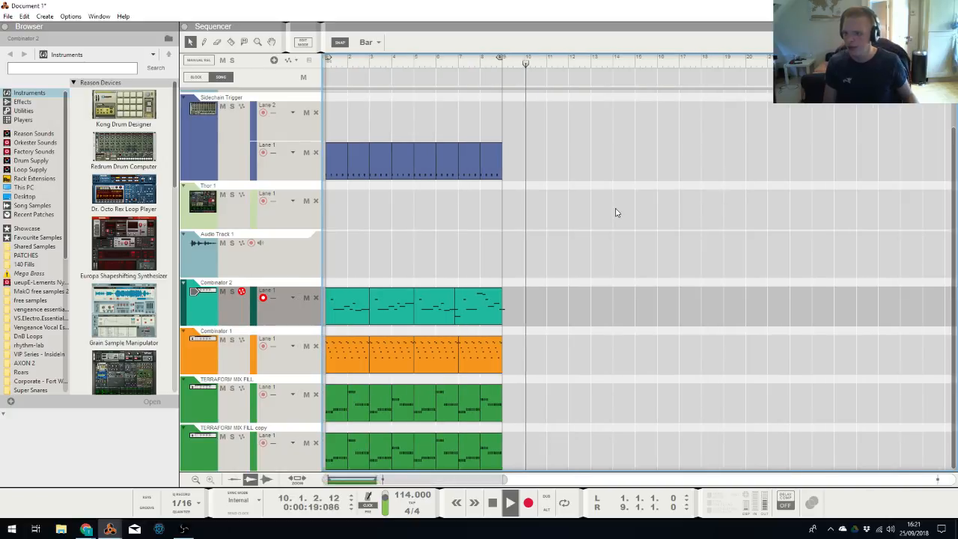
key("space")
key("KP_0")
key("KP_0")
key("KP_0")
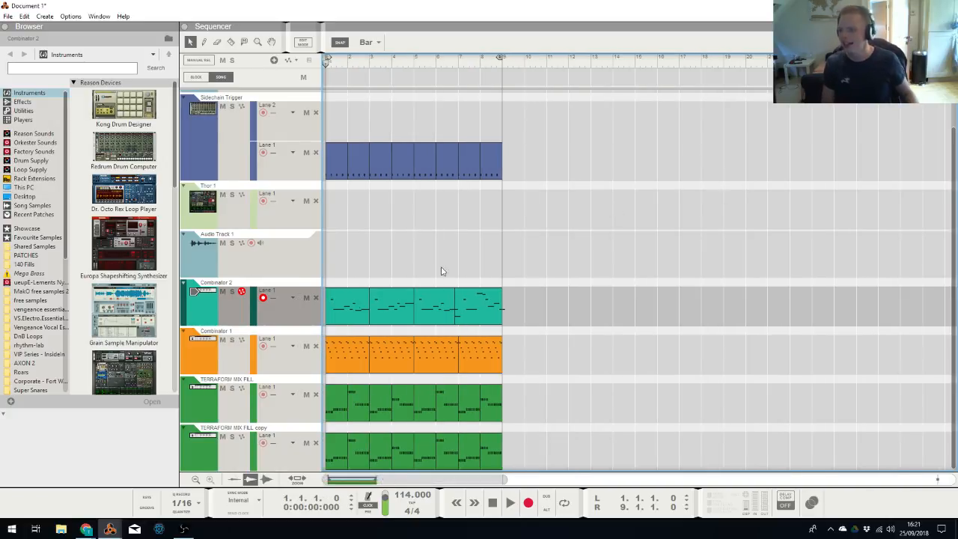
Create an eight-bar block starting at bar 1 and name it Drop
left_click(421, 240)
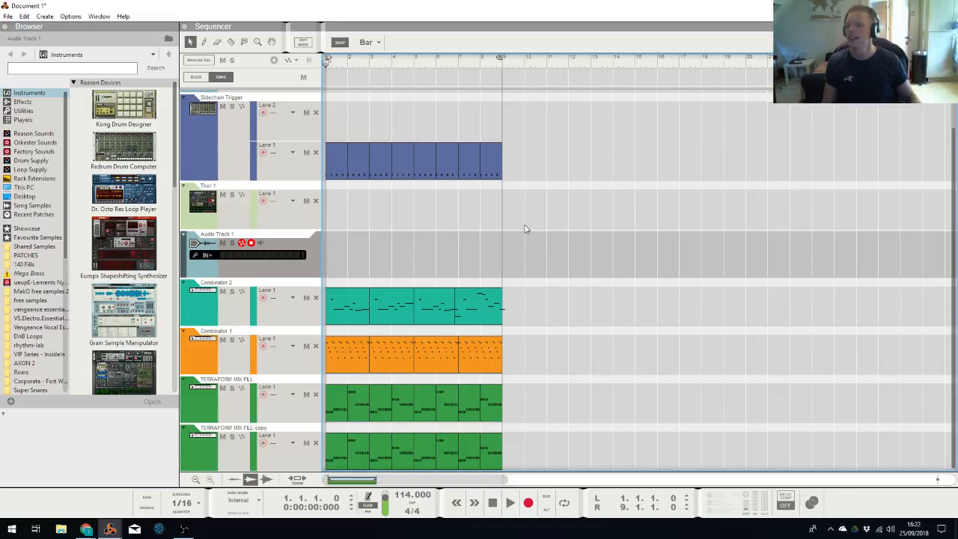
left_click_drag(328, 76, 501, 76)
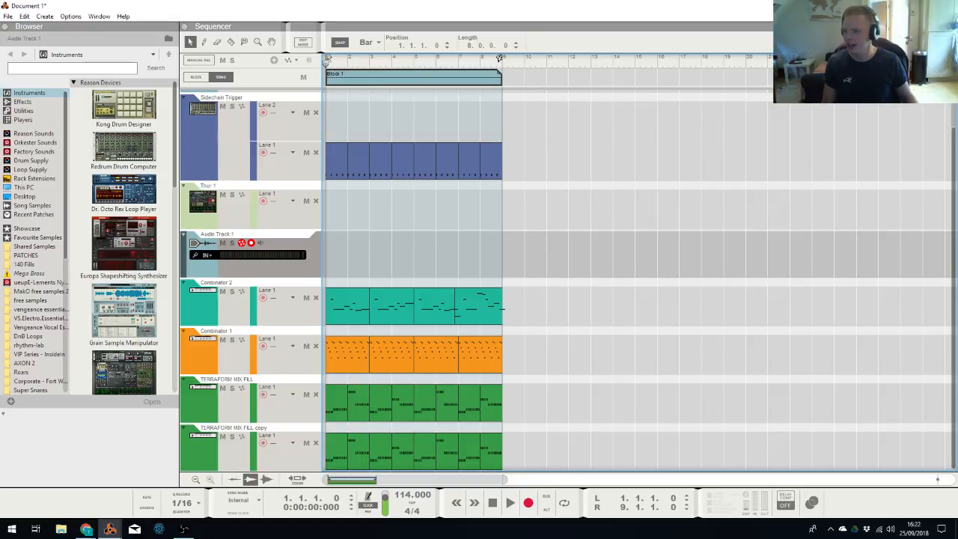
left_click(335, 76)
left_click(538, 91)
left_click(538, 91)
left_click(426, 81)
double_click(334, 77)
double_click(334, 79)
type("Drop")
key("Return")
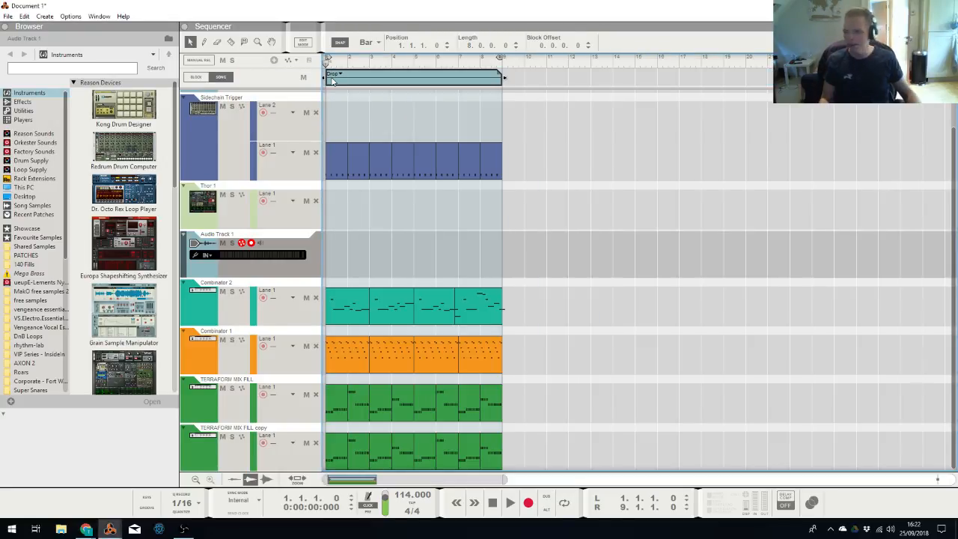
left_click(635, 261)
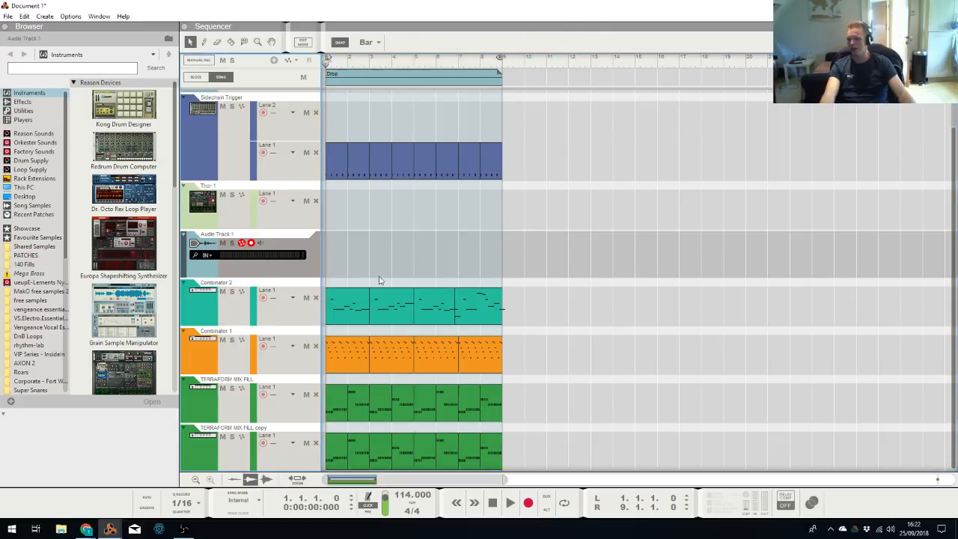
key("alt+Tab")
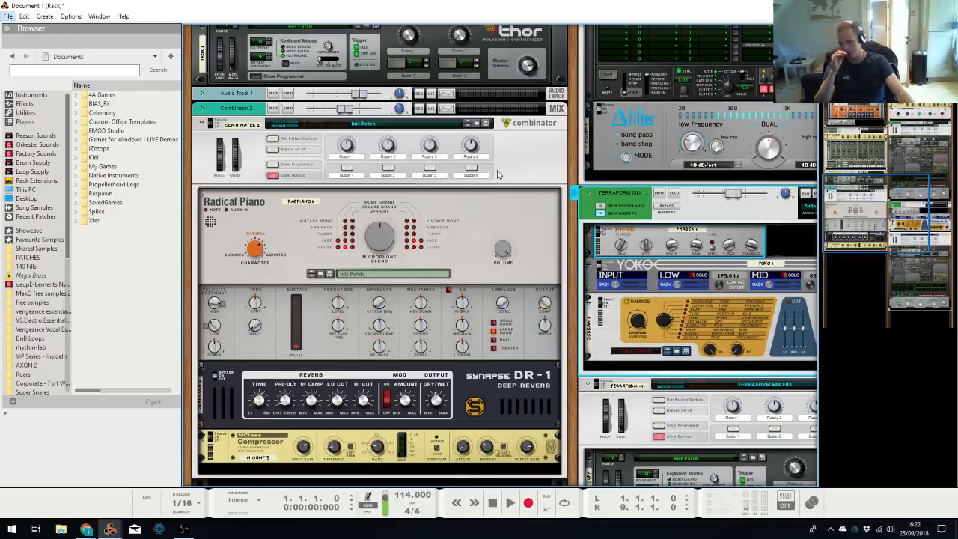
left_click_drag(883, 208, 850, 299)
scroll(368, 238, "up", 3)
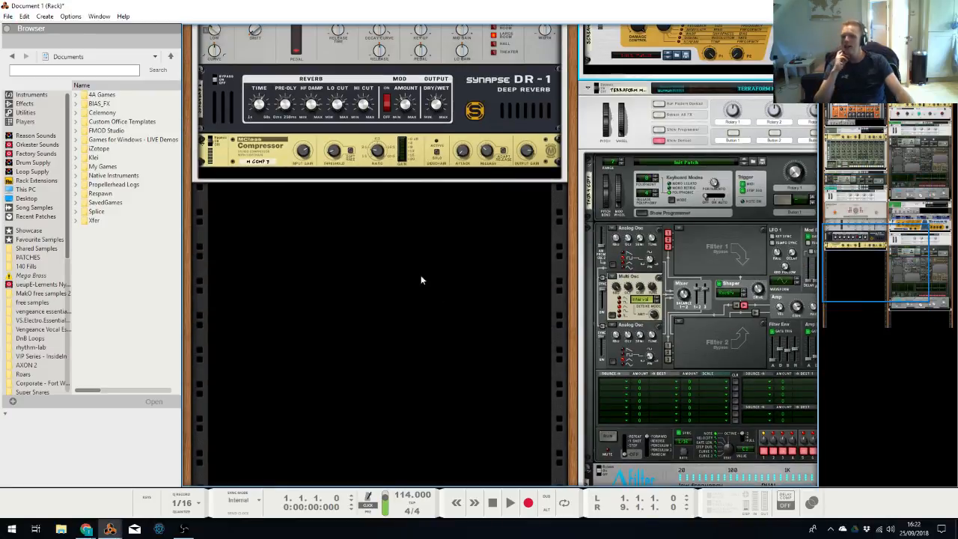
key("alt+Tab")
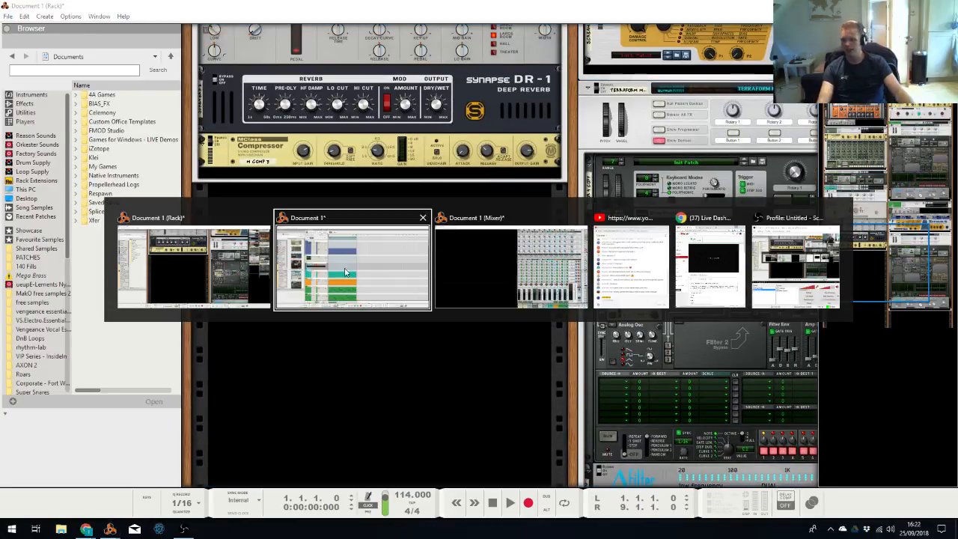
key("alt+Tab")
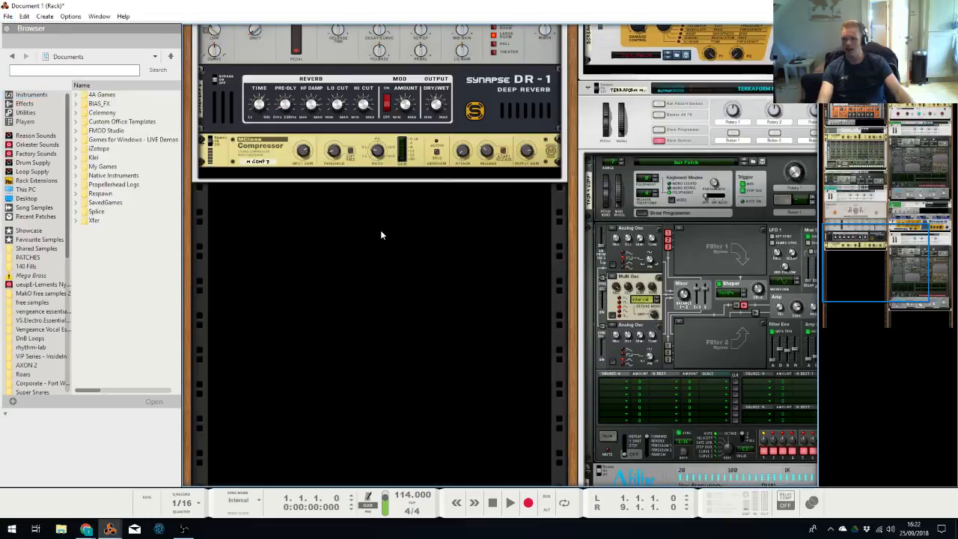
key("alt+Tab")
left_click(286, 257)
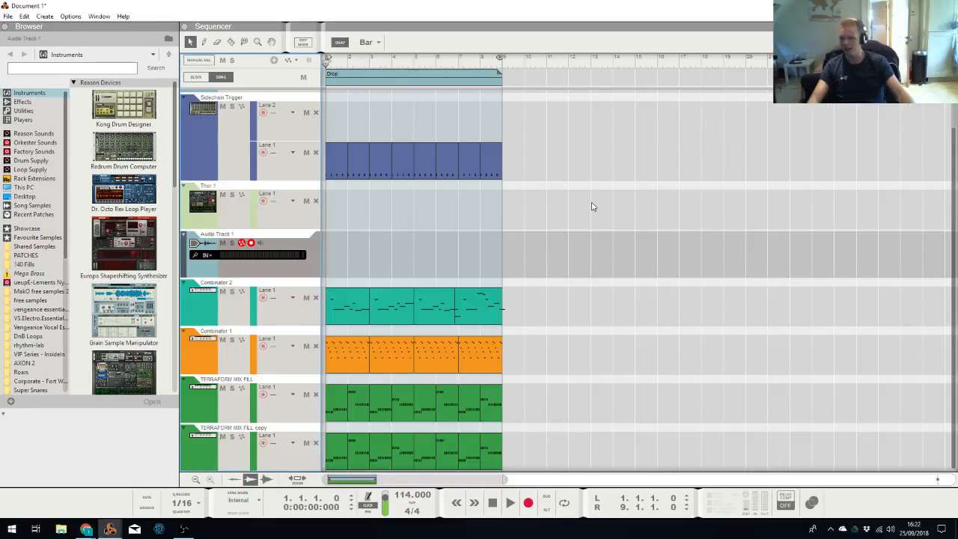
Start an audio file import and look through the Desktop, Anki, PATCHES and Favourite Samples locations for drum samples
key("ctrl+shift+i")
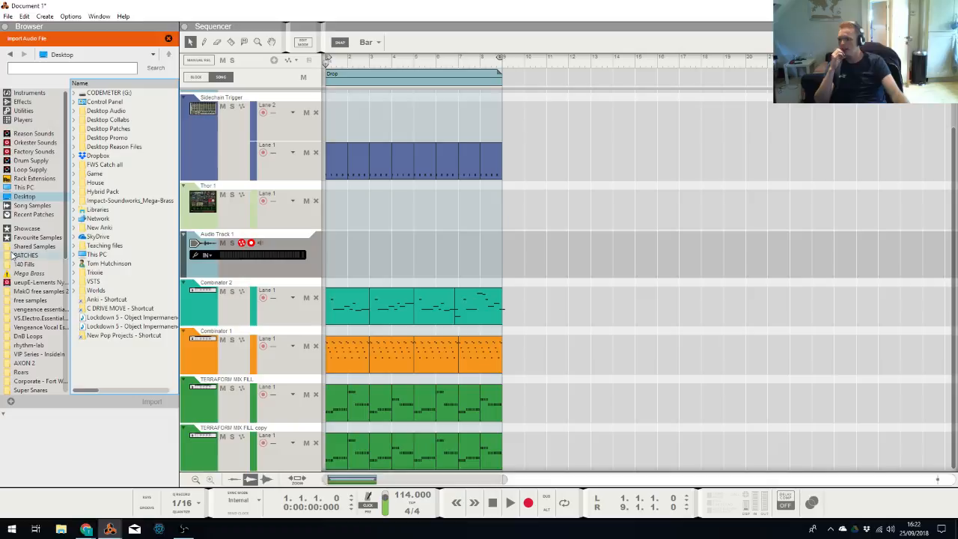
left_click(23, 199)
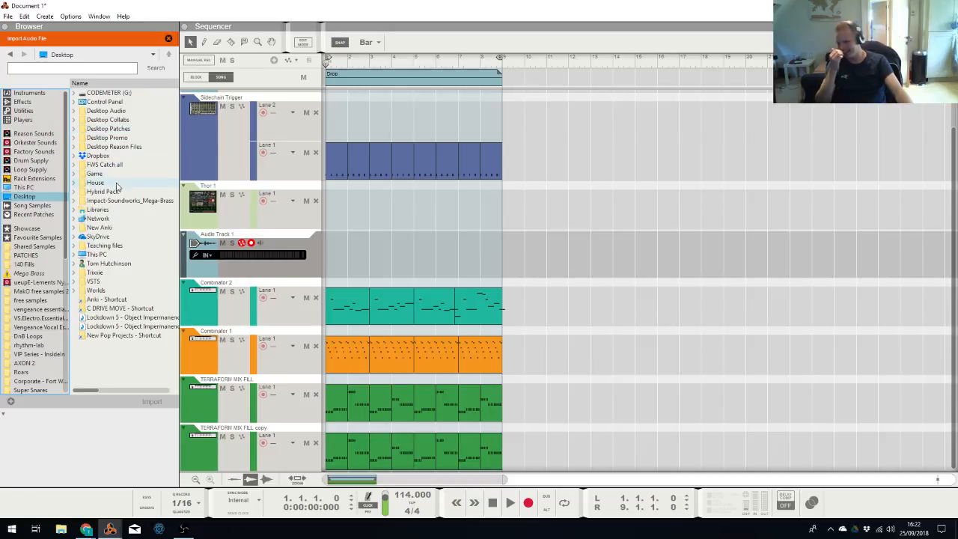
left_click(112, 300)
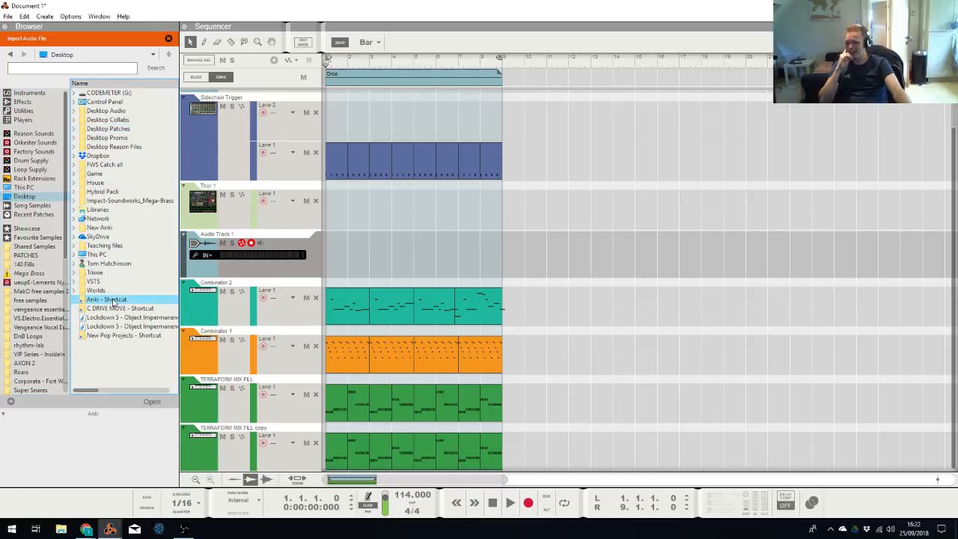
double_click(112, 300)
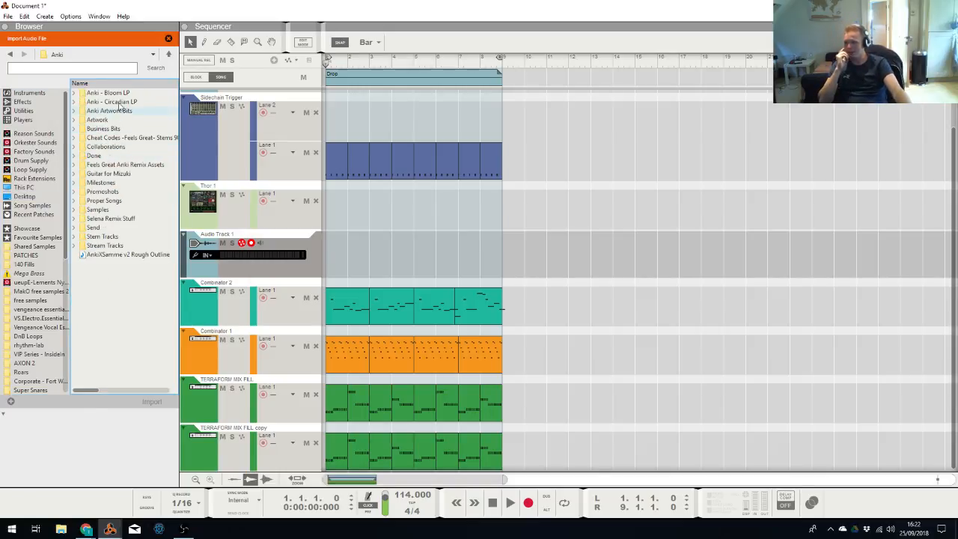
left_click(168, 54)
left_click(30, 255)
left_click(59, 237)
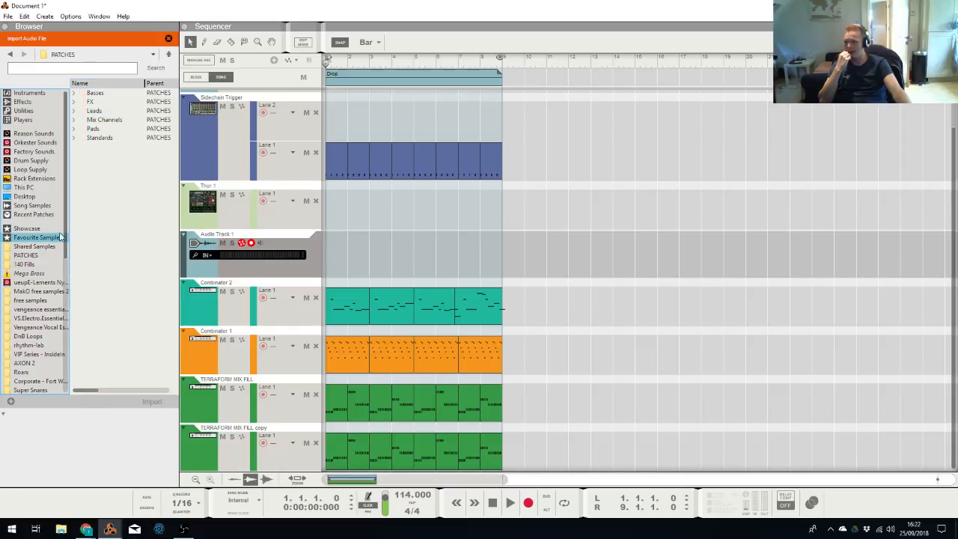
scroll(43, 277, "down", 9)
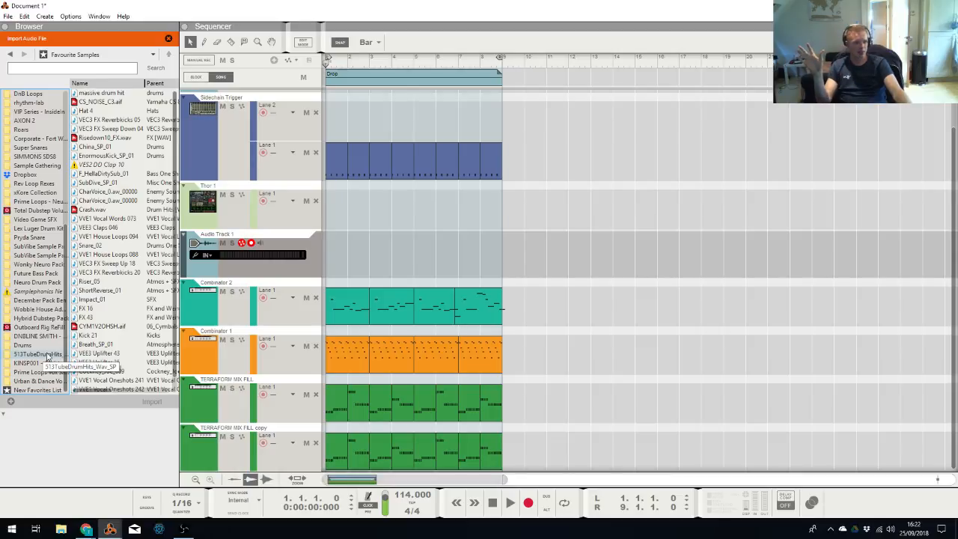
Place Kick_01 from the Hybrid Dubstep Pack's Drum One Shots folder at bar 1 of Audio Track 1
left_click(44, 317)
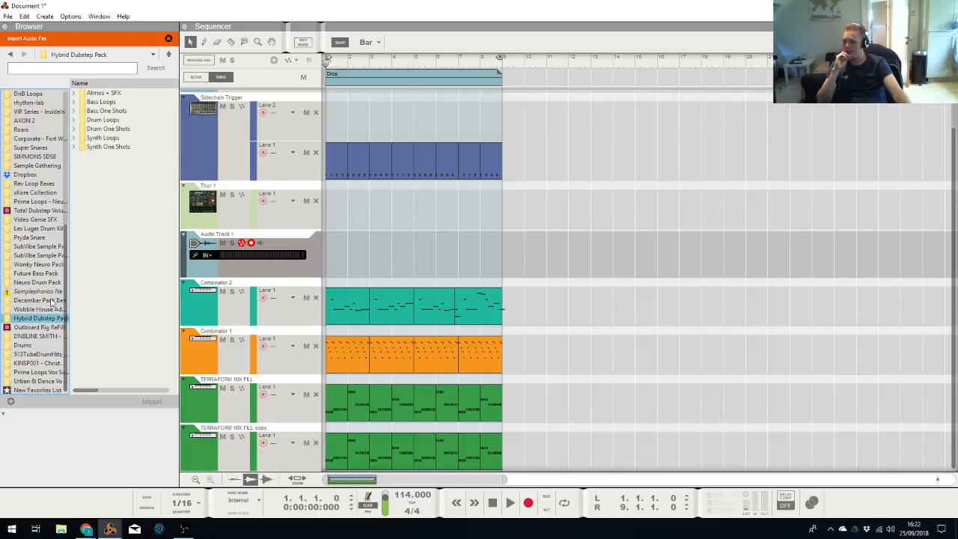
double_click(112, 129)
left_click(114, 193)
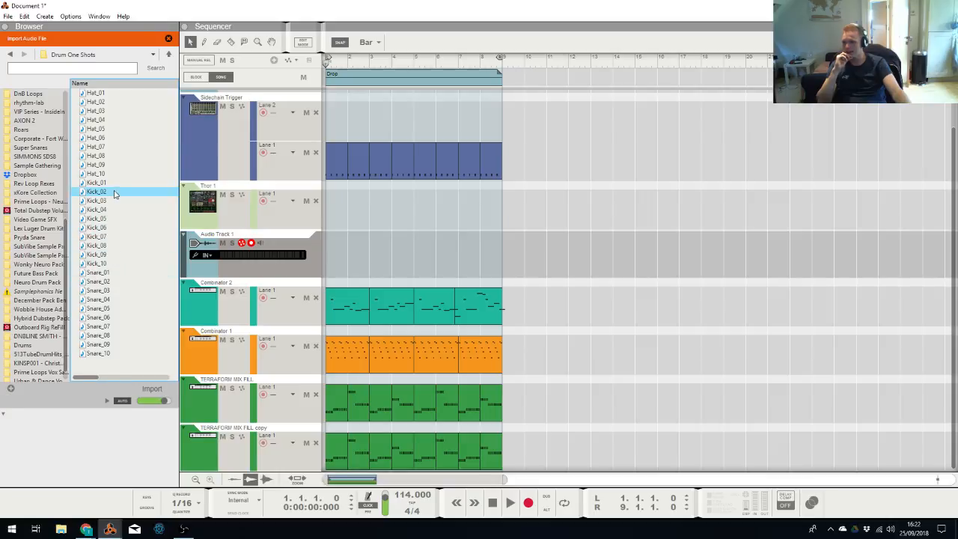
left_click(116, 184)
left_click_drag(96, 184, 326, 252)
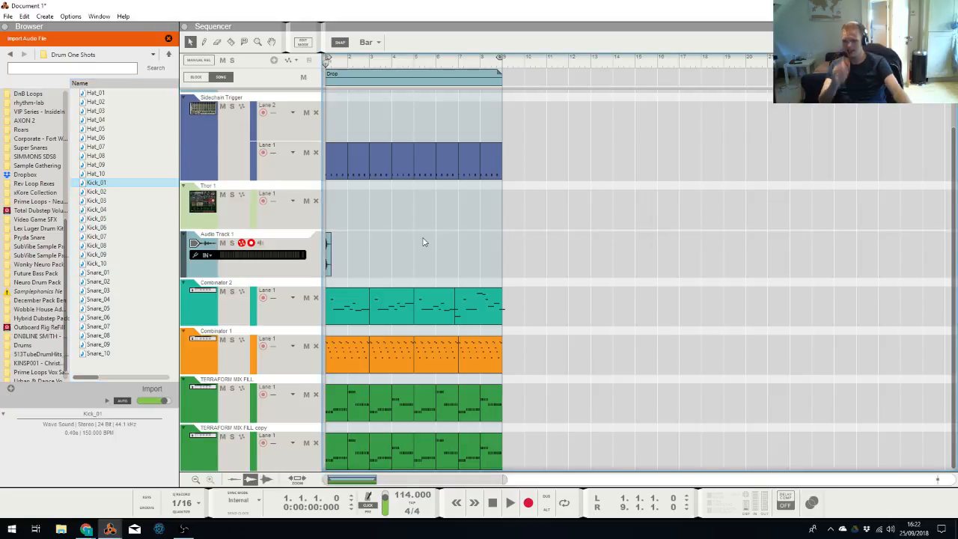
Set the sequencer's snap value to 1/4
key("h")
key("h")
key("h")
key("h")
key("h")
key("h")
key("h")
key("h")
key("h")
key("h")
key("h")
key("h")
key("h")
key("h")
key("h")
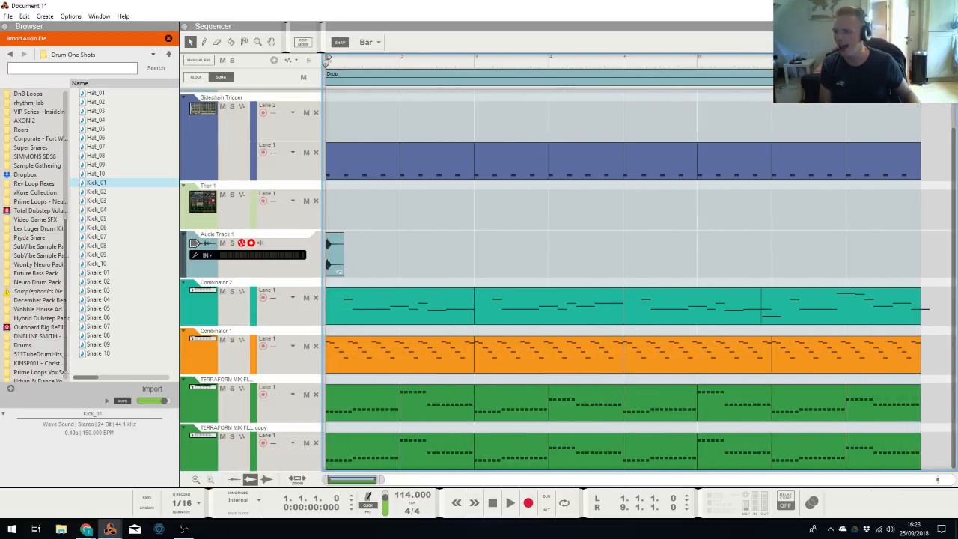
left_click(370, 42)
left_click(366, 74)
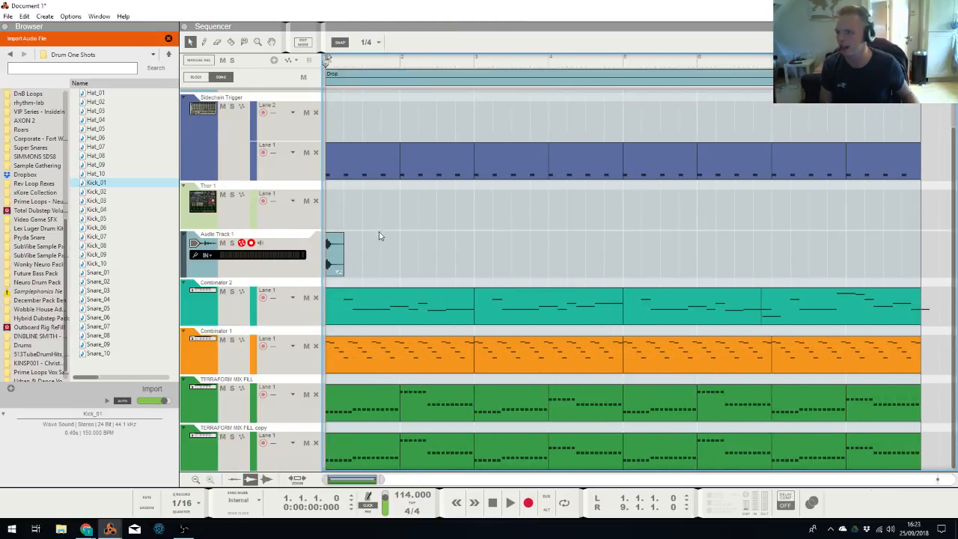
Set the kick clip's stretch and transpose type to Allround
left_click(343, 255)
right_click(337, 254)
mouse_move(411, 337)
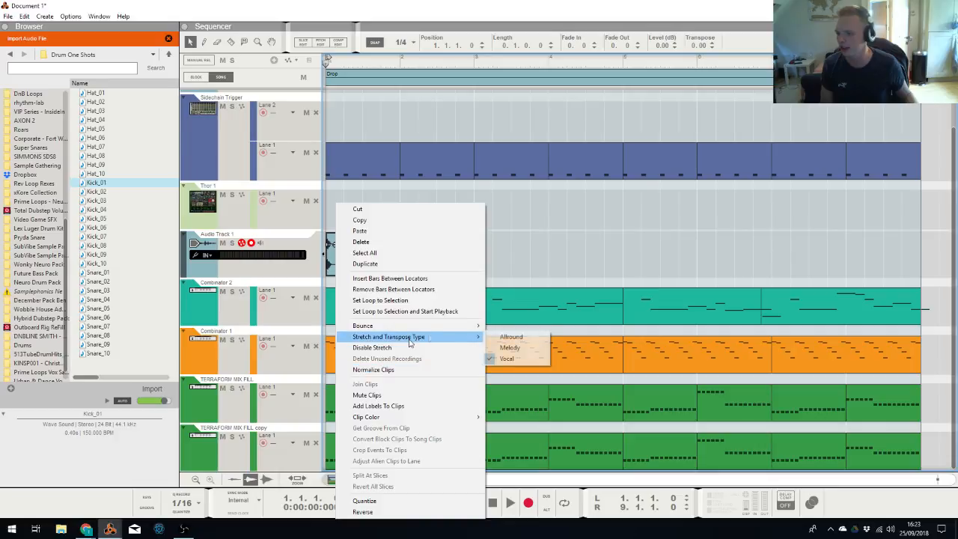
left_click(547, 337)
left_click_drag(389, 230, 334, 264)
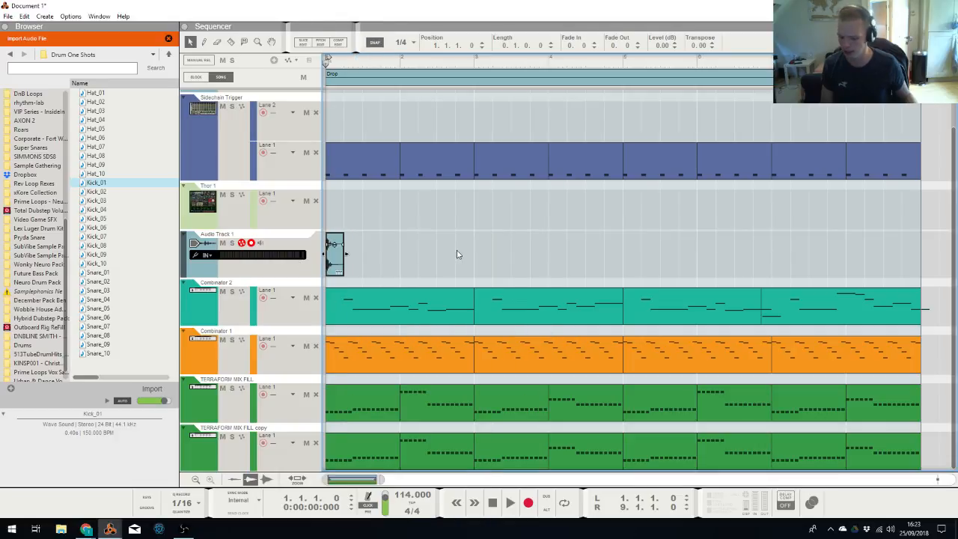
Repeat the kick clip on every beat of Audio Track 1 through the end of bar 8, and return to the song start
key("ctrl+x")
key("ctrl+v")
key("ctrl+v")
key("ctrl+v")
key("ctrl+v")
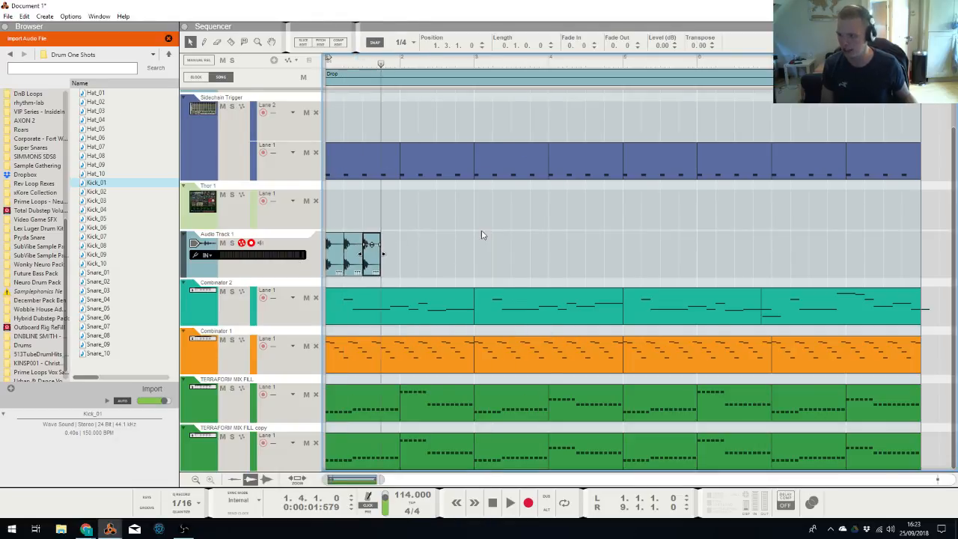
key("ctrl+v")
key("ctrl+v")
key("ctrl+v")
key("ctrl+v")
key("ctrl+v")
key("ctrl+v")
key("ctrl+v")
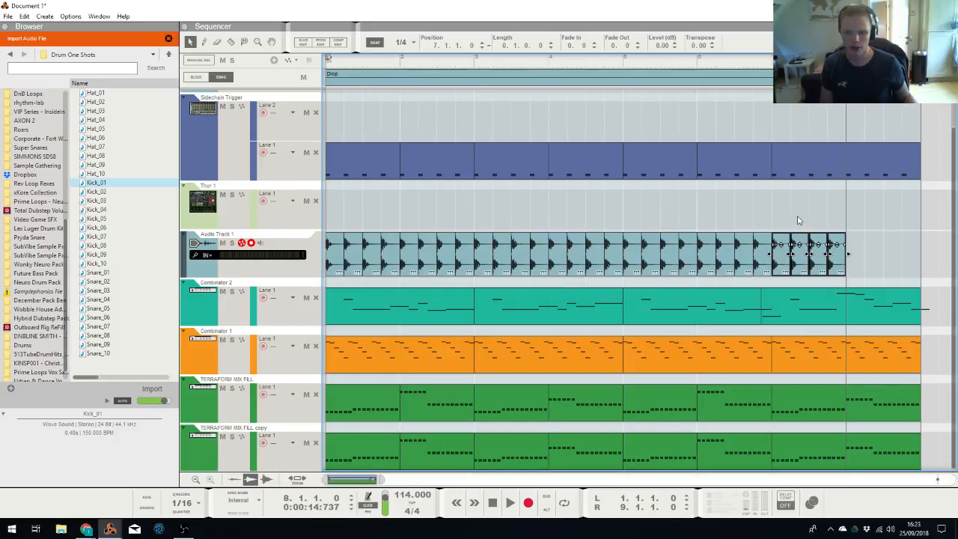
key("shift+Return")
key("shift+Return")
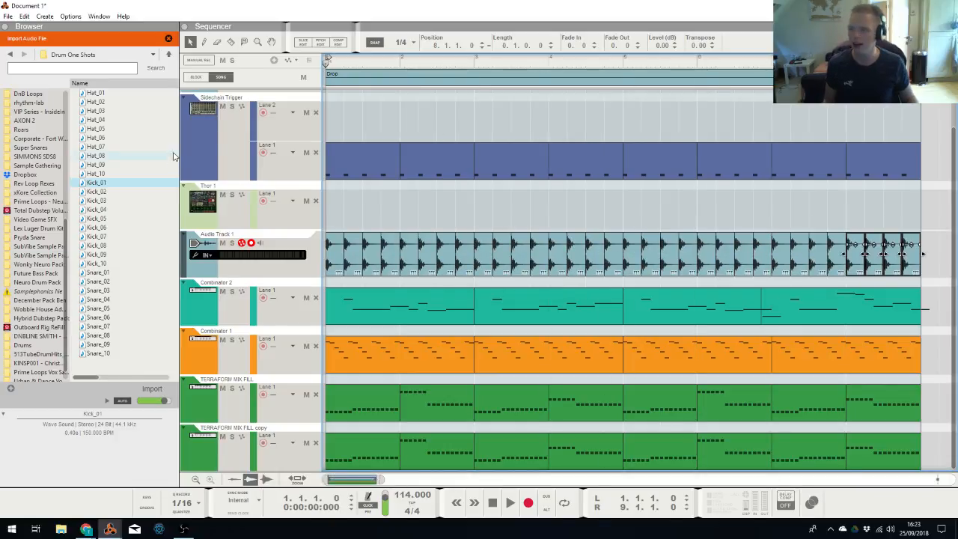
left_click(590, 216)
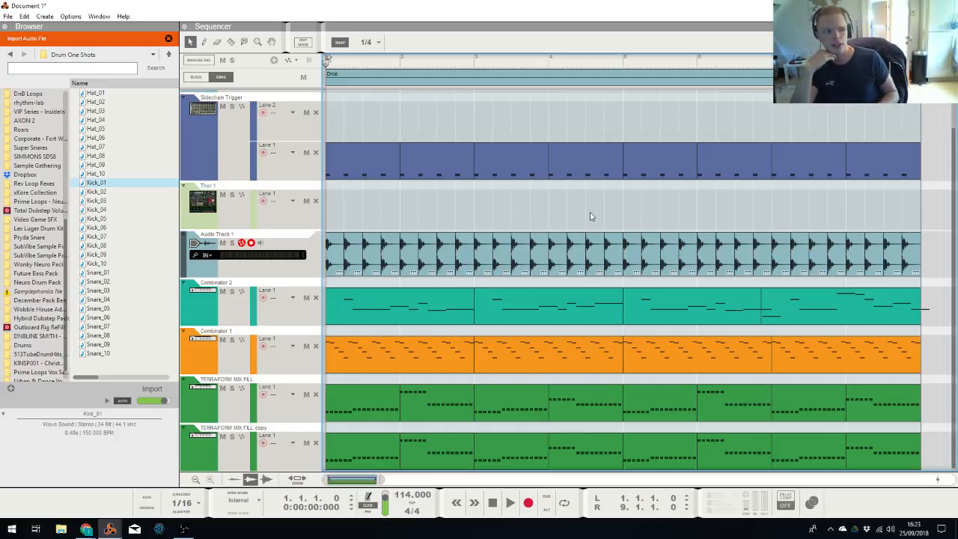
Play the song, add a DCAM ChanComp compressor to Audio Track 1's rack device and load its PunchyKick patch
key("space")
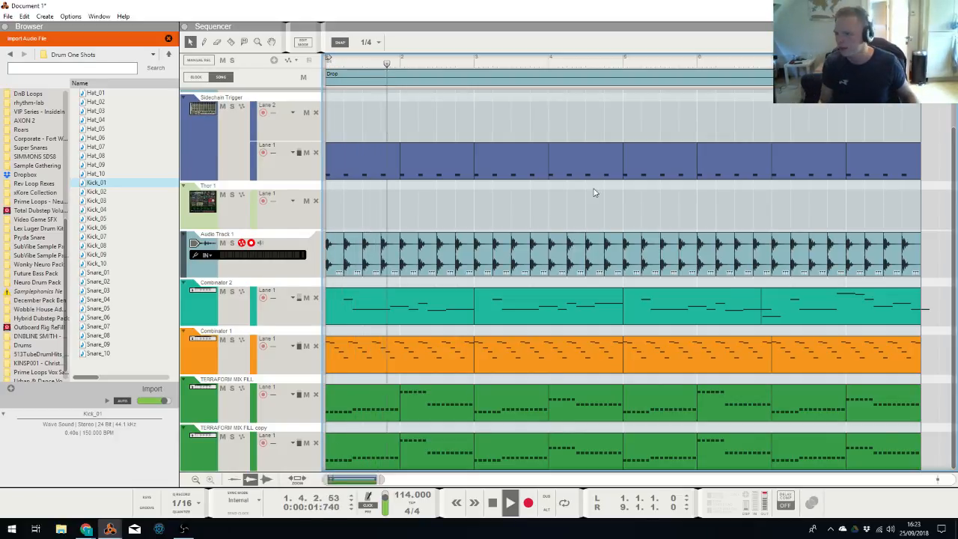
key("alt+Tab")
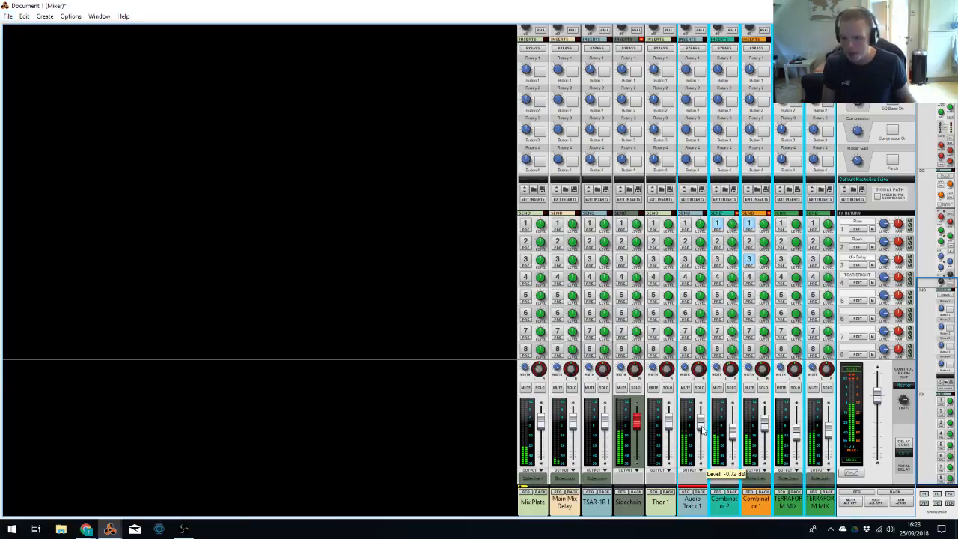
left_click(698, 491)
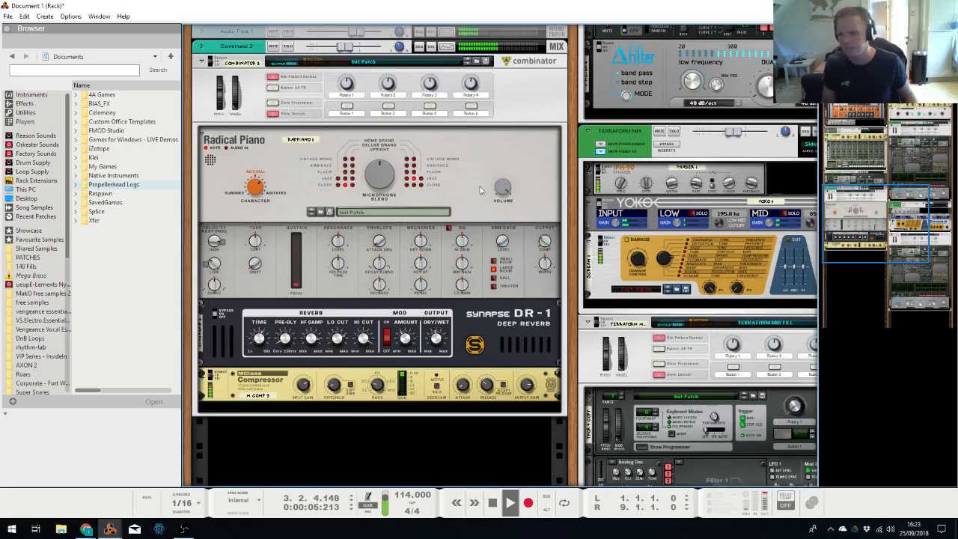
left_click(202, 32)
left_click(214, 51)
right_click(226, 65)
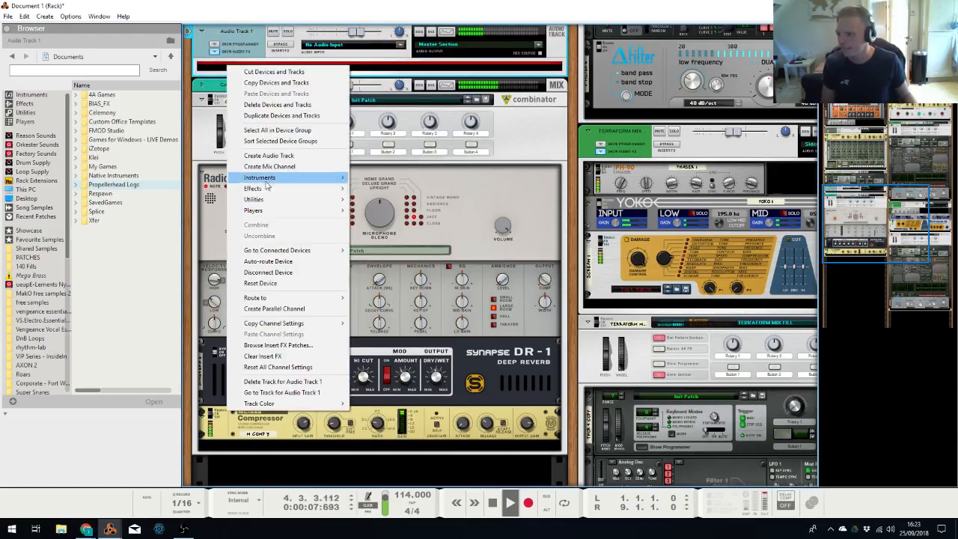
mouse_move(267, 188)
mouse_move(419, 258)
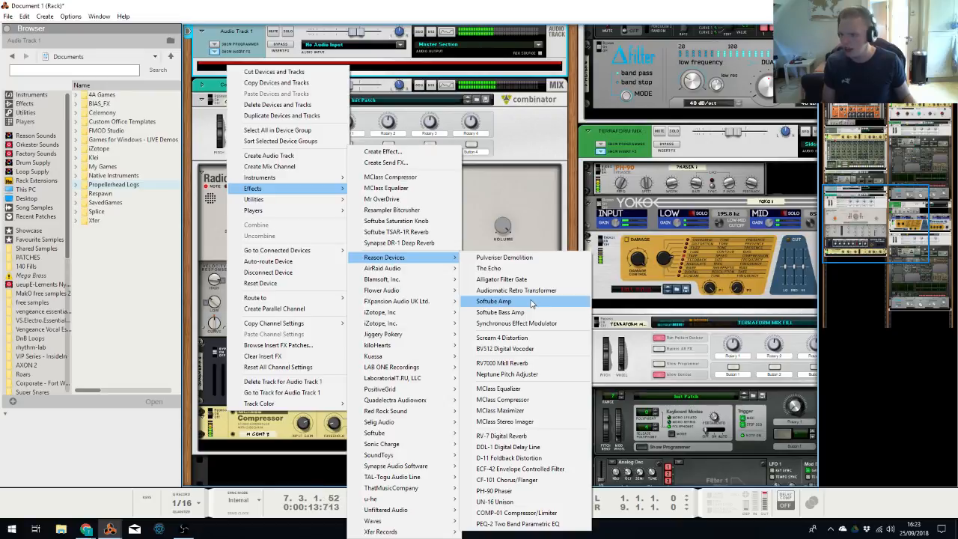
mouse_move(414, 302)
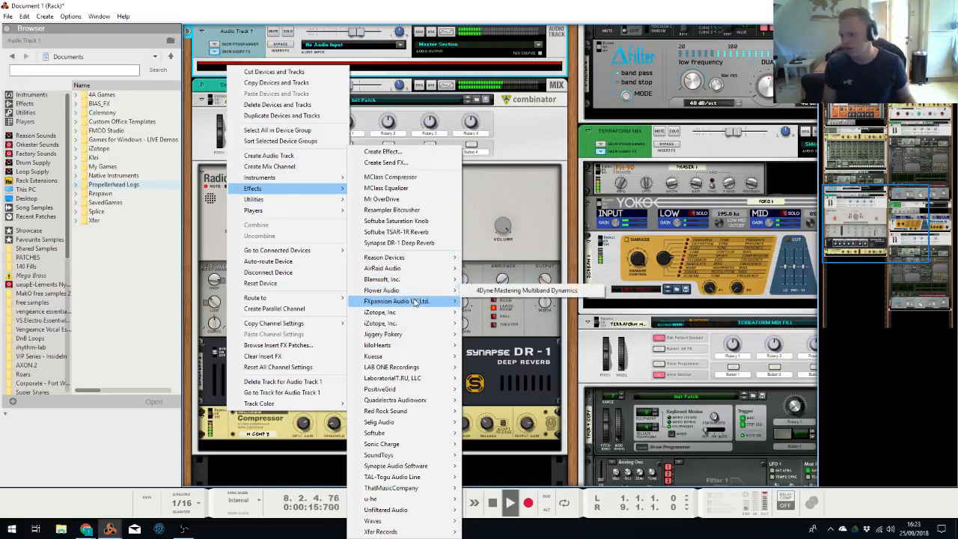
left_click(508, 312)
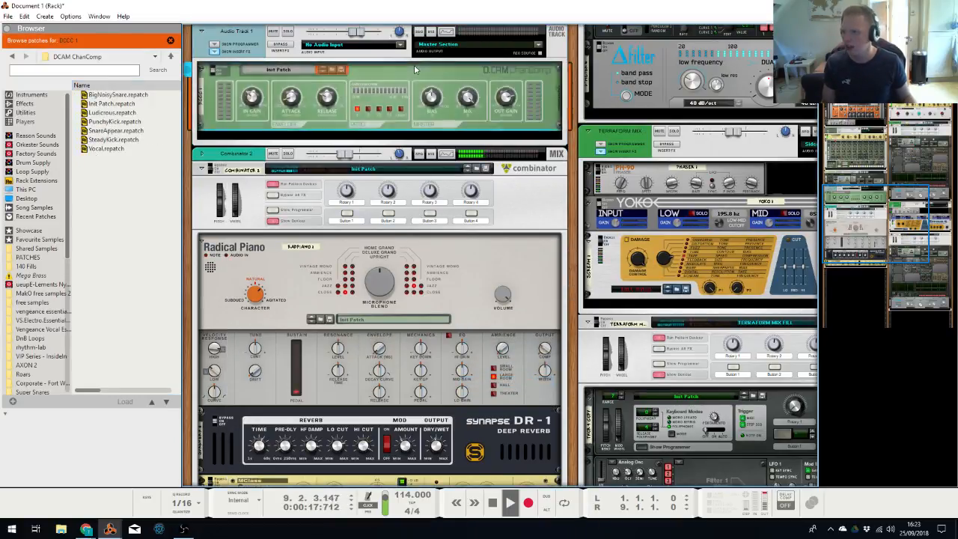
left_click(134, 121)
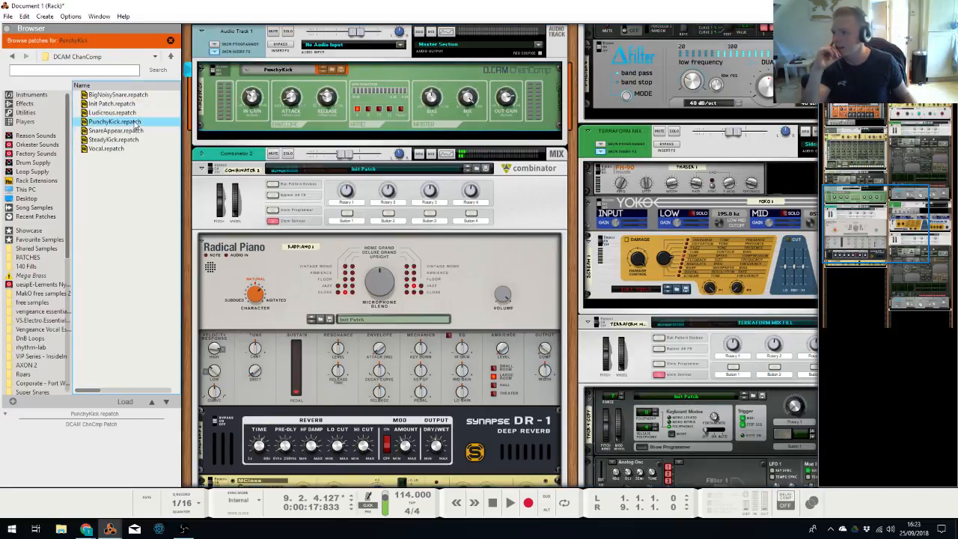
left_click(364, 152)
Add an MClass Equalizer after the ChanComp on Audio Track 1, boosting Parametric 1 by 9.1 dB at the low end
right_click(450, 74)
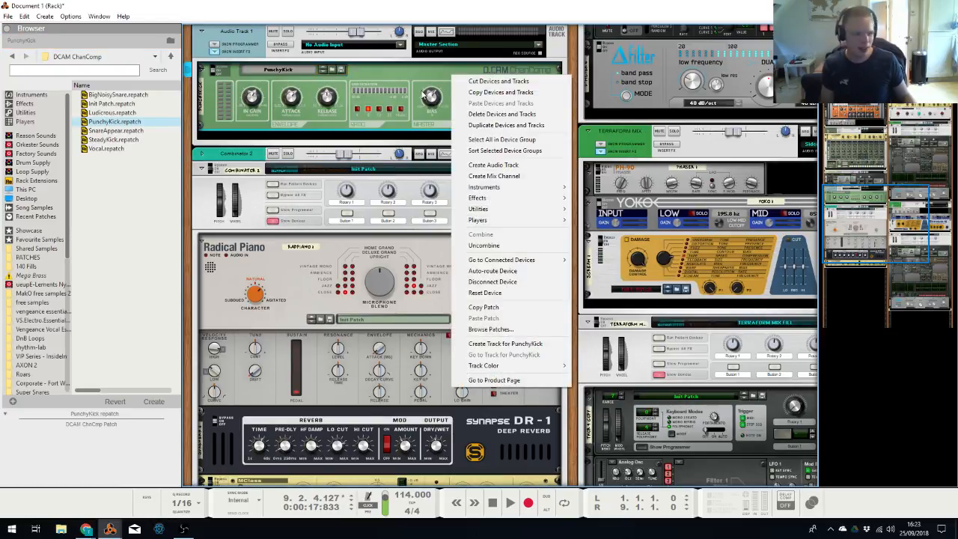
mouse_move(516, 197)
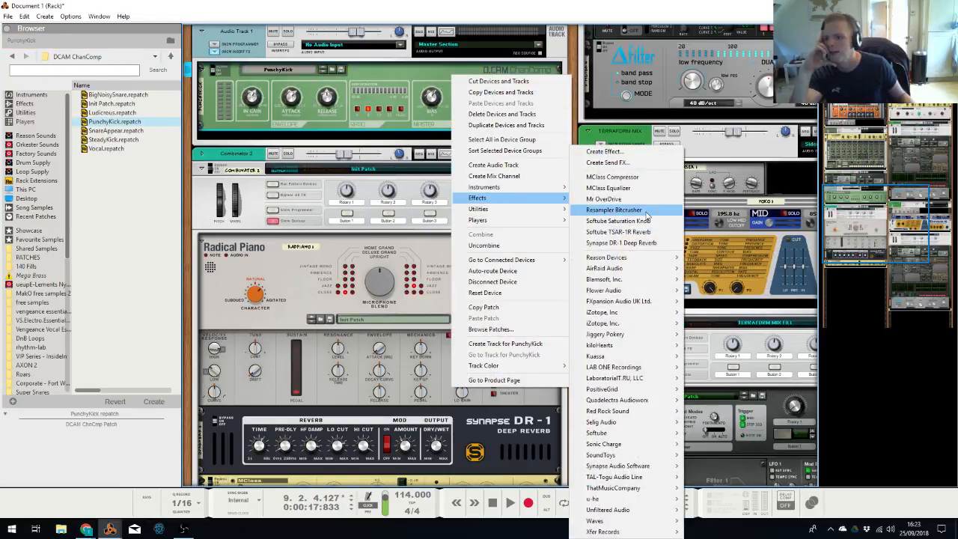
left_click(620, 190)
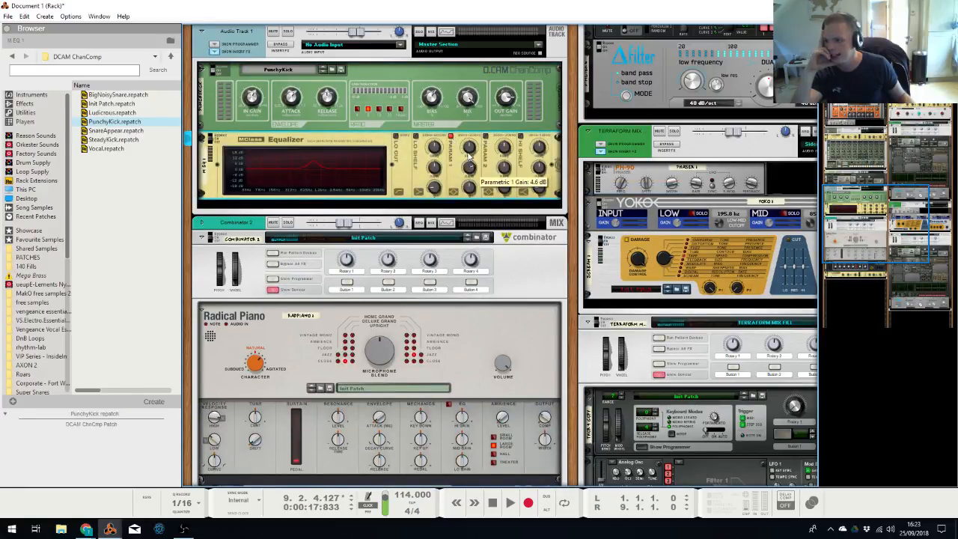
scroll(469, 169, "down", 5)
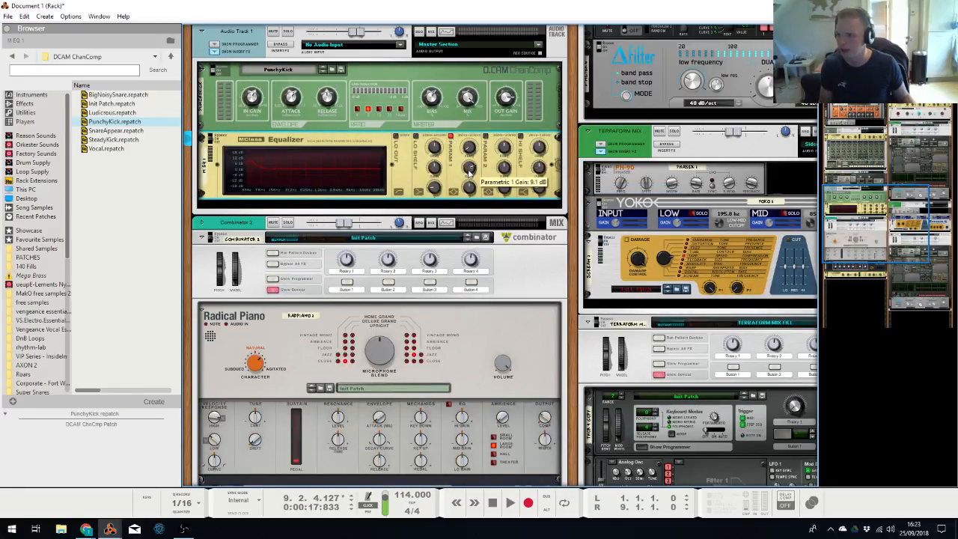
Enable the equalizer's Parametric 2 band, tune it to the low mids, and cut its gain and adjust its Q during playback
left_click(484, 136)
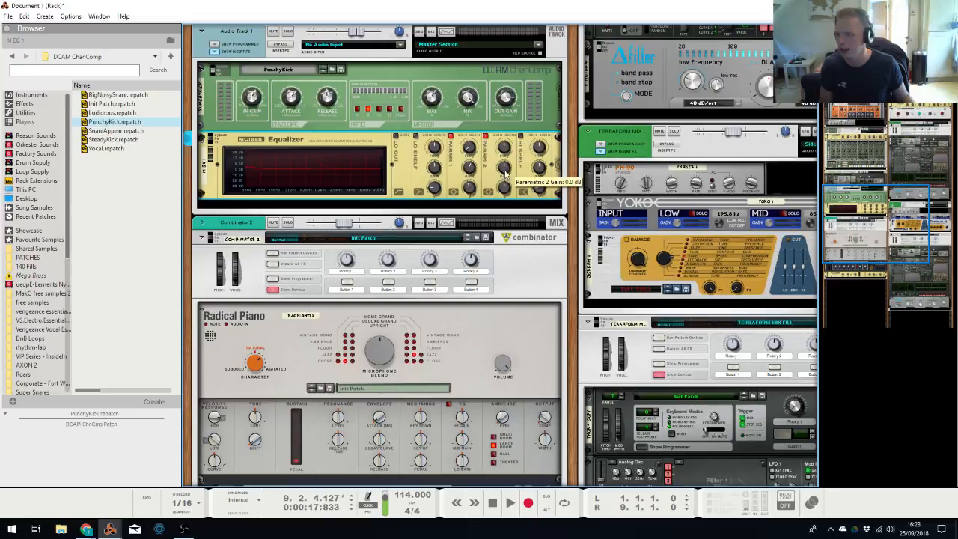
left_click_drag(502, 154, 511, 247)
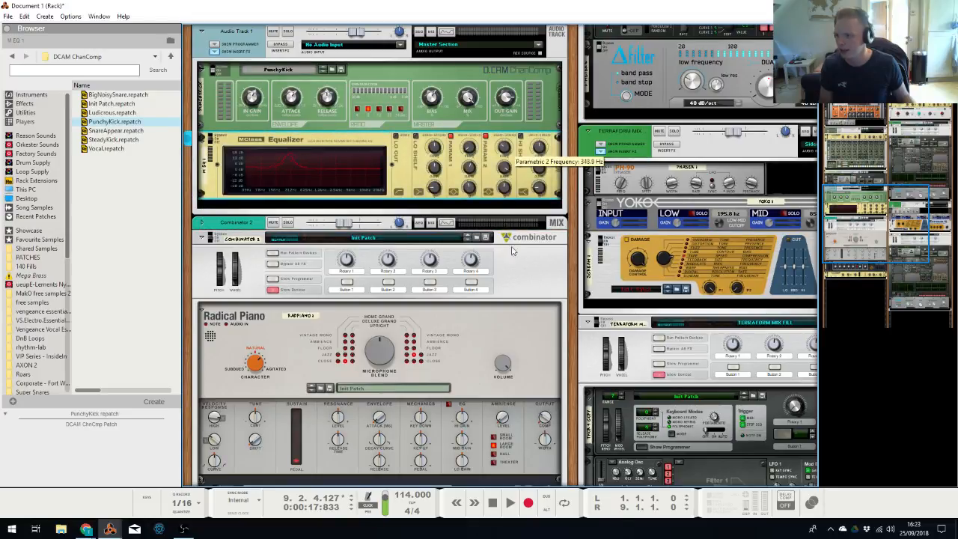
key("space")
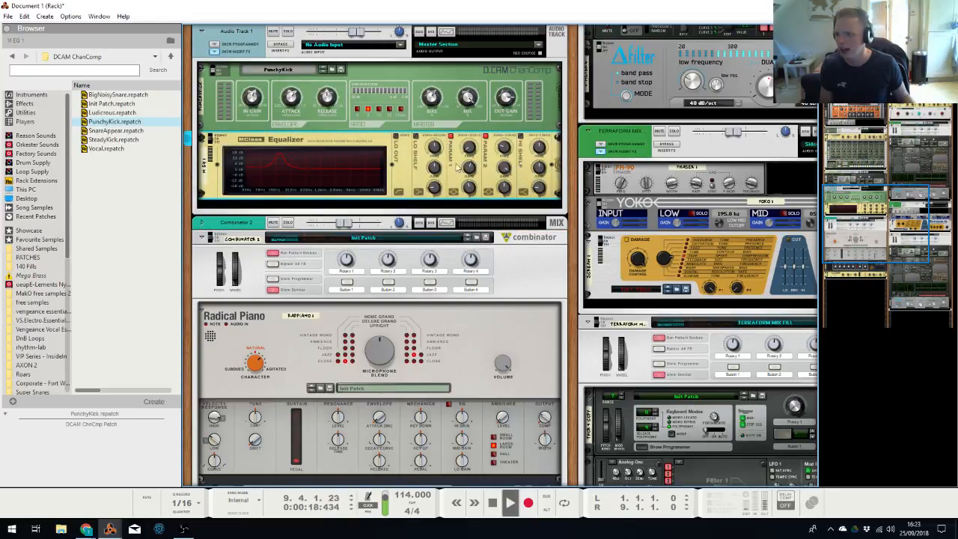
key("space")
key("space")
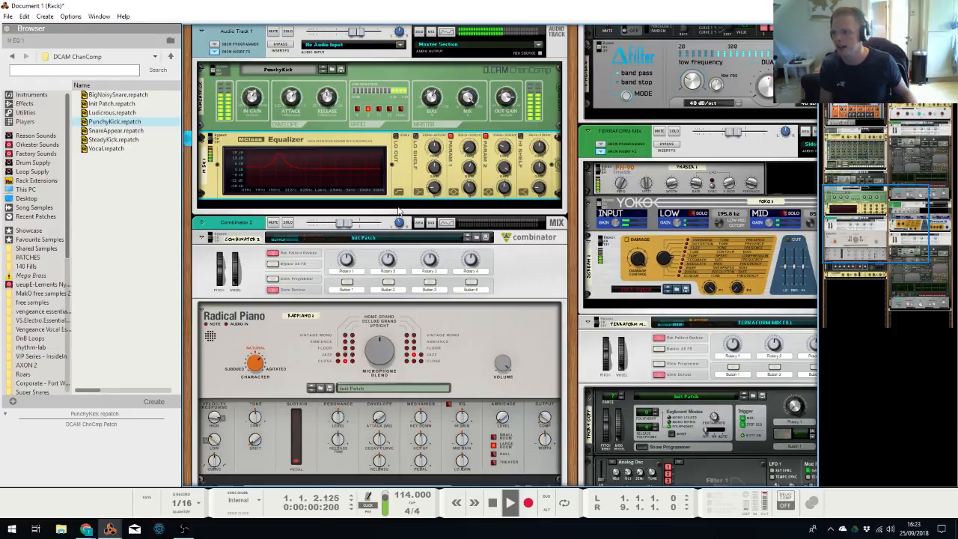
left_click_drag(505, 168, 507, 248)
left_click_drag(506, 189, 507, 178)
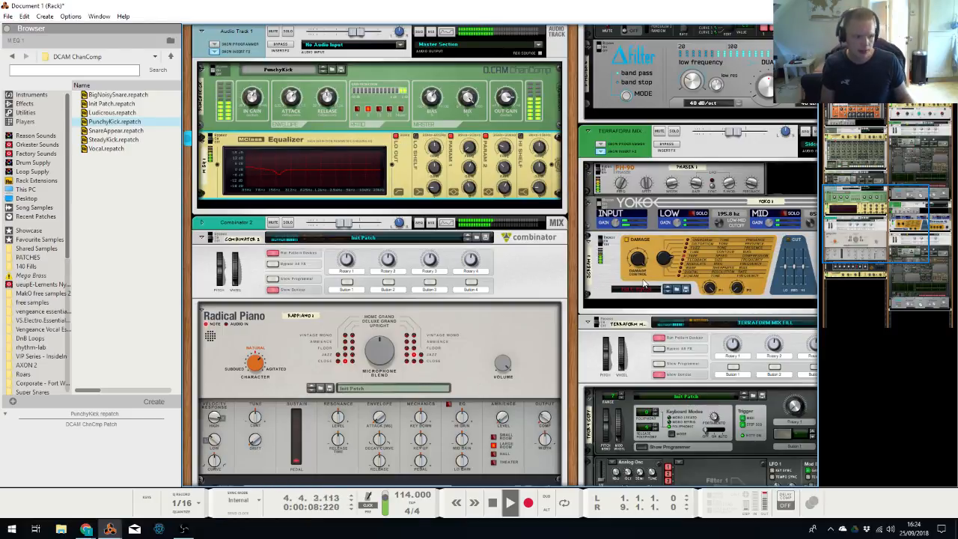
Lower the TERRAFORM MIX channel's level to -9.64 dB in the rack
left_click_drag(878, 224, 903, 241)
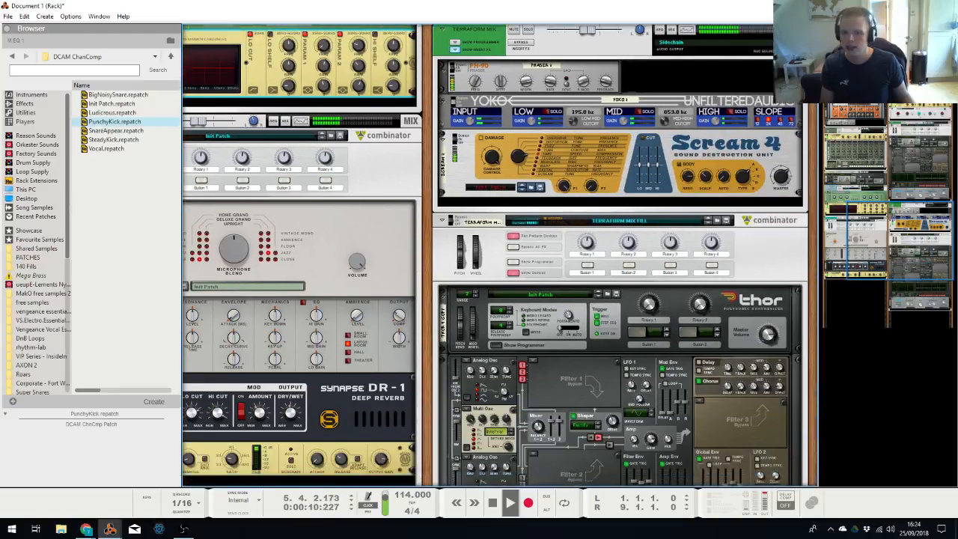
scroll(614, 135, "up", 3)
left_click_drag(590, 114, 578, 117)
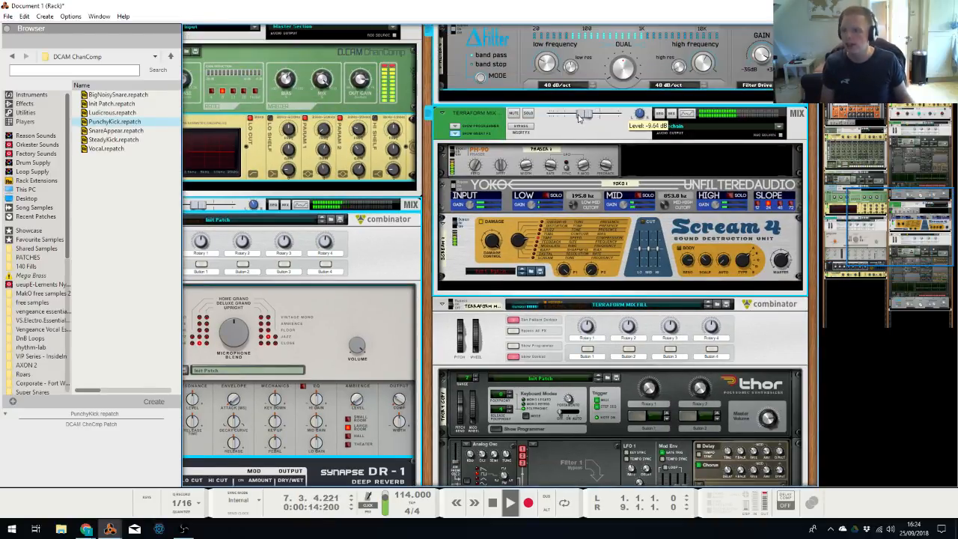
Mute the last kick clip of bar 8 on Audio Track 1 in the sequencer
key("alt+Tab")
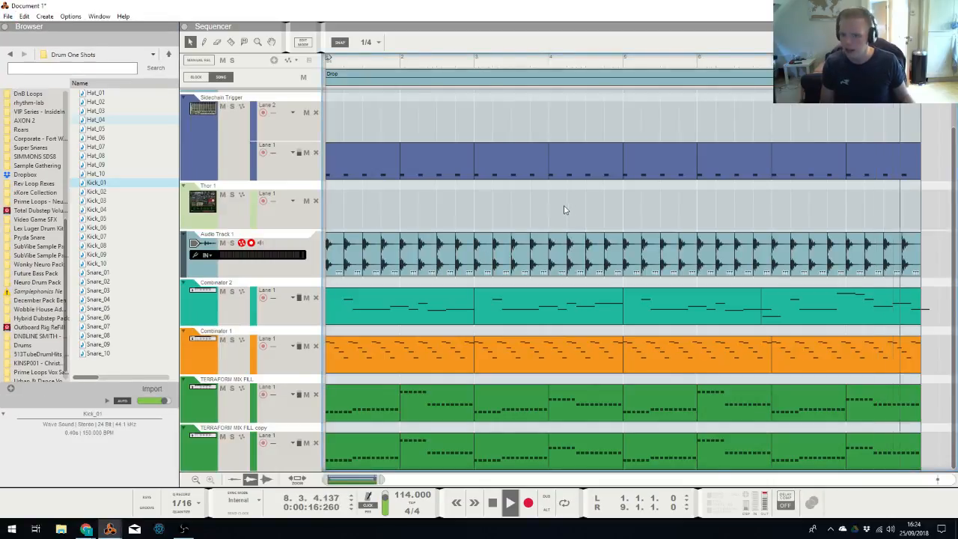
left_click(911, 251)
key("m")
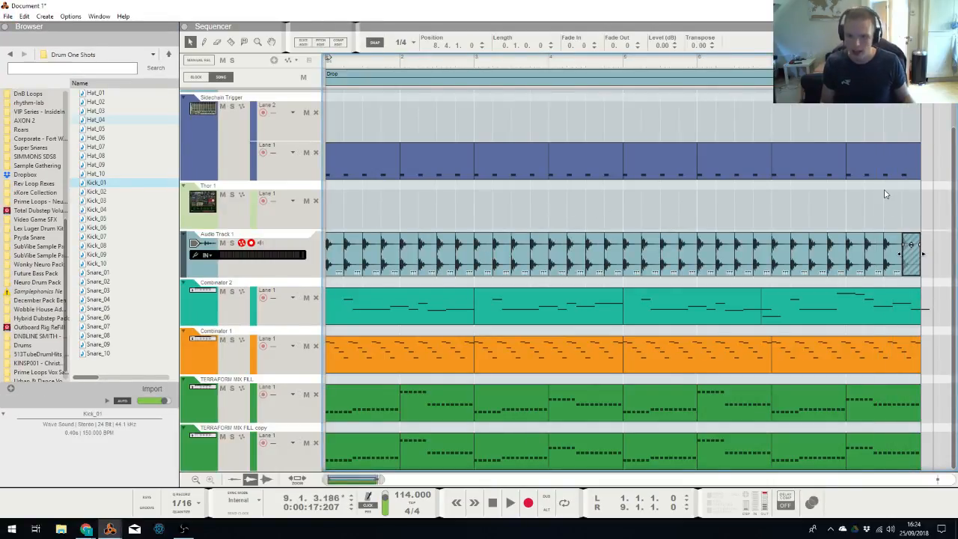
left_click(885, 196)
Duplicate all clips of the eight-bar section into bars 9–16 and duplicate those sixteen bars through the end of bar 32
key("g")
key("g")
key("g")
key("g")
key("g")
key("g")
key("g")
key("g")
key("g")
key("g")
key("g")
key("g")
key("g")
key("g")
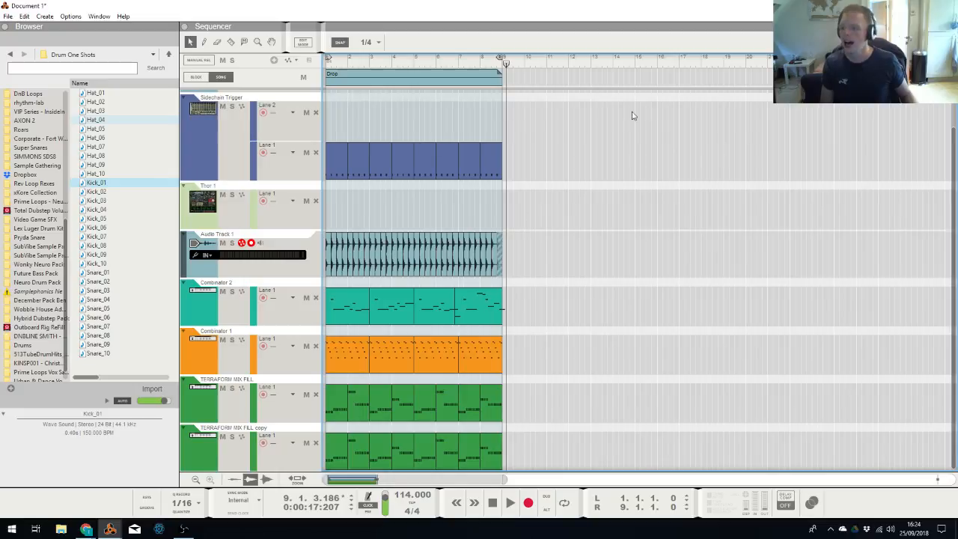
left_click_drag(602, 100, 232, 468)
key("ctrl+d")
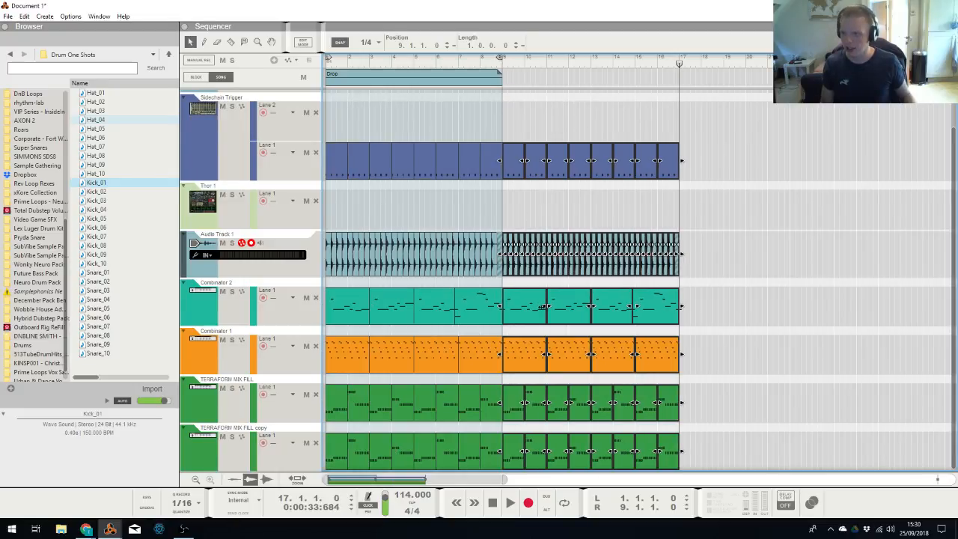
left_click_drag(693, 111, 170, 469)
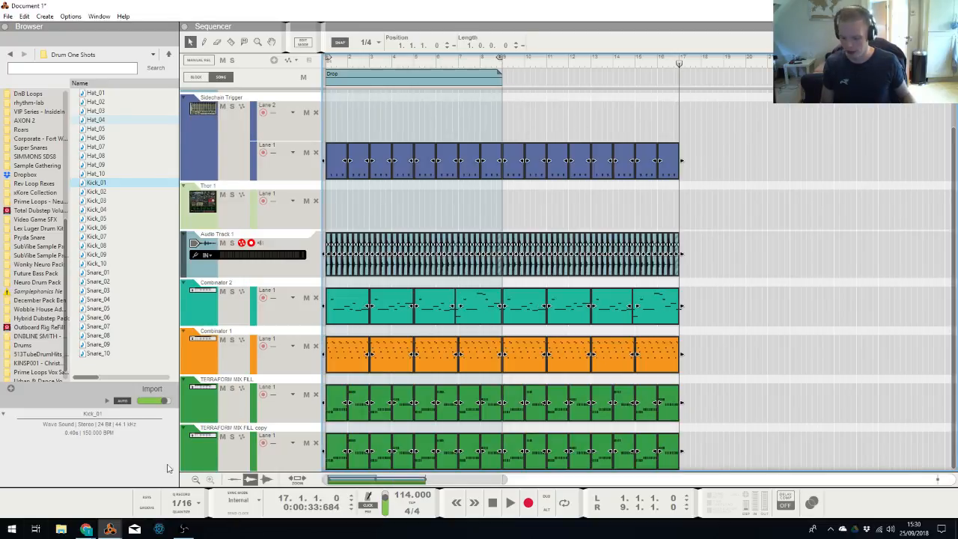
key("ctrl+d")
Extend the Drop block to the end of bar 16 and delete the last three kick clips before bar 17
left_click(500, 77)
left_click_drag(503, 77, 679, 78)
left_click_drag(661, 227, 679, 234)
key("Delete")
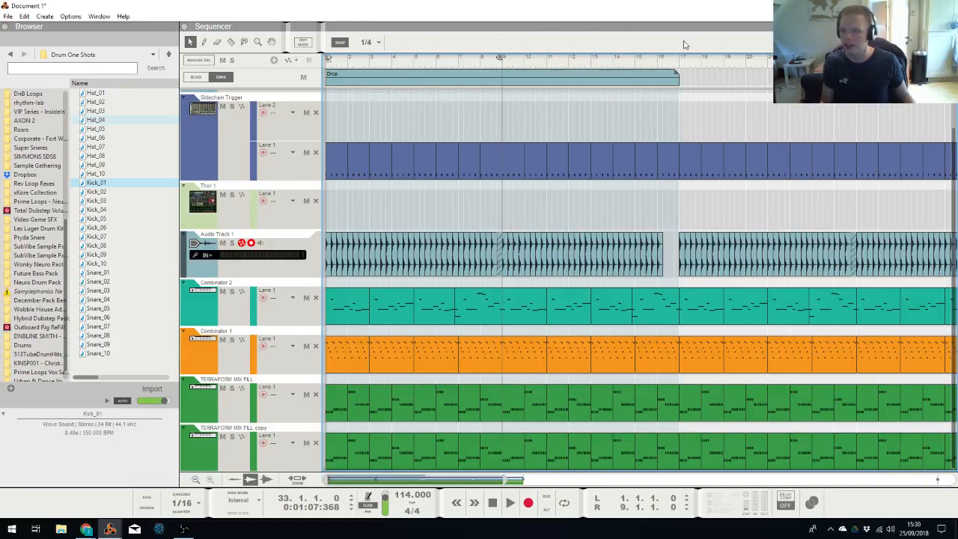
Set snap to Bar, paste a 16-bar copy of the Drop block at bar 17 and assign it to Block 2
scroll(627, 88, "down", 5)
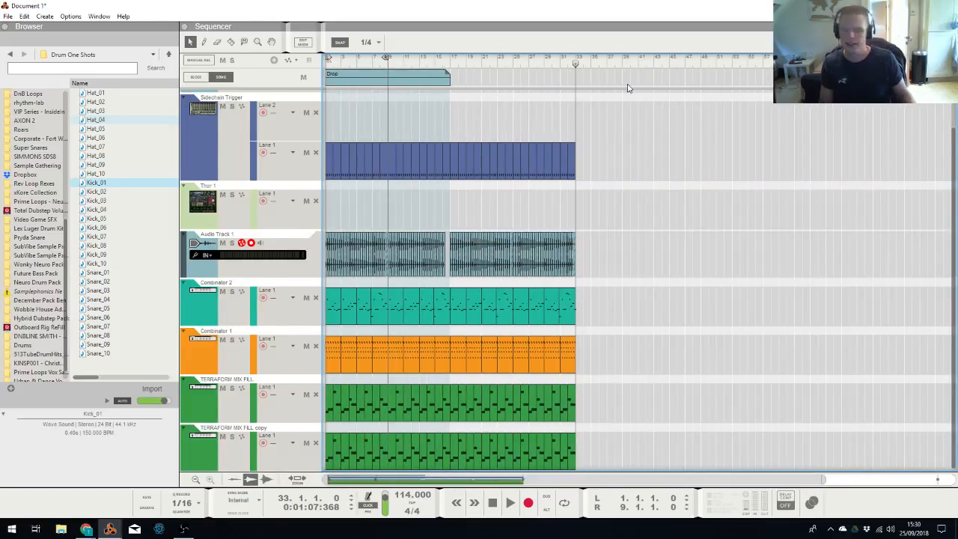
left_click(419, 77)
left_click(366, 42)
left_click(367, 48)
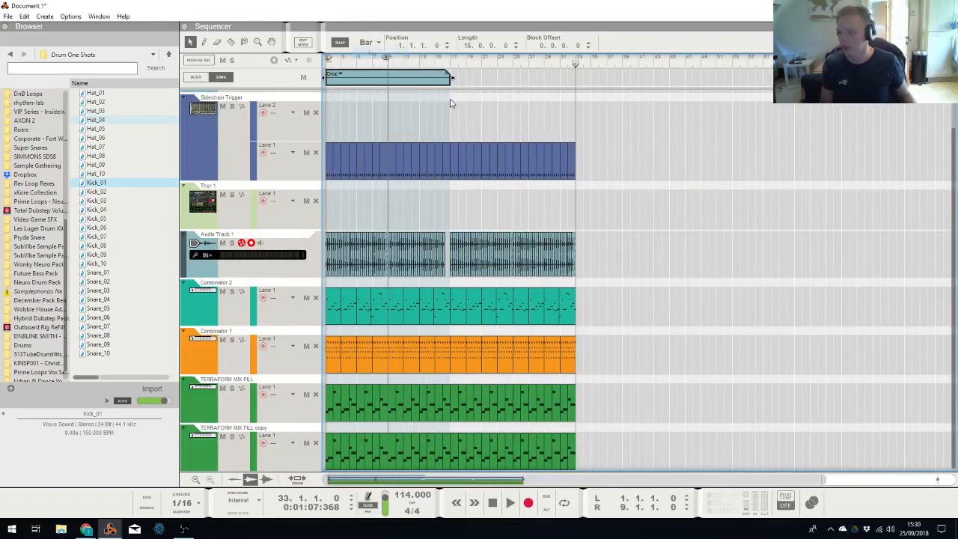
key("ctrl+v")
left_click(470, 74)
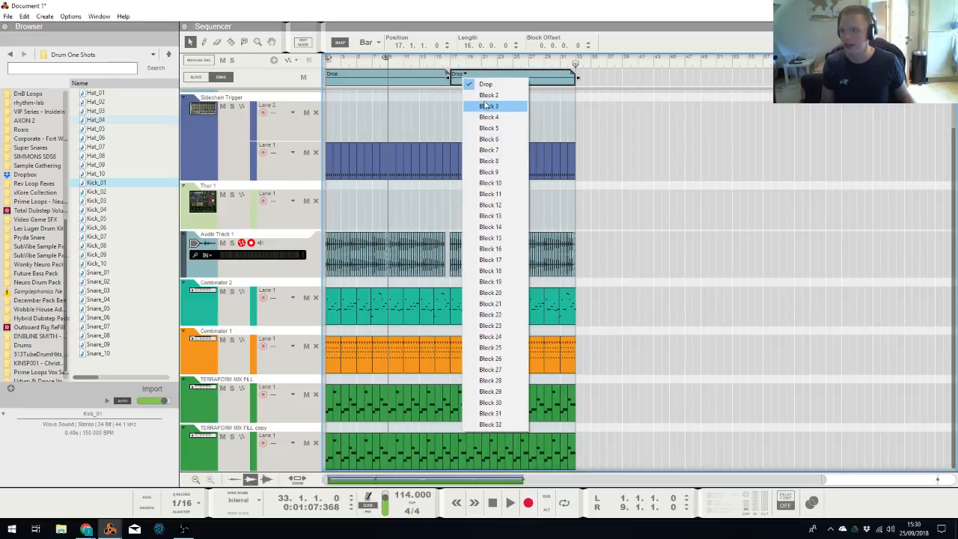
left_click(473, 102)
Rename Block 2 as Drop2, go back to the song arrangement and return the playhead to the song start
key("b")
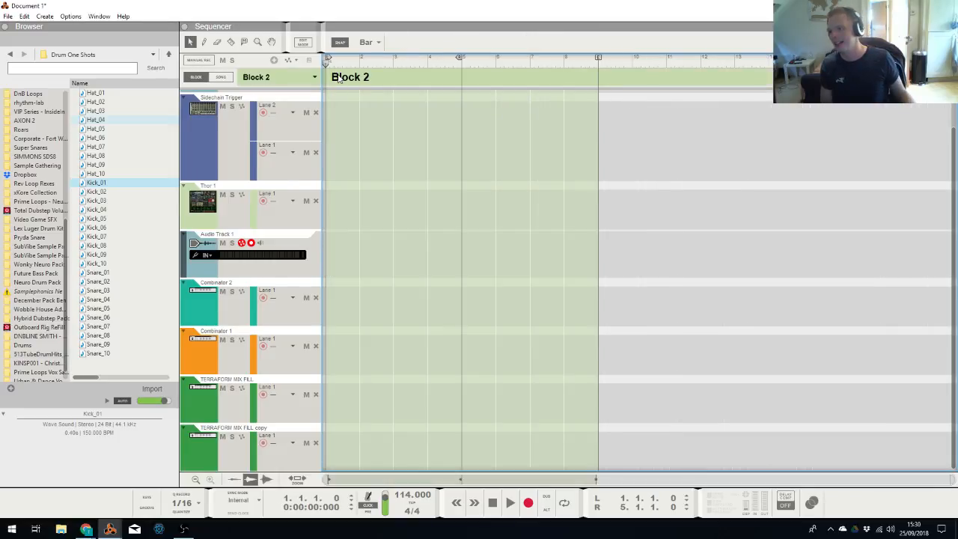
double_click(338, 78)
type("D")
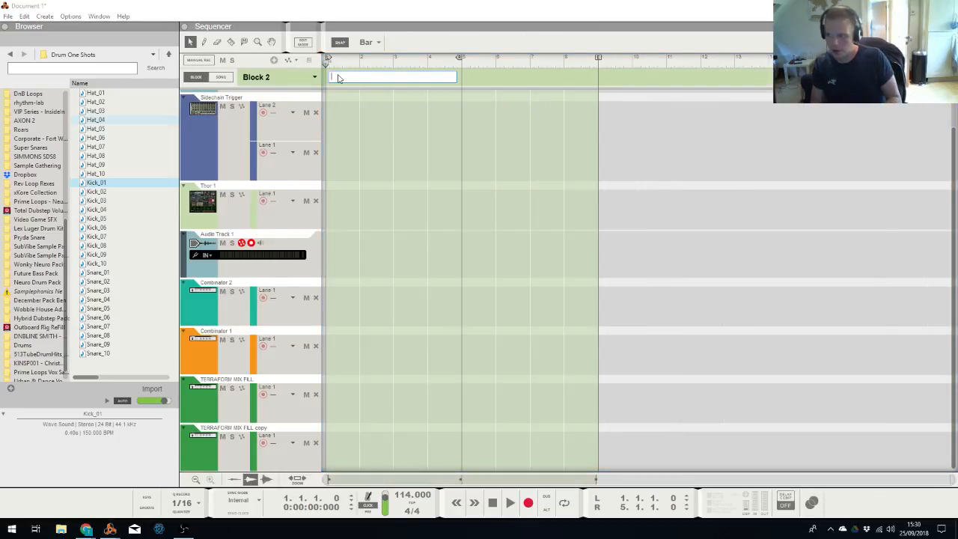
type("rop2")
key("Return")
key("b")
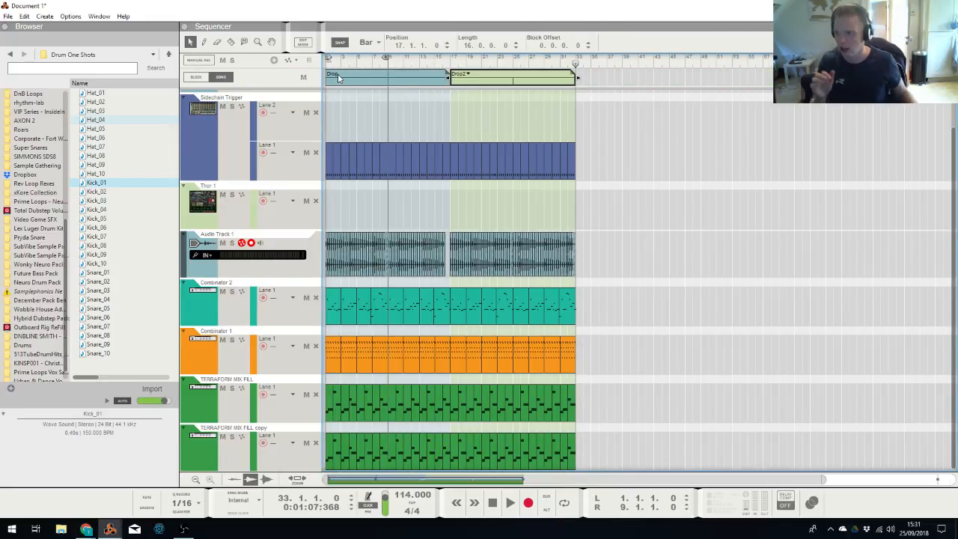
left_click(702, 157)
left_click_drag(563, 63, 158, 105)
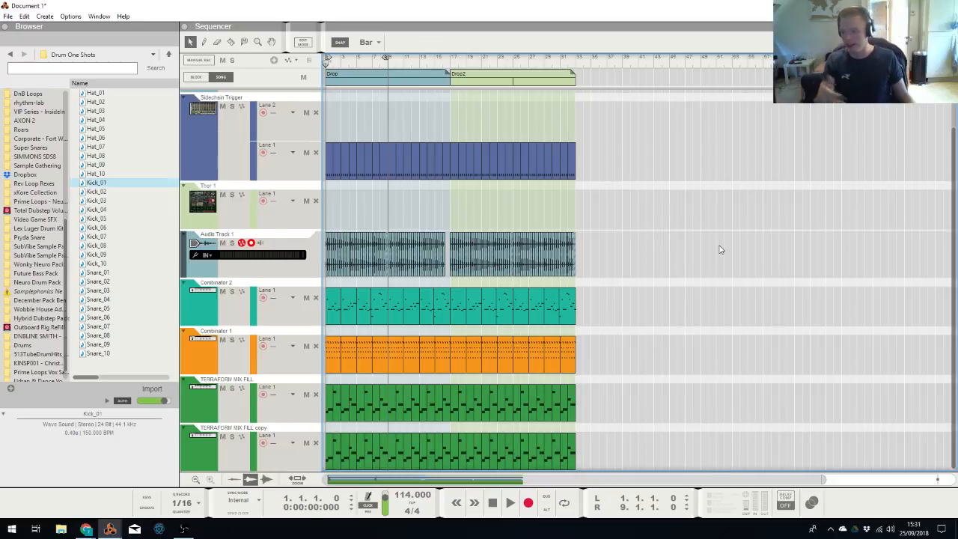
scroll(641, 235, "up", 5)
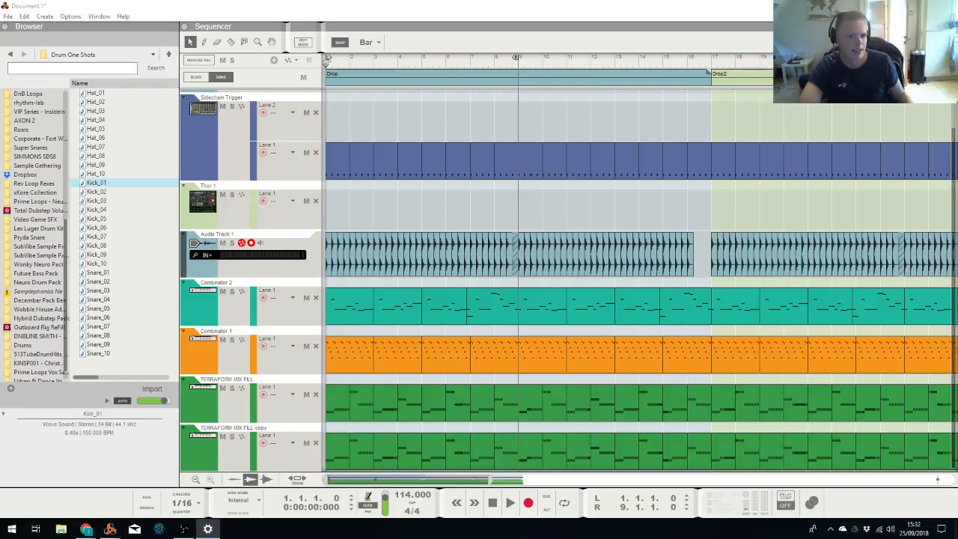
Change the computer's system time to 16:25, keeping the date at 25 September 2018
left_click(273, 249)
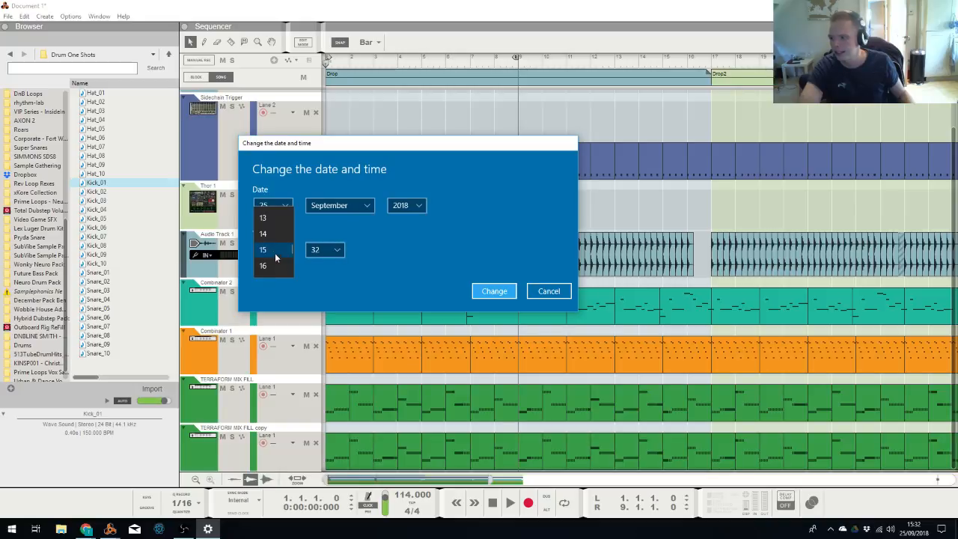
left_click(270, 263)
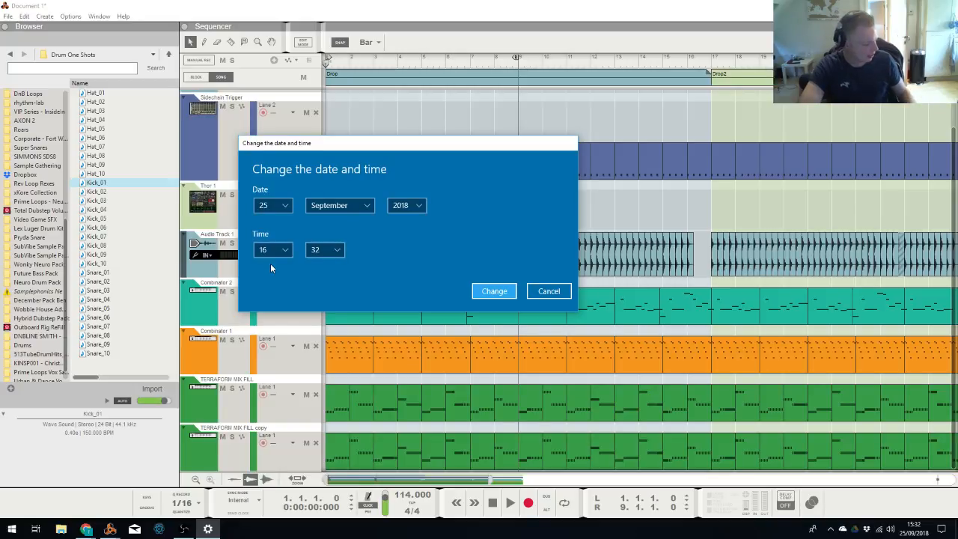
left_click(324, 249)
scroll(318, 239, "up", 3)
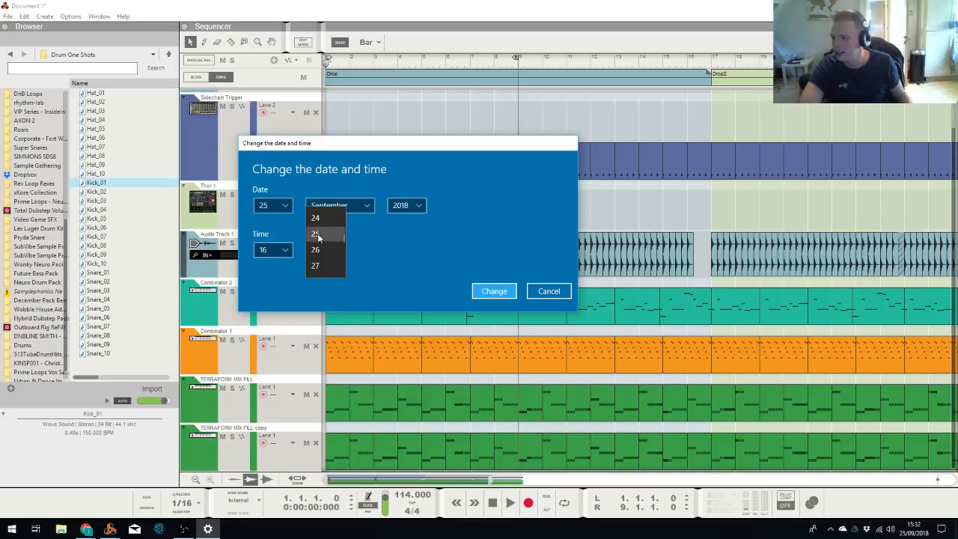
left_click(315, 234)
left_click(493, 290)
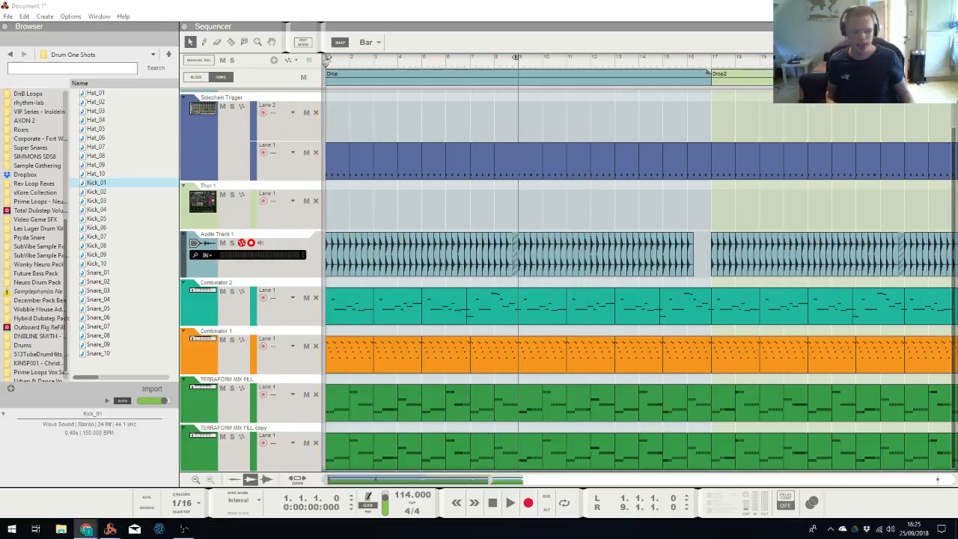
Set the sequencer snap to 1/4 and play the Drop section from the song start
left_click(588, 192)
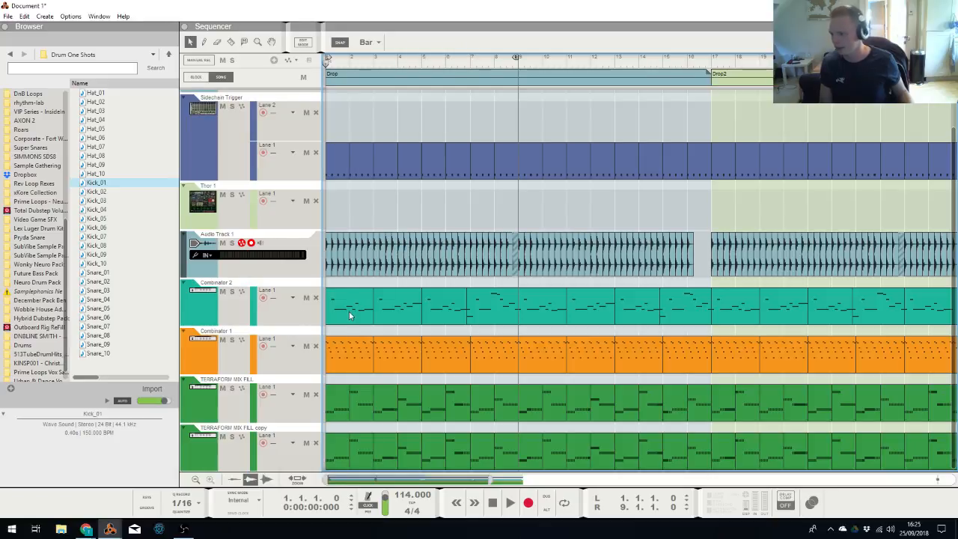
left_click(366, 42)
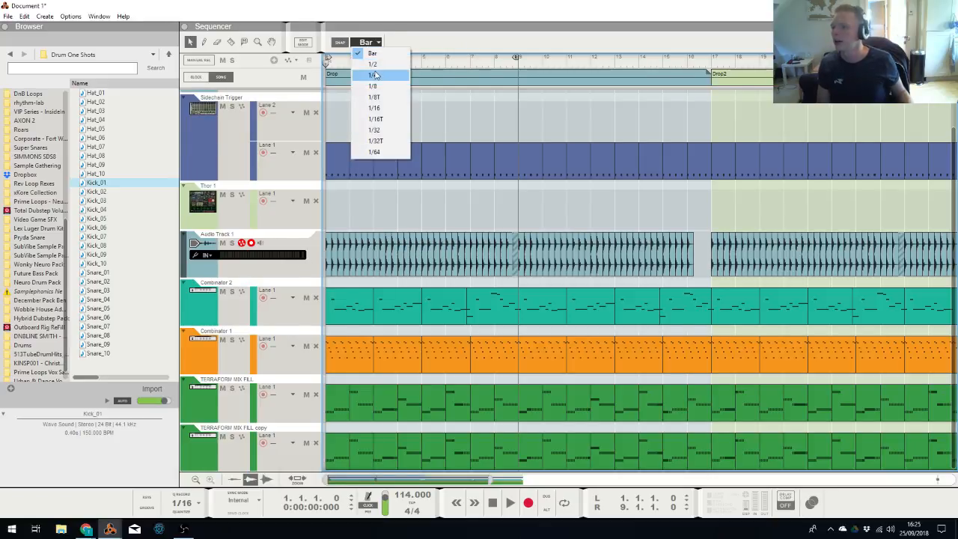
left_click(371, 75)
left_click(330, 60)
left_click(278, 254)
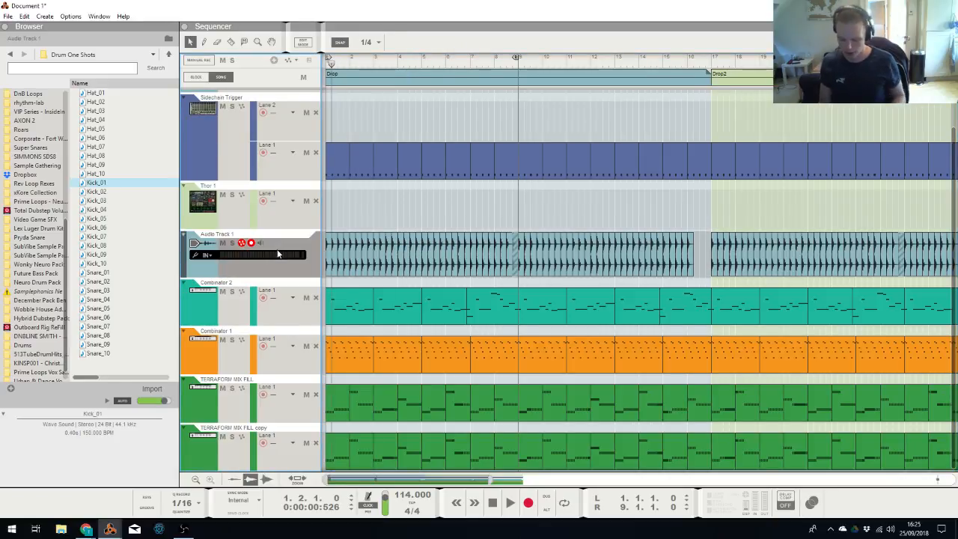
key("KP_0")
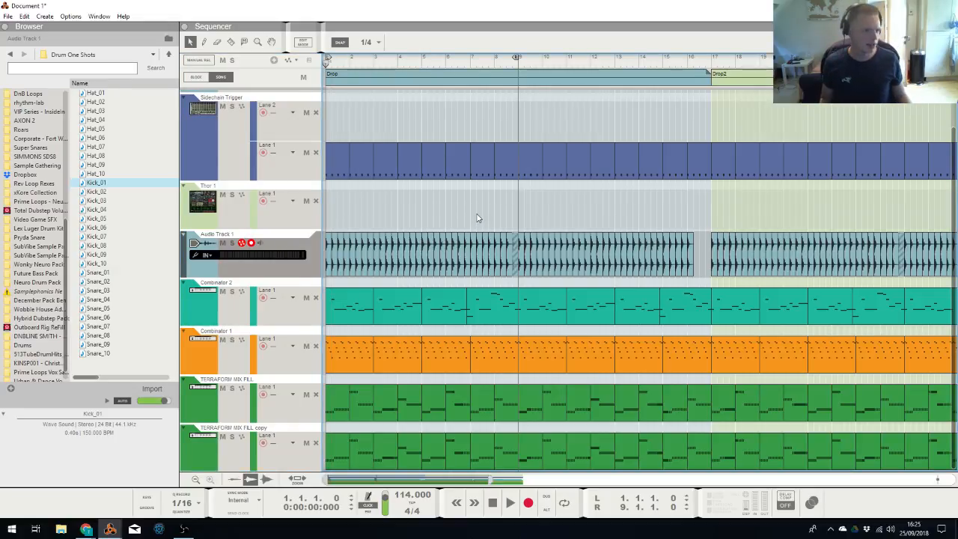
key("space")
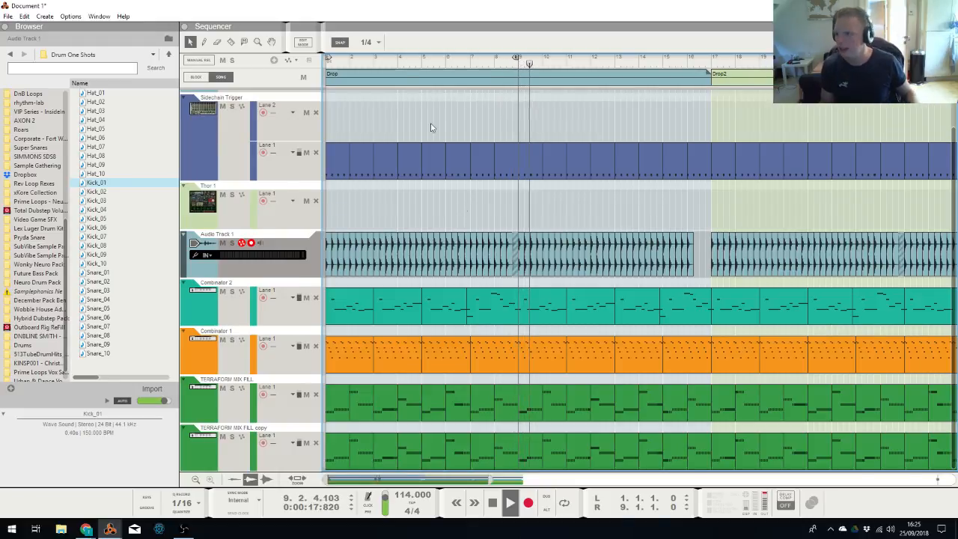
Add an audio track below the kicks and open the Snares folder in Drums to import audio at bar 1 beat 2
left_click(332, 66)
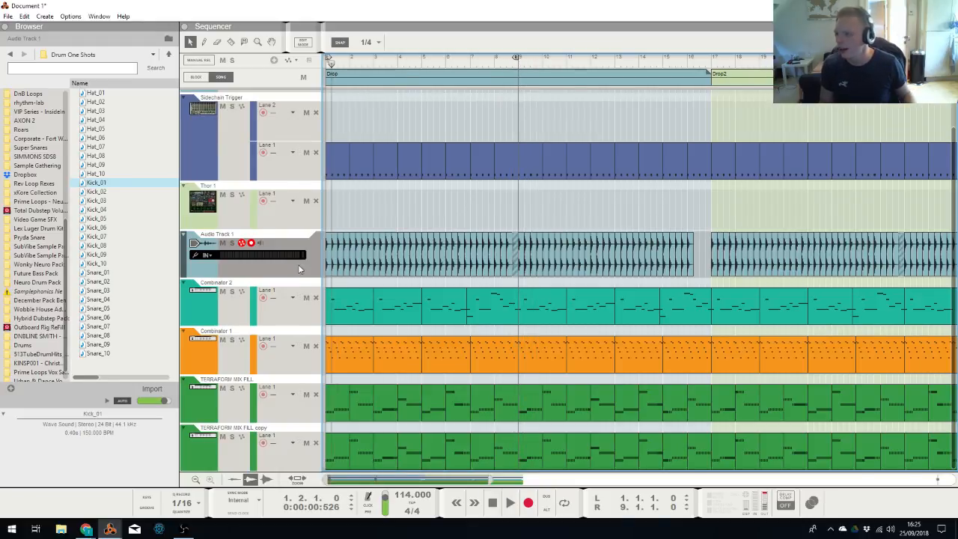
key("ctrl+t")
key("ctrl+shift+i")
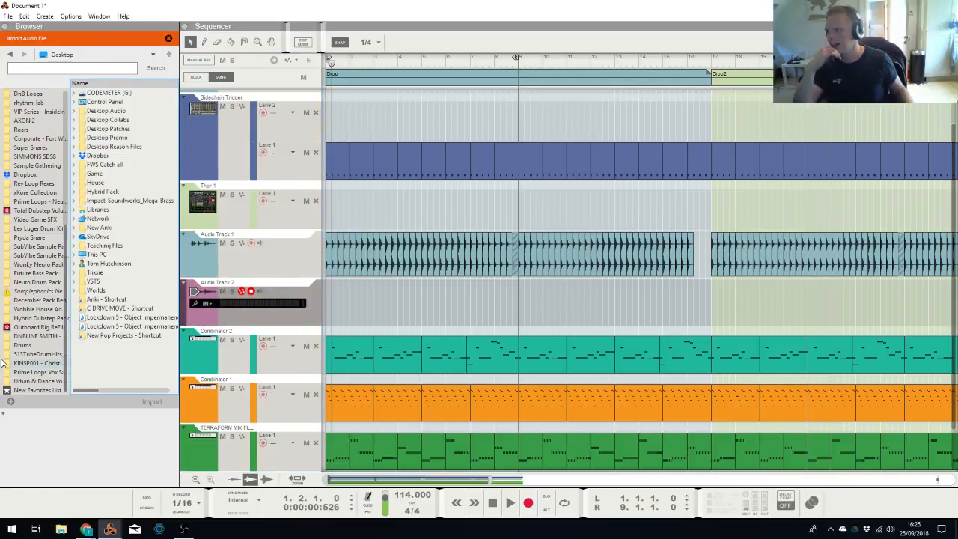
left_click(42, 347)
left_click(45, 337)
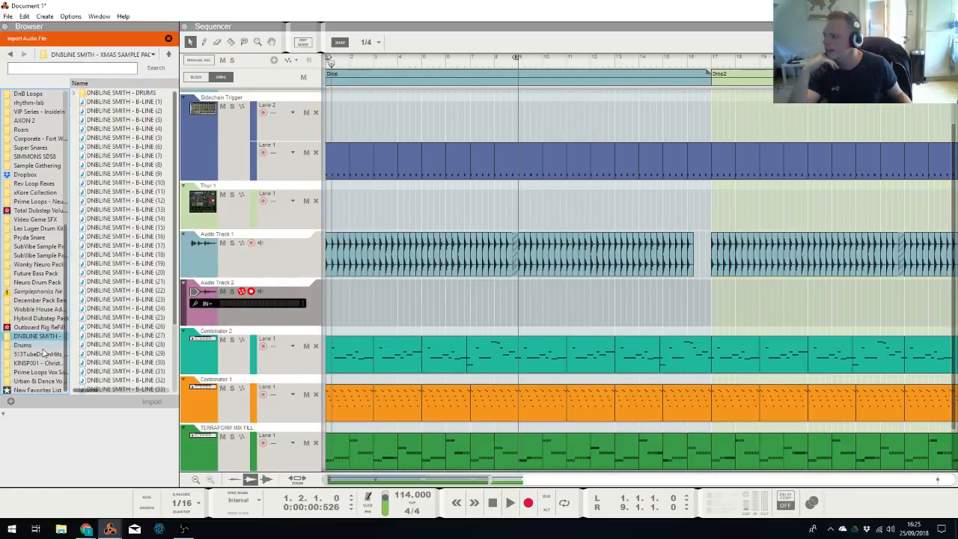
left_click(41, 347)
double_click(104, 111)
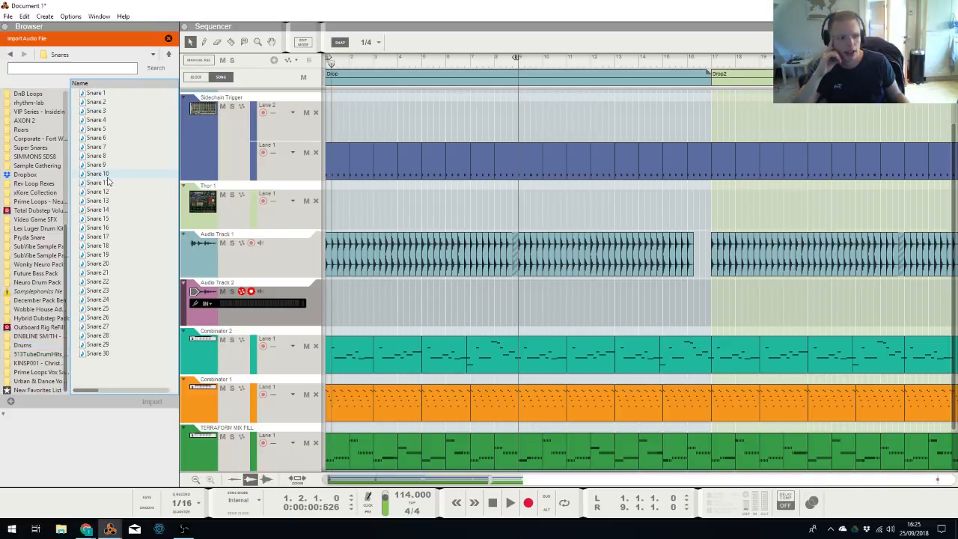
Audition the samples in the Snares folder from Snare 1 through Snare 23
left_click(109, 93)
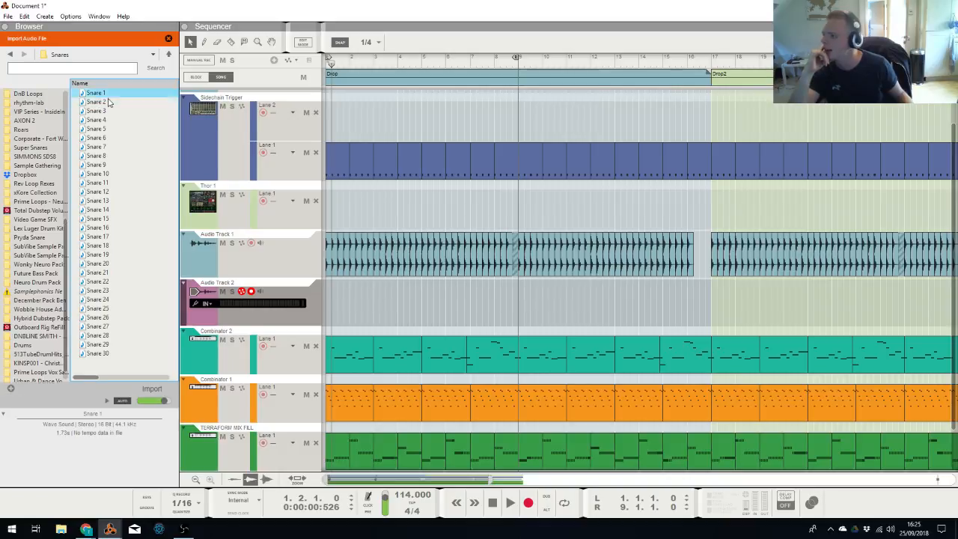
left_click(109, 103)
left_click(110, 120)
left_click(113, 130)
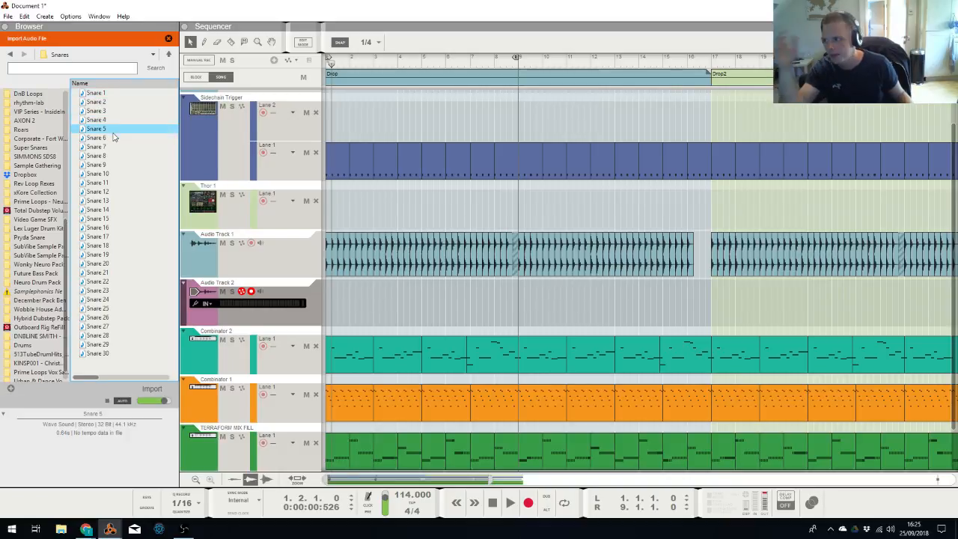
left_click(113, 138)
left_click(112, 147)
left_click(111, 156)
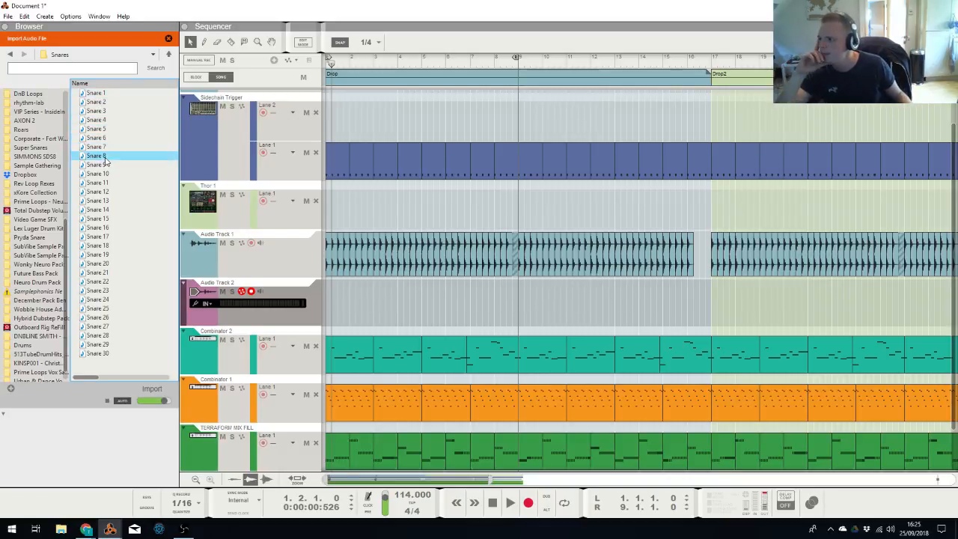
left_click(111, 165)
left_click(110, 174)
left_click(111, 184)
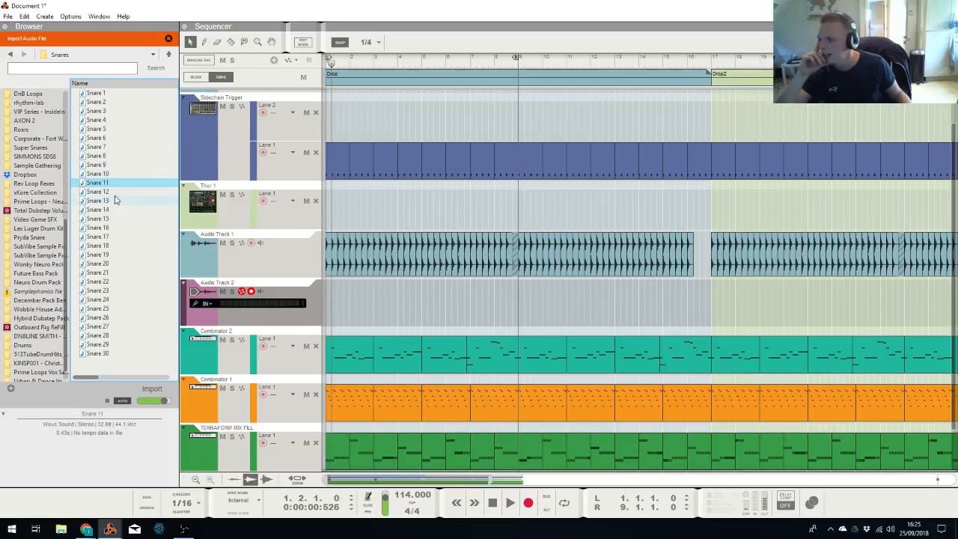
left_click(113, 193)
left_click(115, 202)
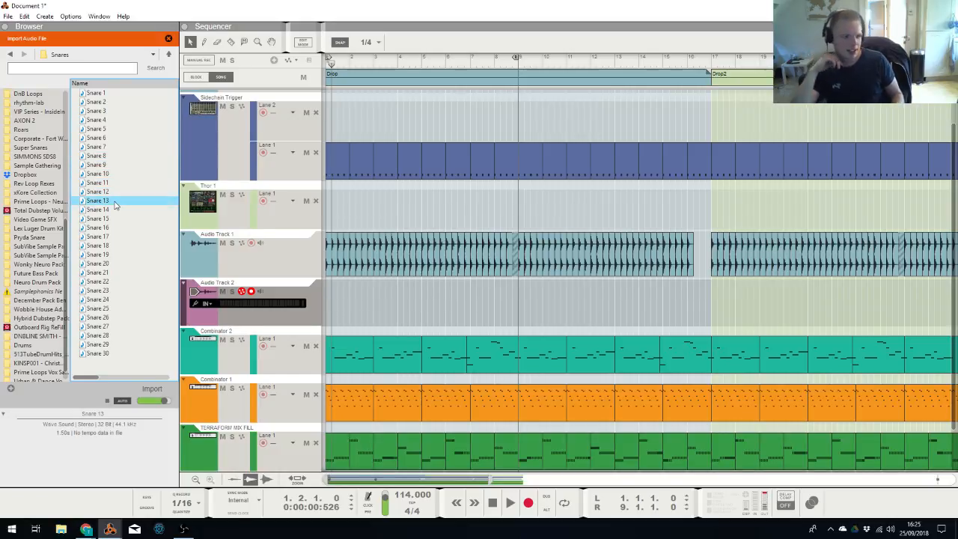
key("Down")
key("Down")
key("Down")
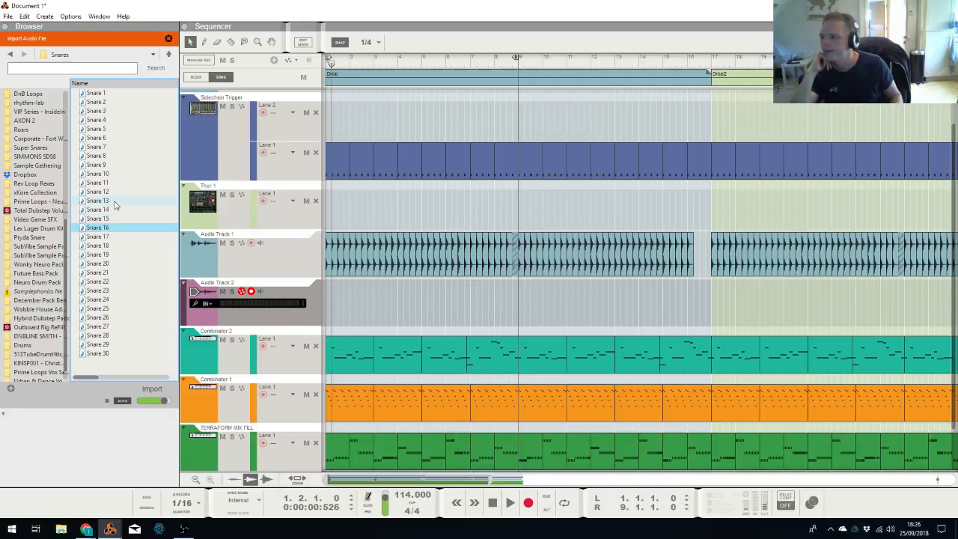
key("Down")
key("Up")
key("Up")
key("Down")
key("Down")
key("Down")
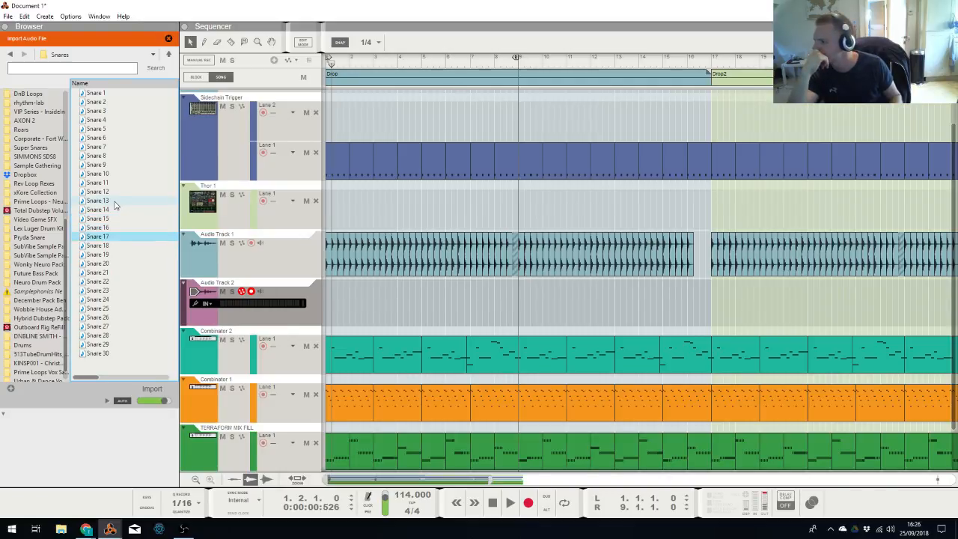
key("Down")
key("Down")
key("Down")
key("Down")
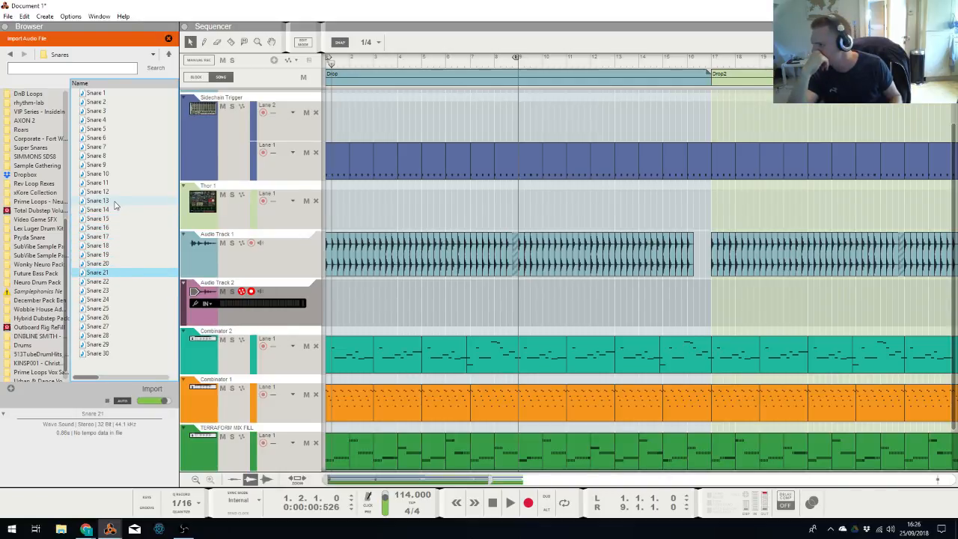
key("Down")
key("Down")
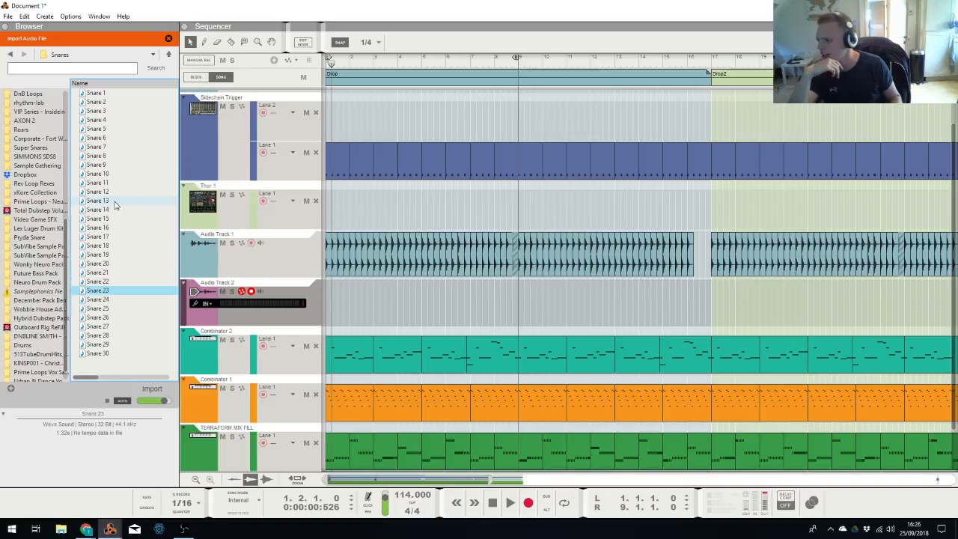
key("Up")
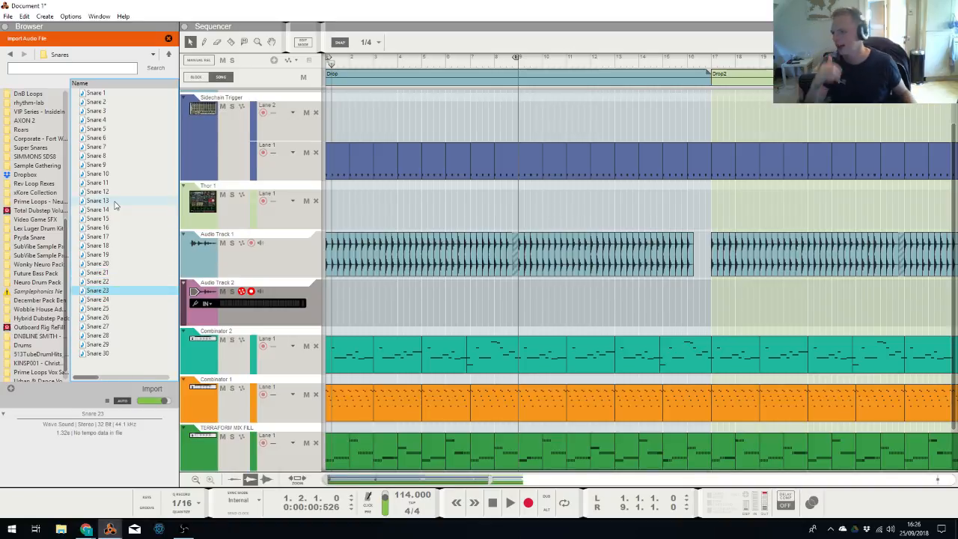
Place Snare 23 on Audio Track 2 at bar 1 beat 2 and change the clip's stretch and transpose type
left_click_drag(124, 293, 364, 312)
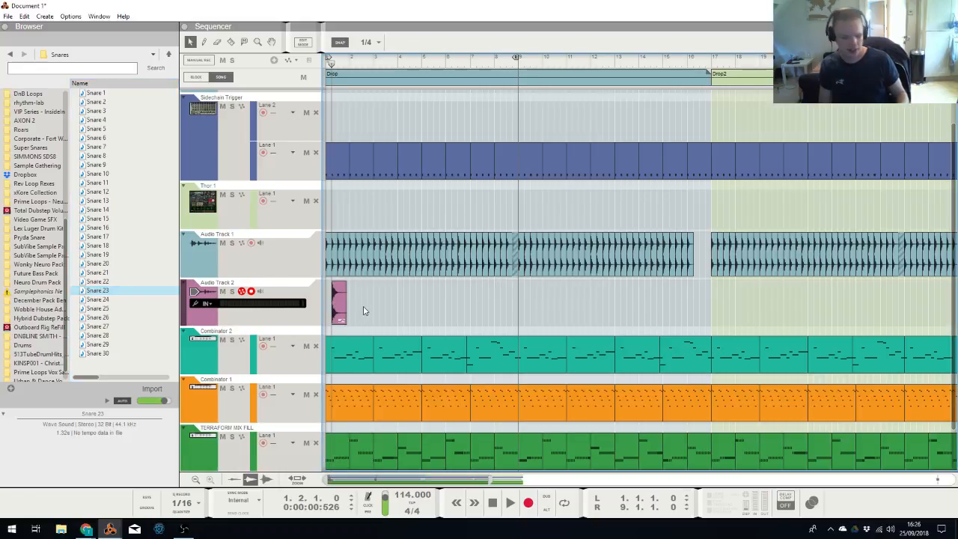
scroll(363, 310, "up", 3)
scroll(363, 305, "up", 4)
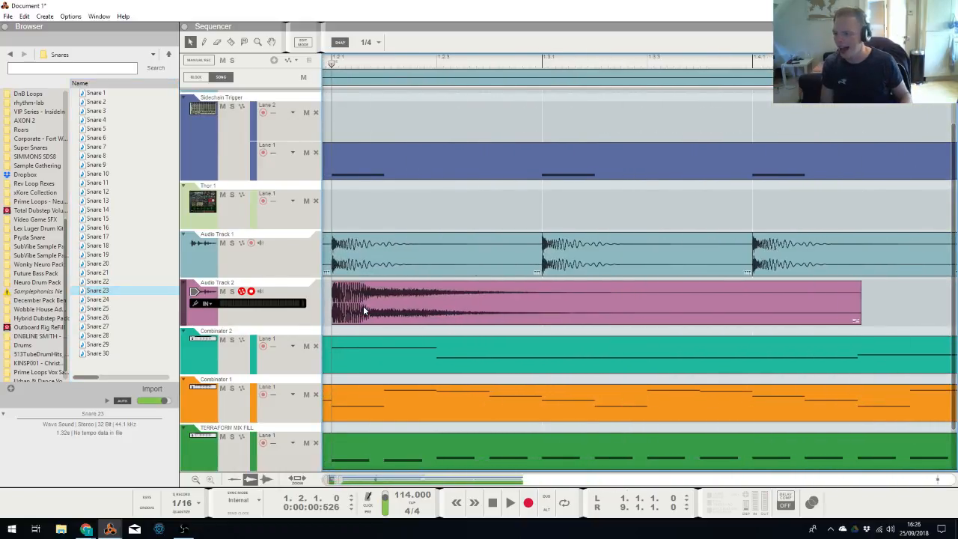
left_click(621, 313)
right_click(853, 303)
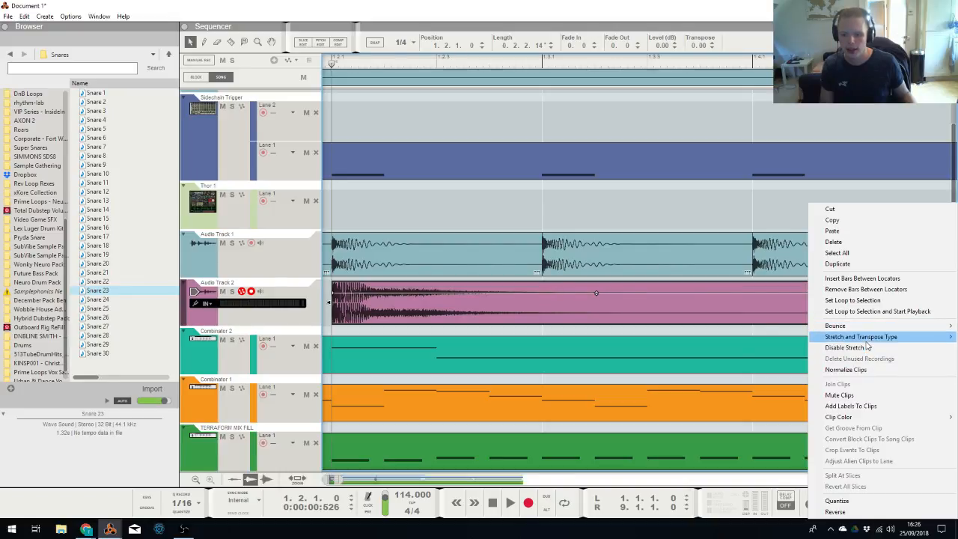
mouse_move(859, 338)
left_click(778, 337)
Trim the snare clip to one beat and fade it out along most of its length
key("s")
mouse_move(862, 302)
left_mouse_down()
mouse_move(509, 315)
mouse_move(369, 266)
left_mouse_up()
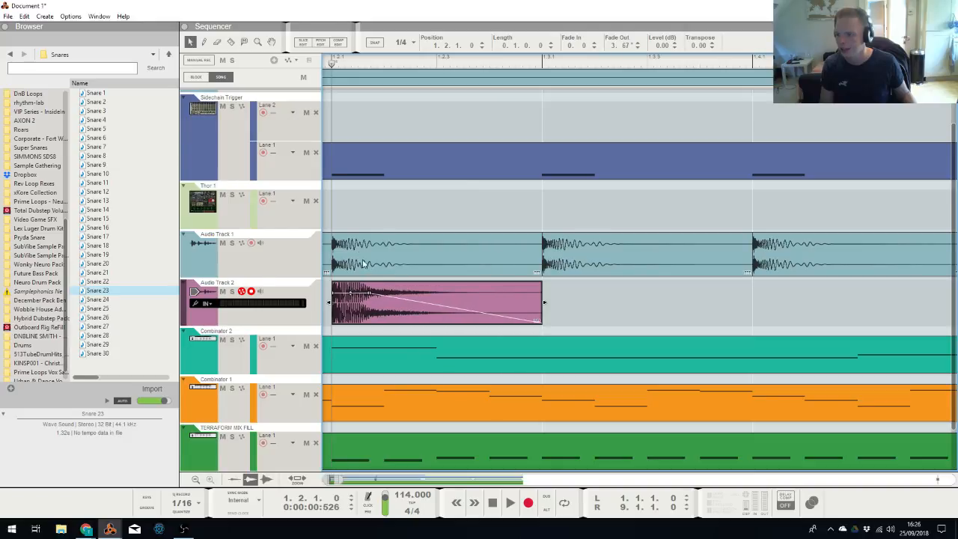
key("s")
Play the opening bars to check the snare against the kicks
left_click_drag(331, 64, 77, 177)
key("space")
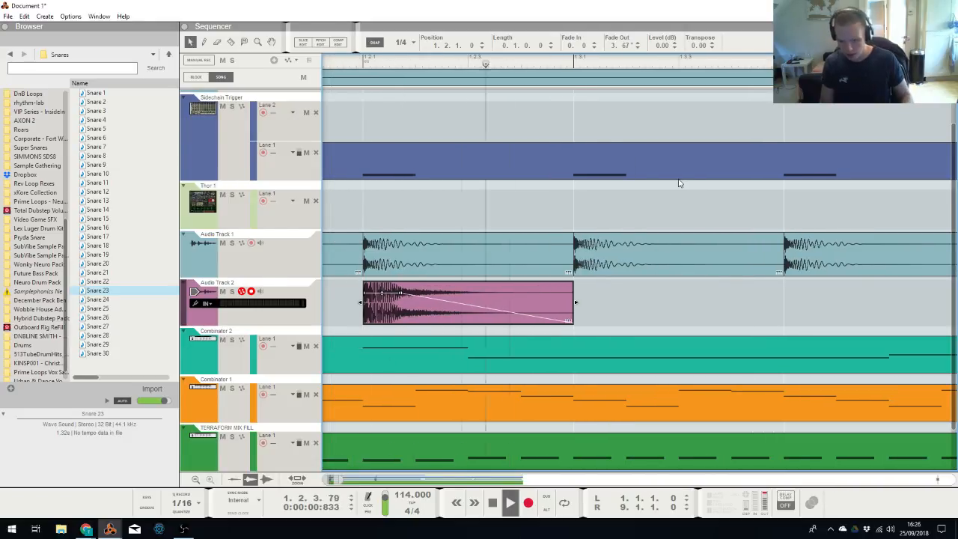
key("g")
key("g")
key("g")
key("g")
key("g")
key("g")
key("g")
key("g")
key("g")
key("g")
key("g")
key("g")
key("g")
key("g")
key("g")
key("g")
key("g")
key("g")
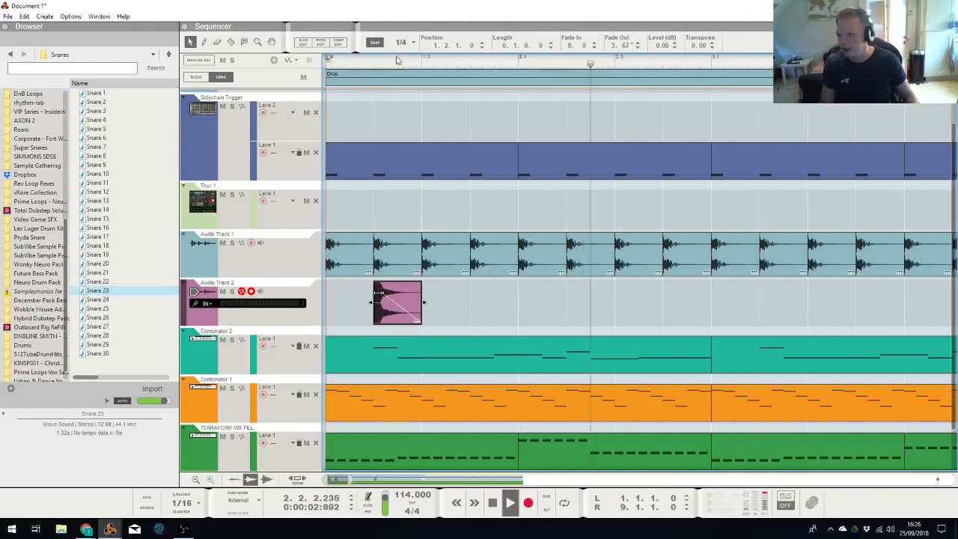
Copy the snare to bar 1 beat 4 with 1/4 snap and duplicate both snares into bar 2 with Bar snap
left_click(404, 43)
left_click(406, 75)
key("space")
left_click_drag(393, 315, 477, 311)
left_click_drag(597, 307, 342, 311)
left_click(402, 43)
left_click(408, 52)
key("ctrl+d")
Duplicate the snare pair through the end of bar 8 and duplicate those eight bars of snares into bars 9–16
key("g")
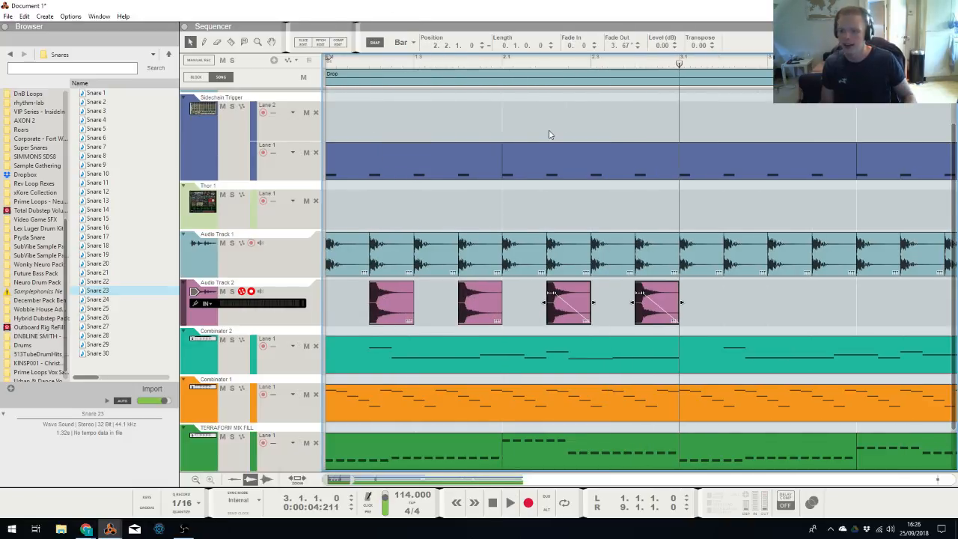
key("g")
key("g")
key("g")
key("g")
key("g")
key("g")
key("g")
key("g")
key("g")
key("g")
key("g")
key("g")
key("g")
key("g")
key("g")
key("g")
key("ctrl+d")
key("ctrl+d")
key("ctrl+d")
key("ctrl+d")
key("ctrl+d")
key("ctrl+d")
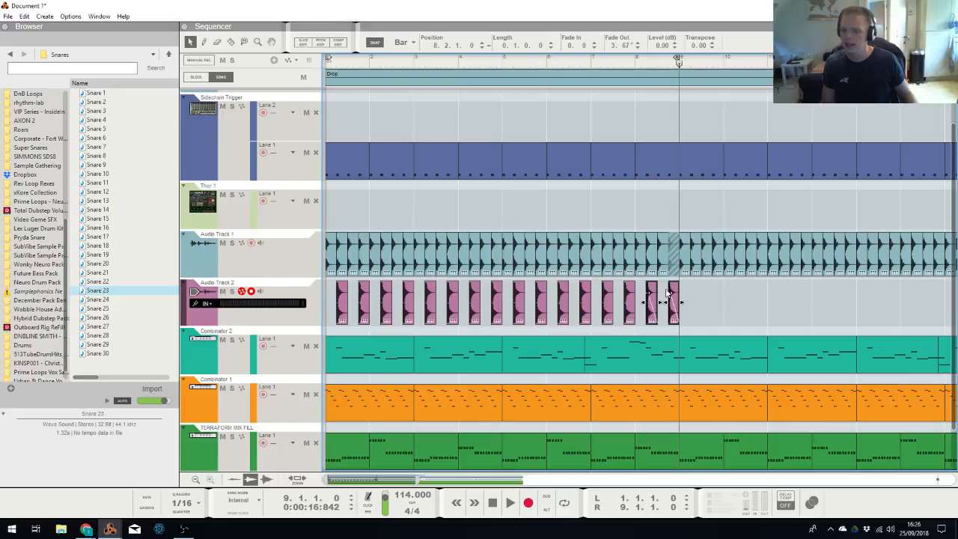
left_click_drag(692, 306, 268, 298)
key("ctrl+d")
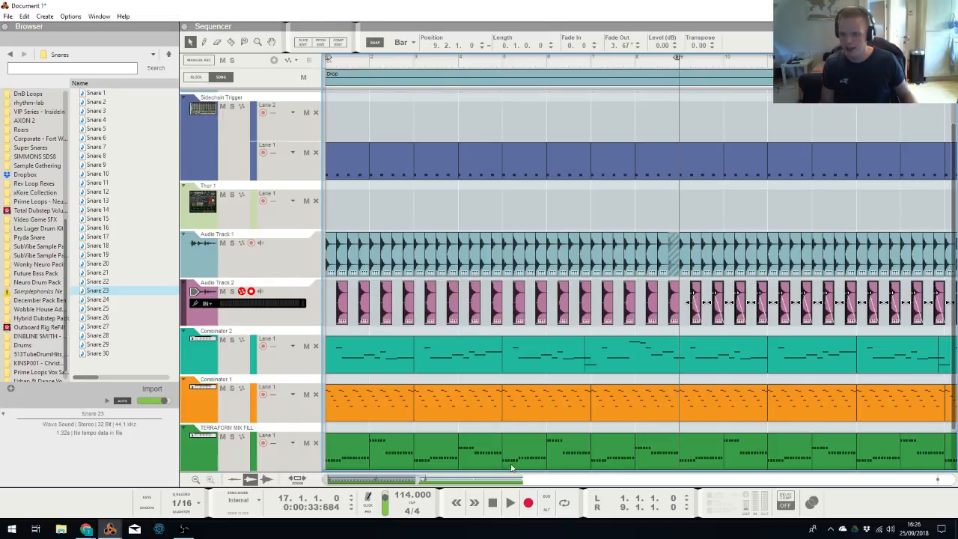
Delete the two snare clips in bar 16 and copy the remaining Drop snares into Drop2 from bar 17
left_click_drag(426, 483, 469, 482)
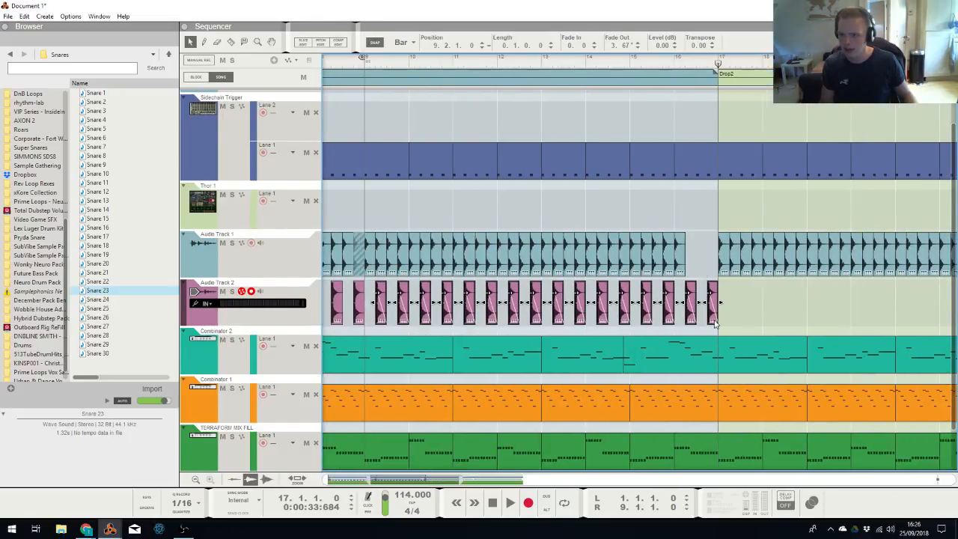
key("g")
key("g")
key("g")
key("g")
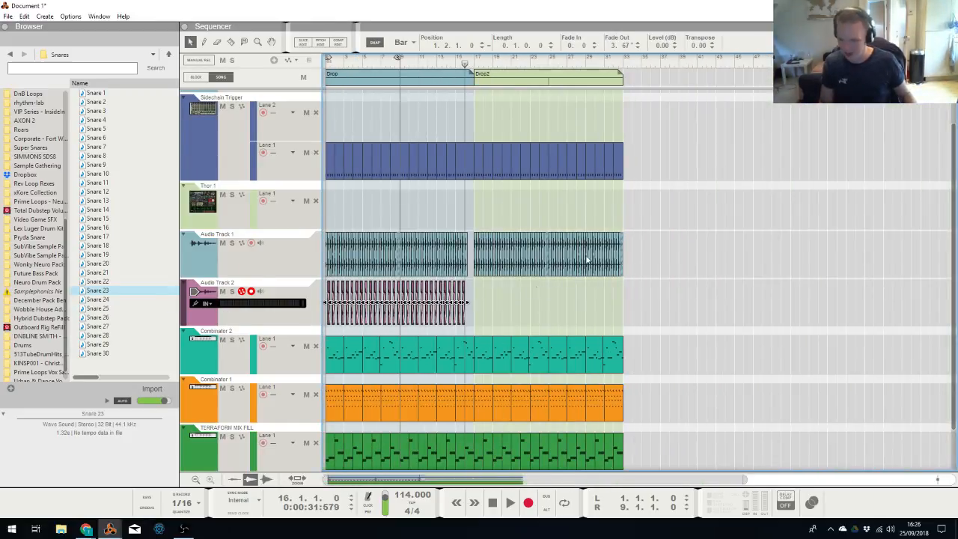
key("ctrl+d")
left_click_drag(604, 323, 477, 314)
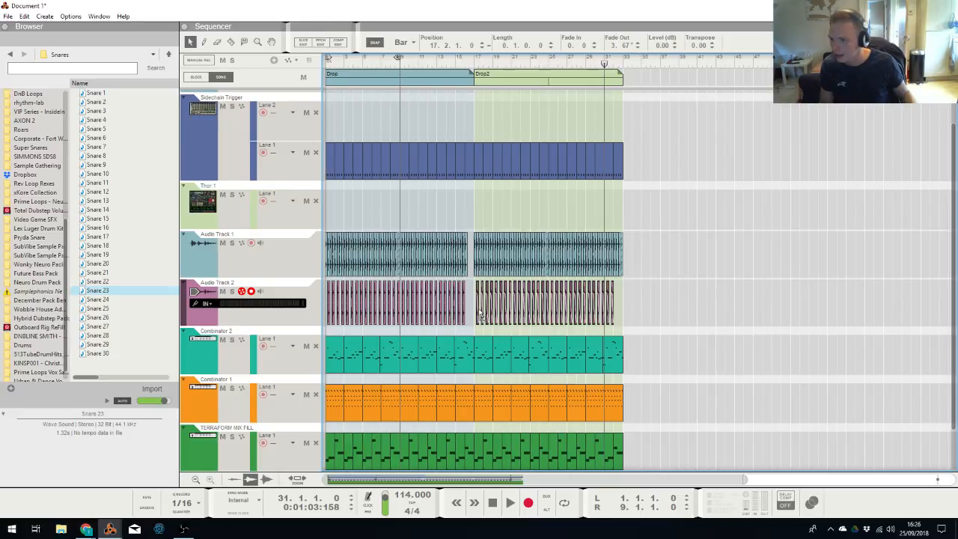
Play the song from bar 1 and enable FX sends 2 and 4 on Audio Track 2's mixer channel
left_click(742, 252)
left_click_drag(509, 63, 68, 125)
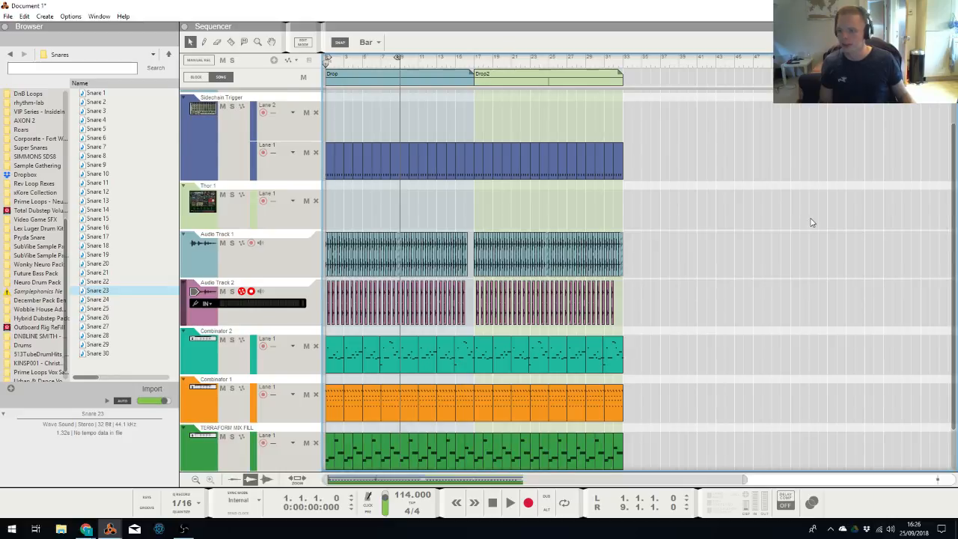
key("h")
key("h")
key("h")
key("h")
key("h")
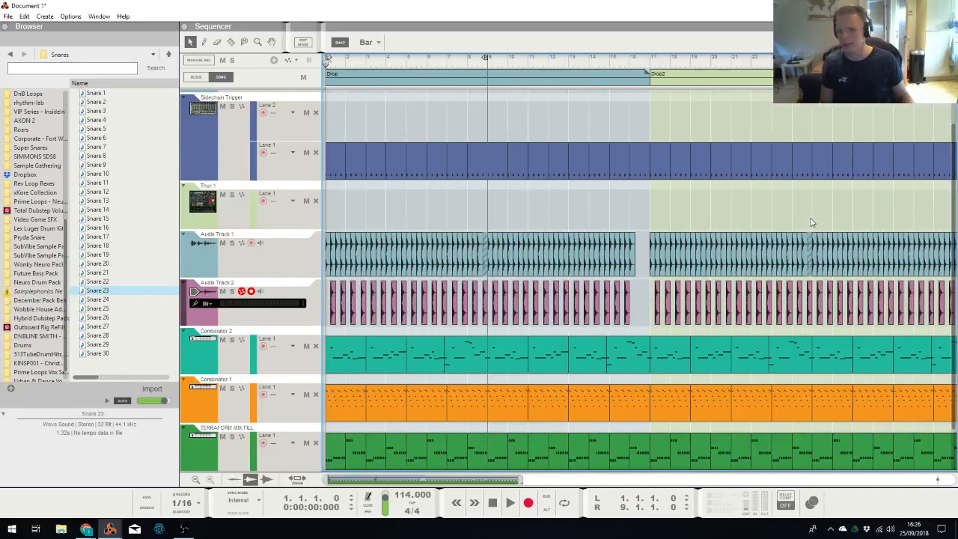
key("alt+Tab")
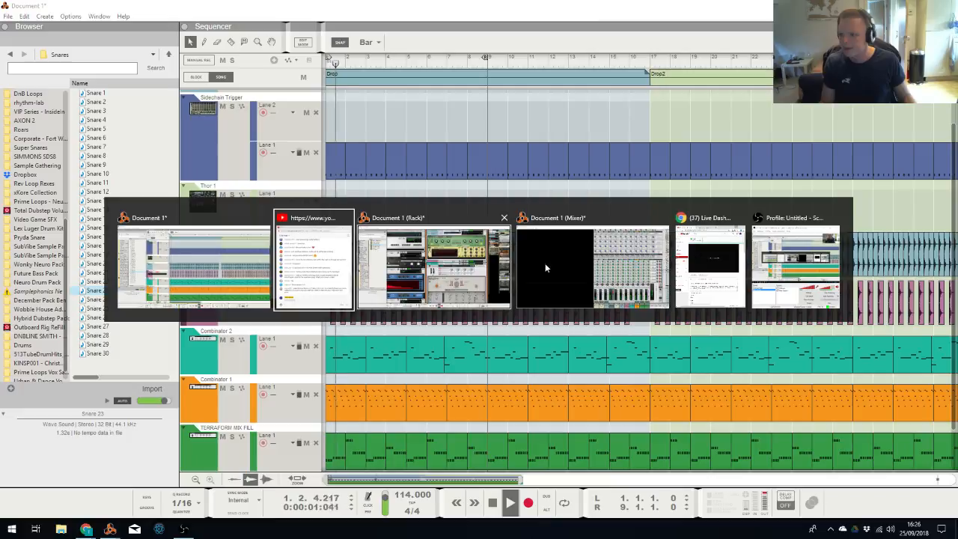
left_click(545, 263)
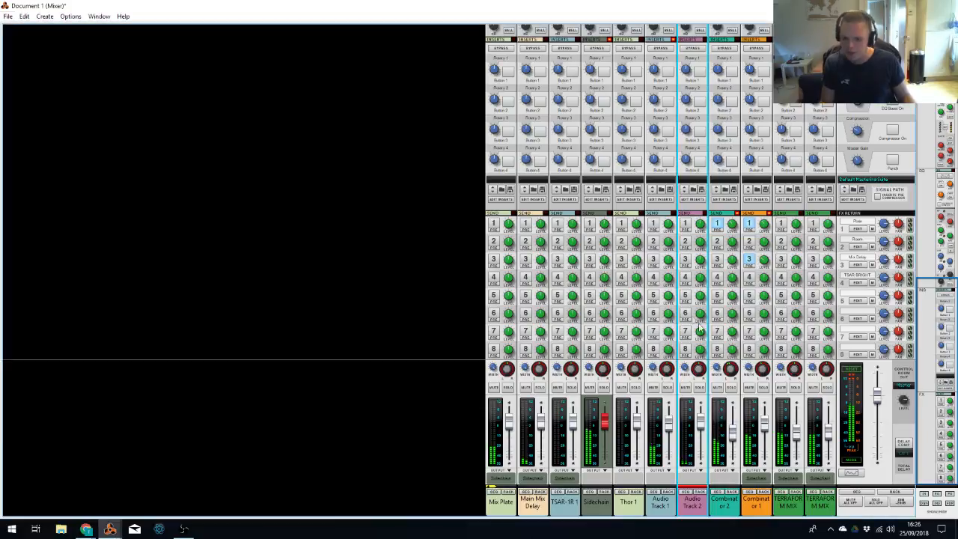
left_click(685, 242)
left_click(685, 277)
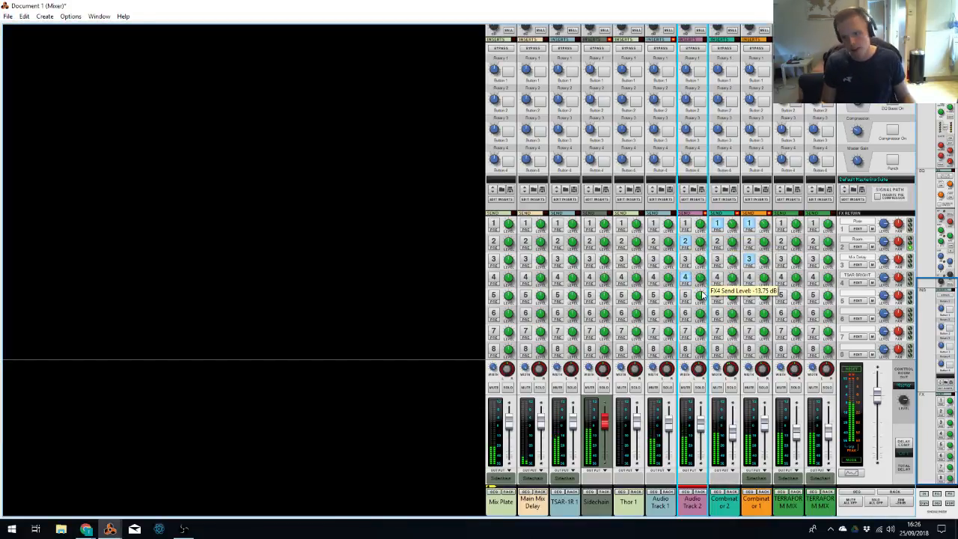
High-pass Audio Track 2 at about 187 Hz and dip its upper-mid EQ band, then stop playback in the sequencer
key("F2")
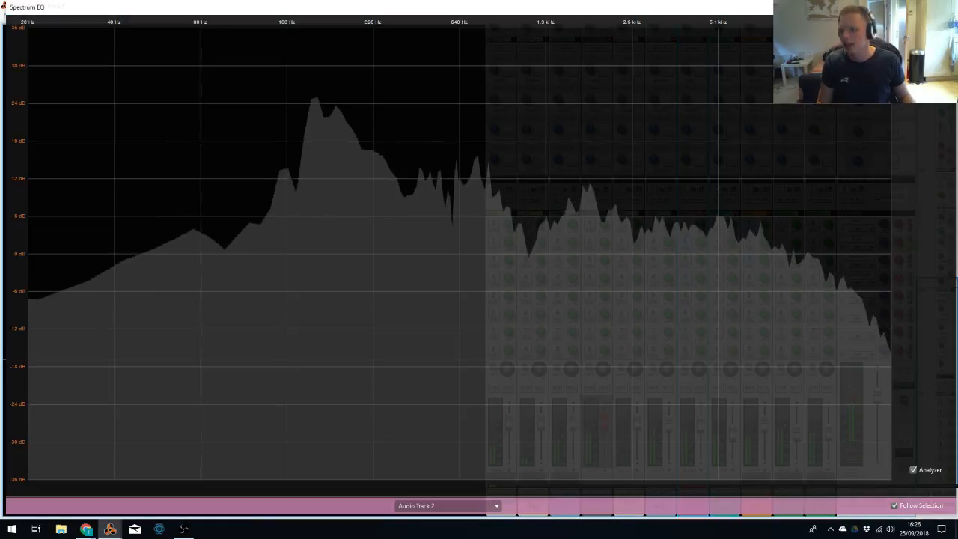
left_click(374, 246)
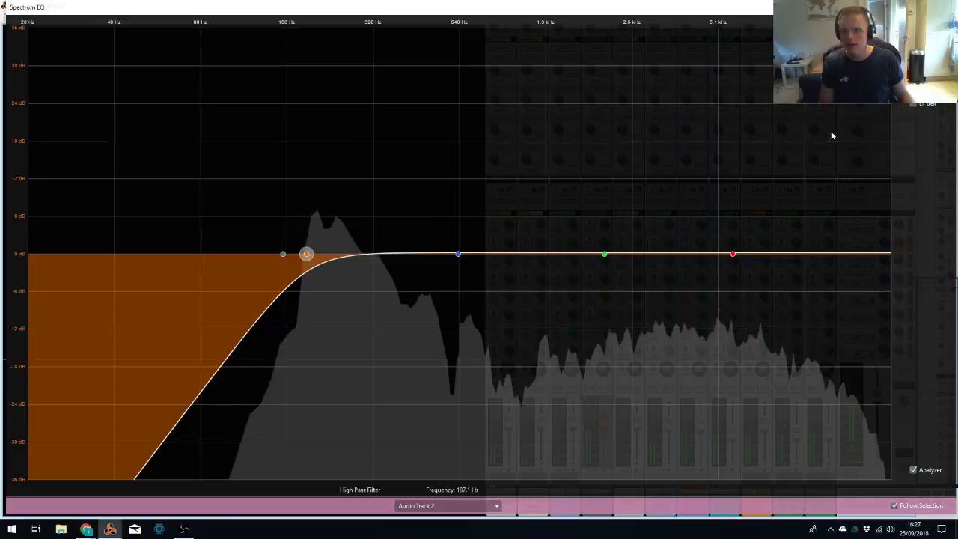
left_click_drag(604, 254, 668, 292)
key("F2")
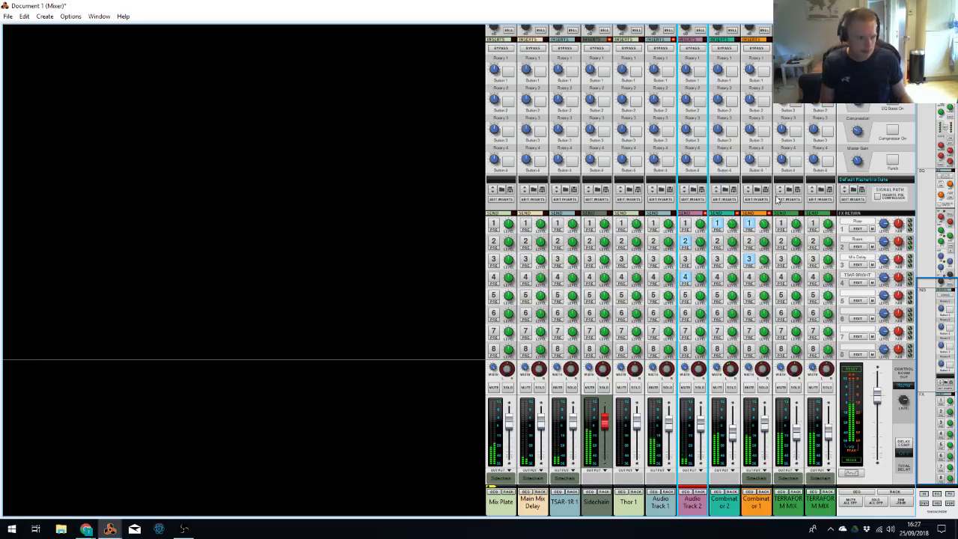
key("alt+Tab")
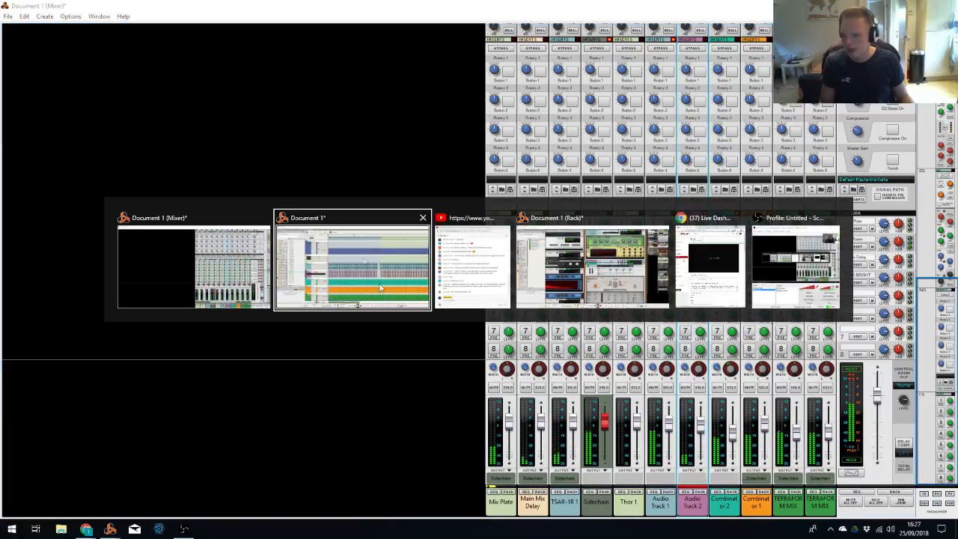
key("space")
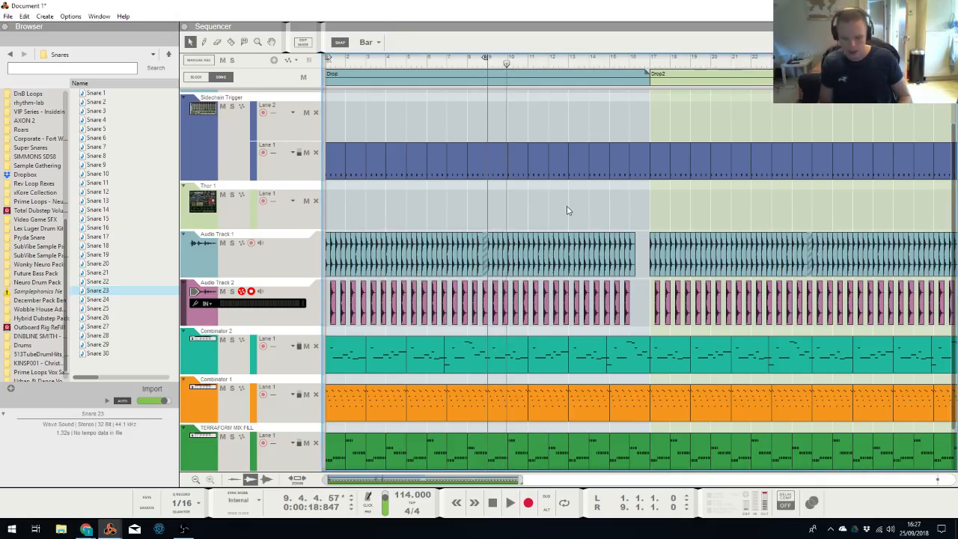
Set snap to 1/4, place the playhead on bar 1 beat 2 and create a new audio track below Audio Track 2
key("h")
key("h")
key("h")
key("h")
key("h")
key("h")
key("h")
key("h")
key("h")
key("h")
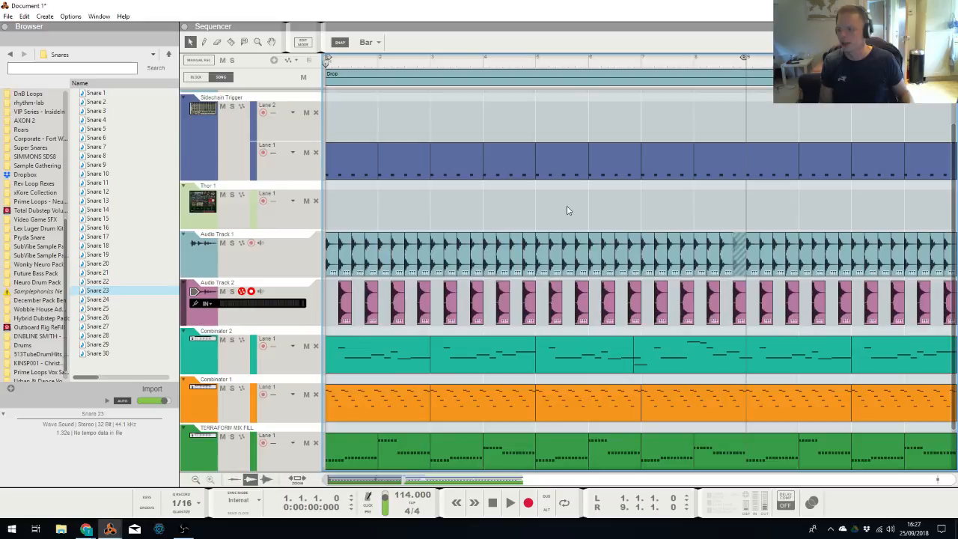
left_click(368, 41)
left_click(378, 75)
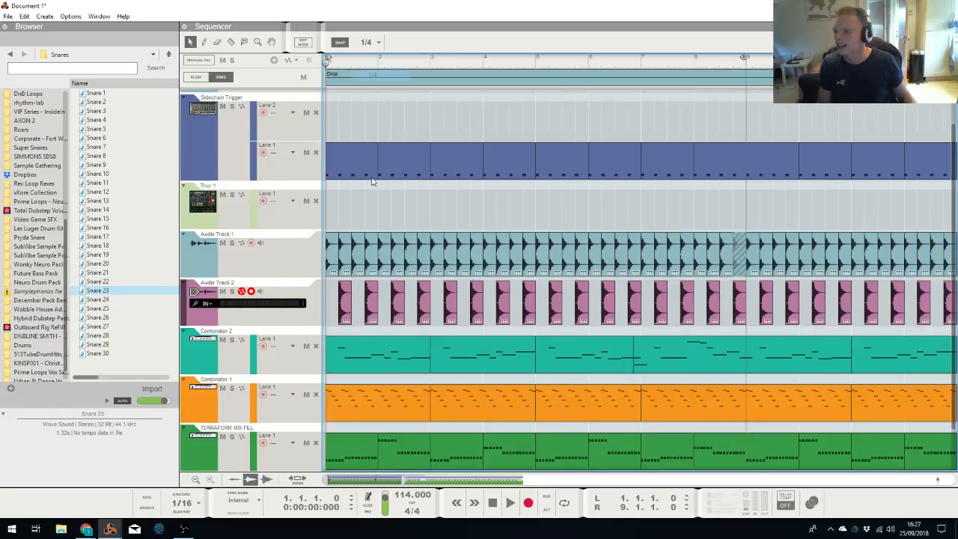
left_click(340, 64)
left_click(295, 303)
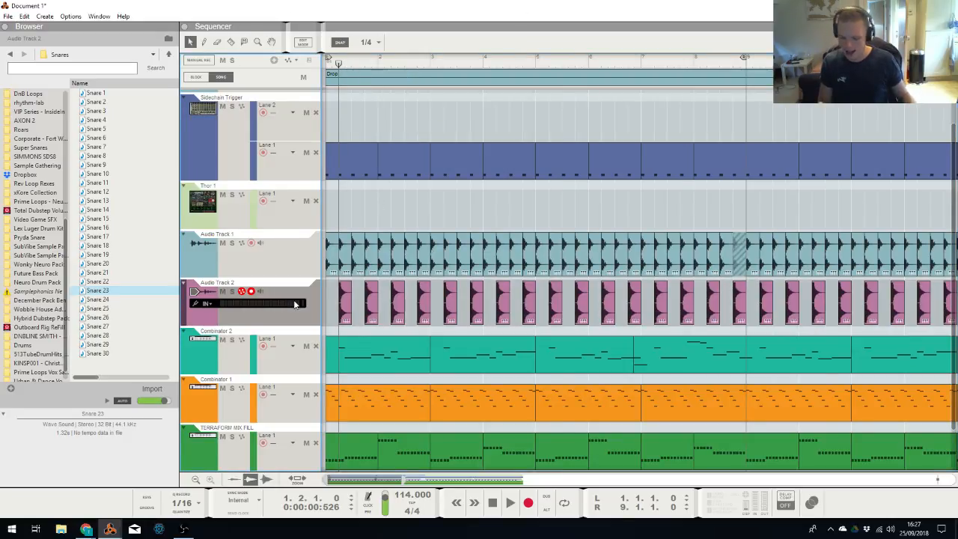
key("ctrl+t")
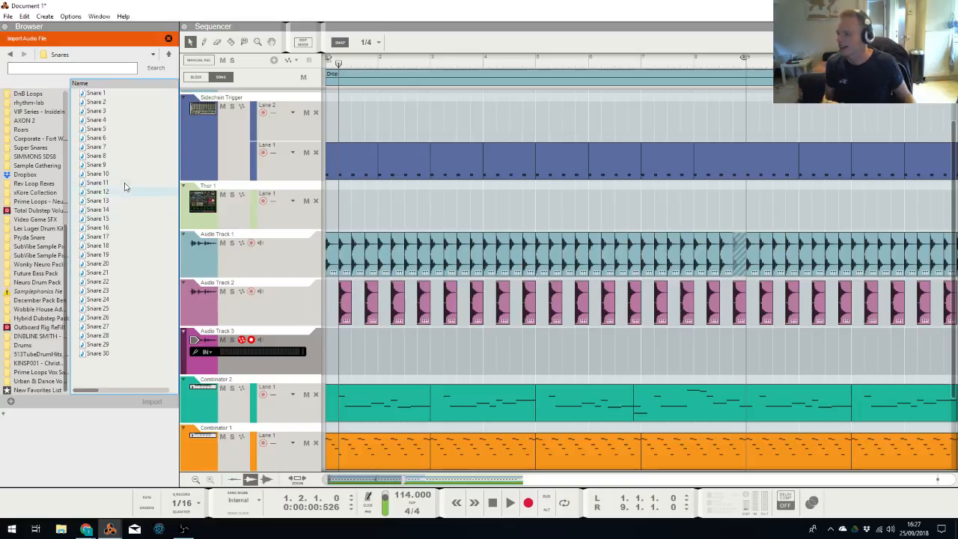
Browse the sample packs and open the Drum One Shots folder of the December pack
left_click(22, 345)
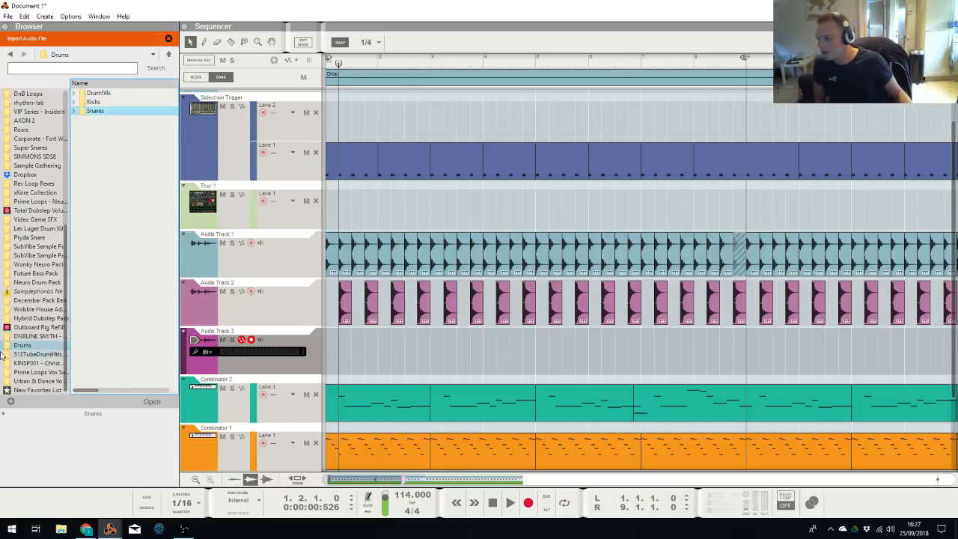
left_click(34, 319)
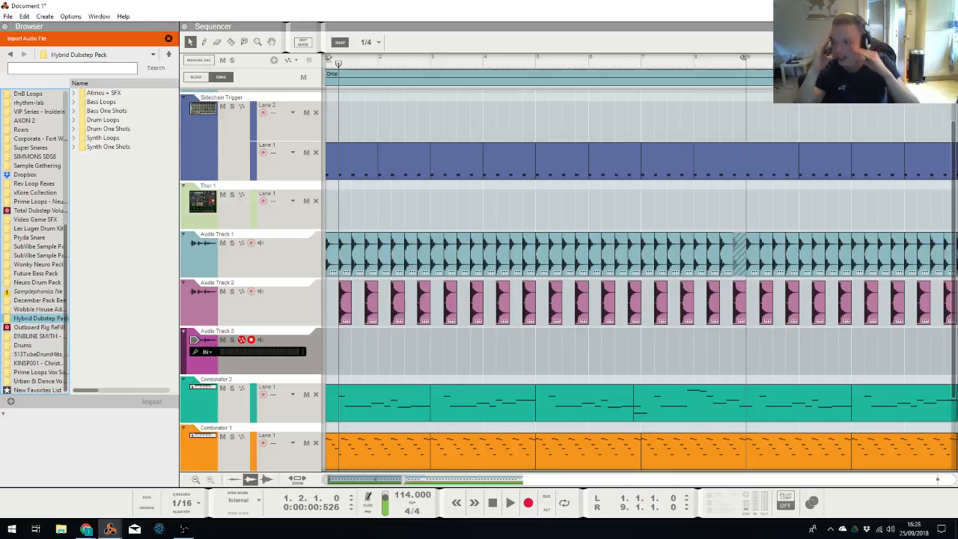
scroll(43, 306, "up", 3)
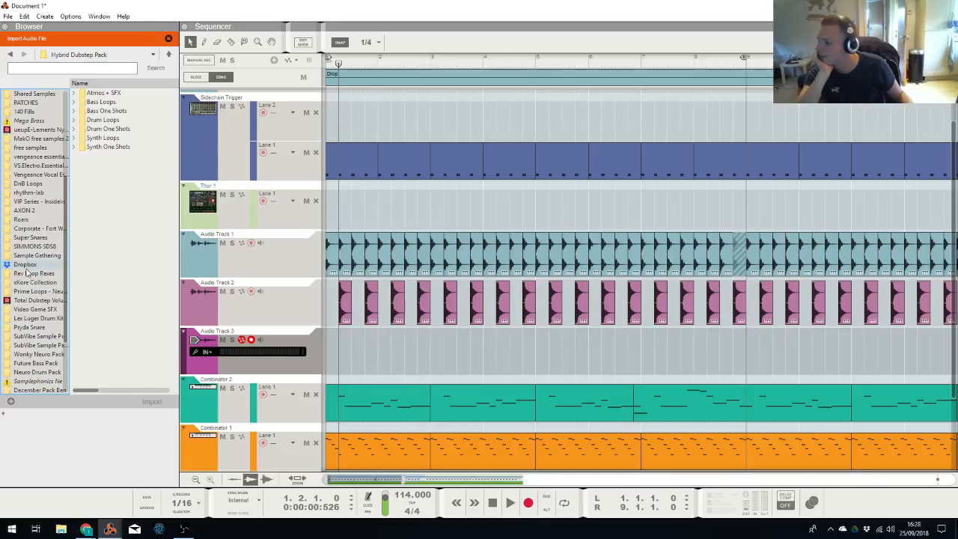
scroll(29, 327, "down", 3)
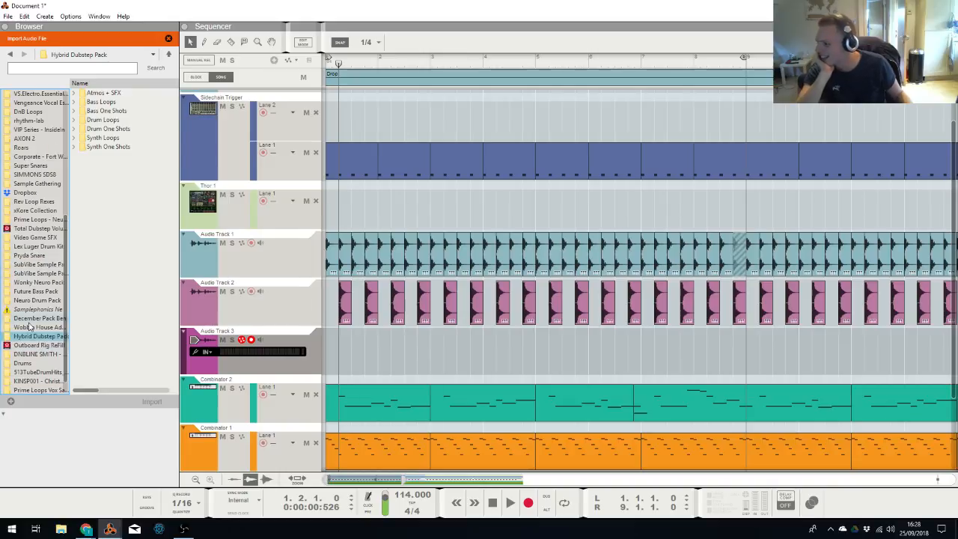
left_click(42, 283)
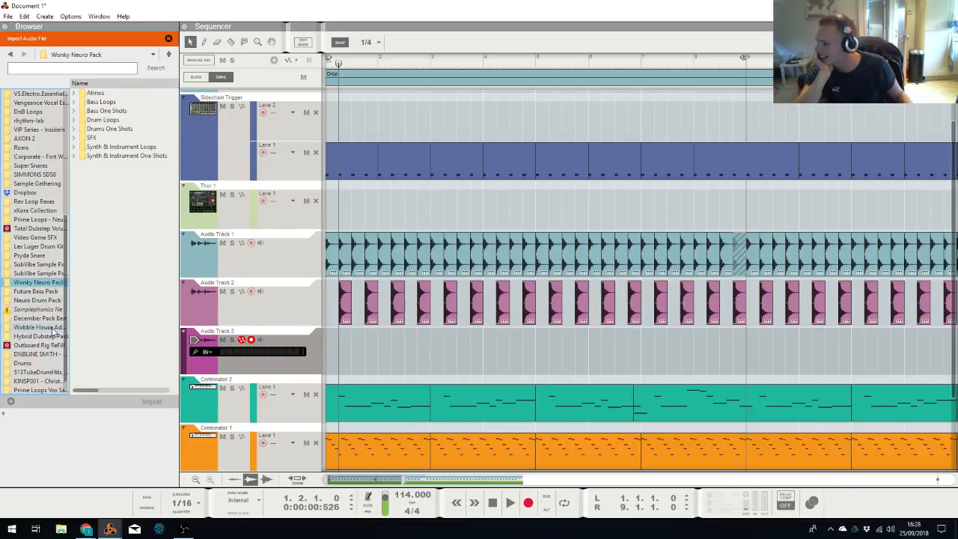
left_click(54, 318)
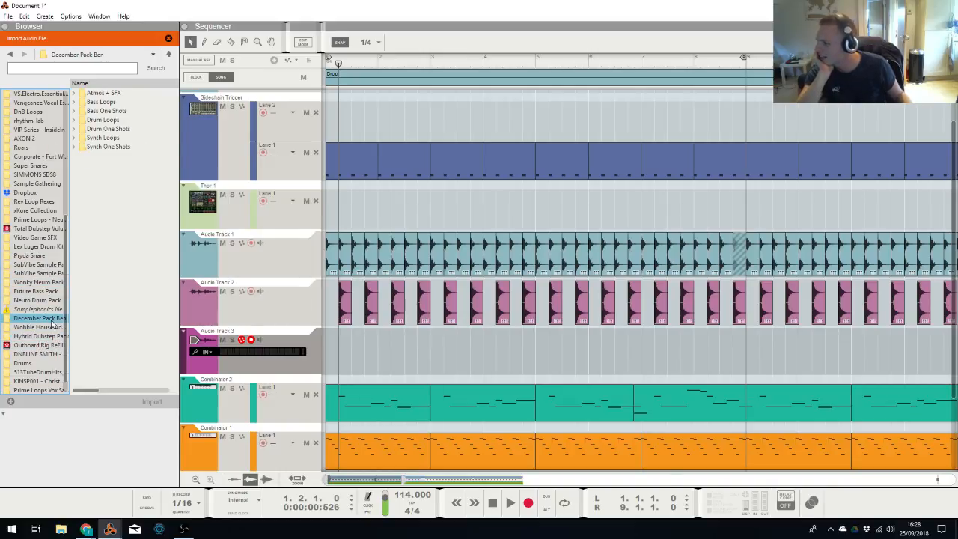
left_click(121, 131)
double_click(120, 132)
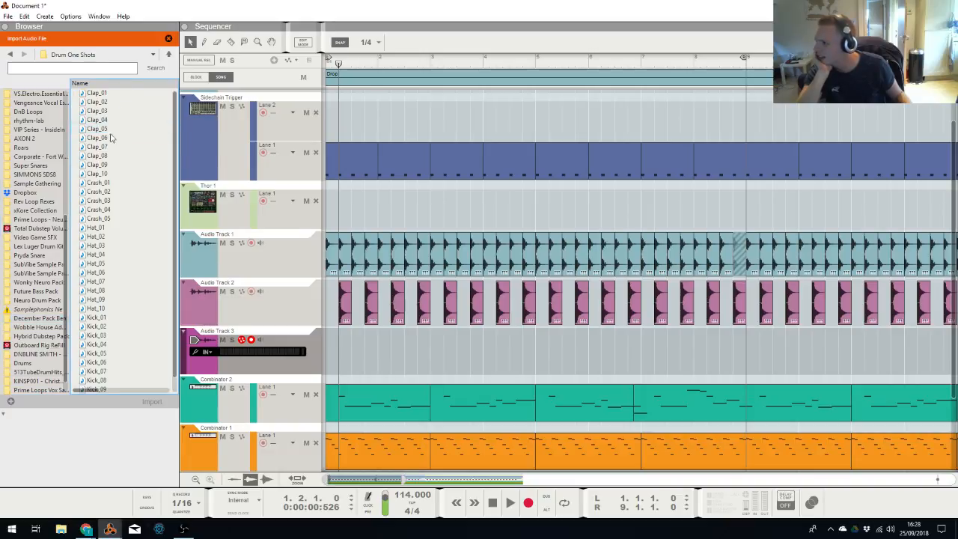
Audition the claps and place Clap_10 on Audio Track 3 at bar 1 beat 2
left_click(112, 139)
left_click(109, 166)
left_click(108, 175)
left_click_drag(107, 175, 344, 350)
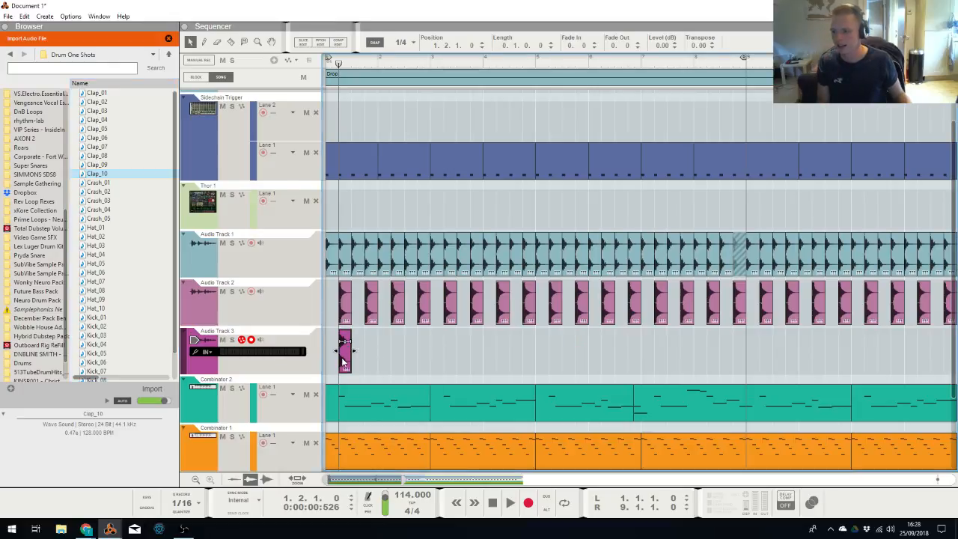
right_click(341, 361)
left_click(379, 186)
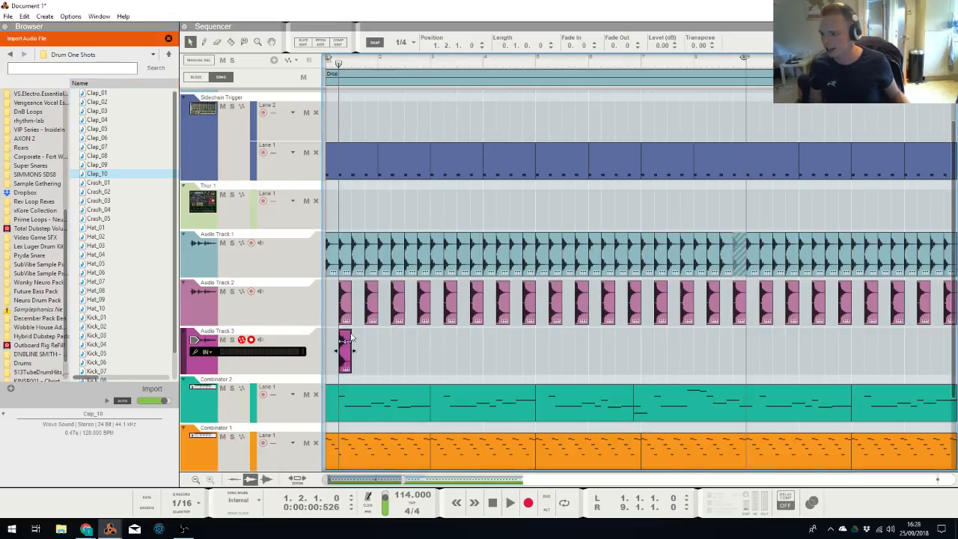
Set snap to Bar and repeat the clap clip on Audio Track 3 on beats 2 and 4 of every bar through bar 16
mouse_move(347, 351)
left_mouse_down()
mouse_move(372, 352)
mouse_move(334, 355)
left_mouse_up()
left_click_drag(349, 361, 402, 364)
left_click_drag(505, 367, 448, 362)
left_click_drag(648, 364, 281, 362)
left_click(406, 42)
left_click(406, 53)
key("ctrl+c")
key("ctrl+v")
left_click_drag(799, 351, 308, 367)
key("ctrl+c")
key("ctrl+v")
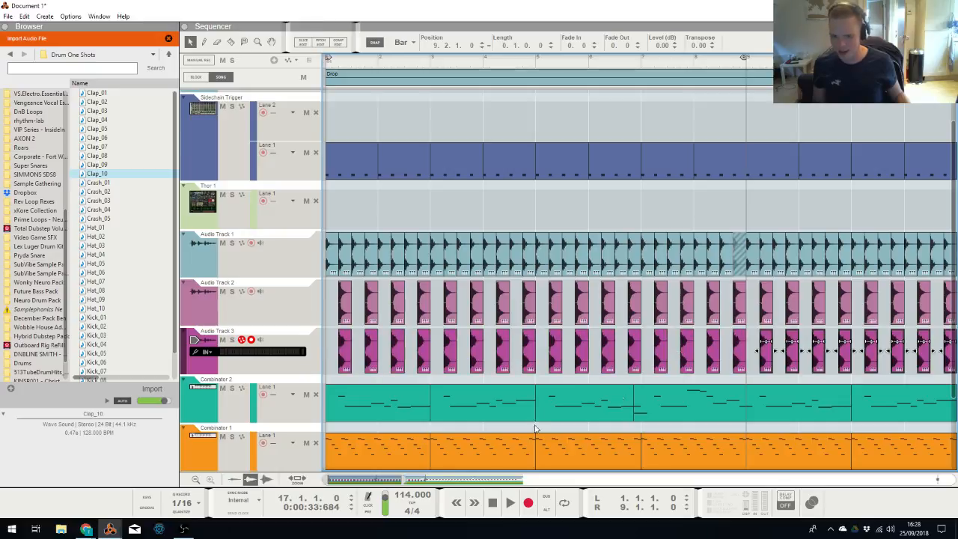
Delete the clap clips in bar 16 on Audio Track 3, just before the Drop2 section
left_click_drag(402, 479, 477, 469)
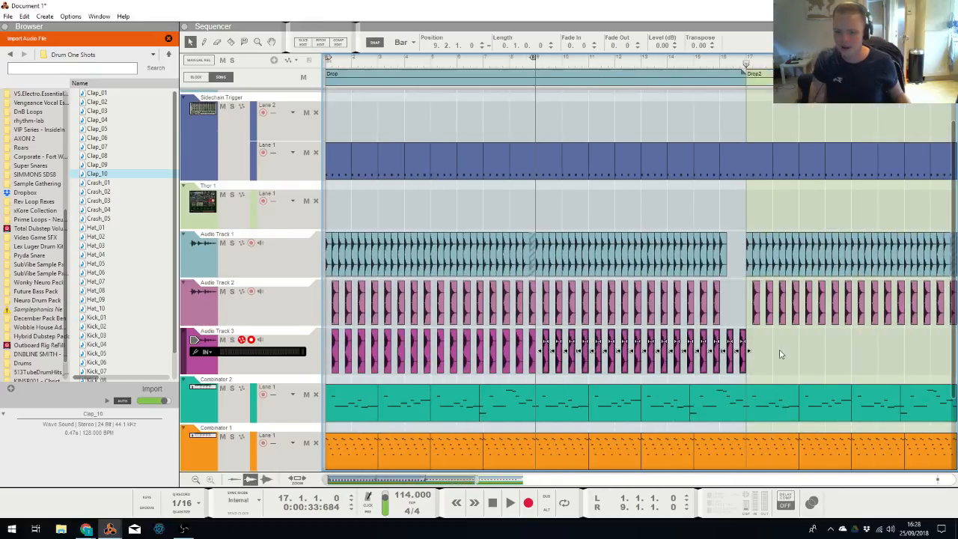
left_click_drag(780, 354, 730, 347)
key("Delete")
Copy the whole clap pattern on Audio Track 3 into the Drop2 section and play the song from the start
left_click_drag(779, 354, 254, 344)
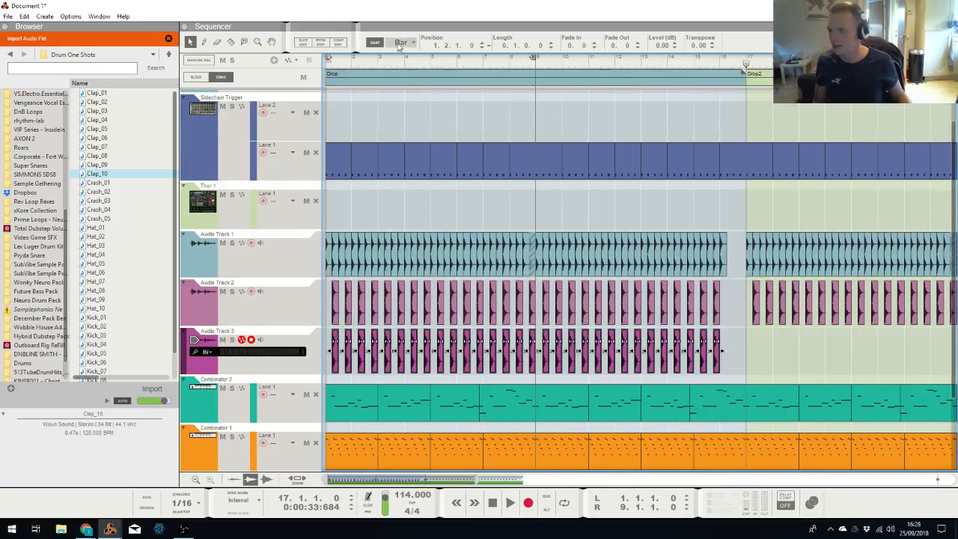
key("ctrl+c")
key("ctrl+v")
left_click_drag(405, 63, 235, 135)
key("space")
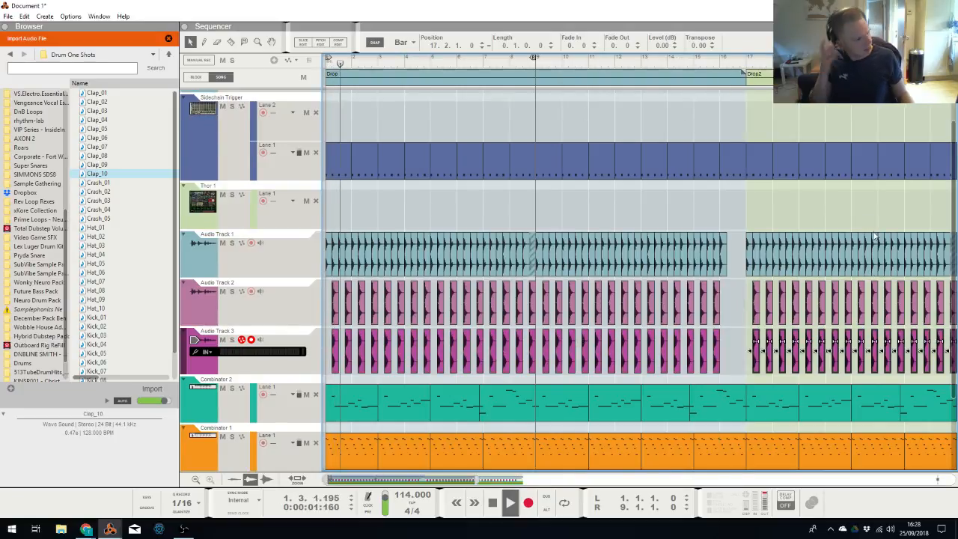
Show the inserts of Audio Track 3 in the rack and add a Softube TSAR-1R Reverb there
key("alt+Tab")
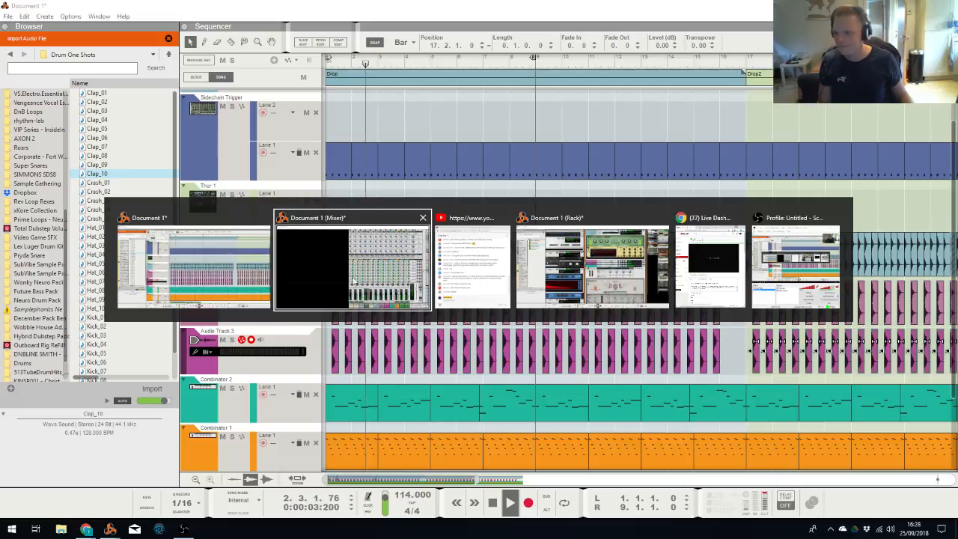
key("alt+Tab")
key("alt+Tab")
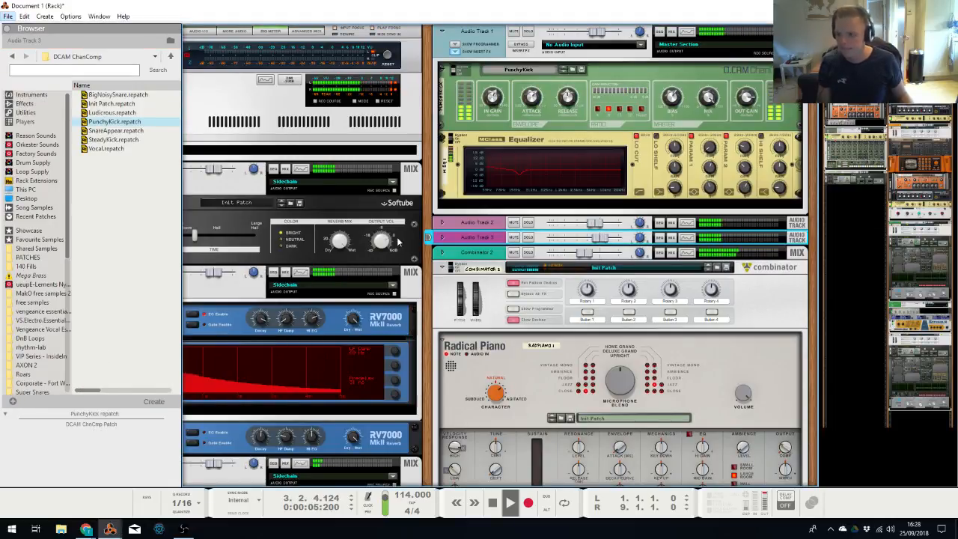
left_click(442, 237)
left_click(455, 258)
right_click(464, 272)
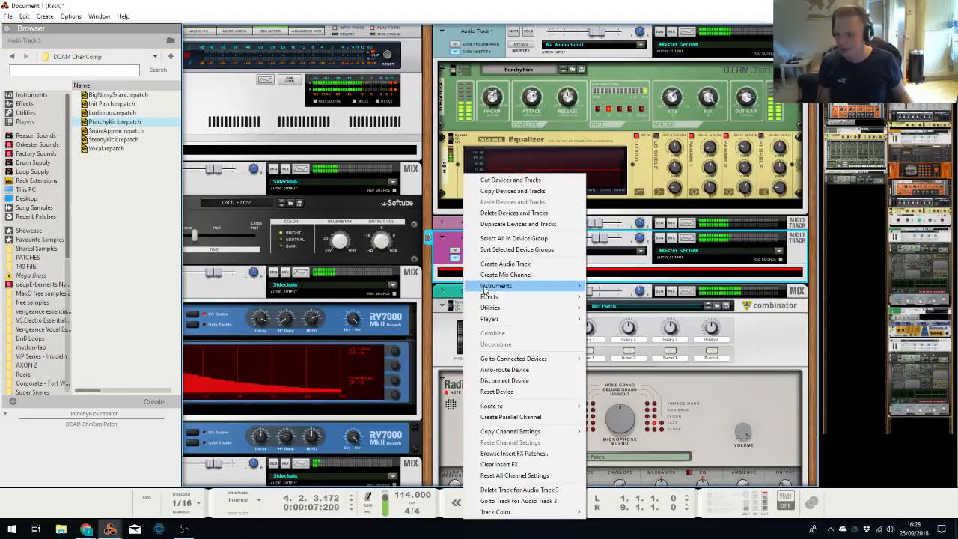
mouse_move(489, 296)
mouse_move(620, 256)
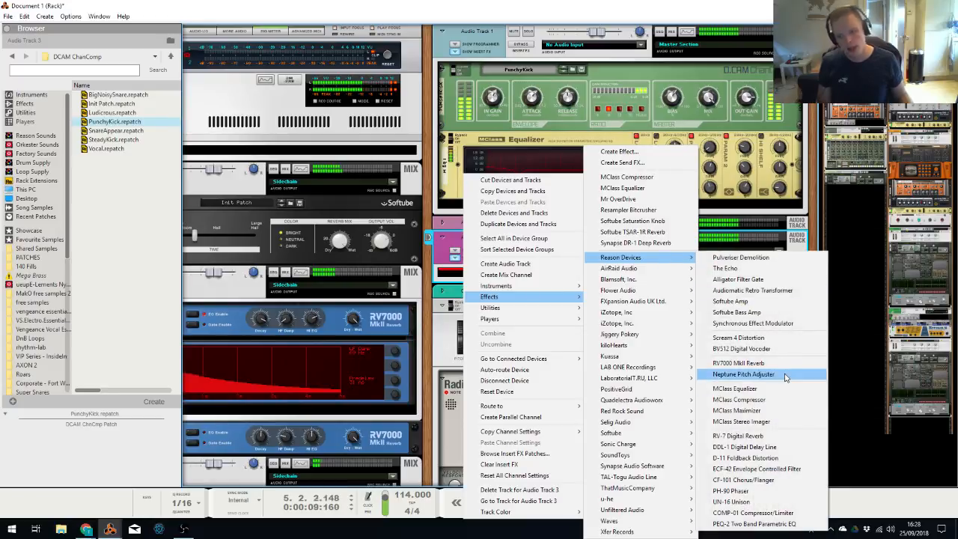
left_click(661, 234)
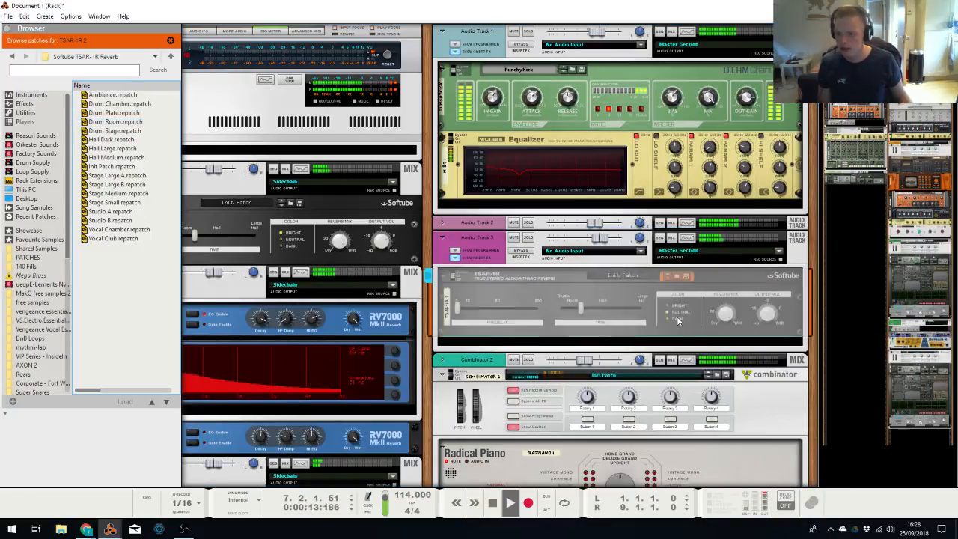
Set the TSAR-1R reverb mix to about 72% and the reverb time to about 1.56 s
left_click_drag(728, 318, 734, 337)
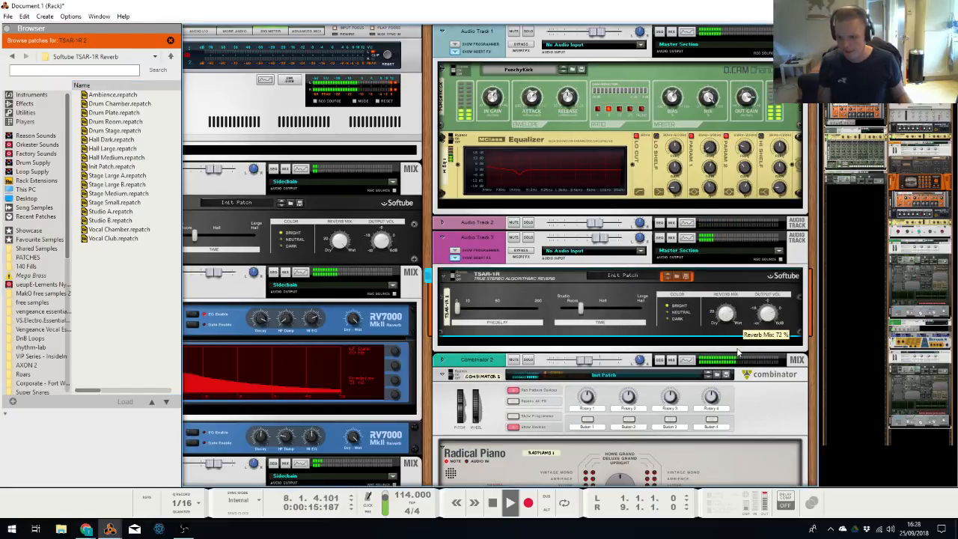
left_click_drag(585, 307, 612, 317)
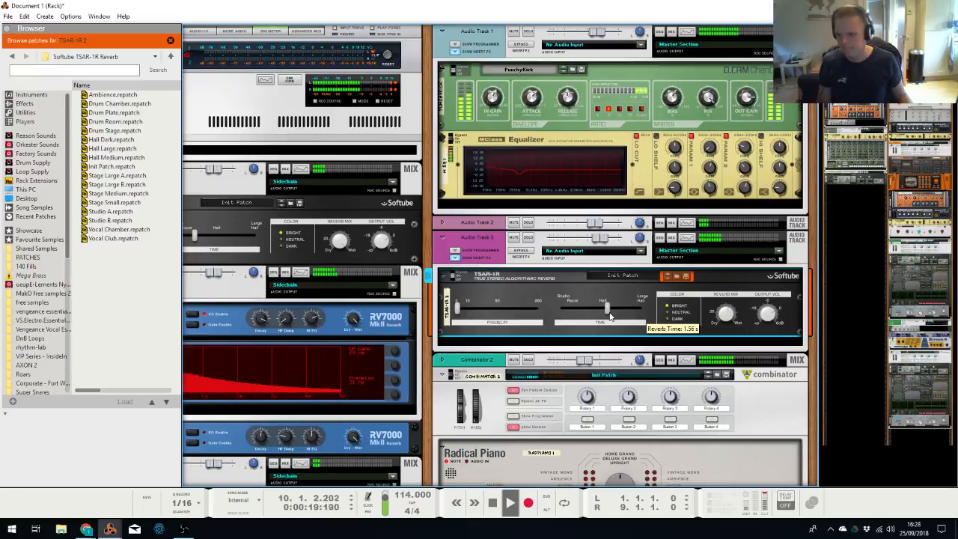
right_click(586, 320)
mouse_move(643, 329)
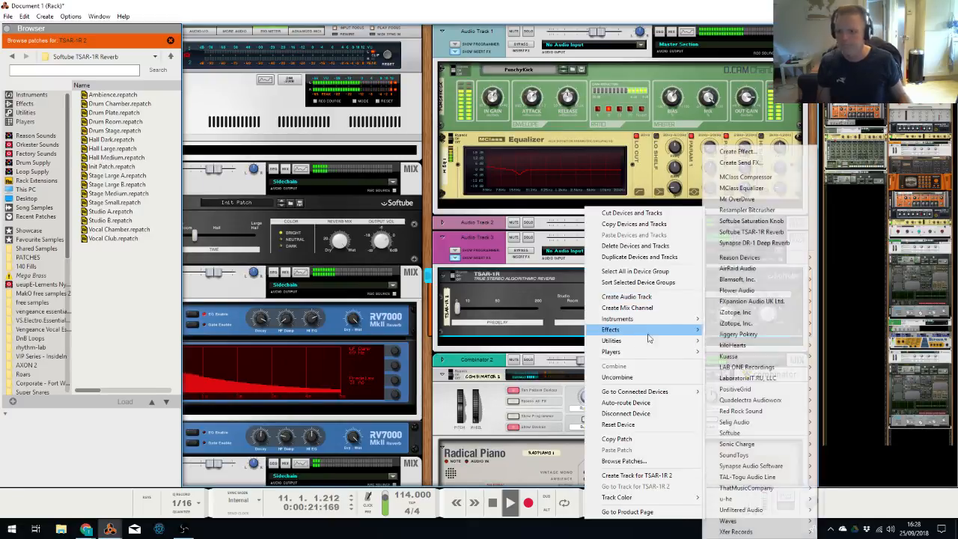
left_click(550, 285)
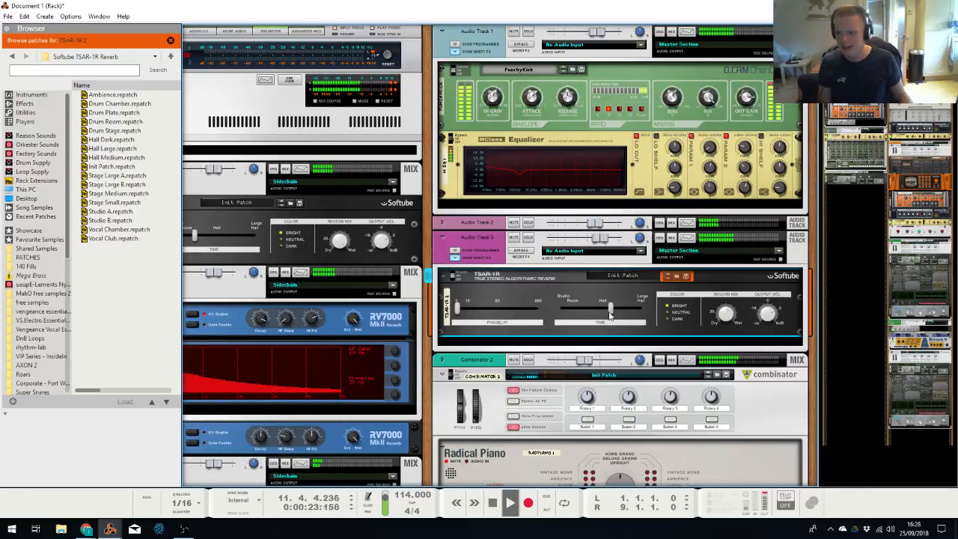
Raise the high-pass filter of Audio Track 3 to about 297 Hz in the Spectrum EQ
left_click(597, 244)
key("F2")
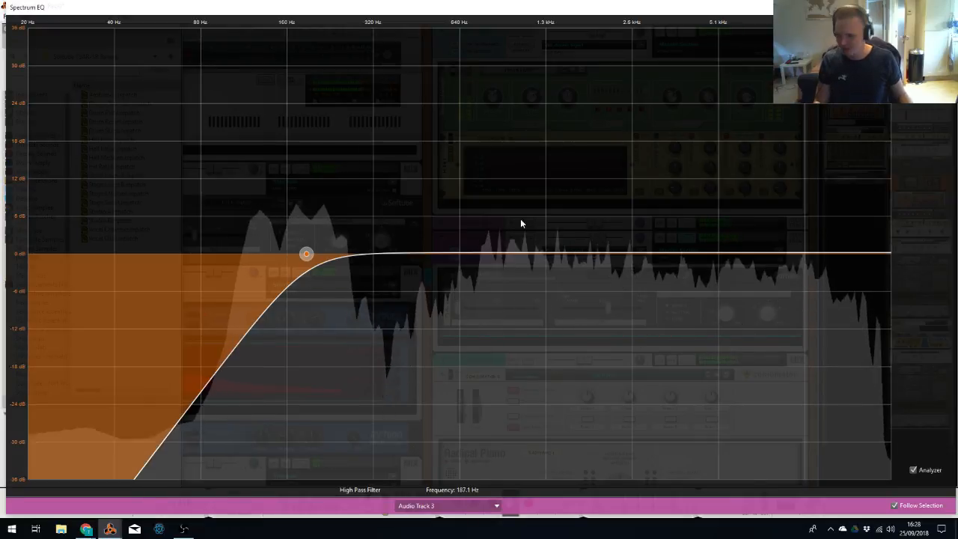
left_click_drag(305, 252, 363, 254)
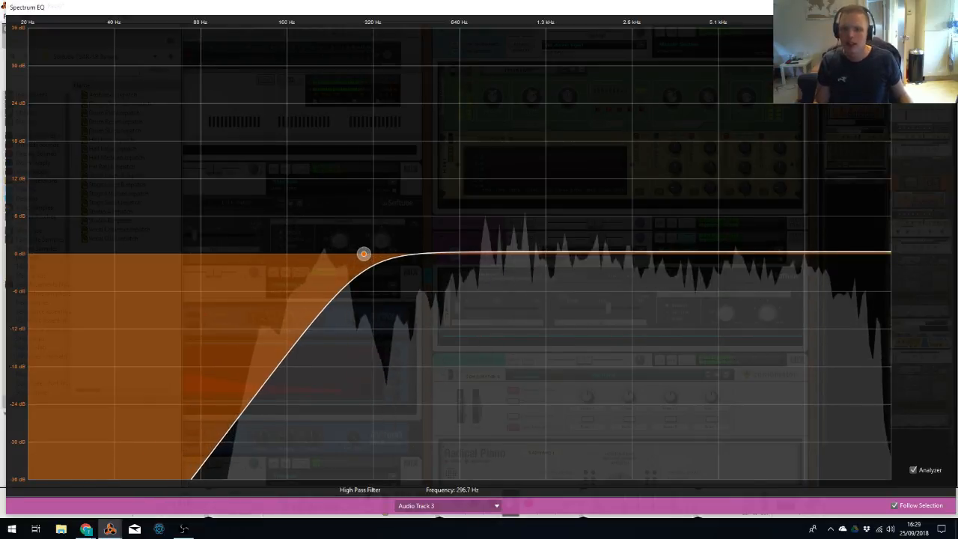
left_click_drag(458, 254, 502, 300)
left_click_drag(731, 254, 789, 228)
key("alt+Tab")
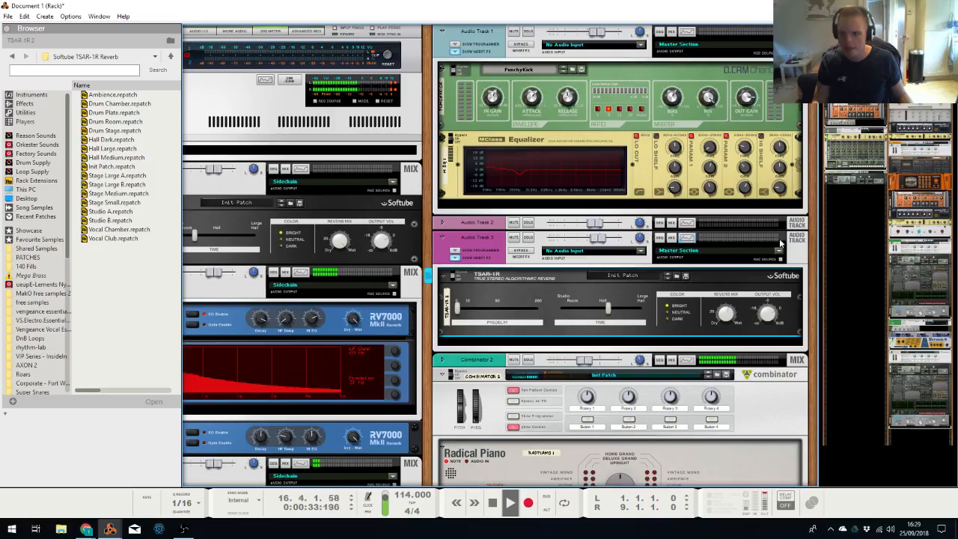
Route the Audio Track 2 and Audio Track 3 mixer channels to a new output bus and show that bus in the rack
key("alt+Tab")
scroll(751, 219, "down", 12)
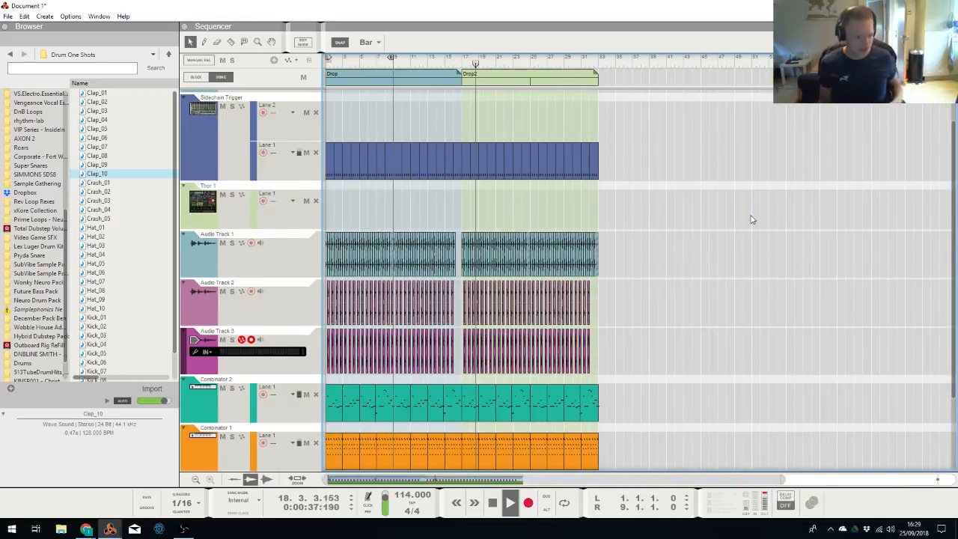
key("alt+Tab")
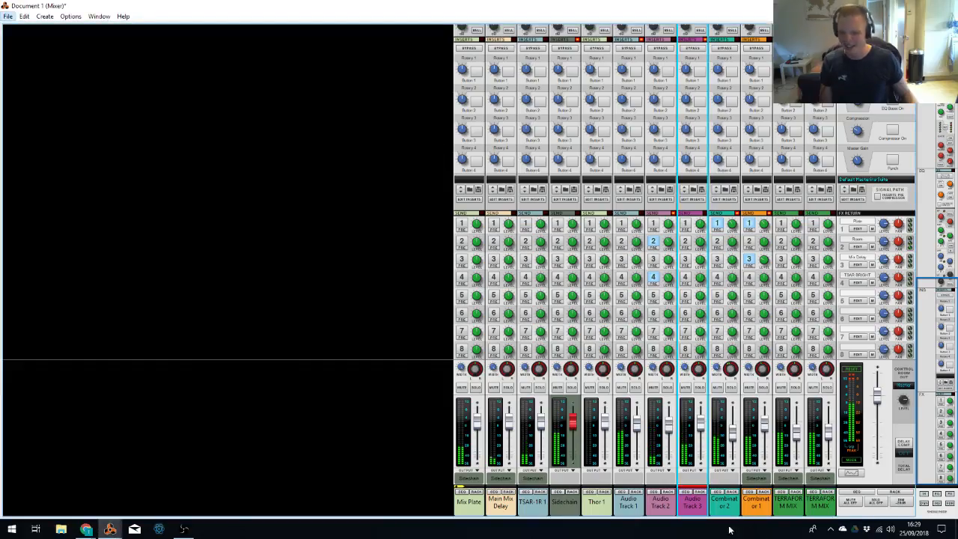
left_click(664, 508)
left_click(699, 507, "shift")
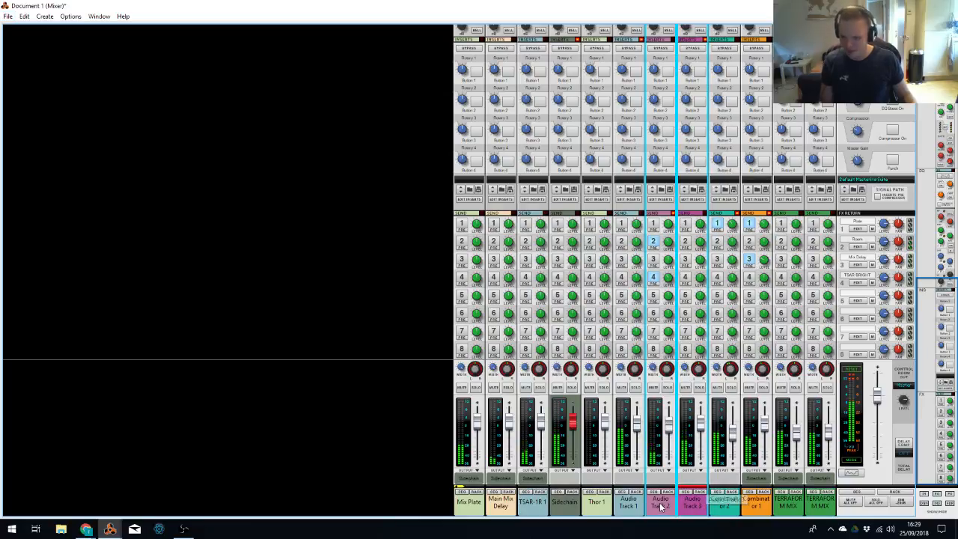
left_click(699, 507, "ctrl")
left_click(699, 506, "ctrl")
key("ctrl+g")
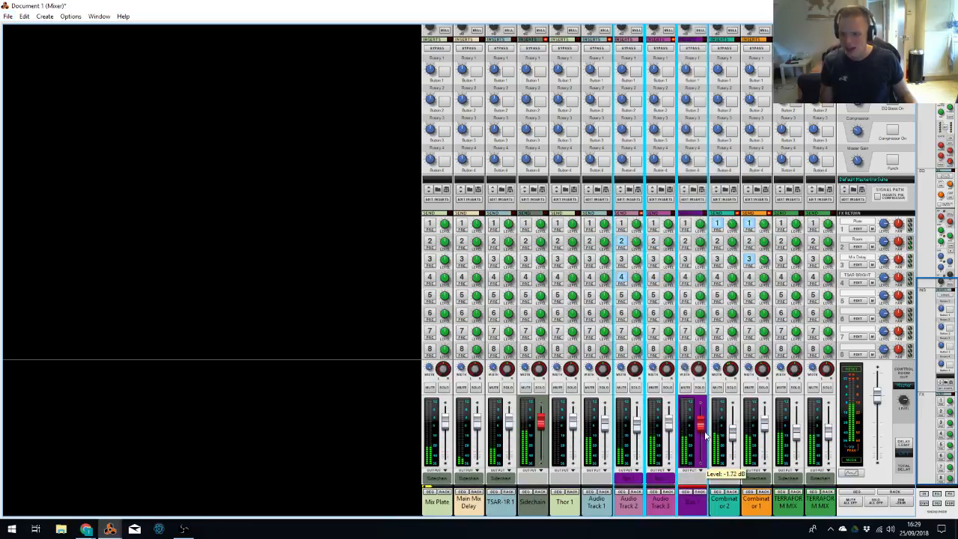
left_click(701, 492)
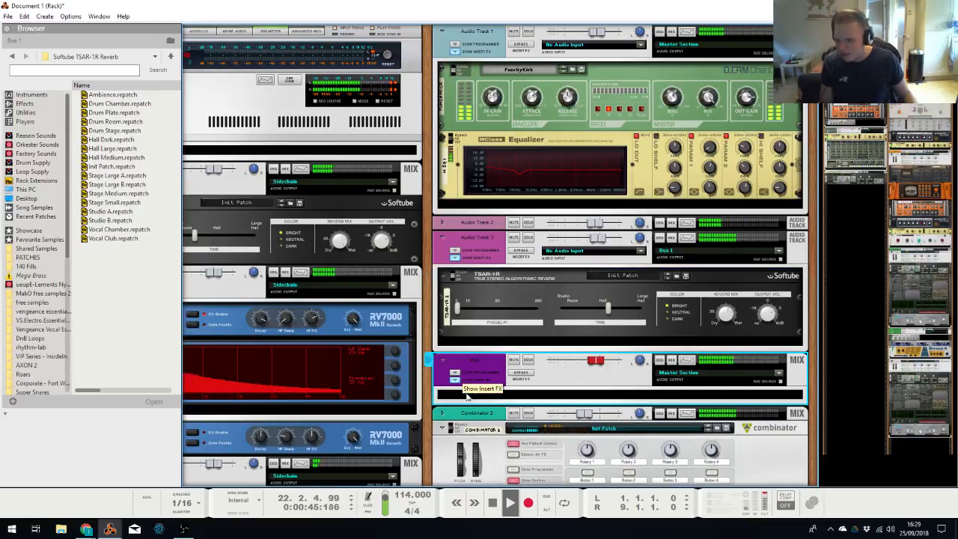
right_click(482, 395)
mouse_move(524, 175)
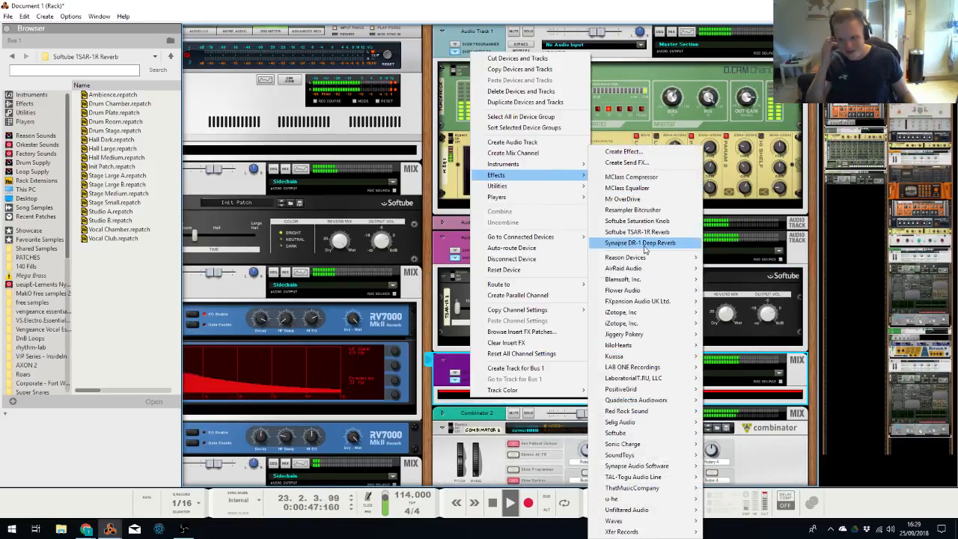
mouse_move(636, 257)
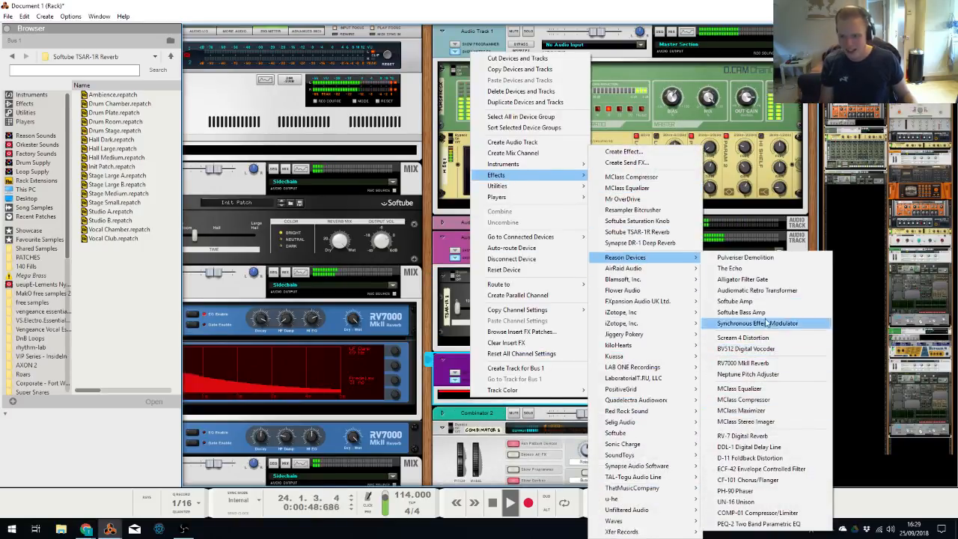
left_click(800, 246)
Insert an FXpansion DCAM ChanComp compressor on the new bus and load its BigNoisySnare patch
right_click(673, 395)
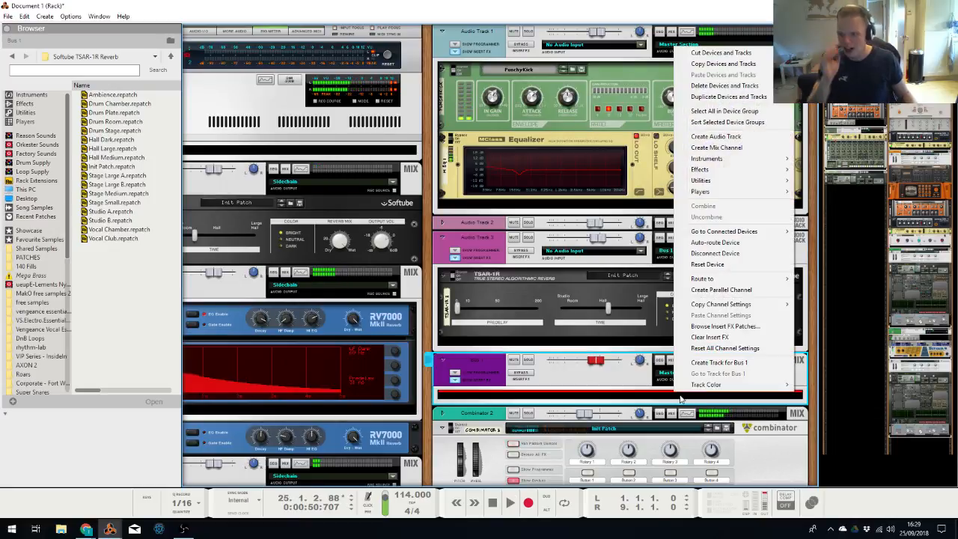
mouse_move(771, 170)
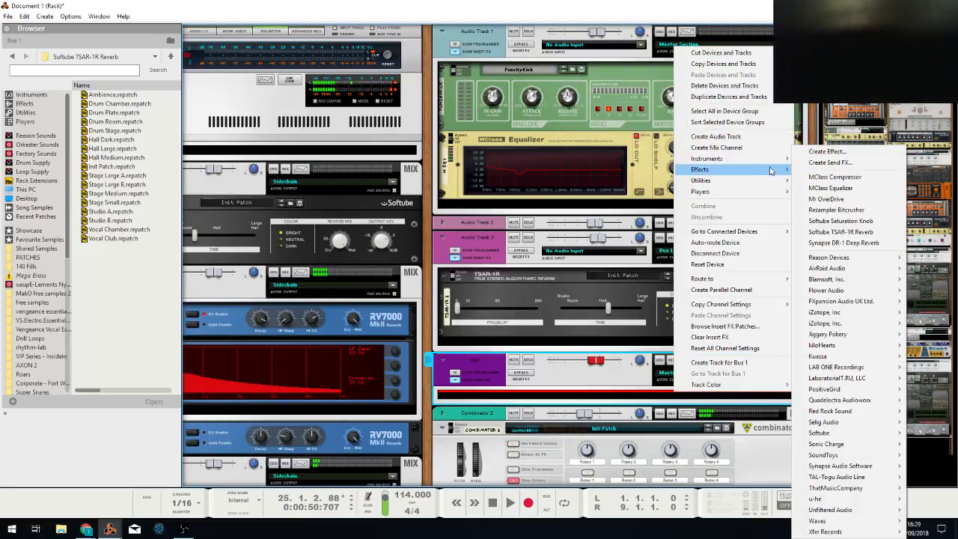
mouse_move(746, 182)
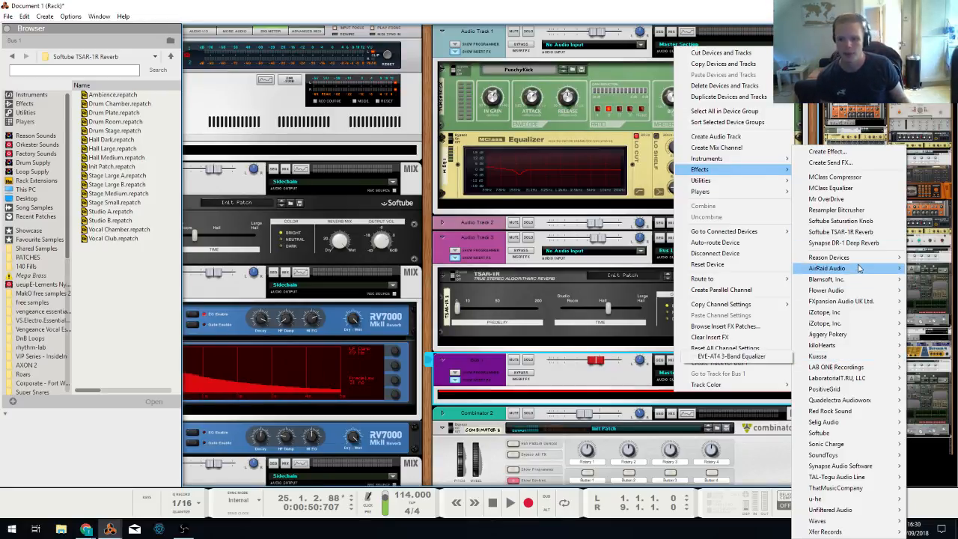
mouse_move(859, 260)
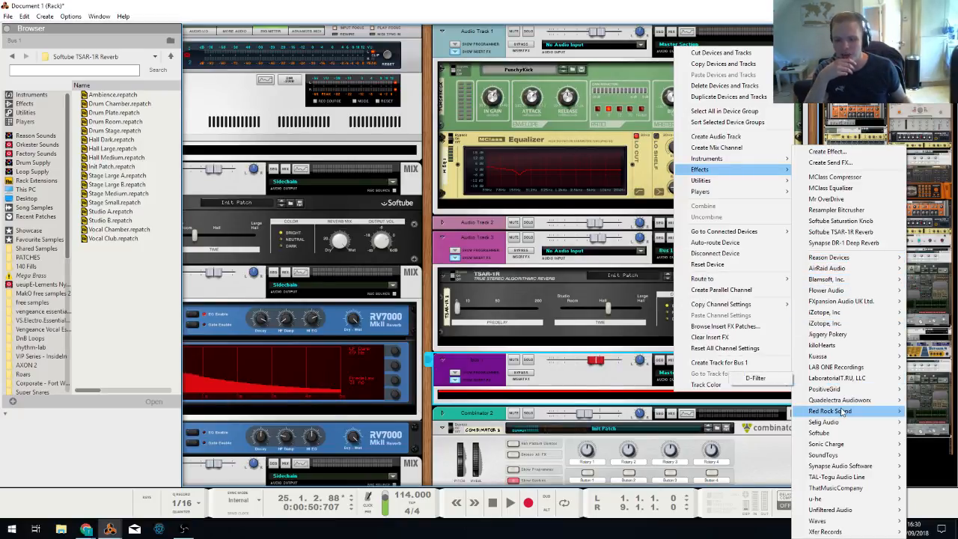
mouse_move(870, 357)
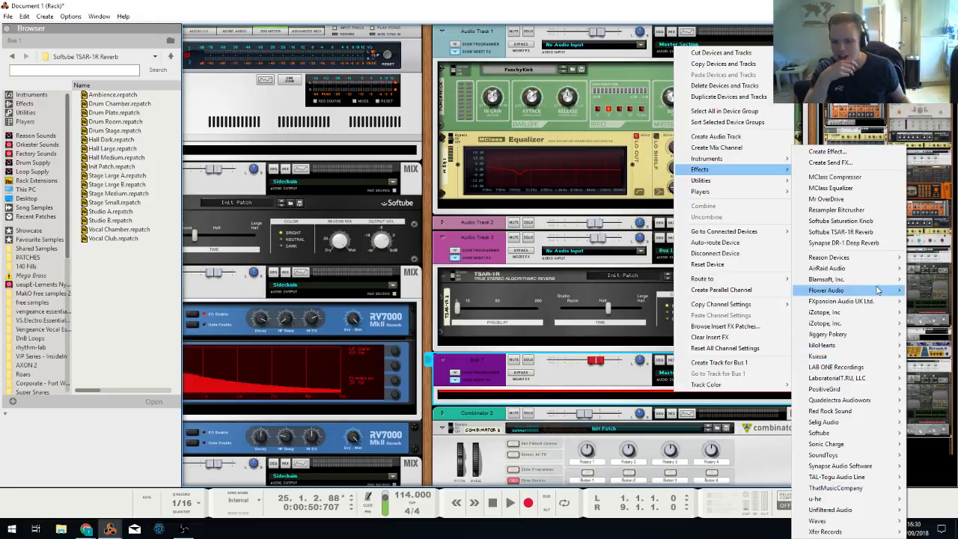
mouse_move(864, 305)
left_click(736, 312)
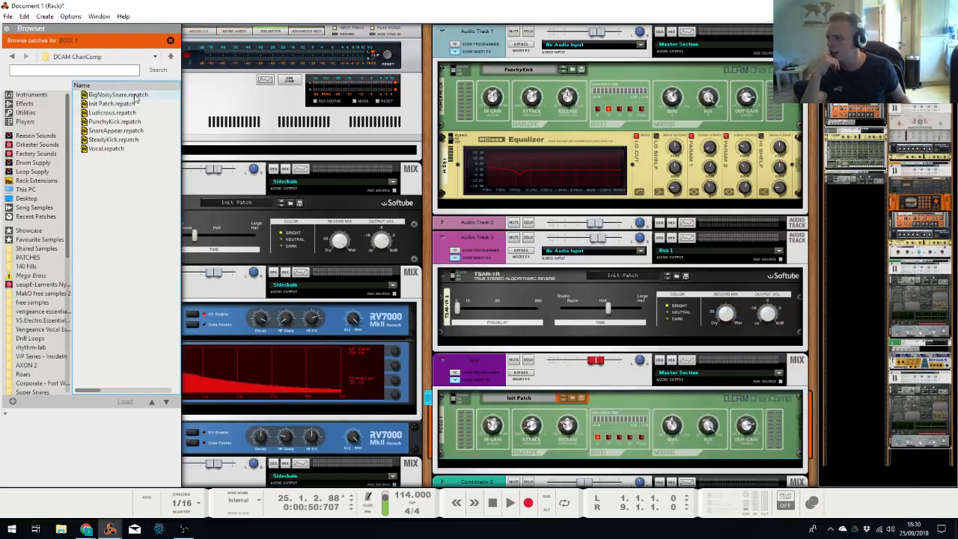
left_click(133, 95)
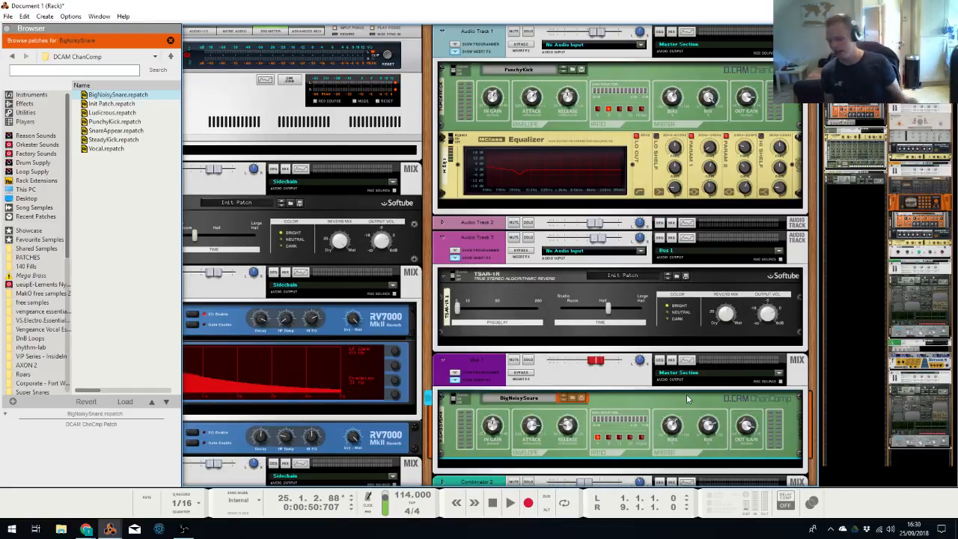
Return to the sequencer and move the playhead to the start of the song
key("alt+Tab")
key("alt+Tab")
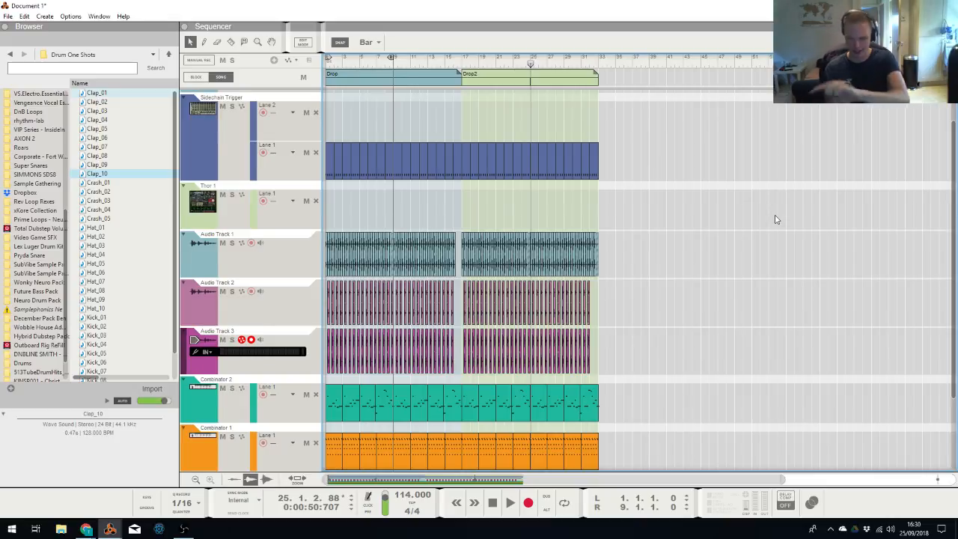
key("KP_0")
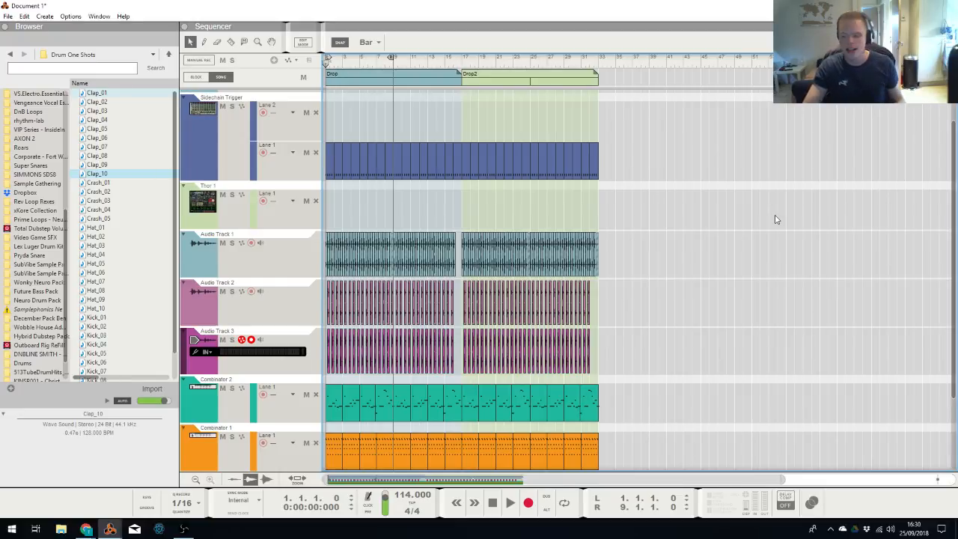
Add a new audio track below Audio Track 3 and start an audio file import for it
left_click(284, 335)
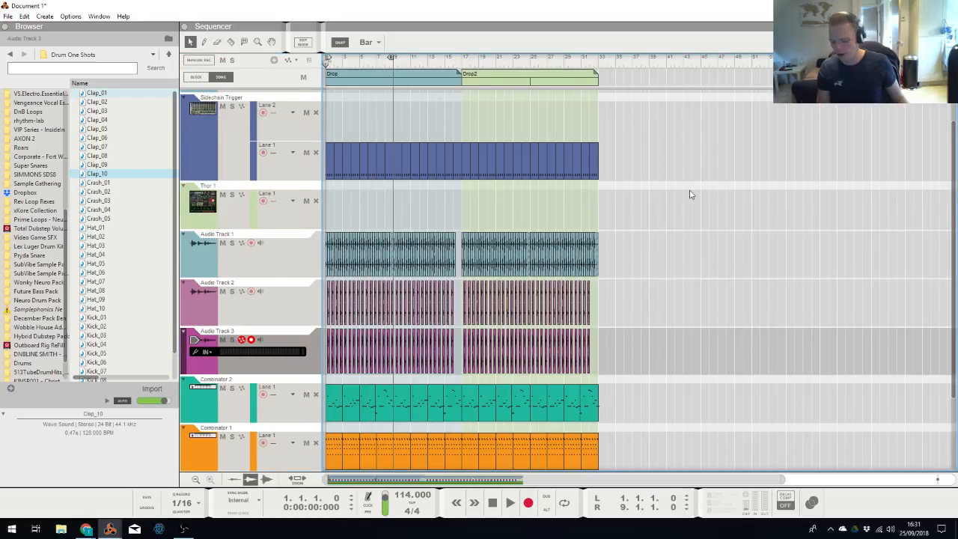
key("ctrl+t")
left_click(307, 391)
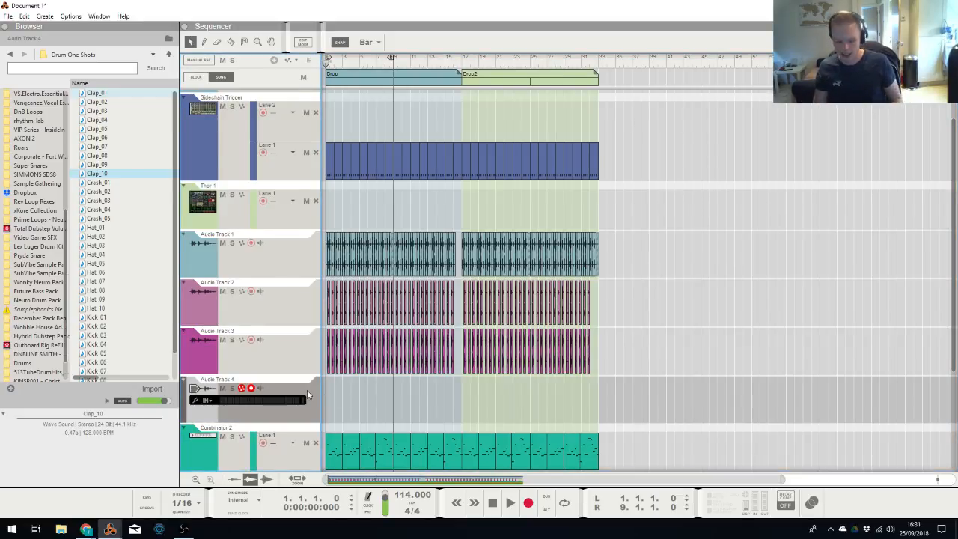
key("ctrl+shift+i")
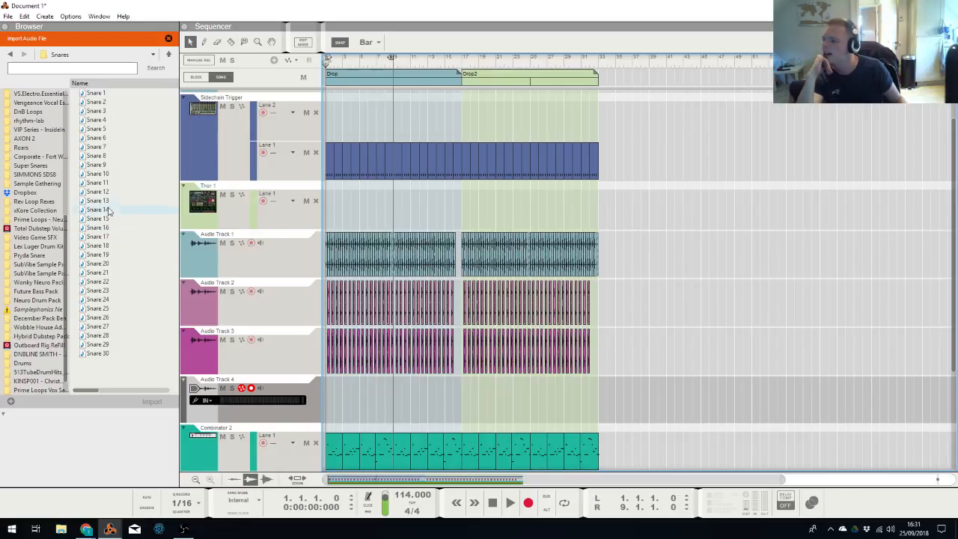
Look through the PATCHES and Favourite Samples locations for another snare sample
scroll(45, 228, "up", 4)
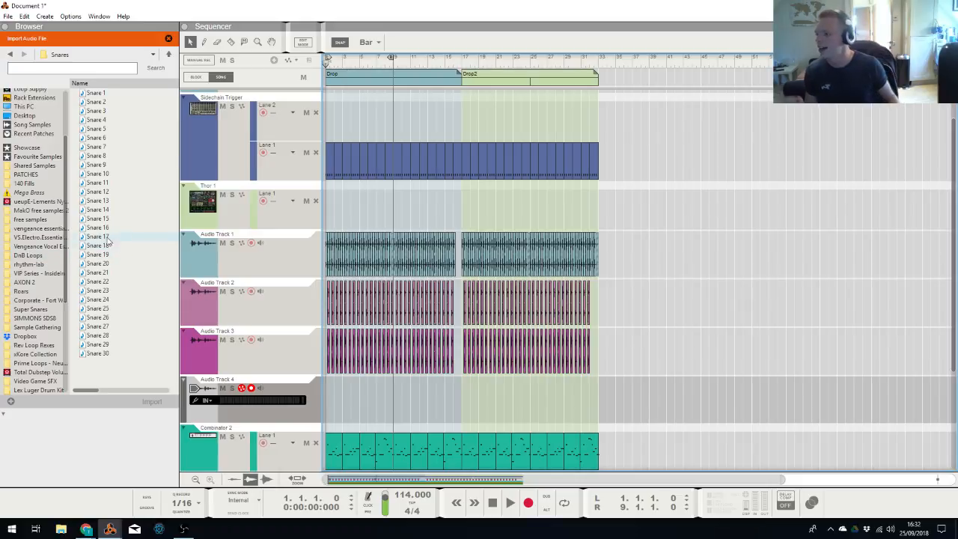
scroll(26, 221, "up", 3)
left_click(26, 228)
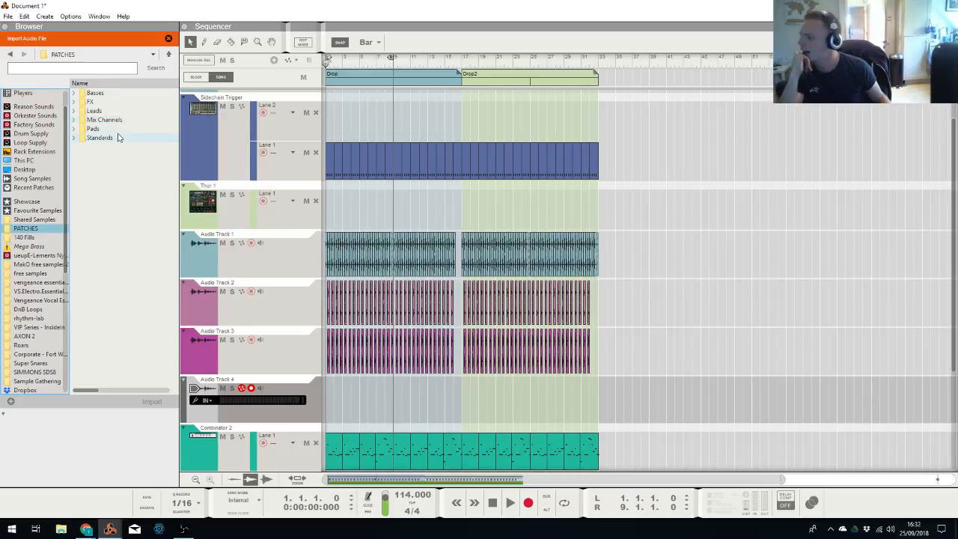
left_click(30, 219)
left_click(26, 229)
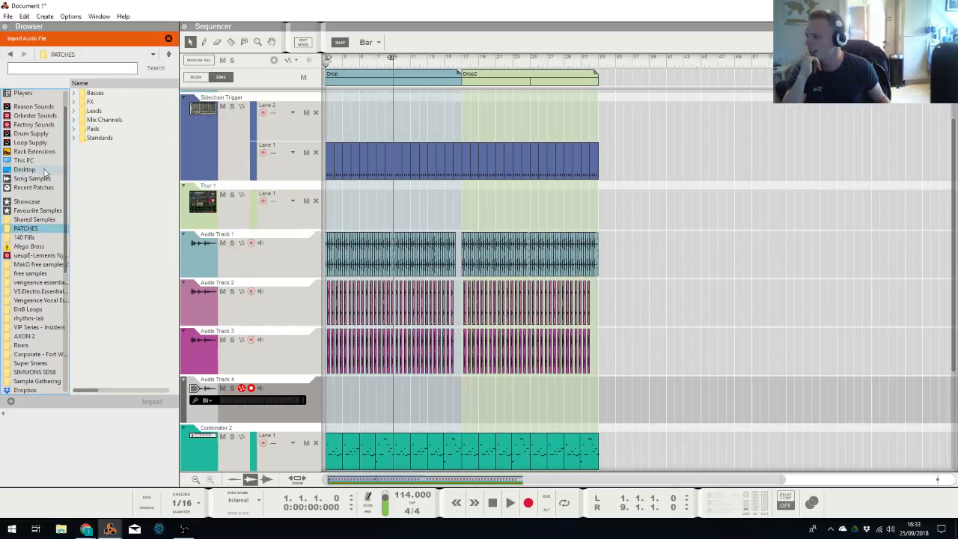
left_click(38, 211)
scroll(103, 279, "down", 1)
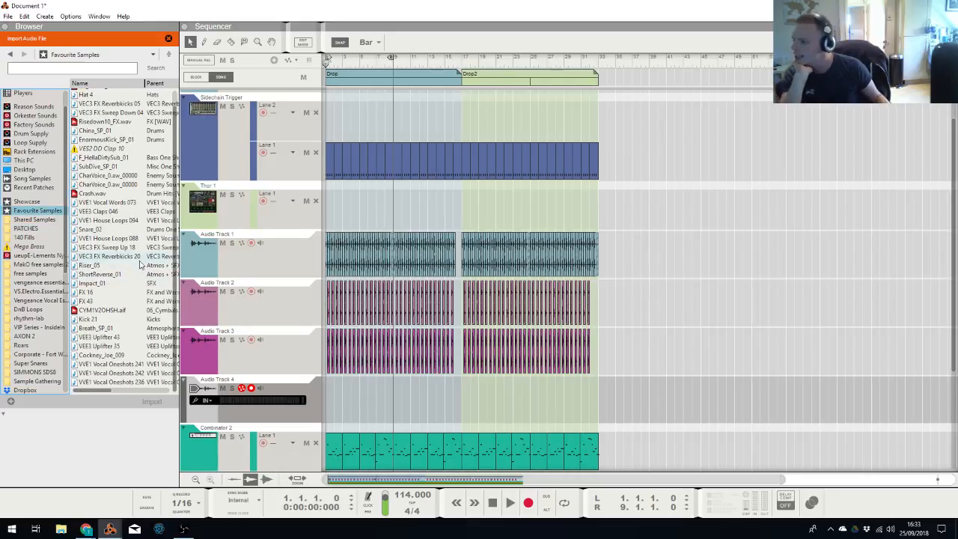
scroll(130, 251, "up", 1)
scroll(16, 220, "down", 3)
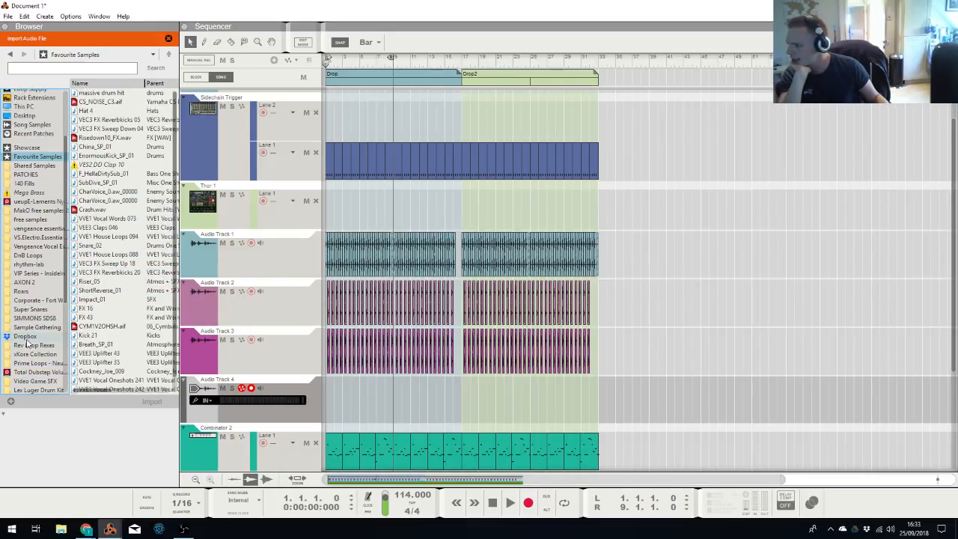
Audition the Madeon snares in the Sample Gathering folder and place MadeonSnare at the start of Audio Track 4
left_click(36, 326)
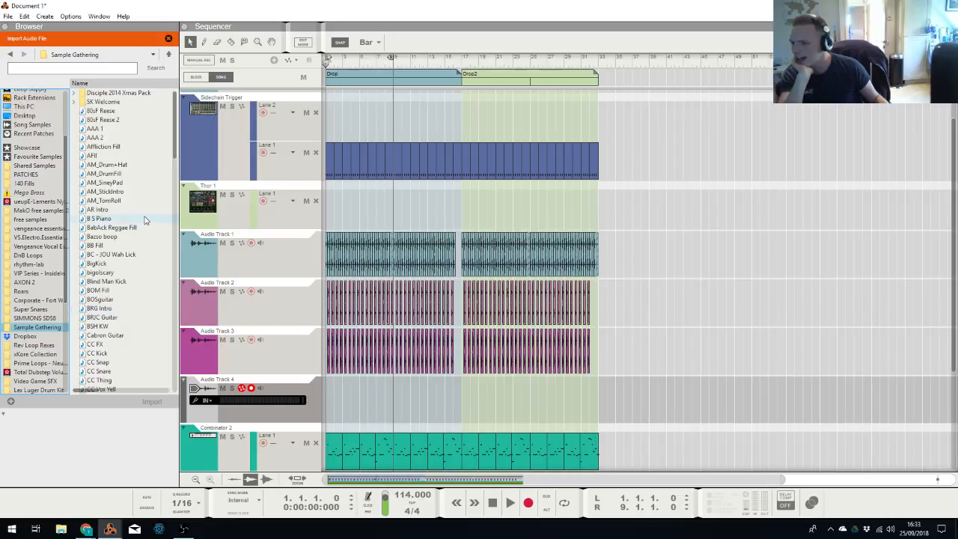
scroll(122, 216, "down", 7)
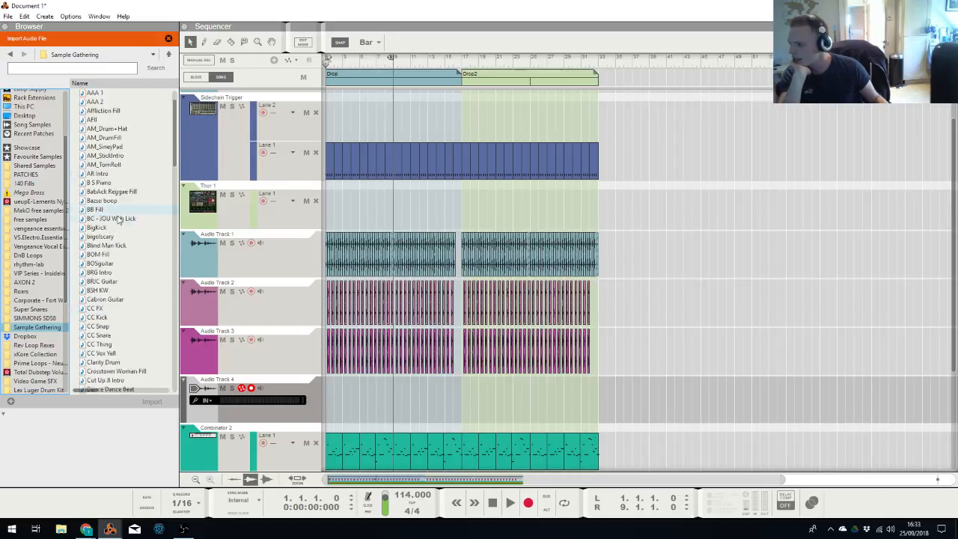
scroll(107, 252, "down", 7)
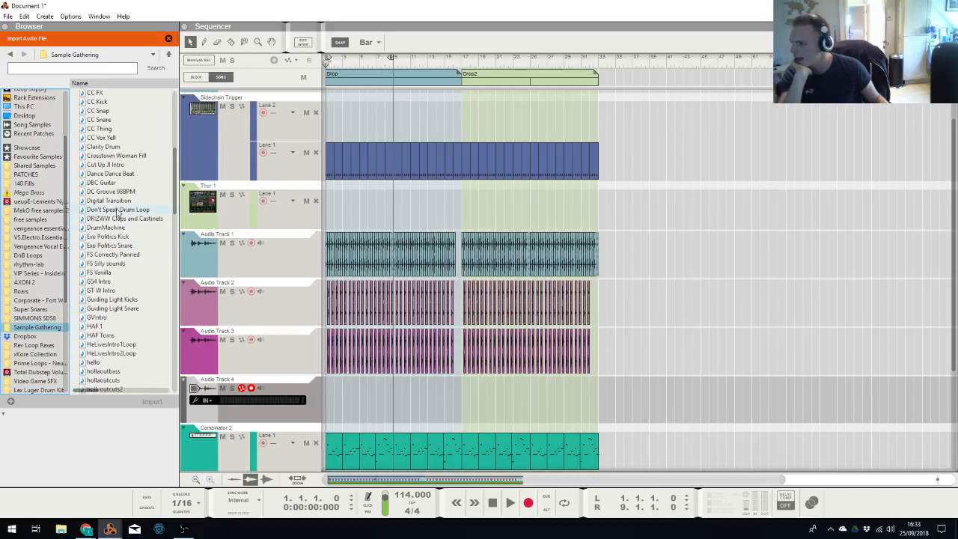
scroll(111, 229, "down", 20)
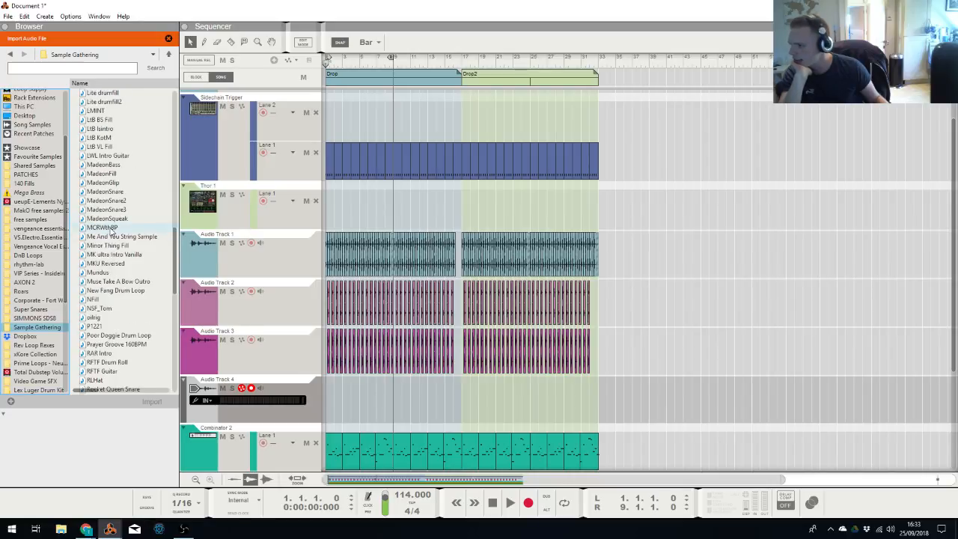
left_click(115, 200)
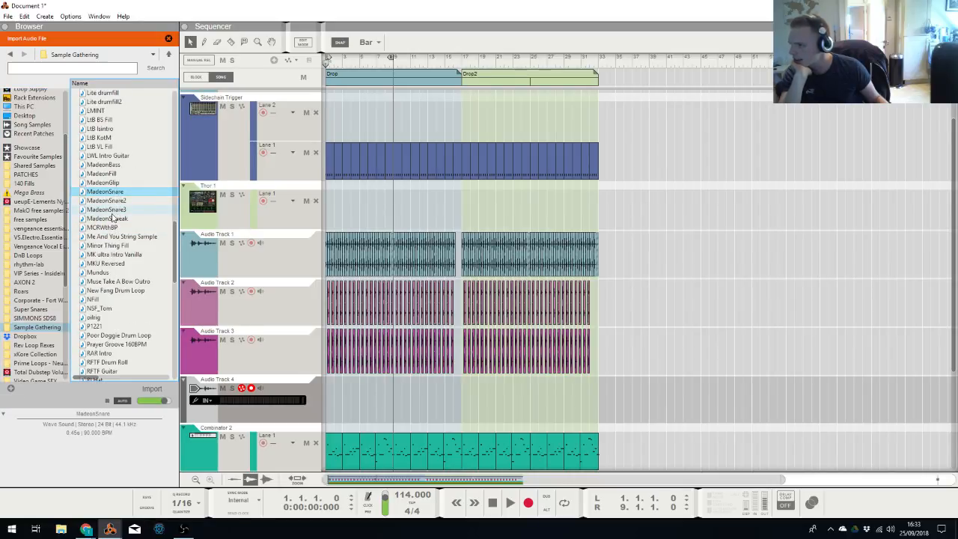
left_click(115, 210)
left_click(105, 200)
left_click(112, 192)
left_click_drag(112, 193, 323, 386)
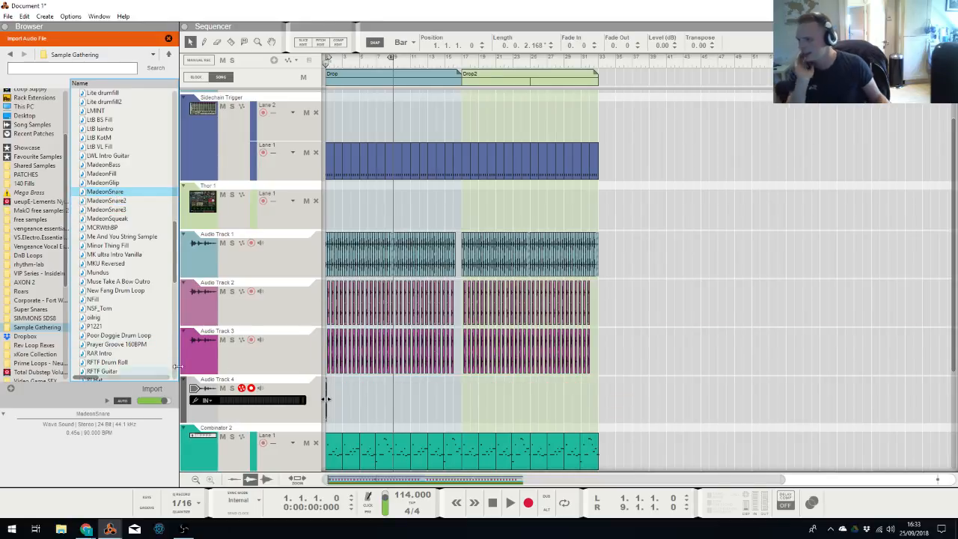
Place the SK BH Drums sample on its own new track at the song start and return the browser to Favourite Samples
scroll(152, 206, "up", 5)
scroll(152, 206, "down", 3)
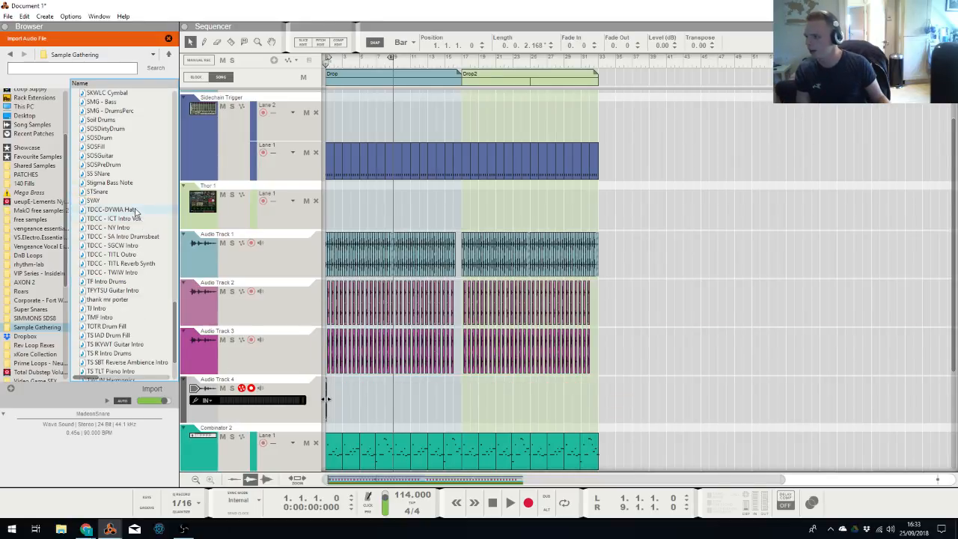
scroll(138, 212, "down", 5)
left_click_drag(104, 146, 326, 425)
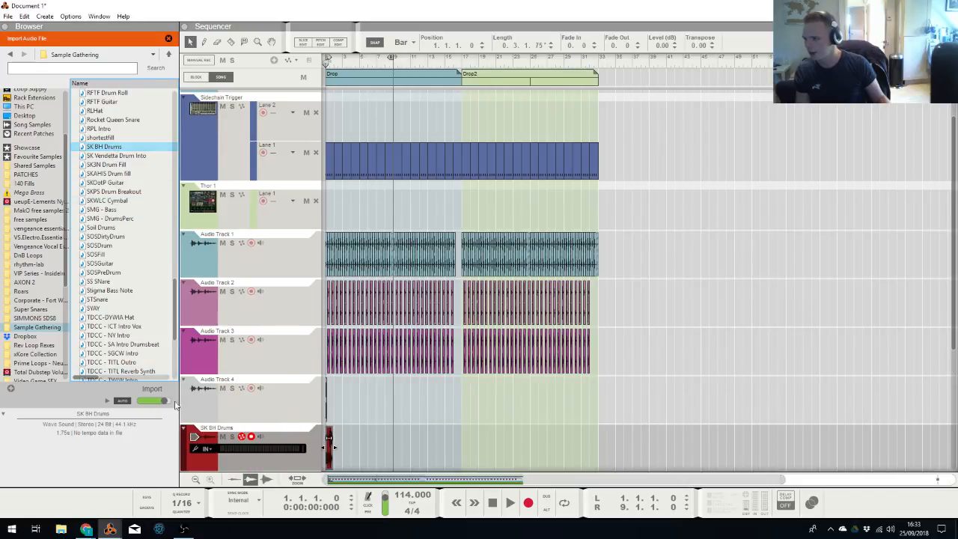
scroll(463, 437, "up", 5)
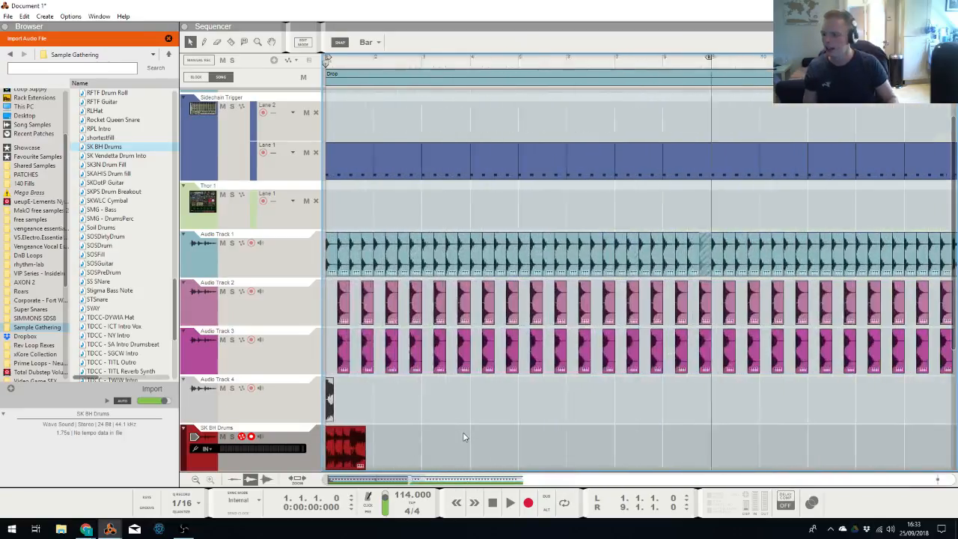
left_click(30, 281)
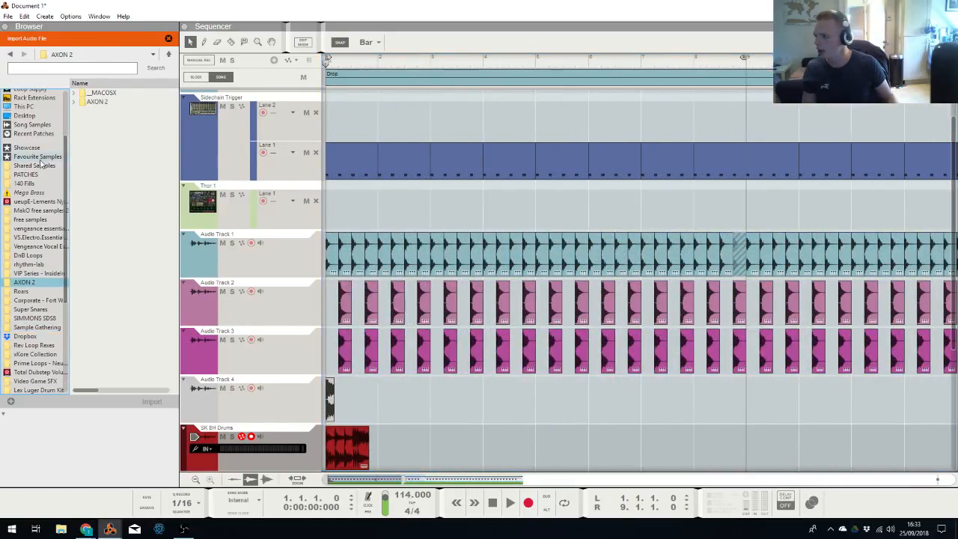
left_click(39, 156)
Trim the SK BH Drums clip to a single short hit and place it just before bar 4
scroll(423, 411, "up", 3)
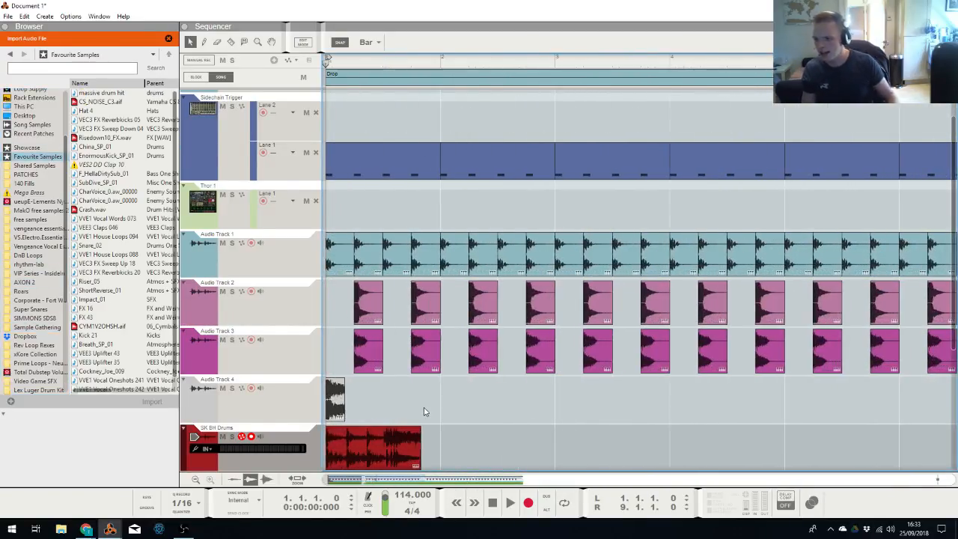
left_click(393, 444)
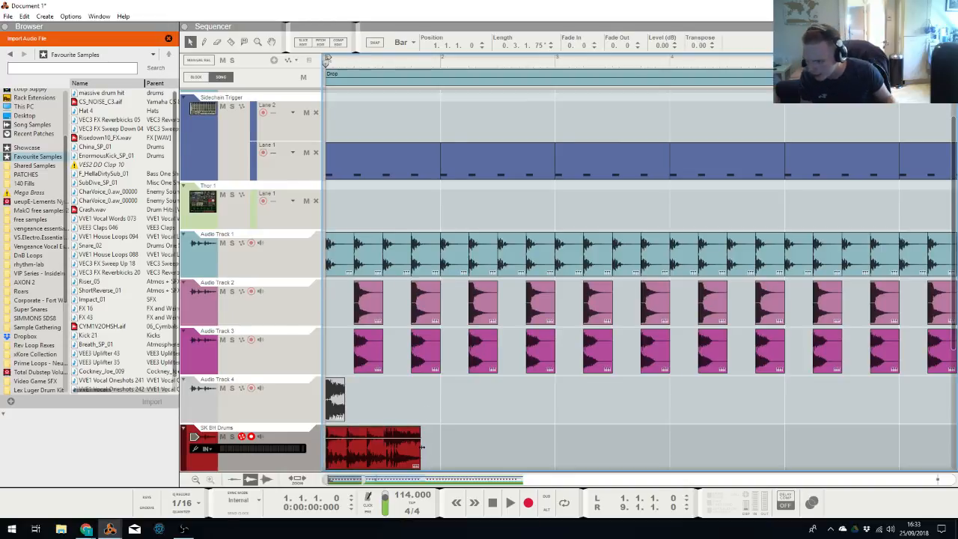
left_click_drag(422, 448, 687, 434)
left_click(372, 439)
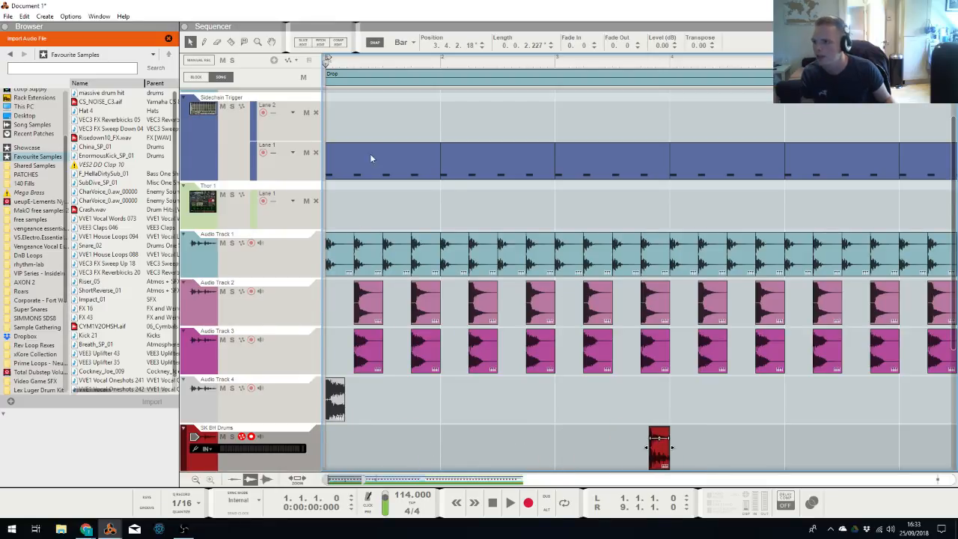
Set the snap grid to 1/16 and make the SK BH Drums clip start at 3.4.2.0 with a length of 0.0.3.0
left_click(401, 42)
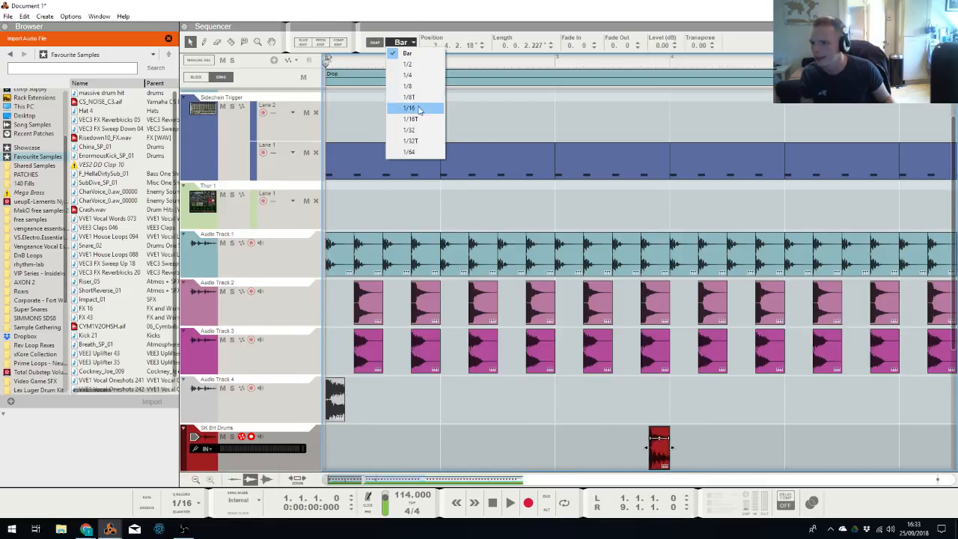
left_click(411, 112)
left_click_drag(652, 450, 672, 446)
key("s")
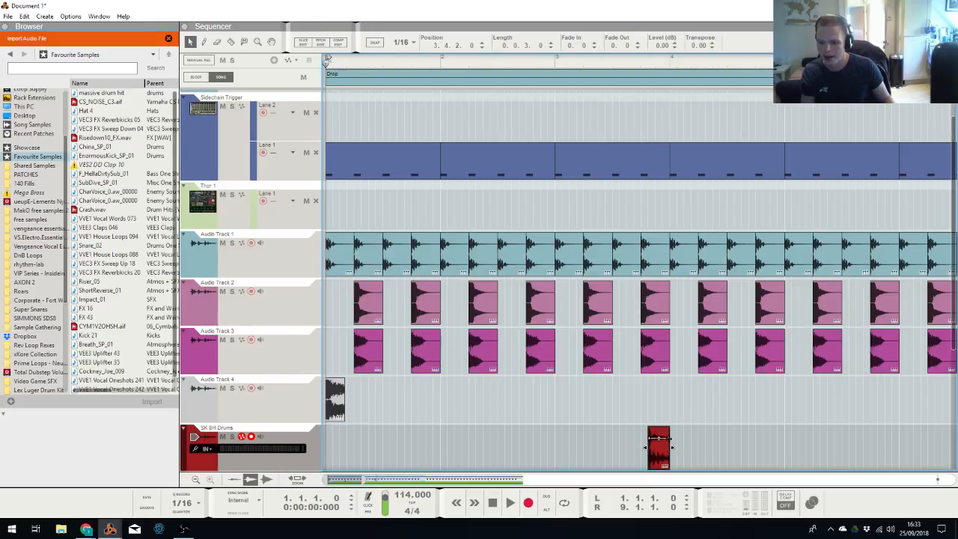
Move the Audio Track 4 snare clip before bar 2, trim it to one sixteenth at 1.4.4.0, and play it back
left_click(652, 421)
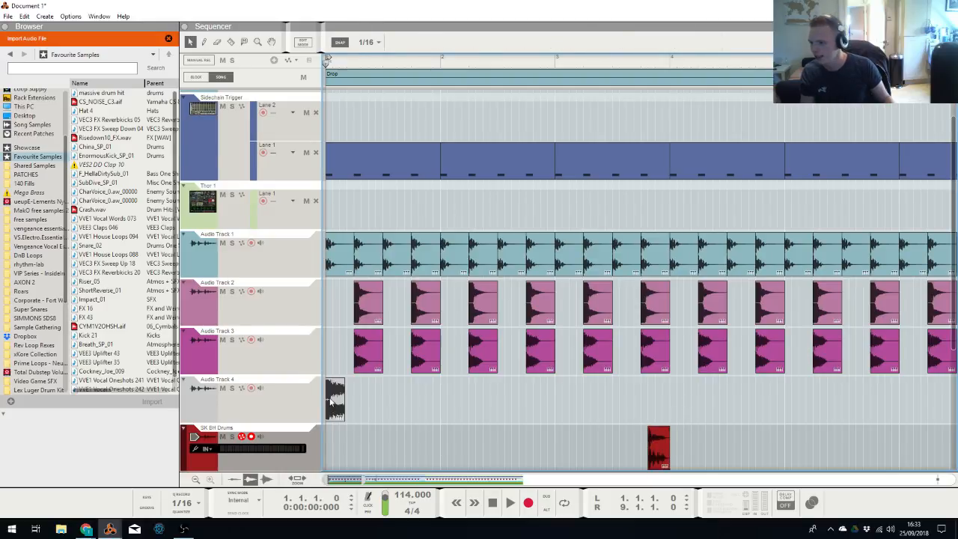
left_click_drag(330, 402, 440, 403)
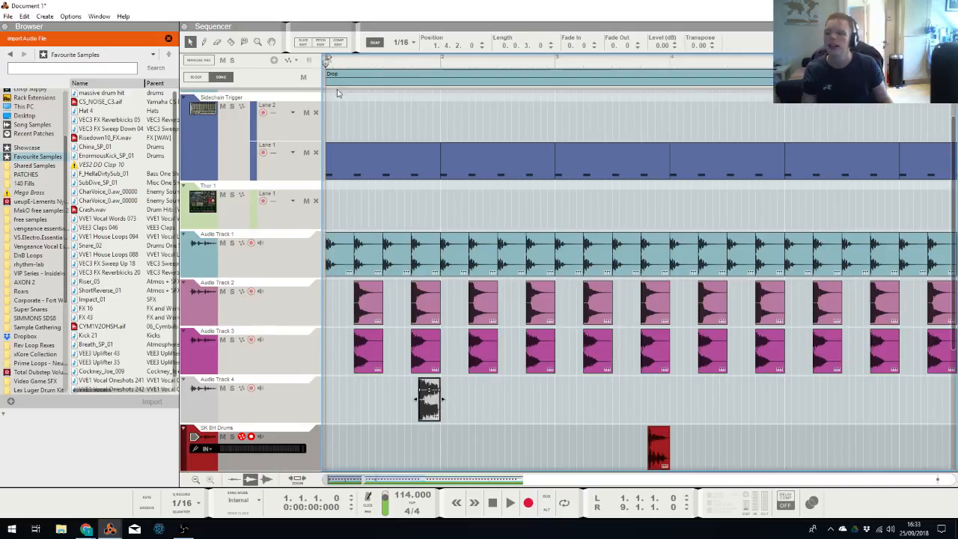
left_click(409, 43)
left_click(408, 108)
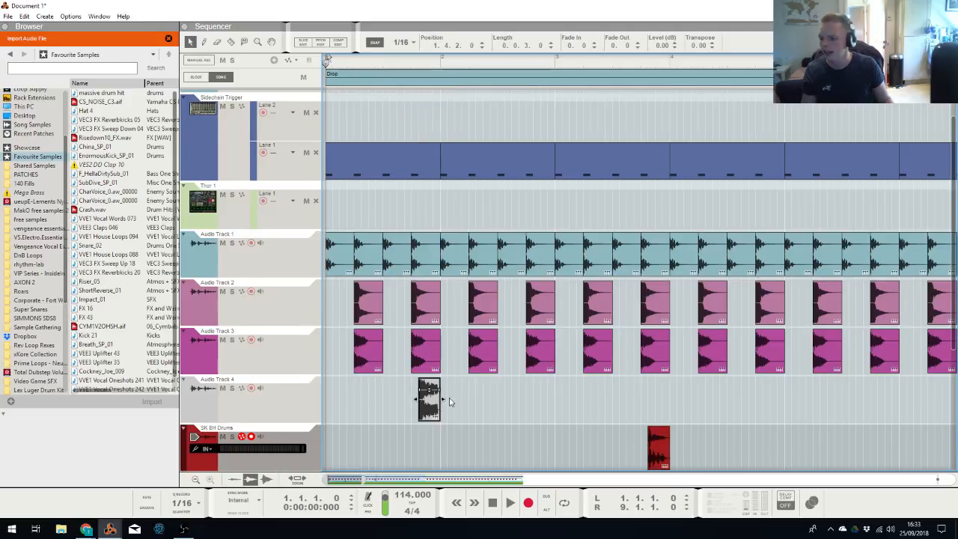
mouse_move(442, 400)
left_mouse_down()
mouse_move(427, 404)
mouse_move(433, 410)
left_mouse_up()
key("space")
left_click(517, 399)
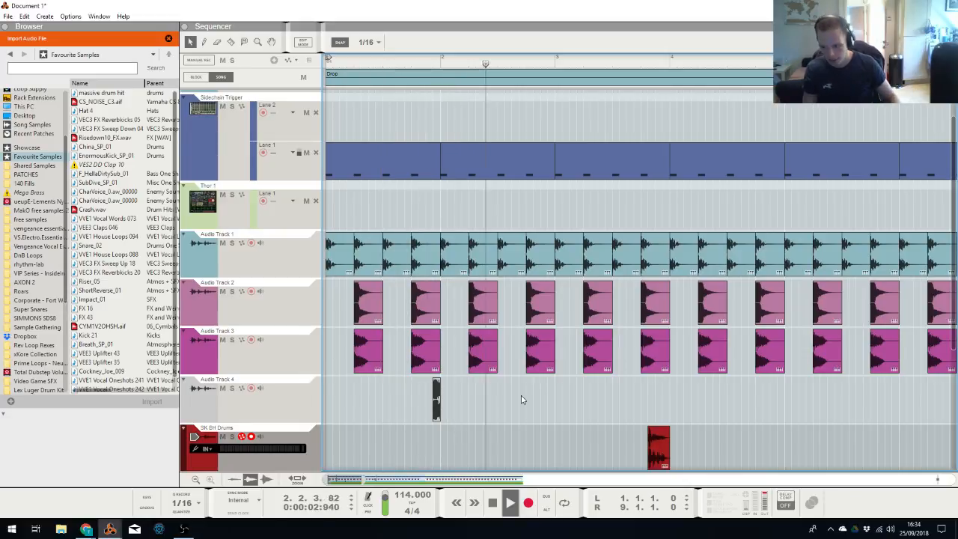
key("space")
Move the Audio Track 4 snare clip to 2.4.2.0 and the SK BH Drums clip to 2.4.4.0 with a fade-out of 0.183
left_click_drag(437, 408, 549, 405)
left_click(550, 405)
left_click_drag(666, 452, 567, 456)
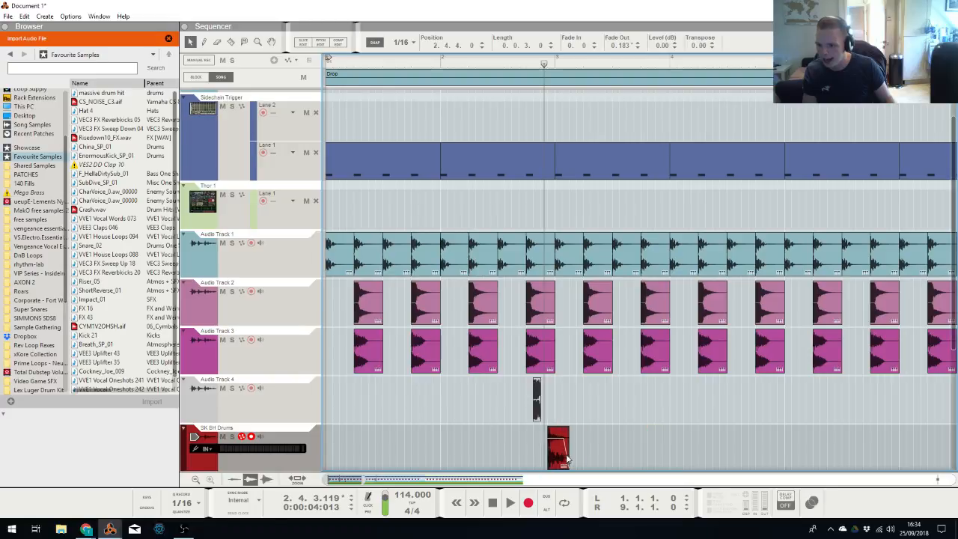
Copy the short Audio Track 4 snare clip back to 1.4.4.0 and play the pattern from the song start
left_click(551, 410)
left_click_drag(540, 412, 444, 408)
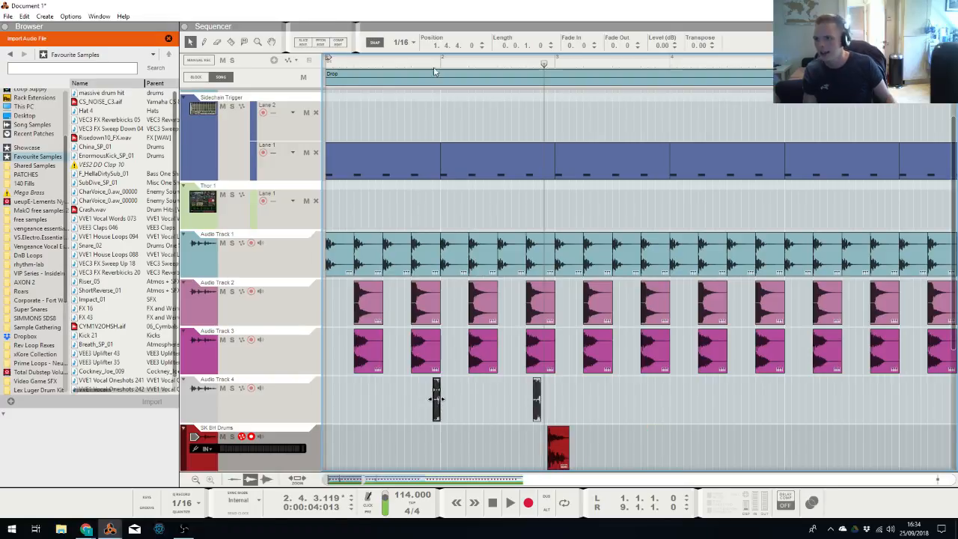
key("shift+Return")
key("space")
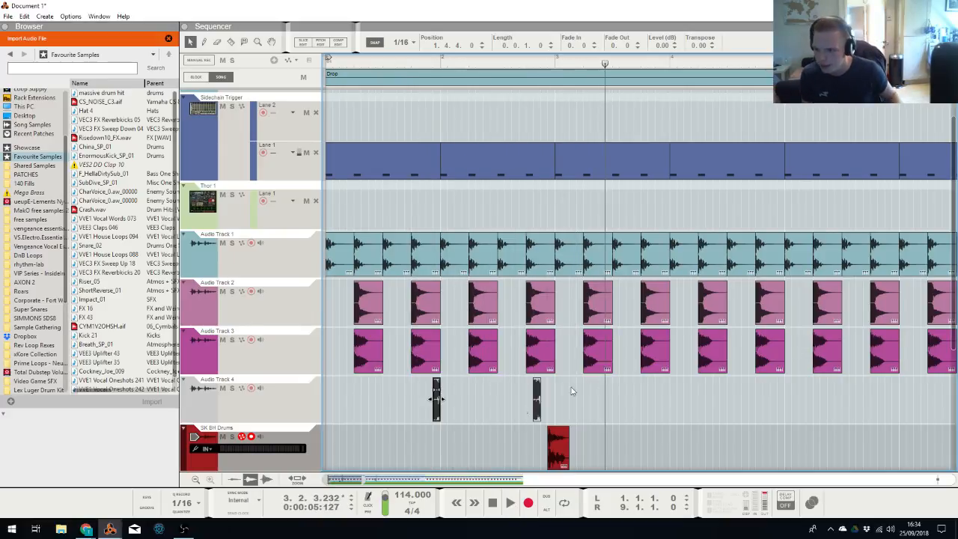
Extend the second Audio Track 4 snare clip to a length of 0.0.3.0 with a short fade-out and play from the start
mouse_move(540, 402)
left_mouse_down()
mouse_move(552, 401)
mouse_move(548, 390)
left_mouse_up()
left_click(540, 68)
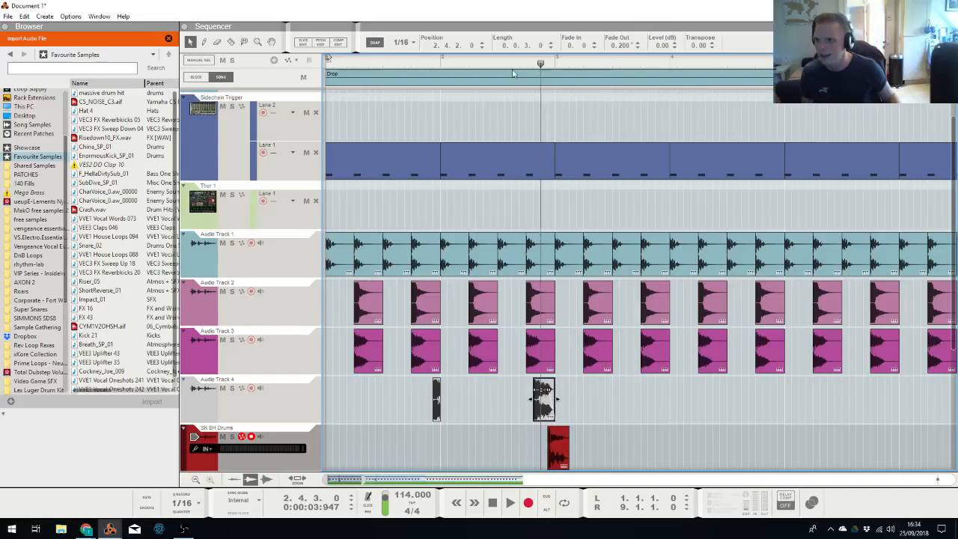
key("shift+Return")
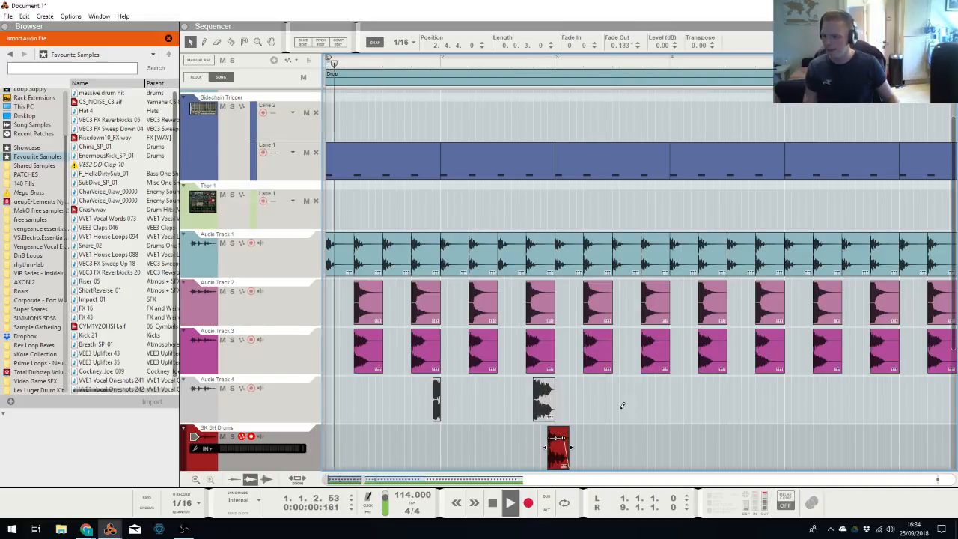
Lower the Audio Track 4 mixer fader to about -4.65 dB and open that channel's Spectrum EQ
key("alt+Tab")
left_click_drag(636, 423, 637, 429)
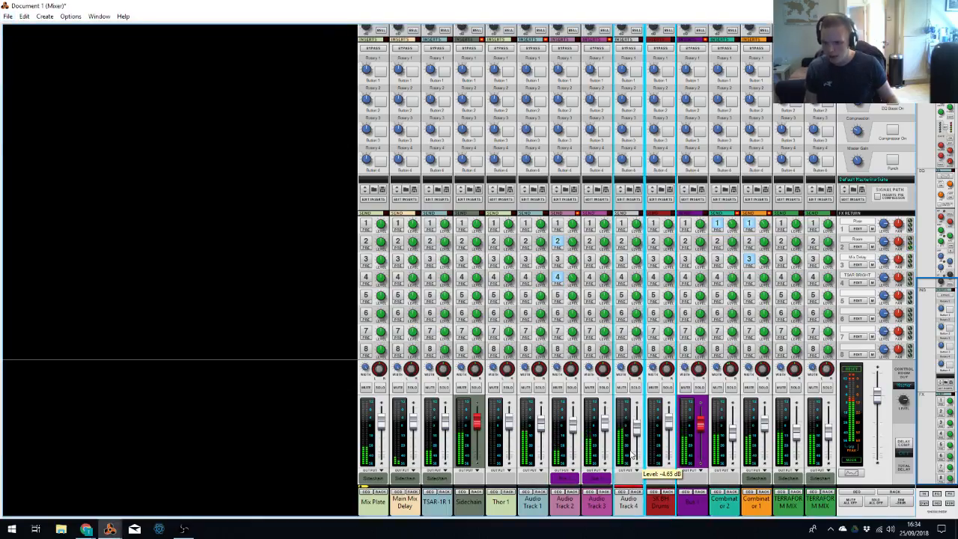
left_click(631, 503)
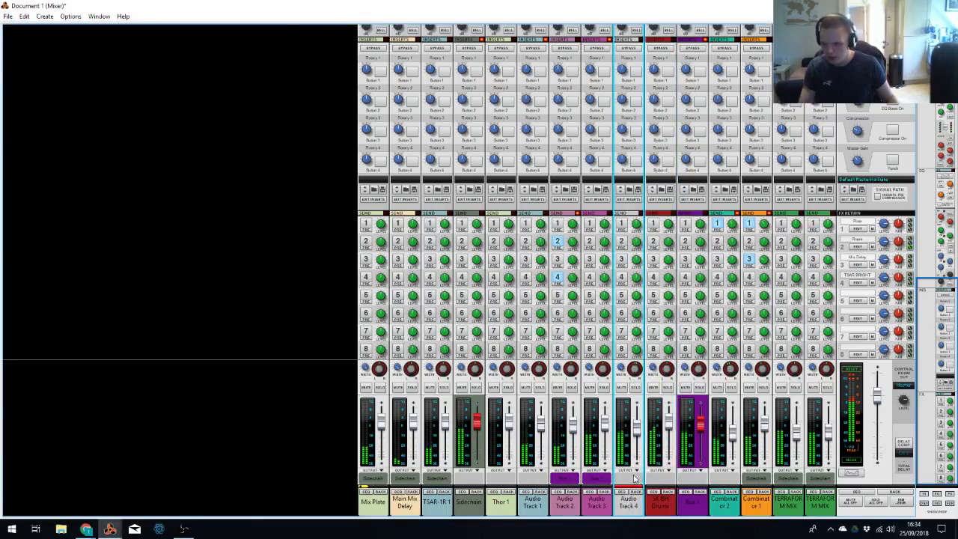
key("F2")
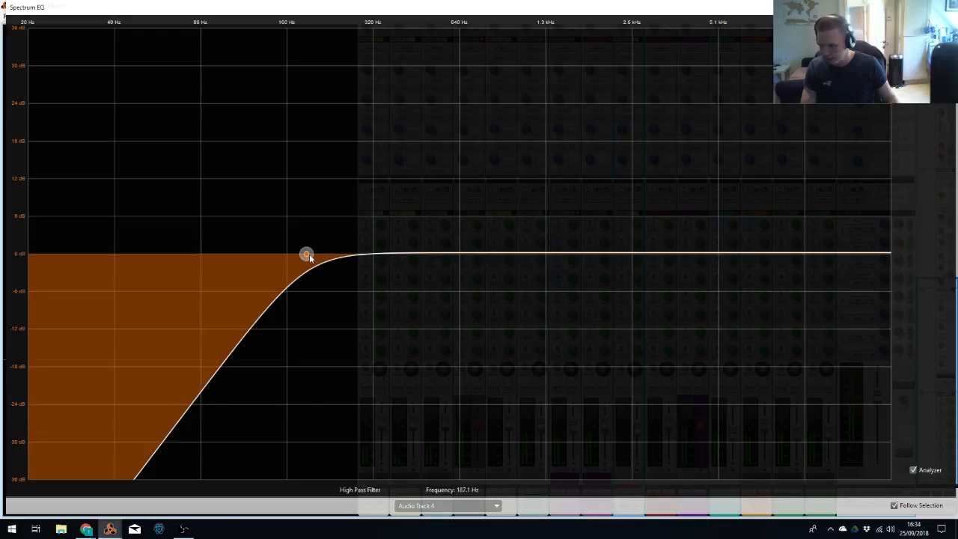
Fine-tune the Audio Track 4 high-pass filter around 187 Hz and adjust its EQ curve in the upper mids
mouse_move(308, 257)
left_mouse_down()
mouse_move(449, 238)
mouse_move(303, 254)
left_mouse_up()
left_click_drag(604, 255, 632, 279)
key("F2")
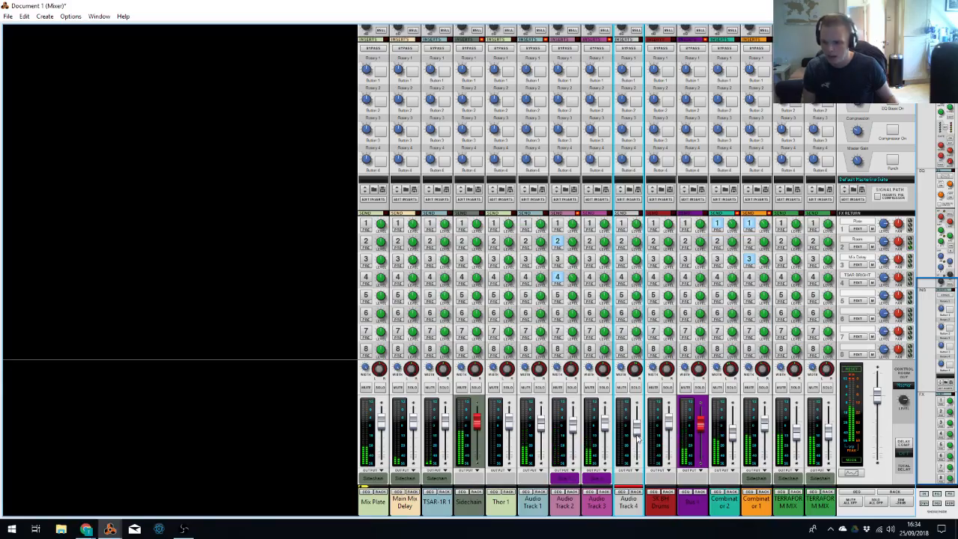
Unfold the SK BH Drums track in the rack and add a Softube TSAR-1R Reverb as its insert effect
left_click(668, 492)
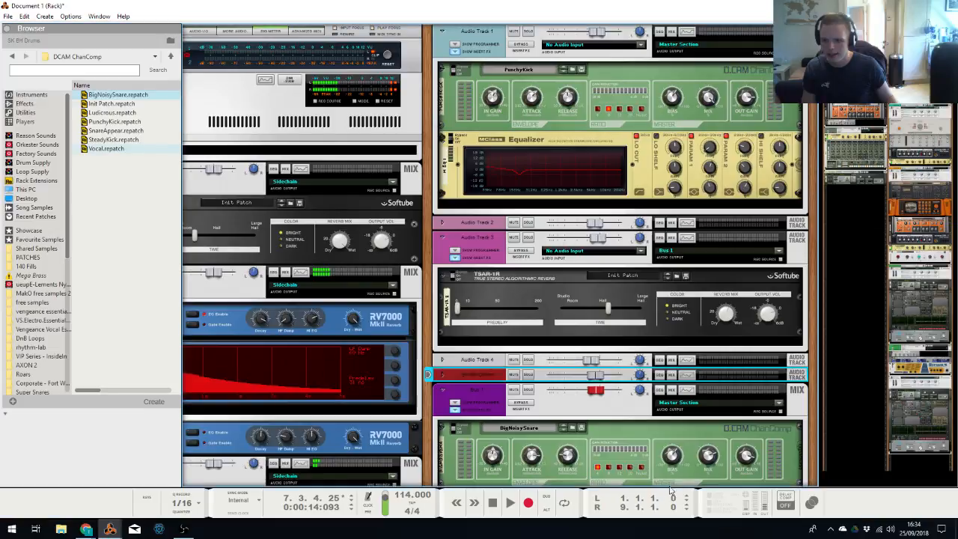
scroll(553, 334, "down", 1)
left_click(442, 316)
left_click(455, 335)
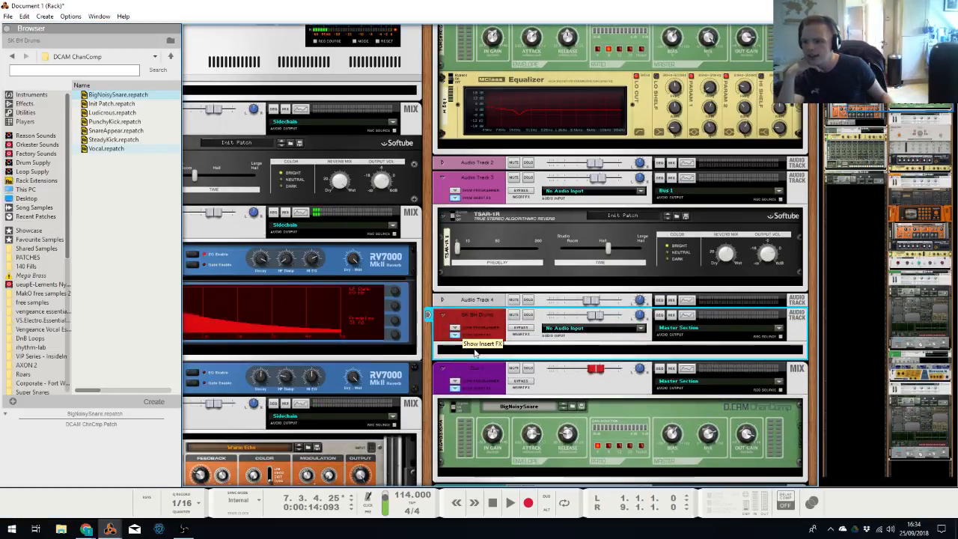
right_click(475, 348)
mouse_move(516, 126)
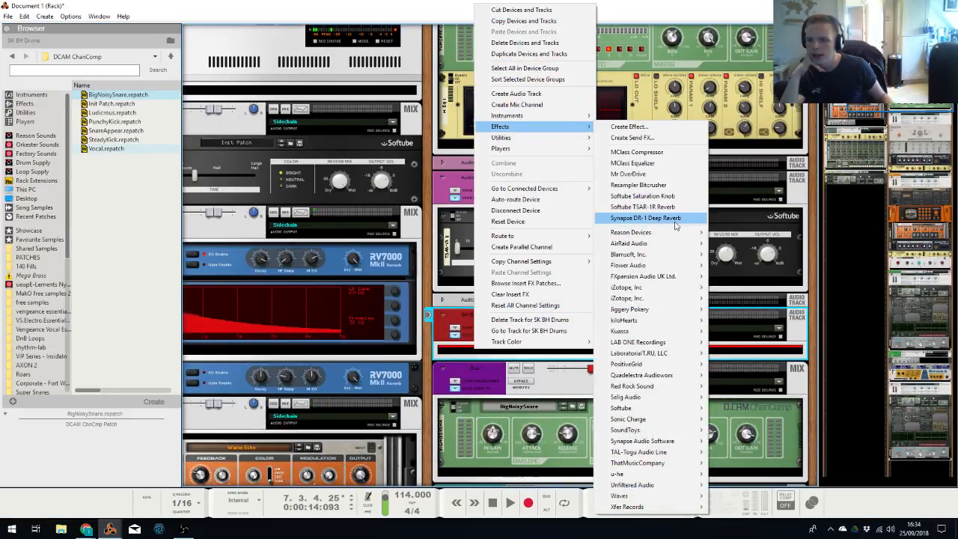
left_click(642, 207)
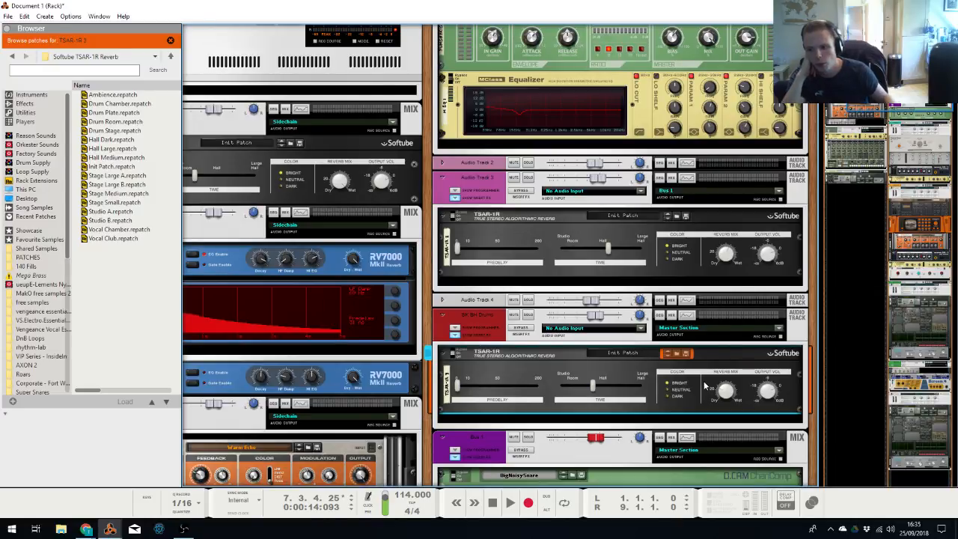
Add an MClass Equalizer after the TSAR-1R reverb in the SK BH Drums insert chain
right_click(555, 360)
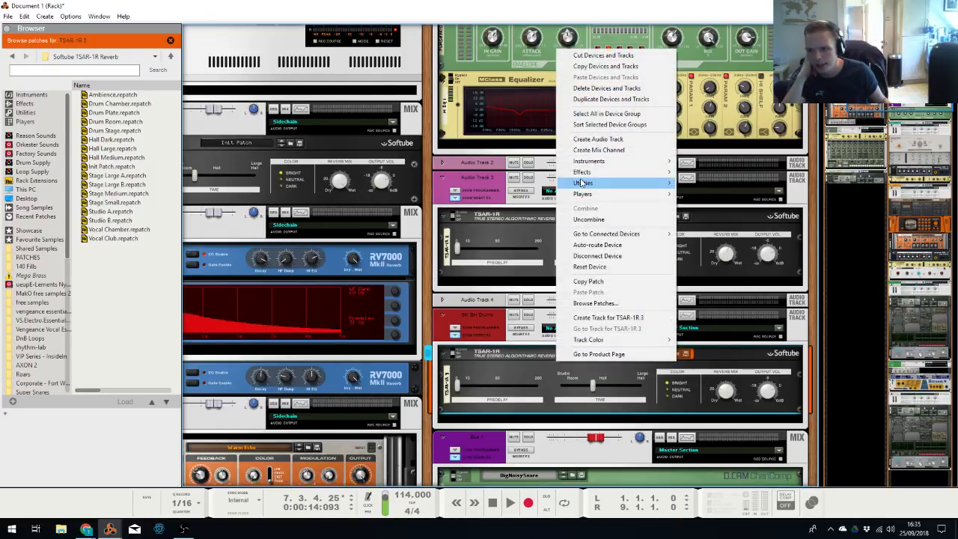
mouse_move(598, 172)
left_click(737, 188)
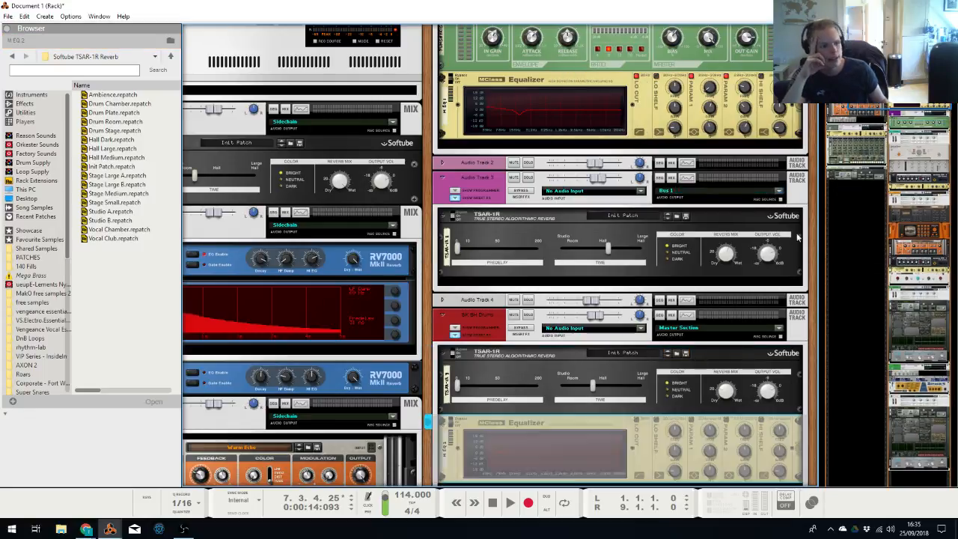
scroll(726, 299, "down", 3)
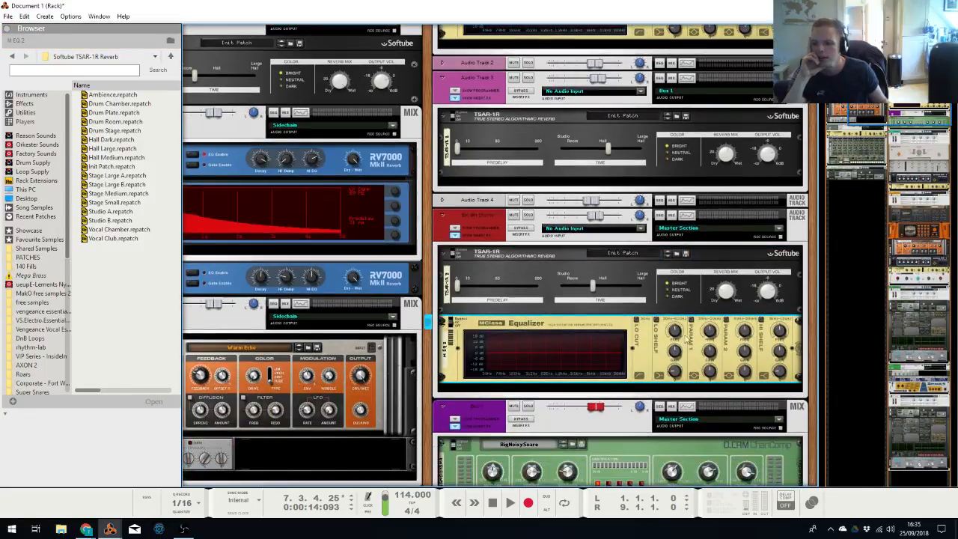
Dip the Param 1 and Param 2 bands in the upper range of the SK BH Drums MClass Equalizer and enable its low cut
left_click_drag(711, 353, 710, 319)
mouse_move(709, 358)
left_mouse_down()
mouse_move(710, 380)
mouse_move(716, 352)
left_mouse_up()
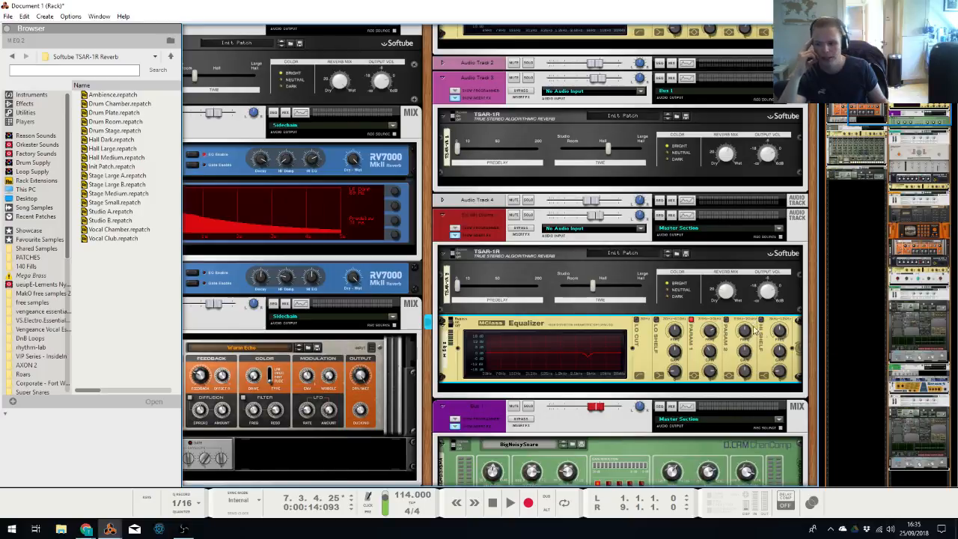
left_click(726, 320)
left_click_drag(745, 352, 753, 375)
left_click(636, 320)
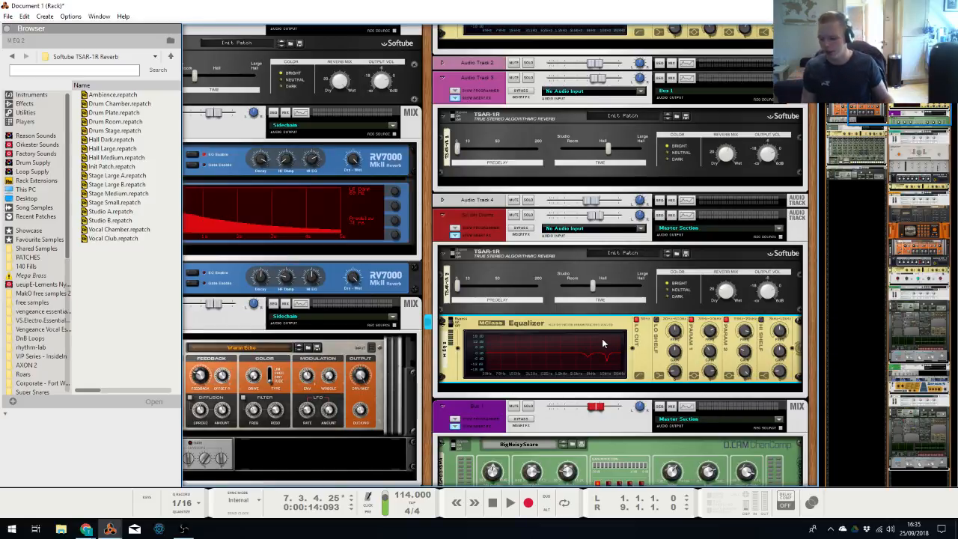
Set the sequencer snap to Bar and copy the Audio Track 4 and SK BH Drums fill clips two bars further on
key("alt+Tab")
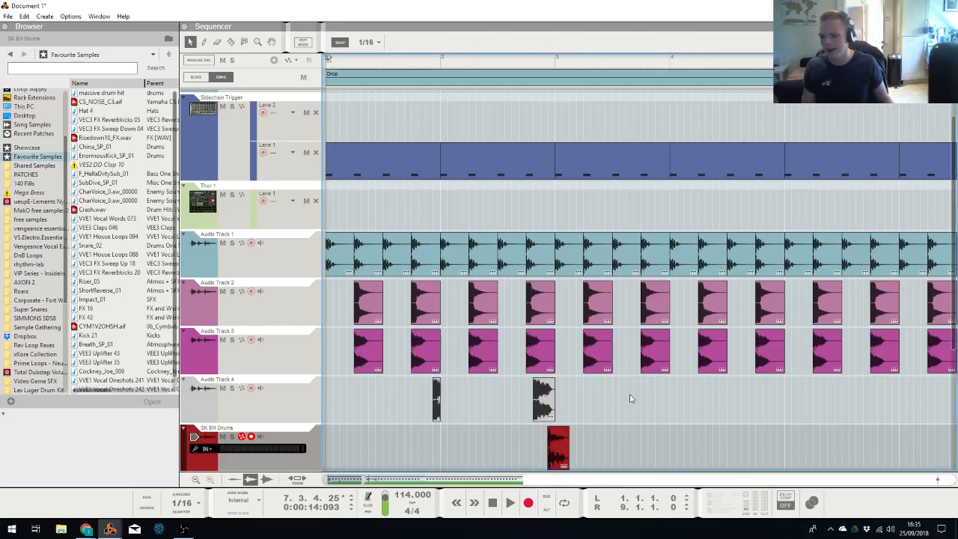
scroll(630, 398, "down", 5)
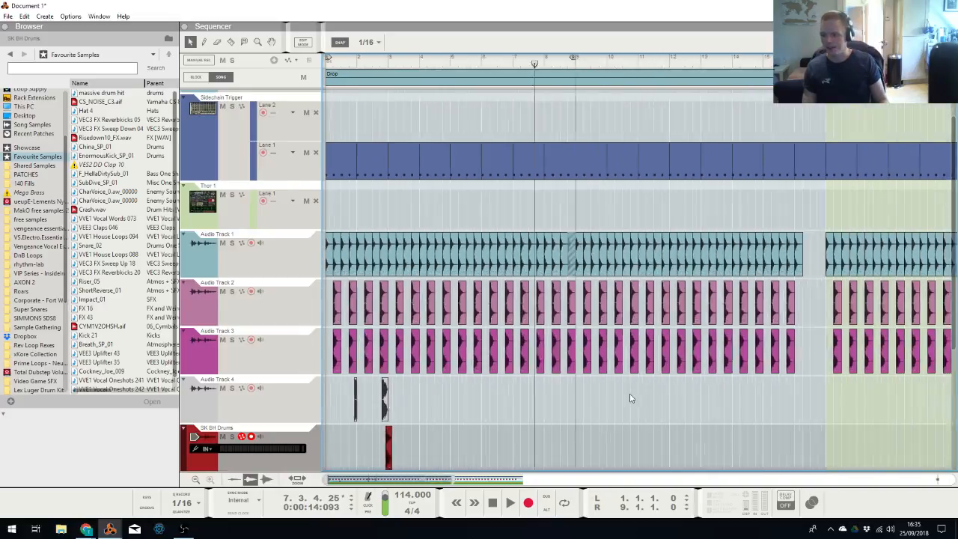
left_click(369, 42)
left_click(374, 54)
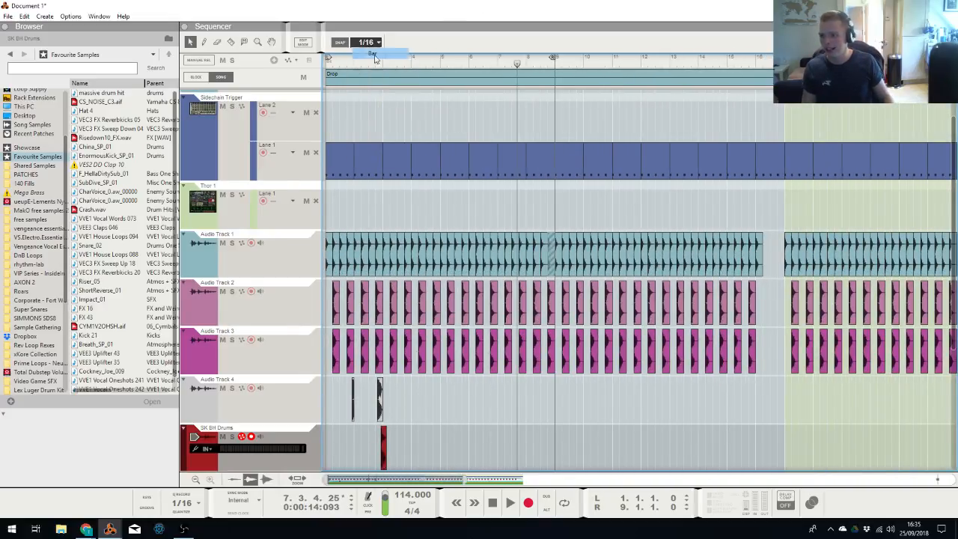
left_click_drag(440, 407, 212, 490)
left_click_drag(442, 358, 326, 452)
key("ctrl+d")
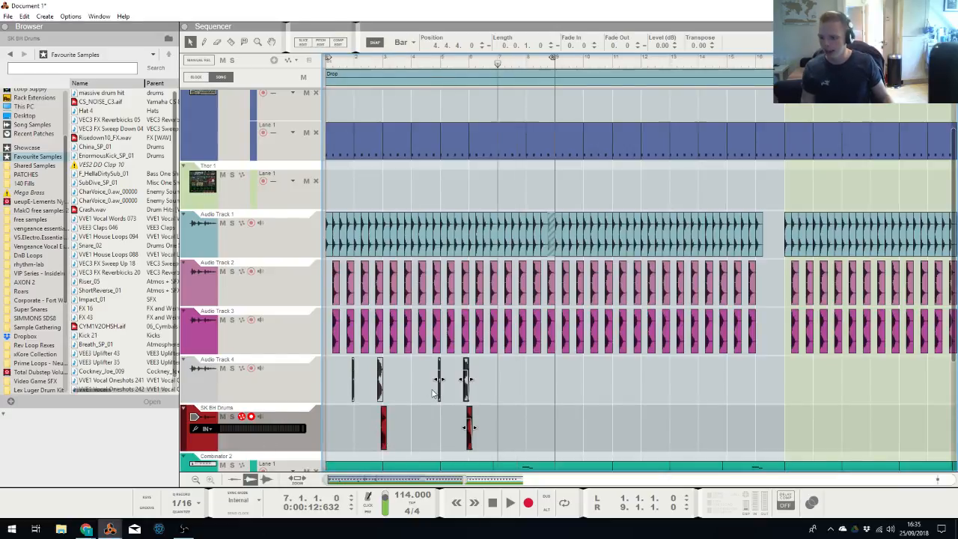
left_click_drag(439, 396, 420, 388)
Duplicate the Audio Track 4 and SK BH Drums fills until they repeat every two bars through the whole Drop section
left_click_drag(487, 355, 326, 452)
key("ctrl+d")
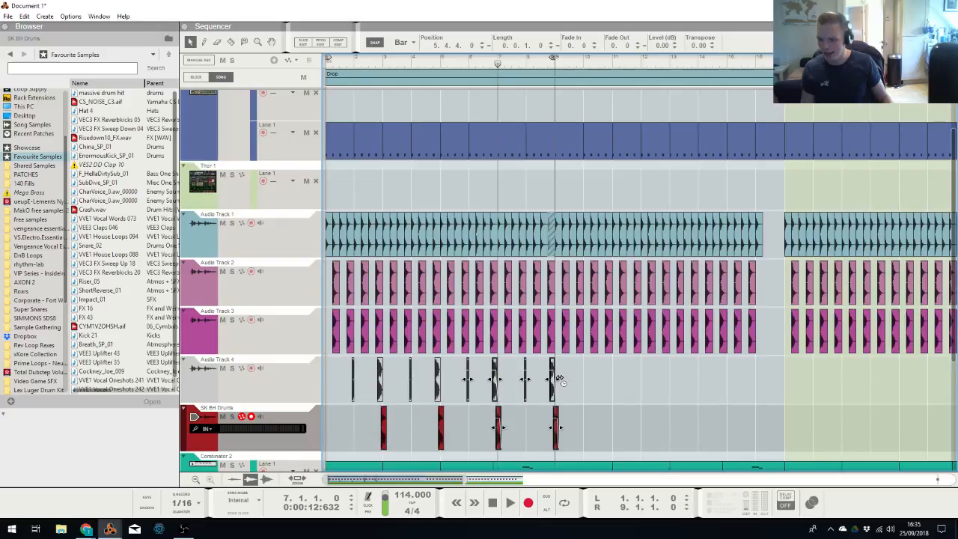
key("ctrl+d")
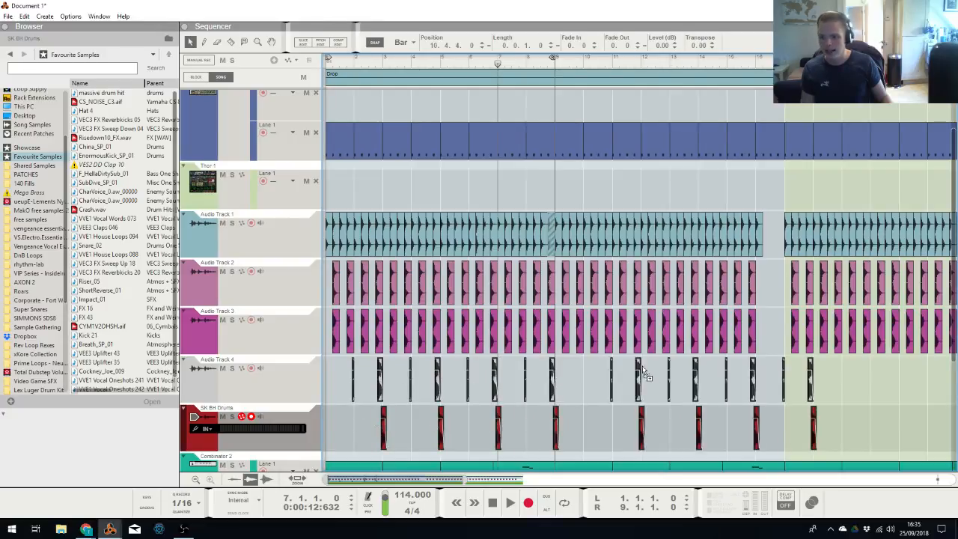
left_click_drag(856, 377, 782, 413)
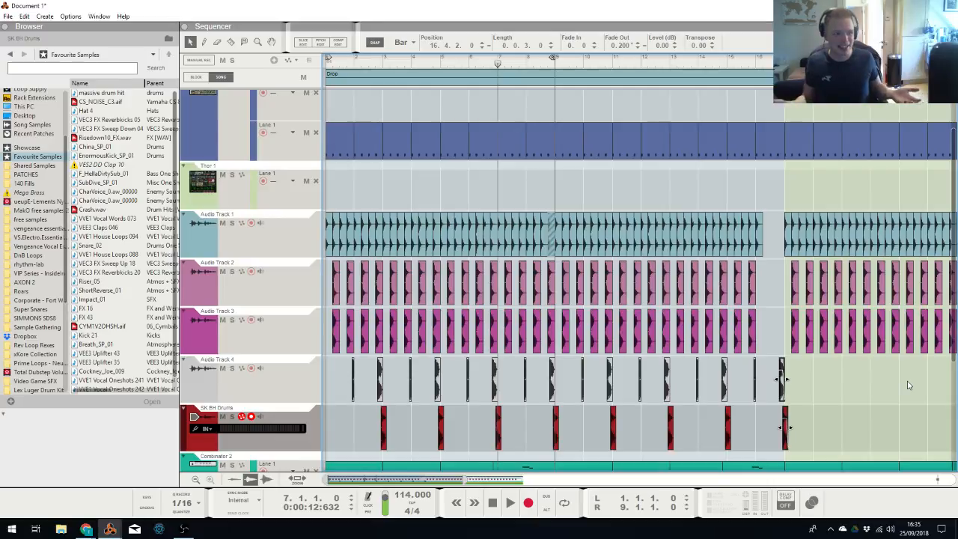
Play from the song start while setting Audio Track 4 to about -1.95 dB, lowering the SK BH Drums fader and panning it to about 4
left_click_drag(475, 66, 237, 206)
key("space")
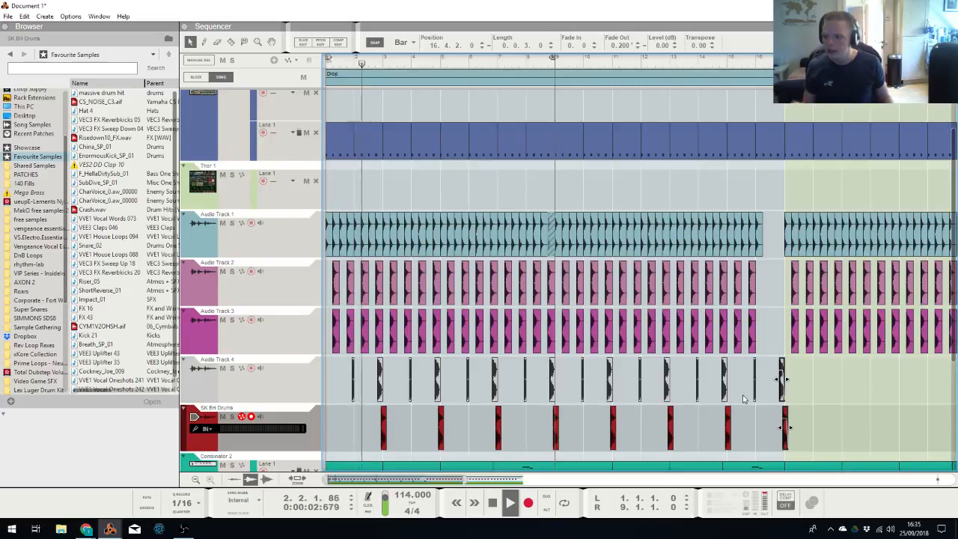
key("alt+Tab")
left_click(481, 275)
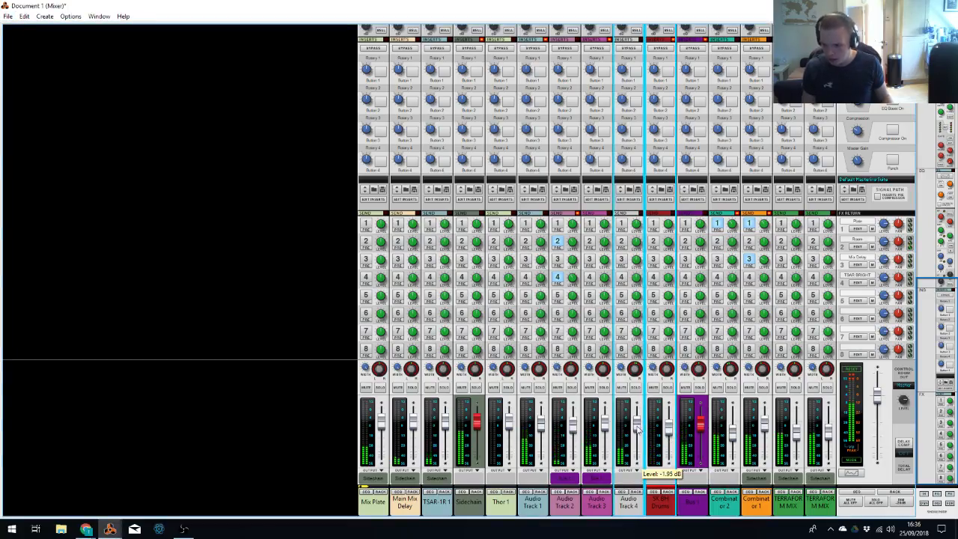
left_click(667, 370)
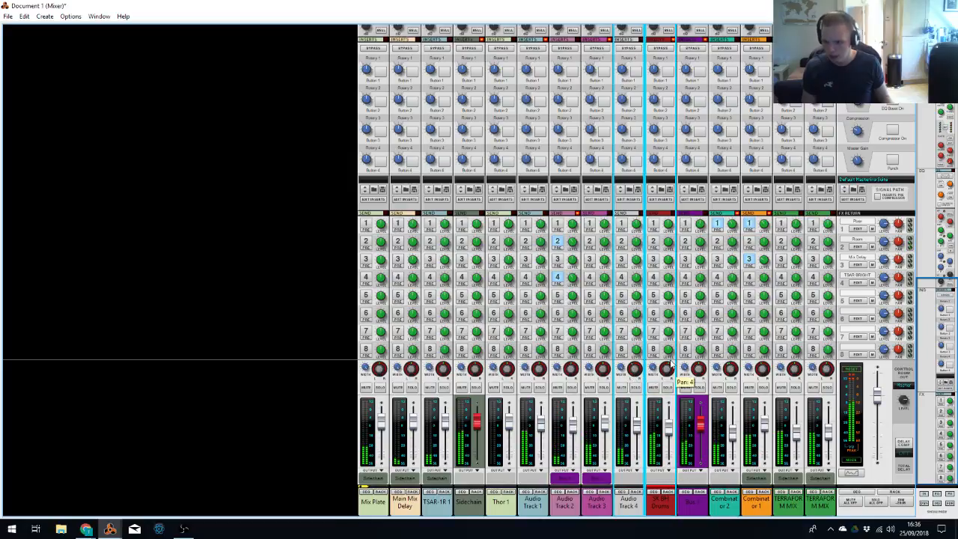
key("alt+Tab")
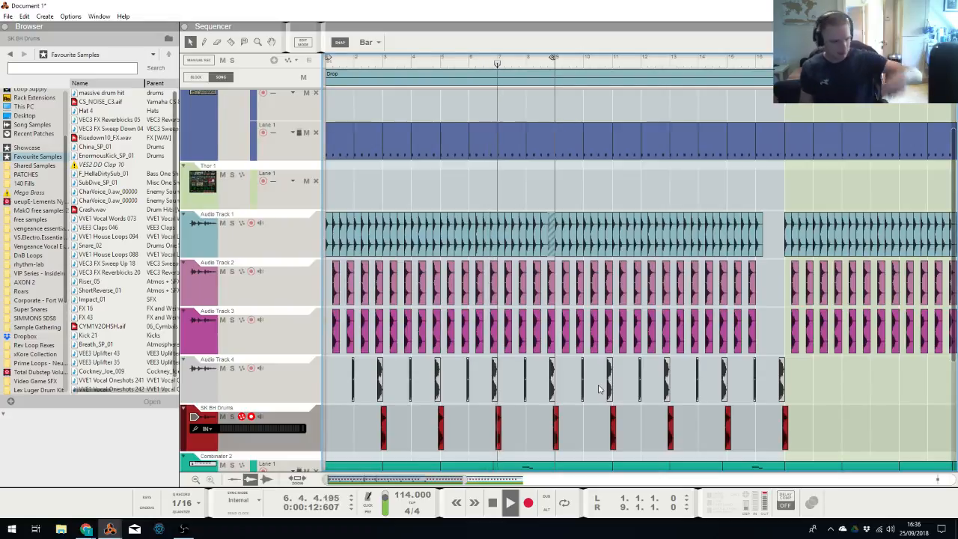
key("space")
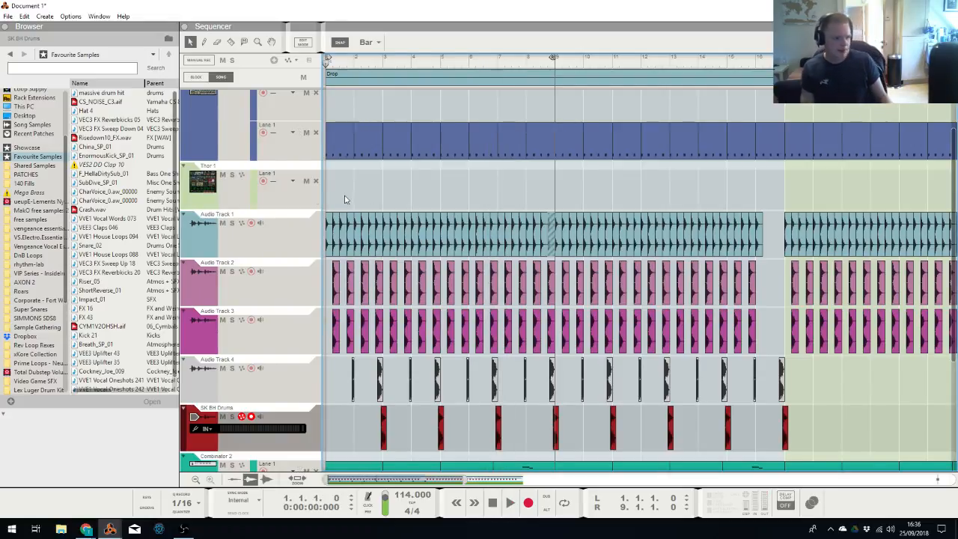
Create a new audio track, import the Hat 4 sample at the song start and make its clip one beat long with 1/4 snap
key("ctrl+t")
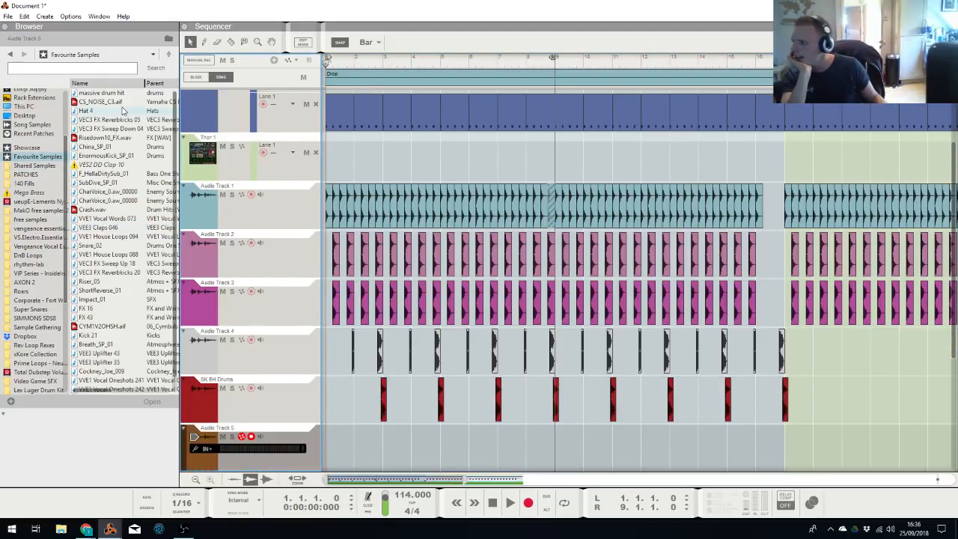
double_click(122, 111)
left_click(368, 42)
left_click(374, 75)
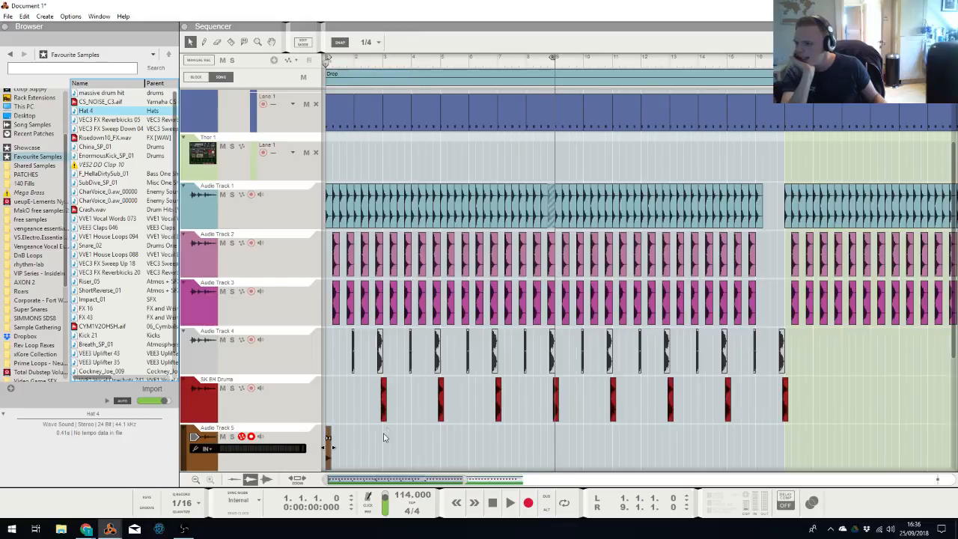
left_click(329, 447)
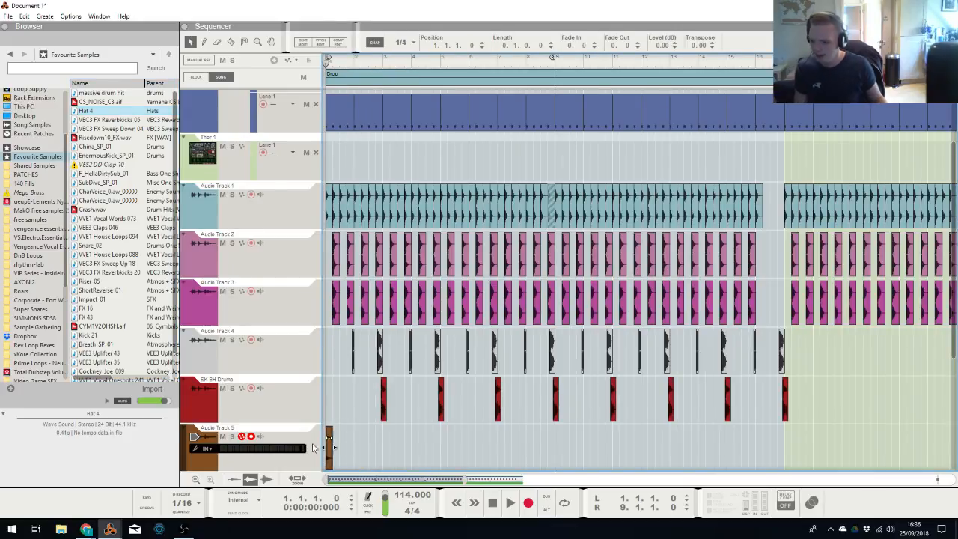
Duplicate the Hat 4 clip on every beat of Audio Track 5 through the Drop section and into the start of Drop2
key("ctrl+d")
key("ctrl+d")
key("ctrl+d")
key("ctrl+d")
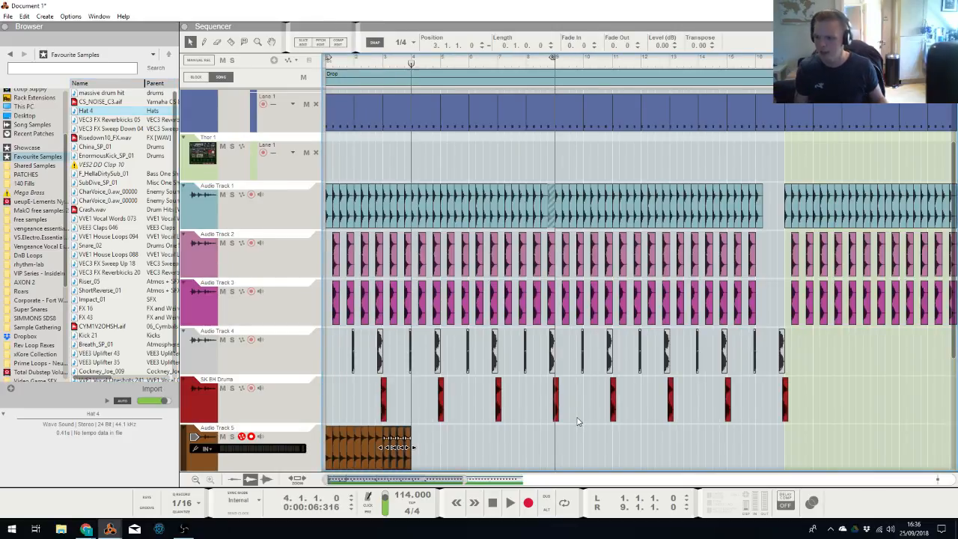
key("ctrl+d")
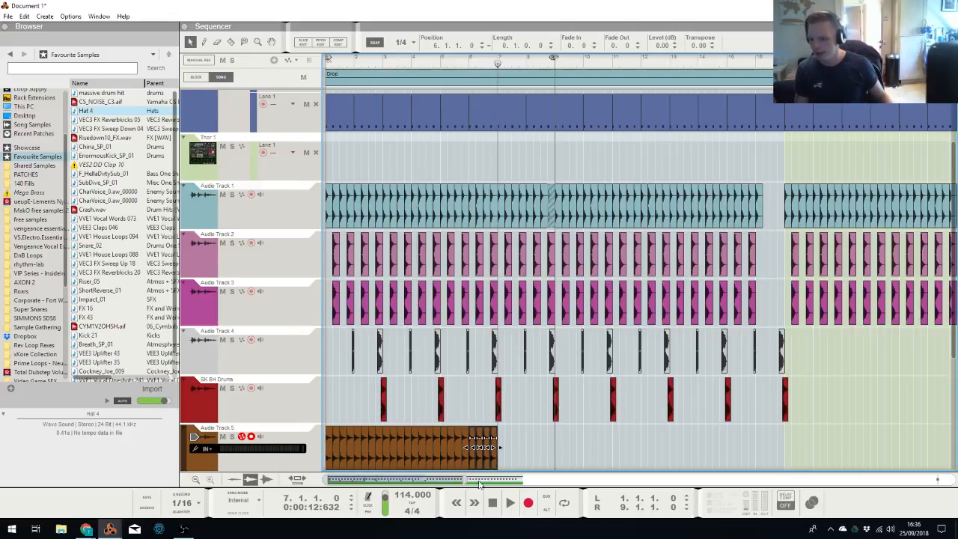
key("ctrl+d")
key("ctrl+d")
key("ctrl+d")
key("ctrl+d")
key("ctrl+d")
key("ctrl+d")
key("ctrl+d")
key("ctrl+d")
key("ctrl+d")
key("ctrl+d")
key("ctrl+d")
key("ctrl+d")
key("ctrl+d")
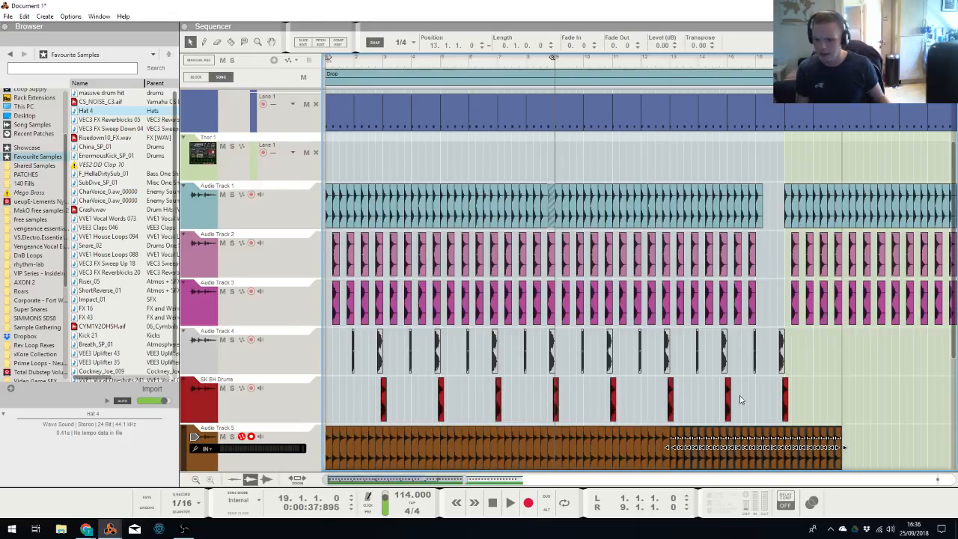
Extend the Audio Track 5 hat clips across Drop2 and delete the copies beyond the end of that section
scroll(853, 435, "down", 4)
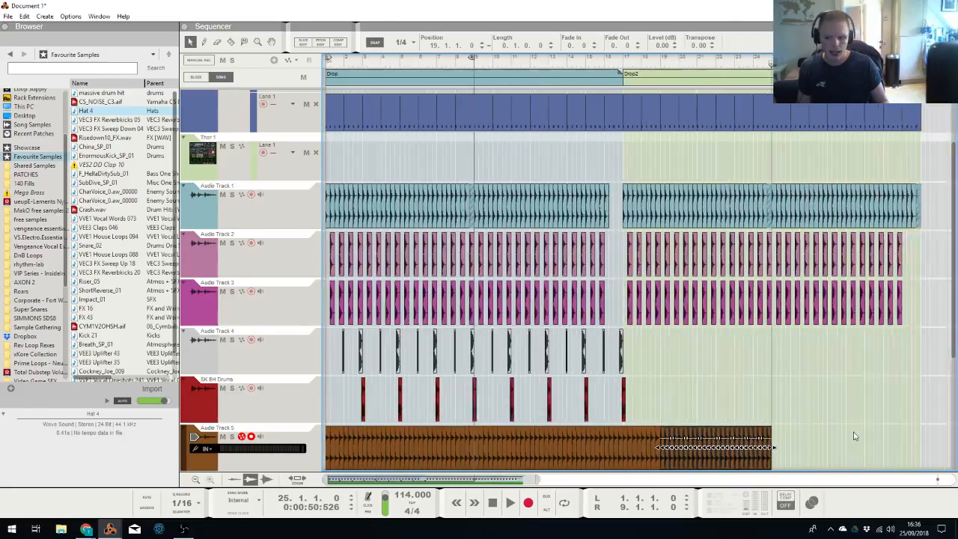
key("ctrl+v")
key("ctrl+v")
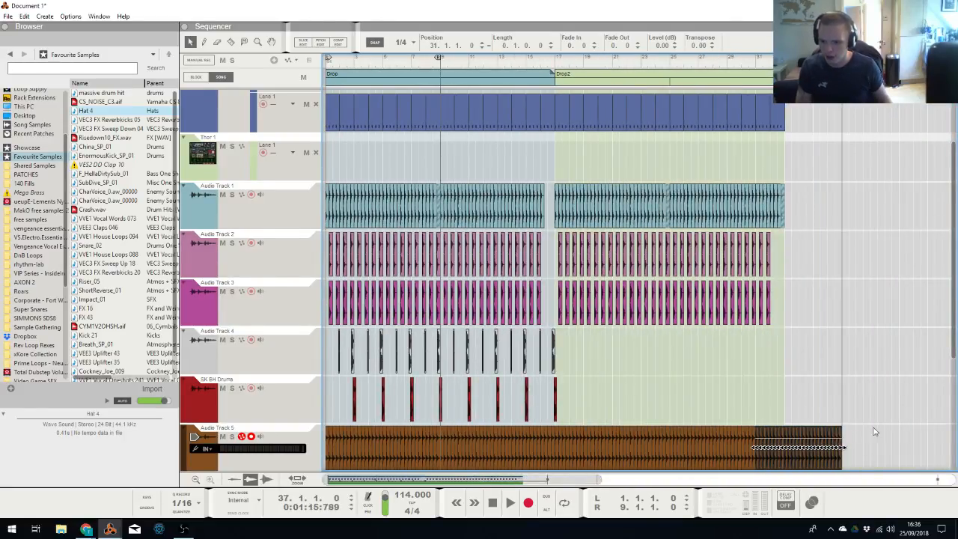
left_click_drag(872, 429, 787, 443)
key("Delete")
Duplicate all Audio Track 4 and SK BH Drums fills into Drop2 with Bar snap, aligned to the section's start
left_click_drag(592, 327, 265, 392)
left_click(404, 45)
left_click(410, 48)
key("ctrl+d")
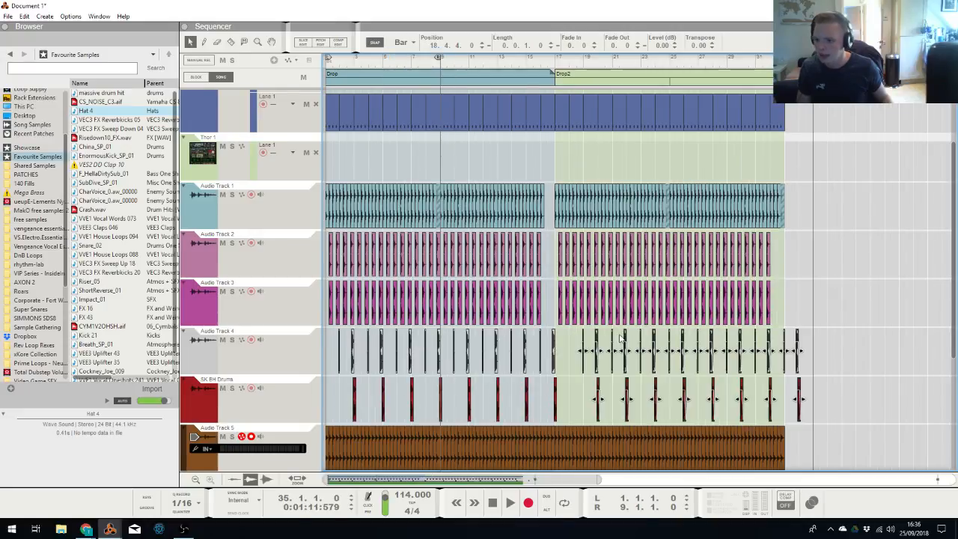
left_click_drag(597, 360, 582, 364)
left_click(783, 252)
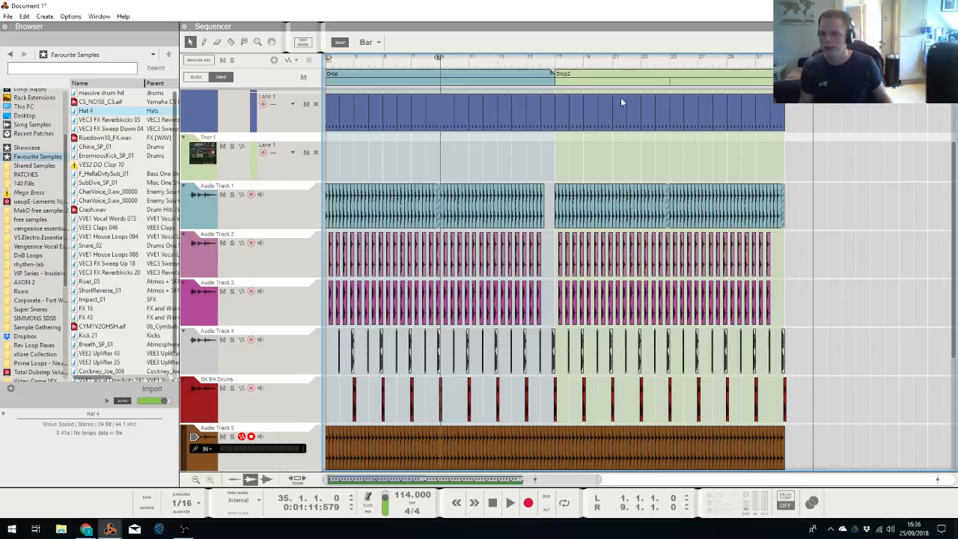
Lower the Audio Track 5 level slightly in the mixer and add a Softube Saturation Knob to its insert effects in the rack
key("alt+Tab")
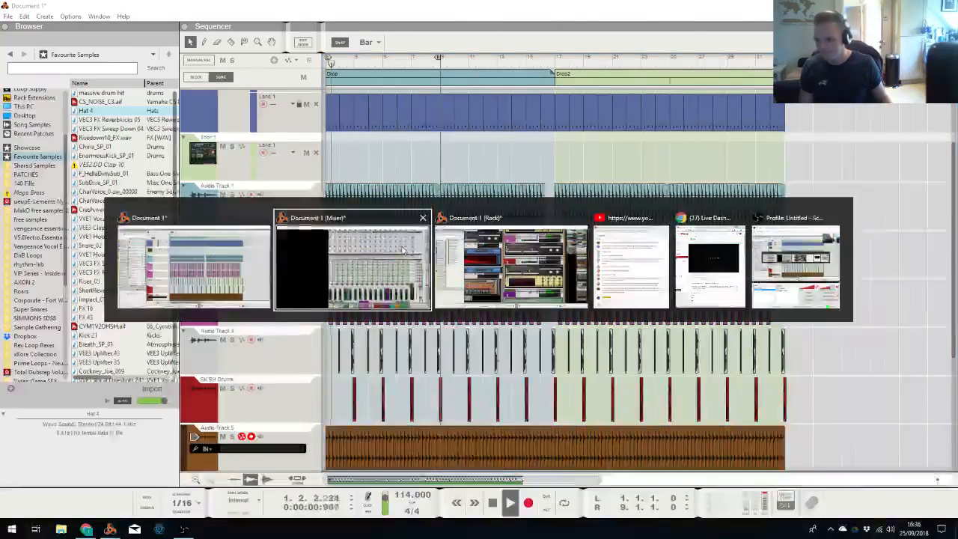
left_click_drag(668, 423, 668, 426)
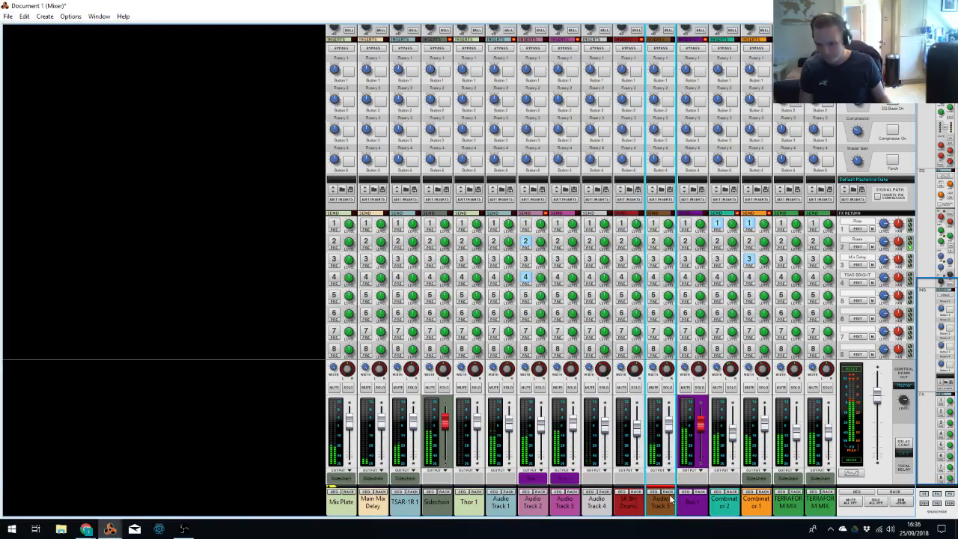
left_click(668, 493)
left_click(442, 406)
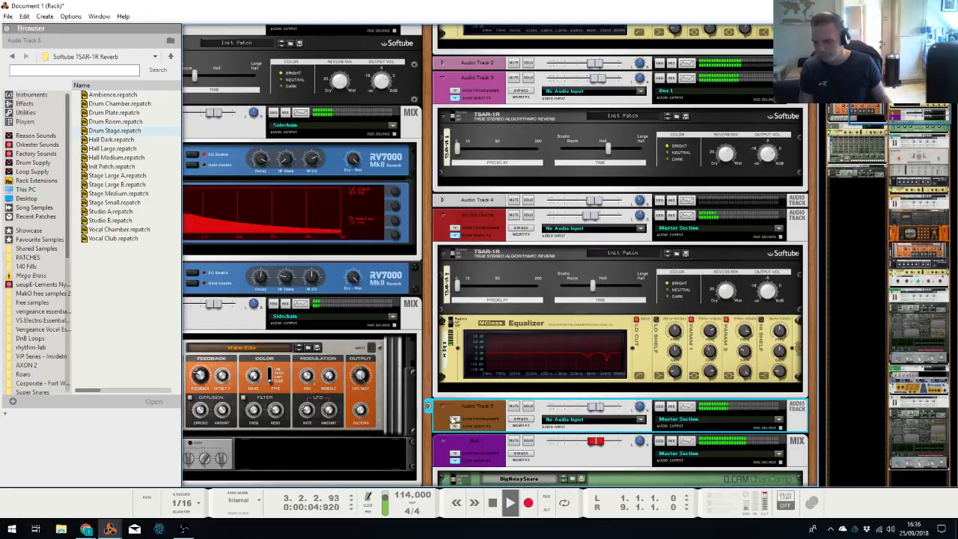
left_click(455, 426)
scroll(466, 436, "down", 4)
right_click(485, 314)
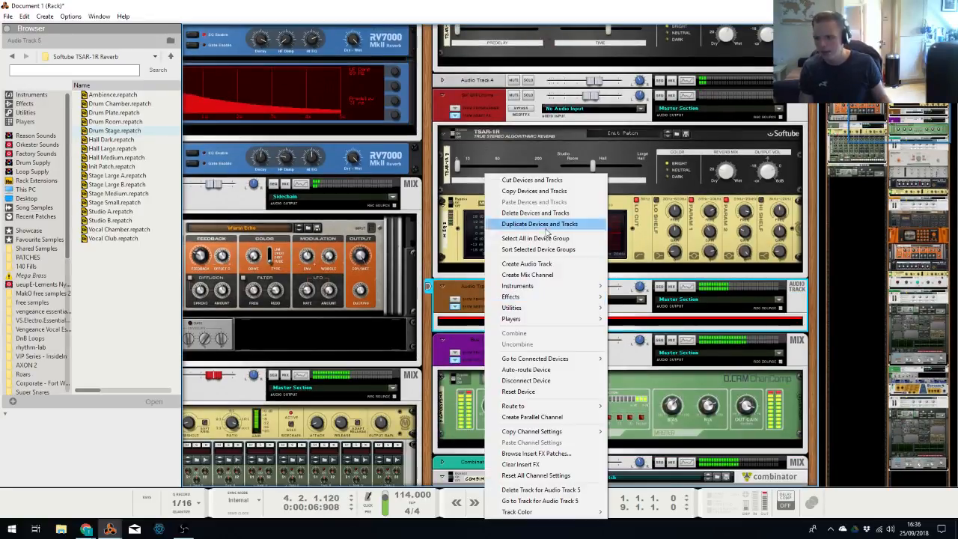
mouse_move(514, 308)
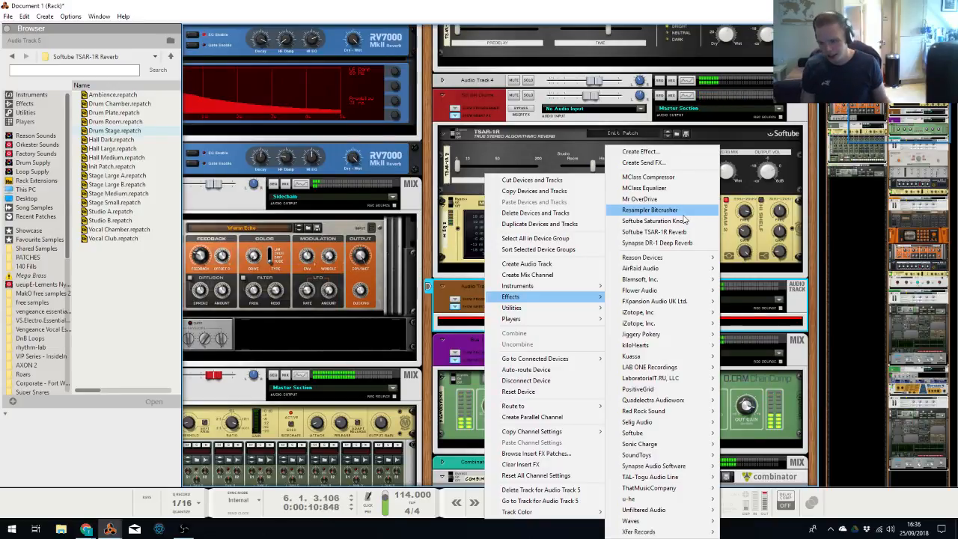
left_click(653, 221)
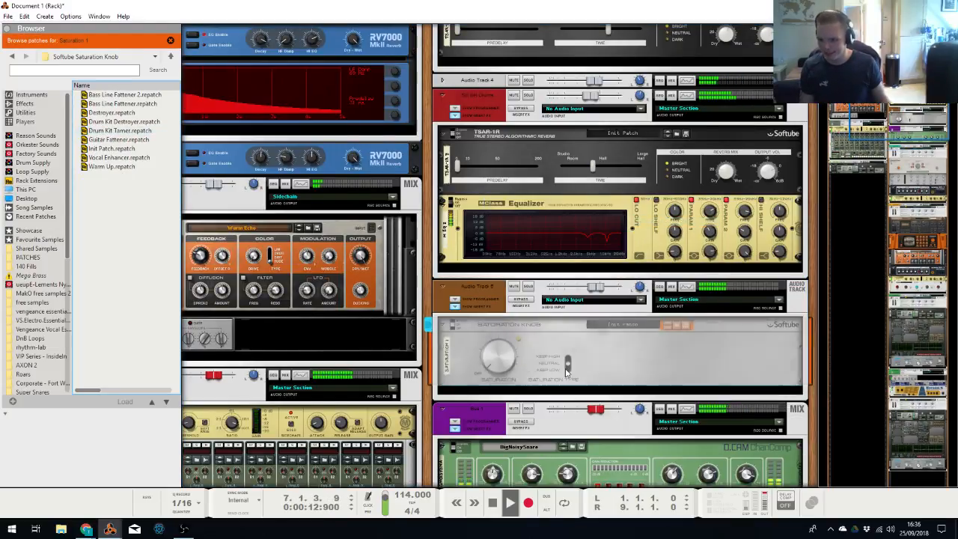
Add a Softube TSAR-1R Reverb after the Saturation Knob on Audio Track 5 and shorten its reverb time slightly
right_click(652, 358)
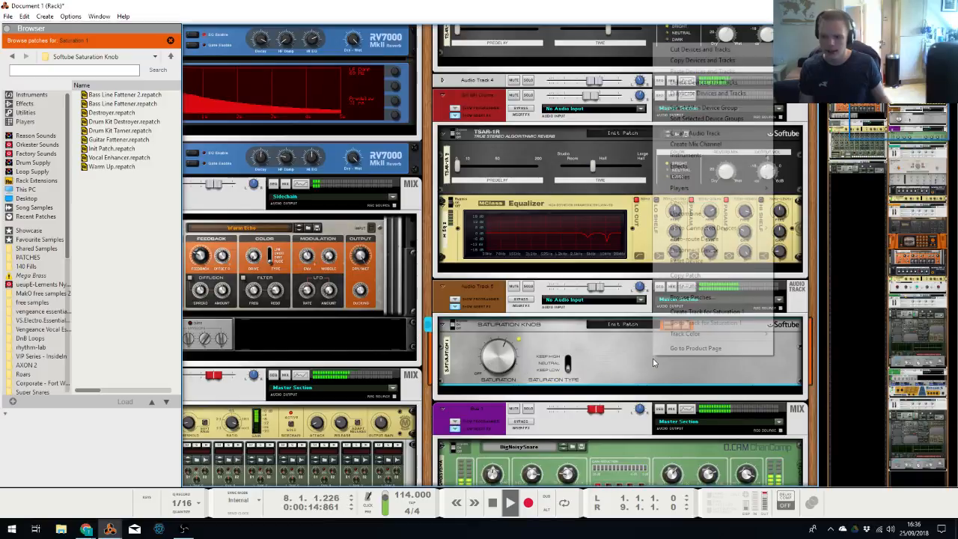
mouse_move(681, 165)
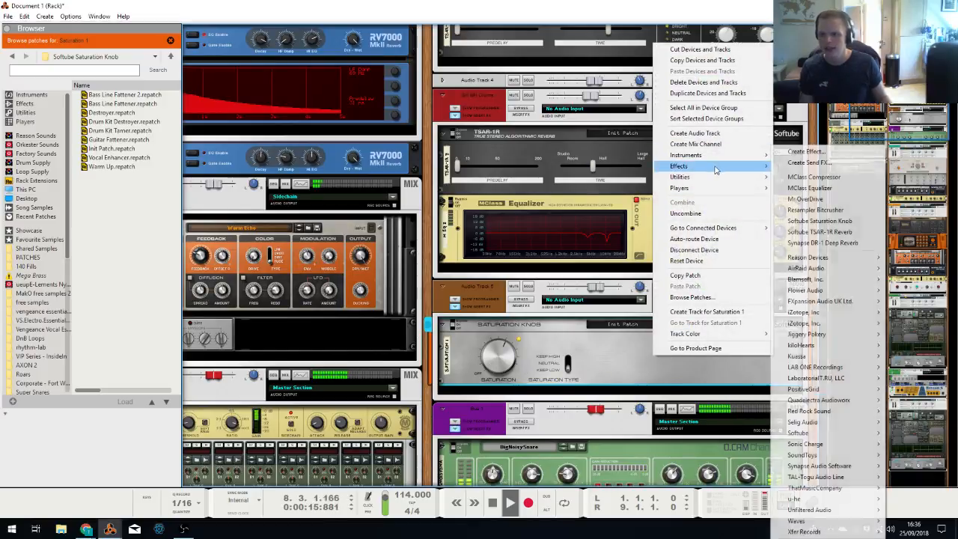
left_click(815, 238)
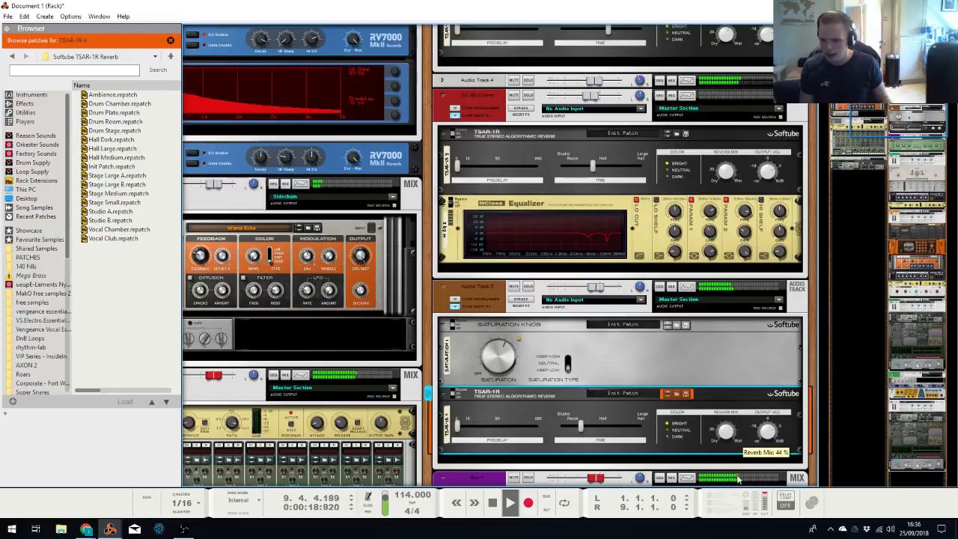
left_click_drag(580, 428, 574, 428)
left_click(560, 384)
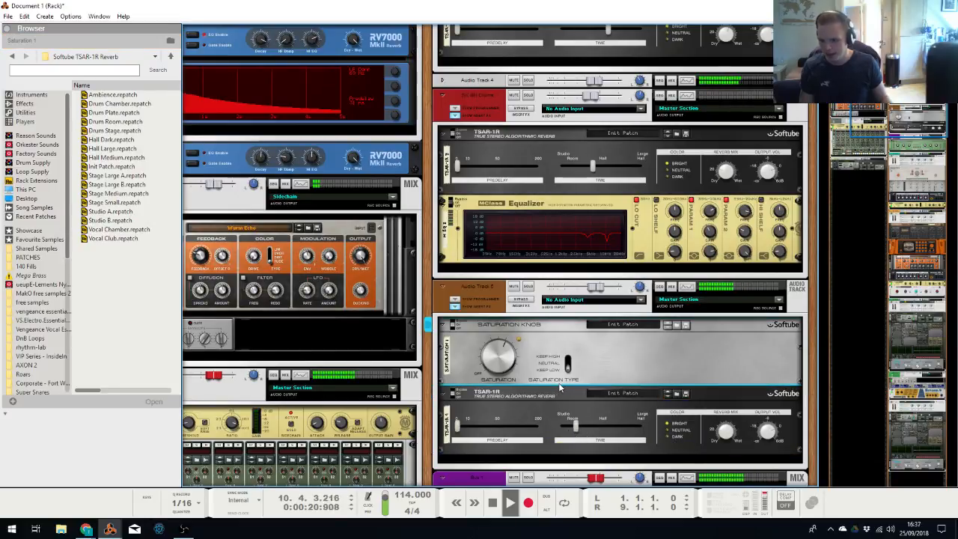
Stop playback and apply a high-pass filter to Audio Track 5 in the Spectrum EQ
key("space")
key("F2")
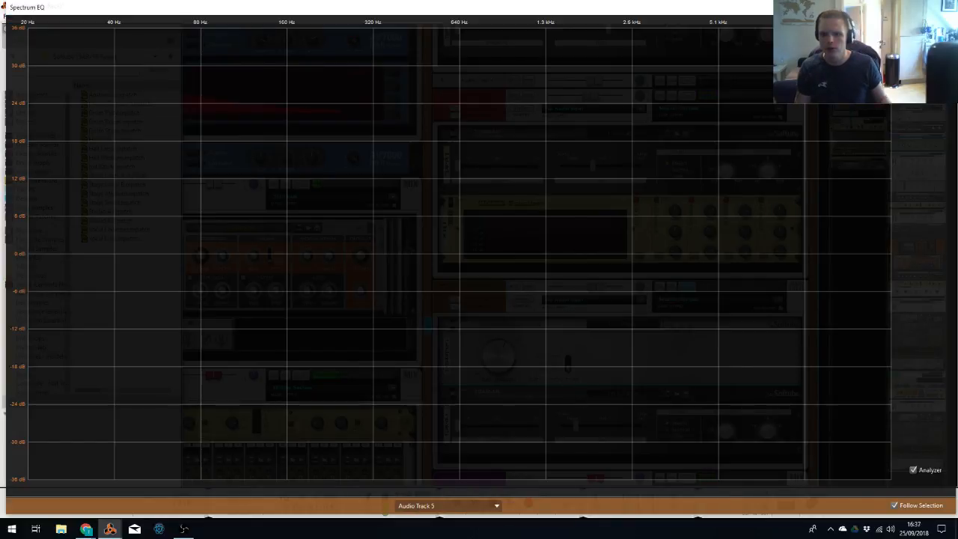
left_click_drag(308, 252, 620, 248)
key("F2")
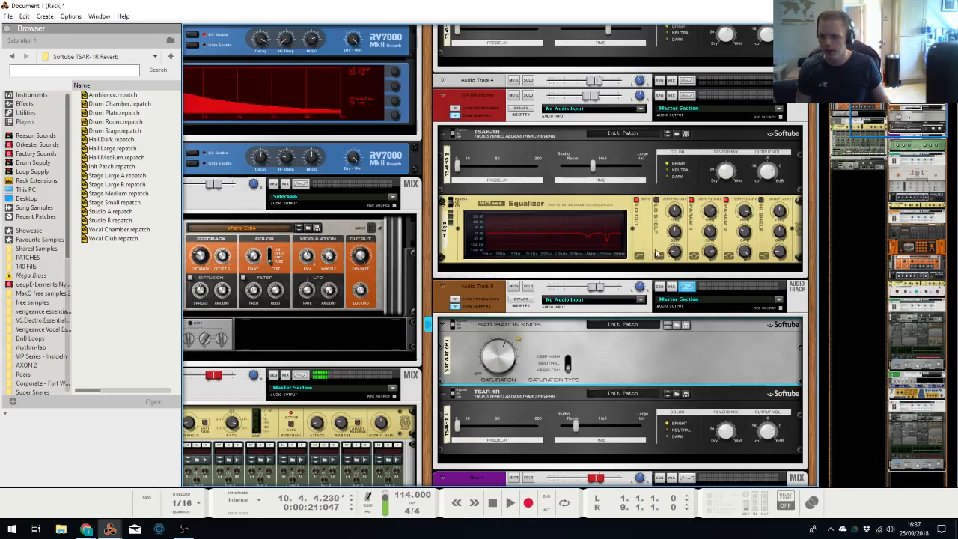
Play the song from the start and lower the Audio Track 5 level in the mixer to about -10.85 dB
left_click(599, 288)
key("alt+Tab")
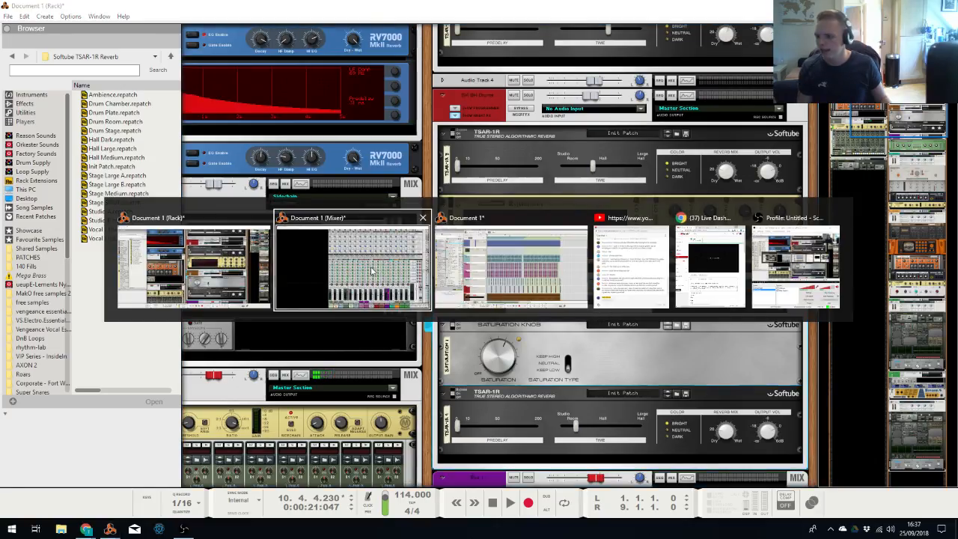
scroll(673, 187, "up", 10)
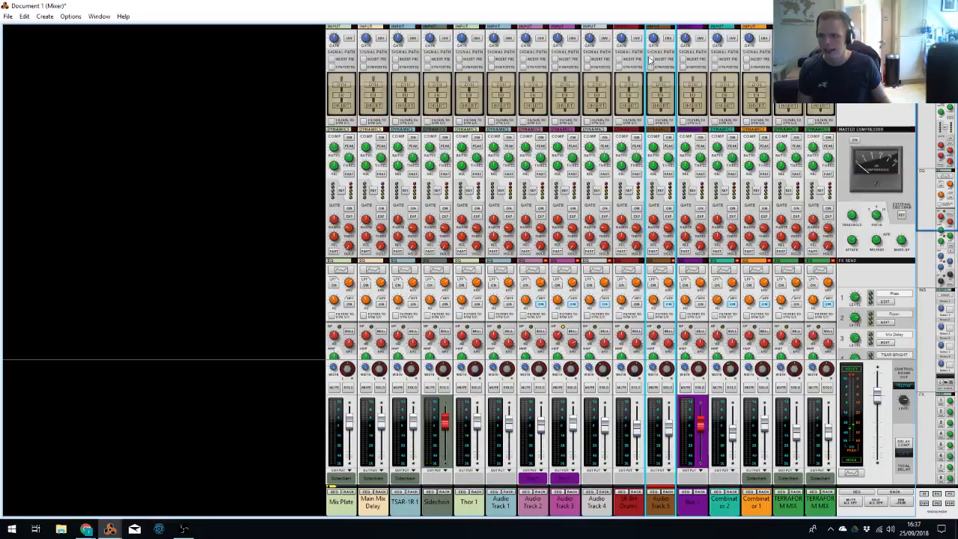
scroll(651, 61, "down", 10)
key("alt+Tab")
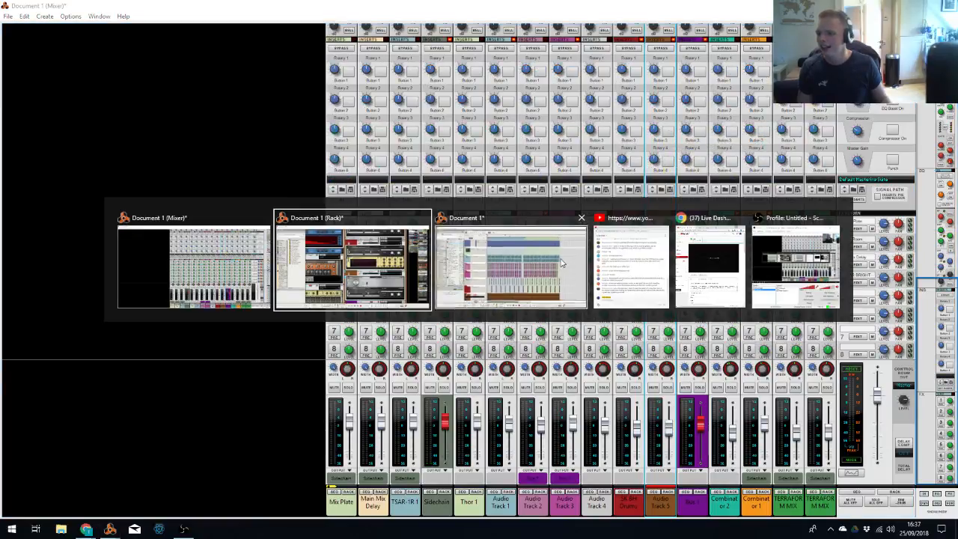
key("shift+Return")
key("space")
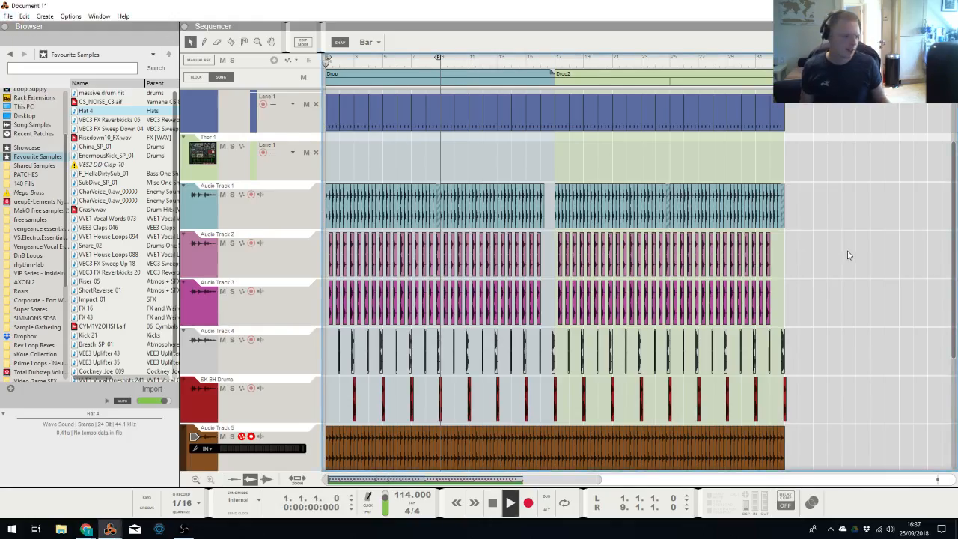
key("alt+Tab")
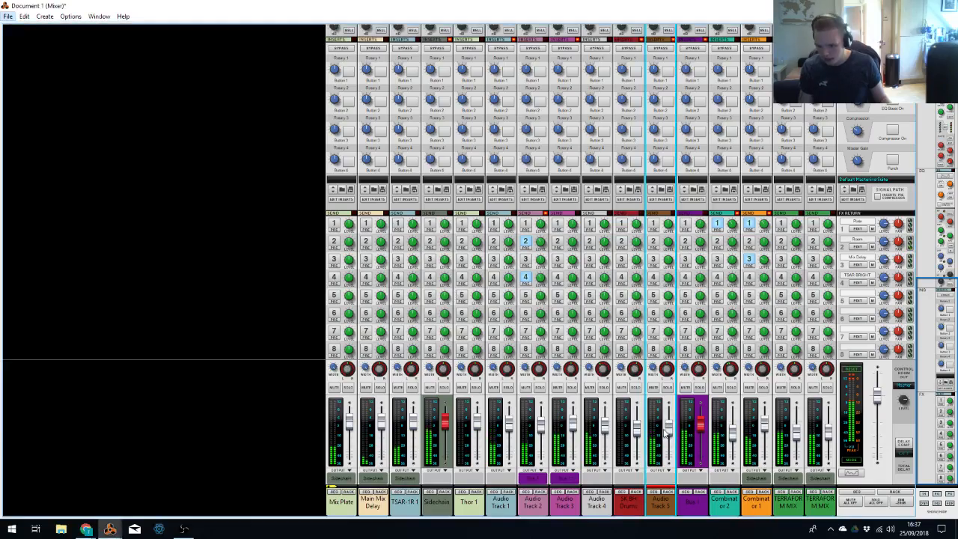
left_click_drag(667, 431, 668, 439)
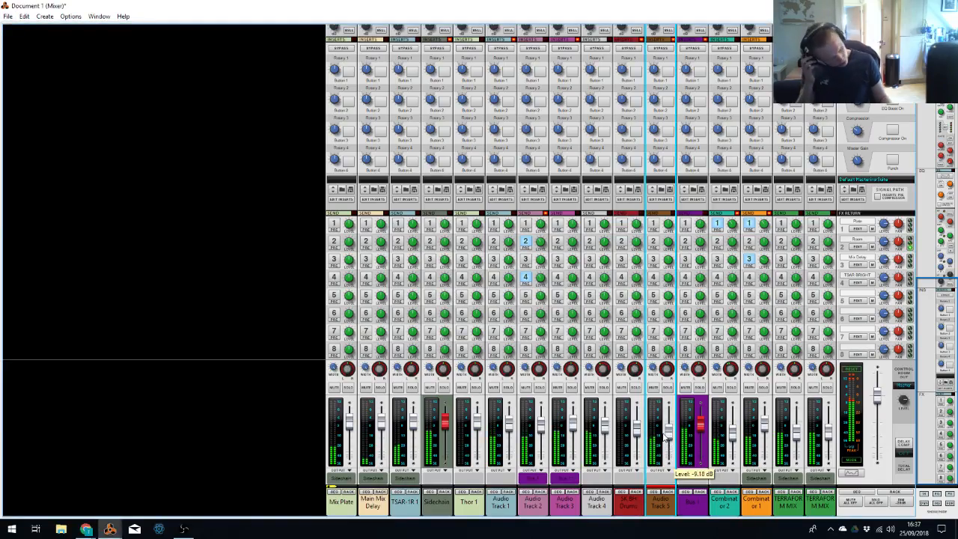
Delete the last three hat clips on Audio Track 5 just before Drop2 in the sequencer
key("alt+Tab")
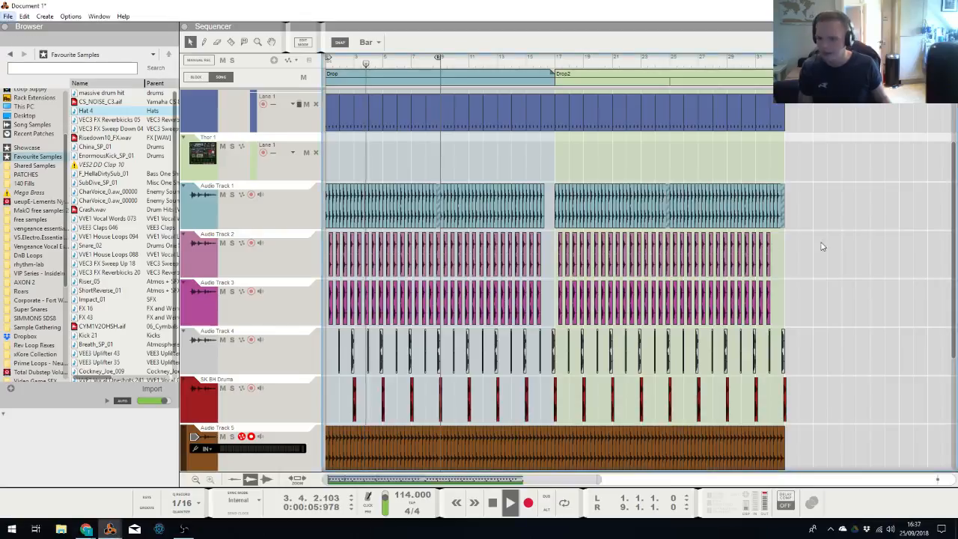
scroll(785, 251, "down", 3)
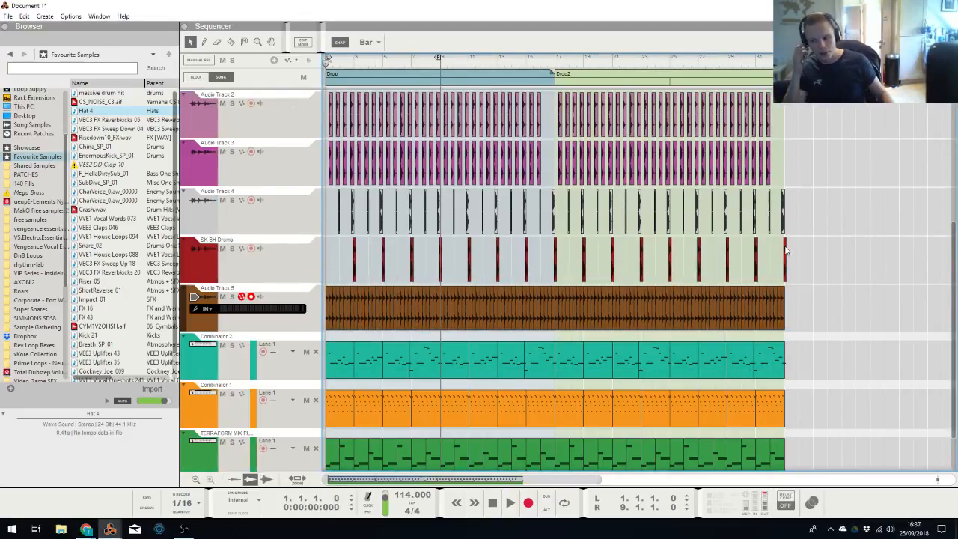
left_click(551, 298)
key("Delete")
left_click(552, 301)
key("Delete")
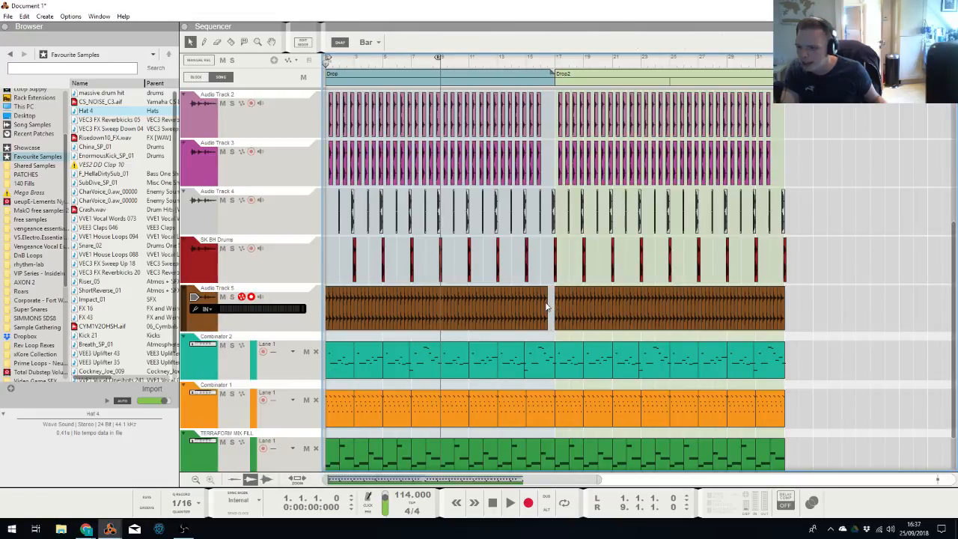
left_click(546, 307)
key("Delete")
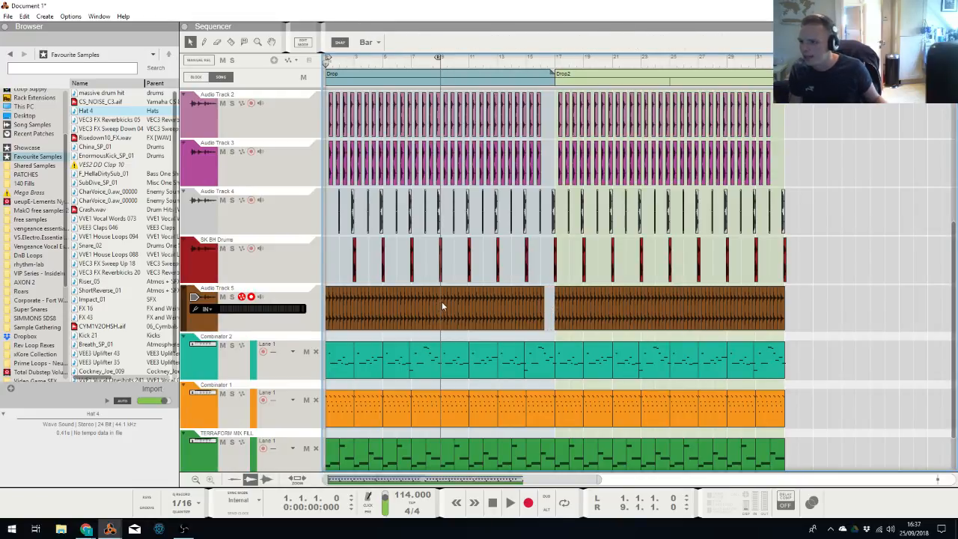
scroll(441, 301, "up", 3)
scroll(439, 336, "down", 2)
right_click(438, 339)
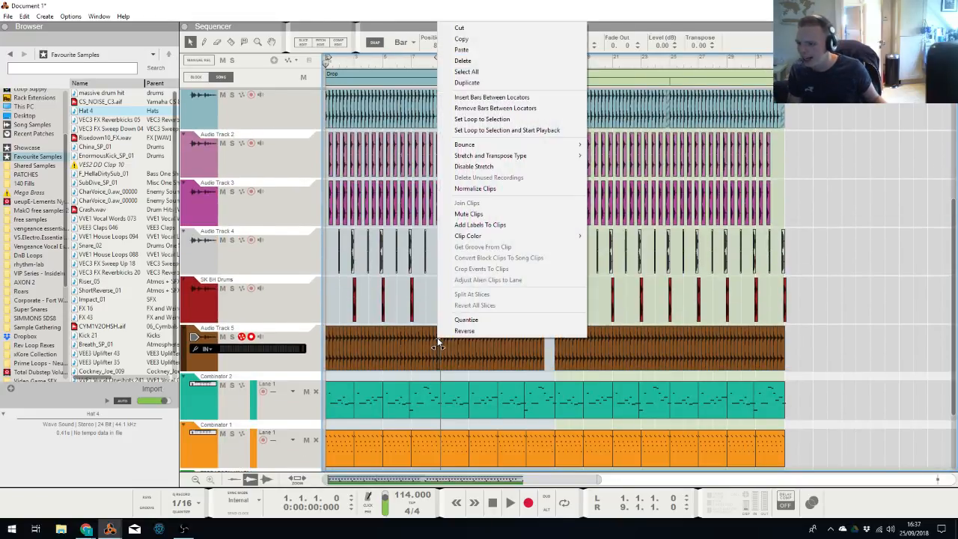
left_click(422, 308)
key("h")
key("h")
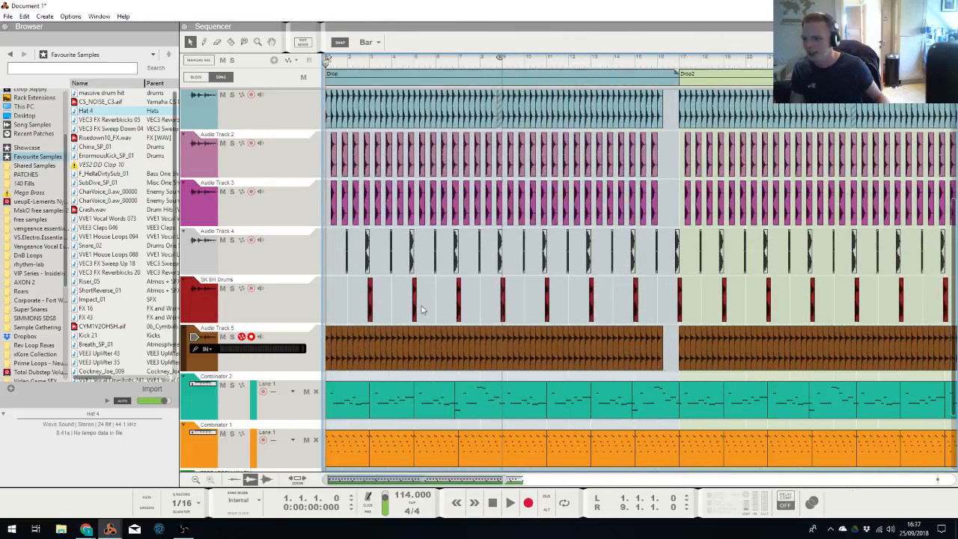
right_click(501, 342)
left_click(517, 338)
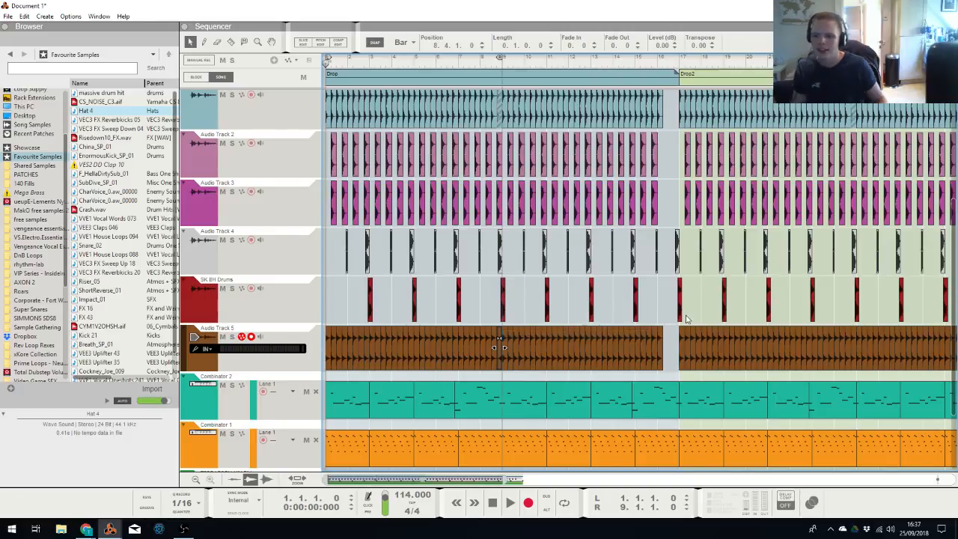
Delete the Audio Track 5 hat clips in Drop2 and replace them with a copy of the Drop section's hats starting at bar 17
key("g")
left_click_drag(752, 326, 535, 367)
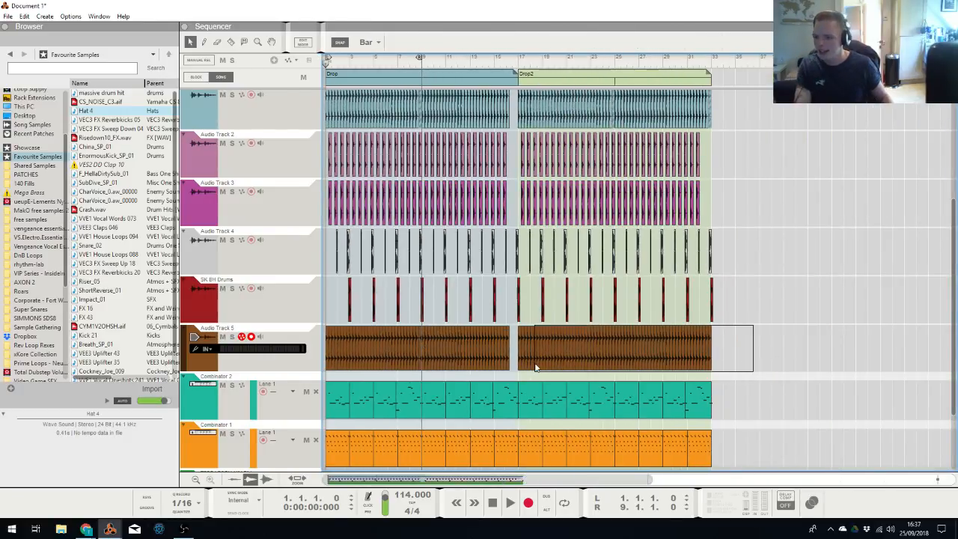
key("Delete")
left_click_drag(554, 326, 324, 370)
left_click(400, 45)
left_click(407, 54)
key("ctrl+c")
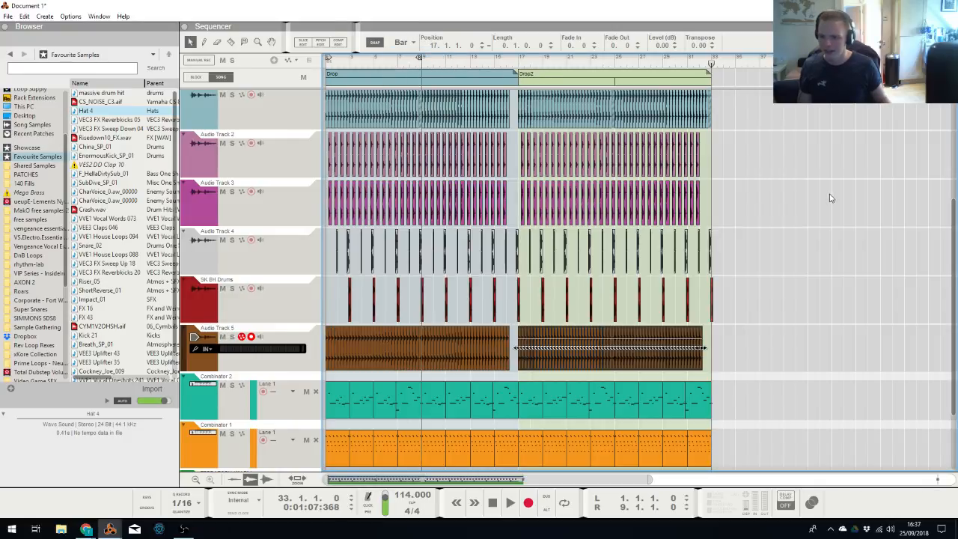
key("ctrl+v")
key("KP_0")
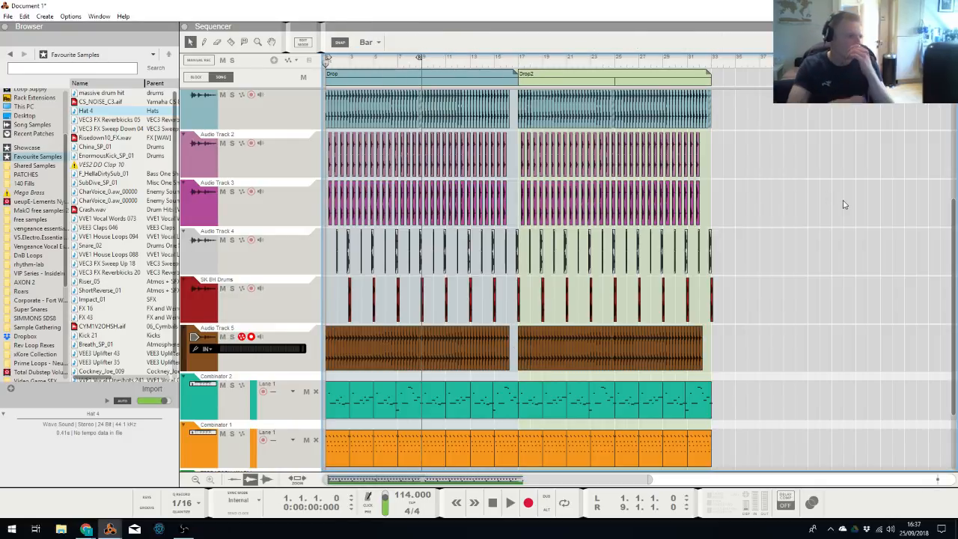
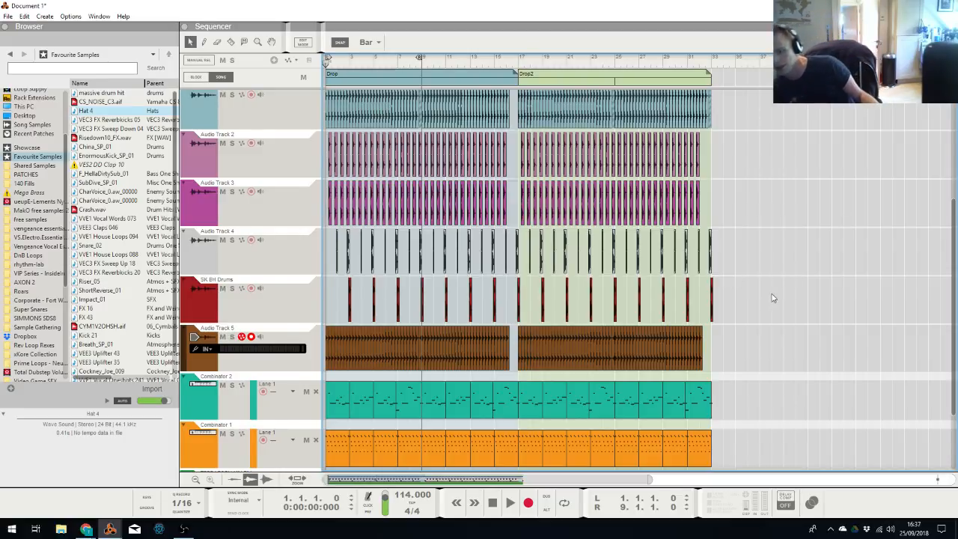
Look over the track arrangement, the mixer channels and the device rack to review the drum part
scroll(772, 298, "down", 2)
scroll(723, 231, "up", 4)
scroll(735, 274, "up", 2)
scroll(748, 269, "down", 6)
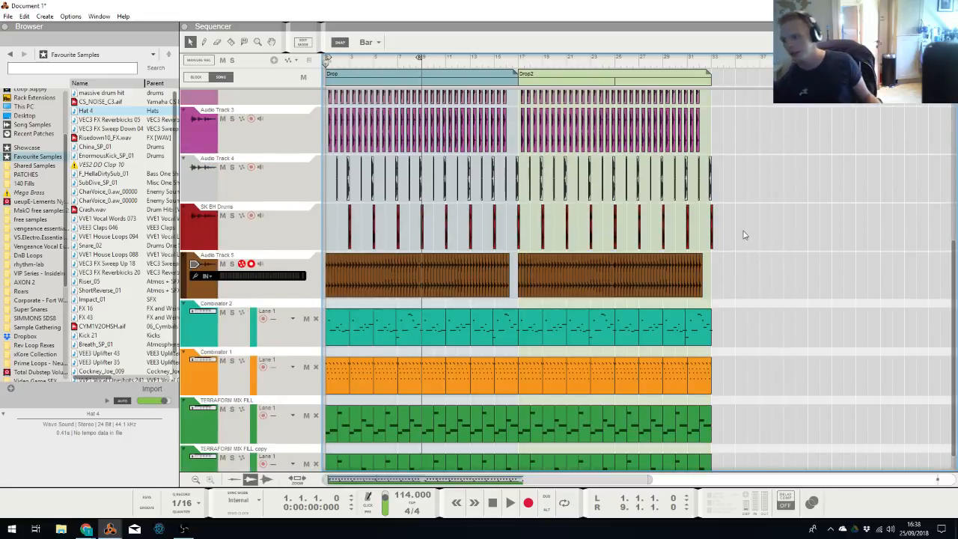
scroll(743, 235, "down", 1)
key("alt+Tab")
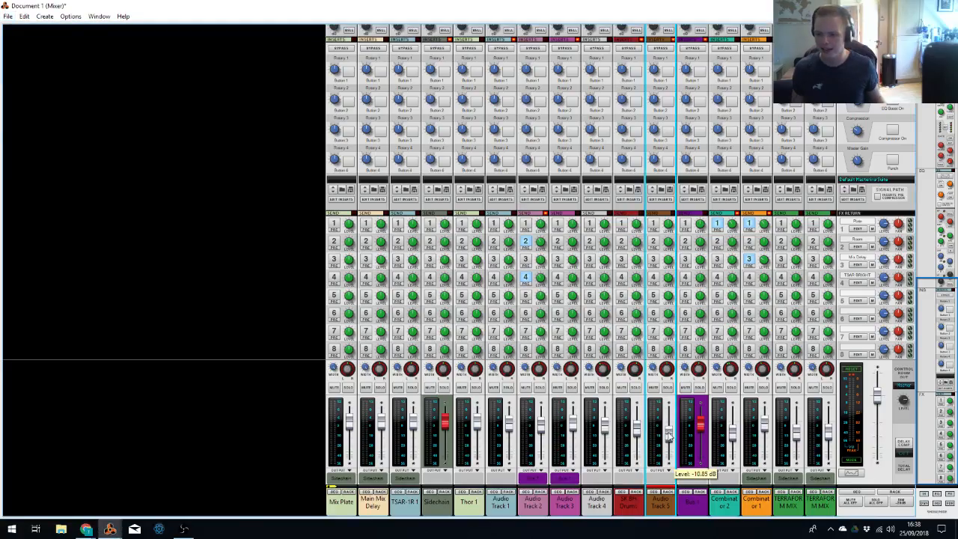
key("alt+Tab")
key("alt+Tab")
key("alt+Tab")
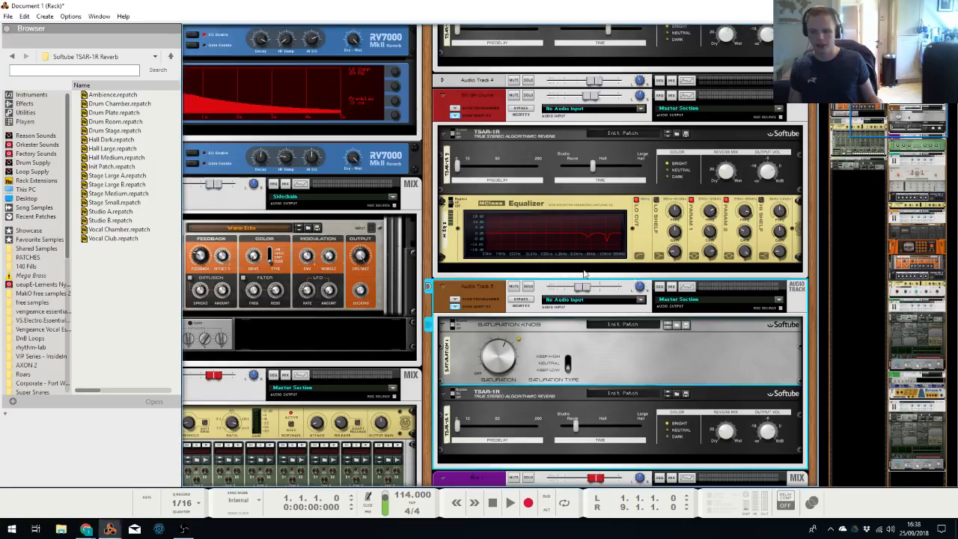
scroll(452, 264, "down", 5)
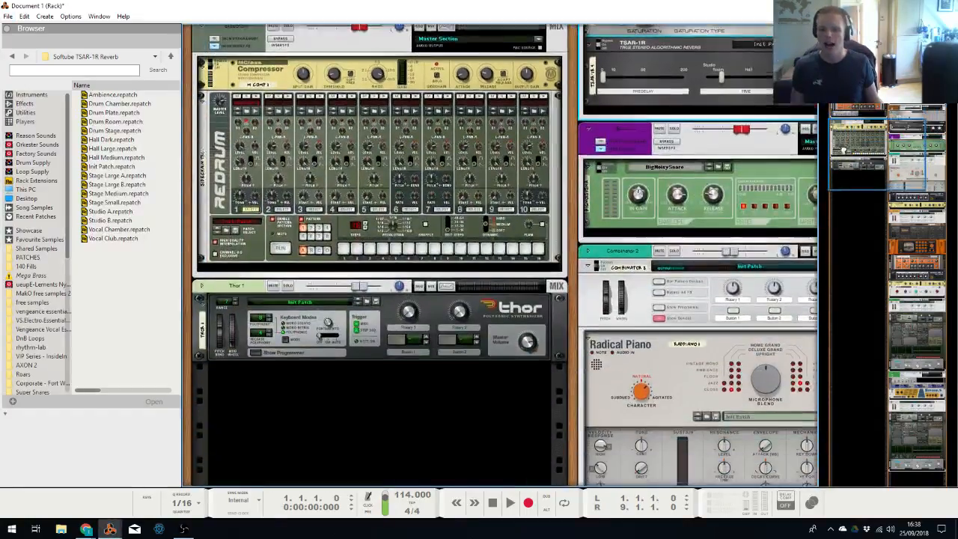
key("alt+Tab")
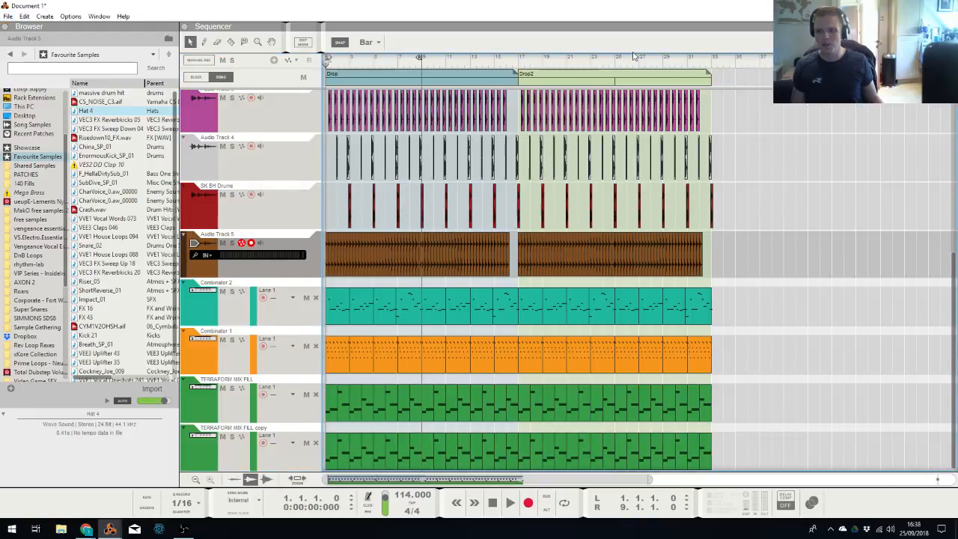
scroll(671, 258, "up", 3)
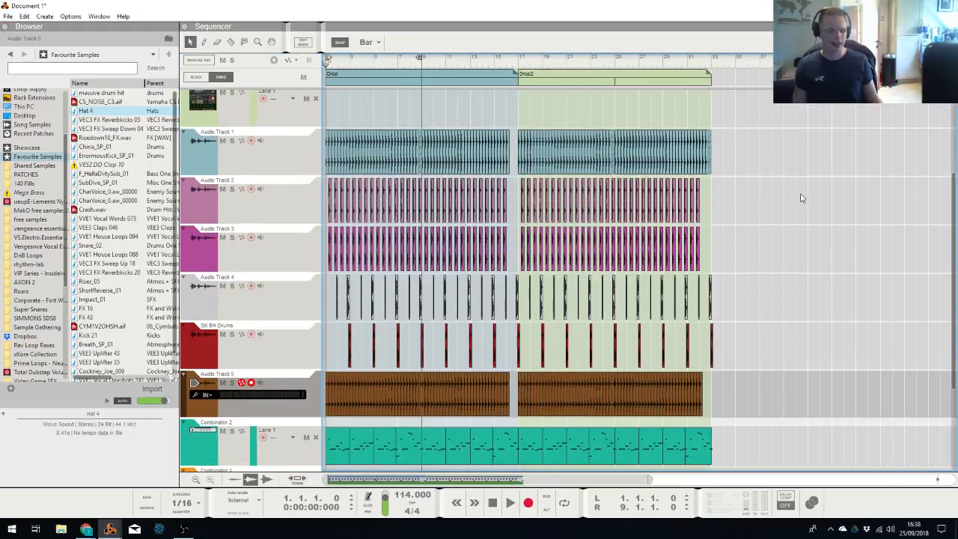
left_click_drag(793, 149, 299, 145)
left_click(737, 118)
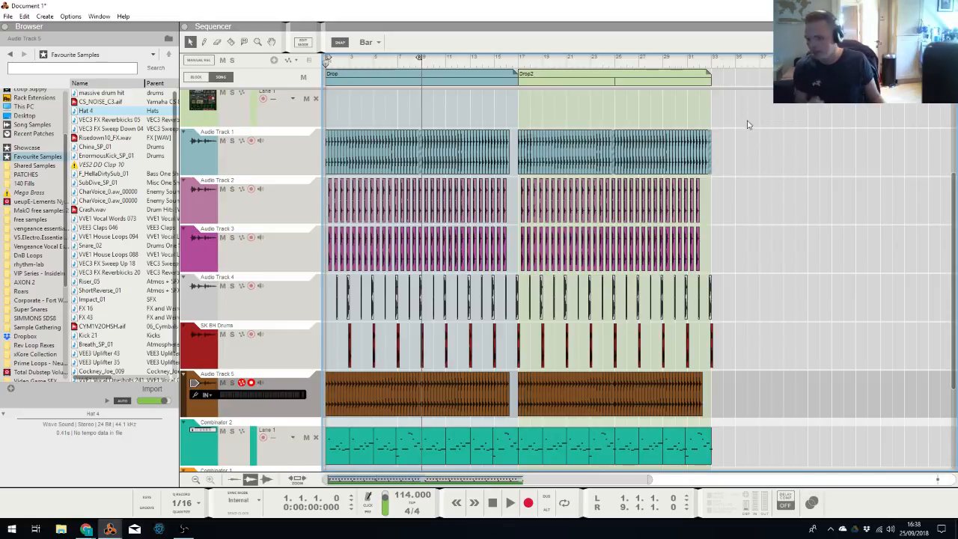
Create a Sub with Octave instrument from the Basses patches and copy the TERRAFORM MIX FILL copy clips onto its track
scroll(383, 214, "down", 3)
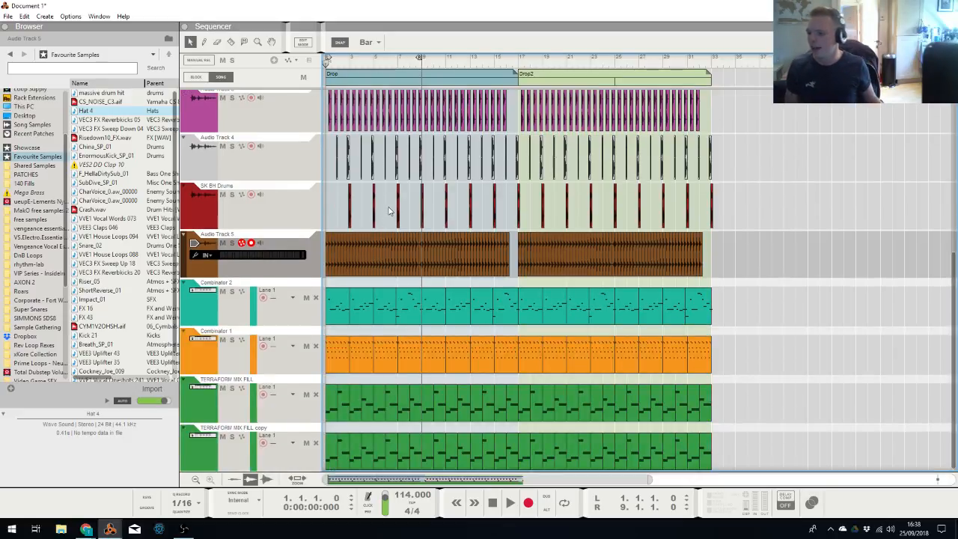
left_click(260, 465)
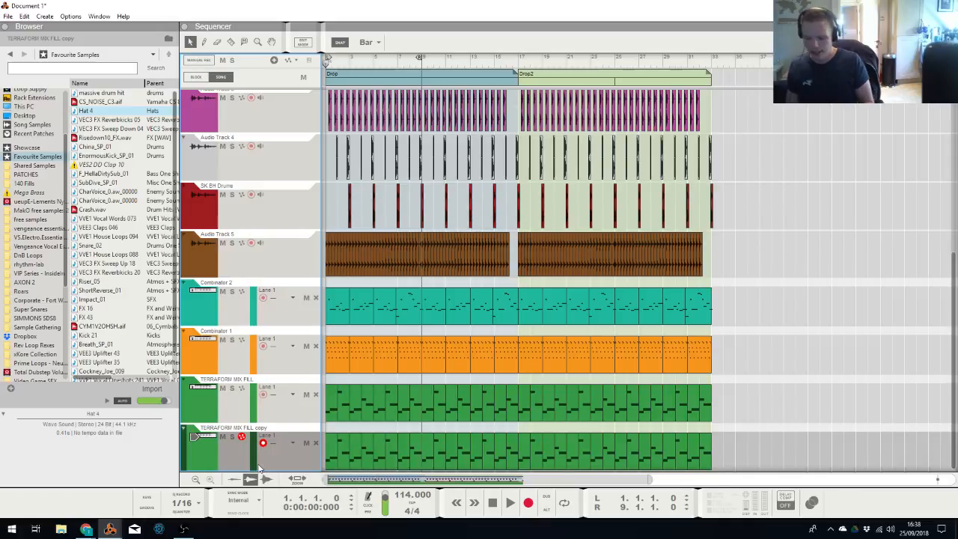
key("ctrl+i")
scroll(29, 273, "down", 3)
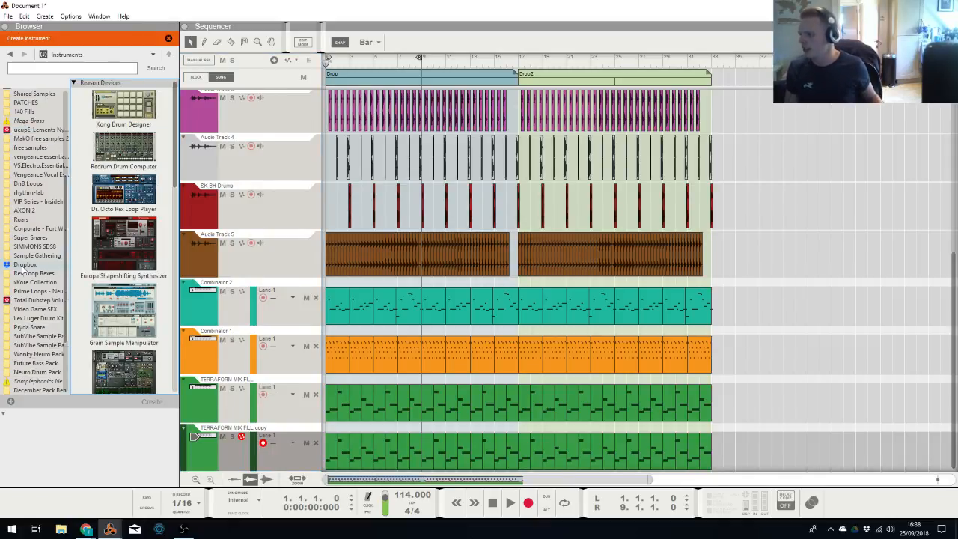
scroll(27, 259, "up", 4)
left_click(31, 193)
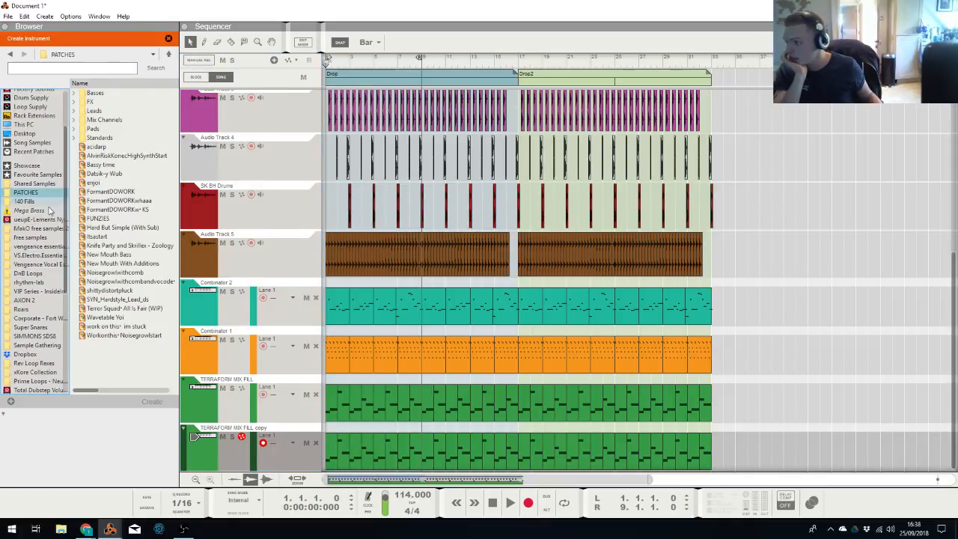
double_click(107, 93)
double_click(112, 379)
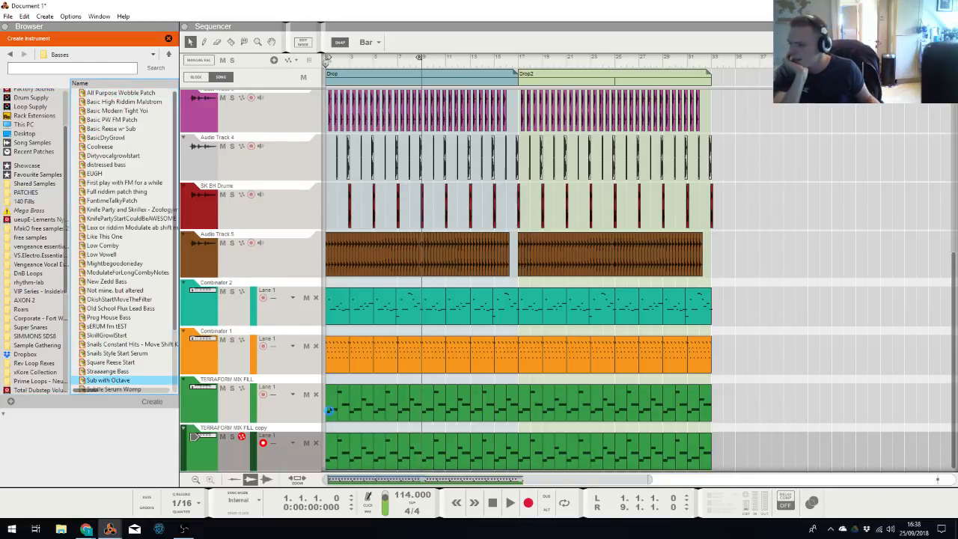
left_click_drag(759, 422, 680, 470)
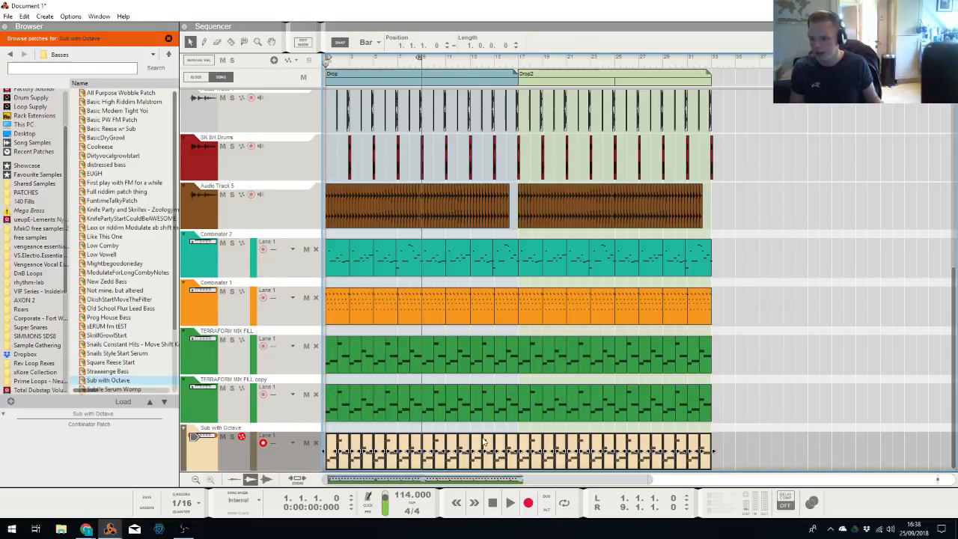
Delete the bar 16 clip just before Drop2 on both TERRAFORM MIX FILL tracks and the Sub with Octave track
left_click(511, 357)
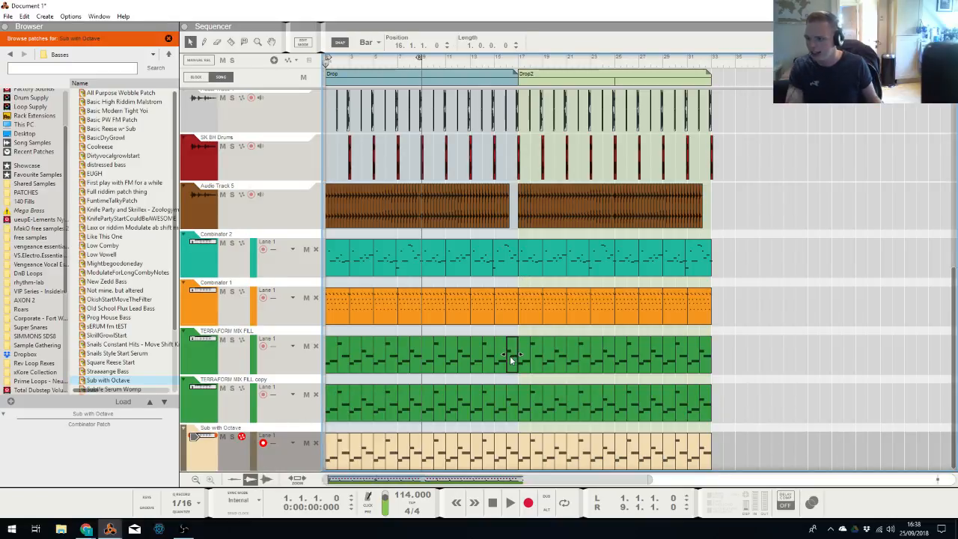
key("Delete")
left_click(512, 402)
key("Delete")
left_click(512, 449)
key("Delete")
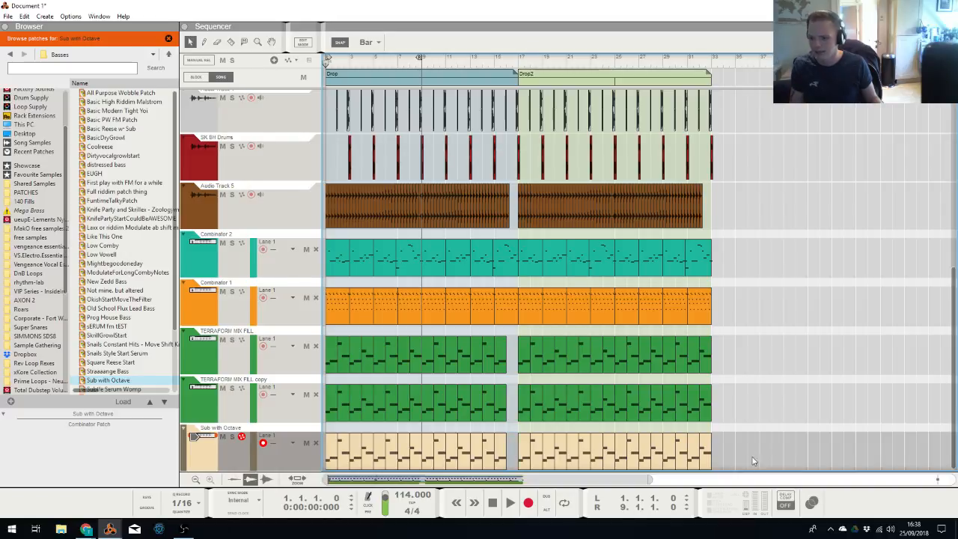
Delete the last one-bar clip of Drop2 on the Sub with Octave track and both TERRAFORM MIX FILL tracks
left_click(703, 454)
key("Delete")
left_click(705, 401)
key("Delete")
left_click(704, 355)
key("Delete")
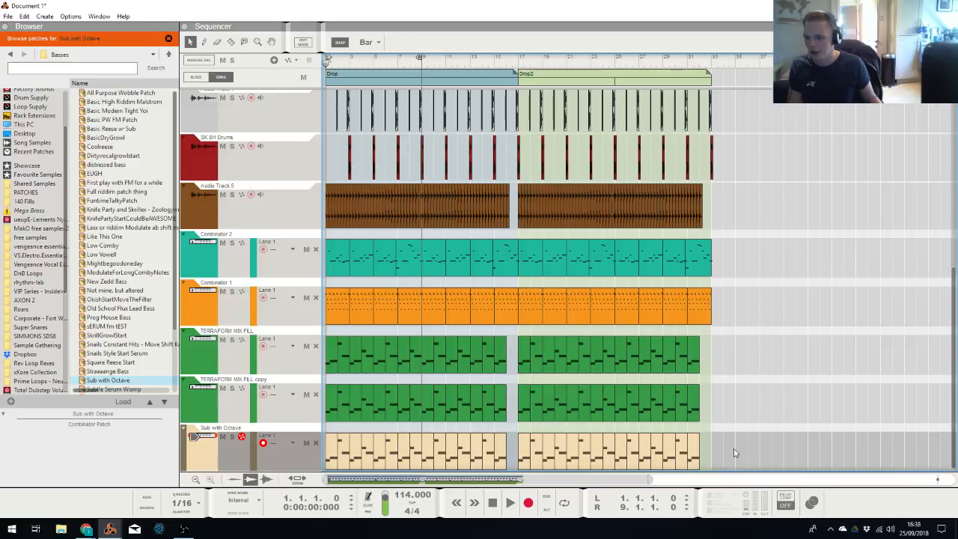
Join the Sub with Octave clips into one clip and switch on the pitch envelope button on its Combinator
left_click_drag(733, 452, 245, 438)
double_click(496, 452)
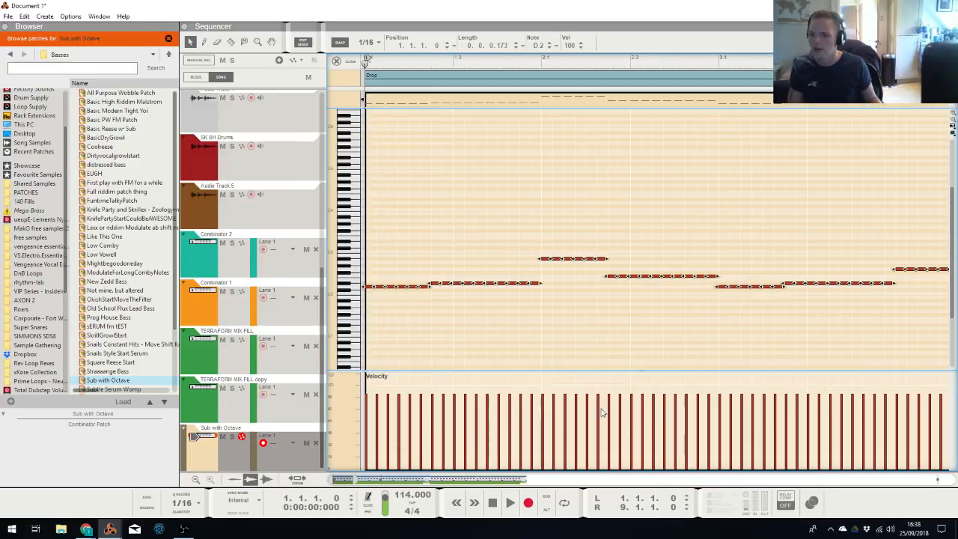
key("alt+Tab")
key("alt+Tab")
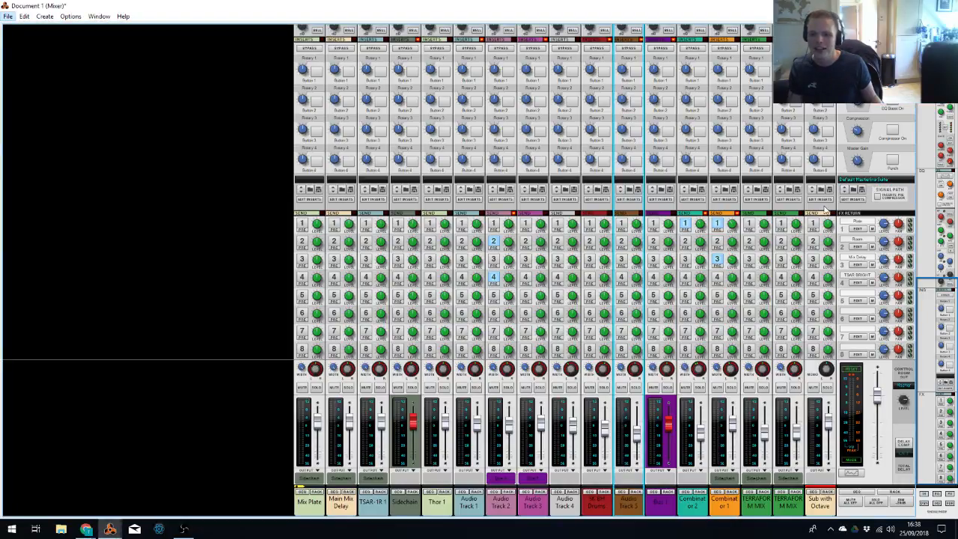
left_click(826, 210)
left_click(826, 491)
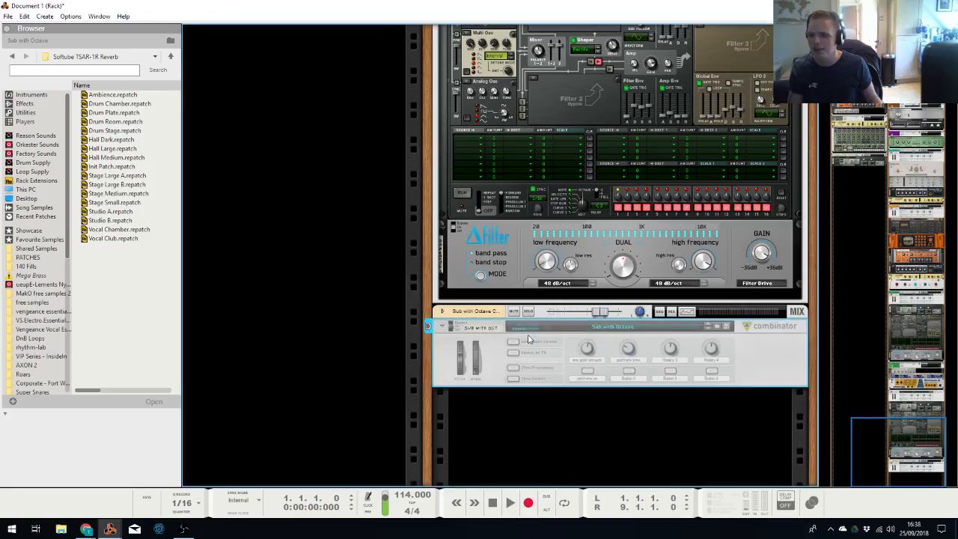
left_click(588, 373)
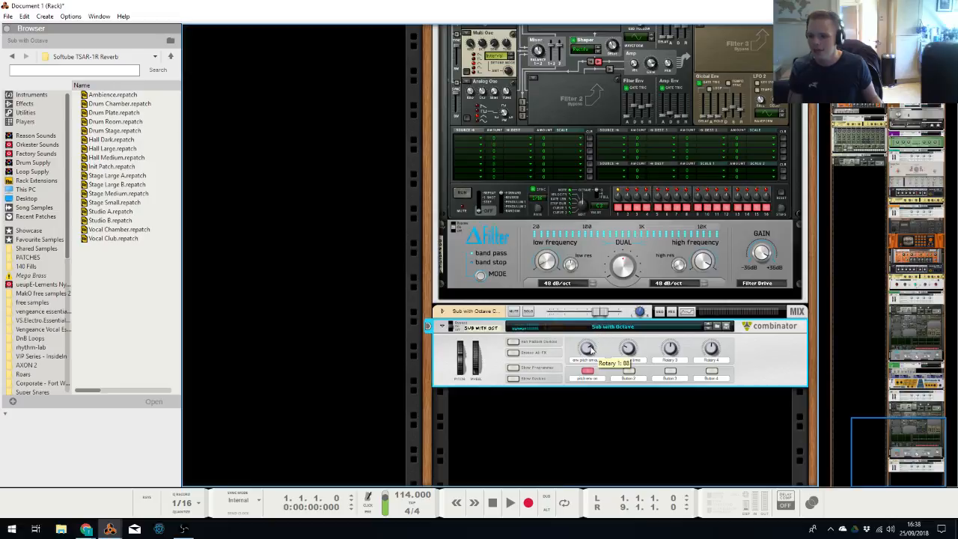
Route the Sub with Octave channel's output to the Sidechain bus in the mixer
key("alt+Tab")
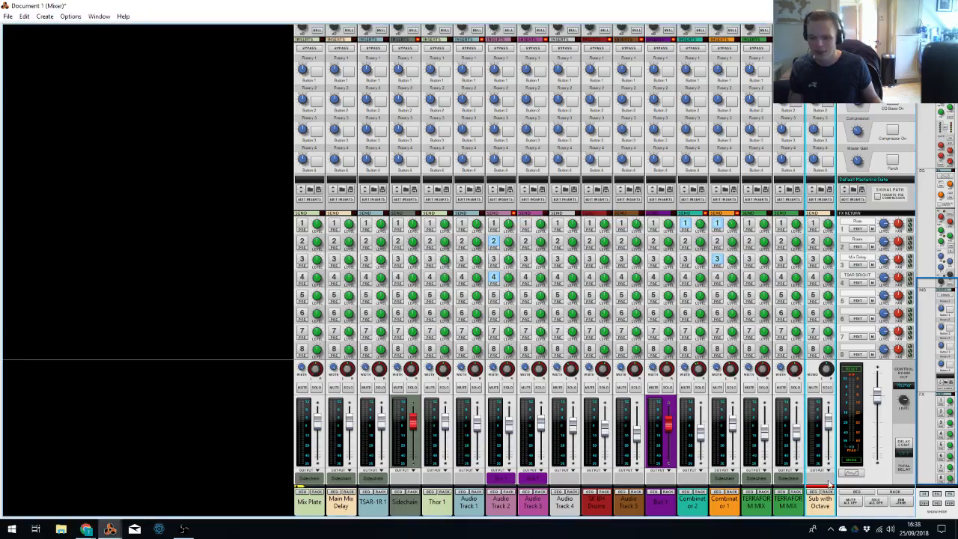
left_click(823, 479)
left_click(837, 433)
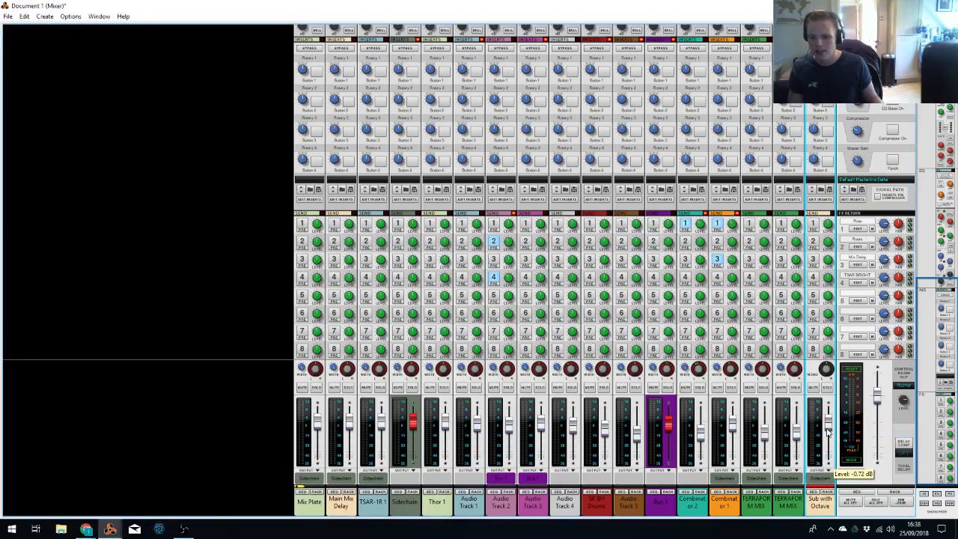
Return to the arrangement, play the opening bars to hear the sub bass, and reset the playhead to the start
key("alt+Tab")
left_click(556, 267)
left_click(337, 62)
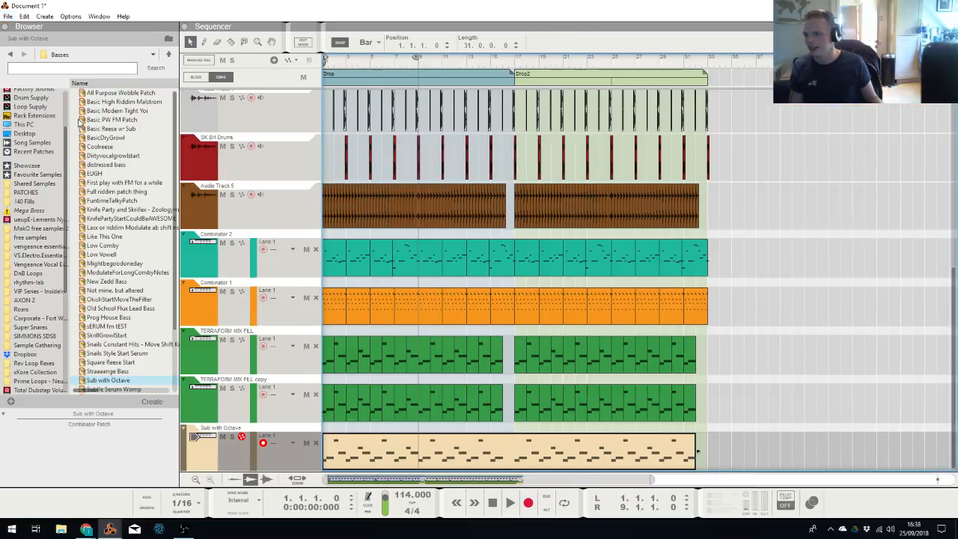
key("space")
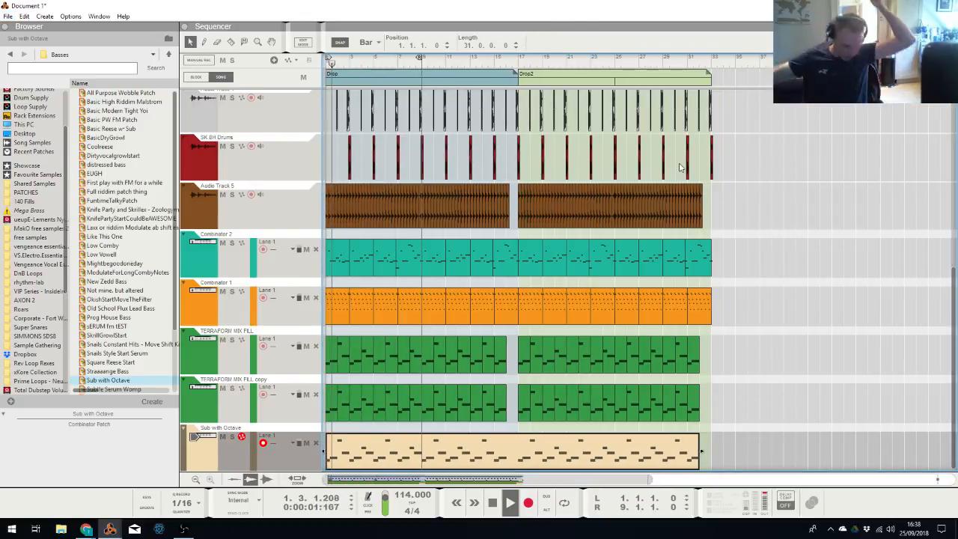
key("space")
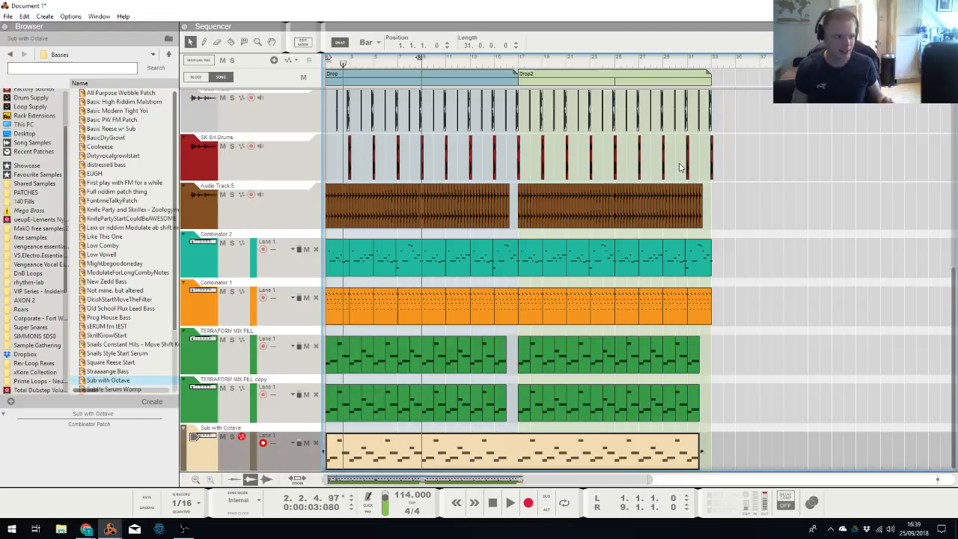
key("shift+Return")
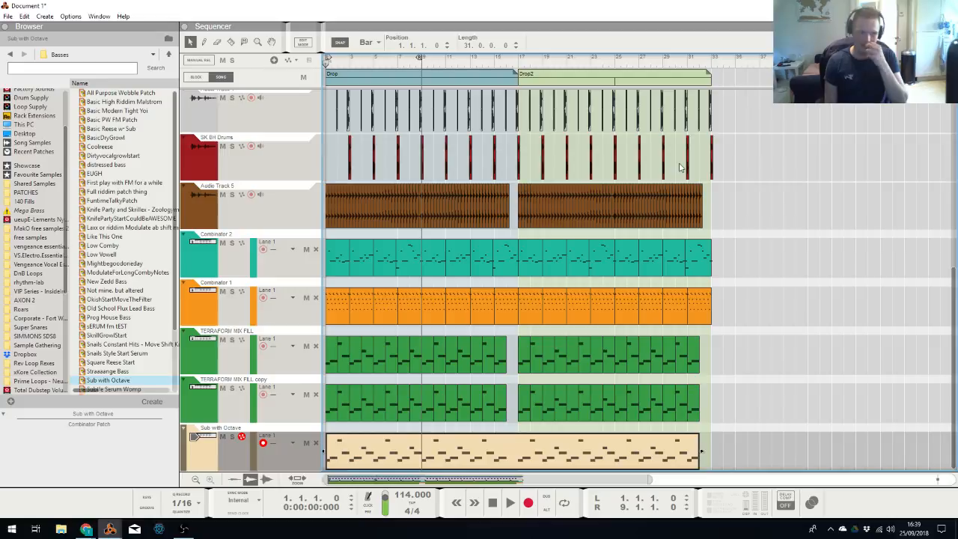
Play the song from the start and raise the Sub with Octave channel's level slightly in the mixer
left_click(778, 371)
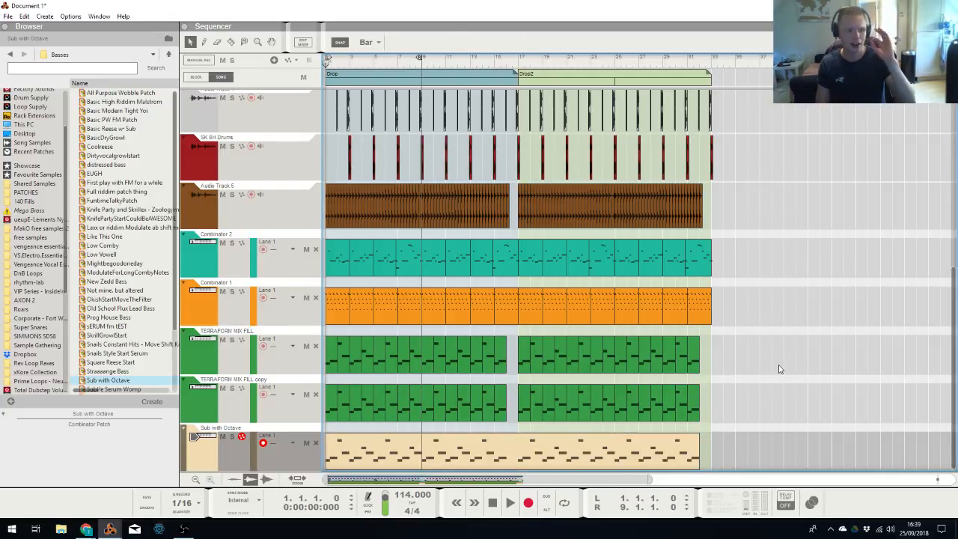
scroll(778, 369, "down", 2)
key("space")
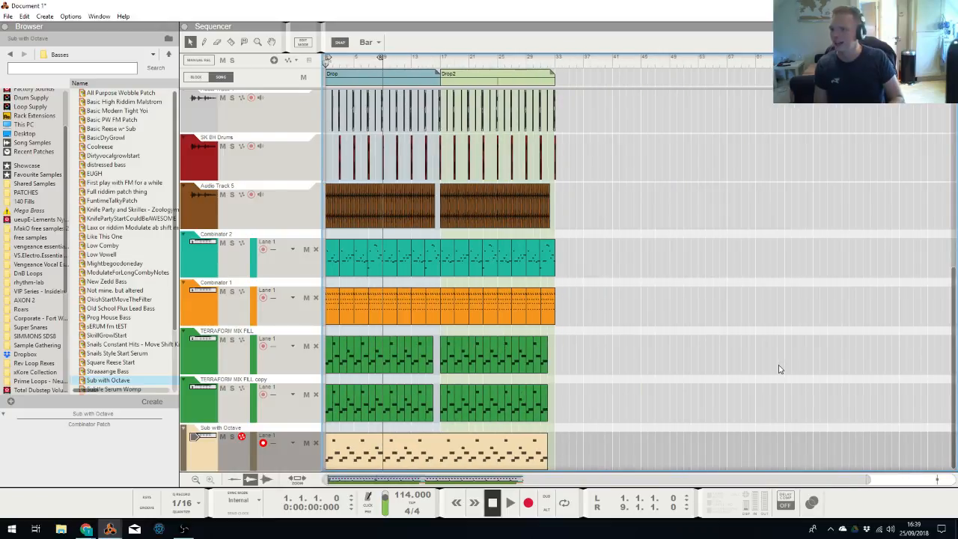
key("space")
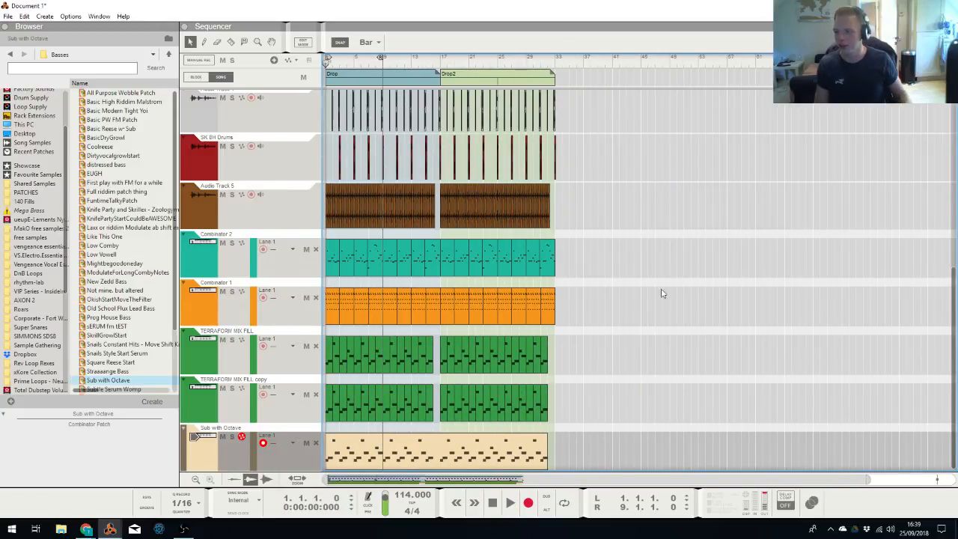
key("alt+Tab")
left_click(402, 282)
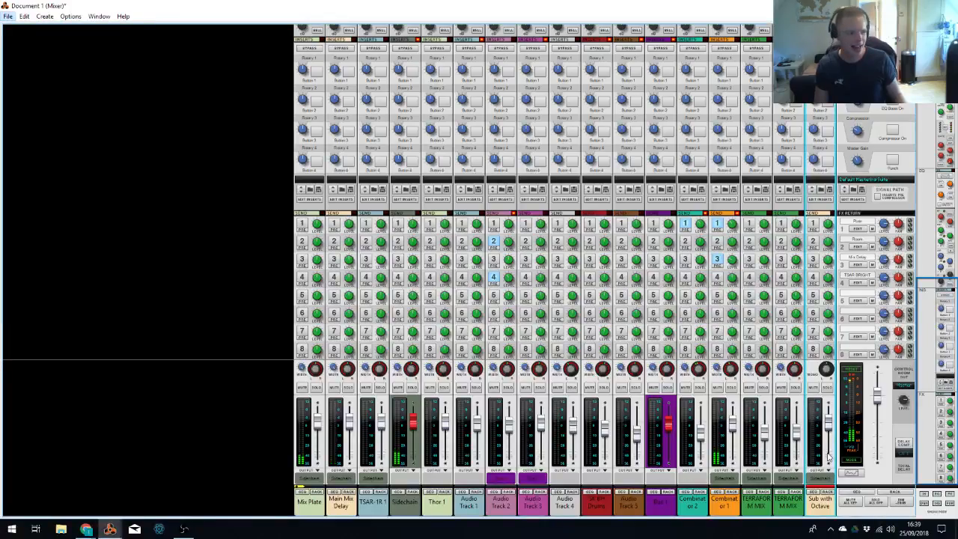
key("alt+Tab")
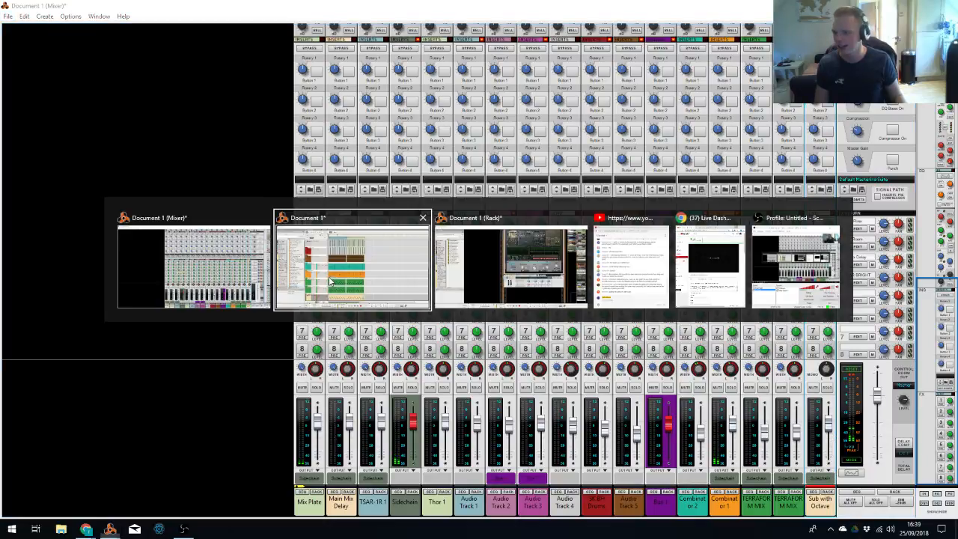
key("alt+Tab")
left_click(357, 296)
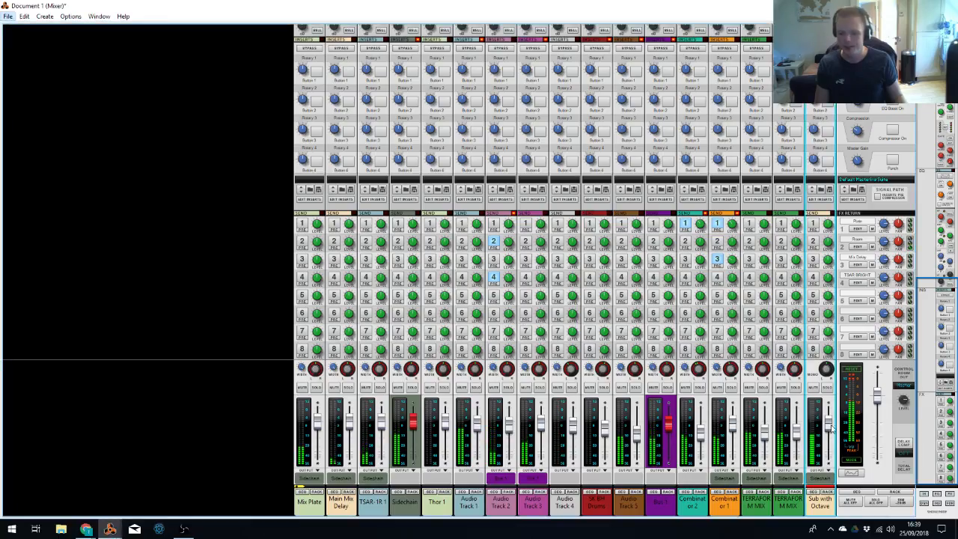
key("alt+Tab")
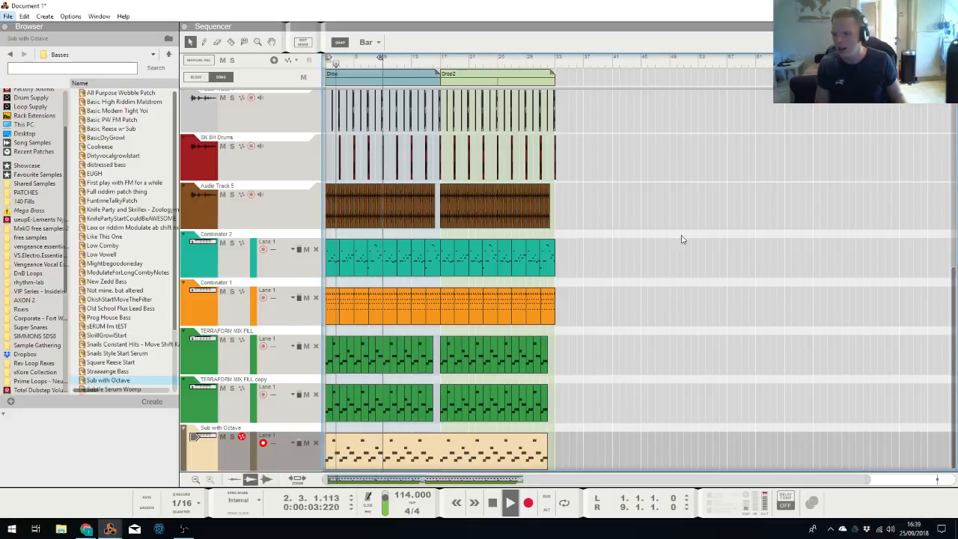
key("alt+Tab")
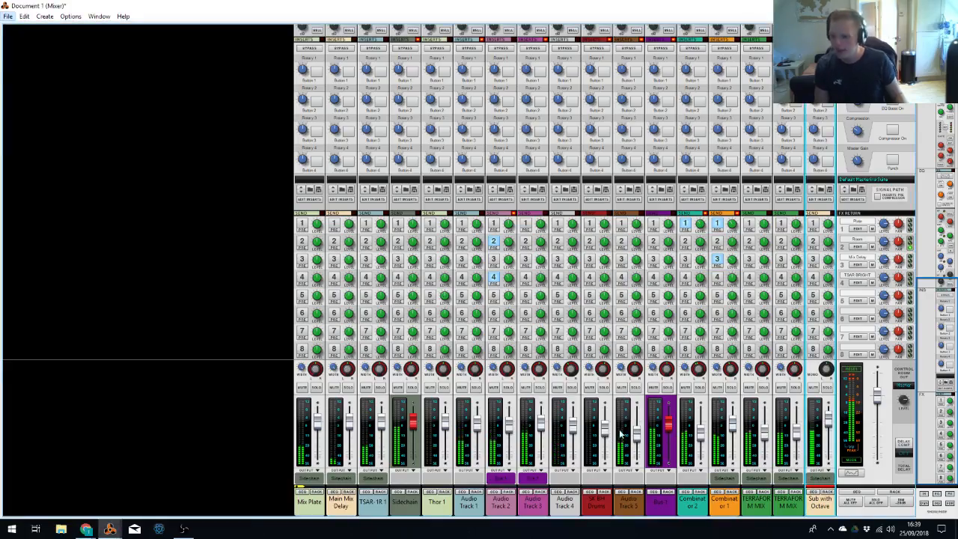
left_click(639, 440, "shift")
Duplicate the Combinator 1 track with its device and solo the copy
key("alt+Tab")
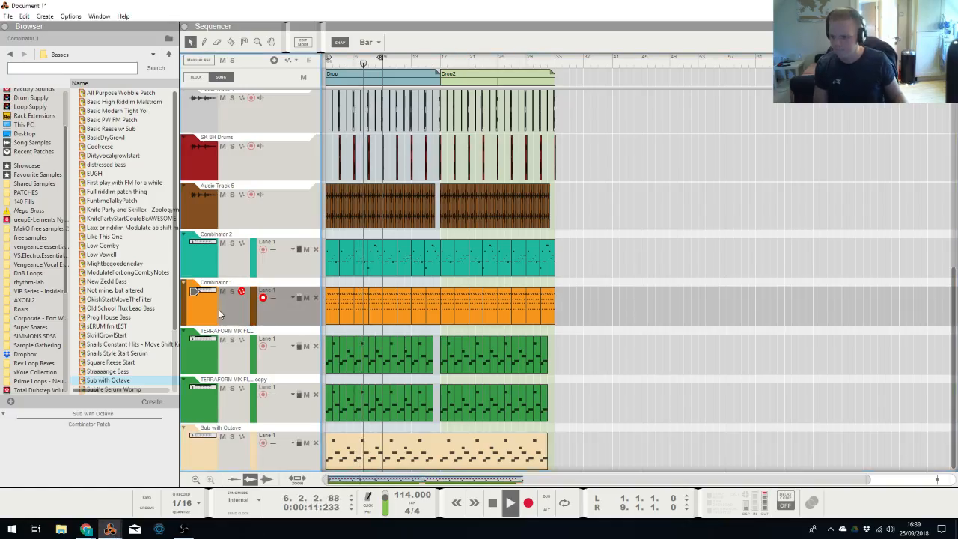
right_click(221, 320)
left_click(306, 226)
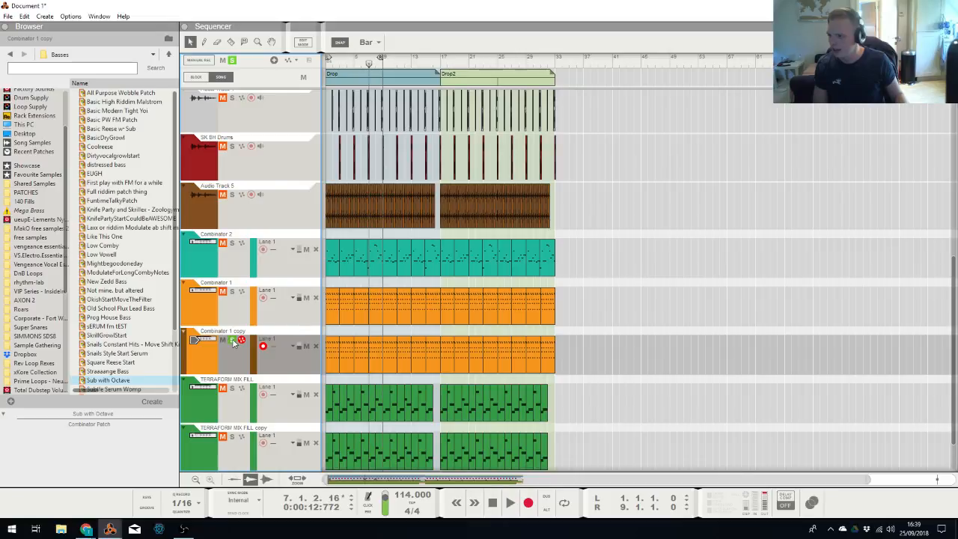
Join the Combinator 1 copy clips into one and transpose all its notes up an octave by setting the note to A#4
key("ctrl+j")
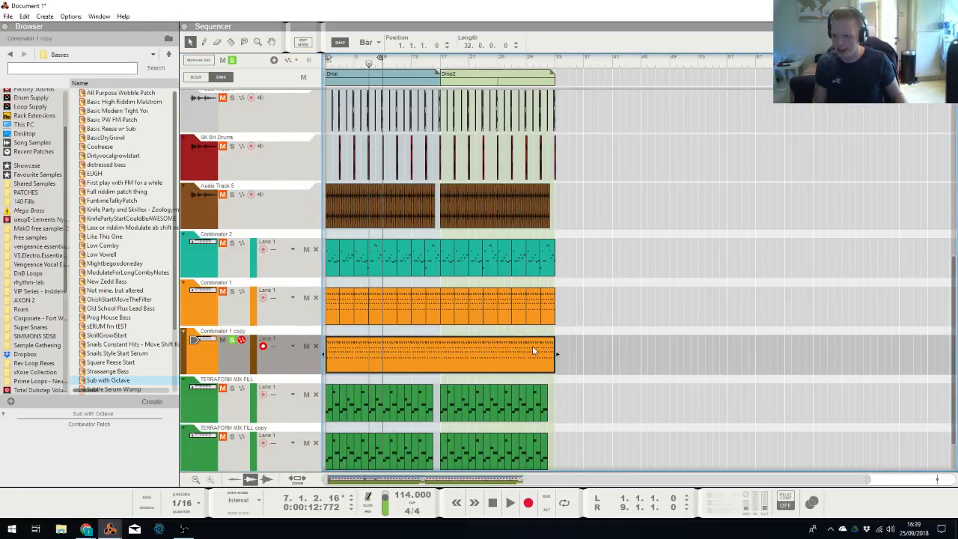
double_click(532, 345)
double_click(538, 45)
left_click(542, 46)
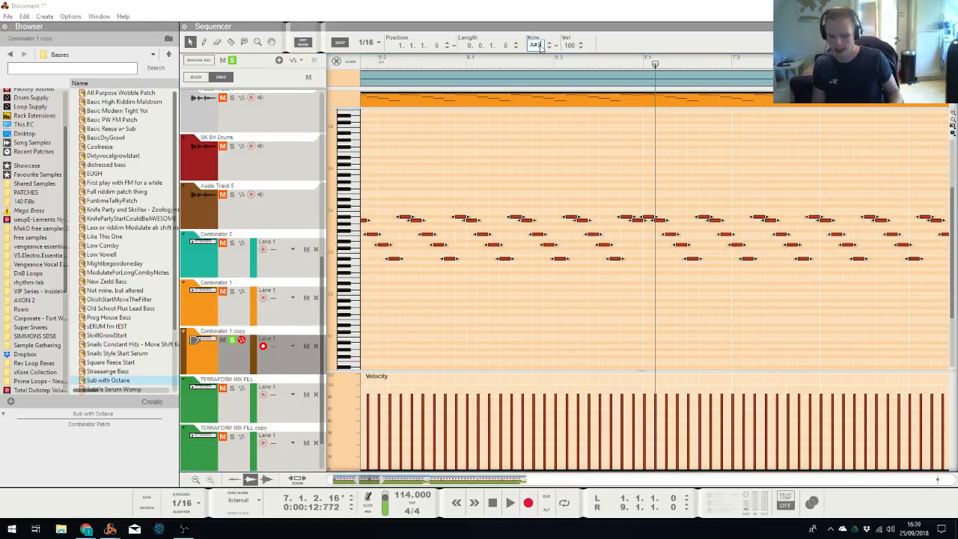
key("BackSpace")
type("4")
key("Return")
Play the soloed Combinator 1 copy from the start and raise its Spectrum EQ high-pass filter to about 1.45 kHz
key("shift+Return")
key("space")
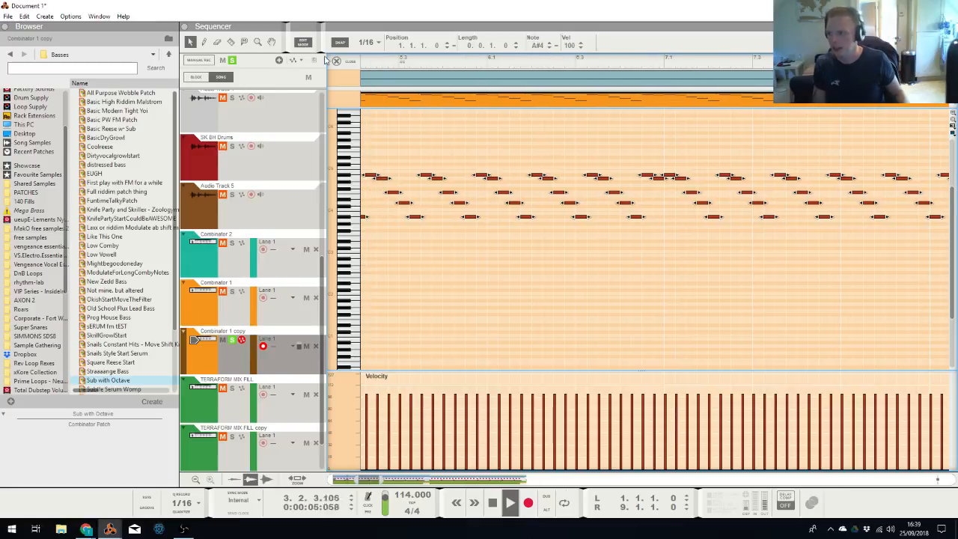
left_click(338, 62)
key("alt+Tab")
left_click(375, 282)
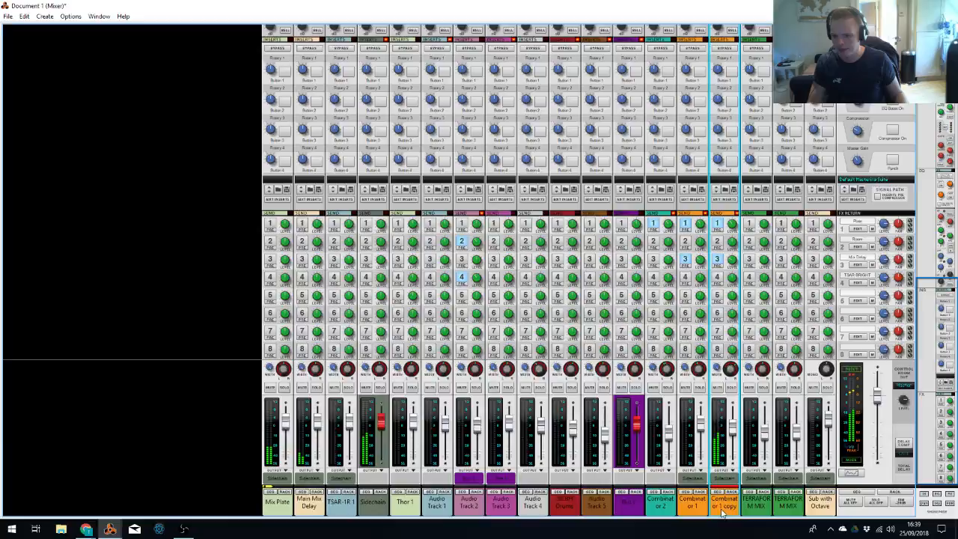
key("F2")
left_click_drag(382, 255, 563, 251)
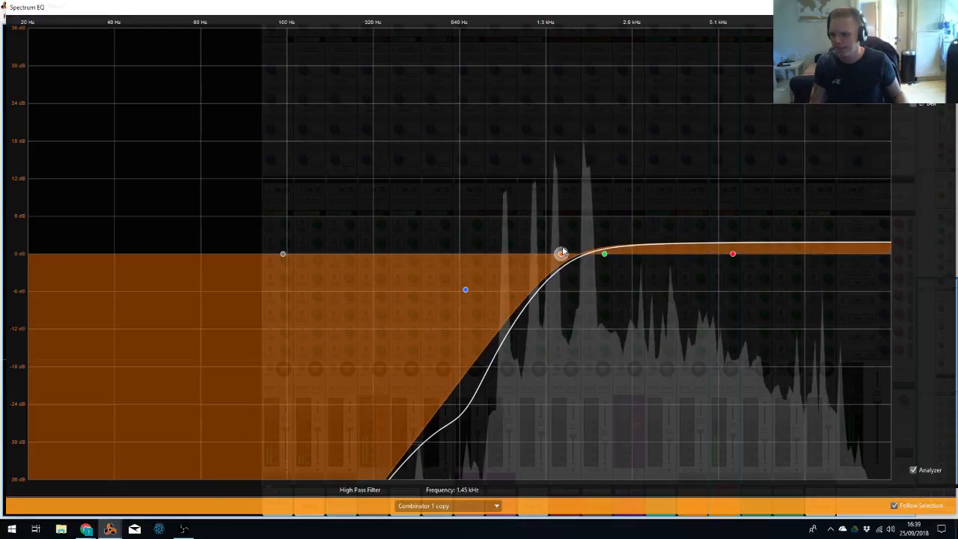
Boost the high band of the Combinator 1 copy in the Spectrum EQ and unsolo its track to hear it in the mix
left_click_drag(734, 254, 816, 219)
key("F2")
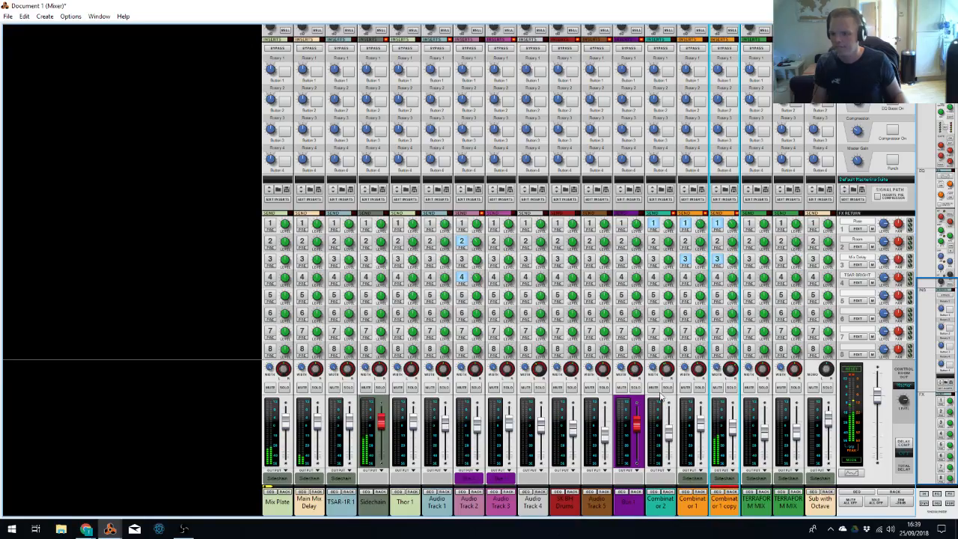
key("alt+Tab")
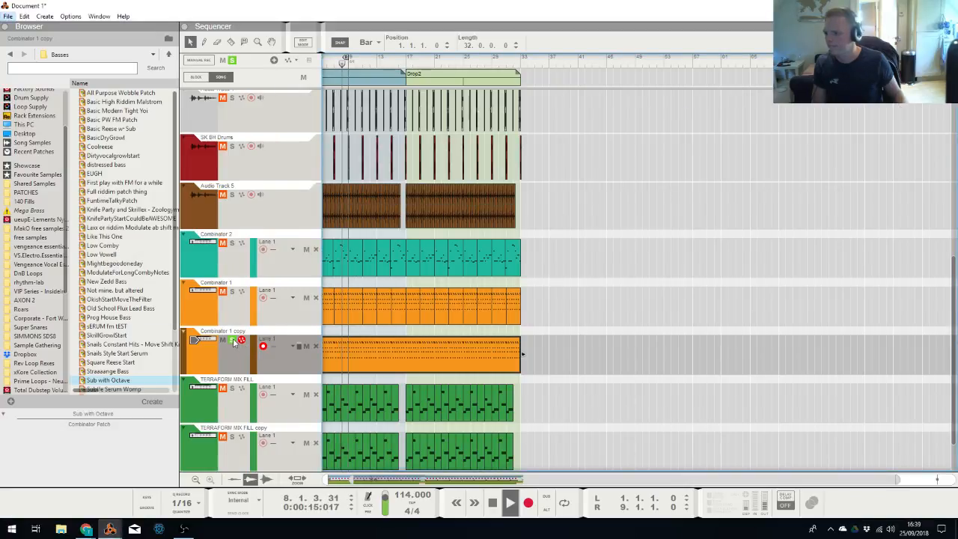
key("alt+Tab")
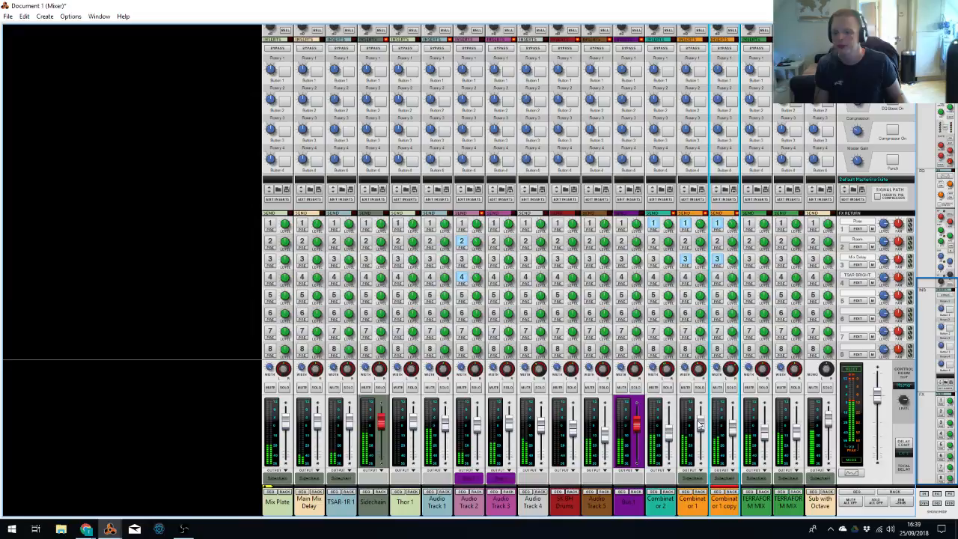
left_click(701, 426)
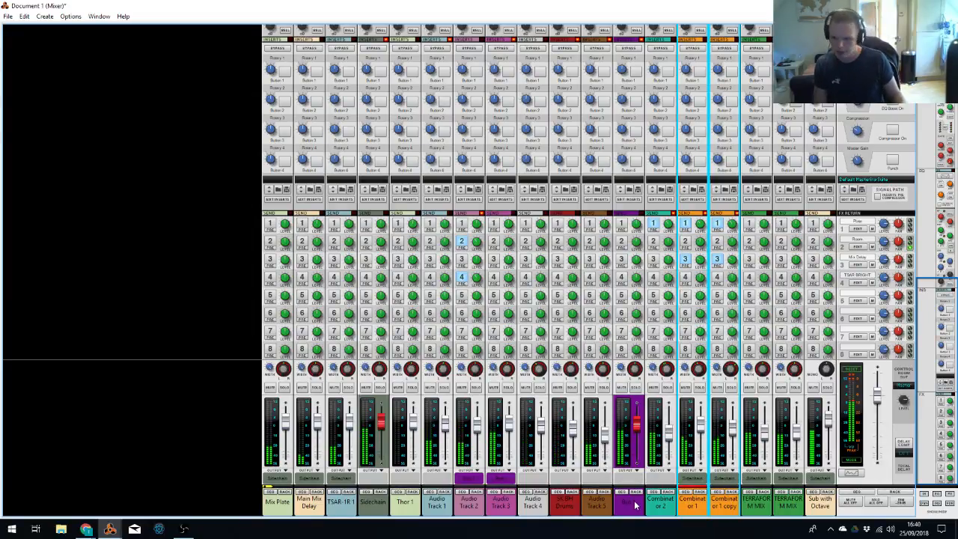
Move the Bus 1 channel between Audio Track 3 and Audio Track 4 in the mixer
left_click(529, 506)
left_click_drag(528, 506, 528, 506)
left_click(673, 462)
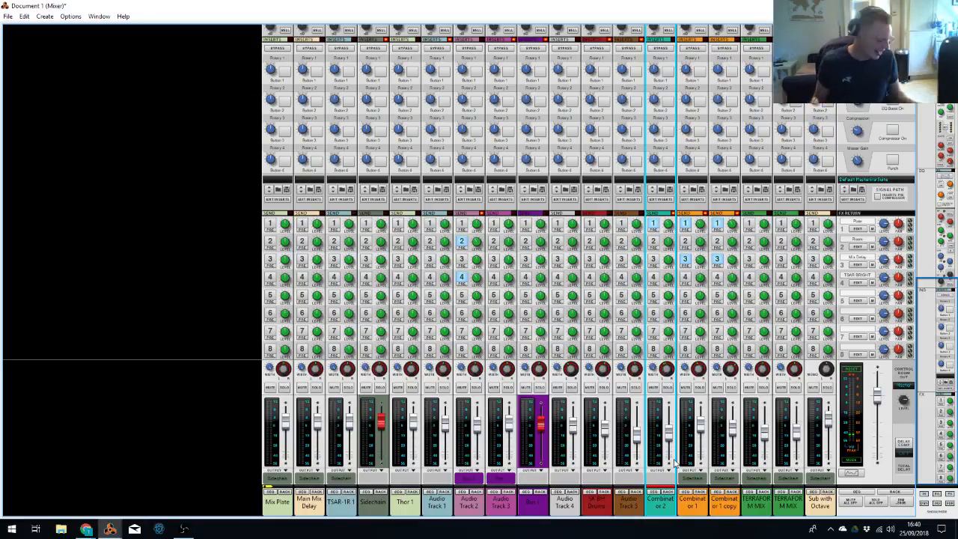
Add a new Combinator below Thor 1 in the rack
key("alt+Tab")
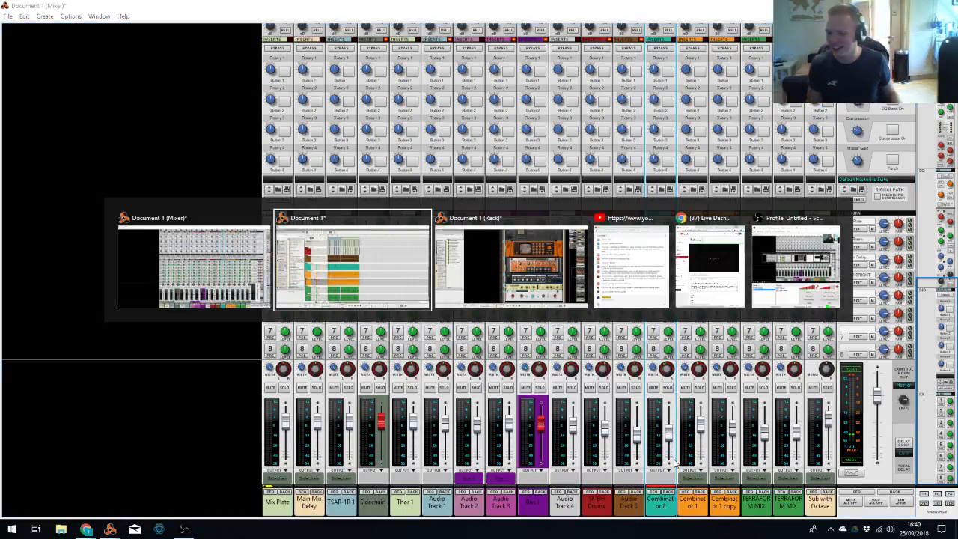
left_click(341, 271)
left_click_drag(438, 477, 374, 473)
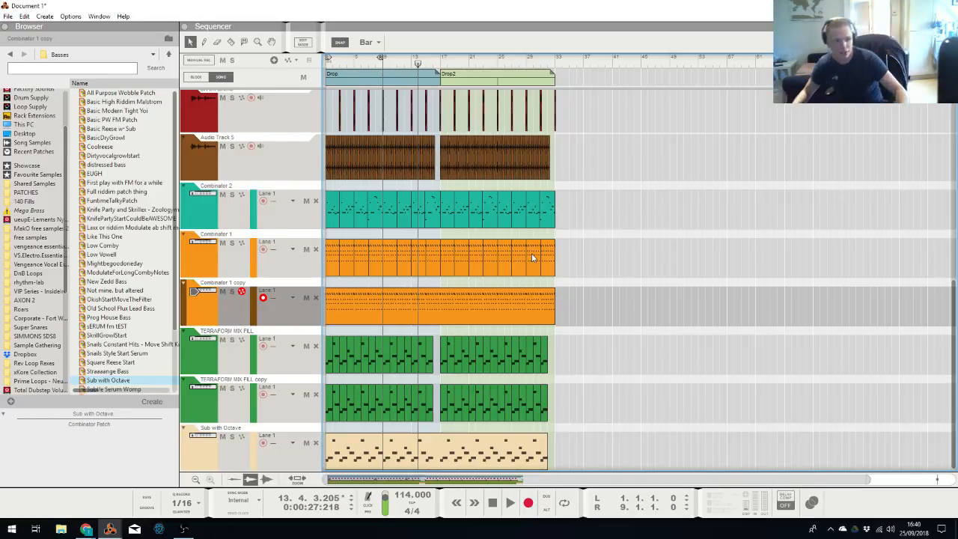
key("alt+Tab")
key("alt+Tab")
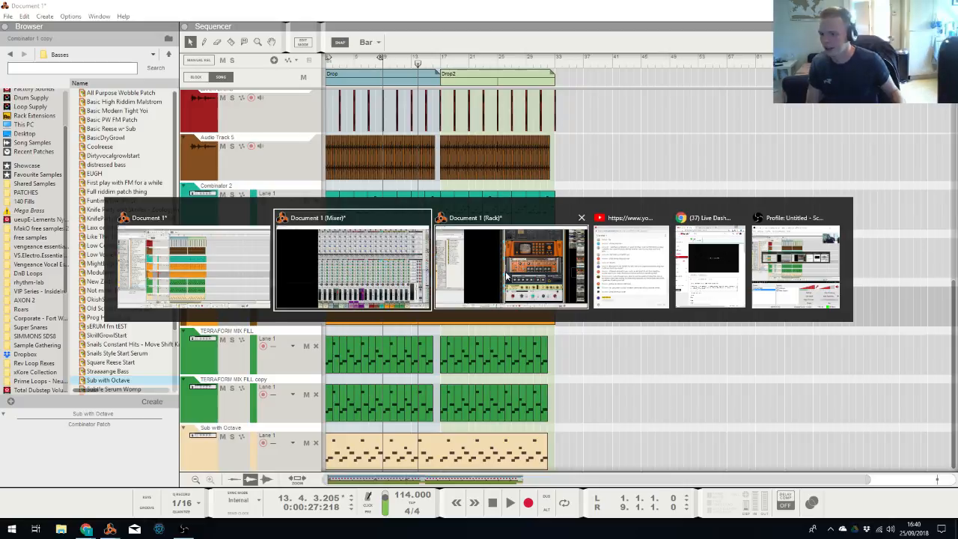
scroll(425, 271, "up", 10)
scroll(406, 219, "down", 3)
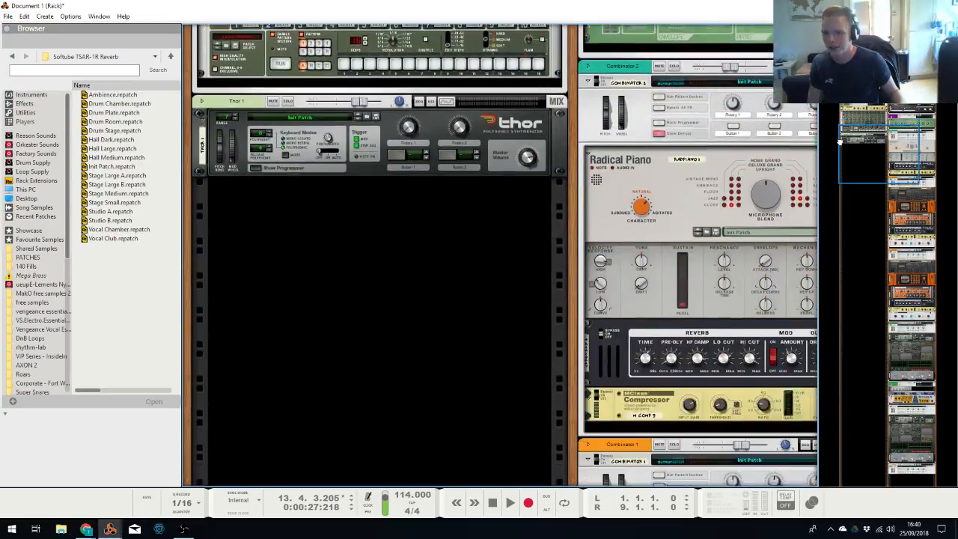
right_click(406, 218)
mouse_move(433, 319)
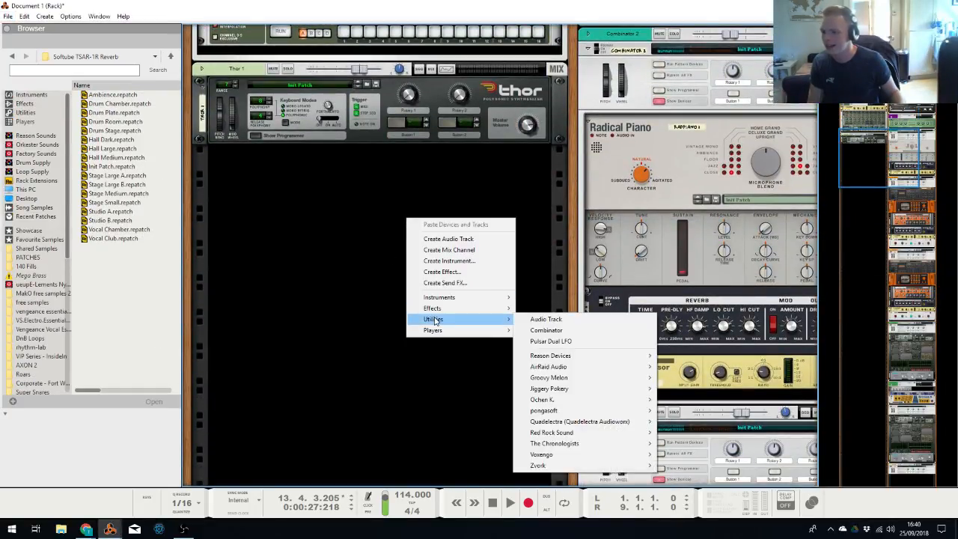
left_click(561, 332)
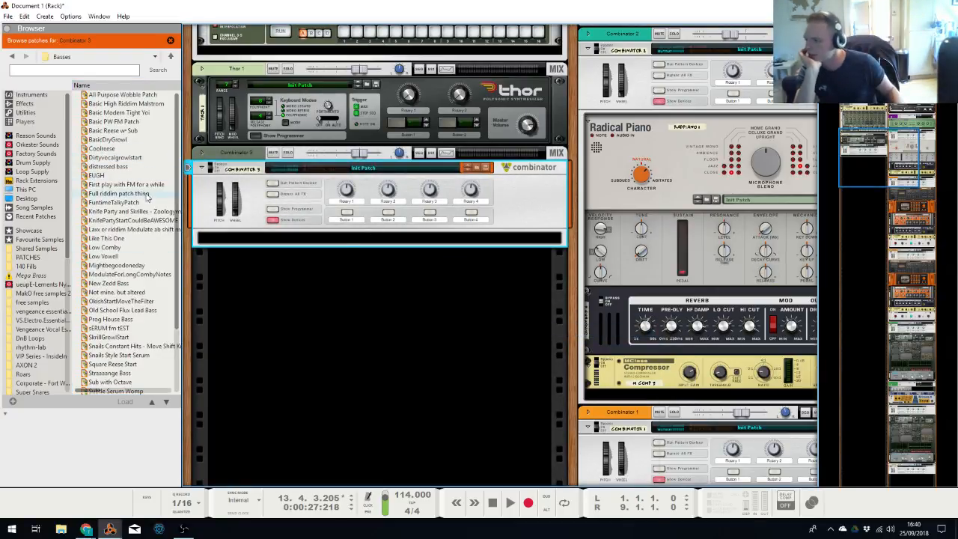
Load the MPT - Swarmatron Supersaw patch from the Pads folder of PATCHES into the new Combinator
left_click(170, 56)
double_click(105, 131)
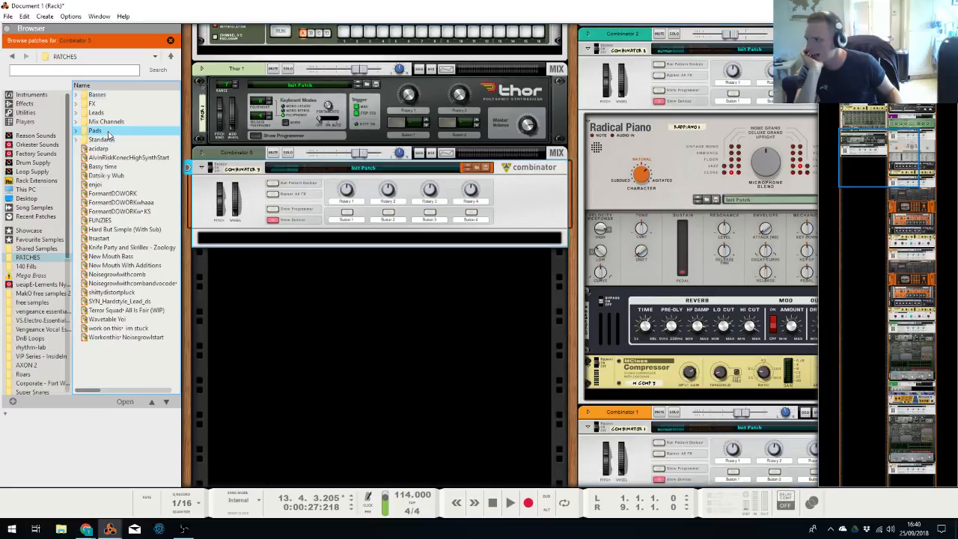
double_click(132, 95)
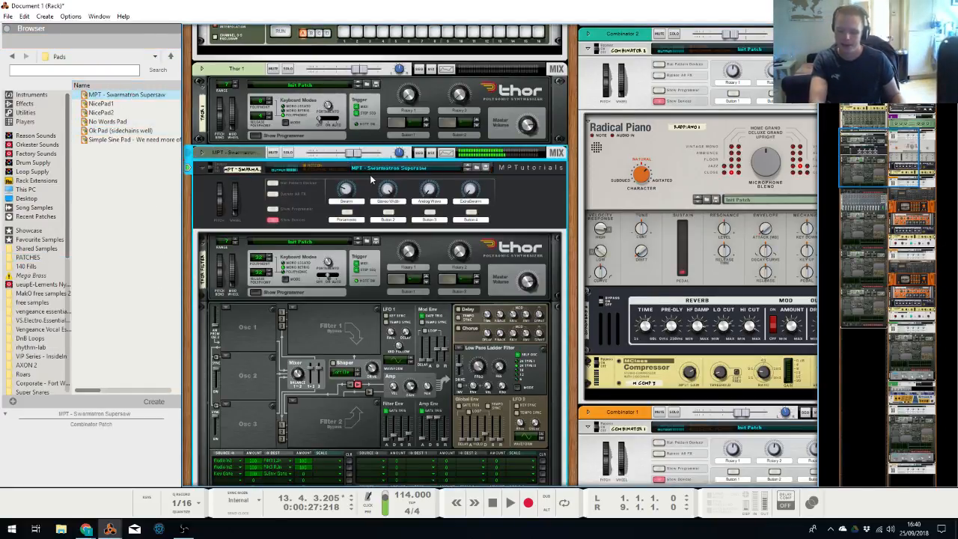
scroll(367, 163, "down", 4)
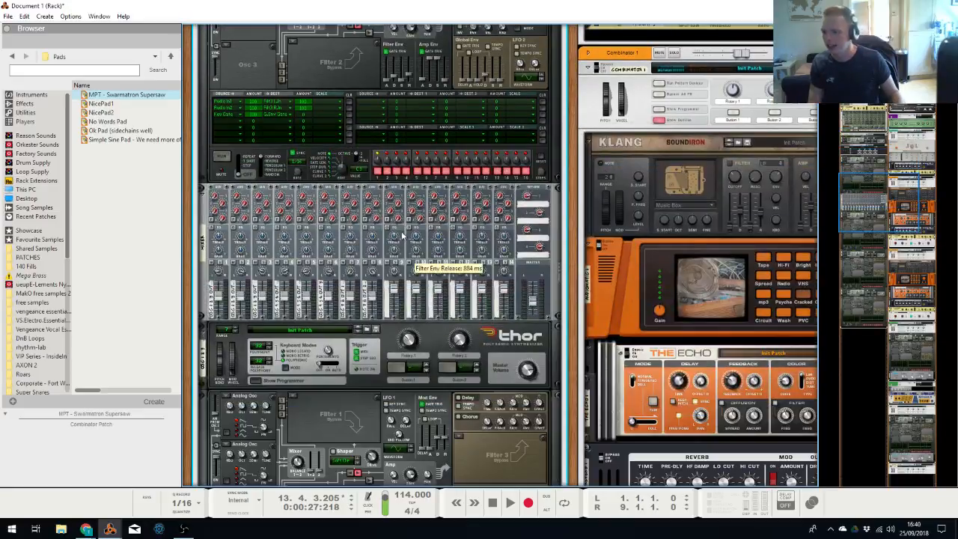
scroll(397, 231, "up", 2)
Enable the high-pass filter on the Swarmatron Supersaw channel in the Spectrum EQ and adjust its cutoff frequency
key("F3")
key("F2")
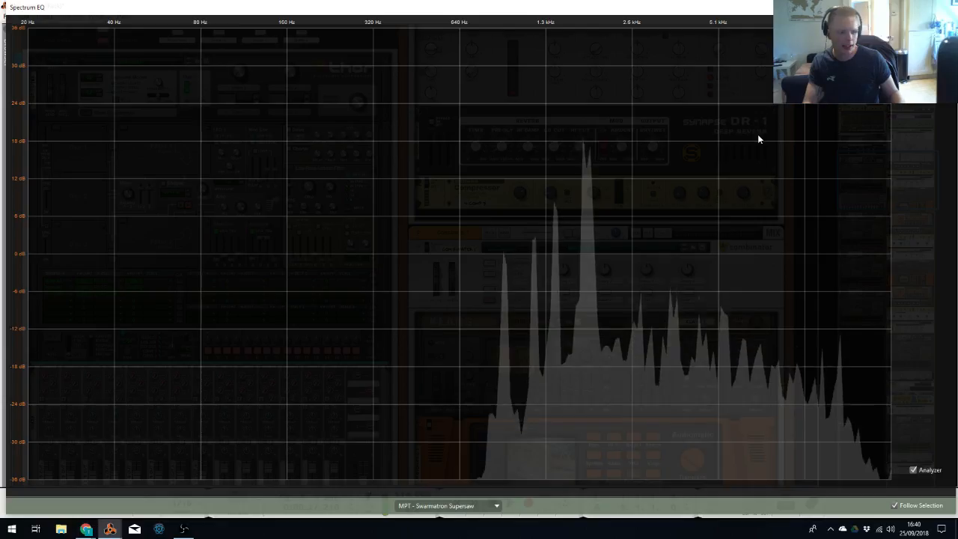
left_click(913, 45)
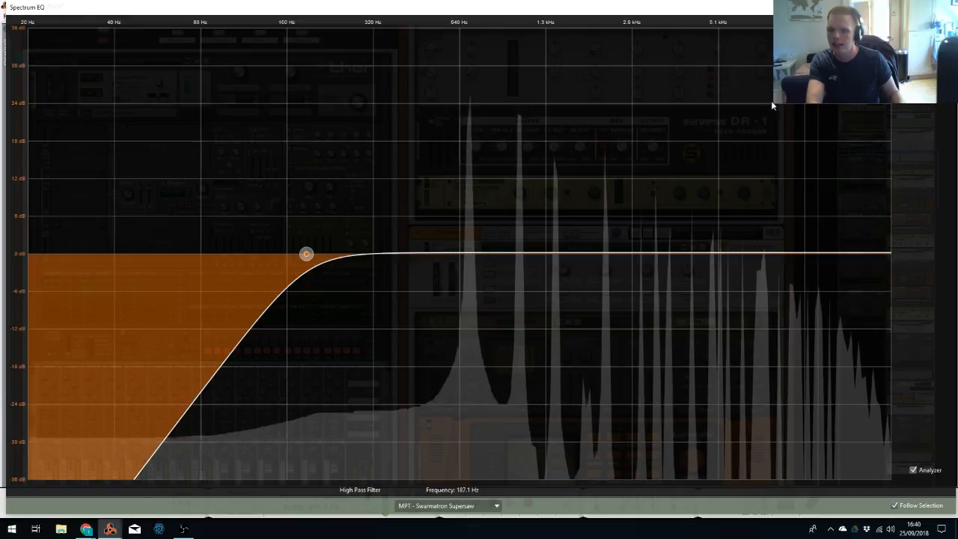
left_click_drag(306, 255, 179, 278)
key("F2")
Move the MPT - Swarmatron Supersaw track below the Sub with Octave track in the sequencer
key("F7")
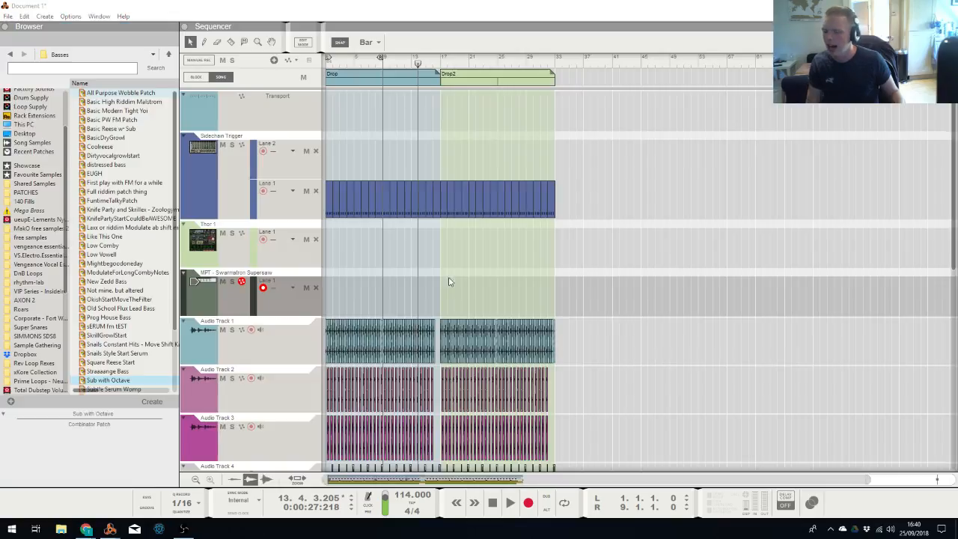
scroll(722, 257, "down", 6)
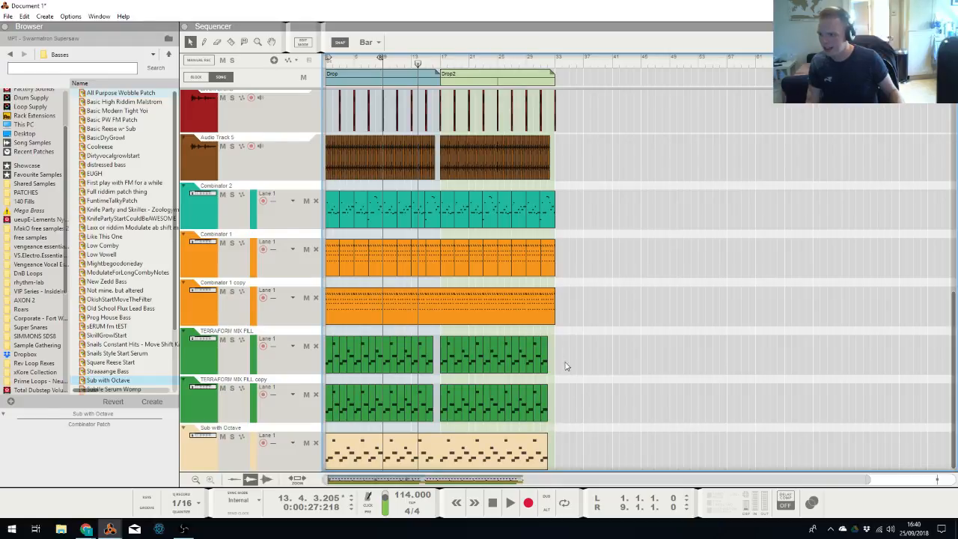
scroll(565, 365, "up", 7)
left_click_drag(185, 214, 262, 457)
scroll(273, 254, "down", 7)
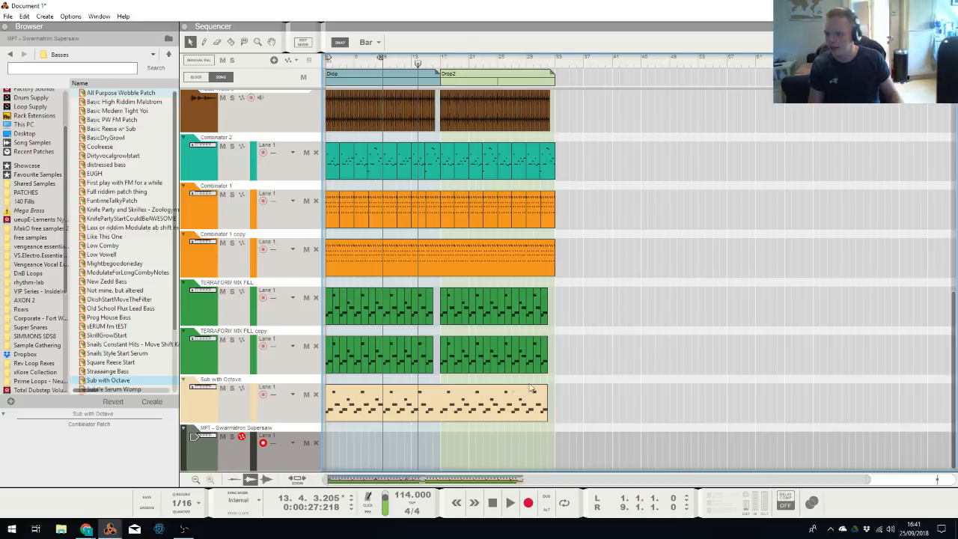
Copy the Sub with Octave clip onto the Swarmatron Supersaw track and transpose all its notes down two octaves to D0
left_click_drag(441, 408, 423, 442)
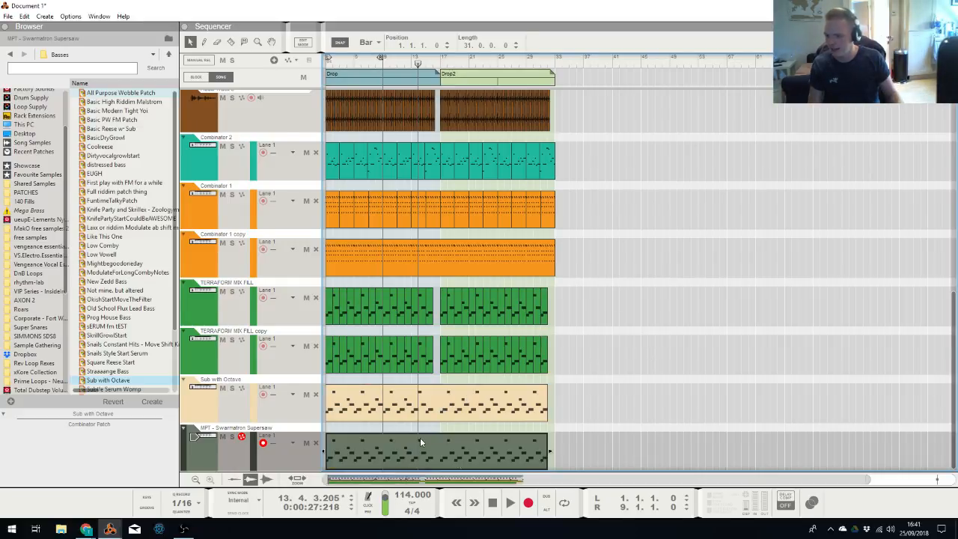
double_click(461, 443)
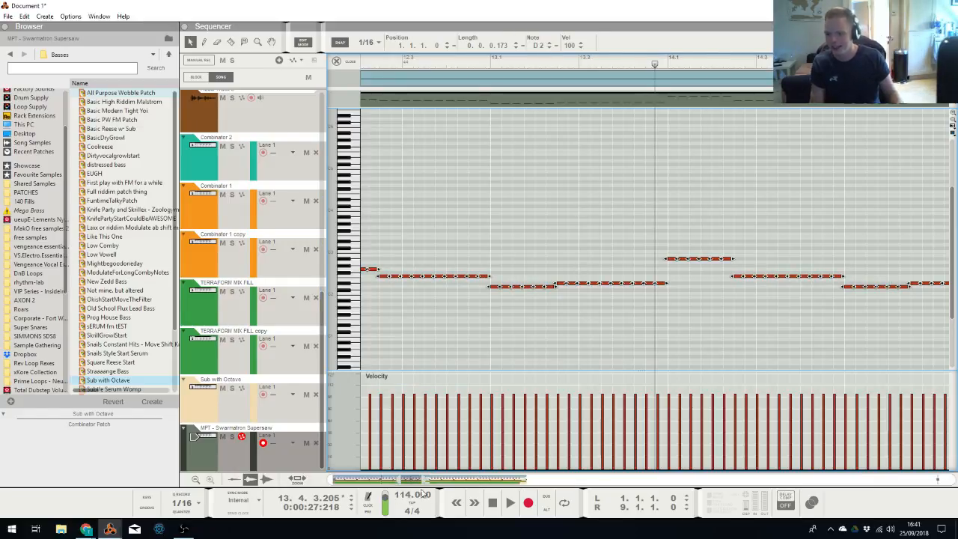
left_click_drag(400, 479, 331, 480)
double_click(537, 46)
key("Return")
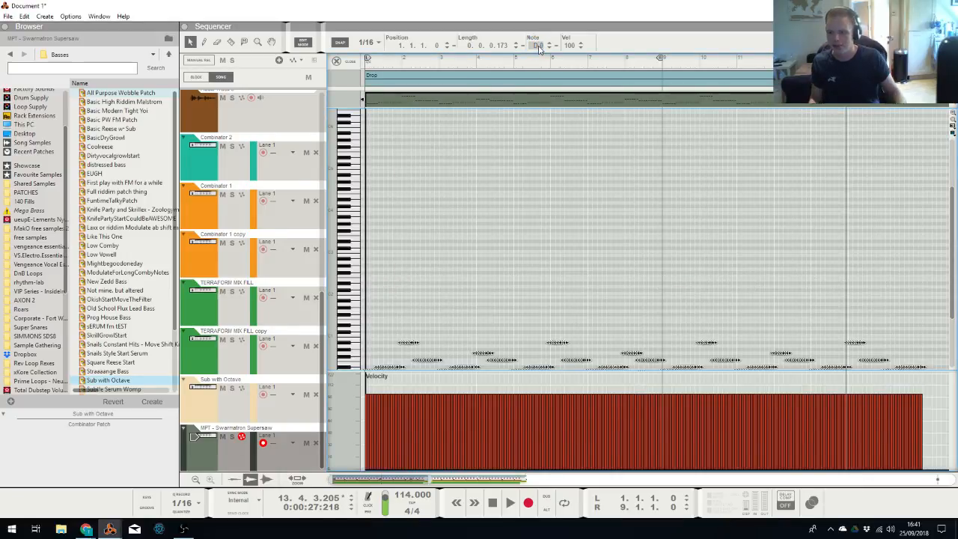
scroll(752, 197, "down", 7)
left_click(512, 206)
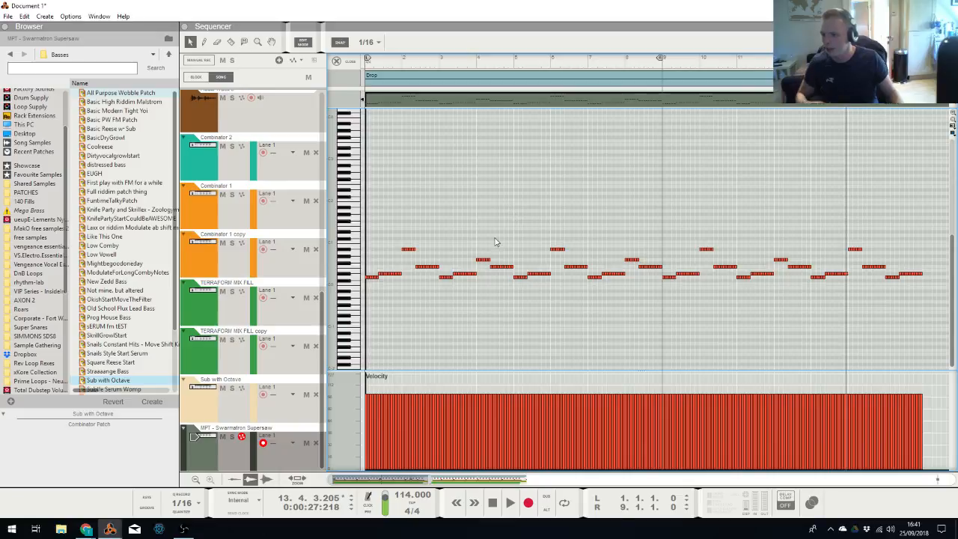
Shorten the Swarmatron Supersaw clip to four bars and delete all notes beyond its end
left_click_drag(518, 230, 951, 310)
key("Delete")
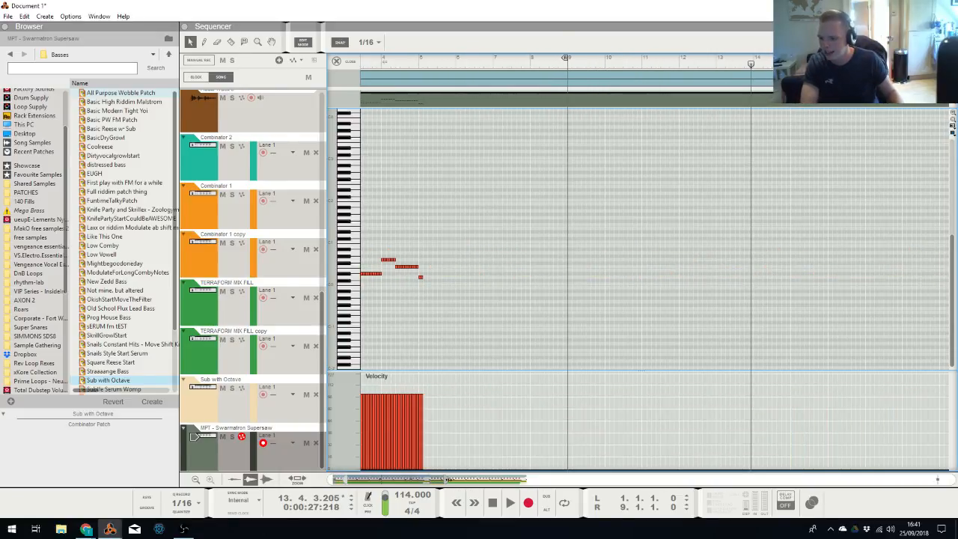
left_click_drag(449, 478, 577, 480)
left_click_drag(601, 200, 952, 323)
key("Delete")
left_click_drag(797, 201, 424, 145)
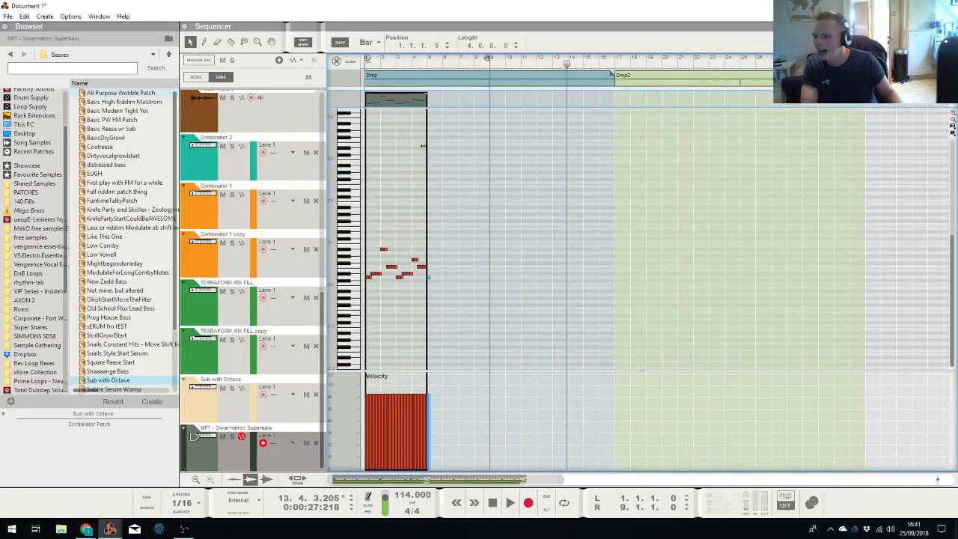
left_click_drag(424, 280, 458, 278)
key("Delete")
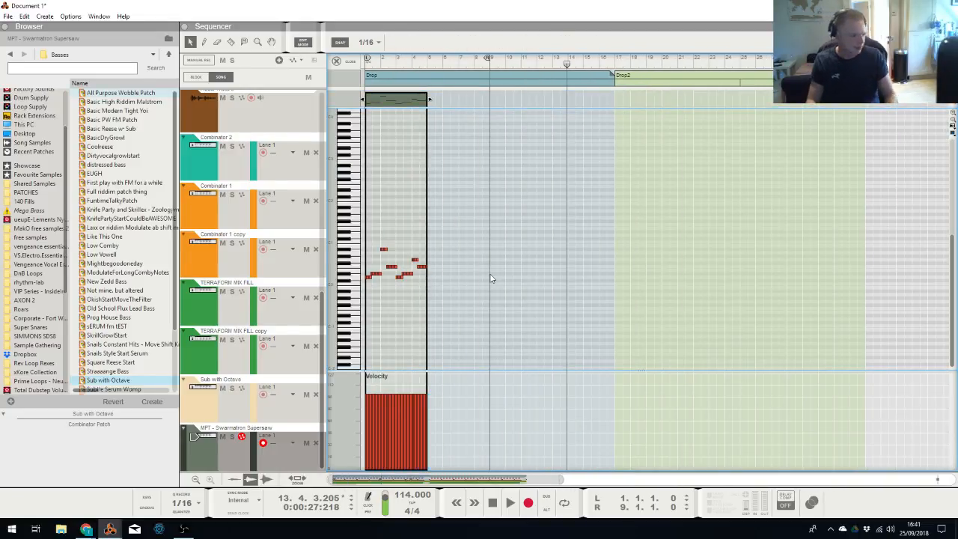
Select the Drop block and return the song position to the start
scroll(490, 278, "down", 5)
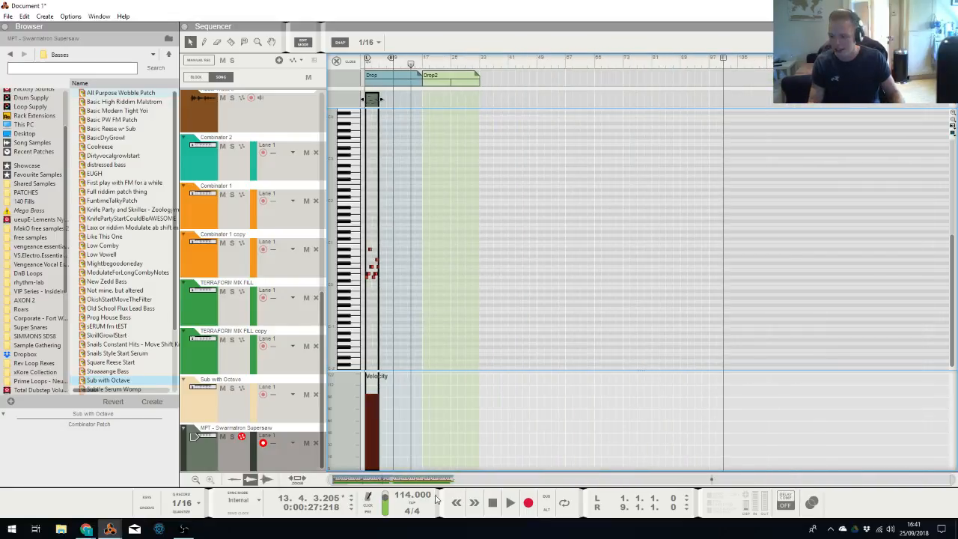
left_click(383, 74)
key("shift+Return")
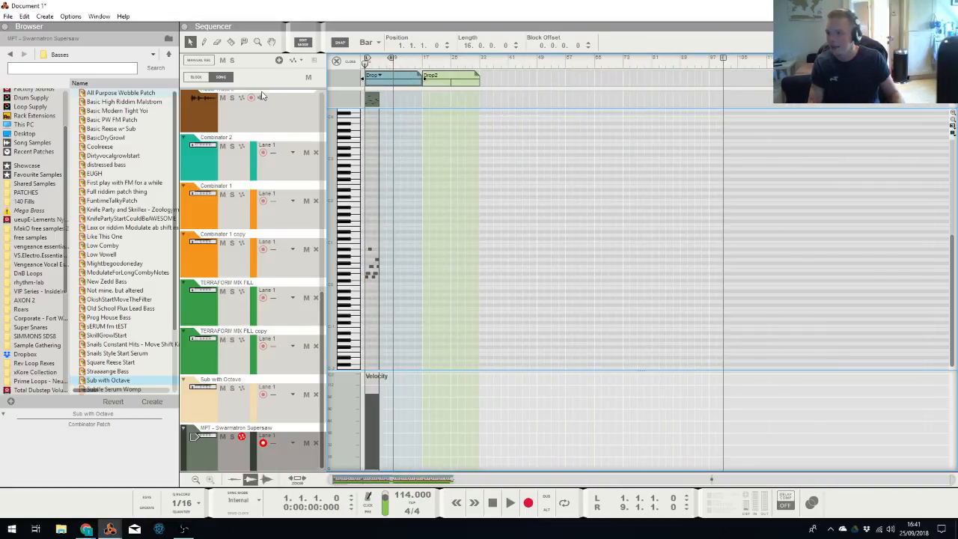
key("h")
key("h")
key("h")
key("h")
key("h")
key("h")
key("h")
key("h")
key("h")
key("h")
key("h")
key("h")
key("h")
key("h")
key("h")
key("h")
key("h")
key("h")
key("h")
key("h")
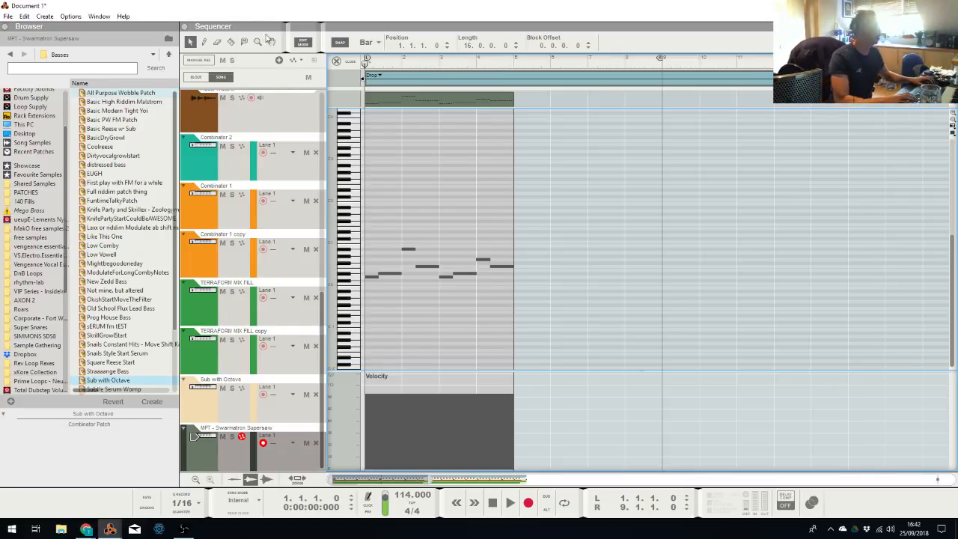
Duplicate all notes of the four-bar Swarmatron Supersaw clip one octave higher, starting at D1
left_click(476, 95)
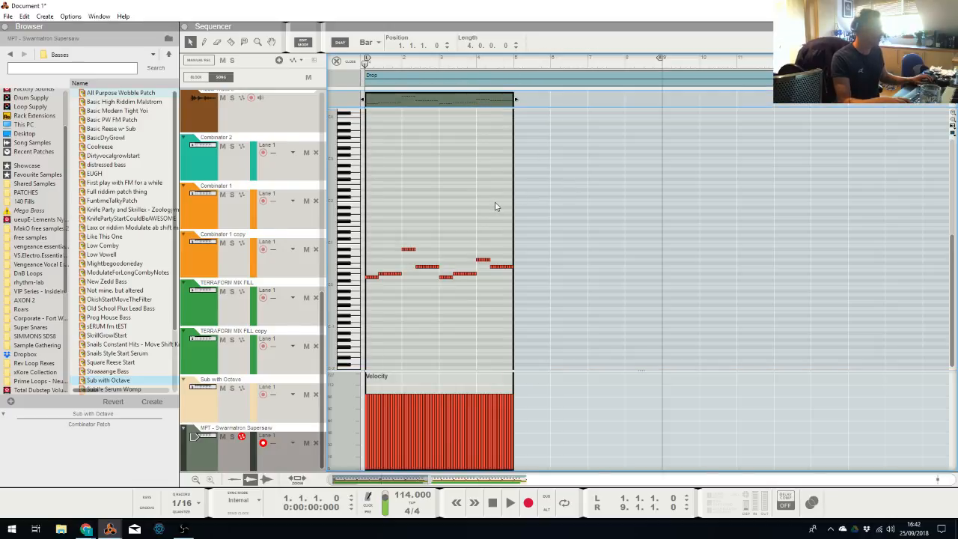
scroll(495, 206, "up", 5)
scroll(511, 204, "up", 2)
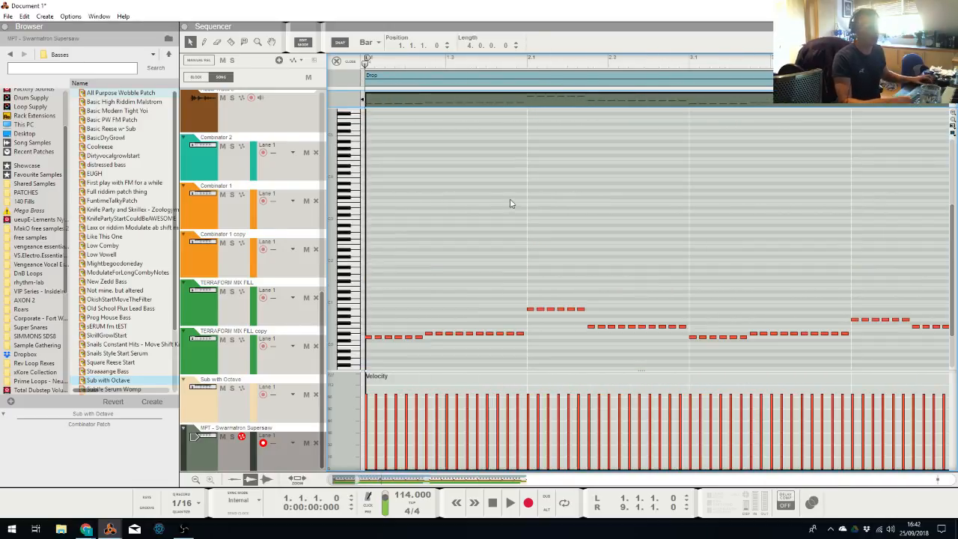
scroll(355, 274, "down", 2)
left_click(355, 276)
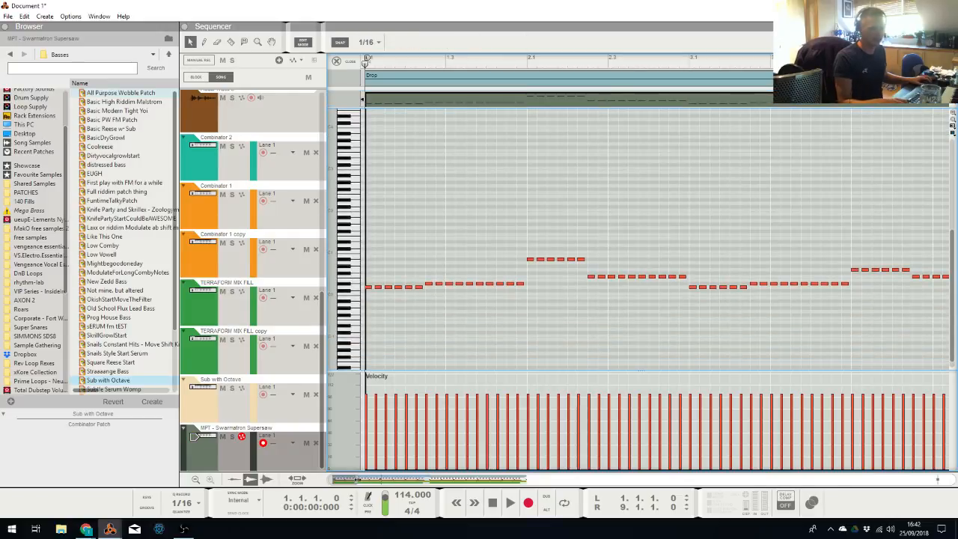
left_click_drag(356, 480, 380, 480)
left_click_drag(370, 225, 741, 333)
scroll(507, 137, "up", 4)
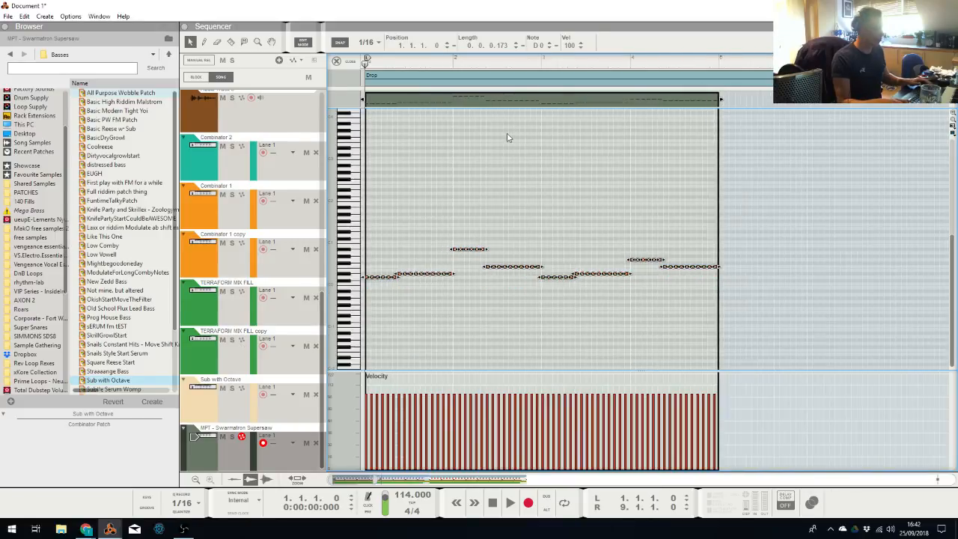
scroll(477, 218, "up", 2)
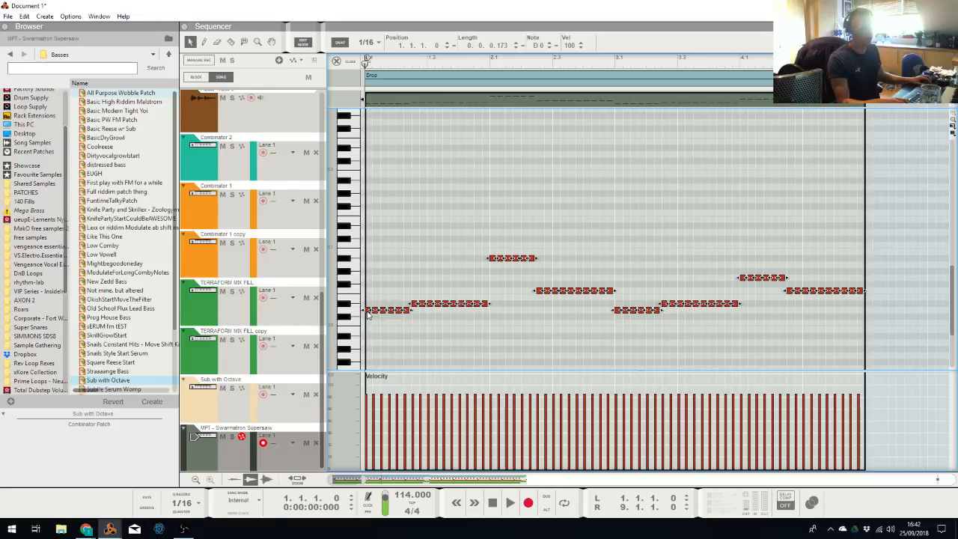
left_click_drag(368, 313, 368, 235)
scroll(368, 247, "up", 2)
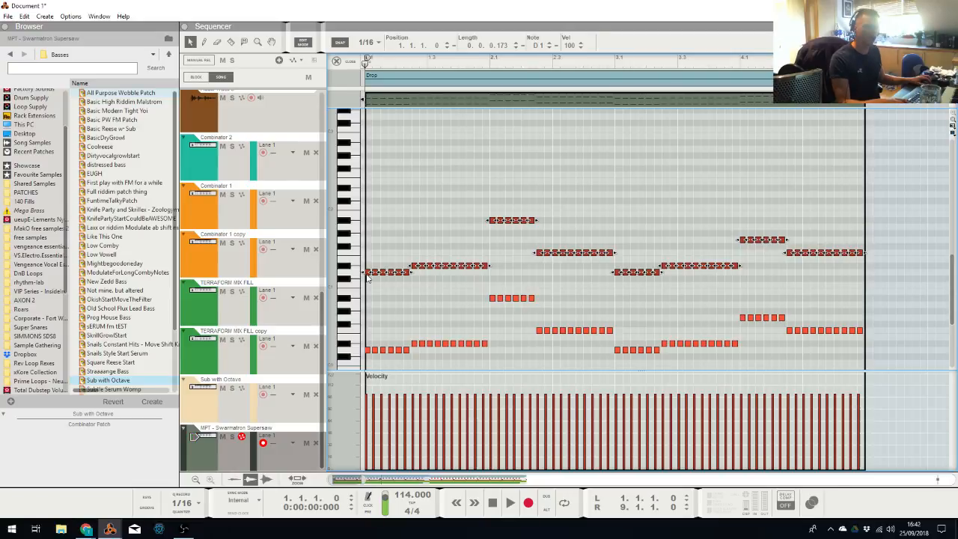
Duplicate all notes of the clip upward to start at A1 and at D2, and audition the Swarmatron Supersaw track soloed
left_click_drag(366, 273, 369, 232)
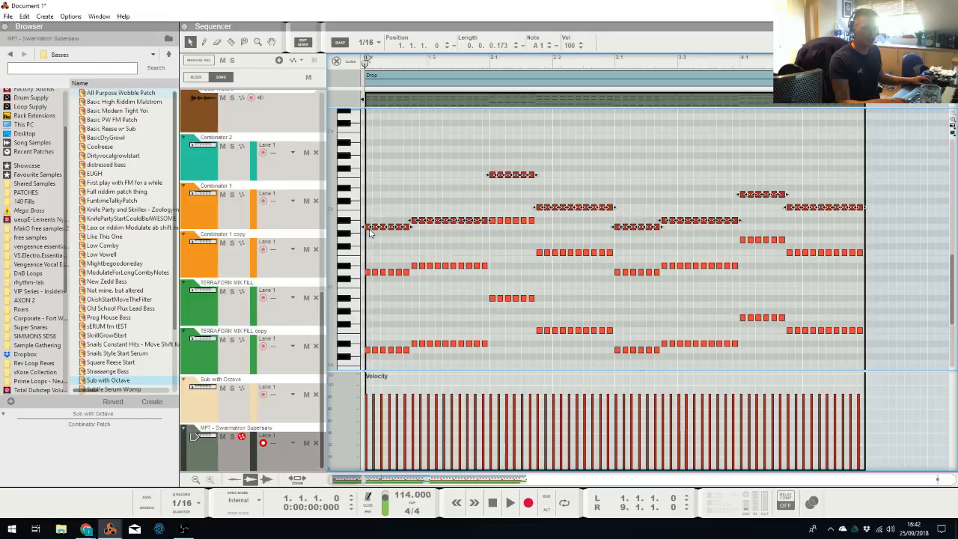
left_click_drag(369, 232, 368, 199)
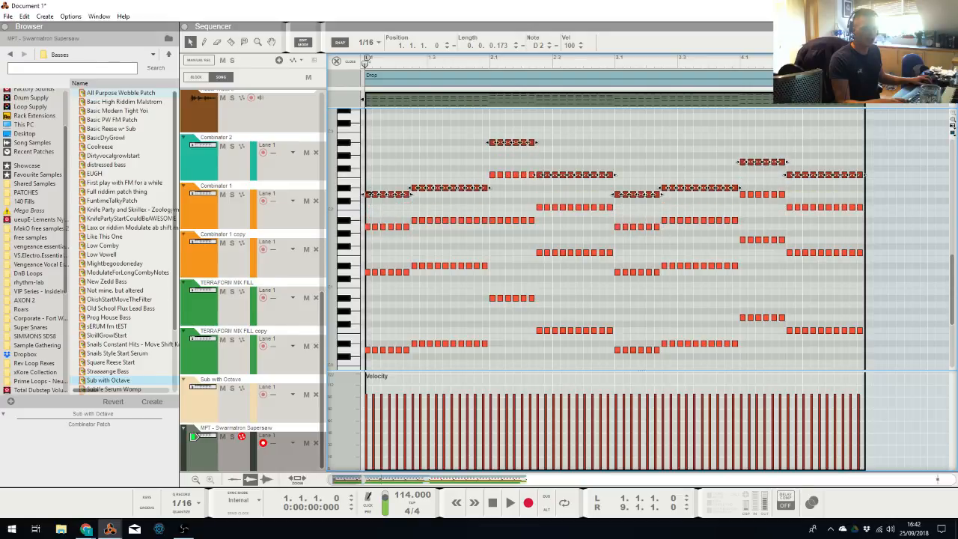
left_click(232, 436)
key("space")
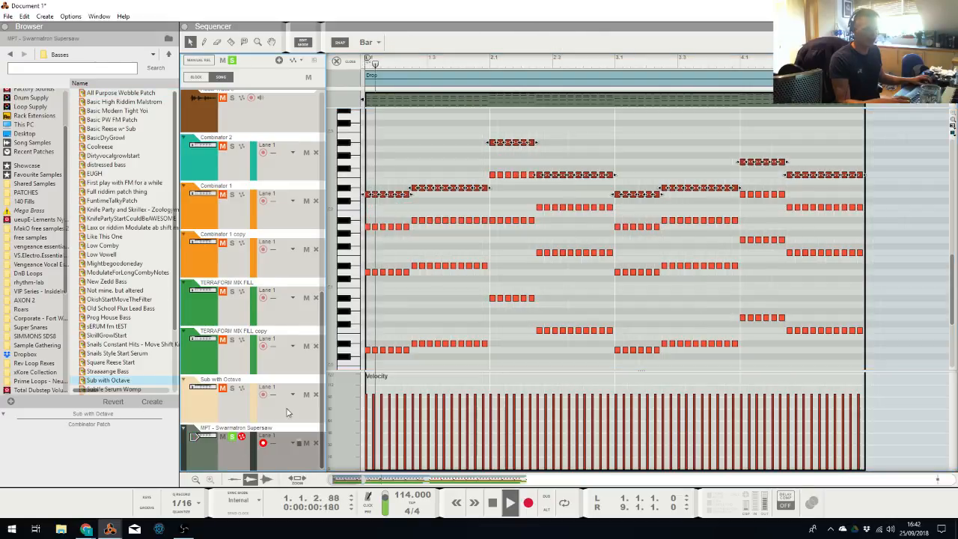
scroll(576, 207, "up", 2)
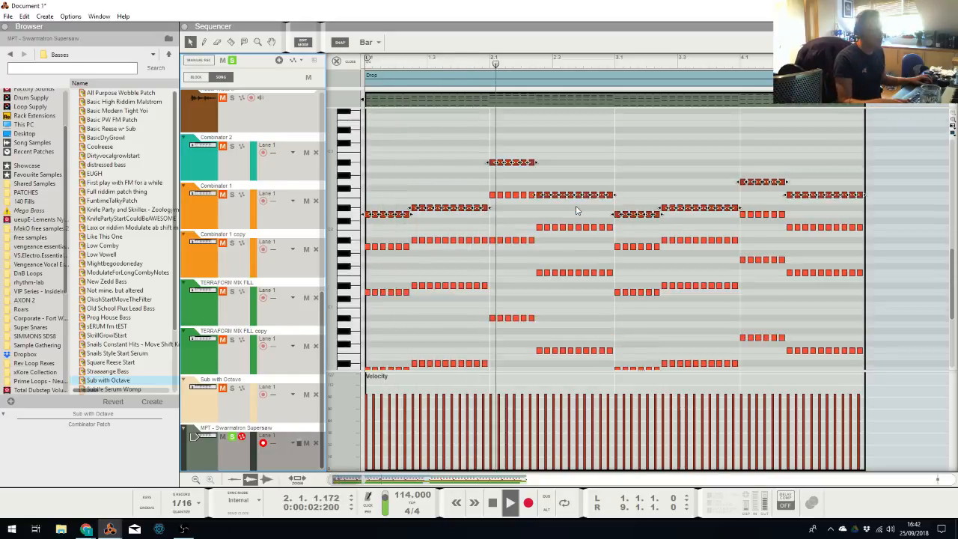
left_click(599, 169)
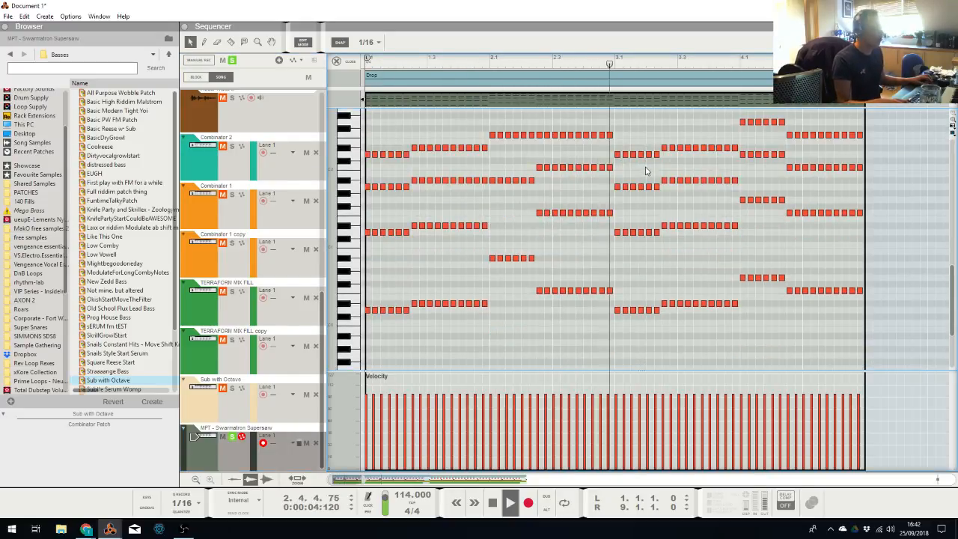
scroll(649, 162, "down", 2)
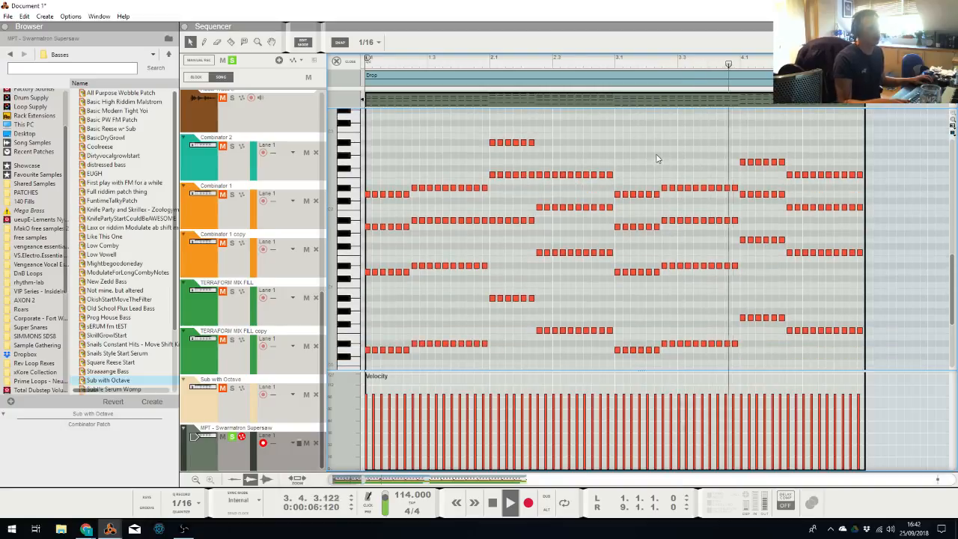
scroll(386, 187, "up", 1)
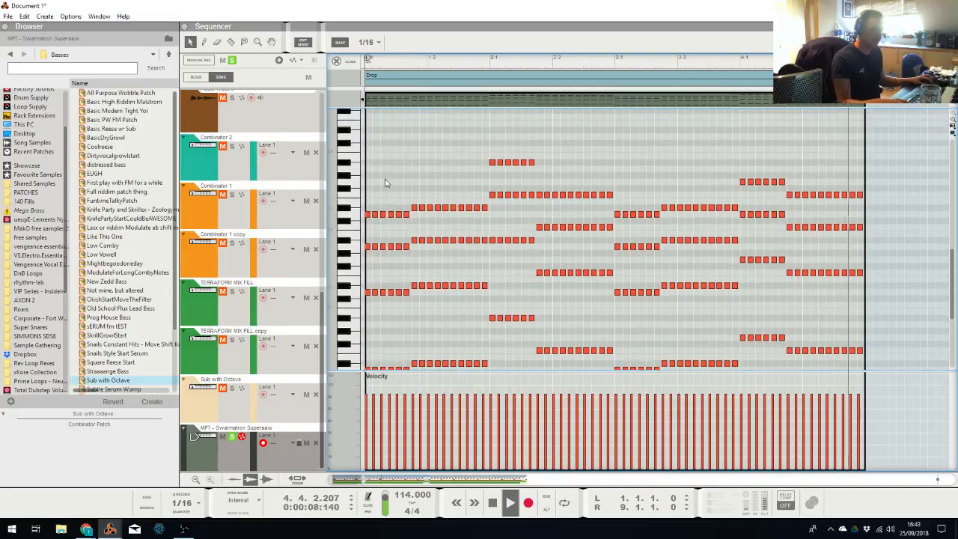
key("space")
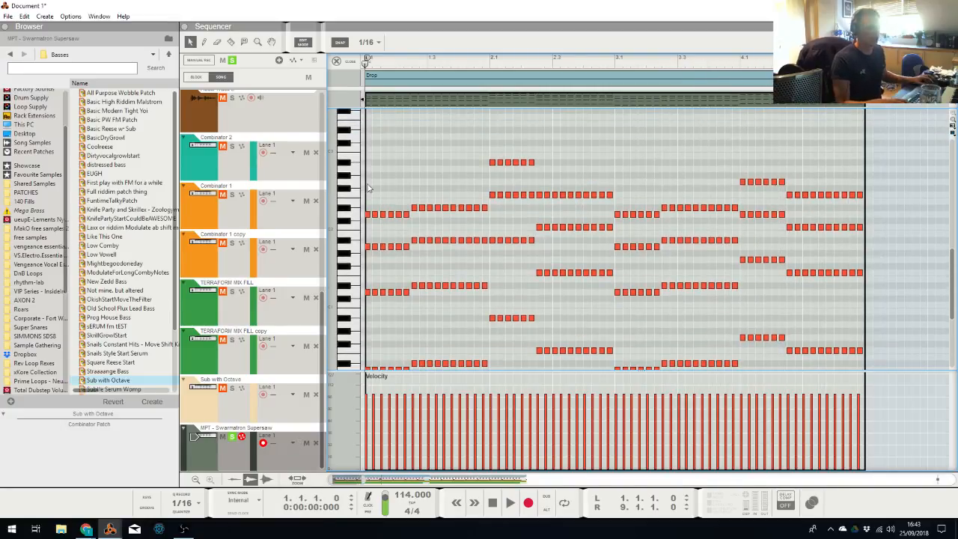
Stack higher copies of the first six-note group in bar 1 into a full chord reaching F4, and play it back
left_click_drag(416, 211, 362, 146)
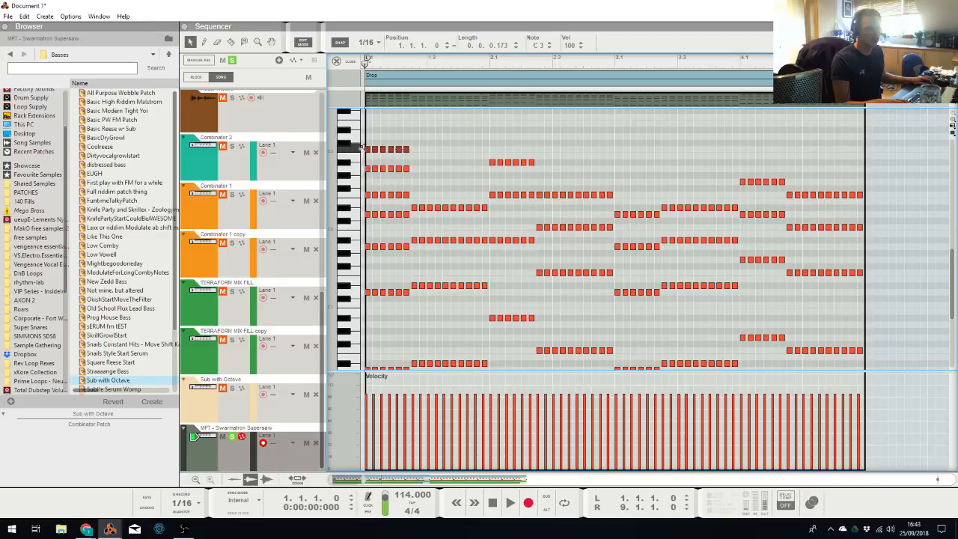
scroll(377, 228, "up", 3)
left_click_drag(367, 215, 366, 152)
scroll(367, 153, "up", 2)
left_click_drag(367, 190, 366, 142)
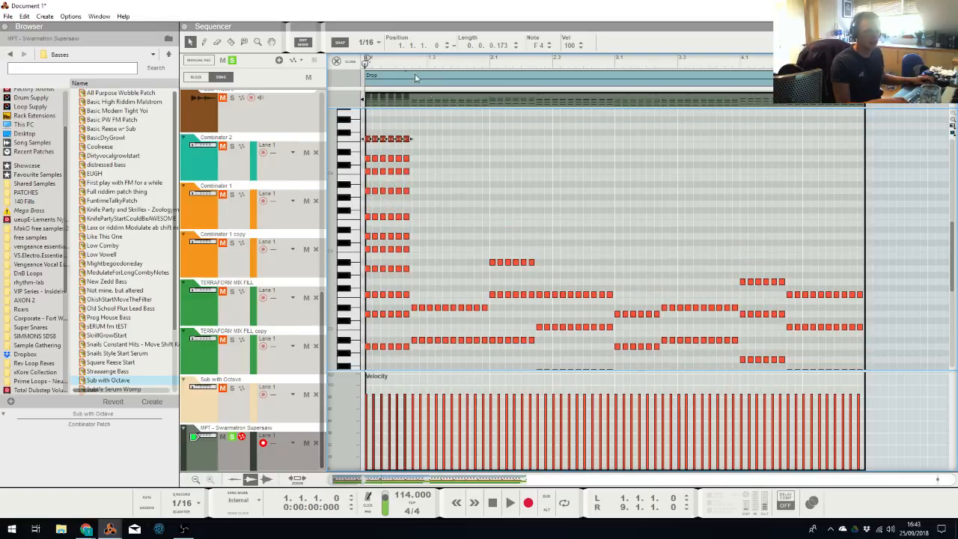
left_click(530, 158)
key("space")
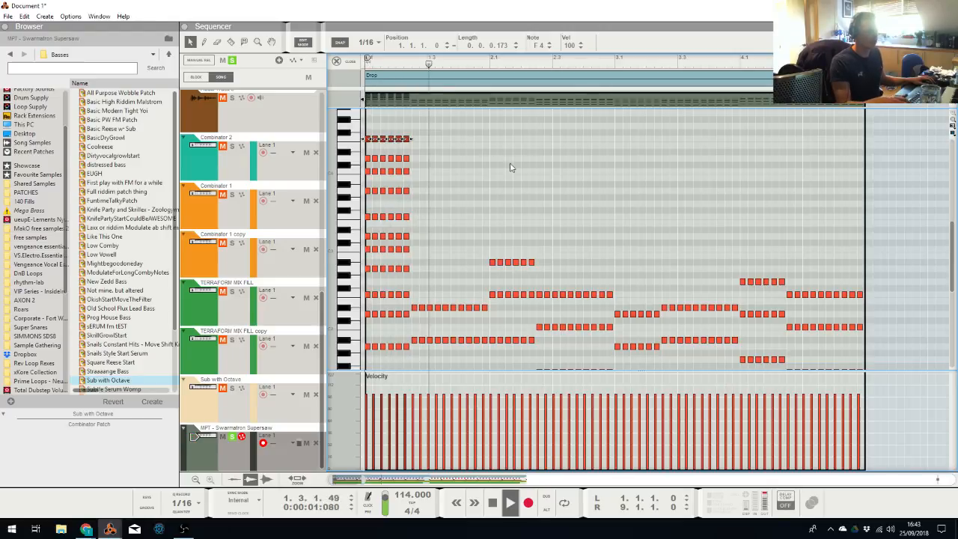
key("space")
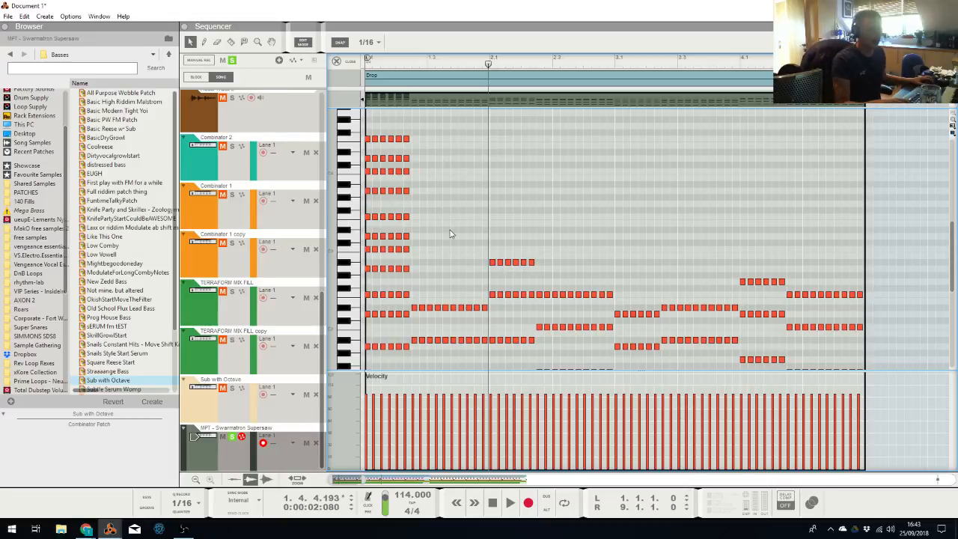
Stack higher copies of the note group starting at 1.2.3 into a chord reaching F4, and play from the start
left_click_drag(414, 300, 477, 126)
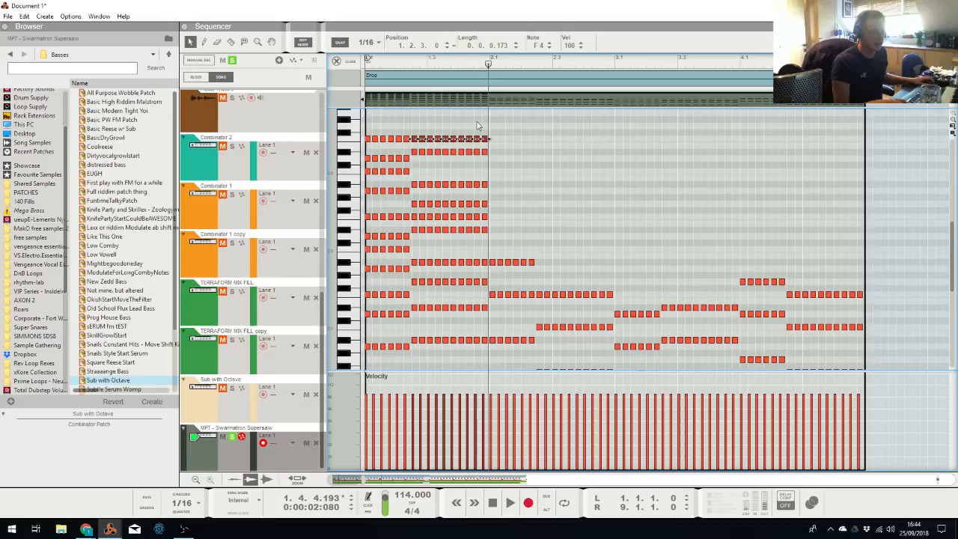
key("shift+Return")
key("space")
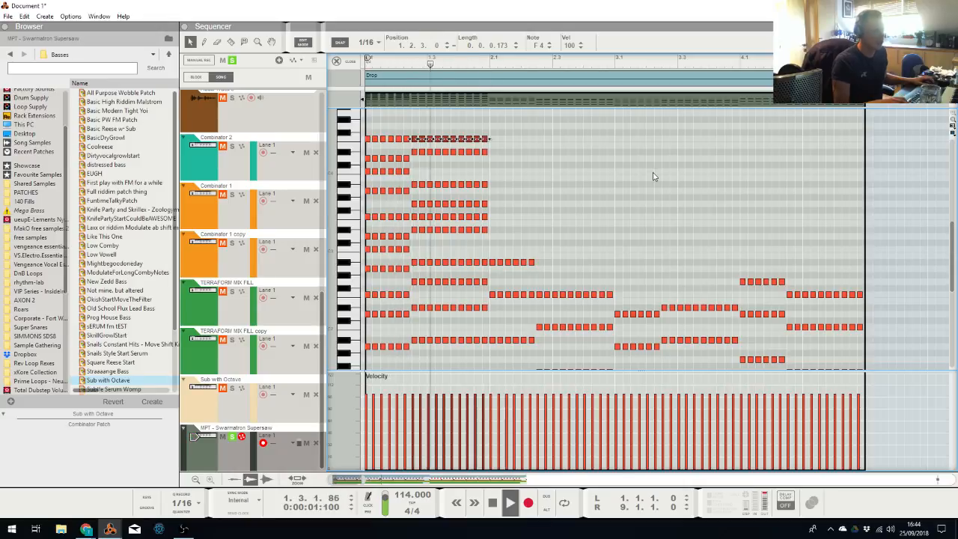
left_click(542, 228)
Build the six-note group at the start of bar 2 into a layered chord up to F4, and audition it from the start
scroll(508, 273, "up", 2)
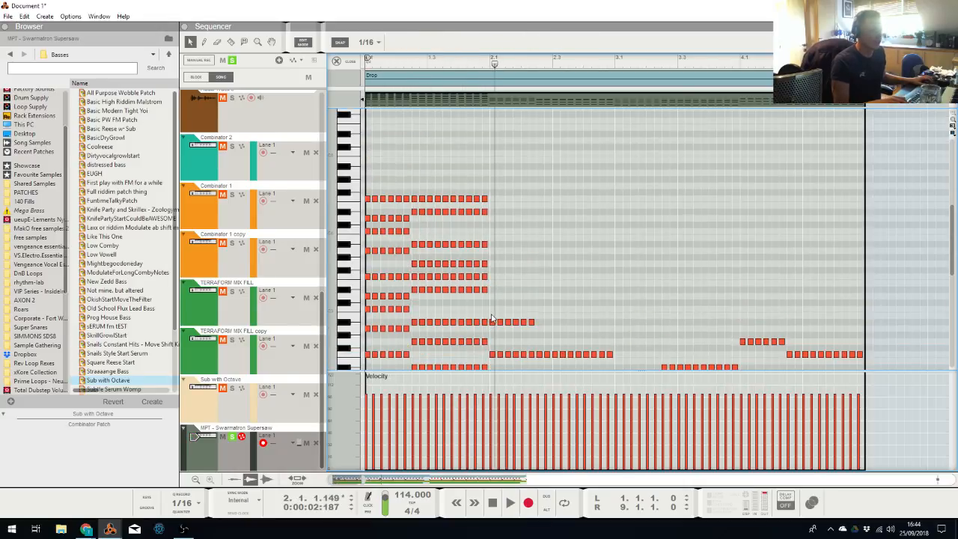
left_click_drag(536, 329, 533, 252)
left_click_drag(534, 252, 536, 198)
left_click(367, 65)
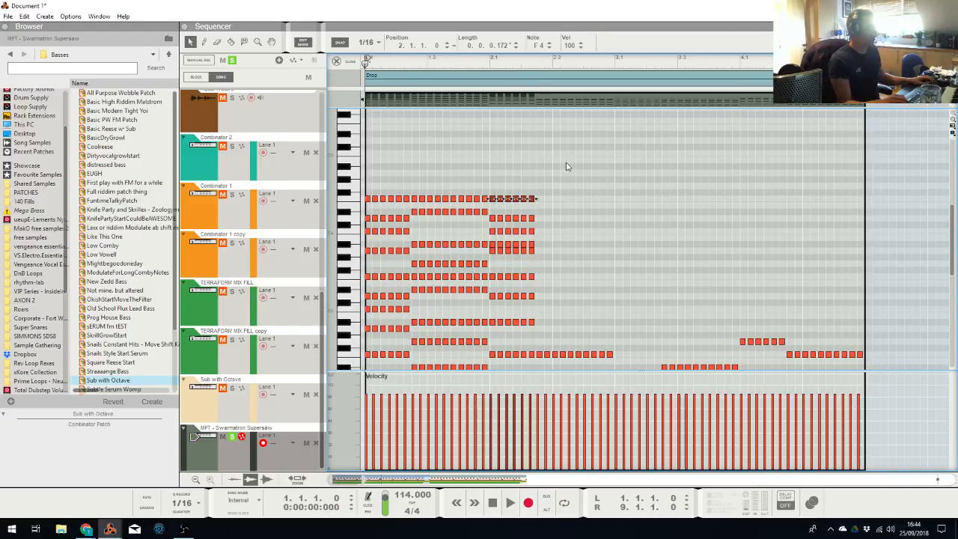
key("space")
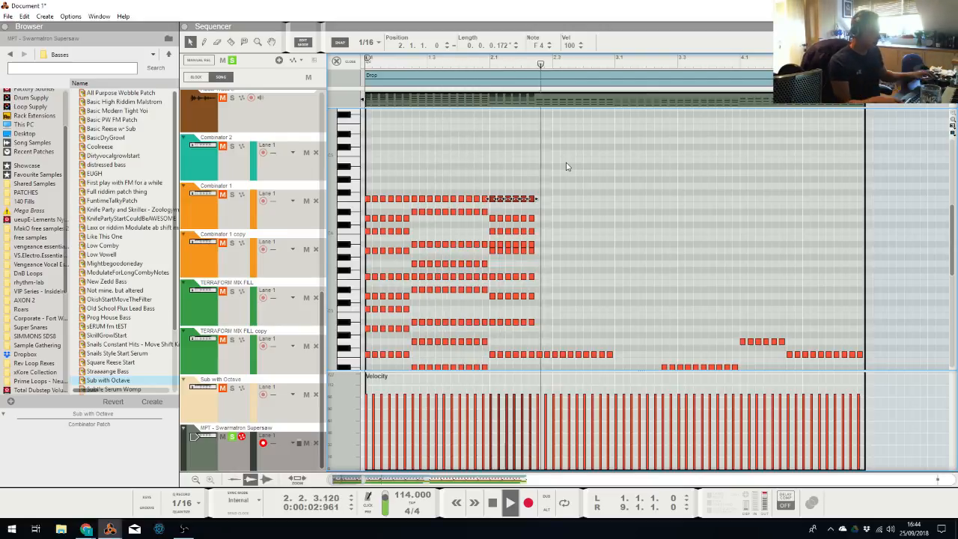
Stack copies of the note group starting at 2.2.3 into a chord up to F4, including G3 and D4 layers, and play it
scroll(602, 169, "down", 5)
scroll(584, 254, "up", 1)
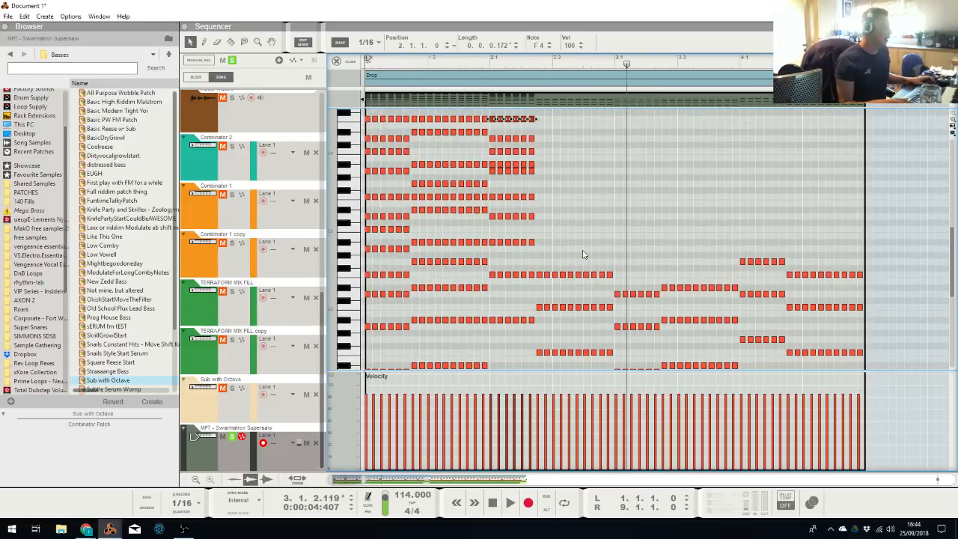
left_click_drag(621, 274, 534, 278)
scroll(599, 281, "up", 1)
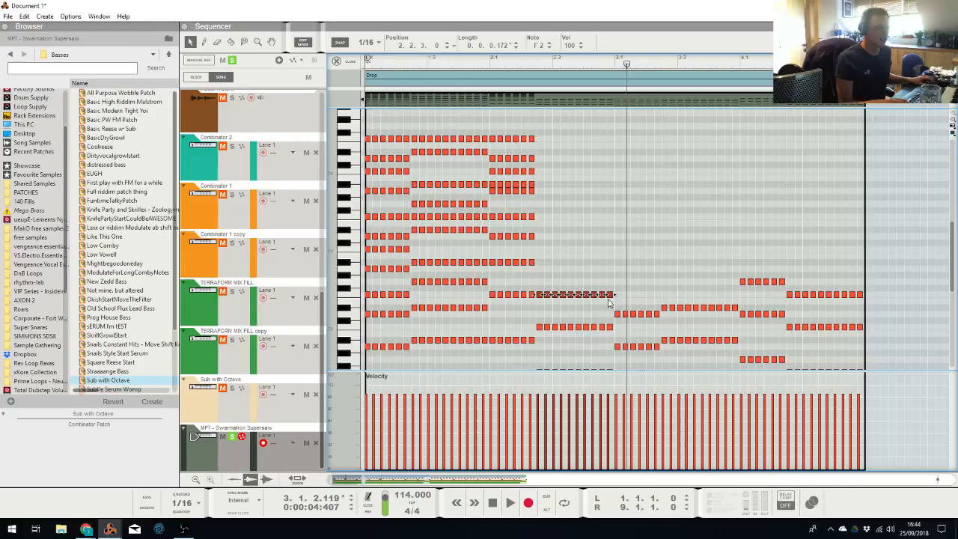
left_click_drag(612, 298, 534, 261)
left_click(608, 267)
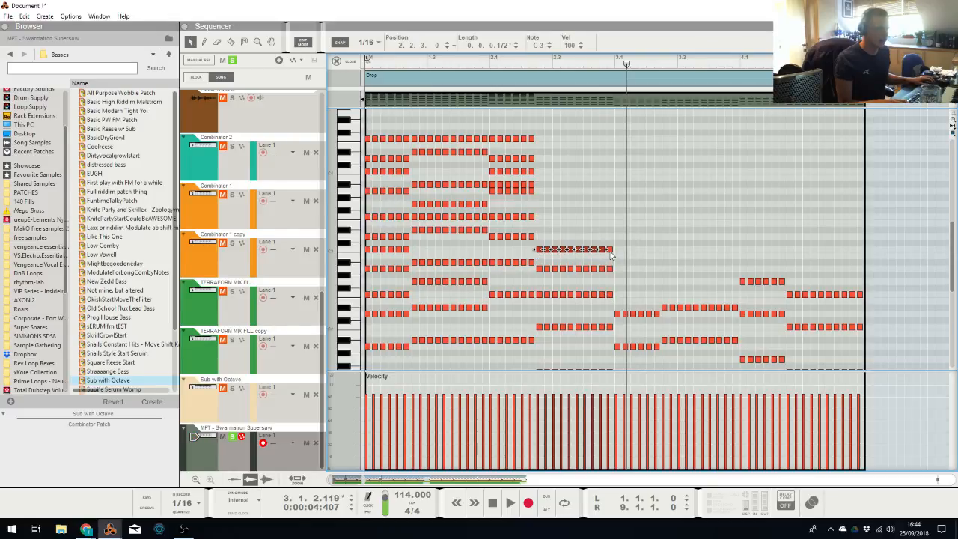
left_click_drag(612, 252, 610, 159)
key("shift+Return")
key("space")
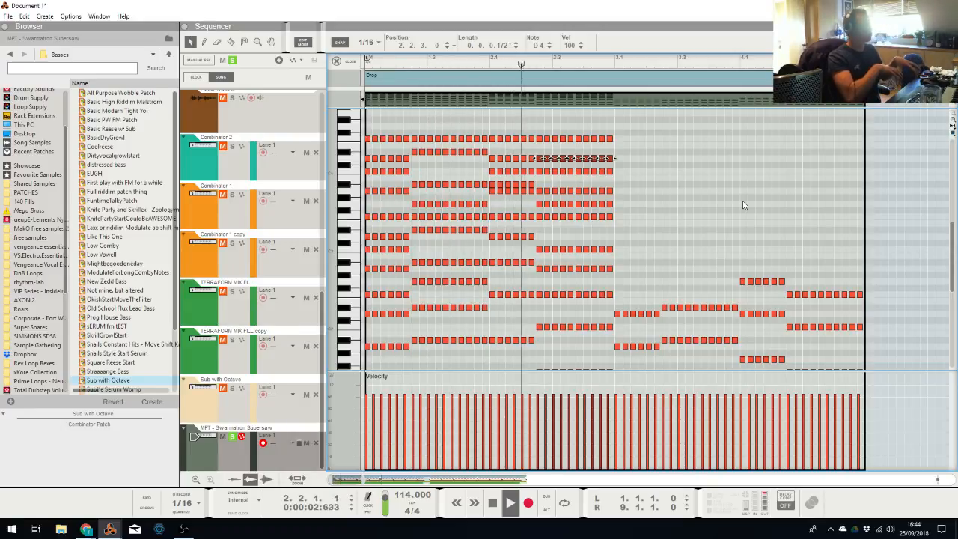
Delete the D4 and G3 layers from the chord starting at 2.2.3, and play the section again
left_click_drag(630, 148, 540, 161)
left_click(538, 160)
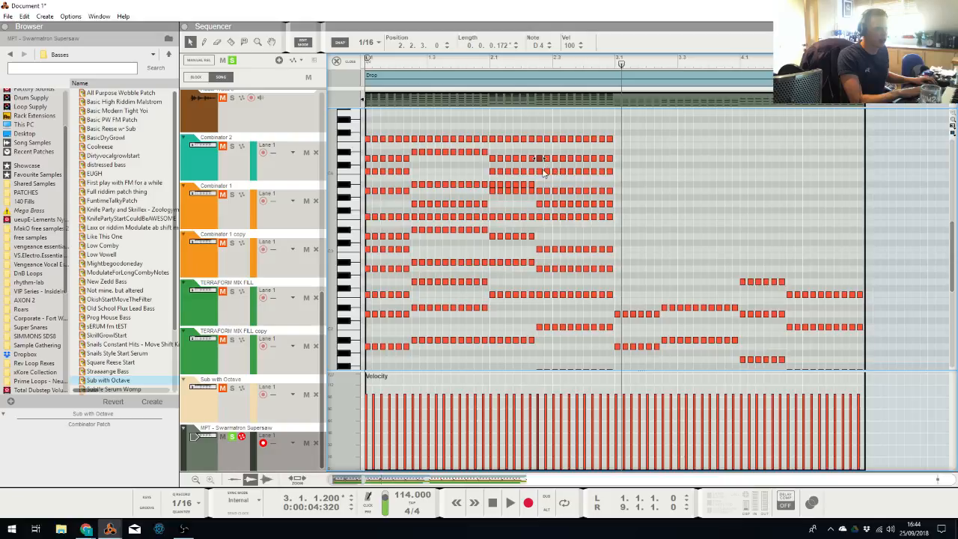
left_click_drag(609, 149, 540, 160)
key("Delete")
left_click(501, 63)
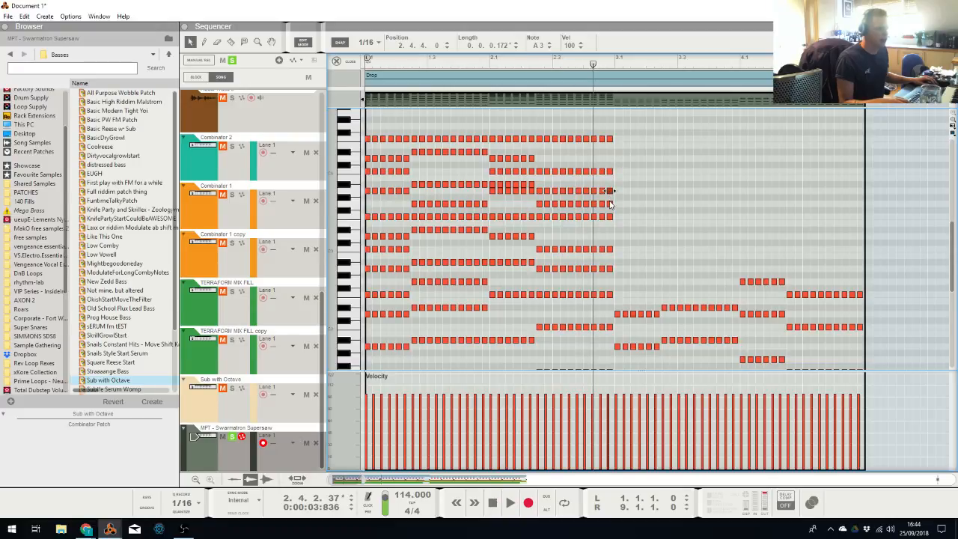
left_click_drag(628, 193, 539, 212)
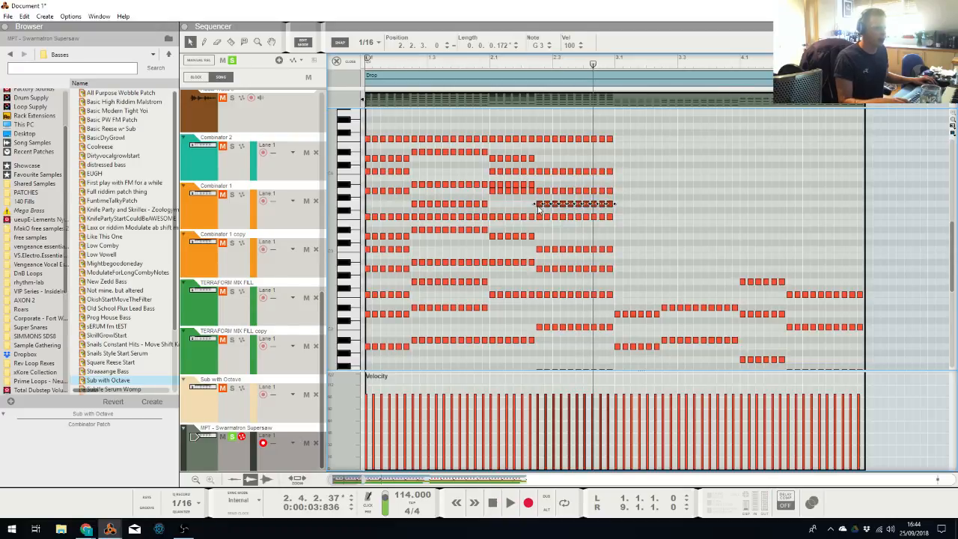
key("Delete")
key("Delete")
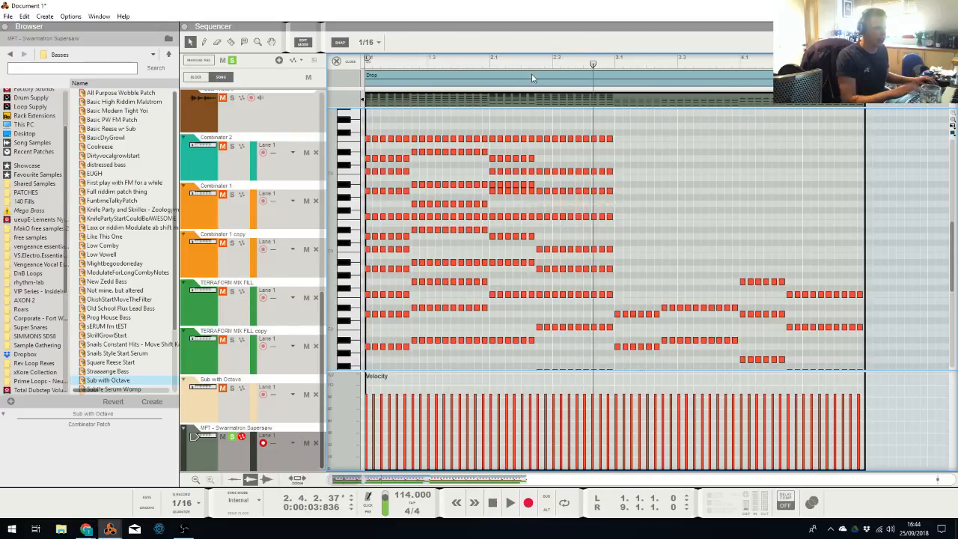
key("space")
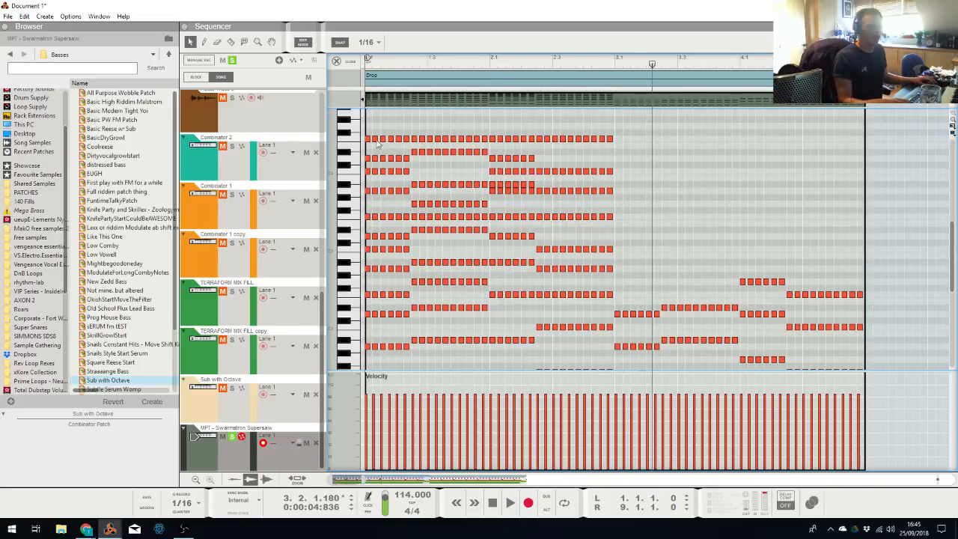
Replace all notes in bar 3 with a copy of the layered chords from bar 1
scroll(473, 278, "down", 3)
left_click_drag(450, 216, 487, 288)
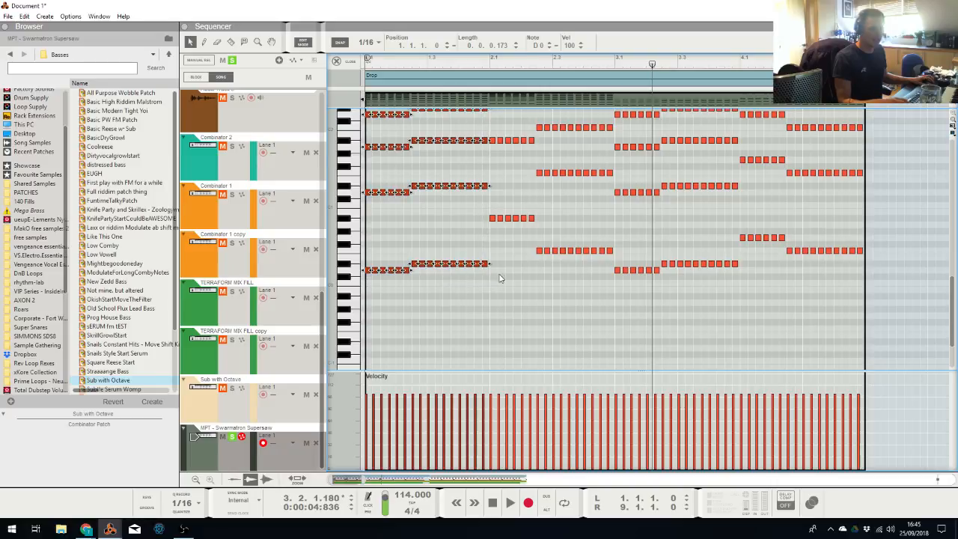
key("ctrl+c")
scroll(630, 251, "up", 4)
left_click_drag(618, 245, 735, 313)
scroll(730, 316, "down", 3)
key("Delete")
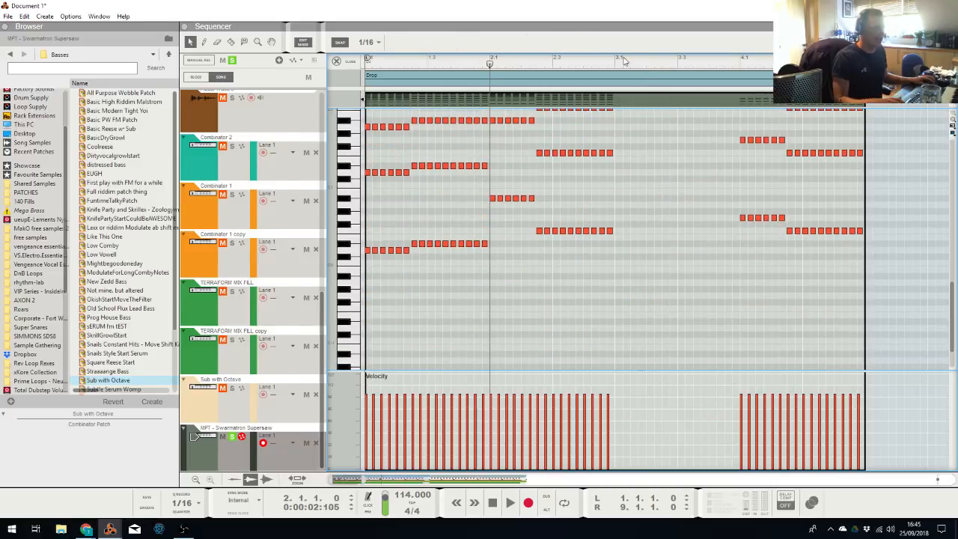
left_click_drag(624, 64, 615, 64)
key("ctrl+v")
scroll(770, 177, "up", 5)
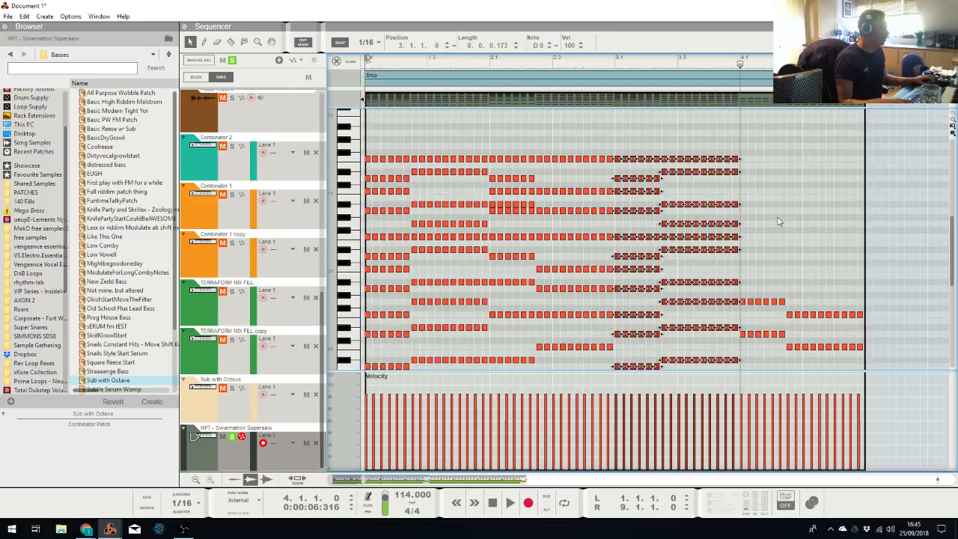
Stack higher copies of the six-note group at the start of bar 4 into a chord reaching F4, and play it back
scroll(776, 247, "down", 1)
scroll(784, 281, "up", 1)
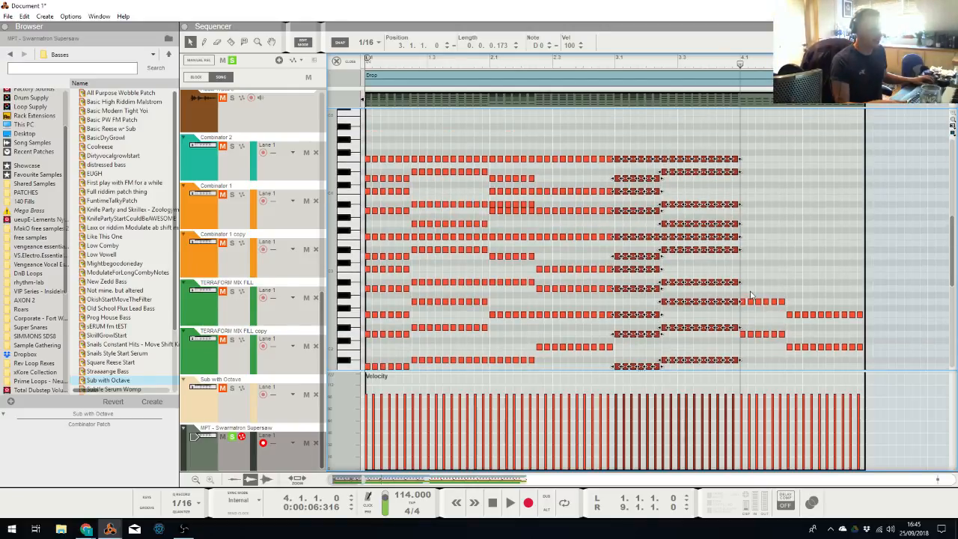
left_click(750, 294)
left_click_drag(785, 317, 783, 228)
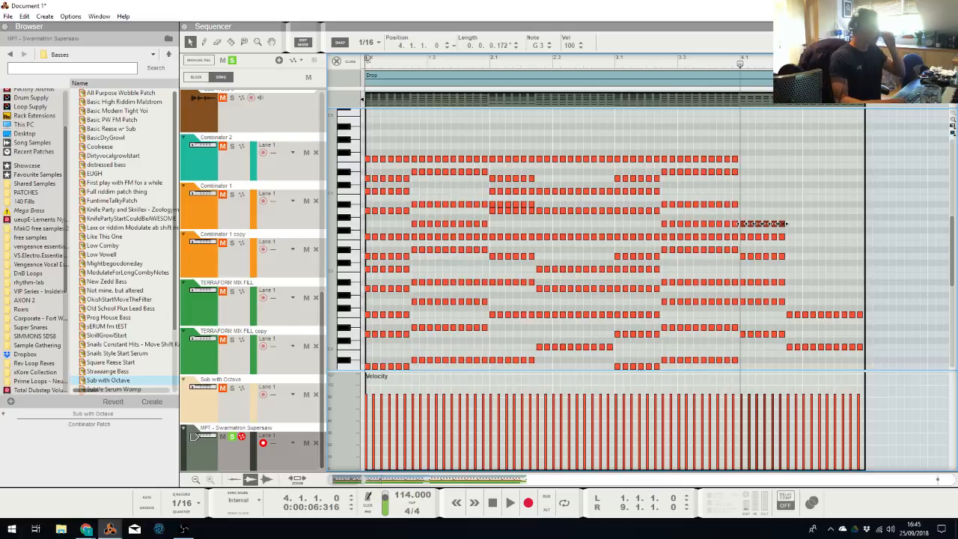
left_click_drag(785, 223, 787, 185)
left_click_drag(783, 172, 784, 159)
key("space")
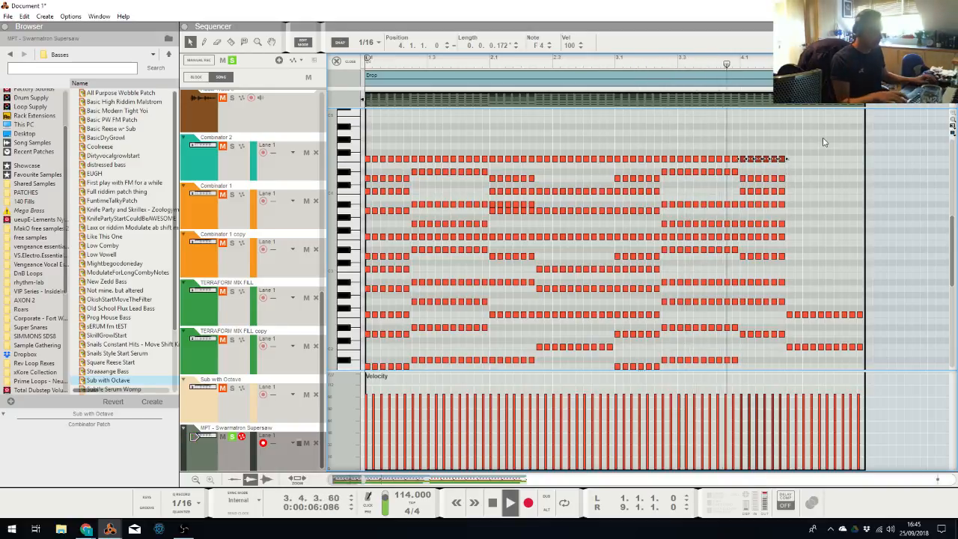
Layer the final note group starting at 4.2.3 into a chord up to F4, and audition the end of the clip
scroll(823, 247, "down", 3)
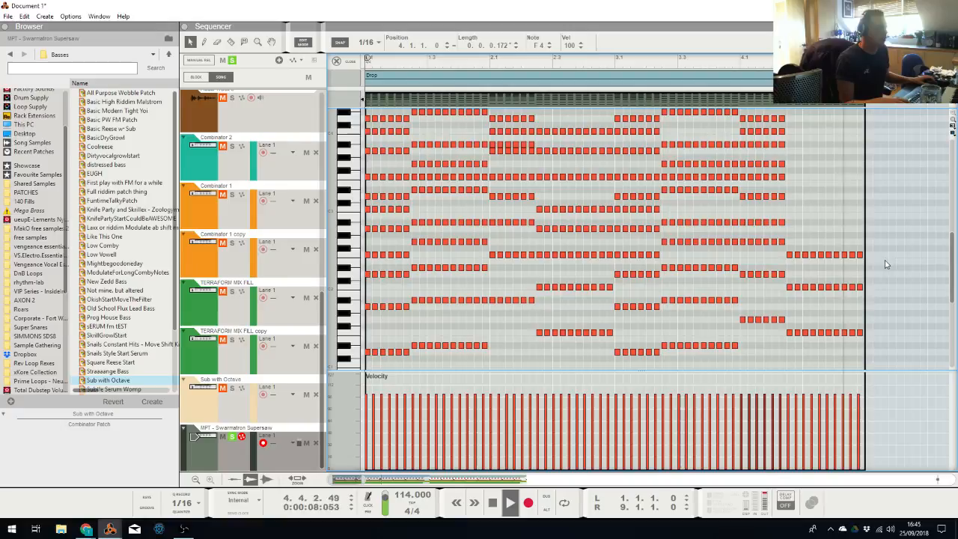
left_click_drag(875, 250, 791, 160)
key("space")
left_click(732, 64)
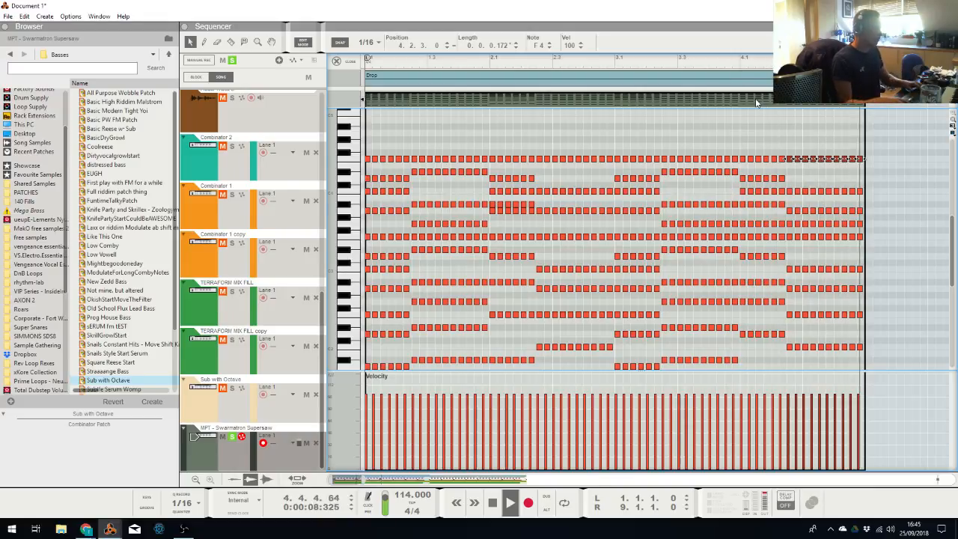
key("space")
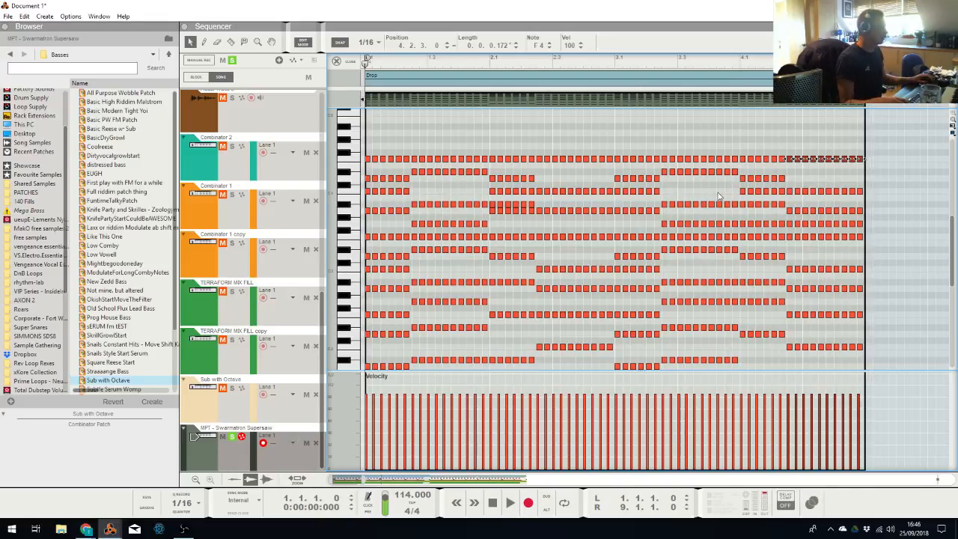
Repeat the four-bar Swarmatron Supersaw clip through the first drop with three copies and shorten the last copy to three bars
left_click(347, 61)
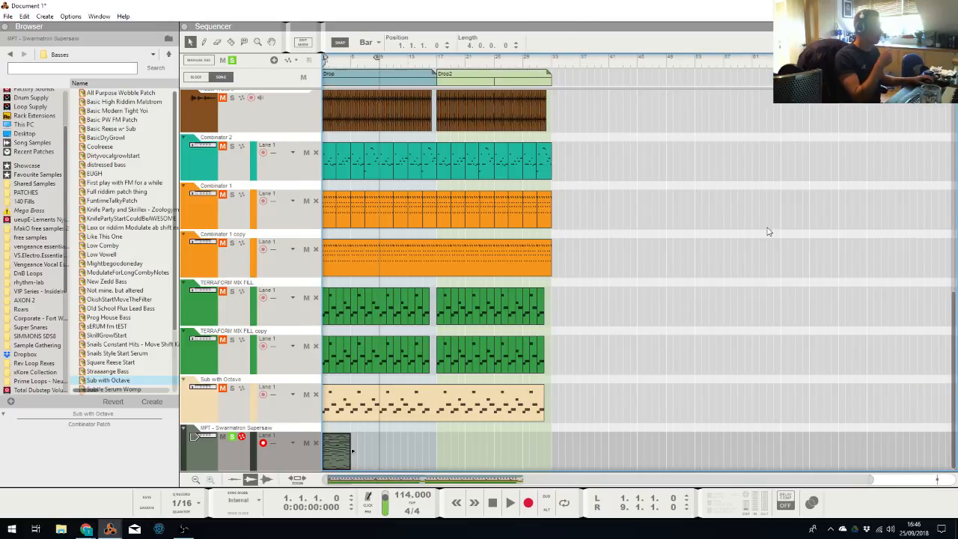
left_click(662, 338)
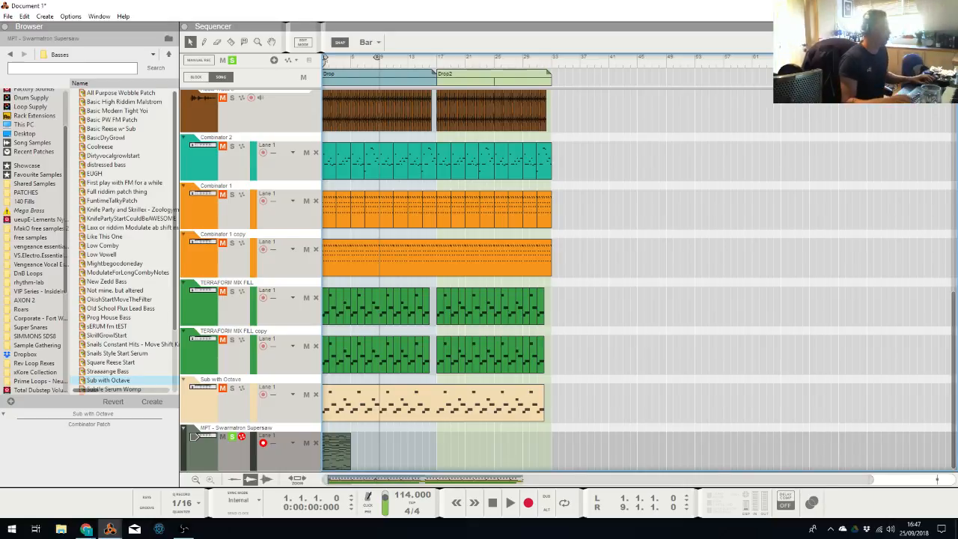
left_click(338, 451)
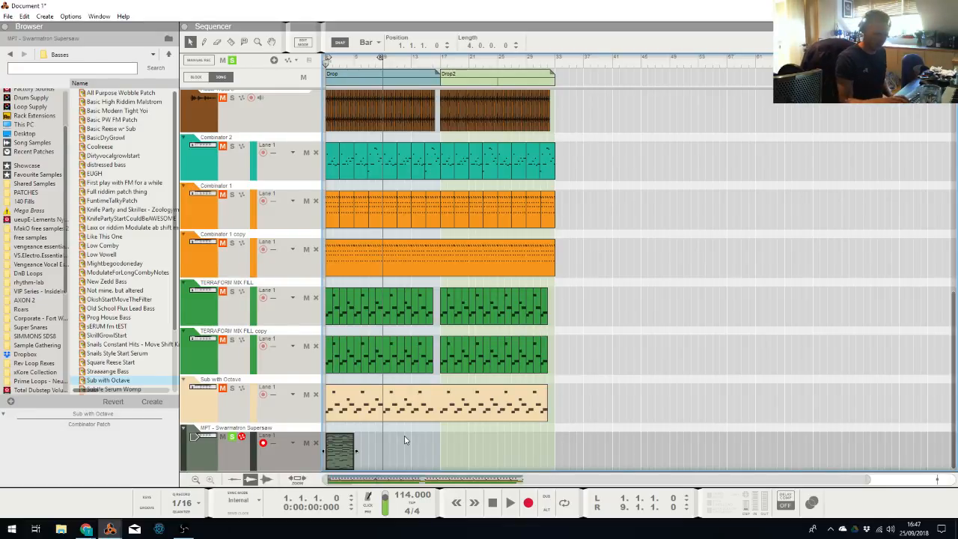
key("ctrl+d")
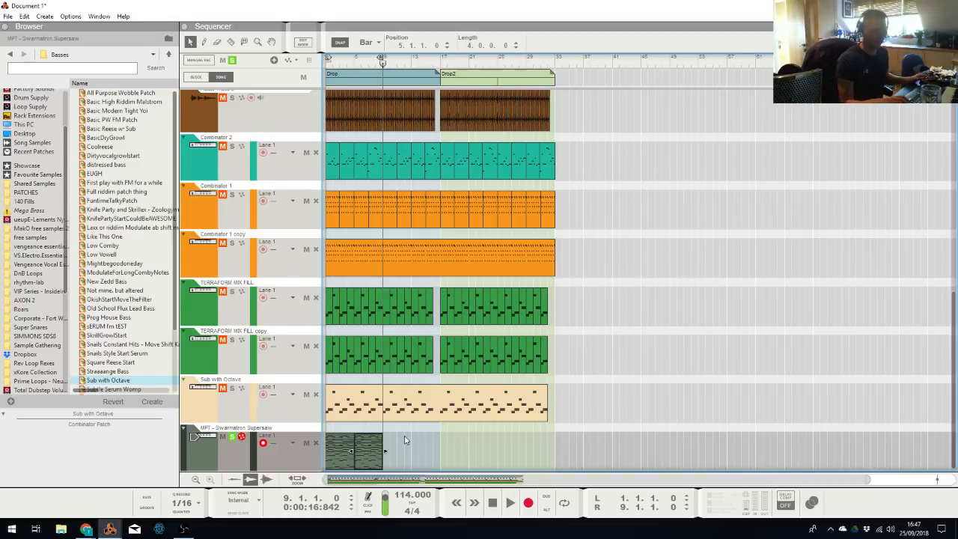
key("h")
key("h")
key("h")
key("h")
key("h")
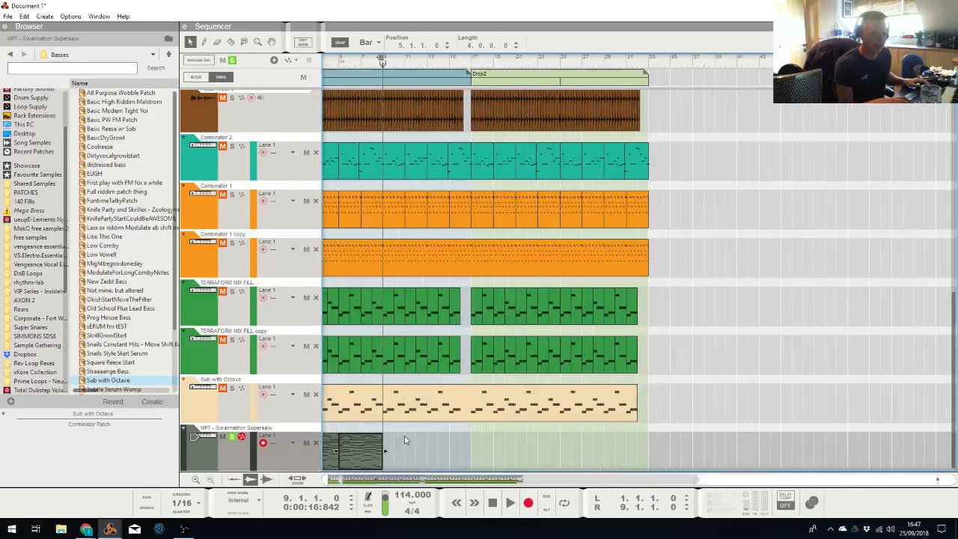
key("h")
key("ctrl+d")
key("ctrl+d")
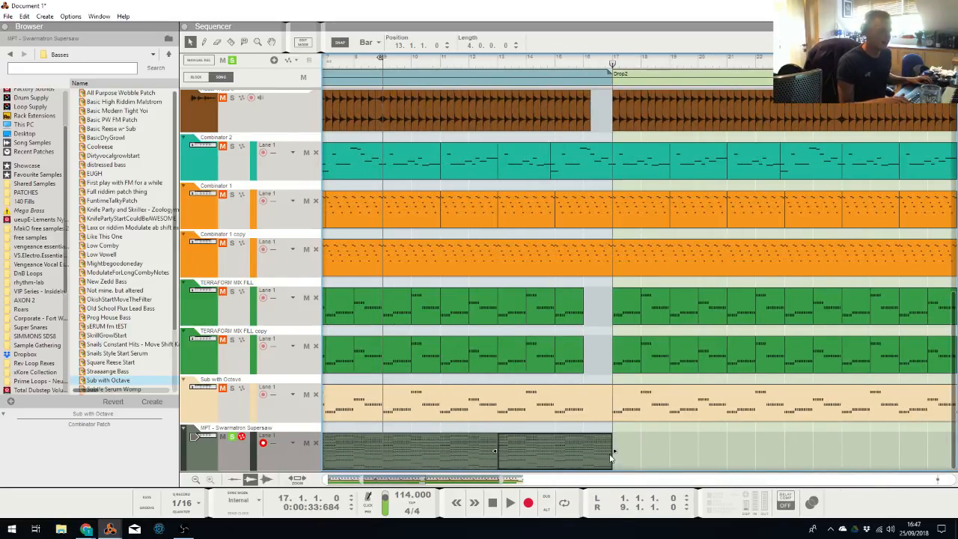
left_click_drag(615, 451, 586, 451)
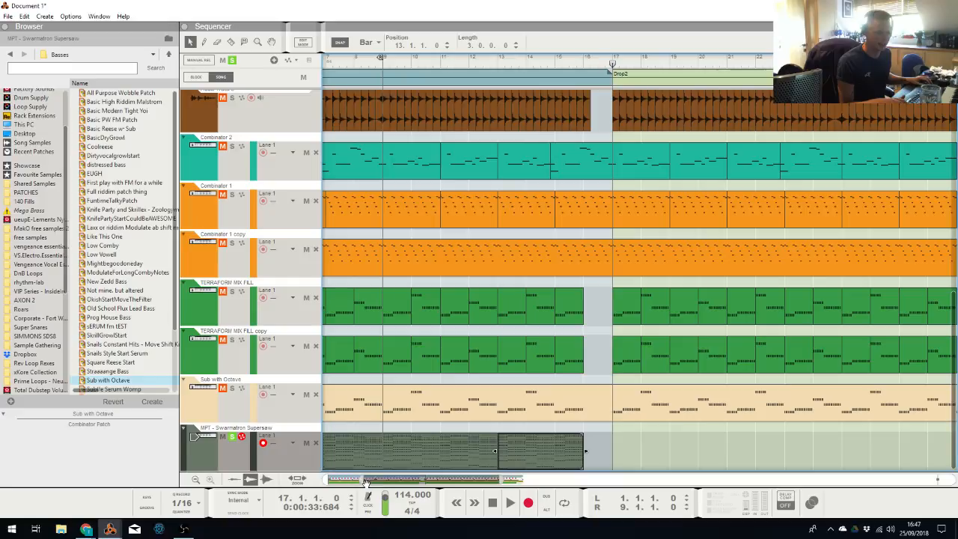
Copy all four Swarmatron Supersaw clips to bar 17 to fill the second drop, and take the track off solo
left_click_drag(364, 480, 98, 491)
left_click_drag(710, 431, 279, 474)
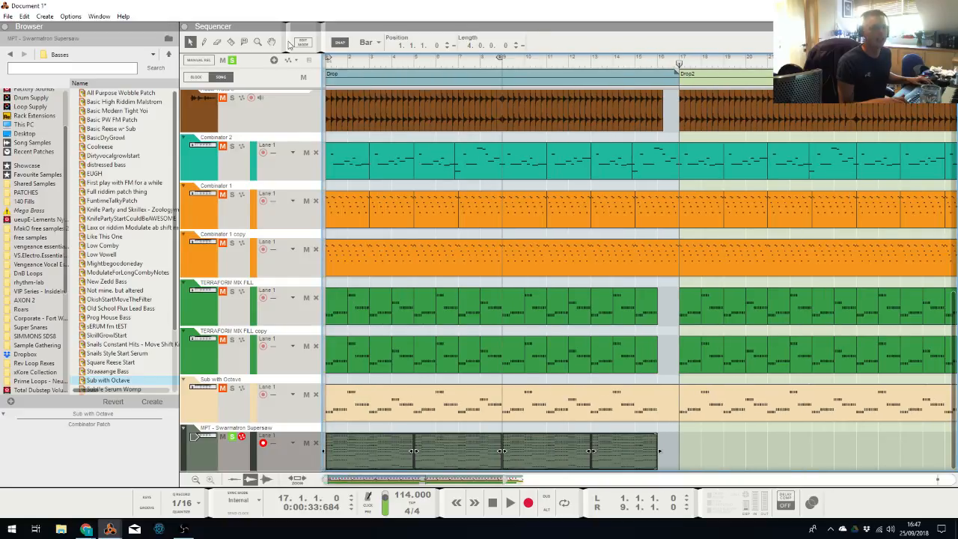
left_click(362, 46)
left_click(364, 51)
key("KP_7")
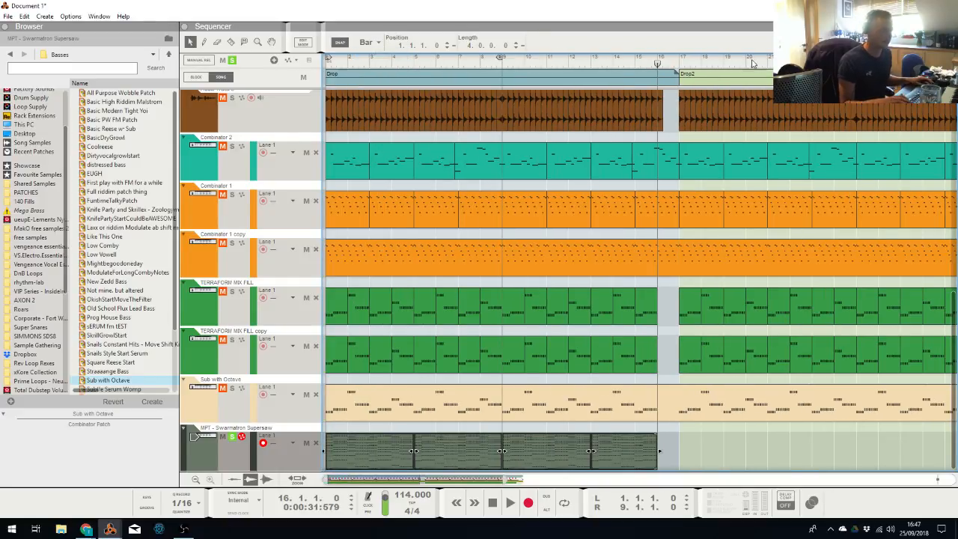
left_click(679, 64)
key("ctrl+v")
left_click_drag(505, 479, 622, 478)
Route the Swarmatron Supersaw mixer channel's output to the Sidechain bus
key("alt+Tab")
key("alt+Tab")
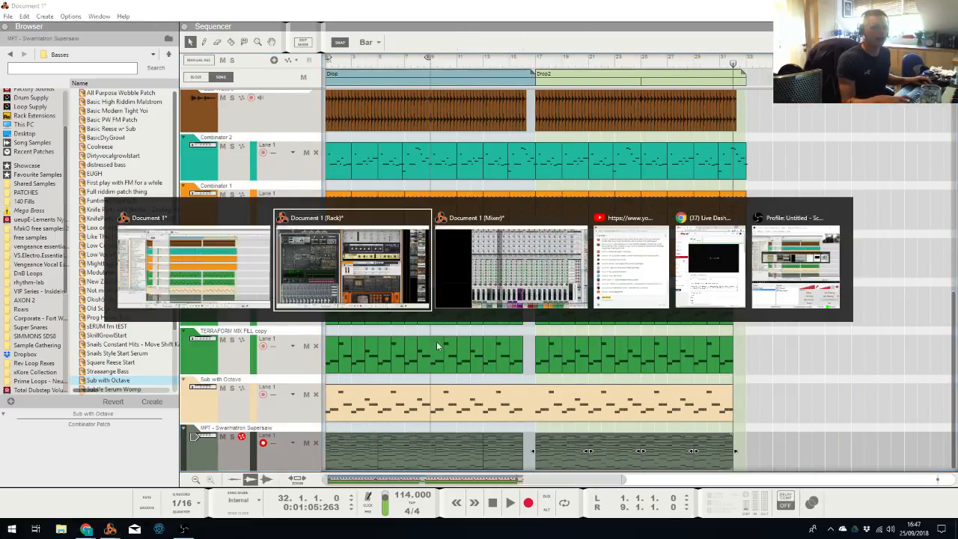
left_click(410, 482)
right_click(410, 483)
key("alt+Tab")
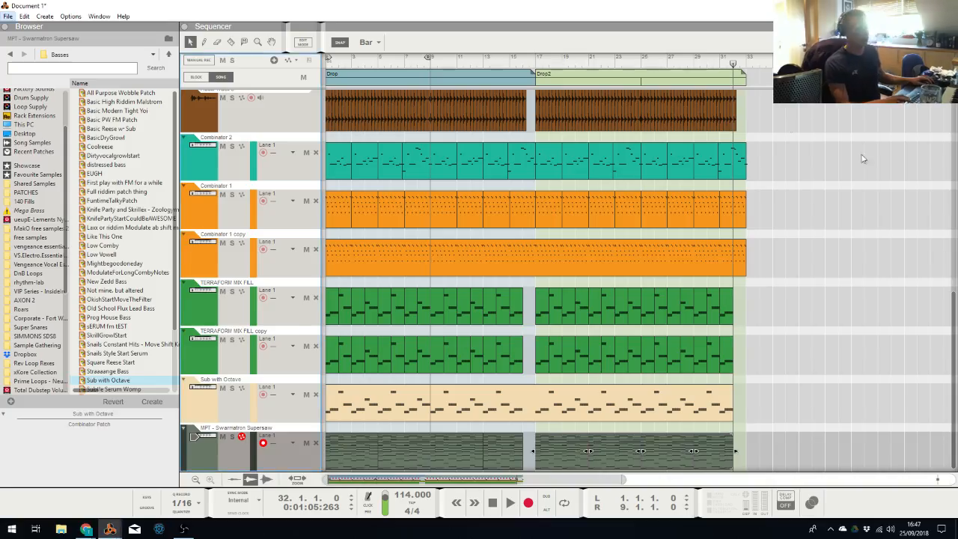
Play the full mix from bar 1, raise the Swarmatron Supersaw's high-pass cutoff to about 80 Hz, and return to the start
left_click(870, 158)
key("KP_0")
key("KP_0")
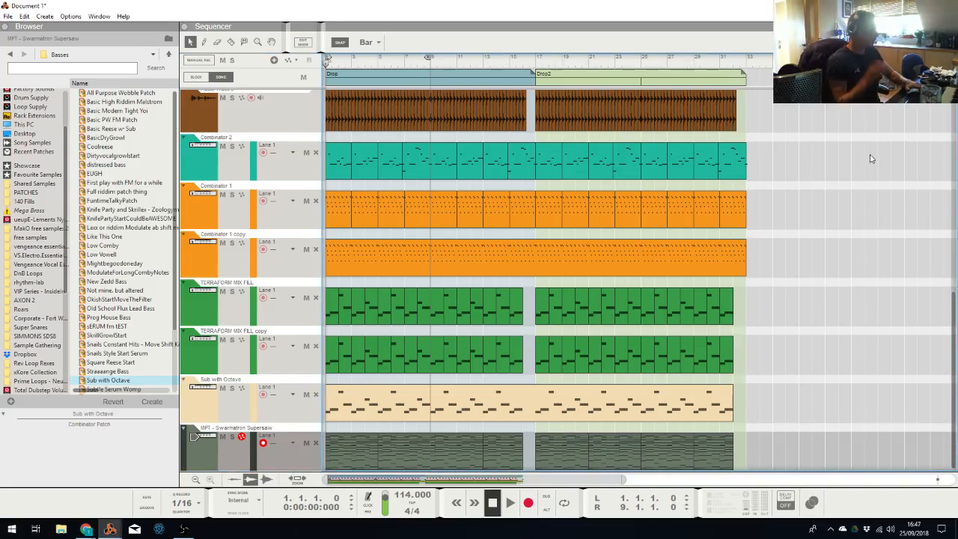
key("space")
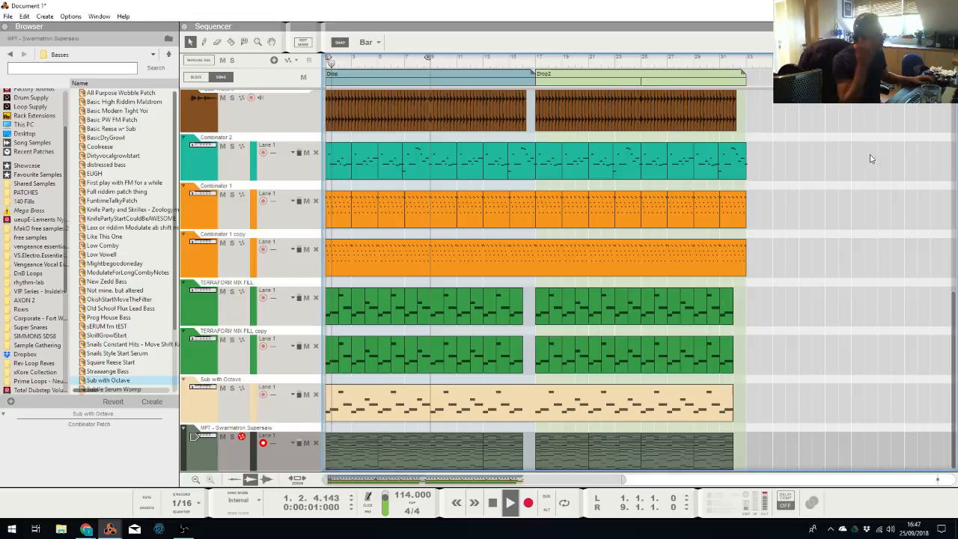
key("alt+Tab")
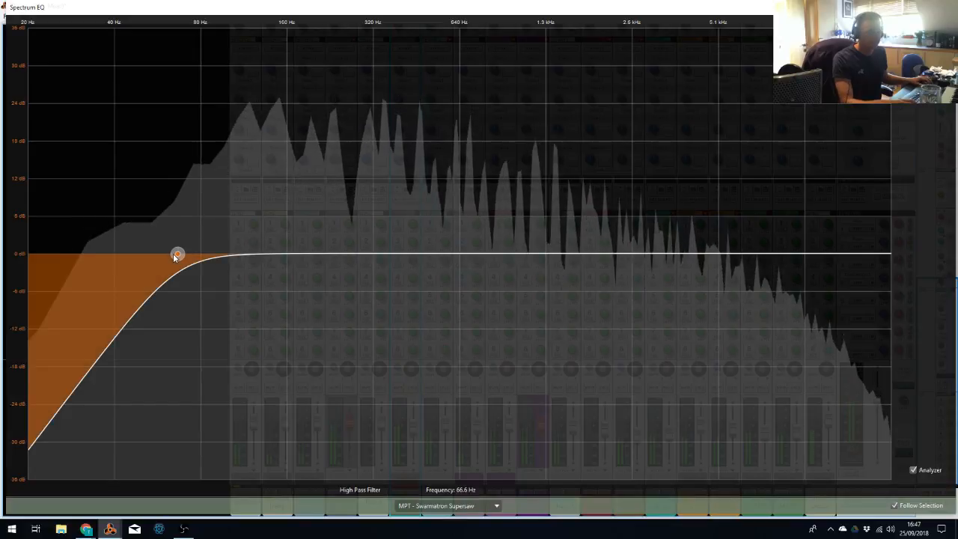
left_click_drag(177, 255, 199, 254)
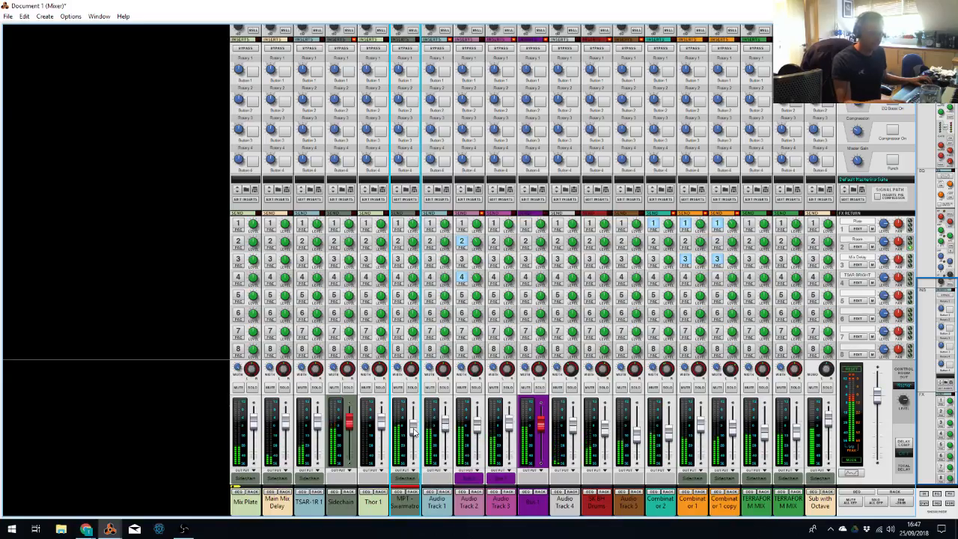
key("alt+Tab")
left_click(737, 241)
key("space")
left_click(840, 242)
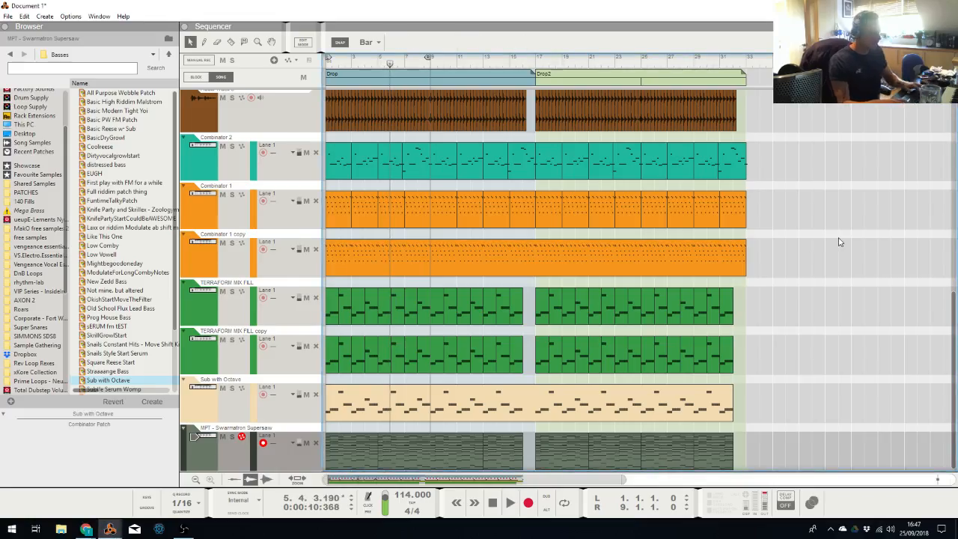
key("KP_0")
Create a new Combinator in the empty space at the end of the first rack column
key("alt+Tab")
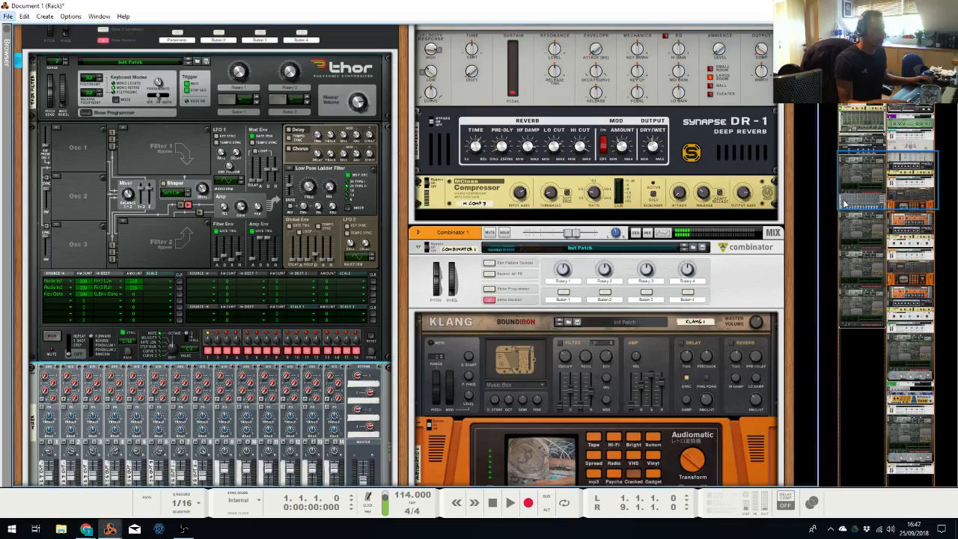
left_click_drag(844, 202, 844, 359)
right_click(338, 267)
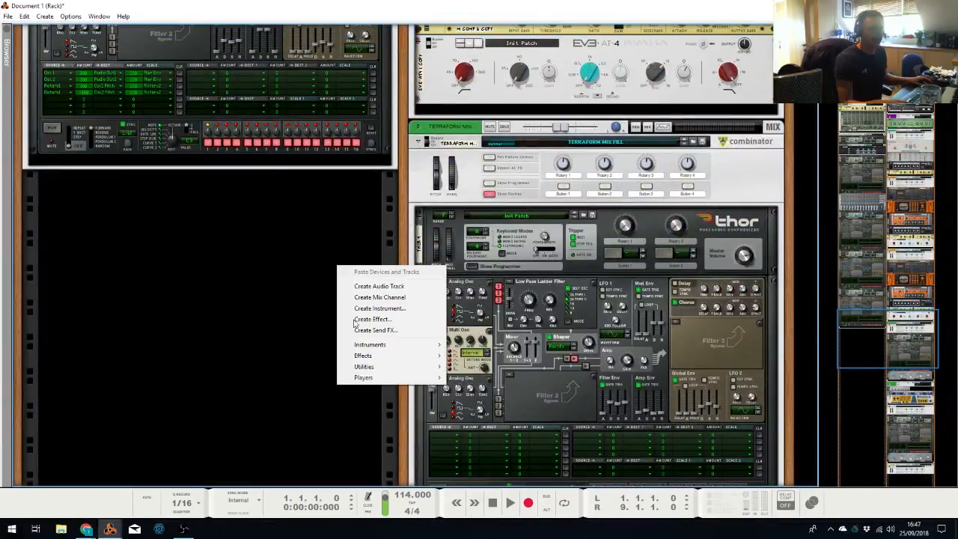
mouse_move(365, 365)
left_click(470, 374)
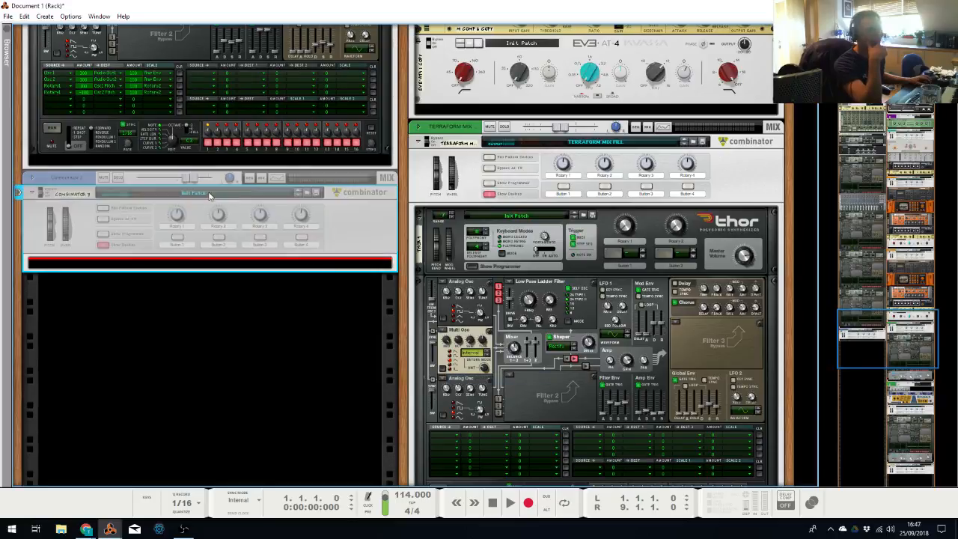
Load the Stab Pads patch from the Short folder of the Leads patches into the new Combinator
left_click(300, 195)
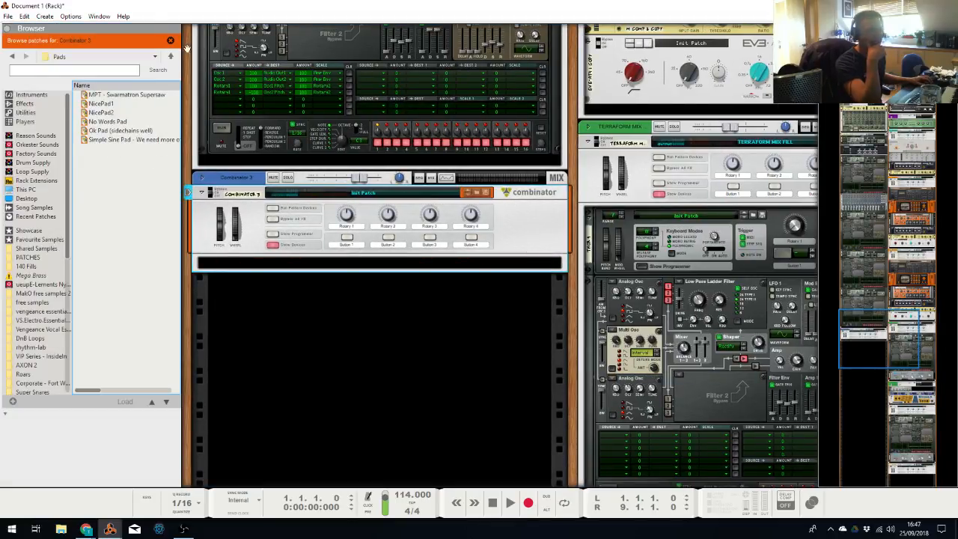
left_click(170, 56)
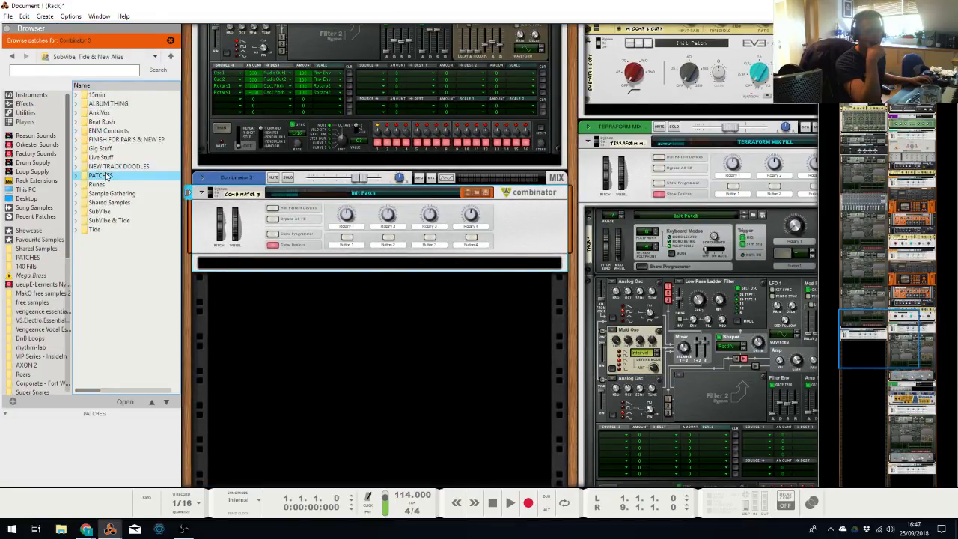
double_click(107, 113)
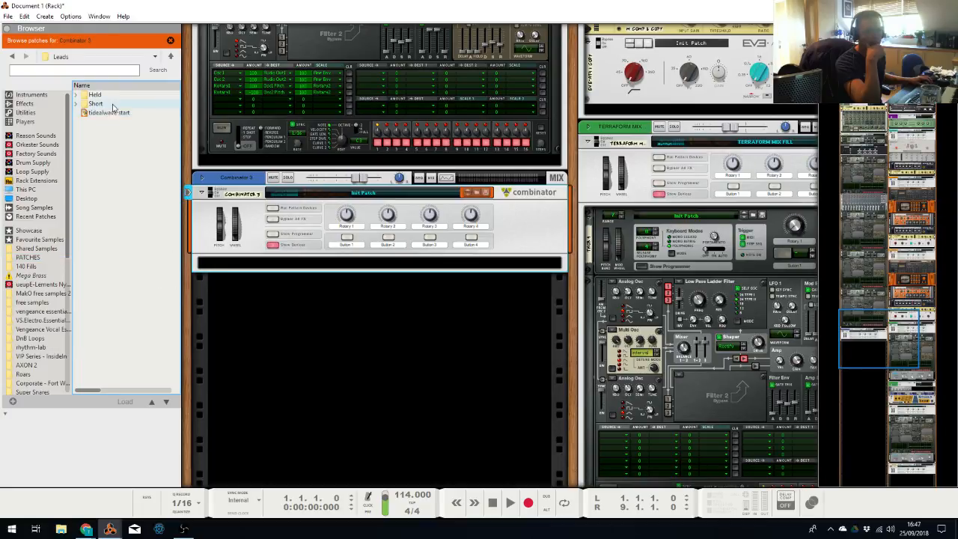
double_click(96, 103)
left_click(104, 184)
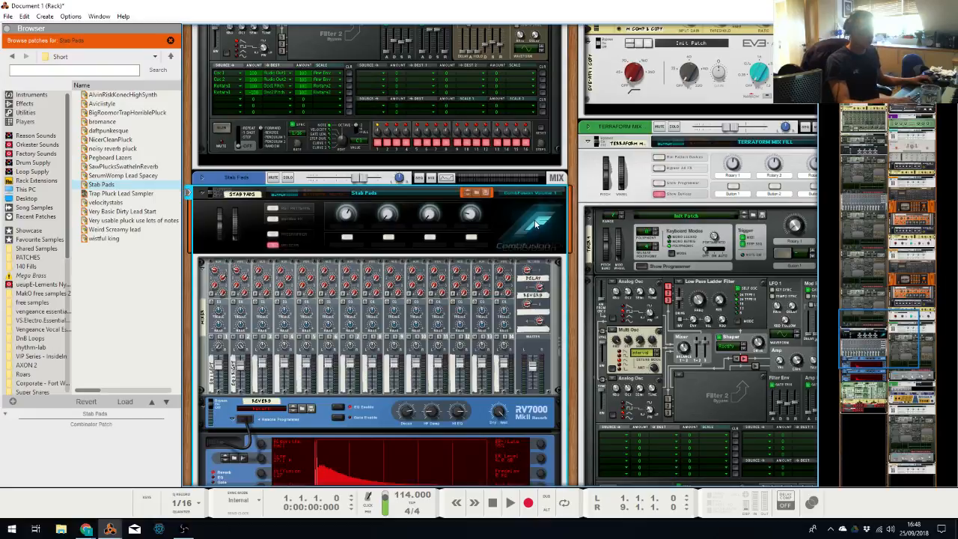
Raise the Stab Pads channel's high-pass filter cutoff above 320 Hz in the Spectrum EQ
key("F2")
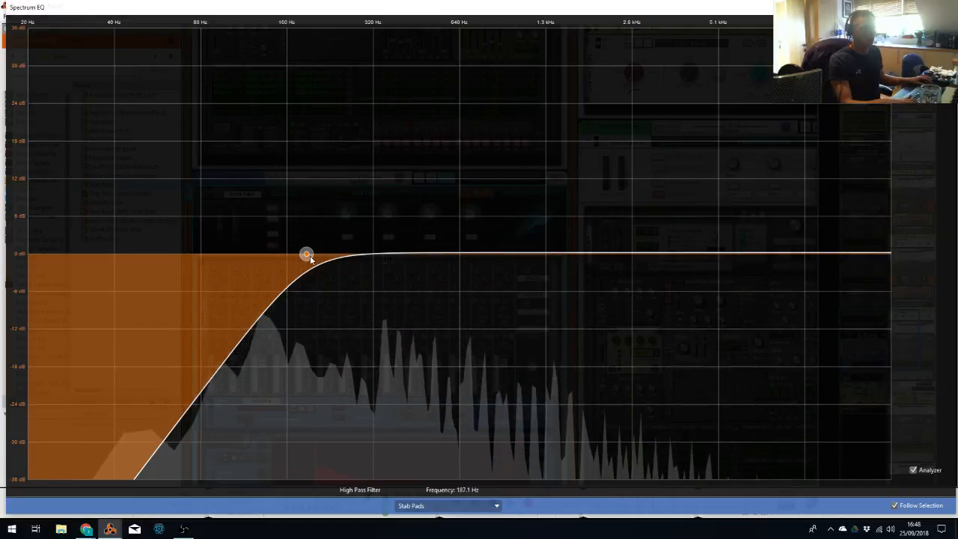
left_click_drag(307, 257, 403, 257)
key("F2")
scroll(366, 247, "down", 10)
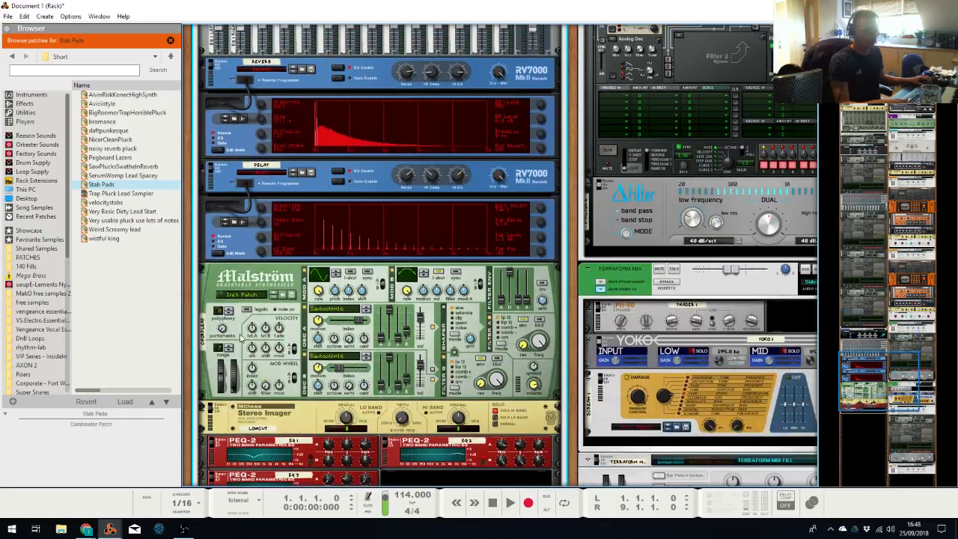
left_click_drag(215, 317, 266, 208)
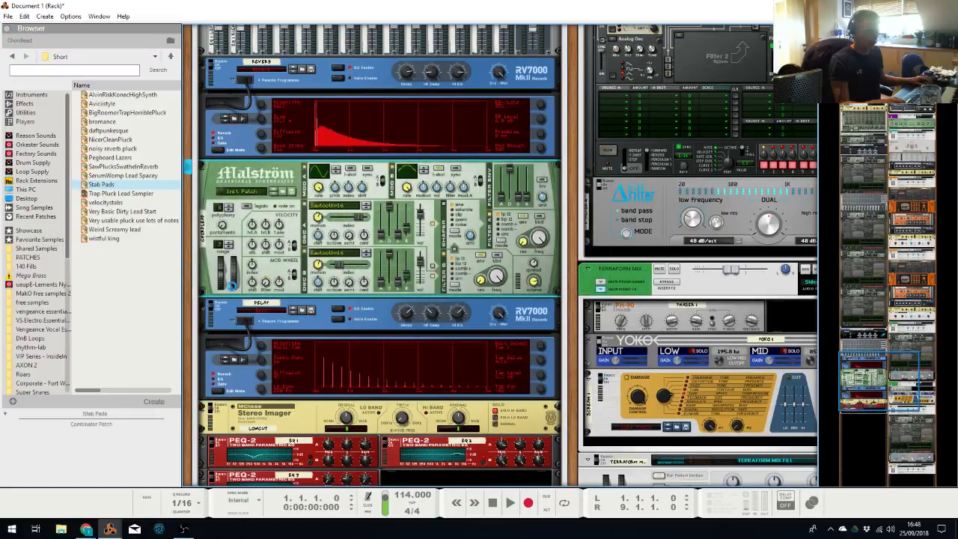
key("ctrl+z")
Copy the Supersaw chords to the Stab Pads track as one 31-bar clip and transpose all its notes up an octave
key("alt+Tab")
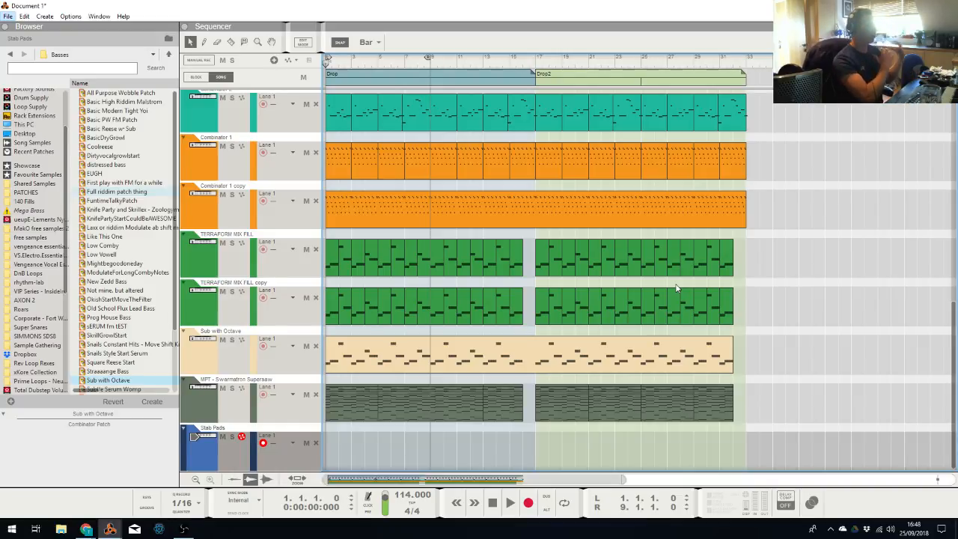
left_click_drag(781, 419, 338, 460)
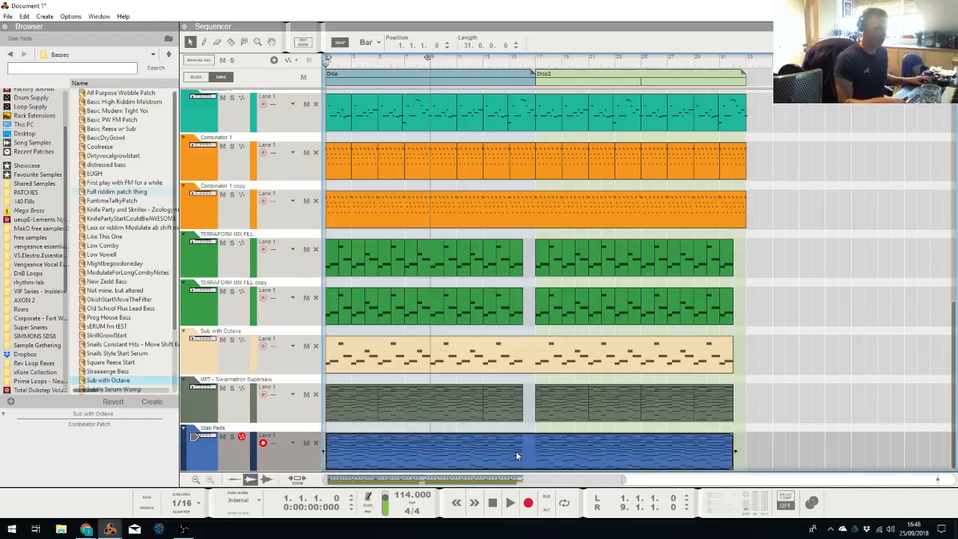
double_click(515, 450)
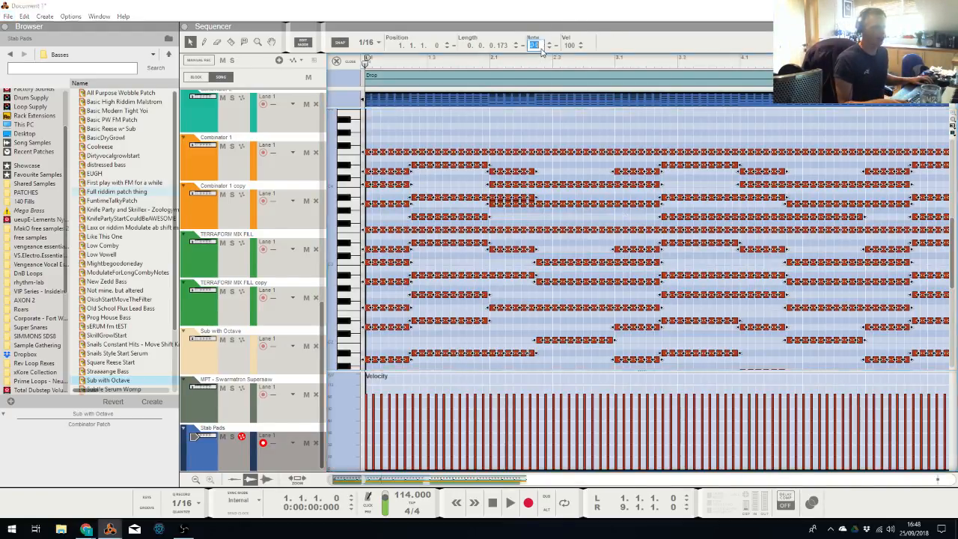
left_click_drag(541, 49, 540, 46)
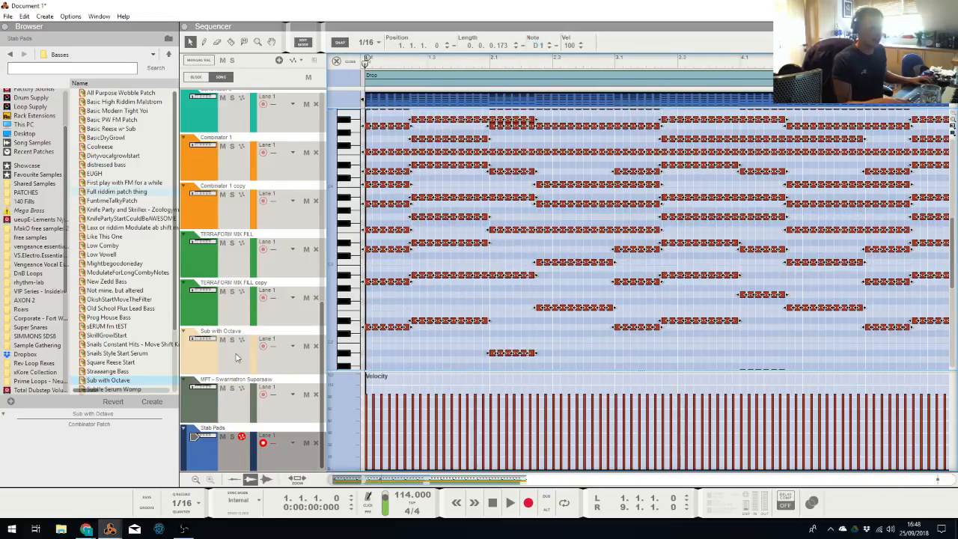
Solo Stab Pads during playback, set its mixer level to about -1.91 dB and route its output to the Sidechain bus
left_click(232, 437)
key("space")
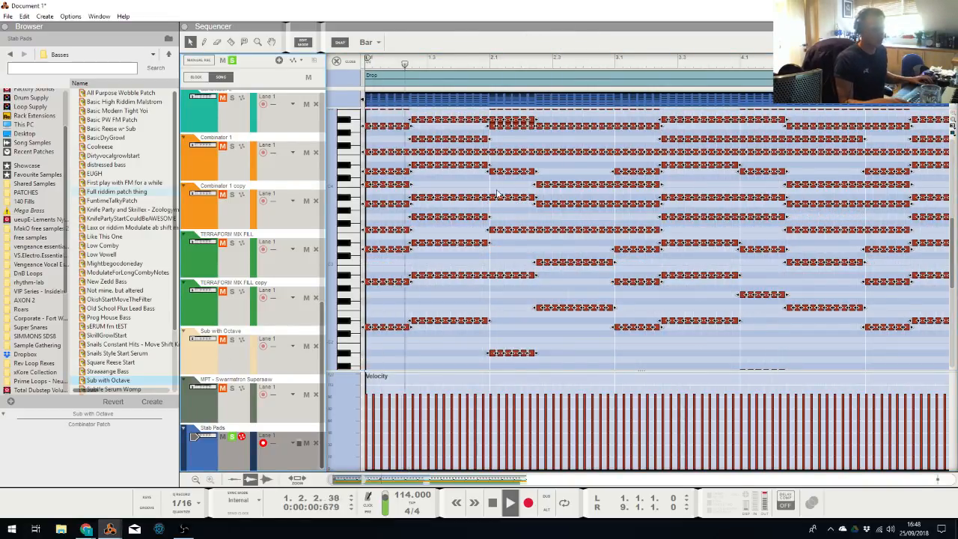
key("alt+Tab")
left_click(526, 263)
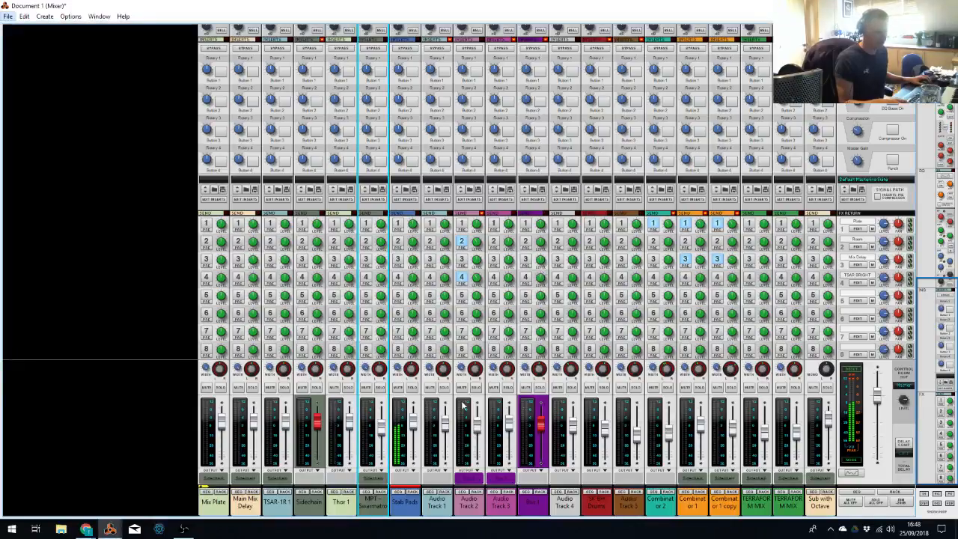
left_click(413, 421)
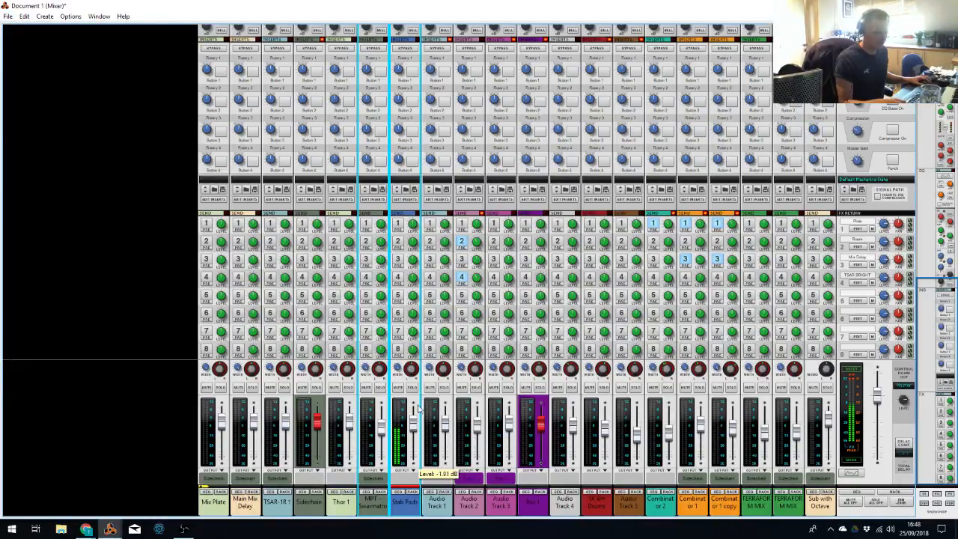
left_click(404, 478)
left_click(448, 436)
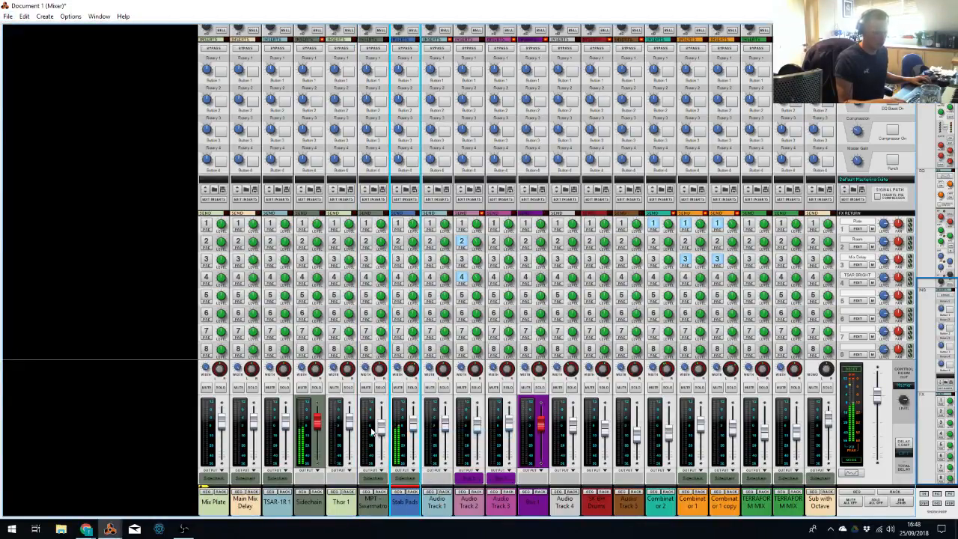
key("alt+Tab")
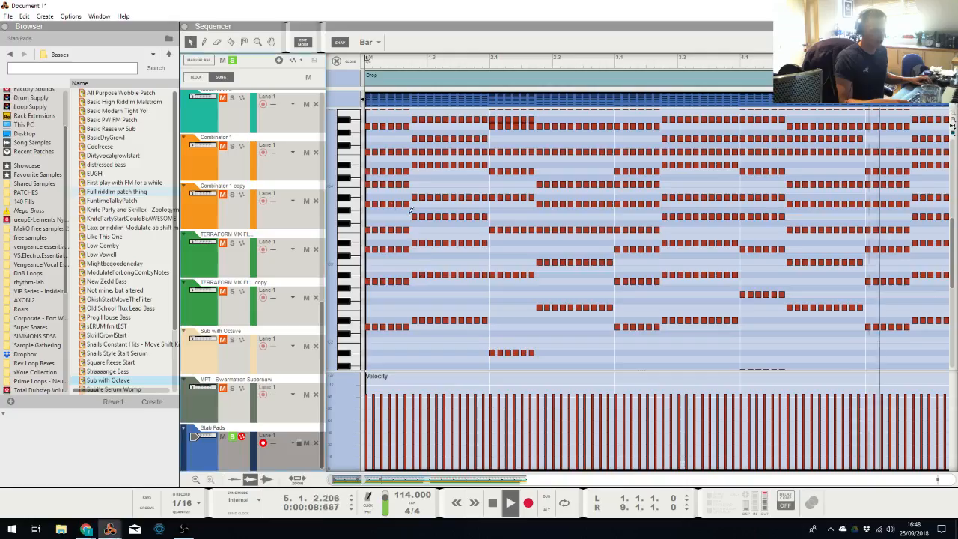
In the Stab Pads Spectrum EQ, cut the high mids by about 5.08 dB at 1.37 kHz and boost the highs 5.08 dB at 12.22 kHz
key("F2")
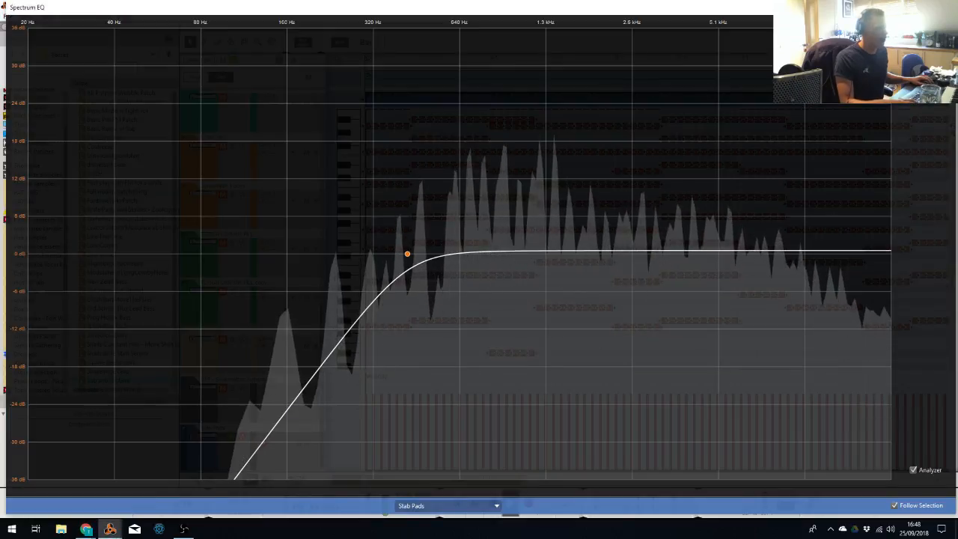
left_click_drag(605, 252, 554, 287)
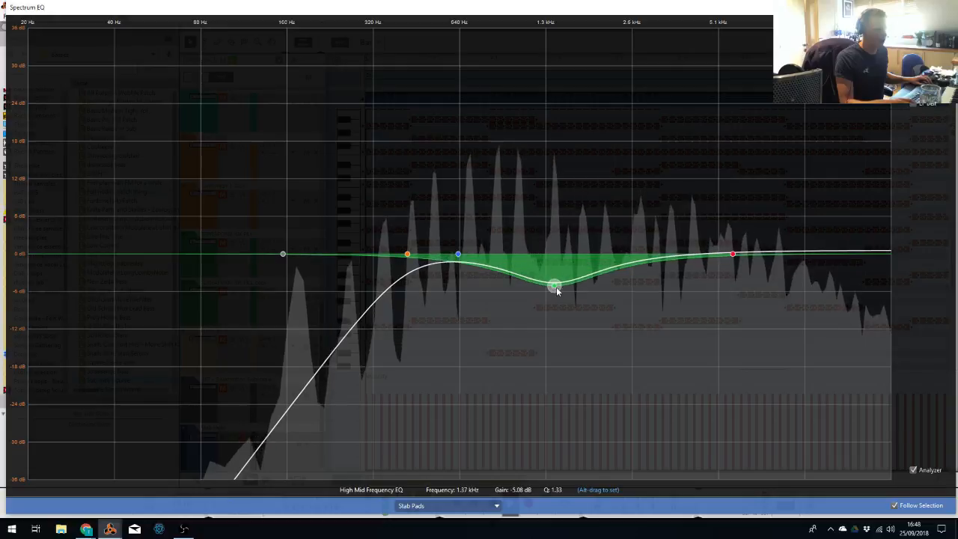
left_click_drag(732, 255, 826, 223)
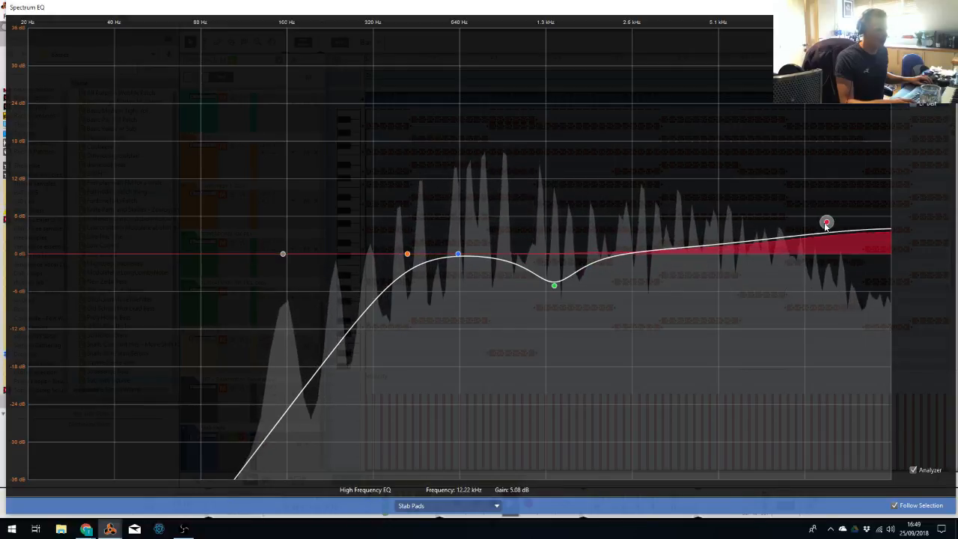
key("F2")
Unsolo Stab Pads, leave the note editor and play the full arrangement from bar 1
left_click(233, 439)
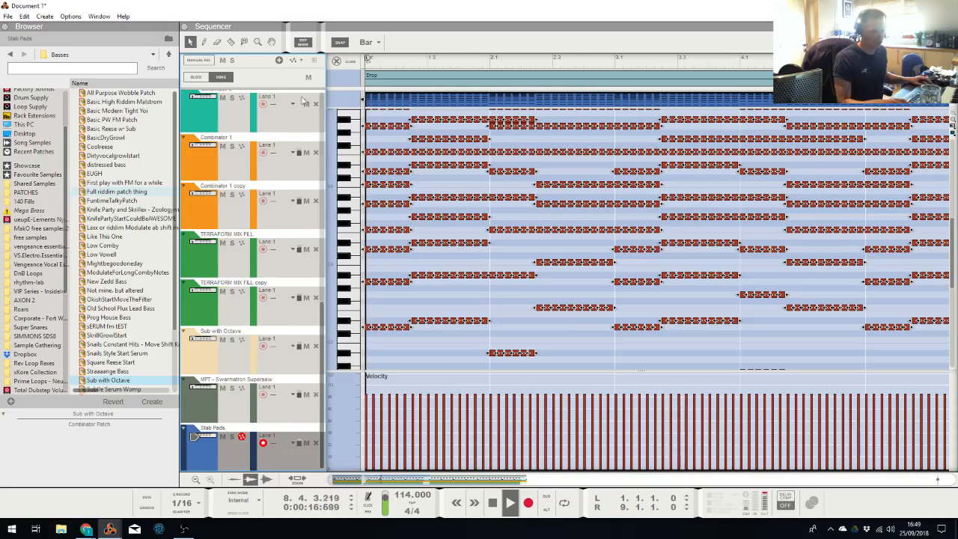
key("space")
left_click(338, 62)
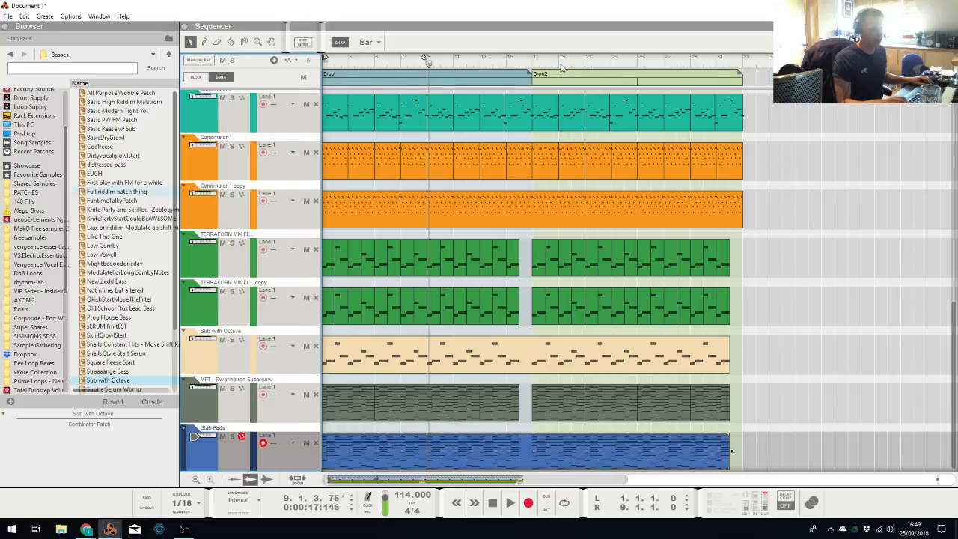
key("shift+Return")
left_click(808, 213)
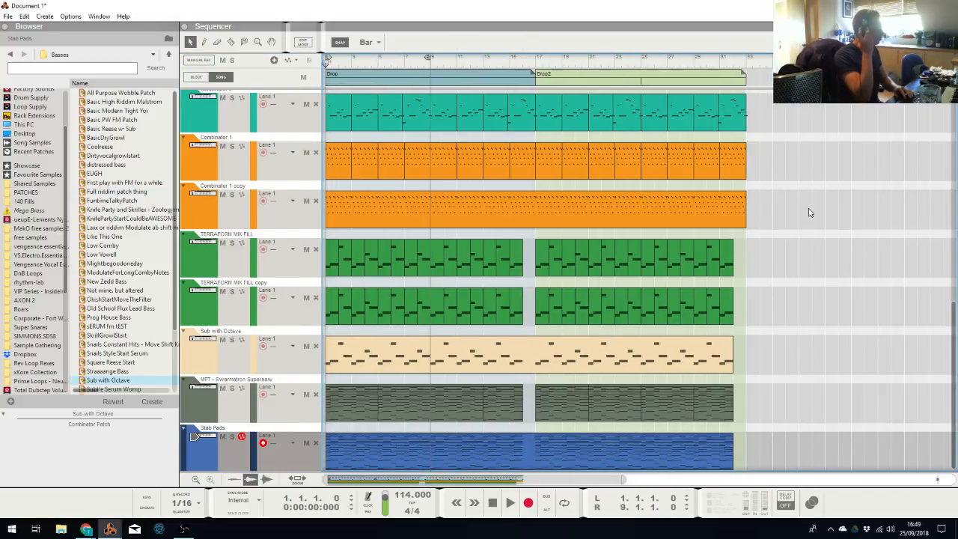
key("space")
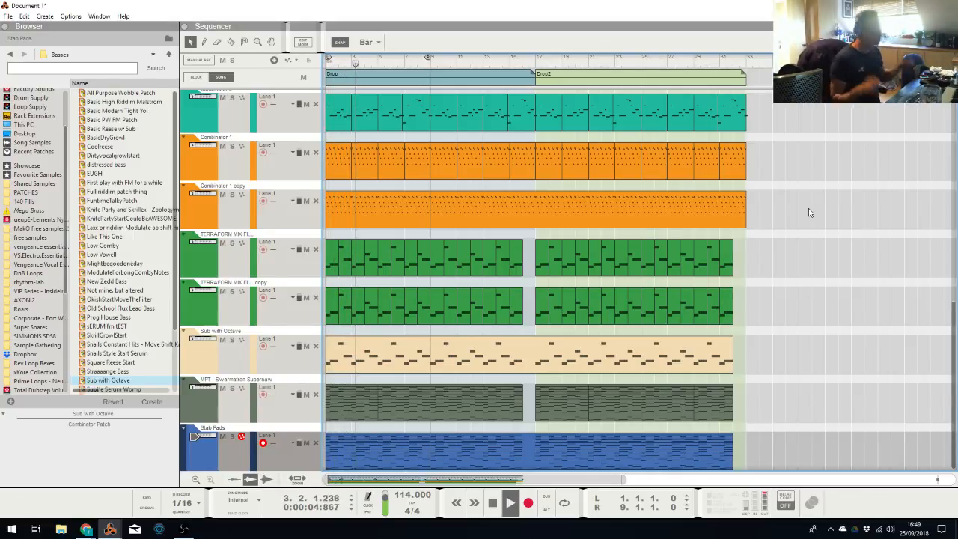
Check the channel levels in the mixer during playback, review the drum tracks, and return the stopped playhead to bar 1
key("alt+Tab")
left_click(326, 303)
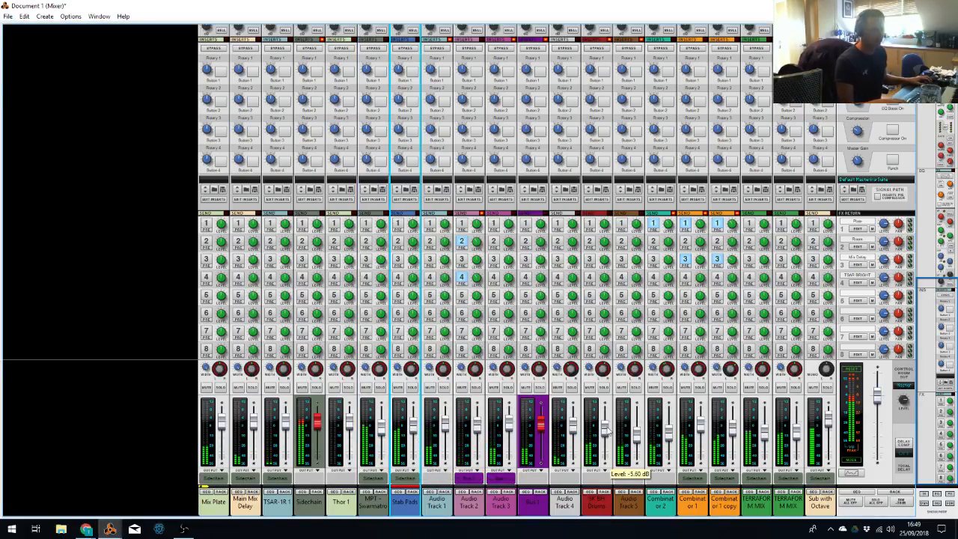
key("alt+Tab")
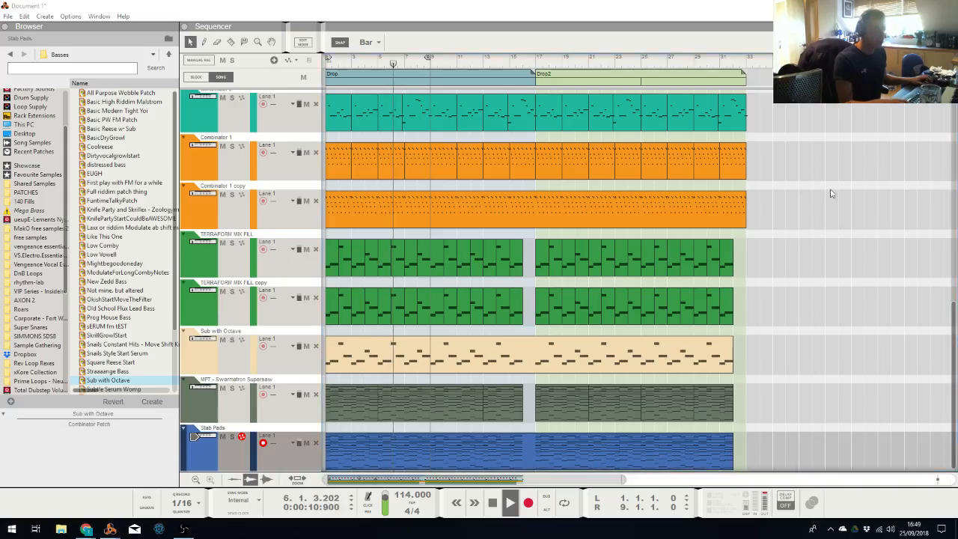
scroll(465, 278, "up", 5)
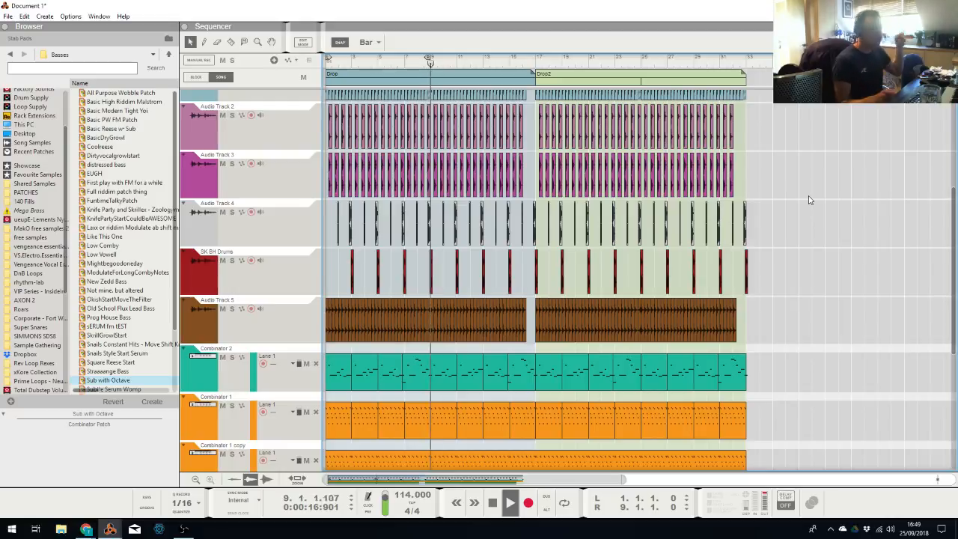
key("space")
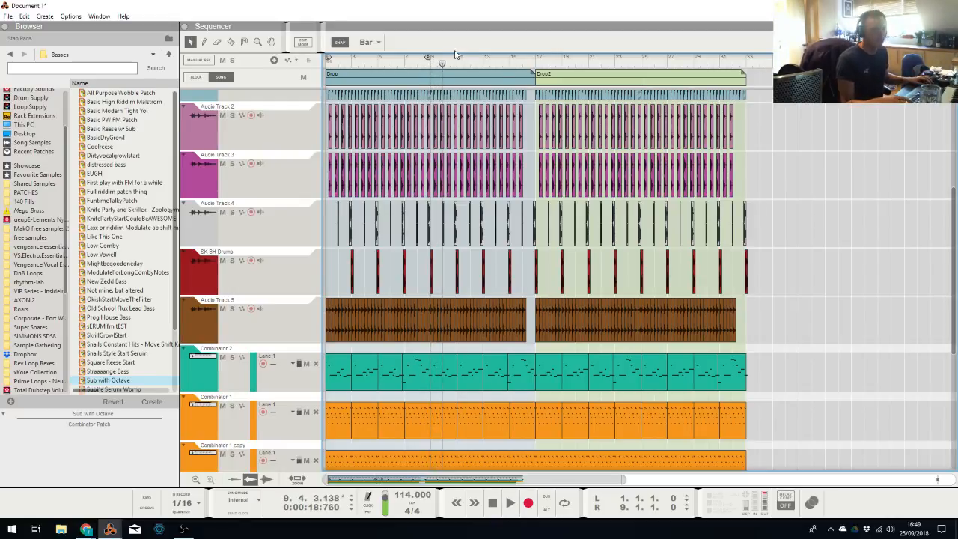
key("shift+Return")
scroll(479, 288, "down", 3)
scroll(478, 288, "down", 2)
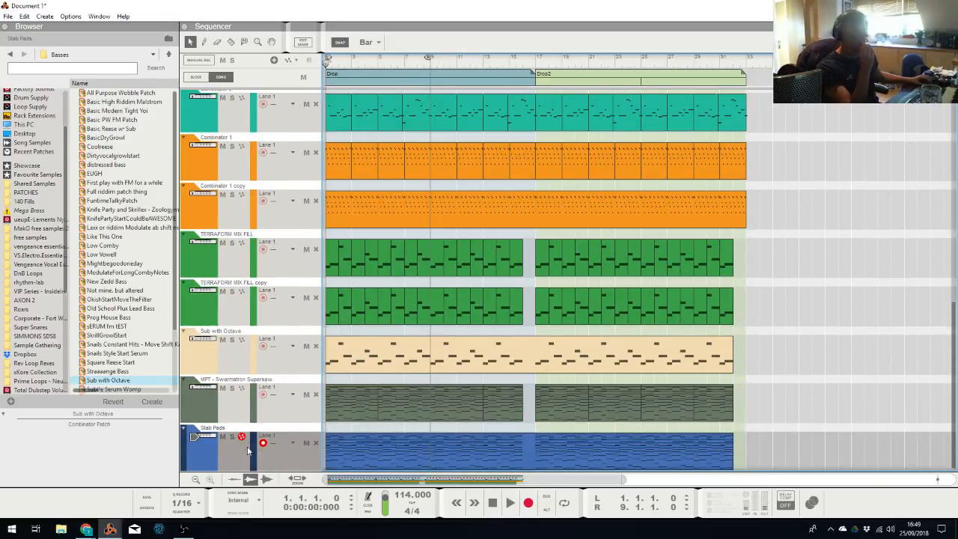
Create a new instrument after the Thor 1 track from the Unison Lead Nice patch in the Held folder of the Leads patches
left_click(217, 459)
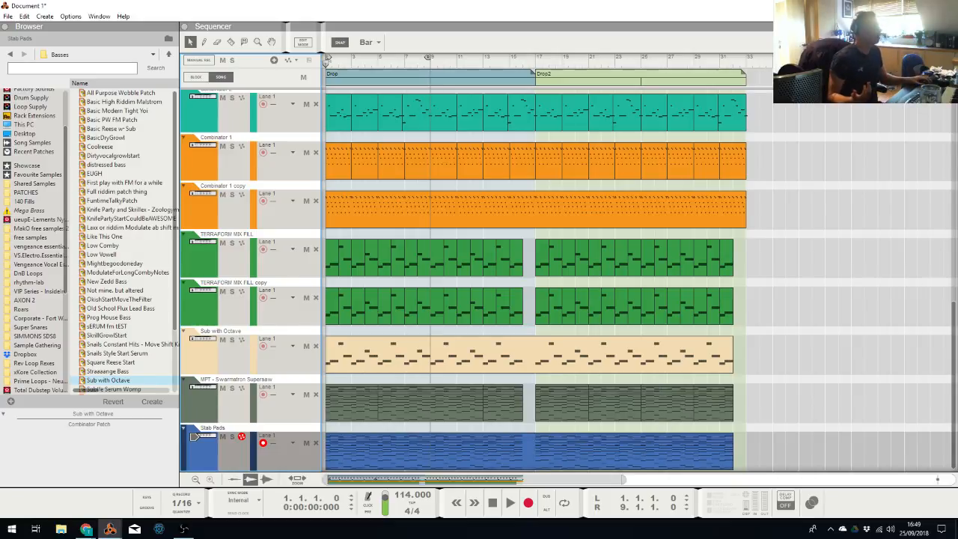
scroll(835, 211, "up", 10)
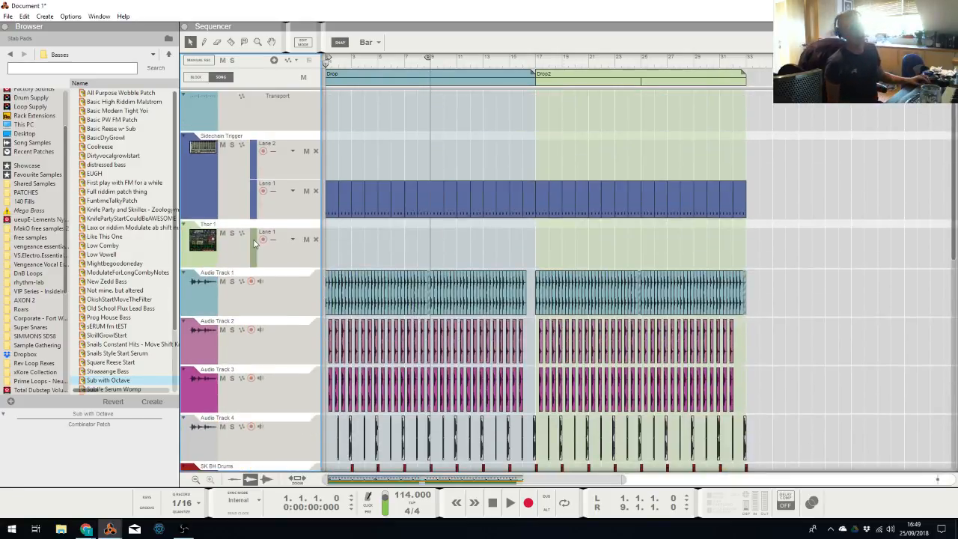
left_click(250, 243)
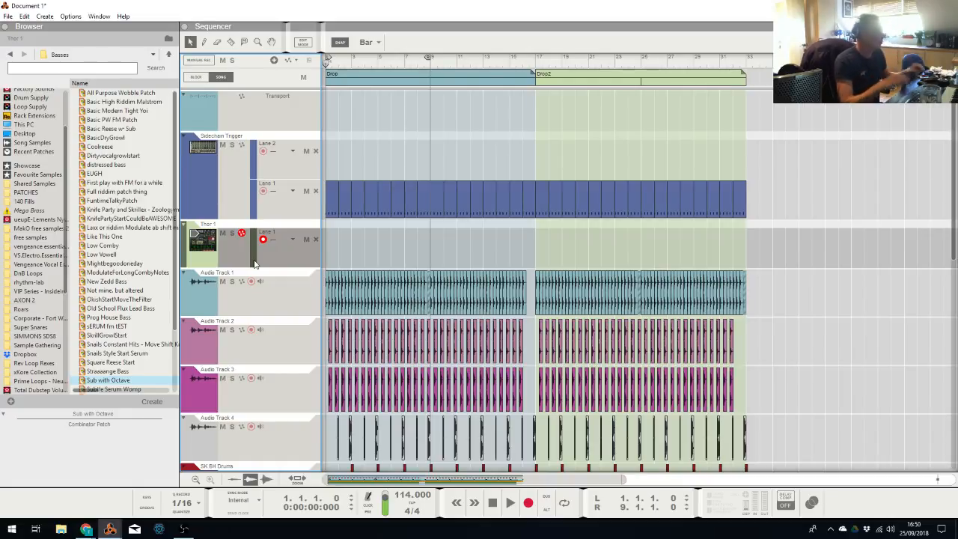
scroll(419, 207, "down", 8)
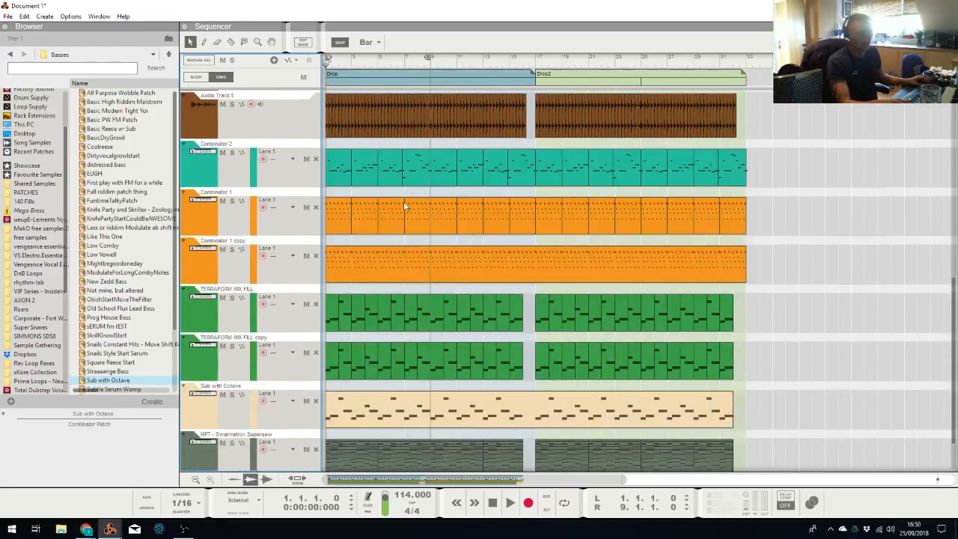
scroll(402, 264, "up", 3)
scroll(402, 264, "down", 4)
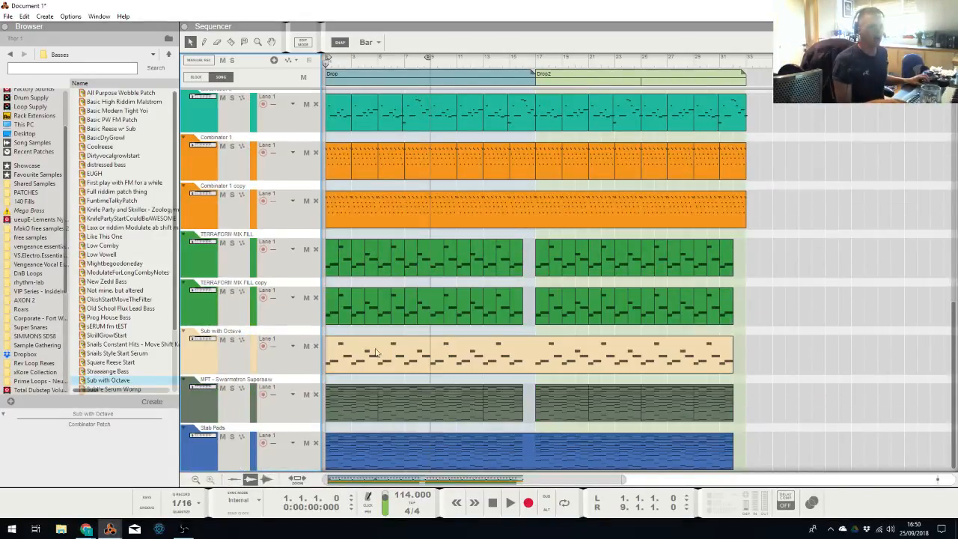
left_click(168, 55)
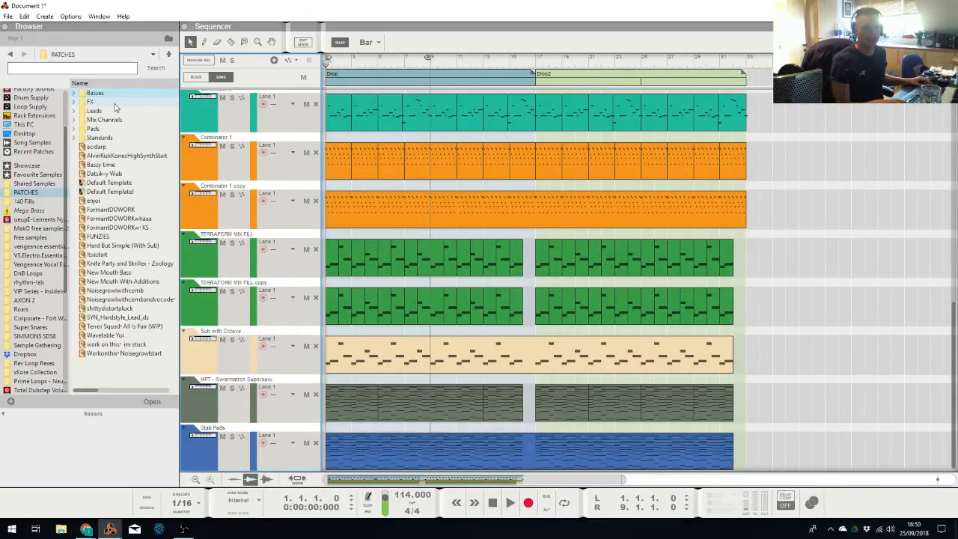
double_click(113, 110)
double_click(110, 99)
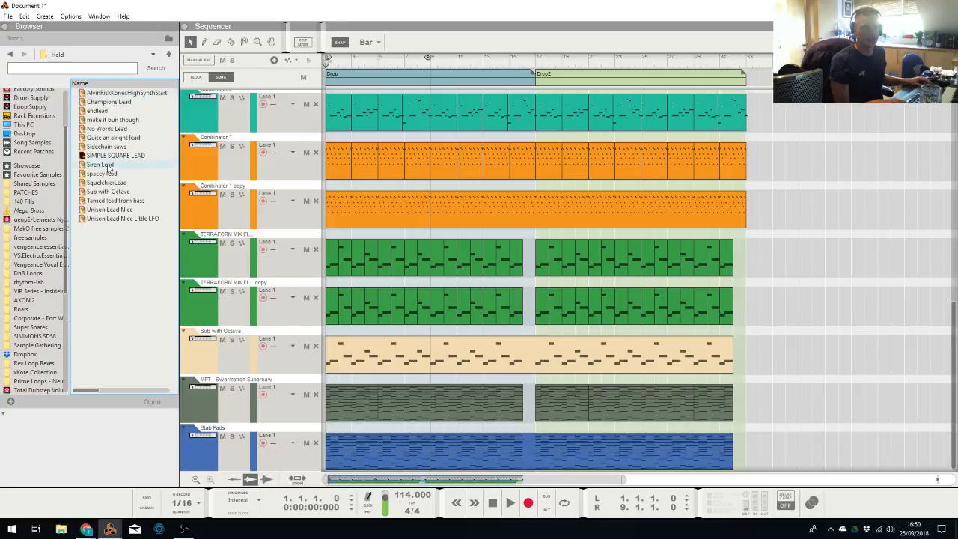
double_click(126, 212)
Move the Unison Lead Nice track to the end of the track list, below Stab Pads
key("alt+Tab")
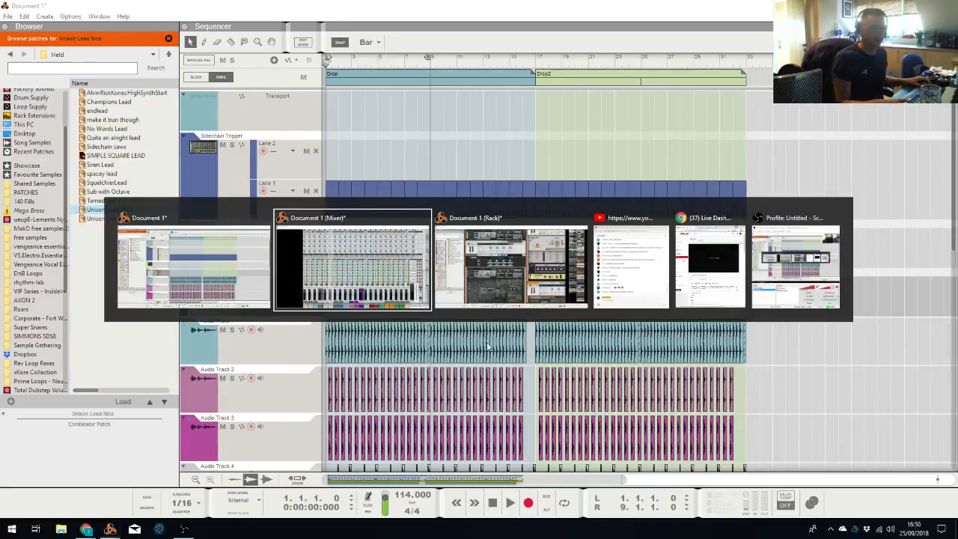
left_click(179, 274)
scroll(211, 307, "down", 3)
left_click_drag(185, 308, 238, 468)
scroll(211, 307, "down", 6)
In the rack, lower the Unison Lead Nice channel level and add a Synapse DR-1 Deep Reverb to its insert effects
key("alt+Tab")
key("alt+Tab")
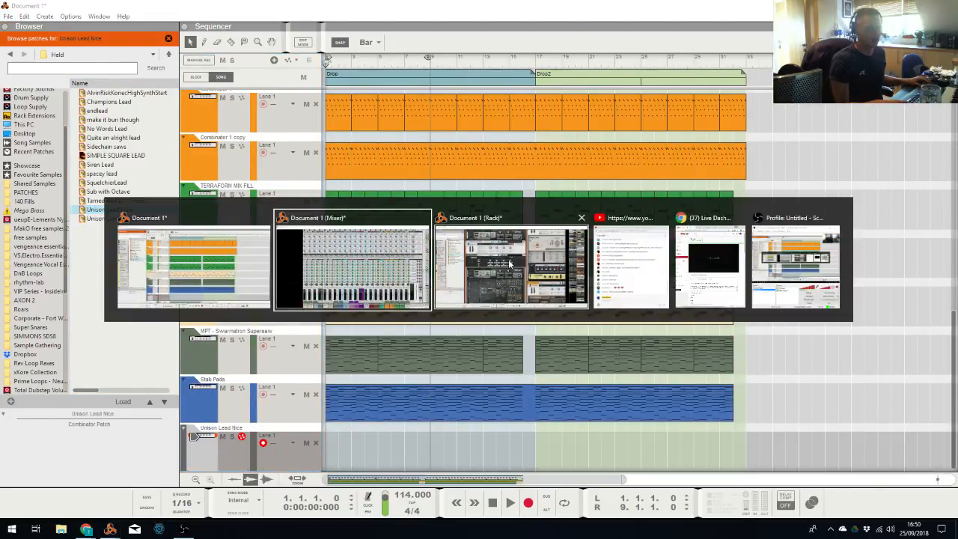
left_click(367, 116)
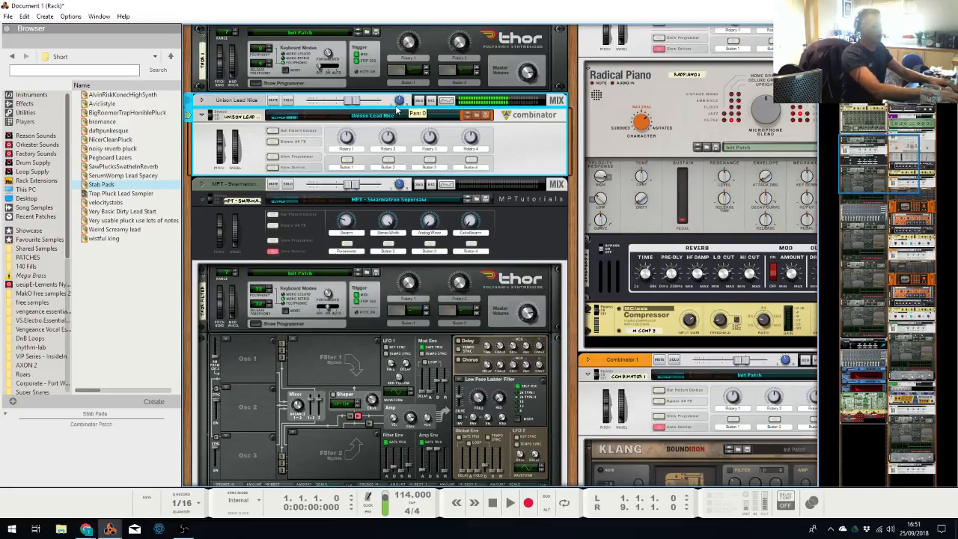
left_click_drag(351, 101, 332, 100)
left_click(201, 99)
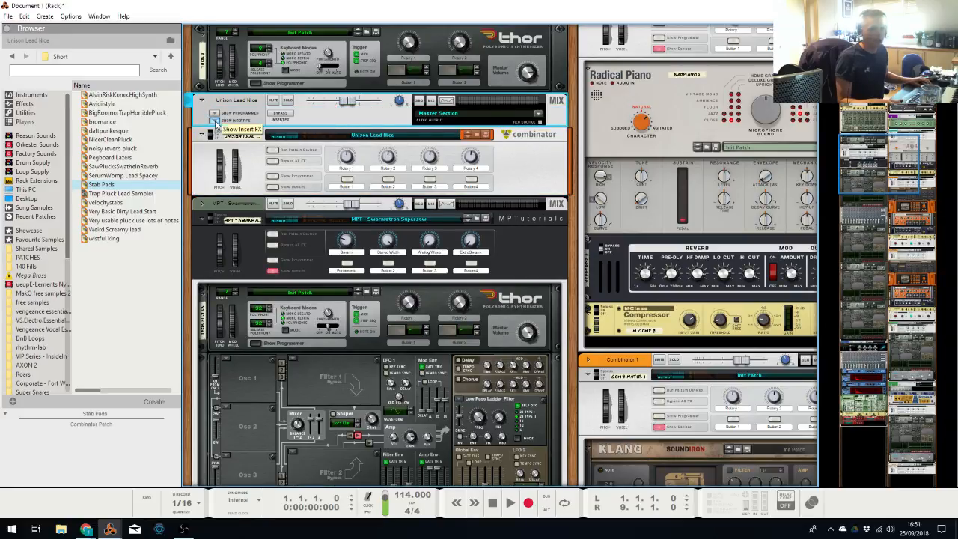
right_click(240, 137)
mouse_move(299, 258)
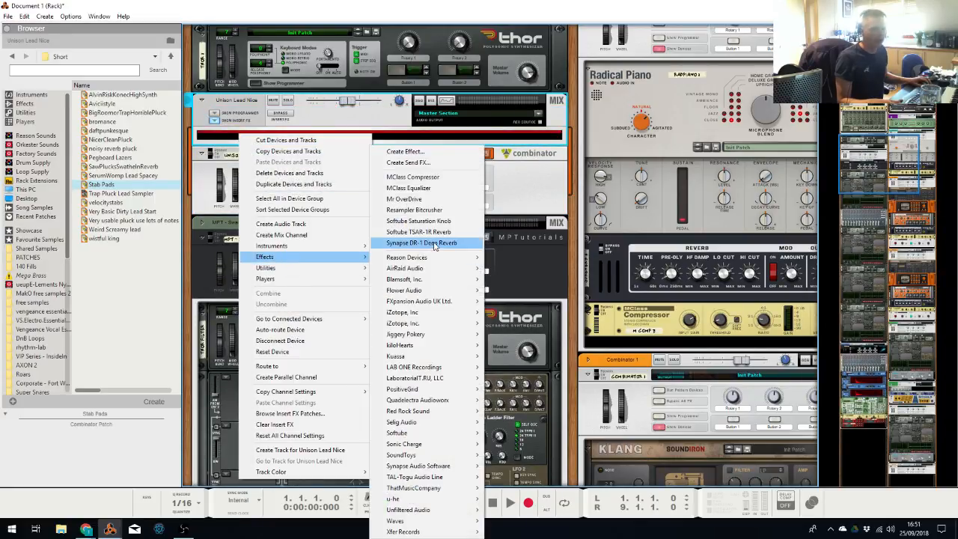
left_click(449, 186)
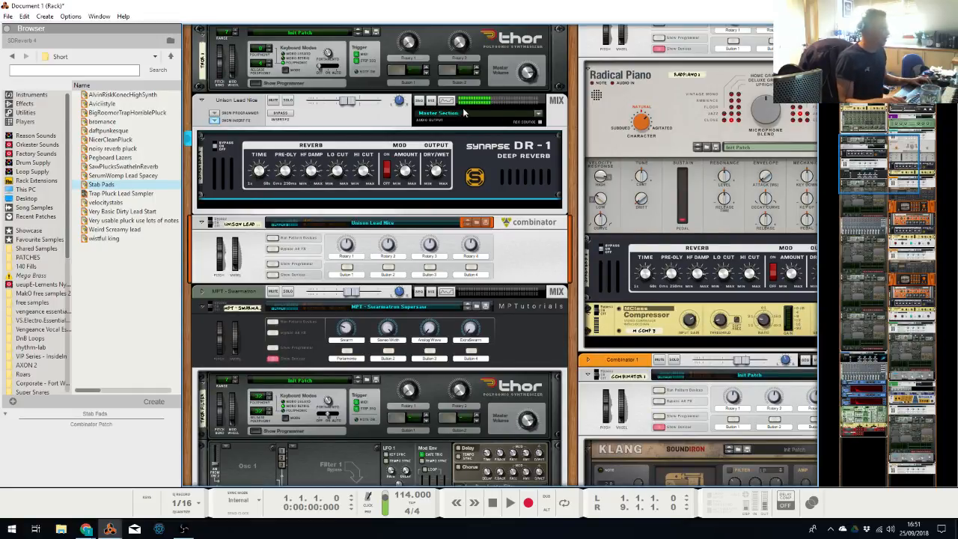
Lower the Unison Lead Nice level slightly further and add an MClass Compressor after the DR-1 reverb
left_click(341, 105)
right_click(510, 173)
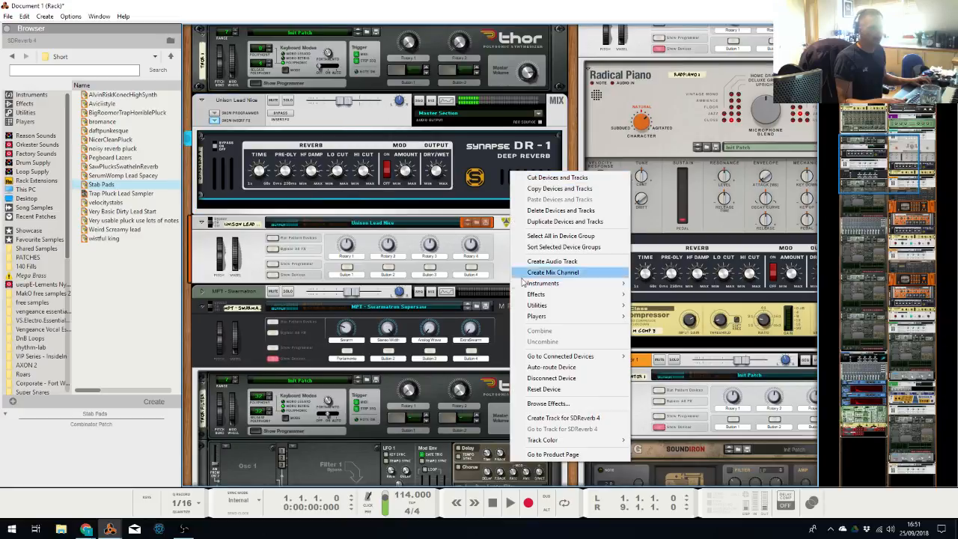
mouse_move(535, 294)
mouse_move(684, 257)
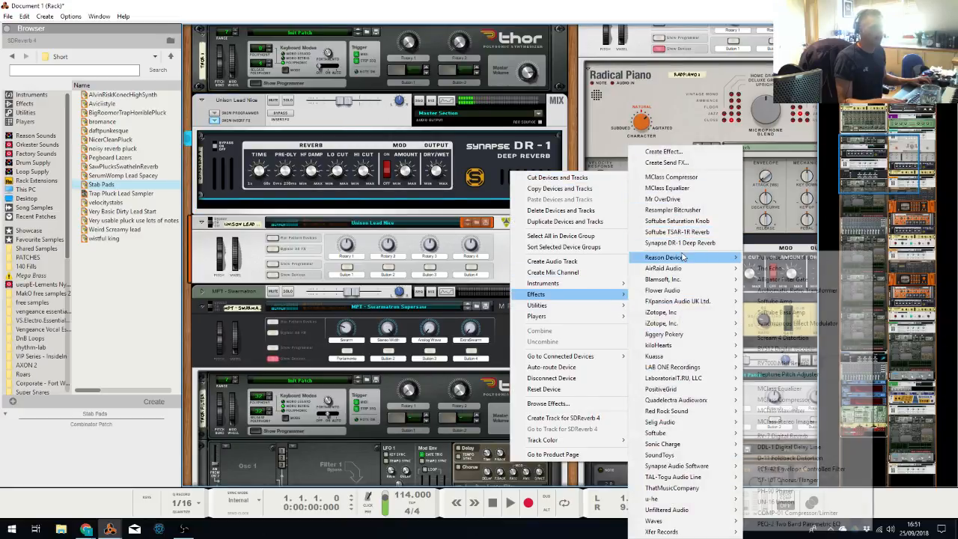
left_click(793, 399)
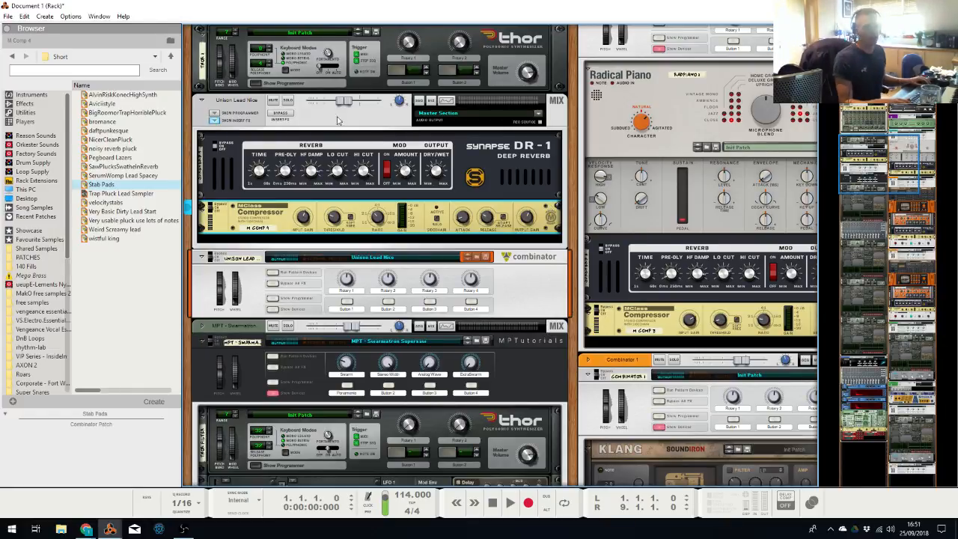
In the Unison Lead Nice Spectrum EQ, set the high-pass filter to about 465.4 Hz and gently cut the high mids around 1.3 kHz
left_click(501, 164)
key("F2")
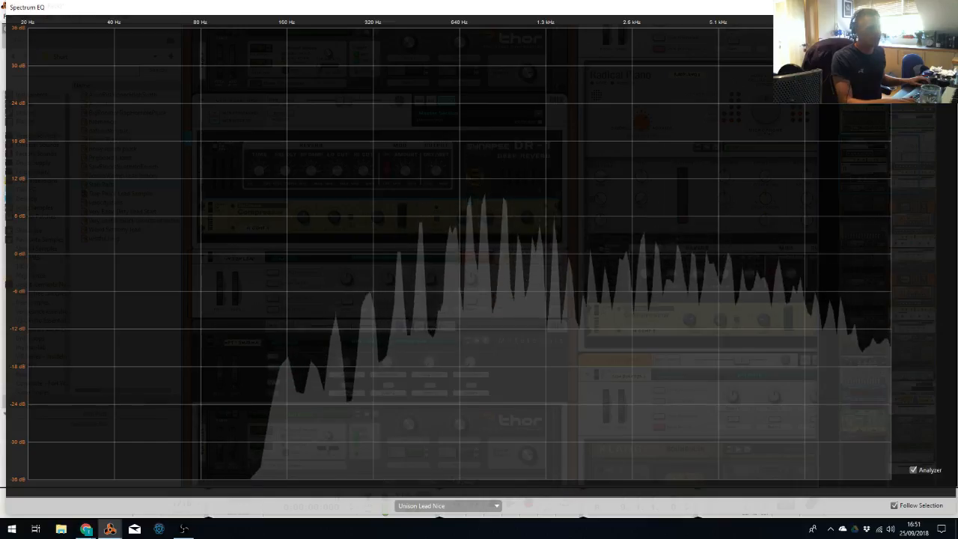
left_click_drag(305, 254, 420, 253)
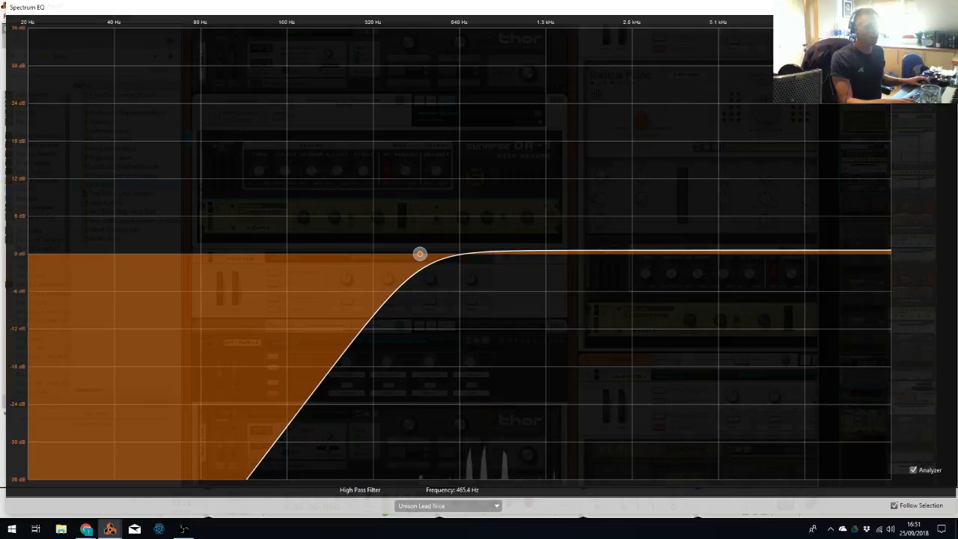
left_click_drag(603, 254, 549, 267)
key("F2")
left_click_drag(897, 147, 911, 151)
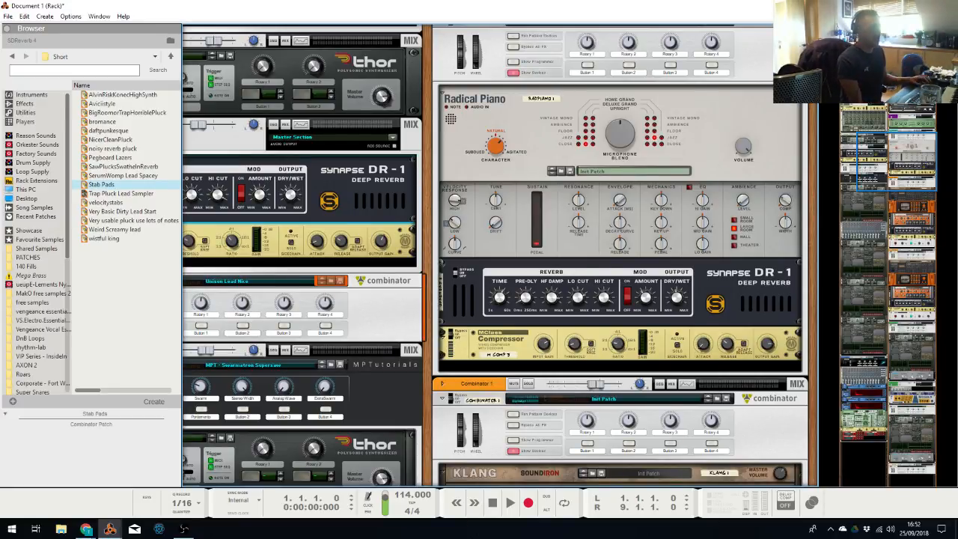
key("alt+Tab")
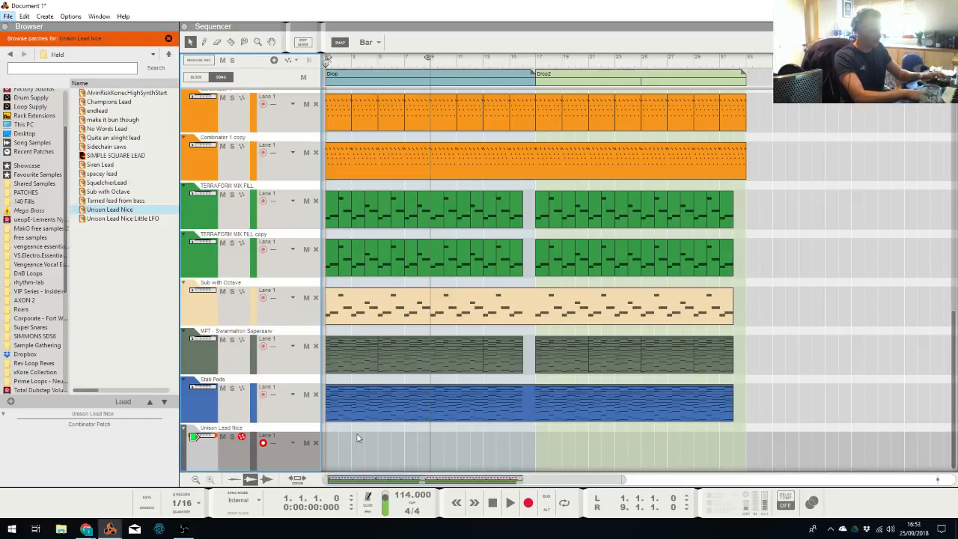
key("alt+Tab")
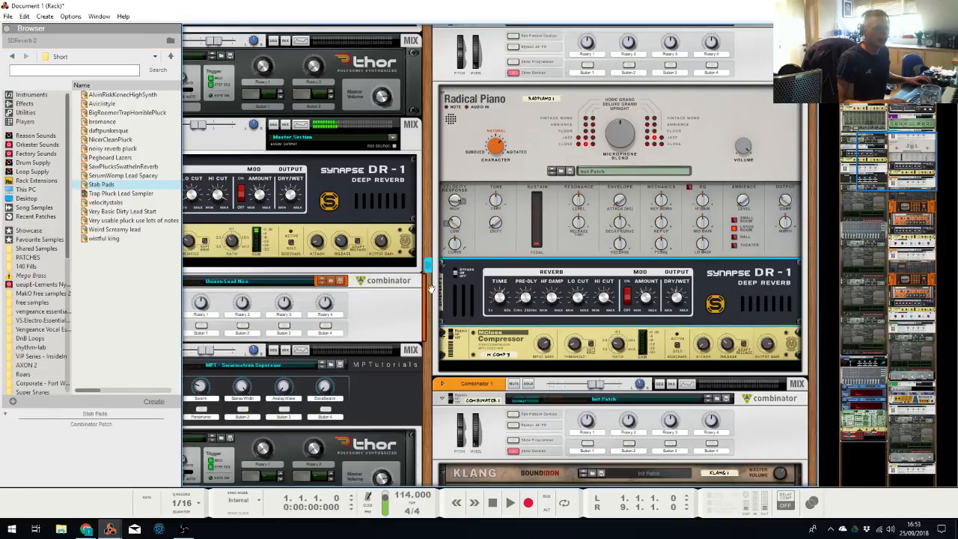
left_click_drag(901, 157, 882, 168)
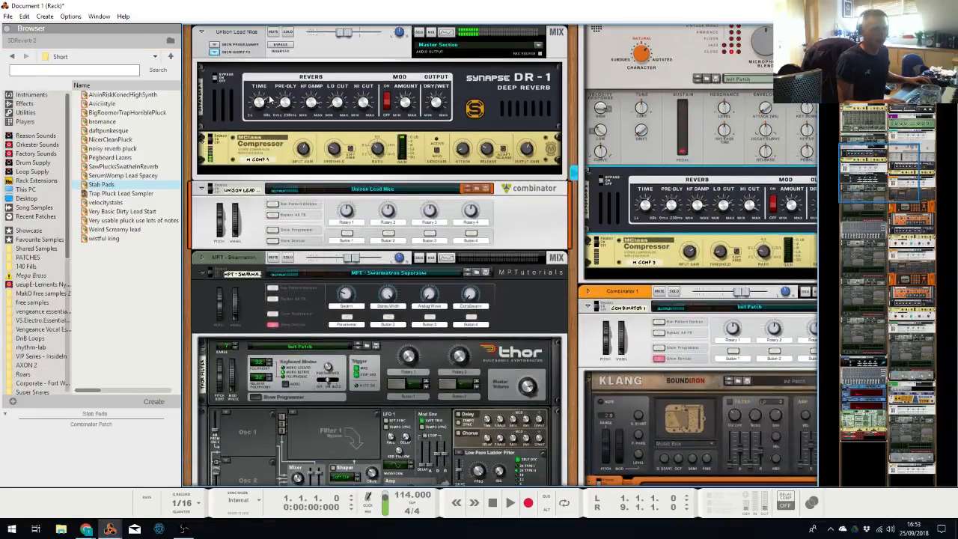
left_click(268, 122)
scroll(282, 131, "up", 2)
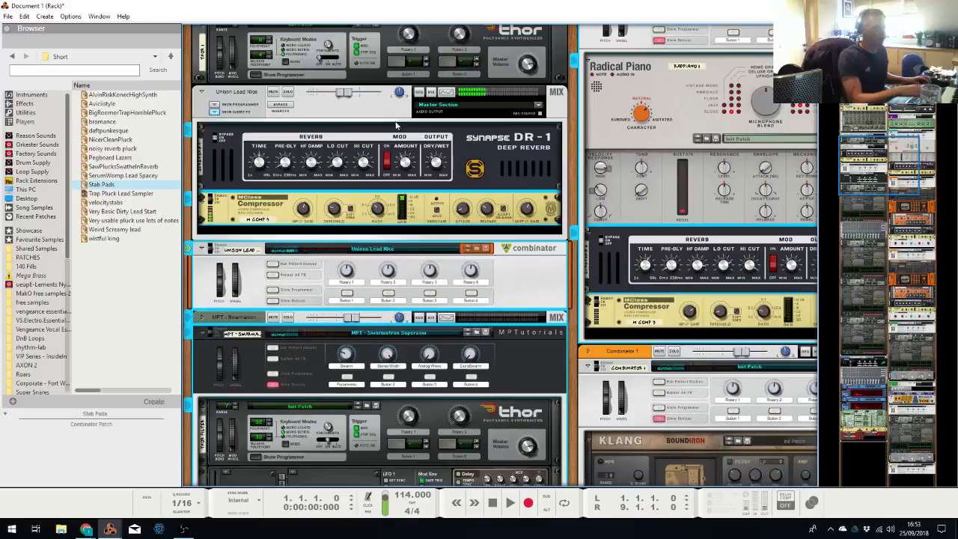
Insert a Softube Saturation Knob ahead of the DR-1 reverb in the Unison Lead Nice insert effects
left_click(490, 183)
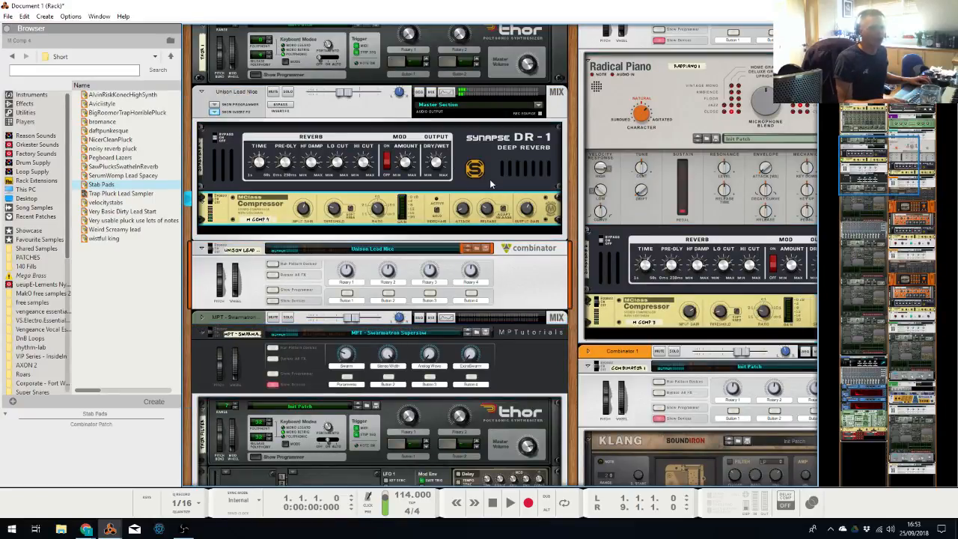
right_click(233, 172)
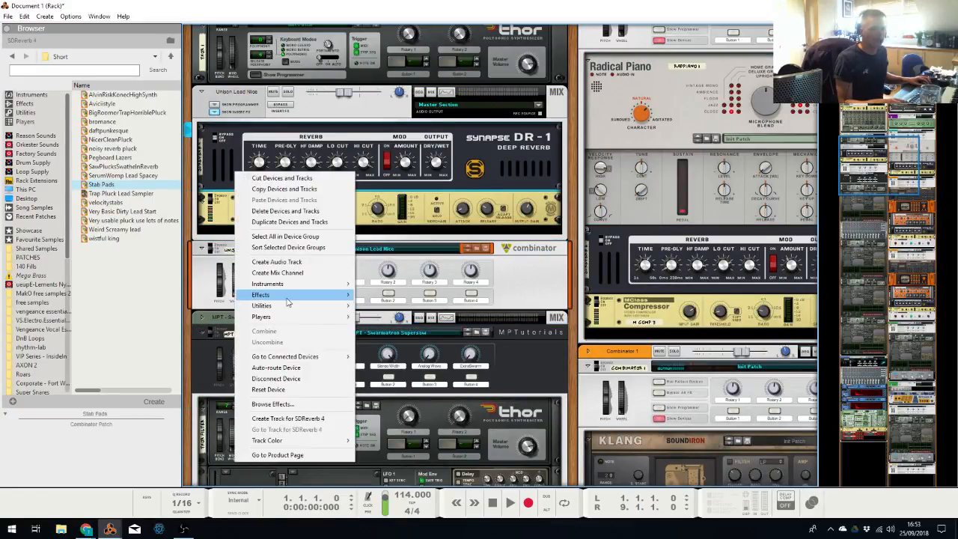
mouse_move(299, 294)
left_click(429, 222)
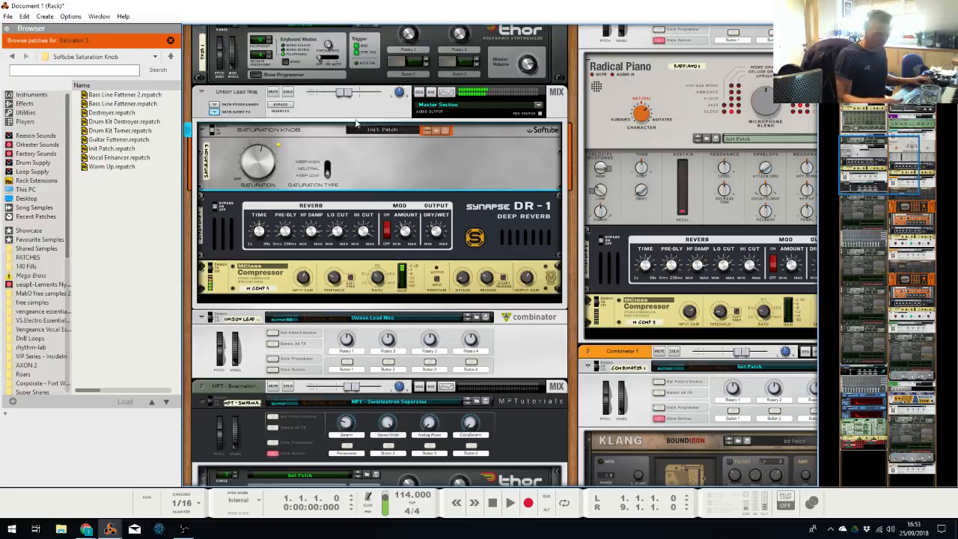
Raise the Unison Lead Nice level slightly and turn on its FX sends 1 and 3 in the mixer
key("alt+Tab")
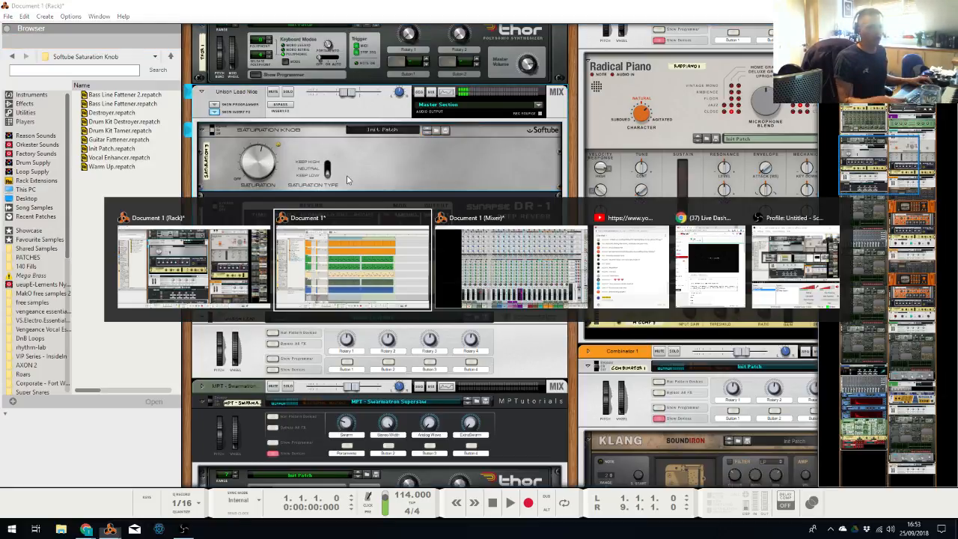
key("alt+Tab")
left_click(338, 509)
scroll(340, 262, "up", 6)
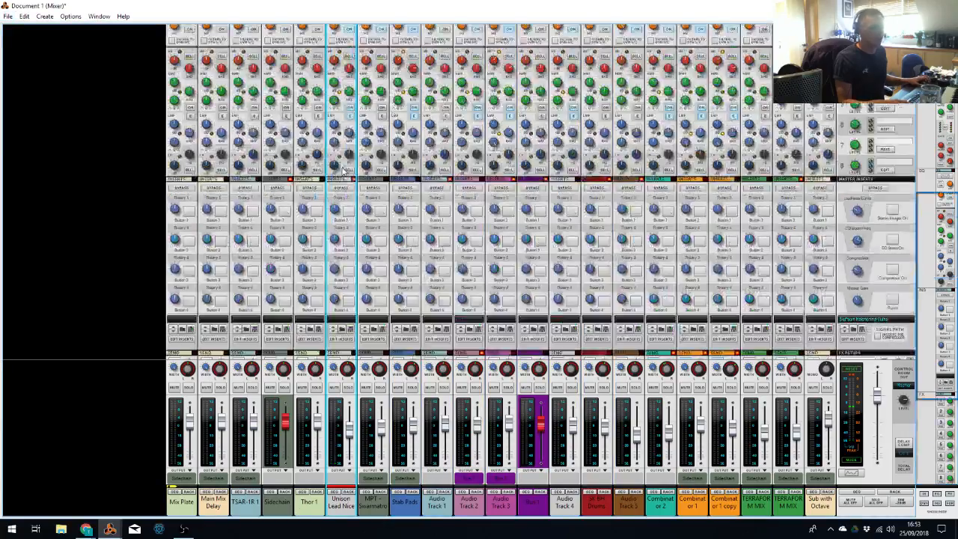
scroll(345, 115, "down", 3)
scroll(345, 116, "down", 3)
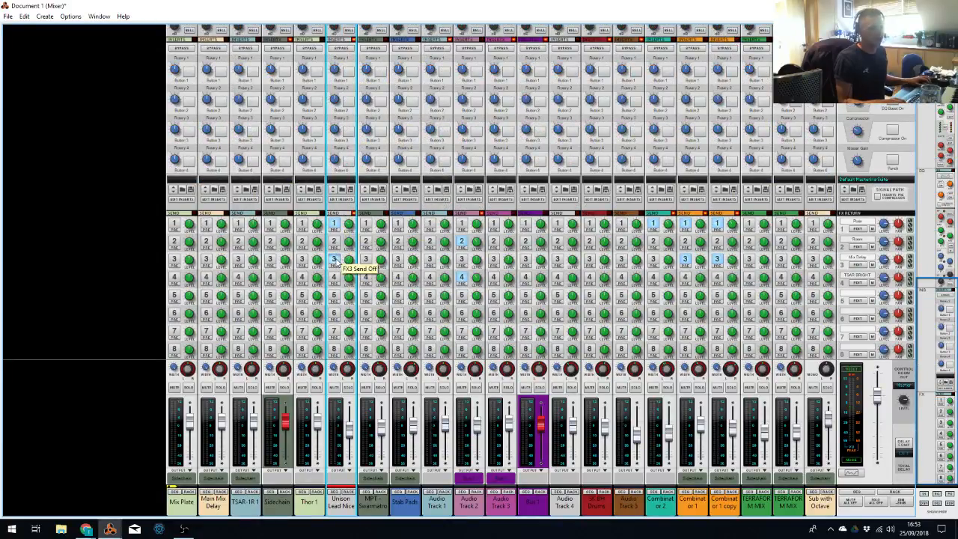
Create a four-bar clip at bar 1 on the Unison Lead Nice sequencer track and draw an eighth-length A#4 note at its start
key("alt+Tab")
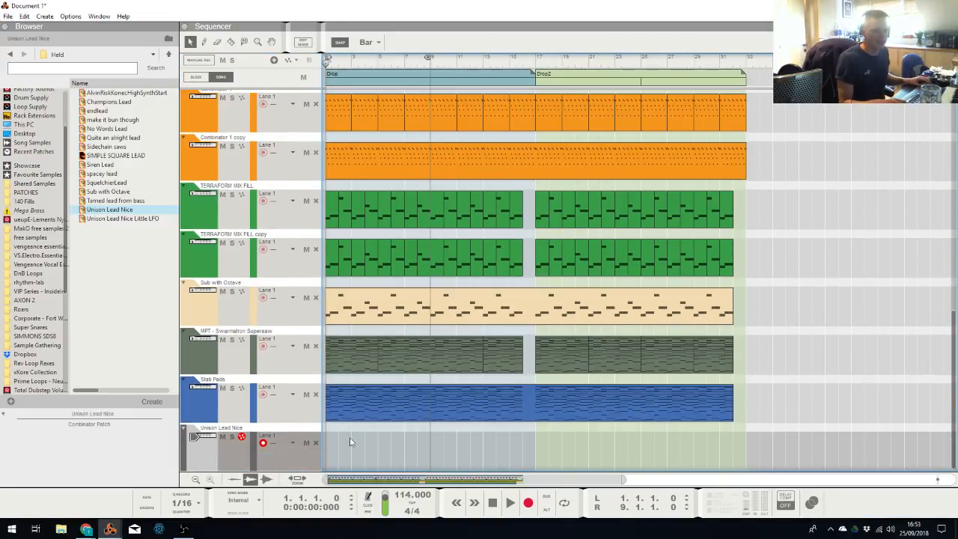
left_click_drag(332, 449, 374, 451)
double_click(369, 451)
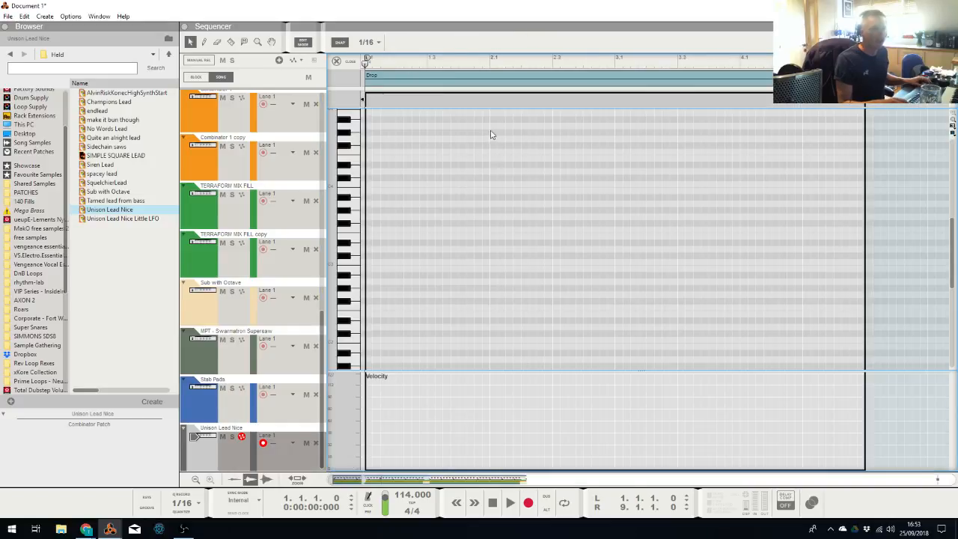
key("h")
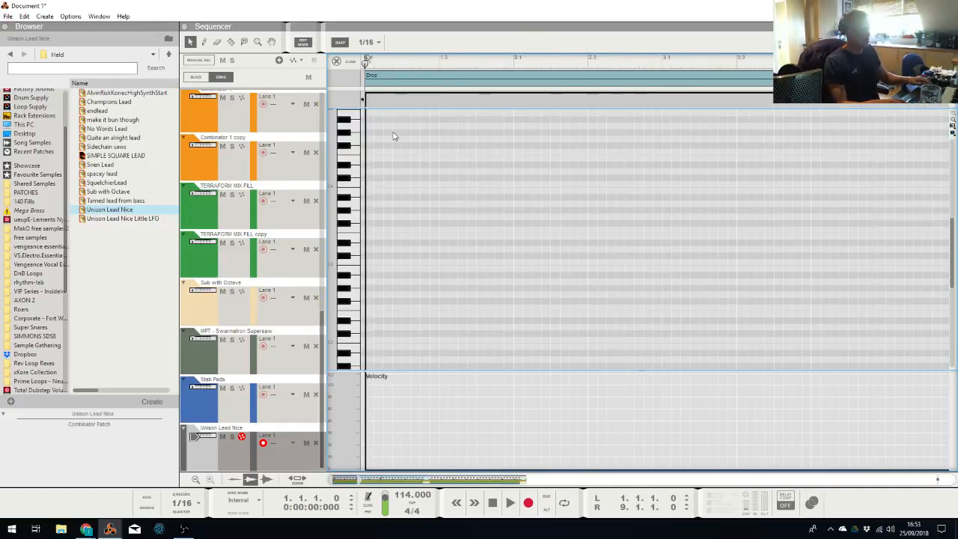
scroll(398, 146, "up", 1)
mouse_move(368, 198)
left_mouse_down()
mouse_move(451, 190)
mouse_move(382, 196)
left_mouse_up()
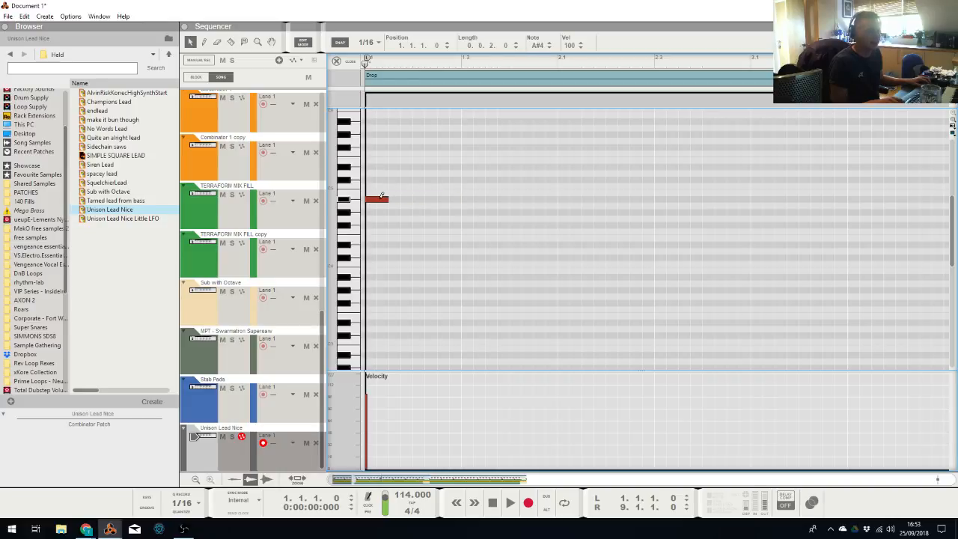
With snap at 1/8, add an F4 note on the following eighth and repeat the two-note pair to fill two bars
left_click(366, 41)
left_click(378, 86)
left_click_drag(383, 199, 406, 232)
left_click_drag(479, 167, 367, 299)
key("ctrl+d")
key("ctrl+d")
key("ctrl+d")
key("ctrl+d")
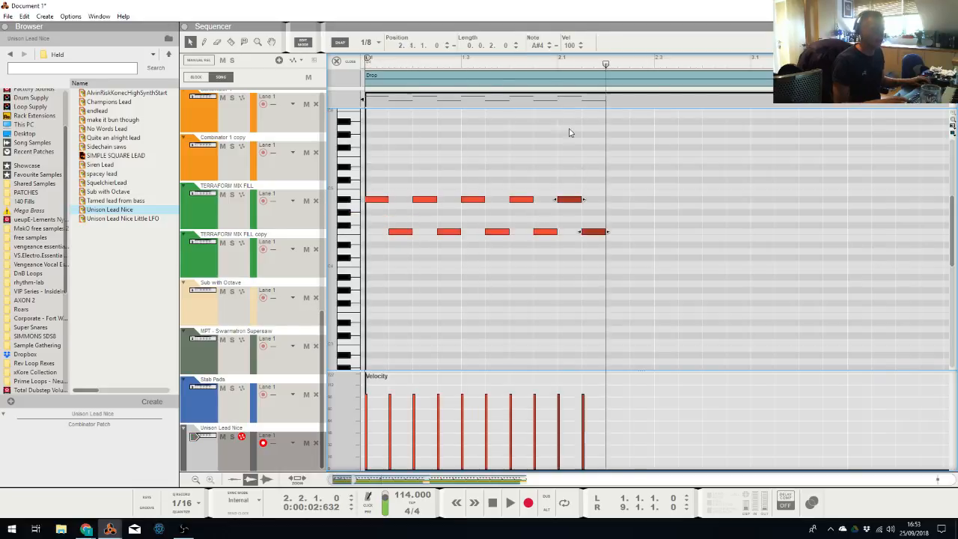
key("ctrl+d")
key("ctrl+d")
key("ctrl+d")
Solo the lead and reshape bar 2's upper notes, setting the first two to D5 and the last two to G4
left_click(231, 436)
key("space")
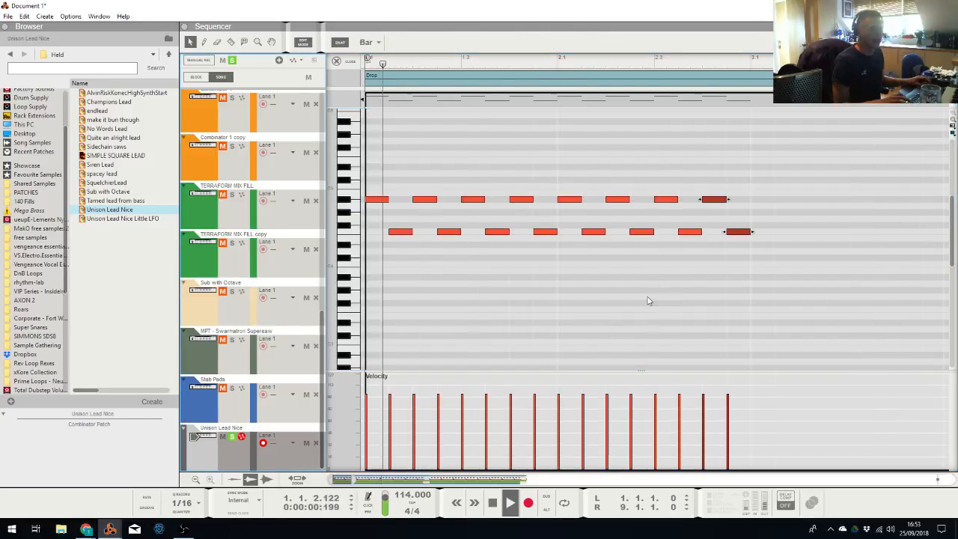
left_click(586, 199)
key("space")
left_click_drag(557, 183, 724, 178)
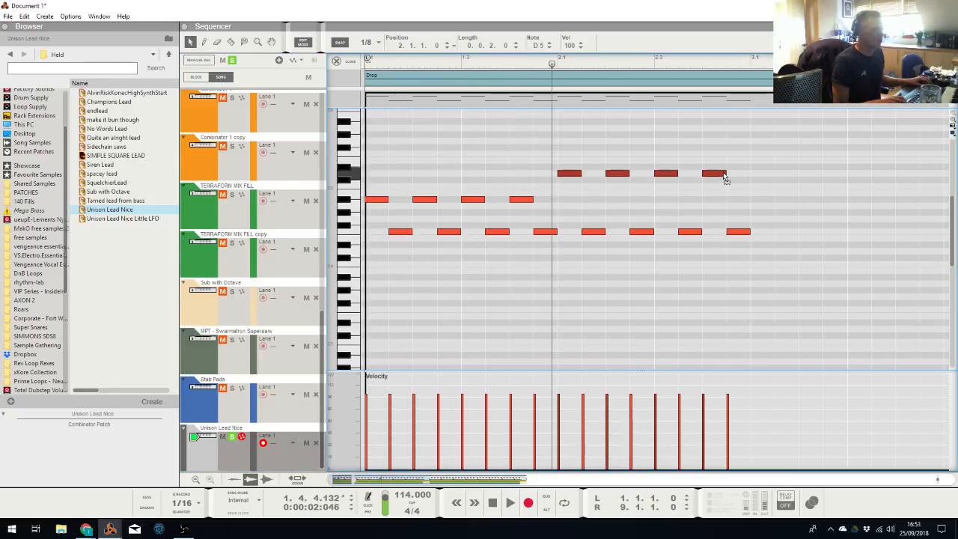
left_click_drag(651, 151, 759, 180)
left_click_drag(667, 173, 675, 215)
key("space")
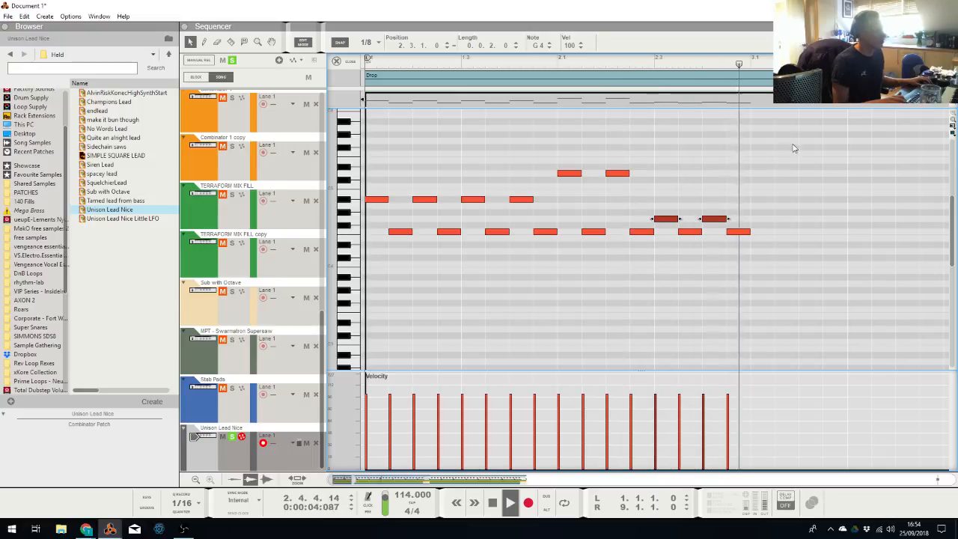
Copy the two-bar lead pattern into the second half of the four-bar clip and leave note editing
key("space")
left_click_drag(793, 145, 376, 240)
key("ctrl+c")
key("ctrl+v")
left_click(341, 61)
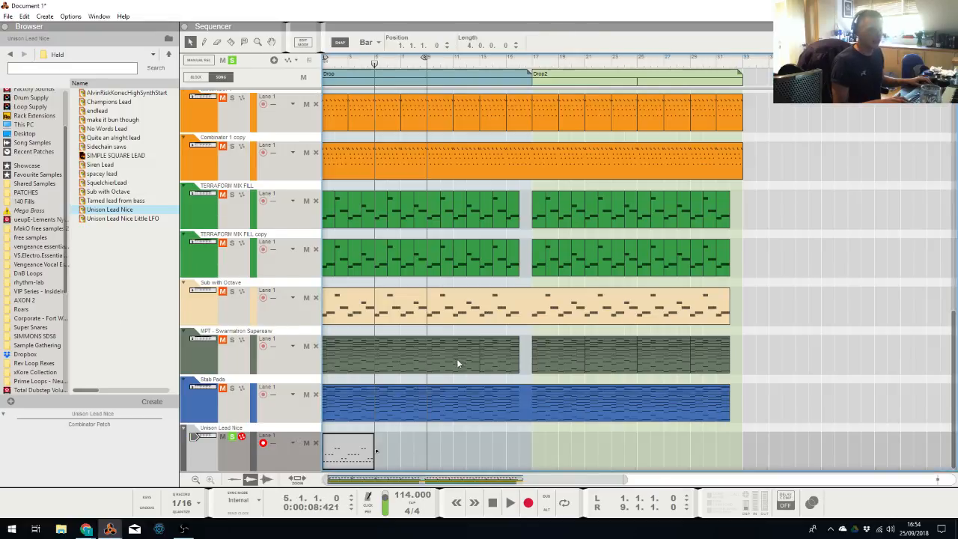
Repeat the four-bar Unison Lead Nice clip three more times to fill the Drop section up to bar 17
key("ctrl+v")
key("ctrl+v")
key("ctrl+v")
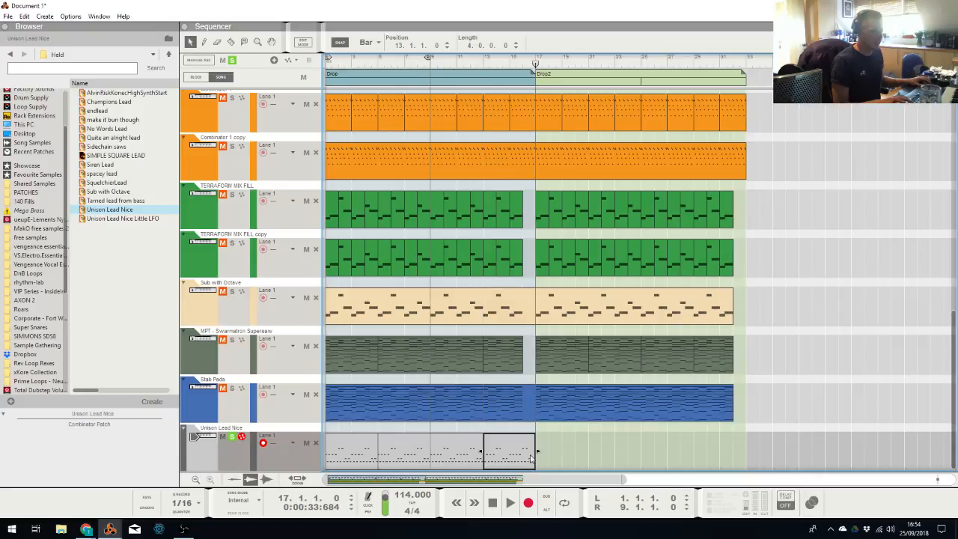
Shorten the last lead clip to end at bar 16 and copy all four clips into Drop2 from bar 17
left_click_drag(538, 451, 353, 458)
key("ctrl+c")
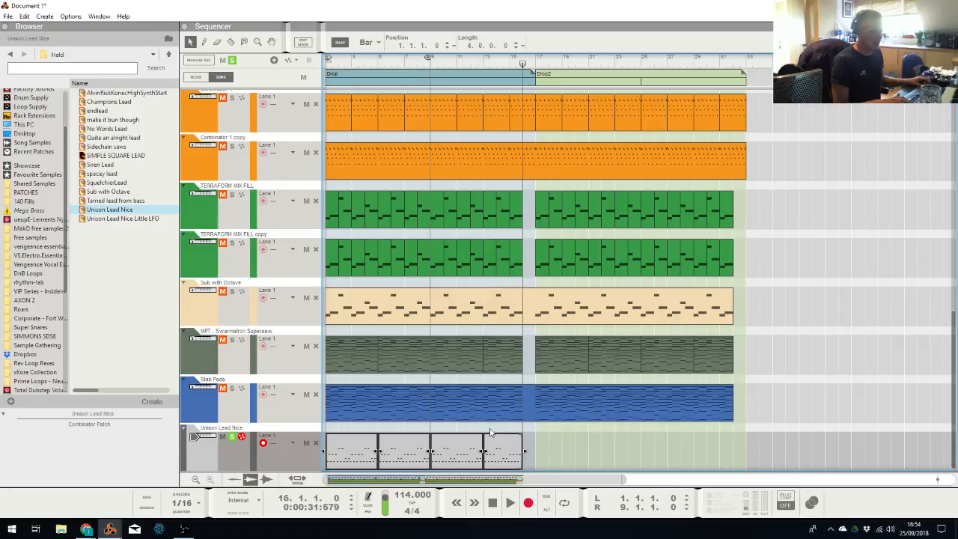
key("ctrl+v")
left_click_drag(535, 460, 547, 460)
key("Home")
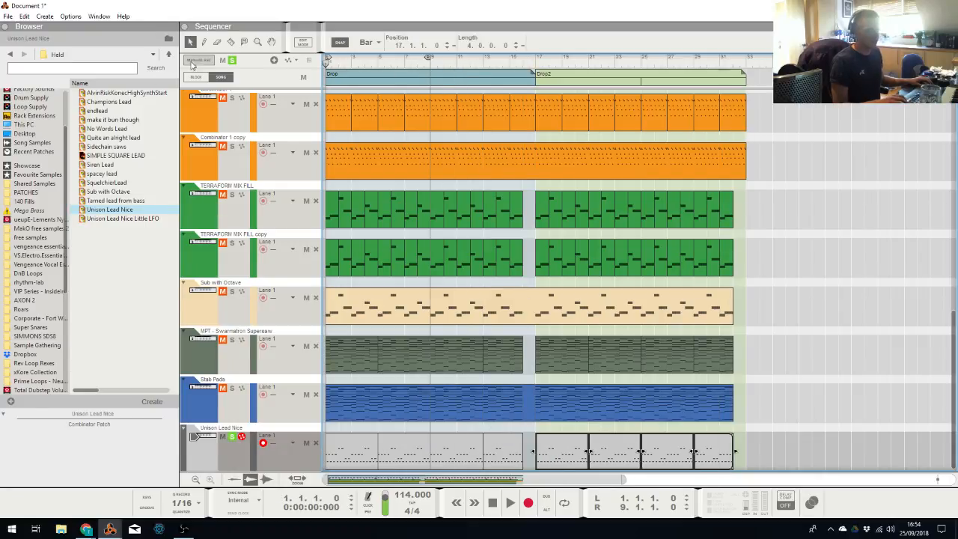
Play the full arrangement and adjust the Unison Lead Nice channel's pan in the rack
key("alt+Tab")
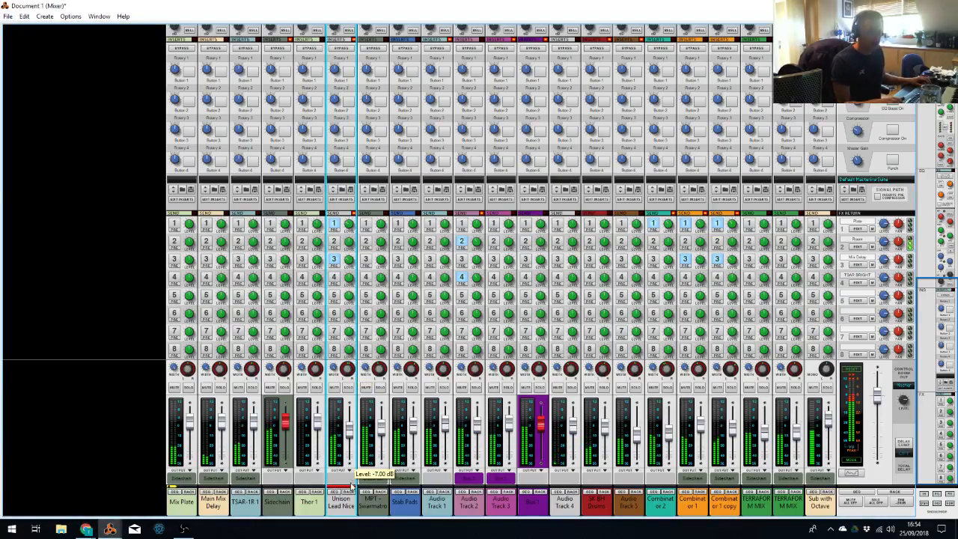
left_click(349, 492)
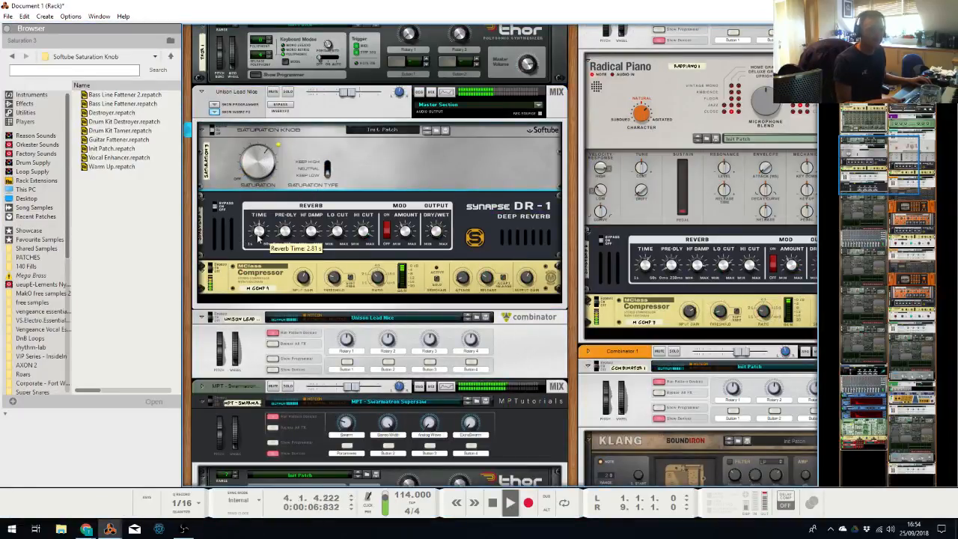
left_click(499, 219)
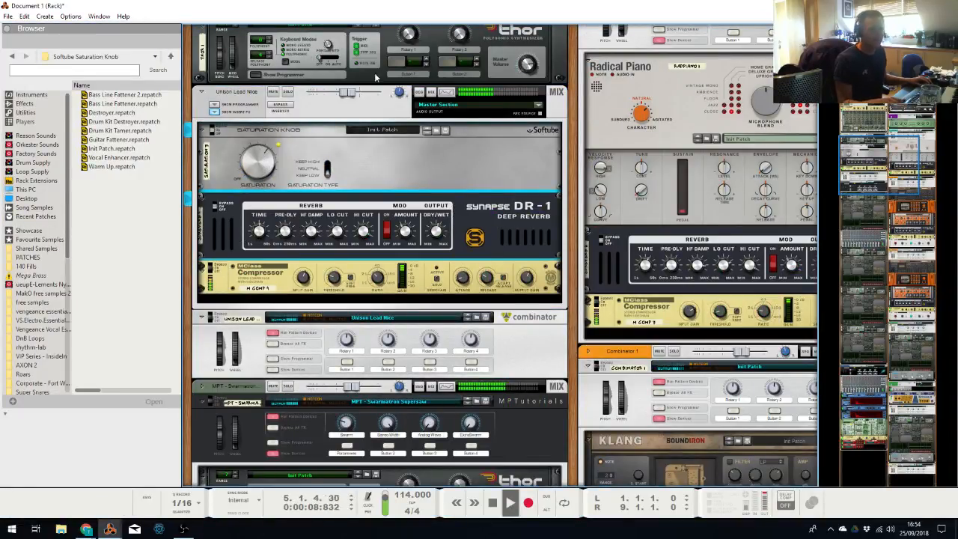
left_click(404, 101)
key("alt+Tab")
key("alt+Tab")
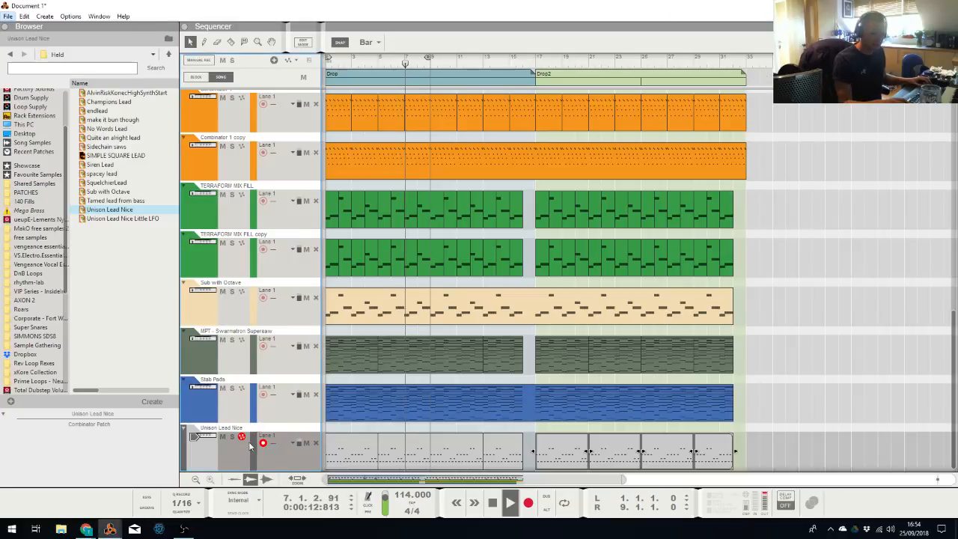
Duplicate the Unison Lead Nice track with its devices and join all clips on the duplicate into one
right_click(245, 87)
left_click(333, 159)
scroll(318, 419, "down", 1)
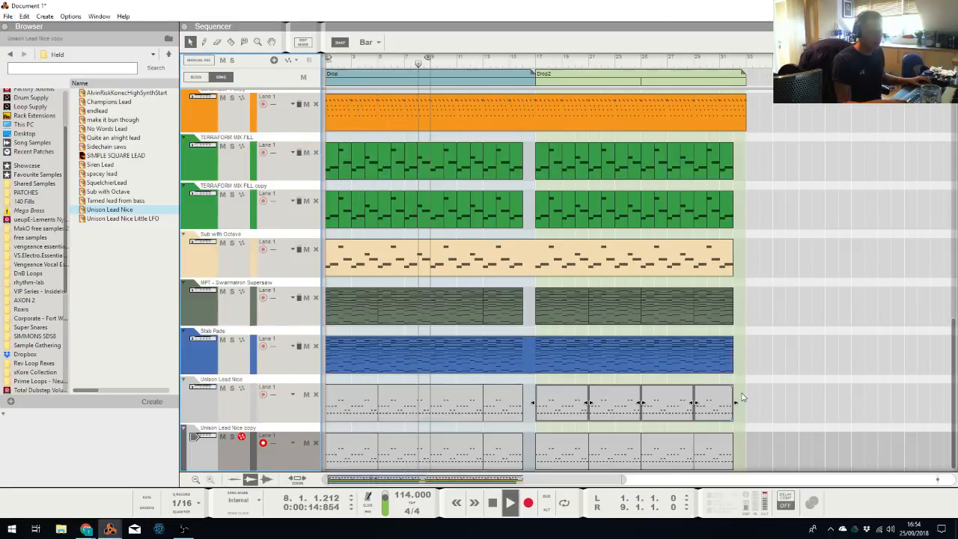
left_click_drag(318, 464, 318, 464)
key("ctrl+j")
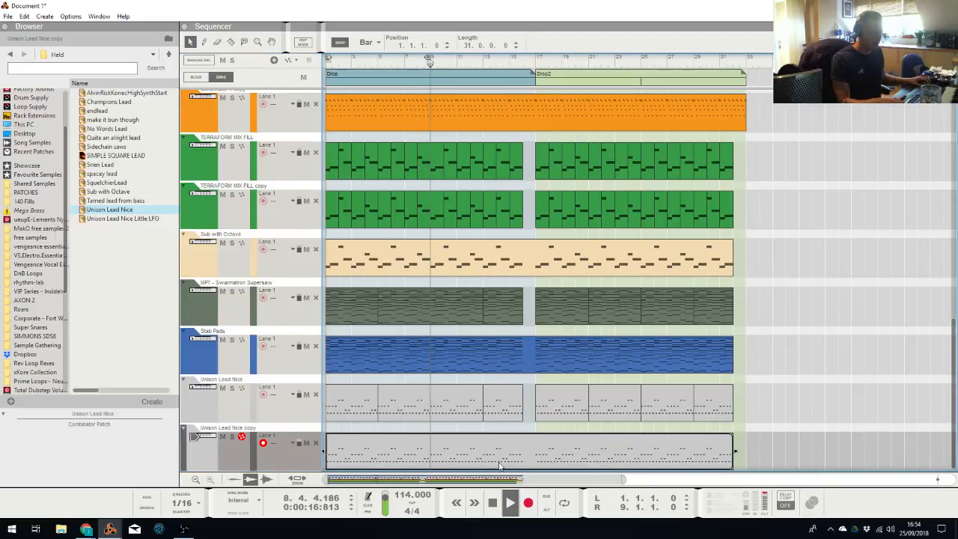
Transpose all notes in the duplicate lead's joined clip up an octave, setting the first note to A#5
key("Return")
key("ctrl+a")
double_click(539, 46)
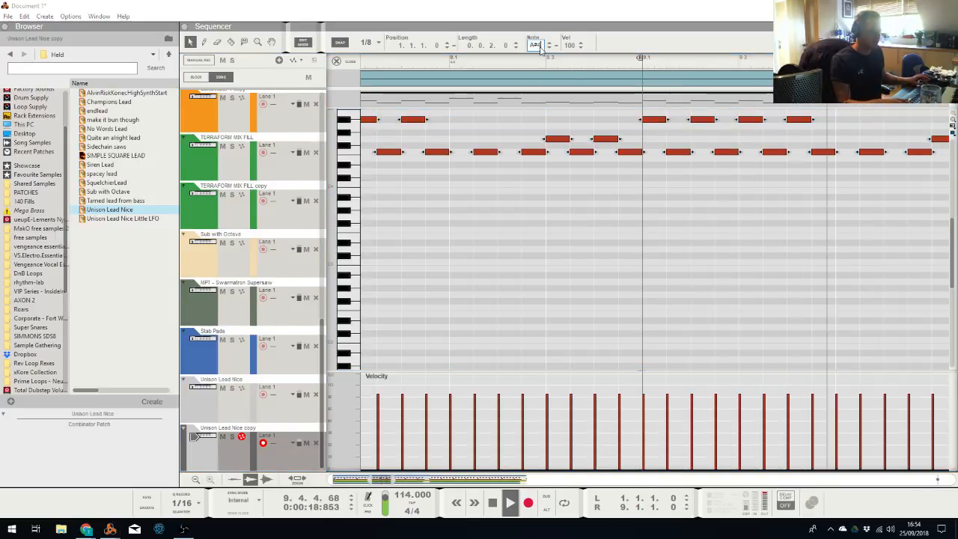
type("A#5")
key("Return")
In the rack, pan the duplicate Unison Lead Nice channel to -47 and lower its level slightly
key("alt+Tab")
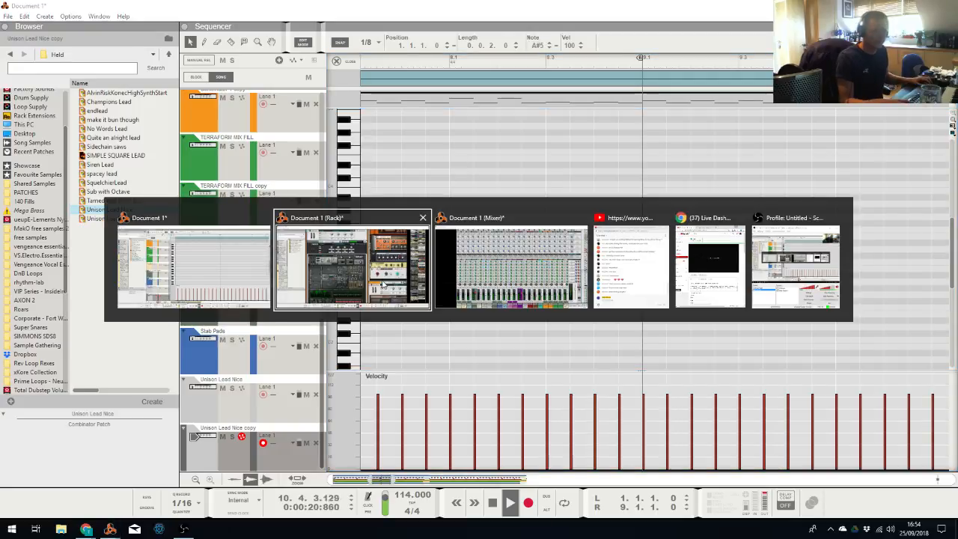
scroll(510, 128, "up", 8)
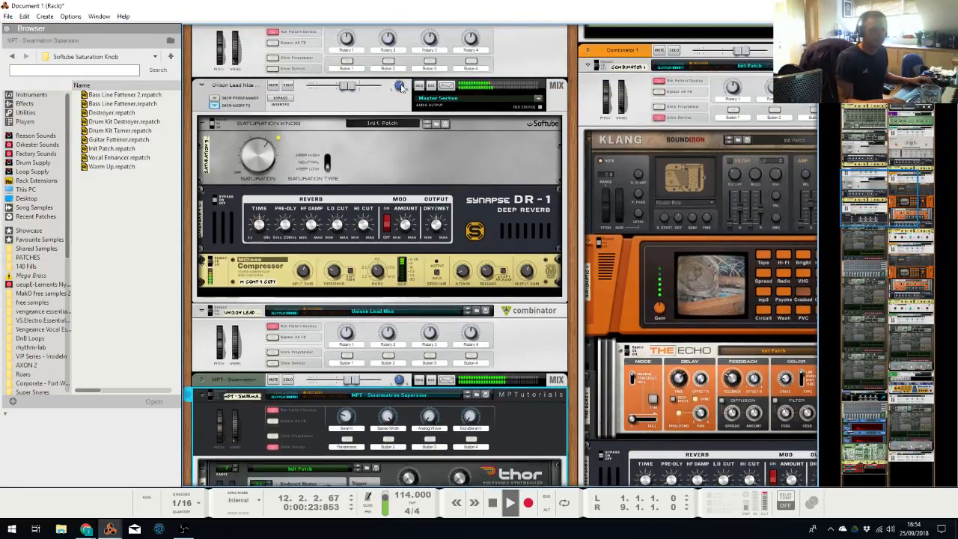
left_click(400, 88)
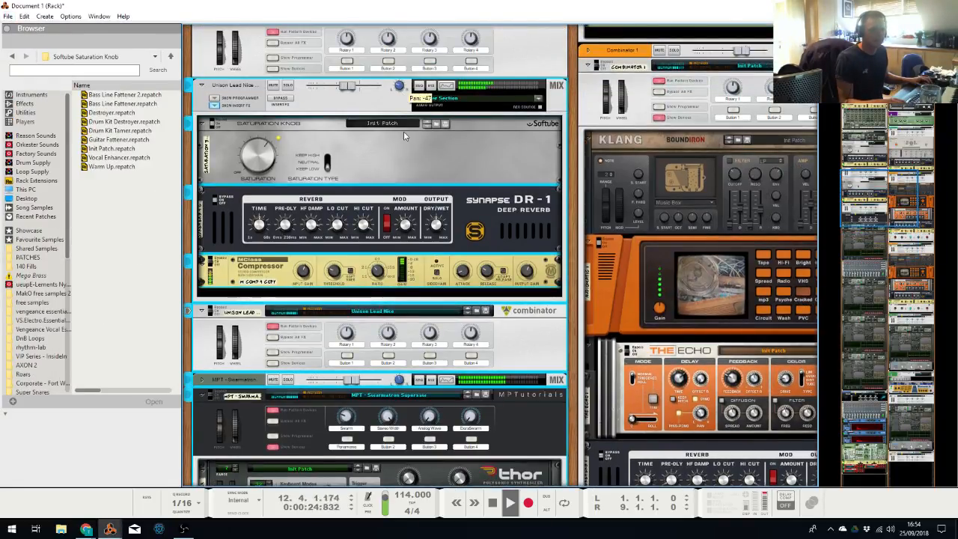
key("ctrl+d")
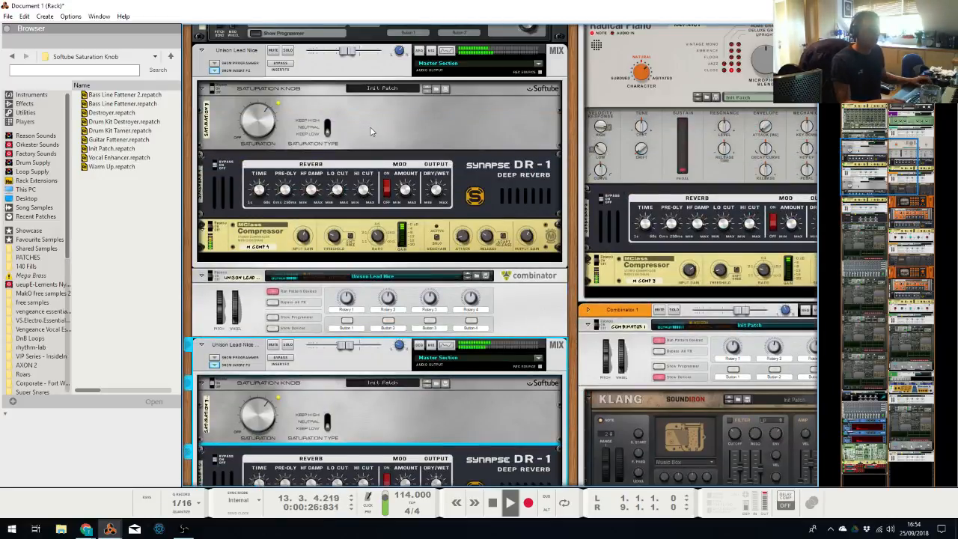
Route the outputs of both Unison Lead Nice channels to the Sidechain bus in the mixer
key("alt+Tab")
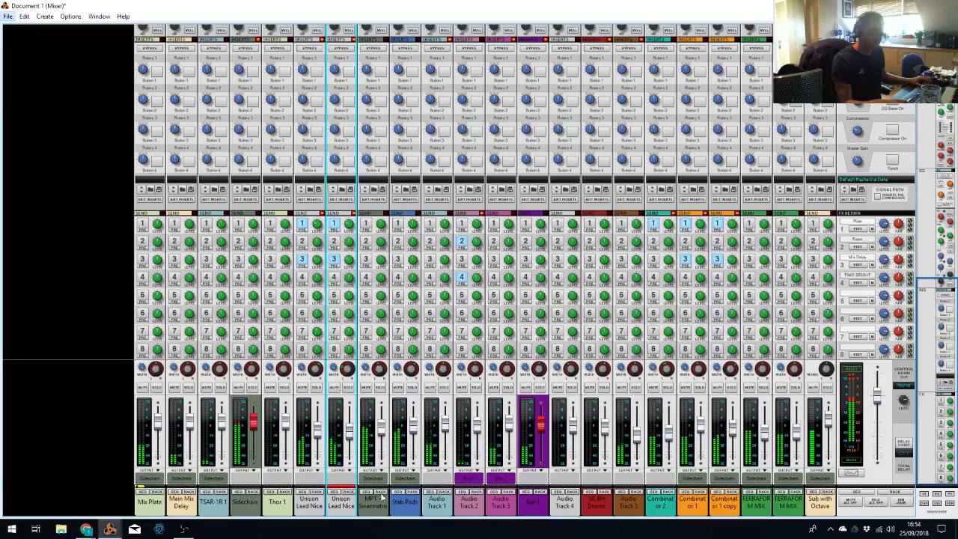
right_click(339, 483)
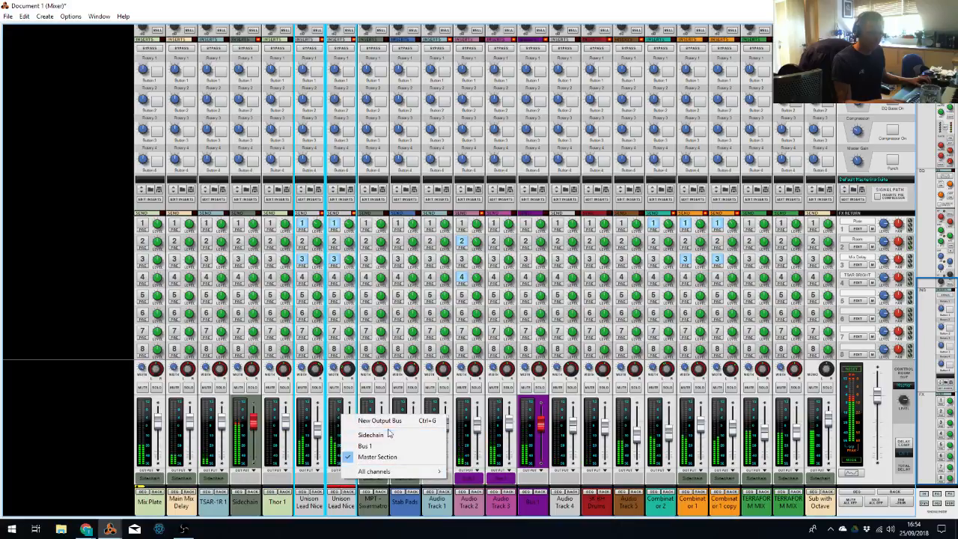
key("alt+Tab")
Leave note editing on the duplicate lead and return playback to the song start, dismissing the Save Song dialog
left_click(533, 267)
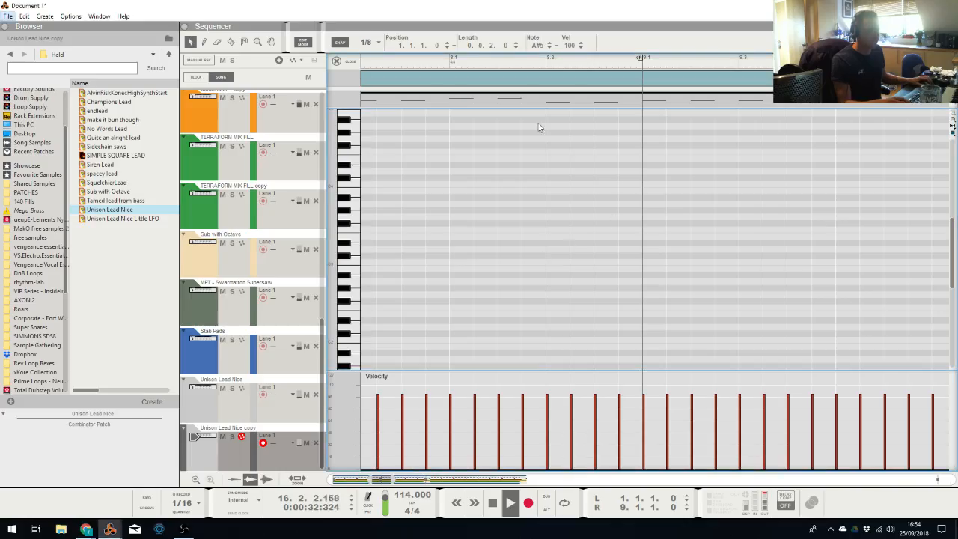
left_click(336, 62)
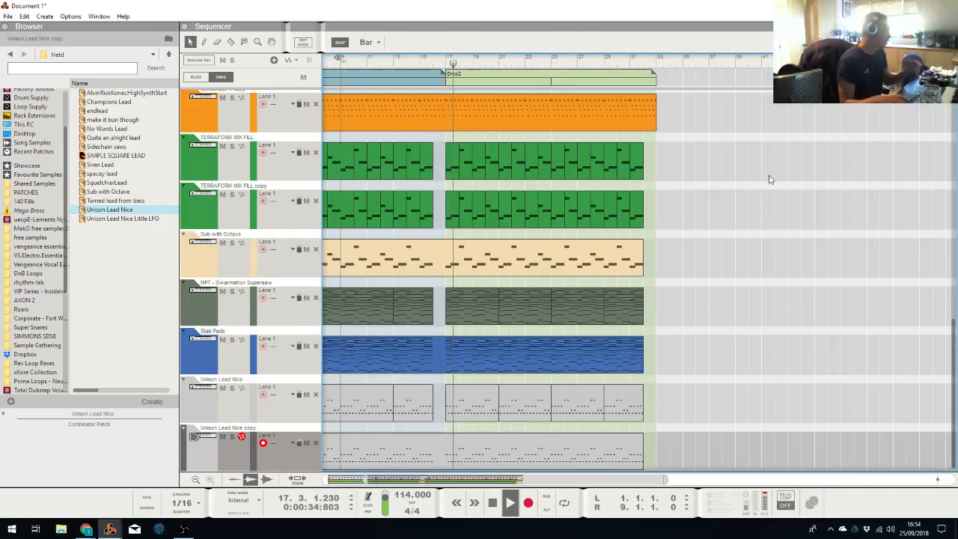
key("space")
key("ctrl+s")
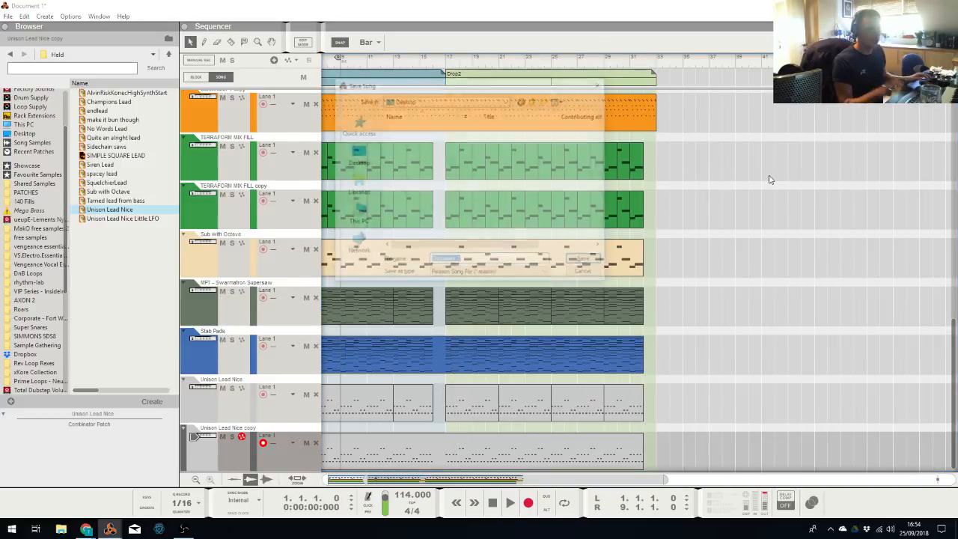
left_click(581, 275)
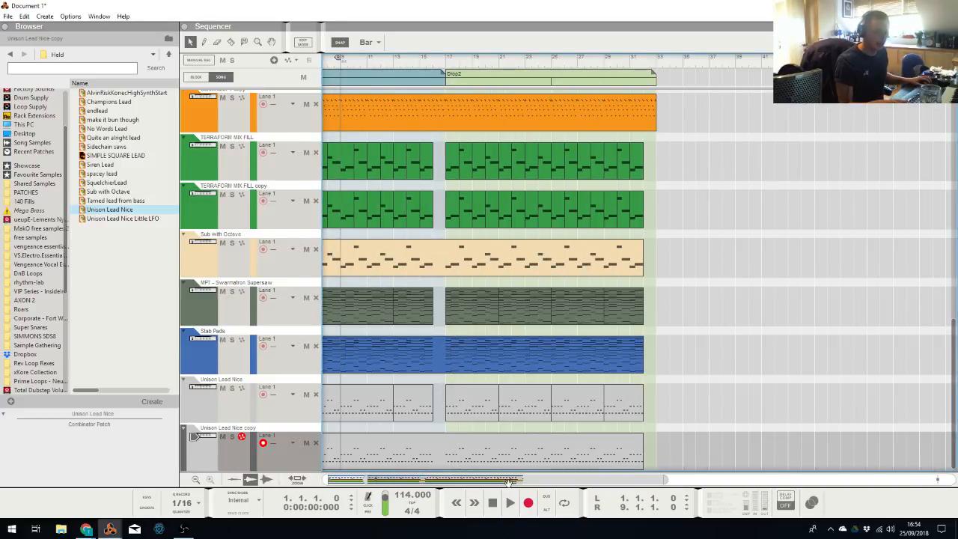
Look over the arranged tracks in the sequencer and their channels in the mixer
scroll(378, 357, "up", 2)
scroll(509, 253, "up", 3)
scroll(507, 253, "up", 4)
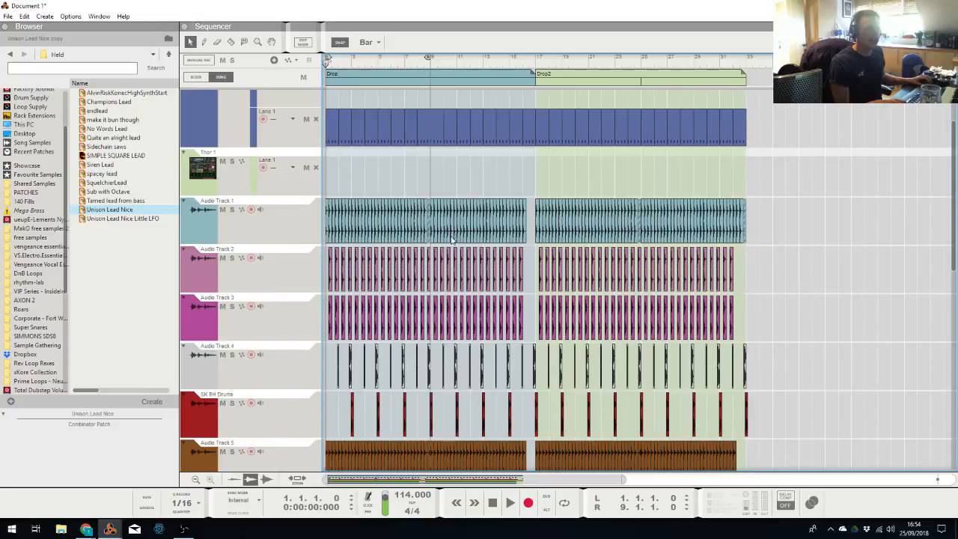
scroll(363, 253, "down", 2)
key("alt+Tab")
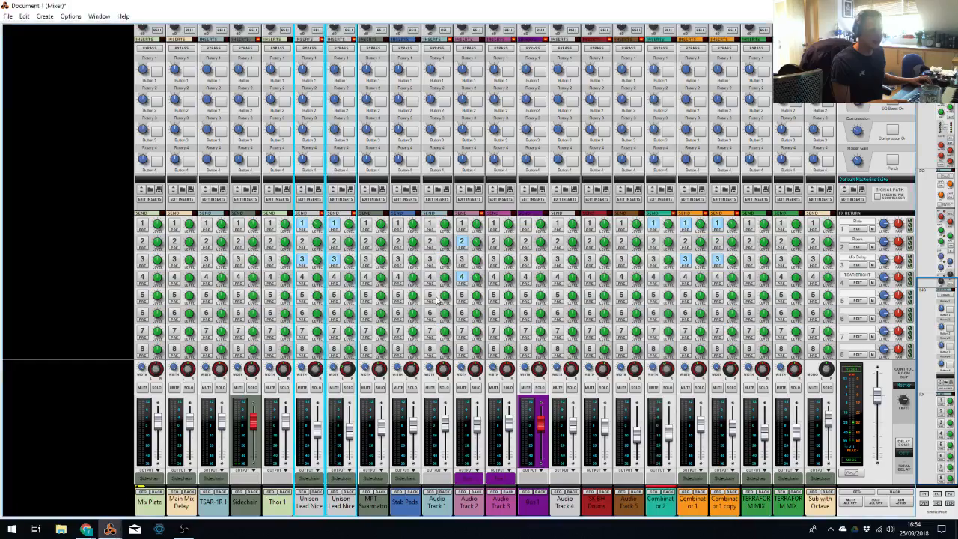
key("alt+Tab")
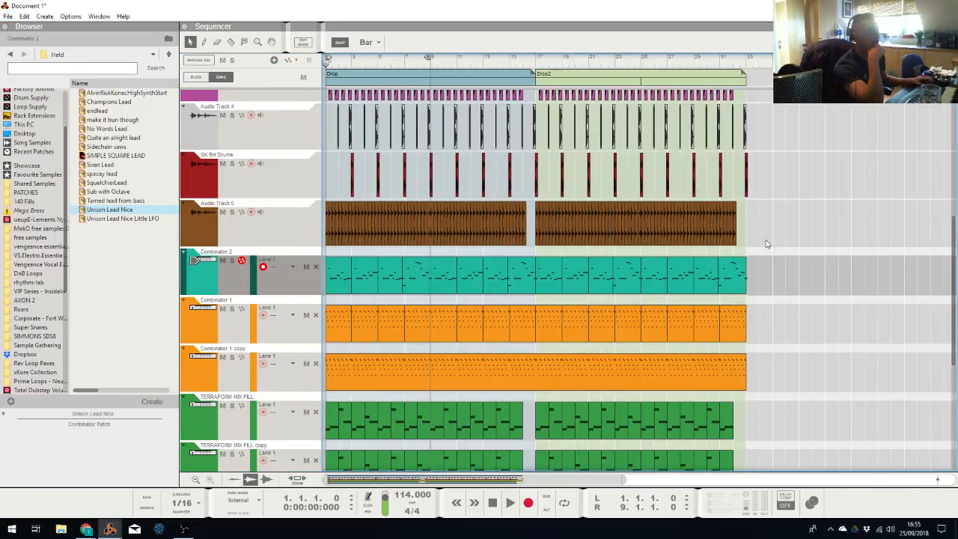
scroll(490, 198, "up", 1)
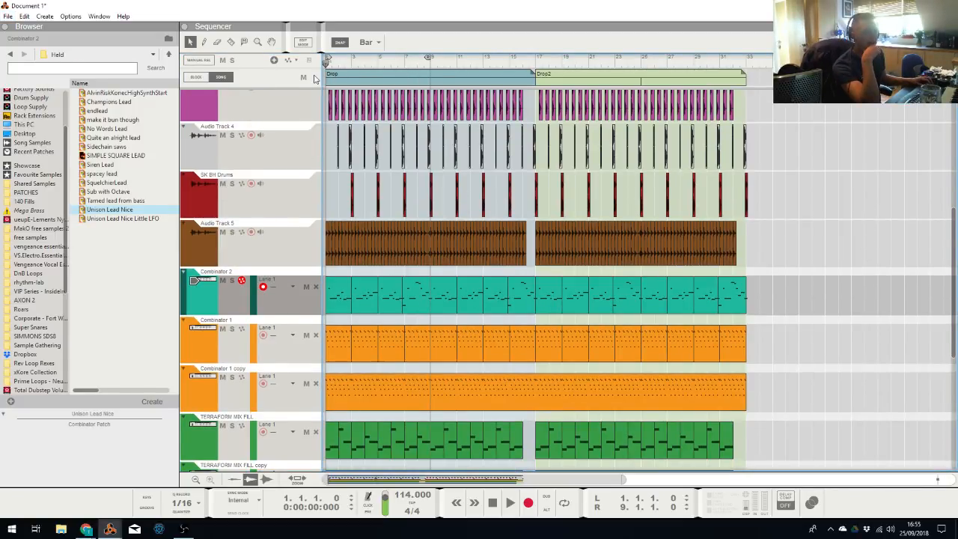
Set the playhead to bar 9 and create a new audio track below Audio Track 5
left_click(471, 64)
left_click(427, 64)
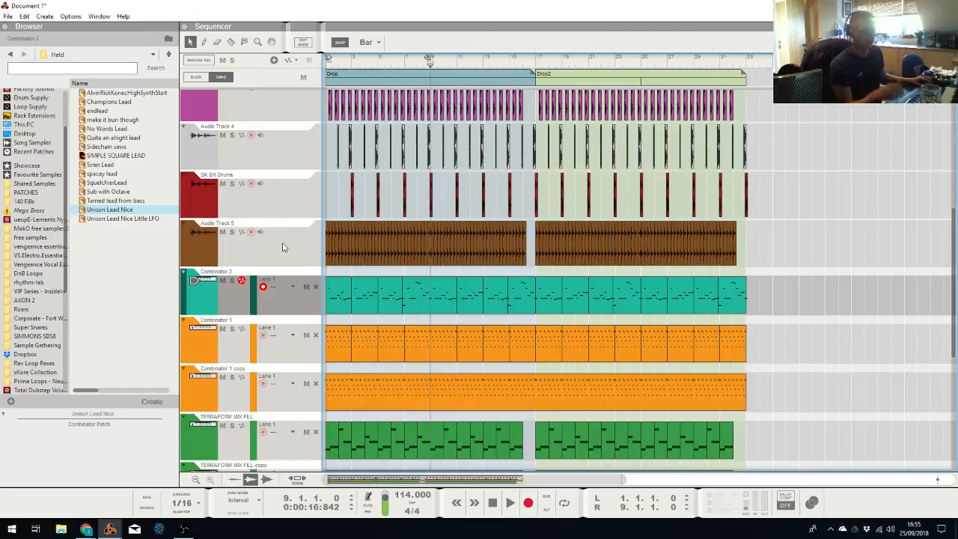
left_click(282, 247)
key("super")
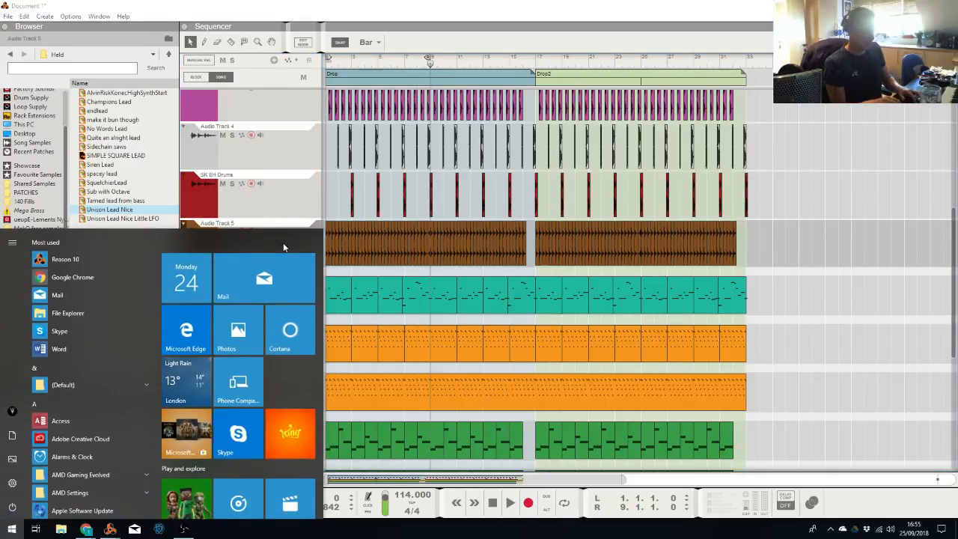
key("Escape")
key("ctrl+t")
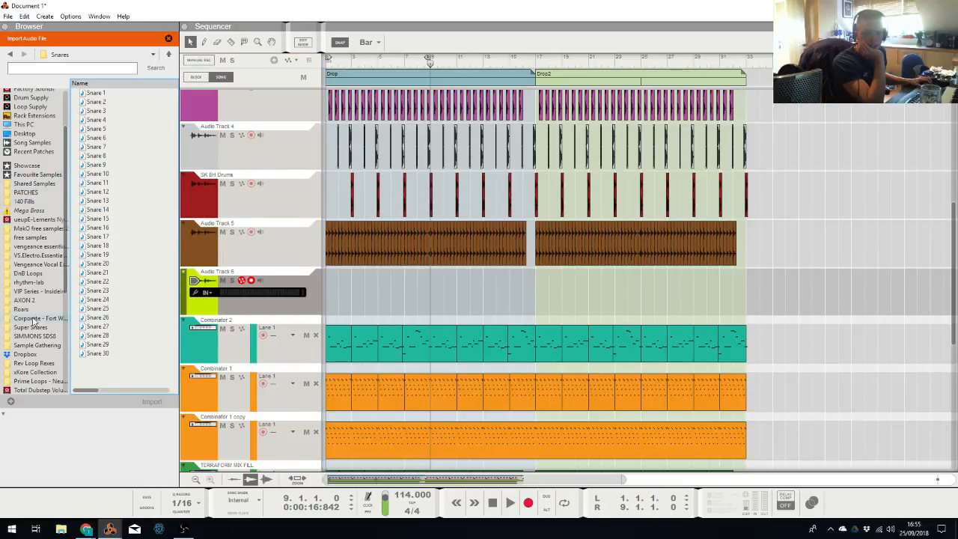
Open the Drums One Shots folder of the Future Bass Pack and audition its hat samples
scroll(36, 320, "down", 3)
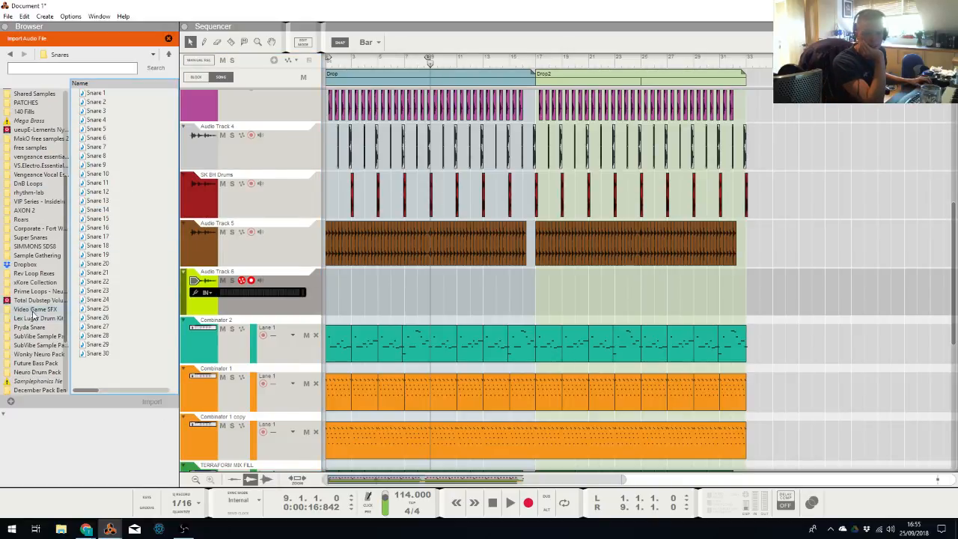
left_click(44, 363)
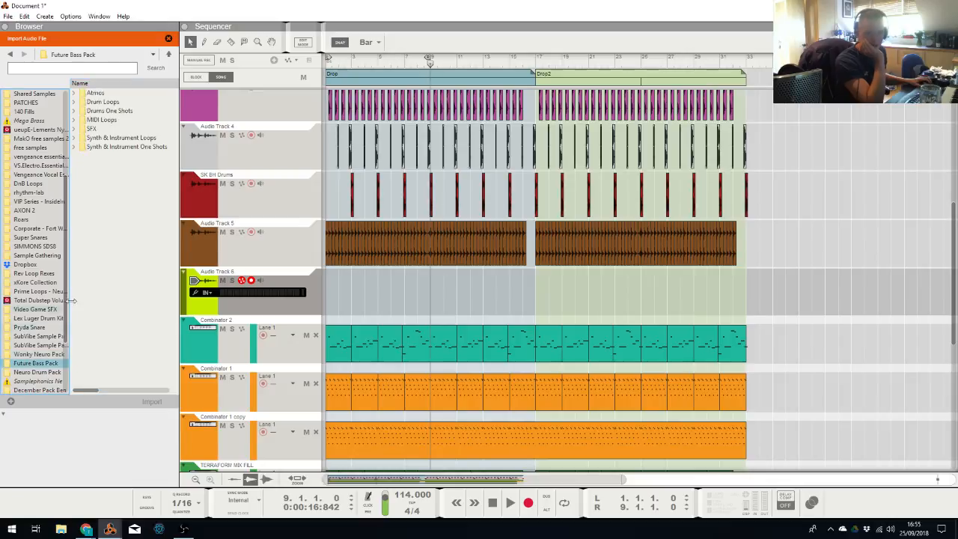
double_click(129, 112)
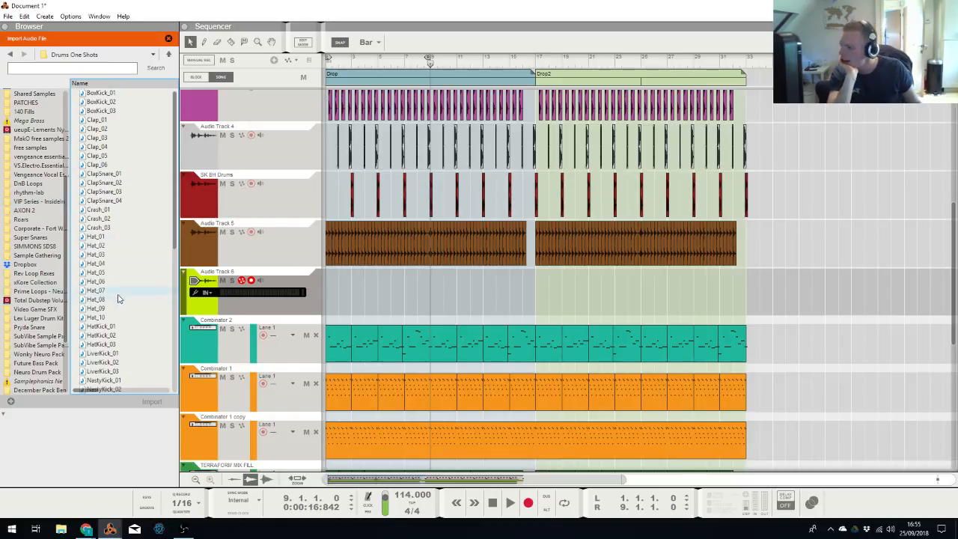
left_click(123, 263)
left_click(119, 238)
left_click(117, 247)
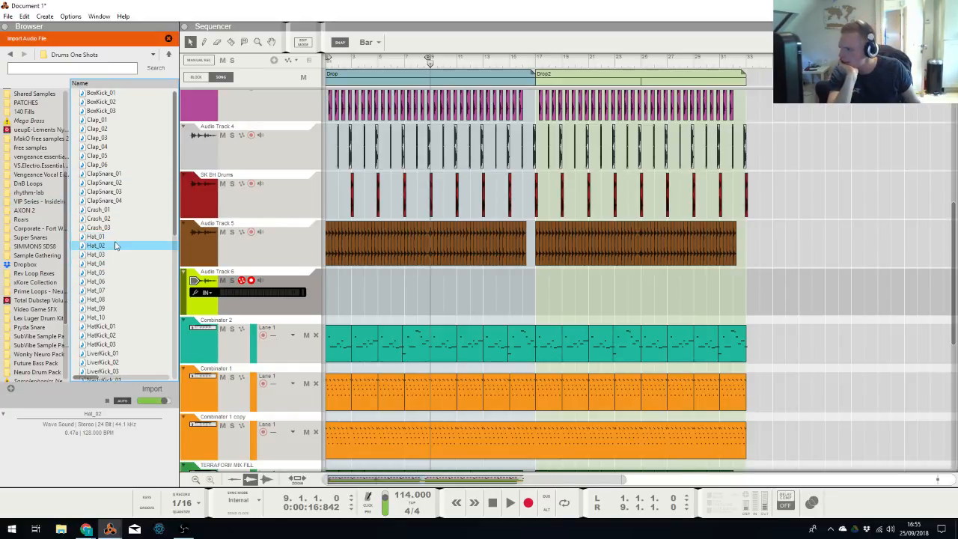
Place the Hat_01 sample on the new audio track at bar 9
left_click(113, 238)
left_click_drag(113, 238, 433, 301)
left_click(461, 294)
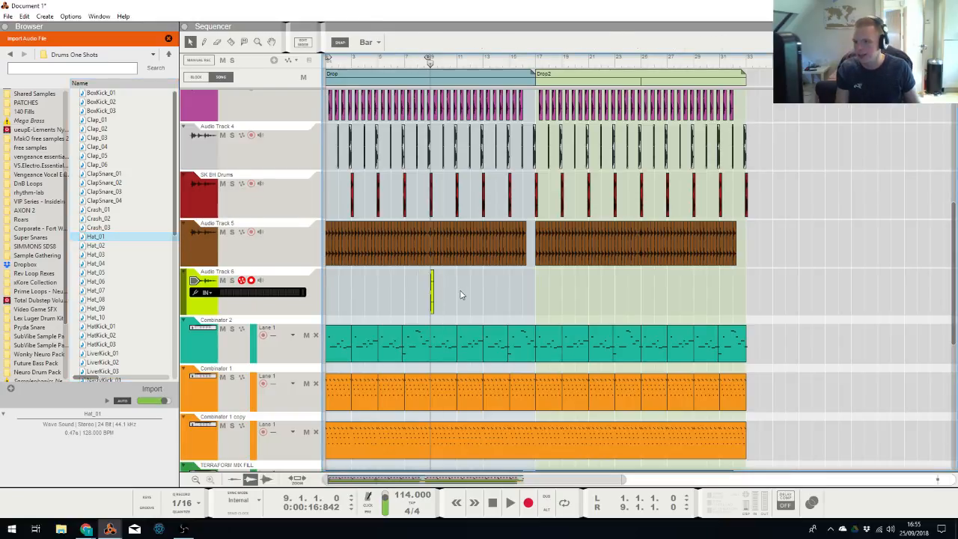
Set the snap grid to 1/16 and shorten the hat clip to one sixteenth note
scroll(460, 294, "up", 4)
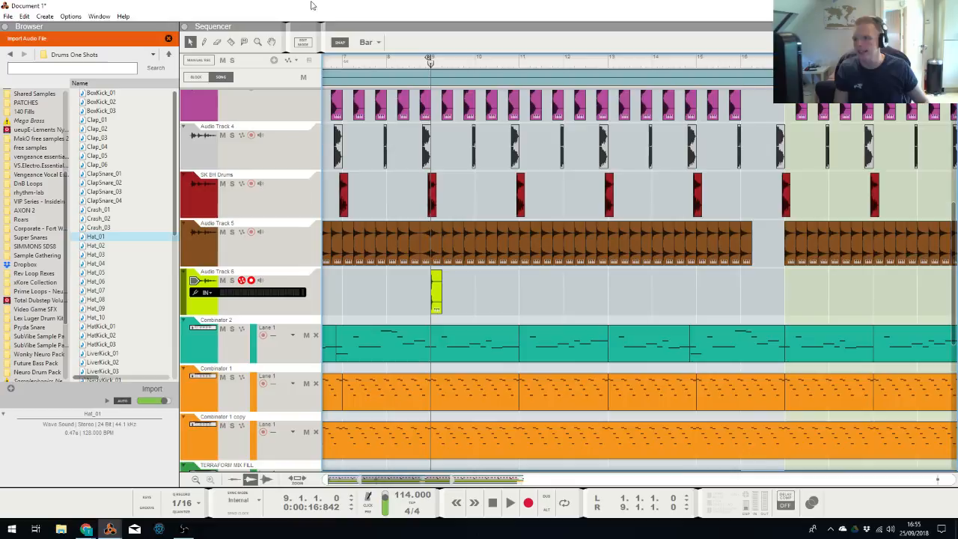
left_click(367, 42)
left_click(367, 108)
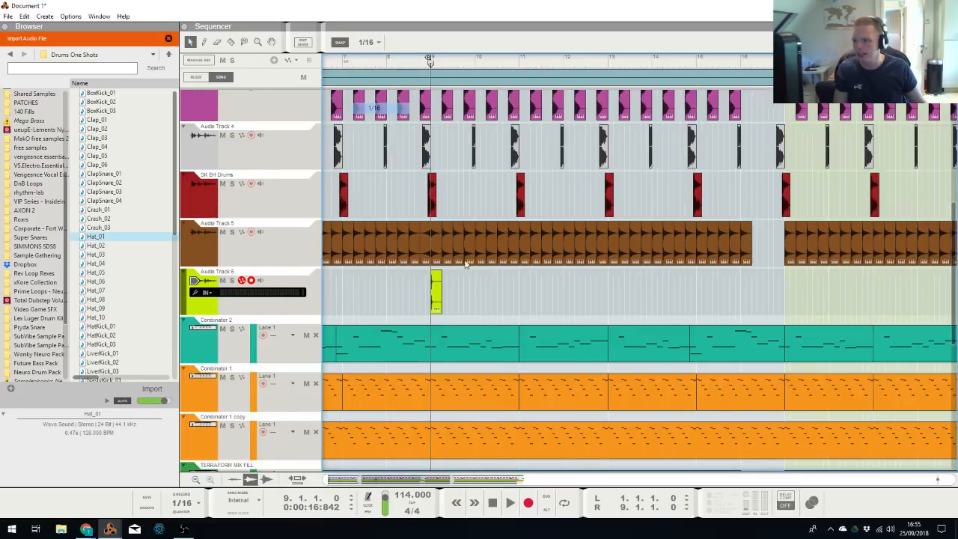
left_click(436, 291)
left_click_drag(446, 291, 397, 303)
scroll(448, 292, "left", 1)
Paste a copy of the hat at 9.1.2, set its level to -2.26 dB, and repeat the loud-soft pair up to 9.2.1
key("ctrl+c")
key("ctrl+v")
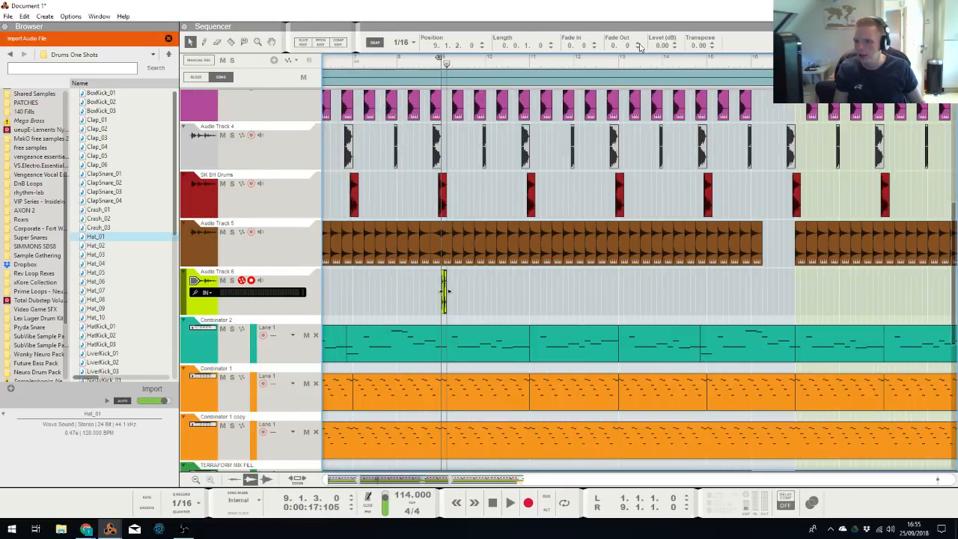
left_click_drag(665, 55, 668, 80)
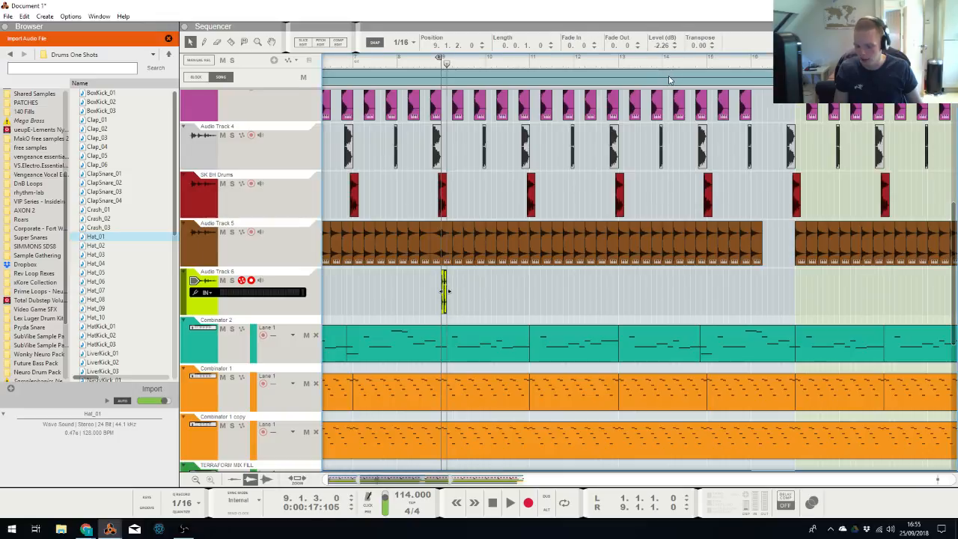
key("ctrl+v")
left_click(446, 291)
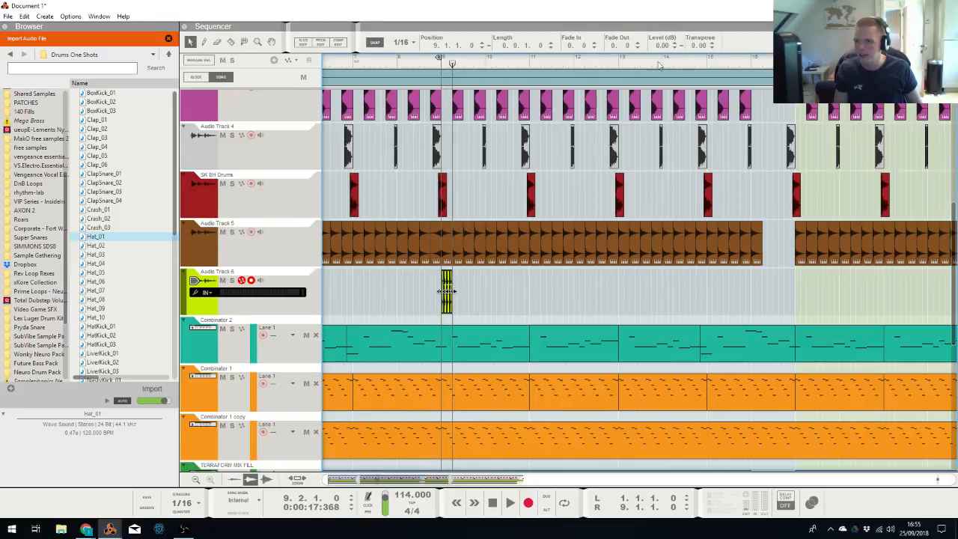
Repeat the alternating hat pattern on the new audio track until it fills bars 9 and 10
key("ctrl+v")
key("ctrl+v")
key("ctrl+v")
key("ctrl+v")
key("ctrl+v")
key("ctrl+v")
key("ctrl+v")
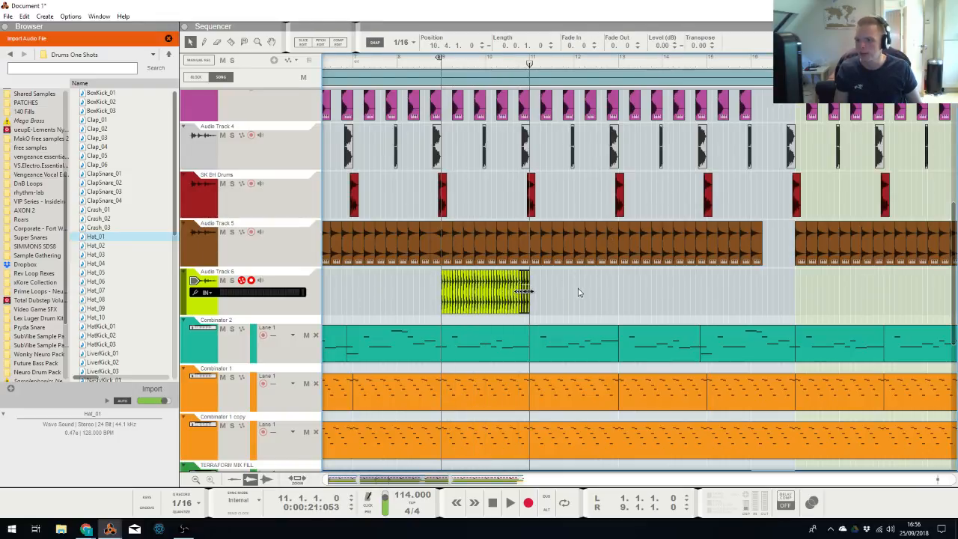
Extend the hat pattern to the end of the first drop and clear the hats from bar 16
scroll(584, 274, "left", 1)
key("ctrl+v")
key("ctrl+v")
key("ctrl+v")
mouse_move(836, 286)
left_mouse_down()
mouse_move(765, 286)
mouse_move(763, 297)
mouse_move(425, 305)
left_mouse_up()
key("Delete")
Set the snap grid to Bar and copy the first drop's hats to bar 17 at the start of Drop2
left_click(756, 293)
left_click(404, 42)
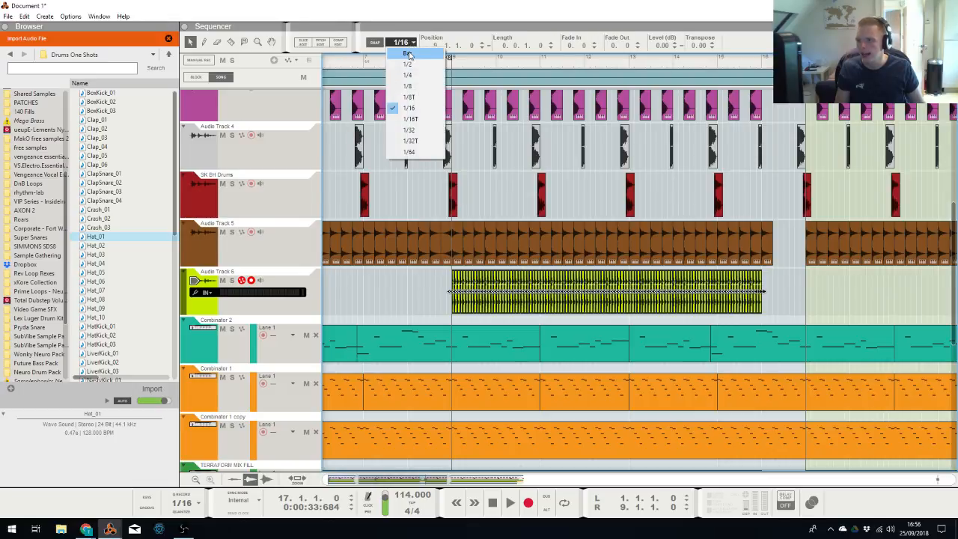
left_click(403, 53)
left_click(761, 60)
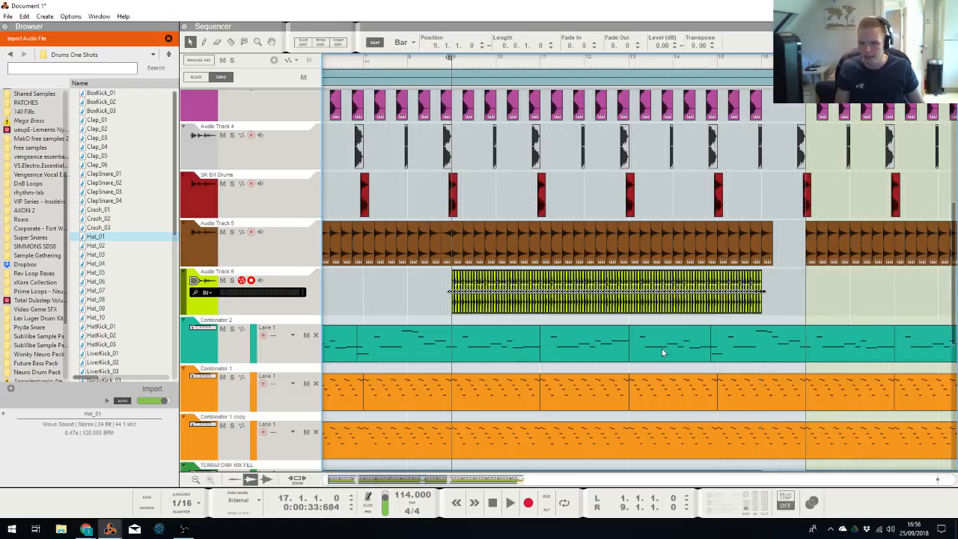
key("ctrl+d")
left_click_drag(449, 477, 536, 479)
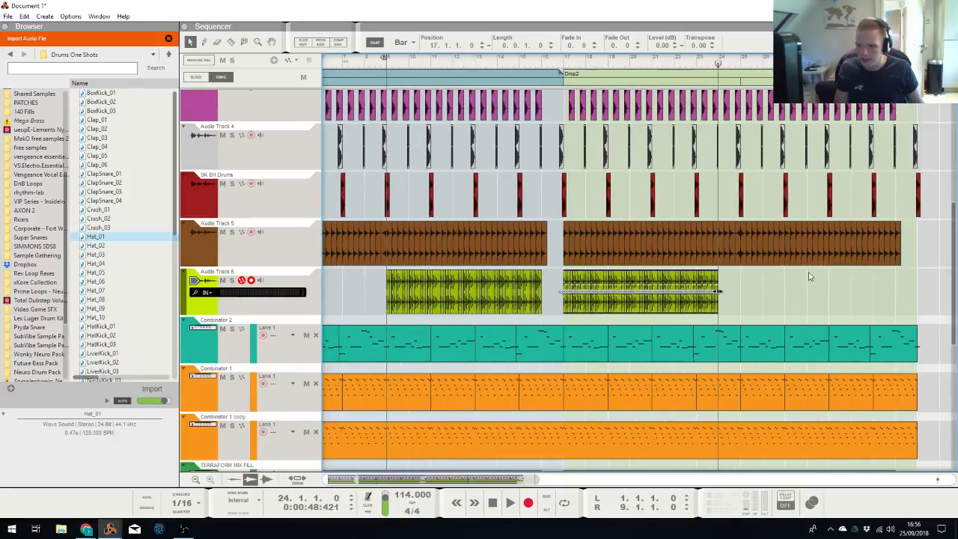
Add one more bar of hats at bar 24 and copy the full eight-bar hat block to bar 25
left_click_drag(733, 305, 701, 292)
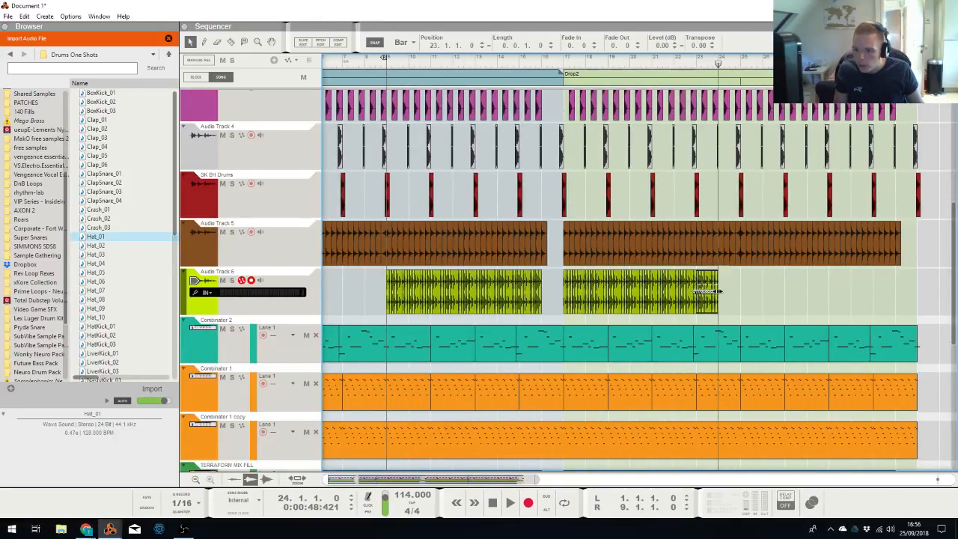
key("ctrl+v")
left_click_drag(774, 293, 561, 300)
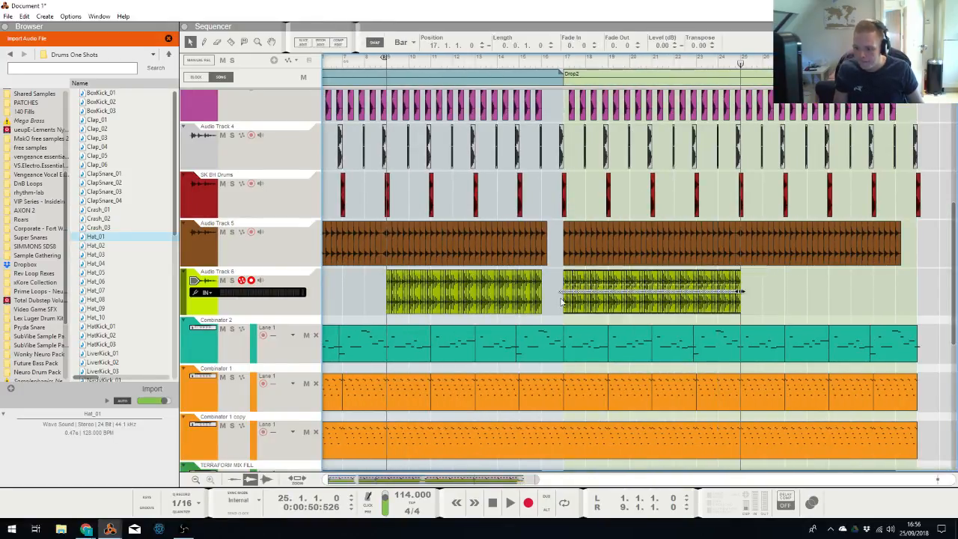
key("ctrl+c")
key("ctrl+v")
Delete the hats in the final bar of Drop2 and return playback to the song start
left_click_drag(922, 284, 901, 286)
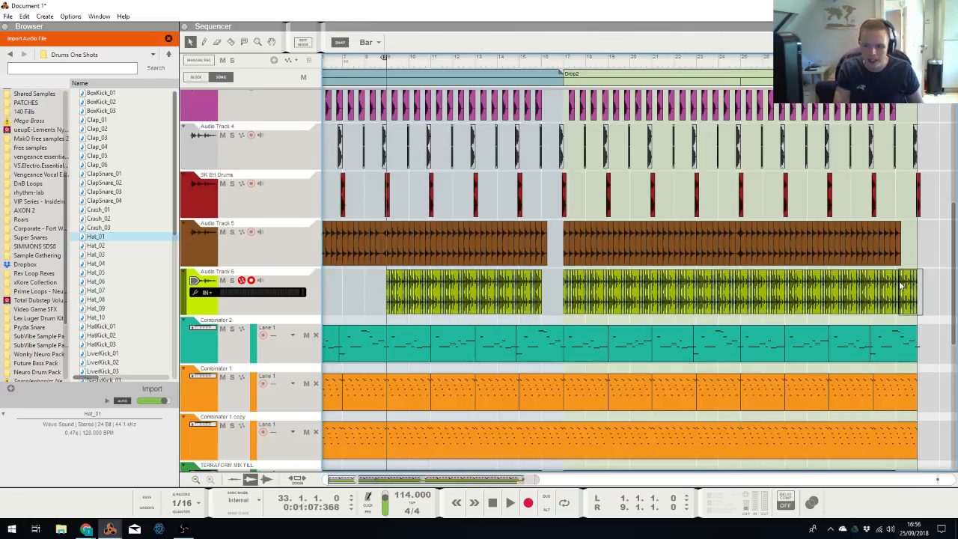
key("Delete")
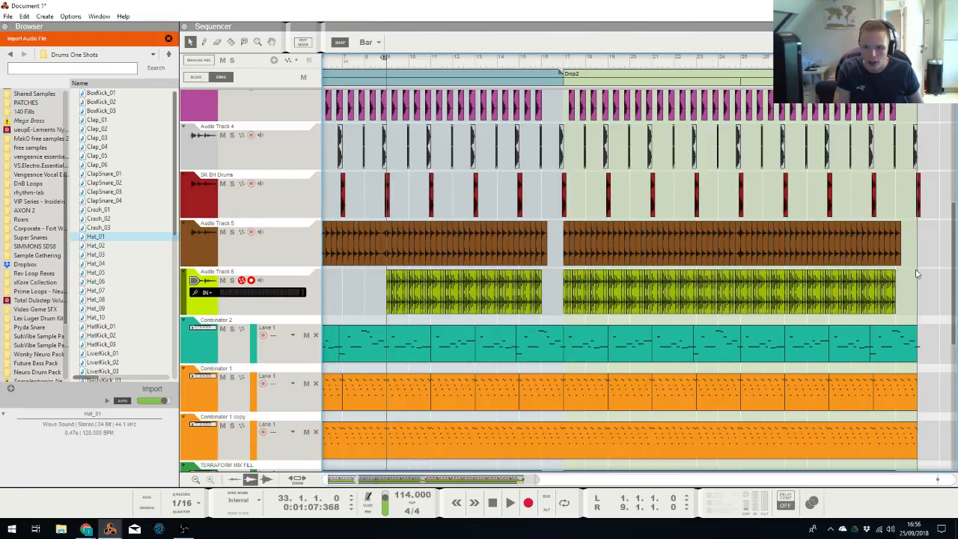
key("shift+Return")
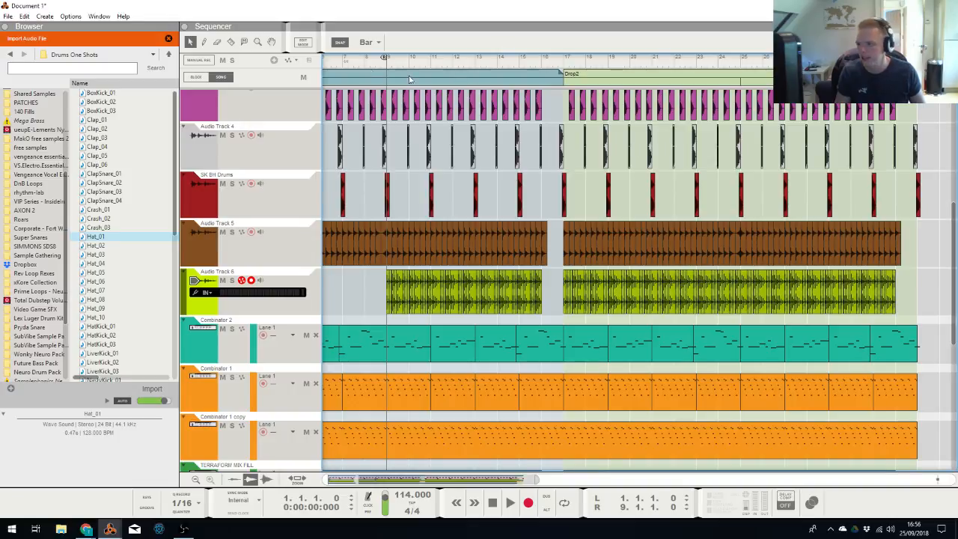
Open the Spectrum EQ for the new hat track's mixer channel
key("alt+Tab")
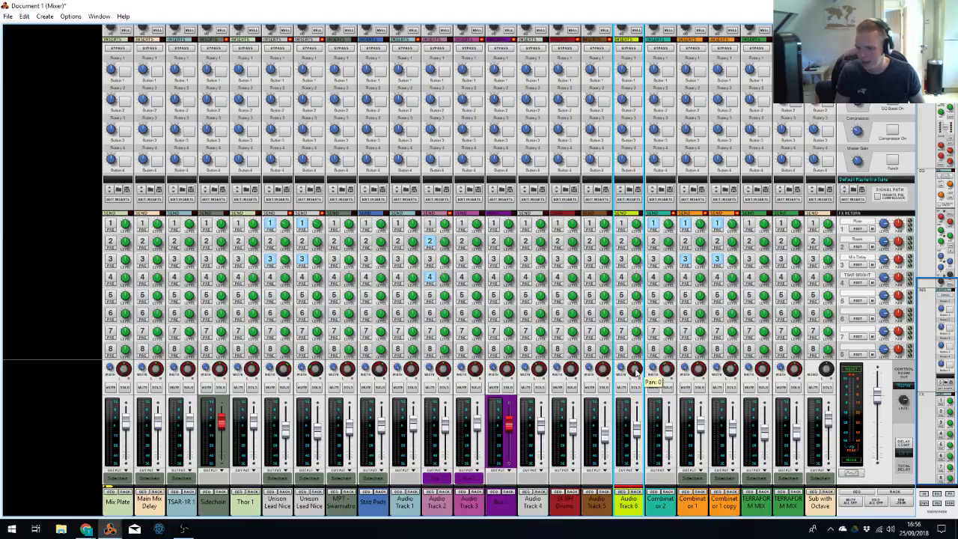
key("F2")
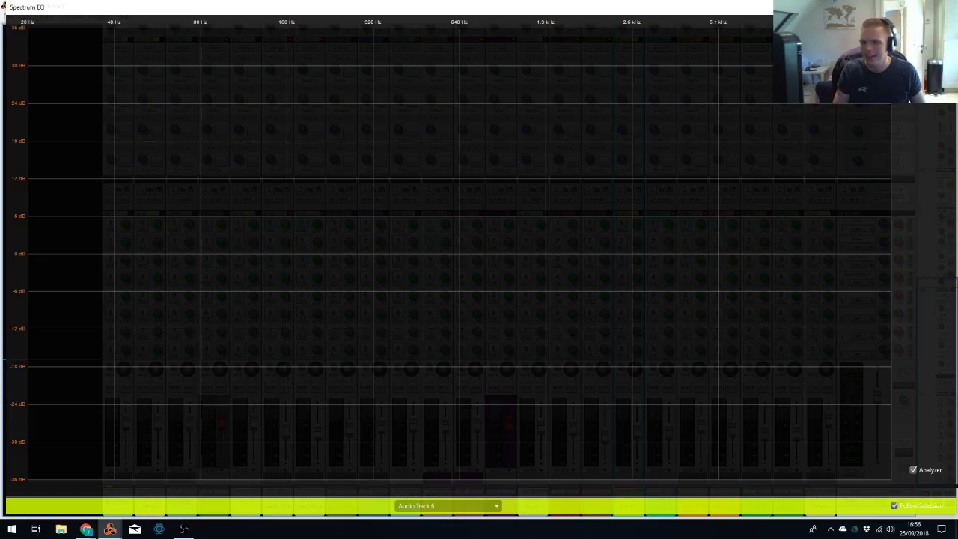
Set the high-pass filter of Audio Track 6 to about 1.99 kHz and enable its FX1 and FX2 sends
left_click_drag(315, 258, 600, 233)
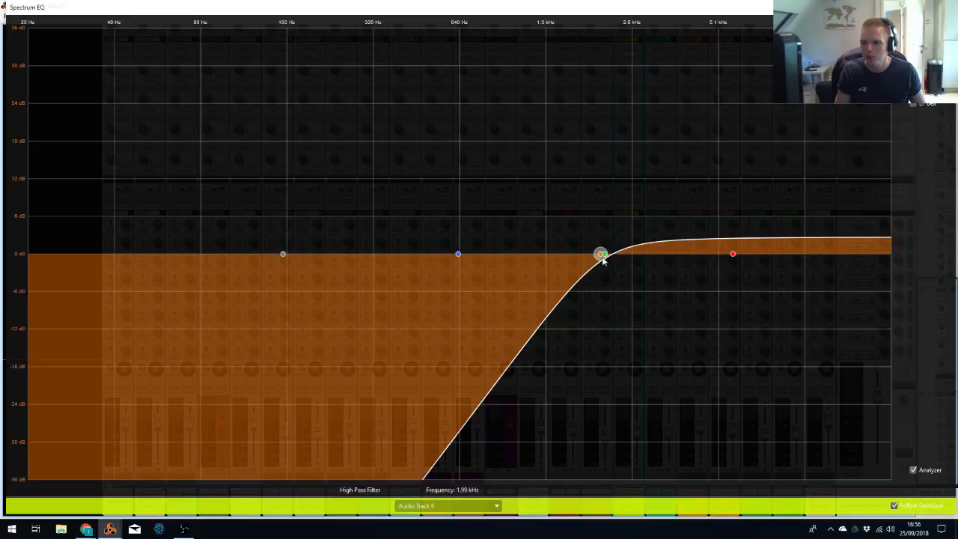
key("F2")
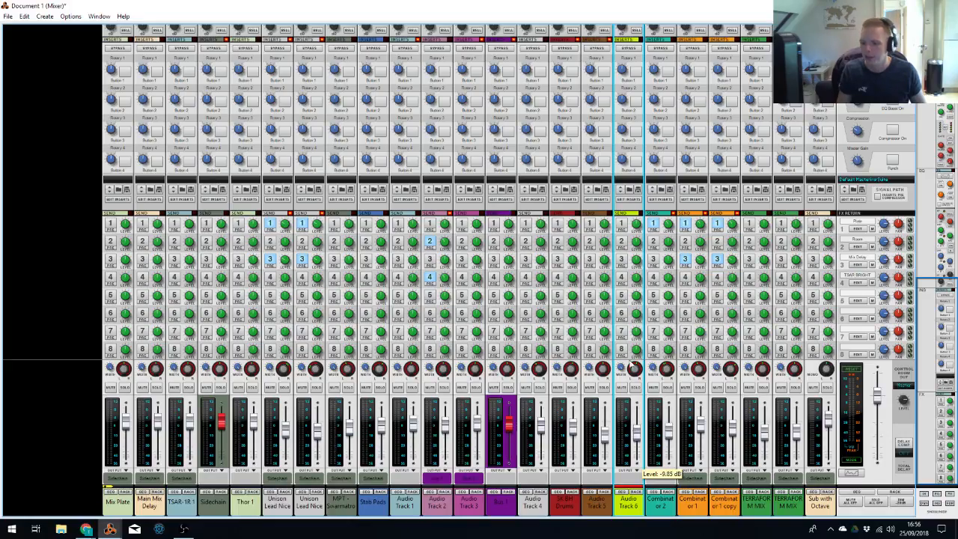
left_click(620, 241)
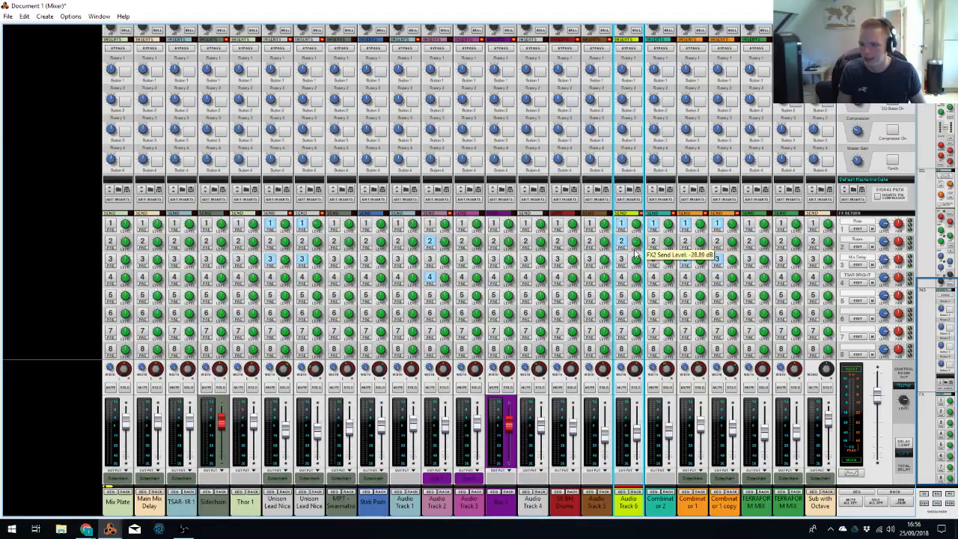
Play the song into Drop2's preceding bars and lower the level of Audio Track 6 to about -10.27 dB
key("alt+Tab")
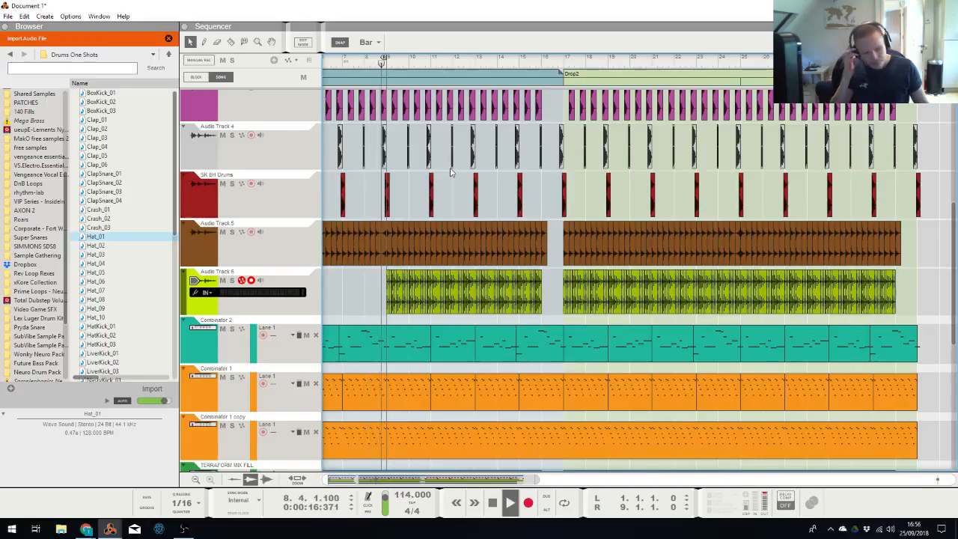
key("alt+Tab")
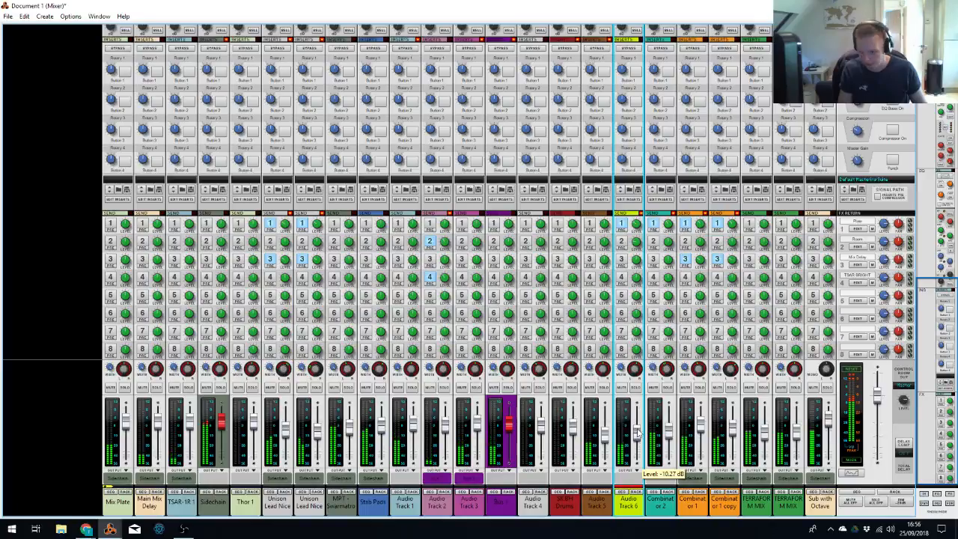
key("alt+Tab")
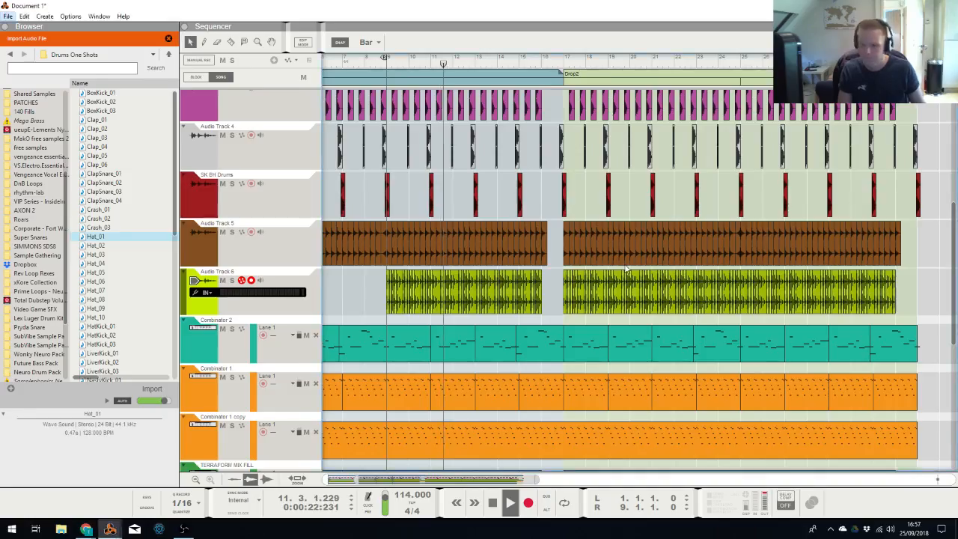
key("alt+Tab")
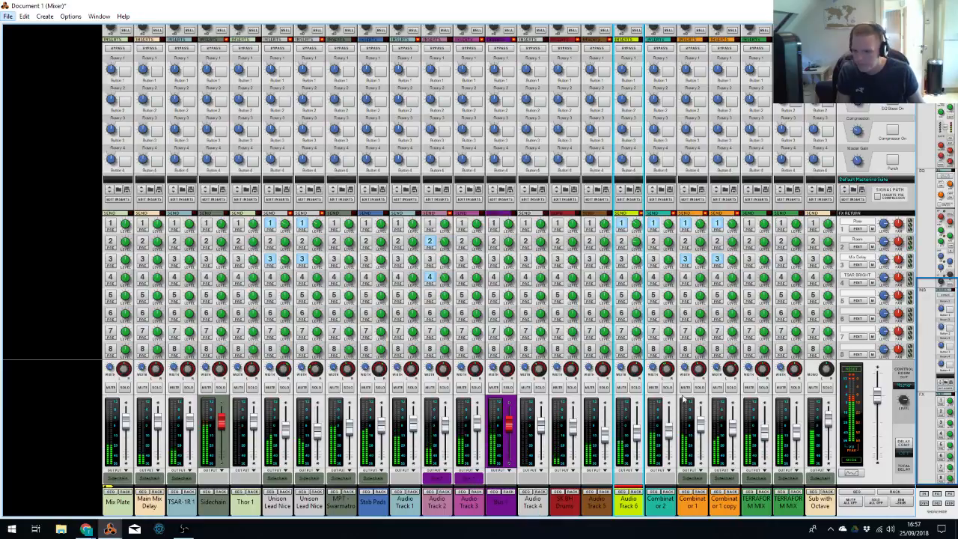
Solo the second TERRAFORM MIX channel to listen to it alone, and turn the solo off again
left_click(796, 387)
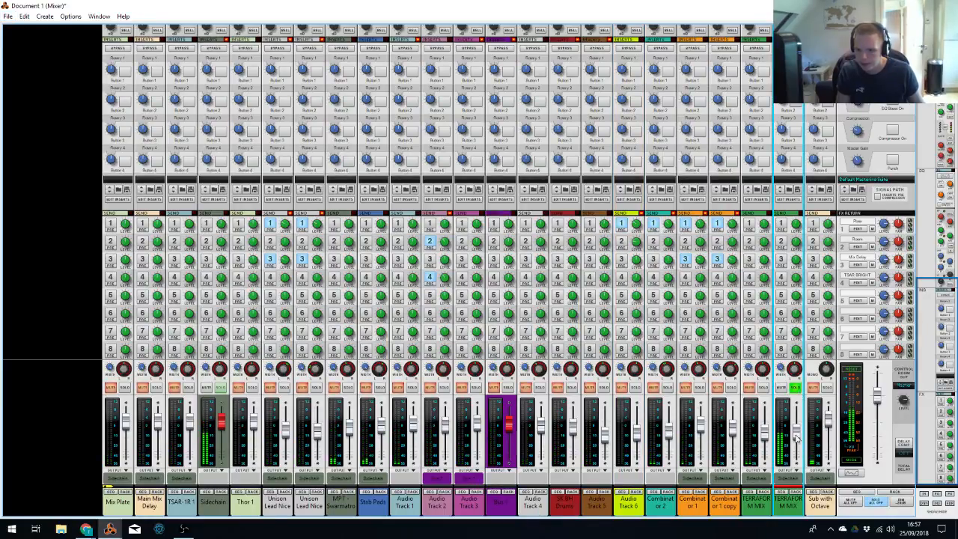
left_click(795, 386)
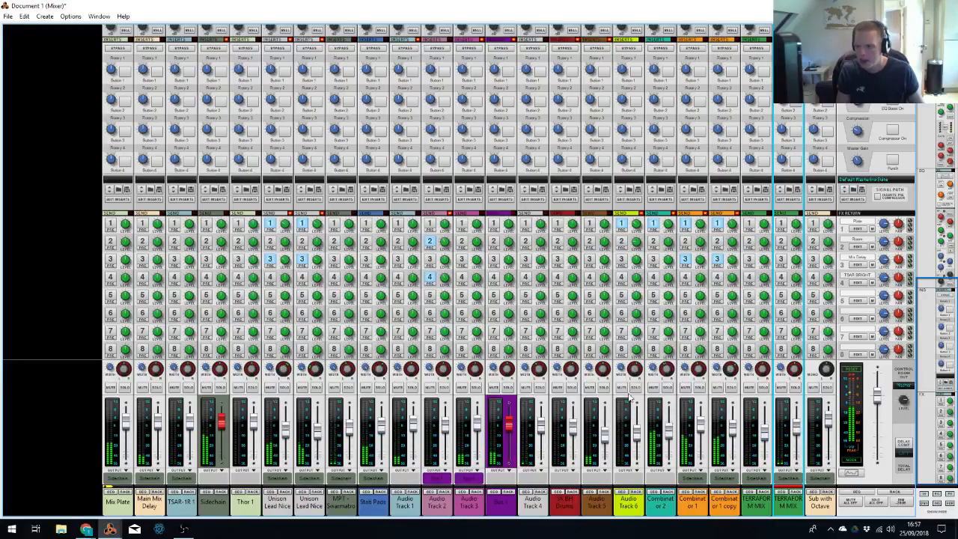
Move the song position to bar 17 and create a new audio track below Audio Track 6
key("alt+Tab")
left_click(386, 287)
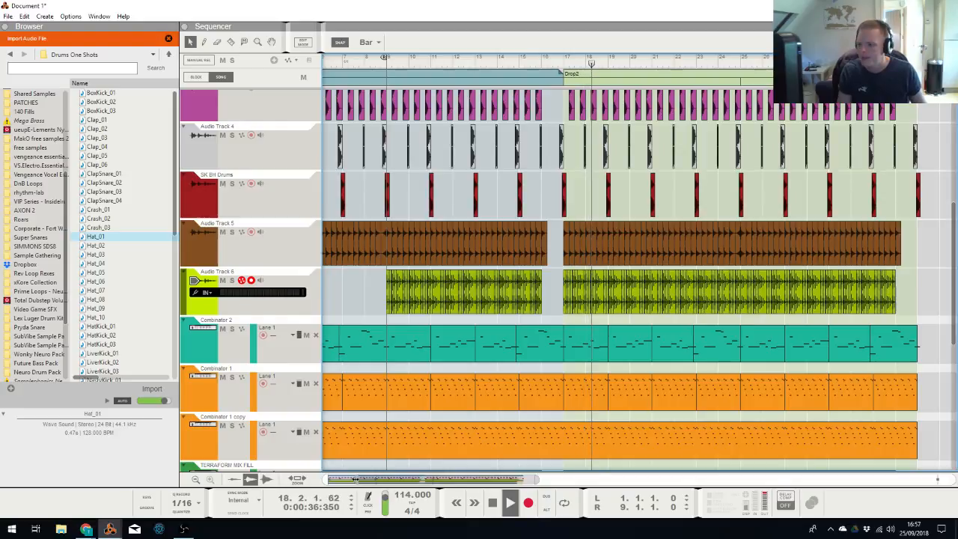
left_click_drag(357, 479, 75, 392)
left_click(622, 66)
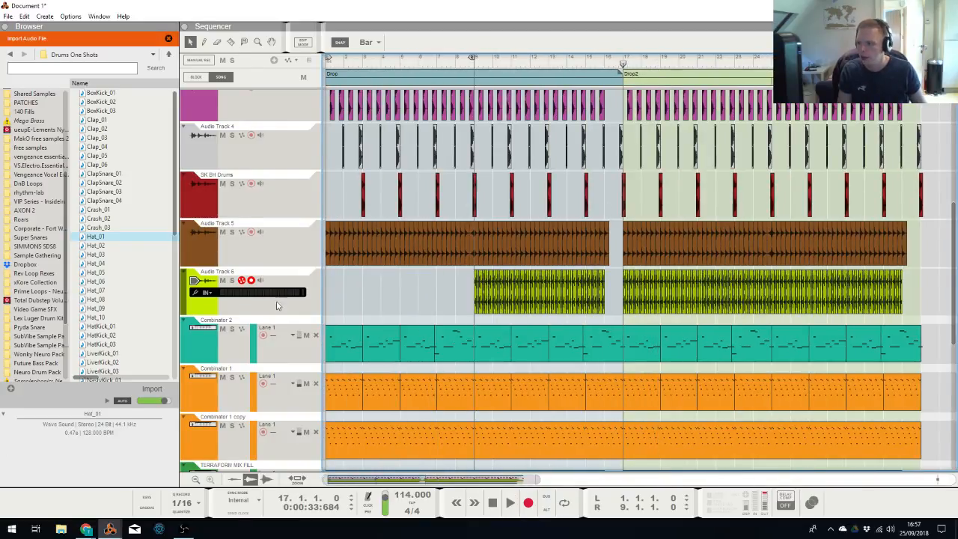
key("ctrl+t")
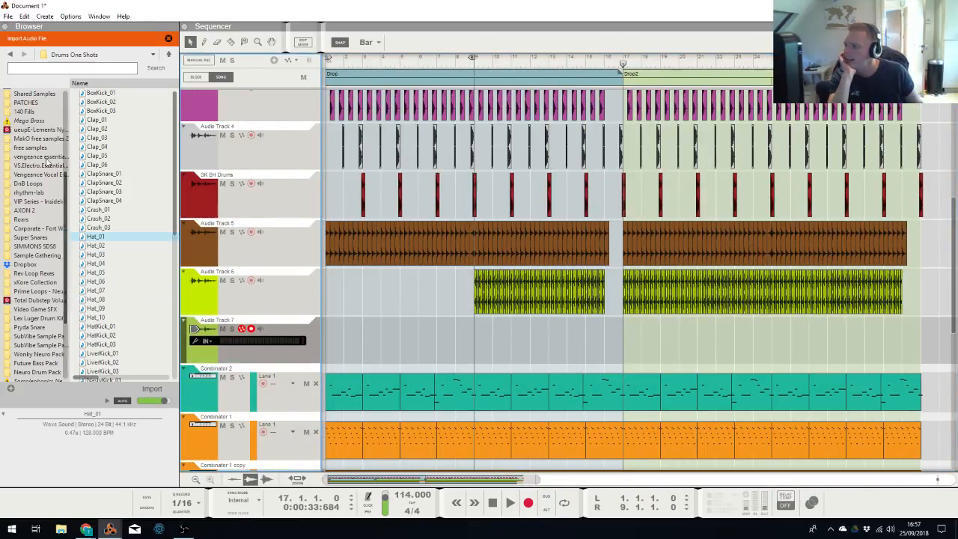
Browse the sample folders and open the Hats folder within the drums of VIP Series - InsideInfo
scroll(45, 232, "down", 2)
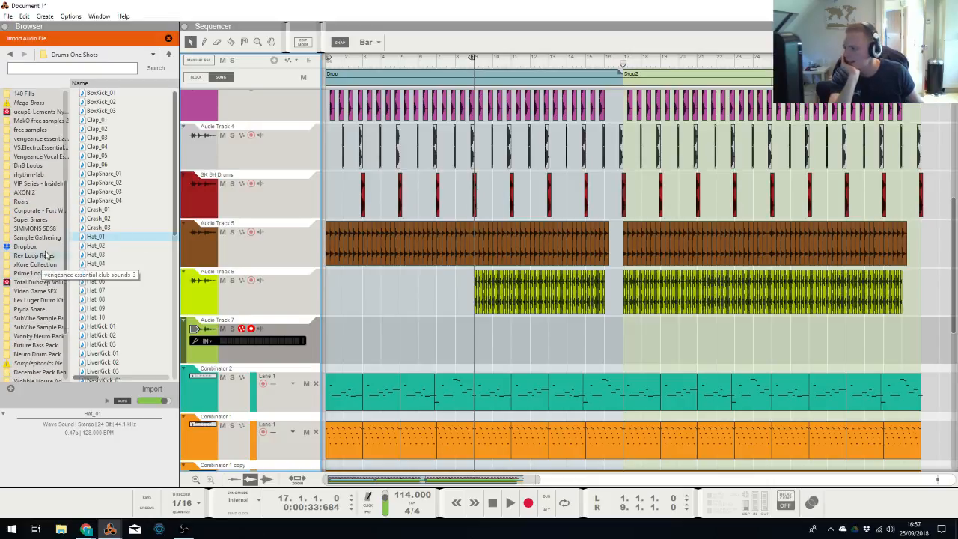
left_click(49, 236)
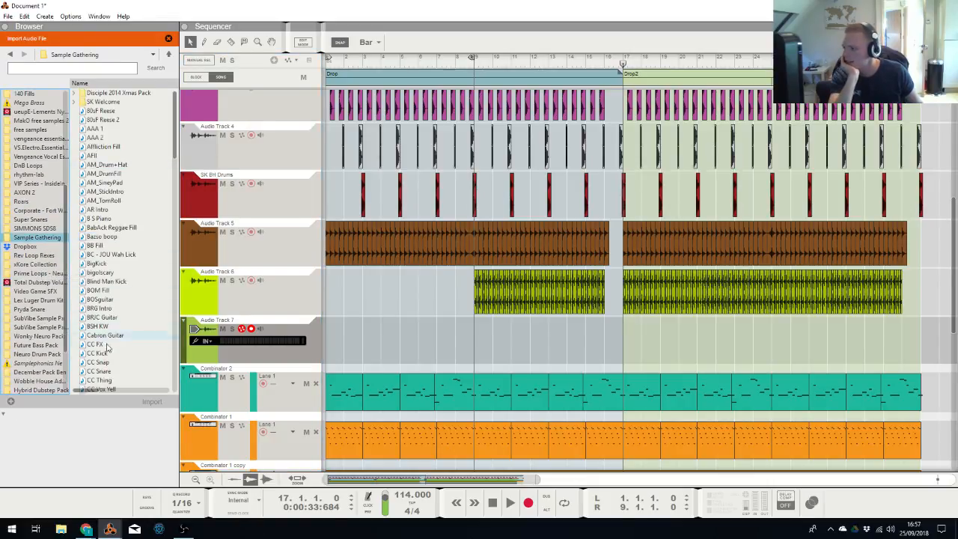
left_click(33, 221)
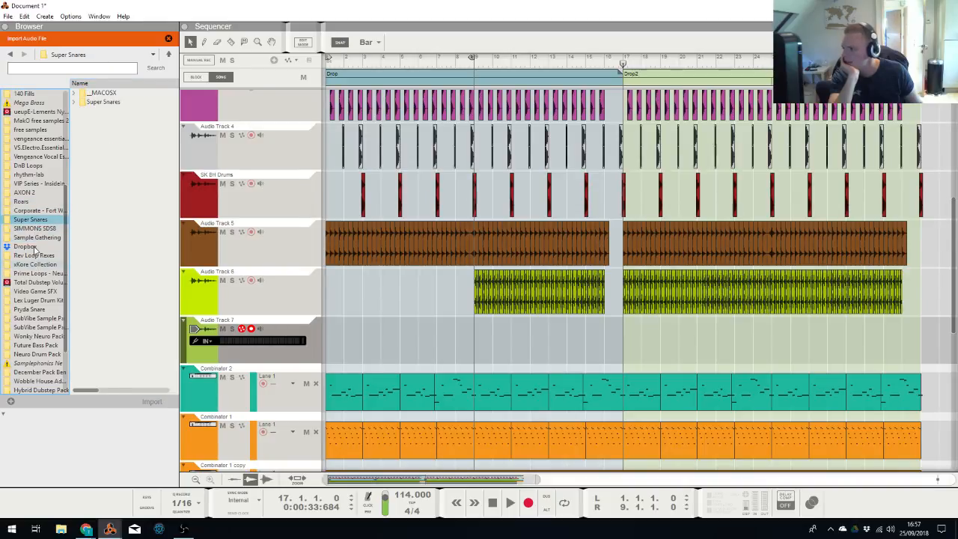
scroll(31, 233, "up", 3)
left_click(32, 229)
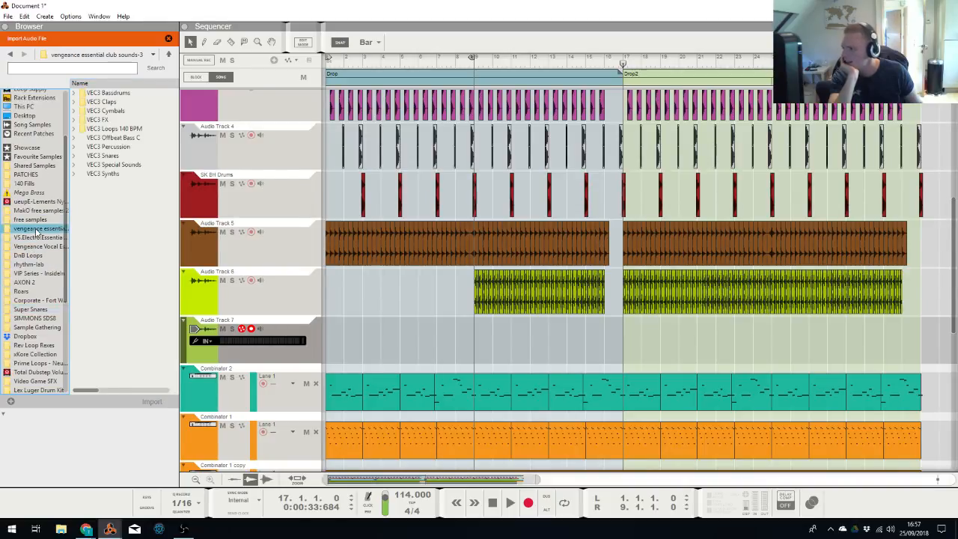
left_click(38, 274)
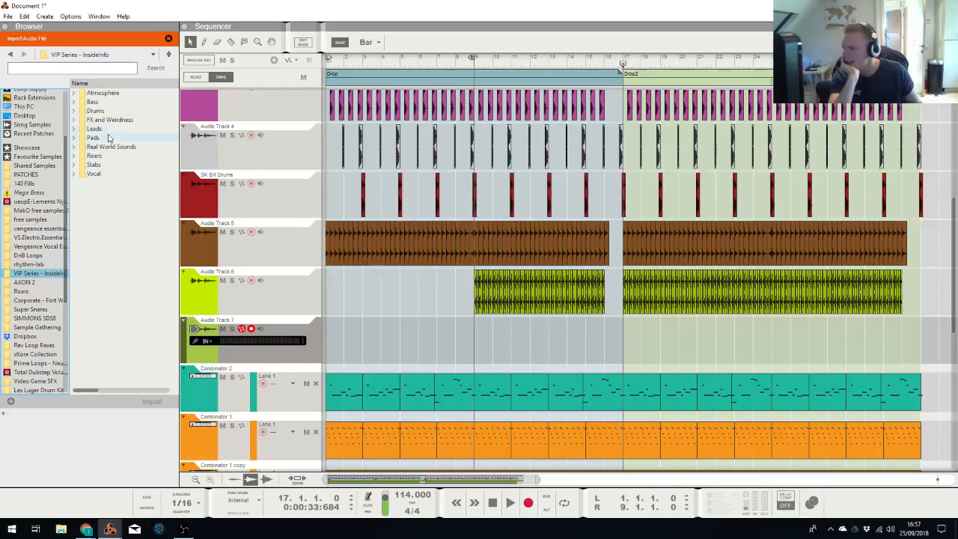
double_click(113, 113)
double_click(115, 114)
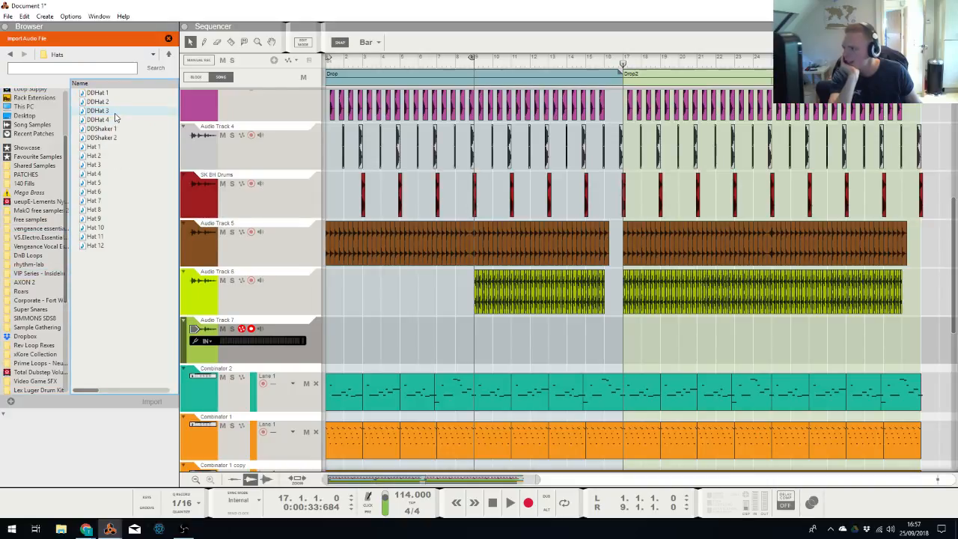
Place the DDHat 2 sample on Audio Track 7 at the start of bar 17
left_click(116, 112)
left_click_drag(97, 102, 625, 336)
left_click(661, 334)
Set the snap value to 1/16 and move the DDHat 2 clip to position 17.2.1.0
key("h")
key("h")
key("h")
key("h")
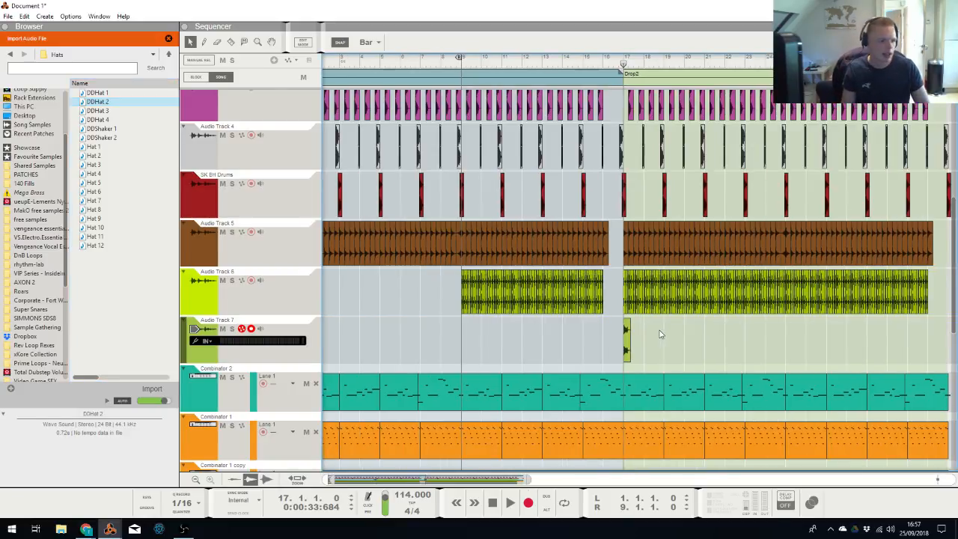
key("h")
key("h")
key("h")
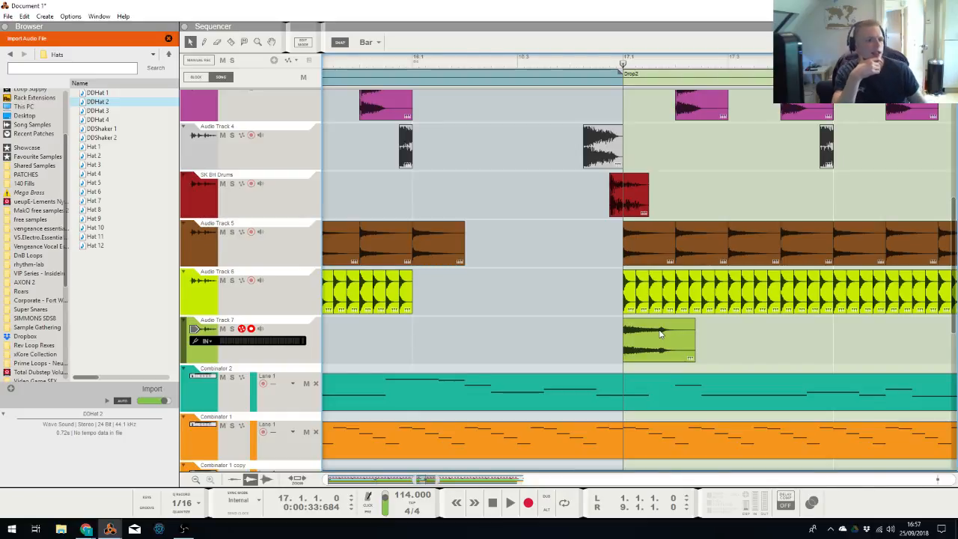
left_click(365, 42)
left_click(374, 108)
left_click_drag(661, 344, 712, 346)
Shorten the hat clip to 0.0.3.0 and duplicate it so that hits start at 17.1.3 and 17.2.3
key("g")
key("g")
key("g")
key("g")
key("g")
key("g")
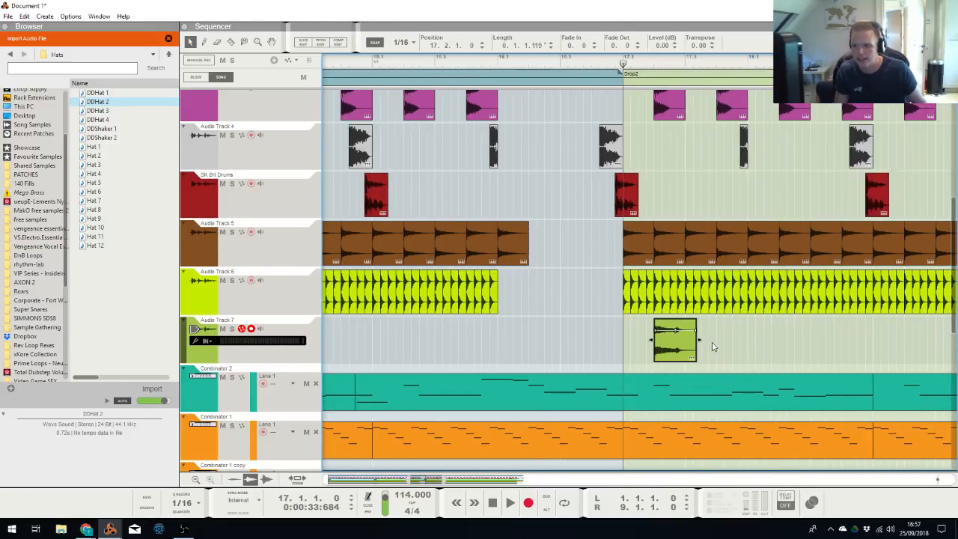
left_click_drag(673, 347, 694, 348)
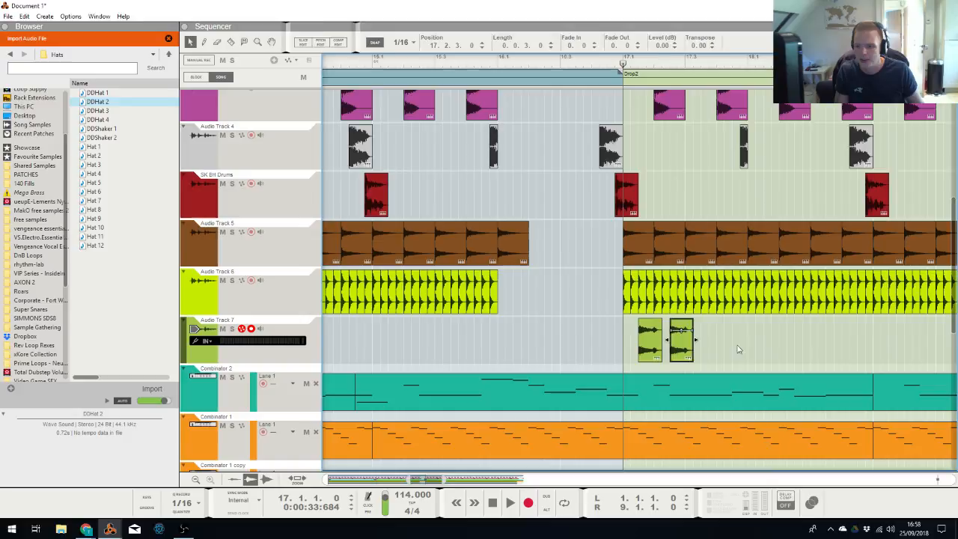
Repeat the hat hits across bars 17 and 18 on Audio Track 7, using a 1/8 snap value
left_click(411, 43)
left_click(408, 53)
left_click_drag(652, 355, 705, 344)
left_click(404, 43)
left_click(410, 84)
left_click_drag(790, 357, 926, 365)
Set the snap value to Bar and duplicate the two-bar hat pattern so the copy follows from bar 19
scroll(782, 349, "down", 4)
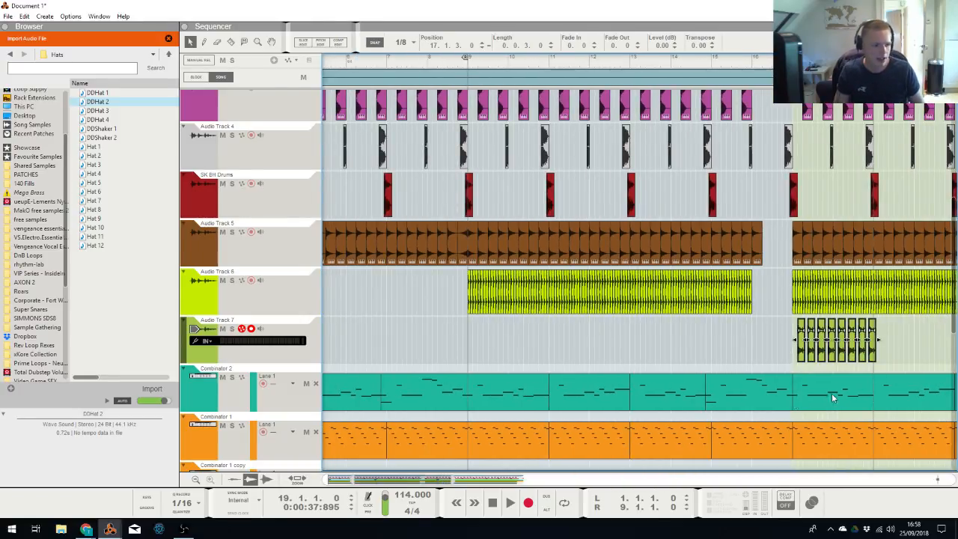
left_click_drag(452, 478, 549, 479)
left_click_drag(638, 342, 485, 352)
left_click(401, 42)
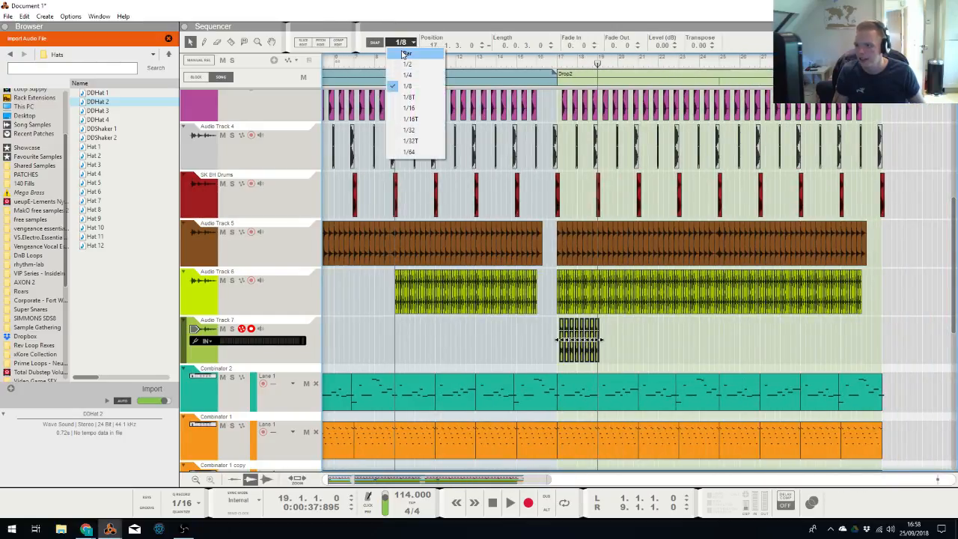
left_click(407, 51)
key("ctrl+d")
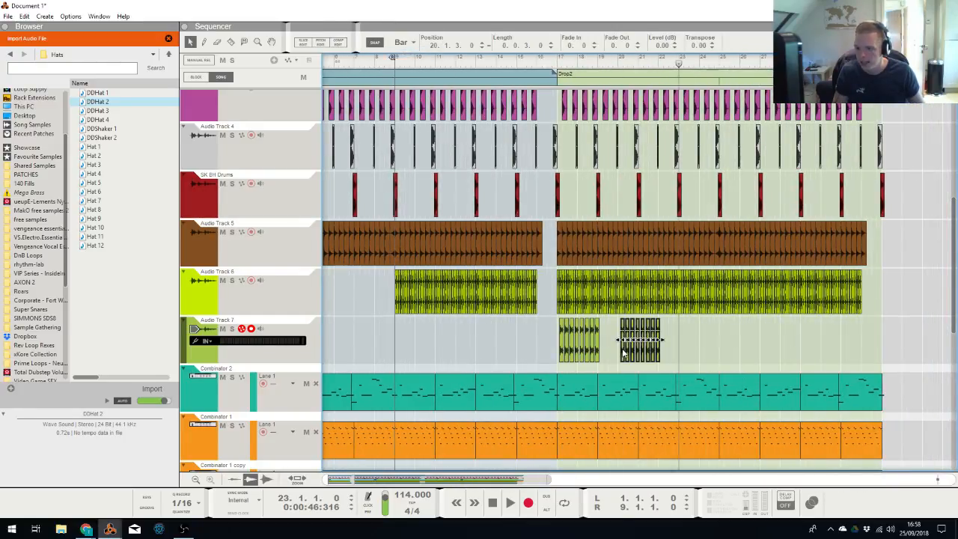
left_click_drag(623, 352, 603, 352)
Copy the four bars of hats on Audio Track 7 and position the pasted copy from bar 21
left_click_drag(676, 346, 537, 353)
key("ctrl+c")
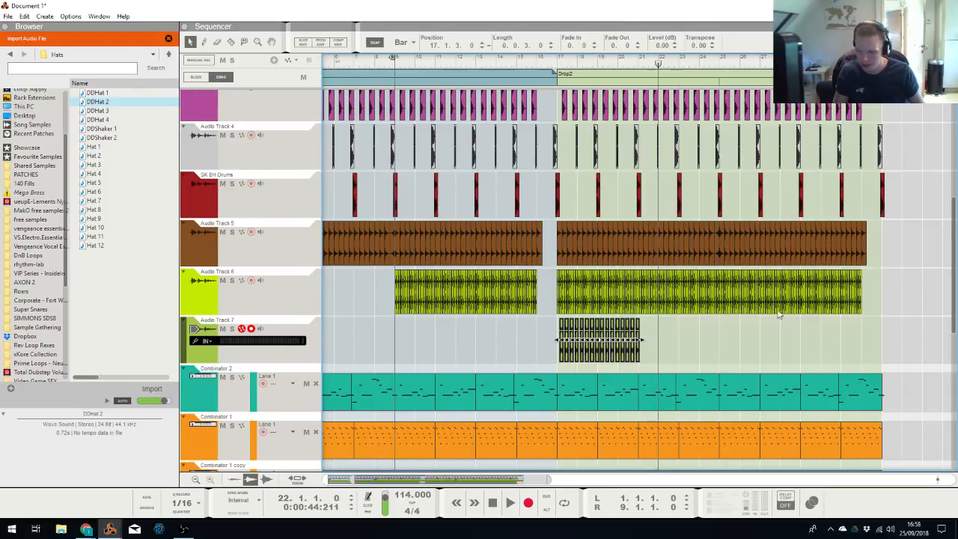
key("ctrl+v")
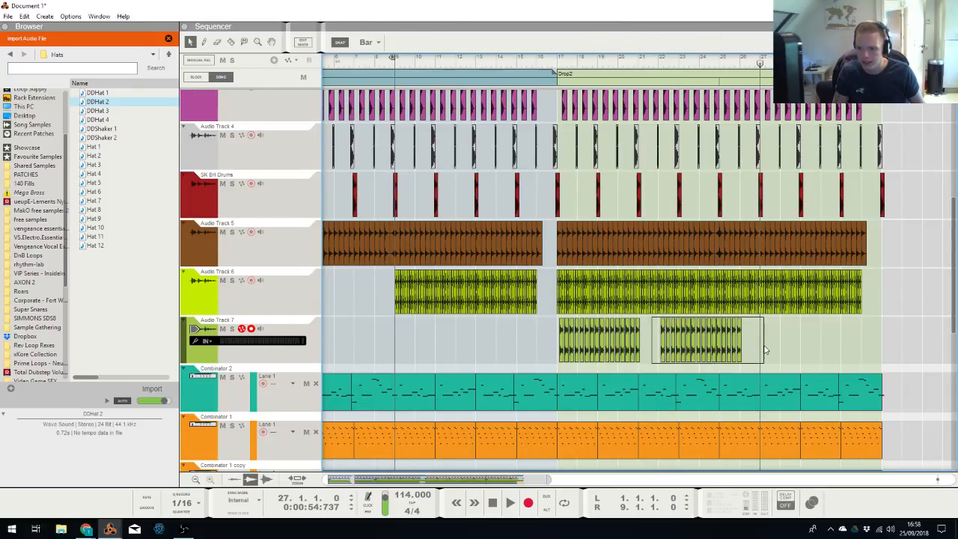
left_click_drag(739, 356, 723, 357)
Duplicate all eight bars of hats from bar 25 and delete the surplus hits past the end of Audio Track 6's clips
left_click_drag(766, 317, 630, 360)
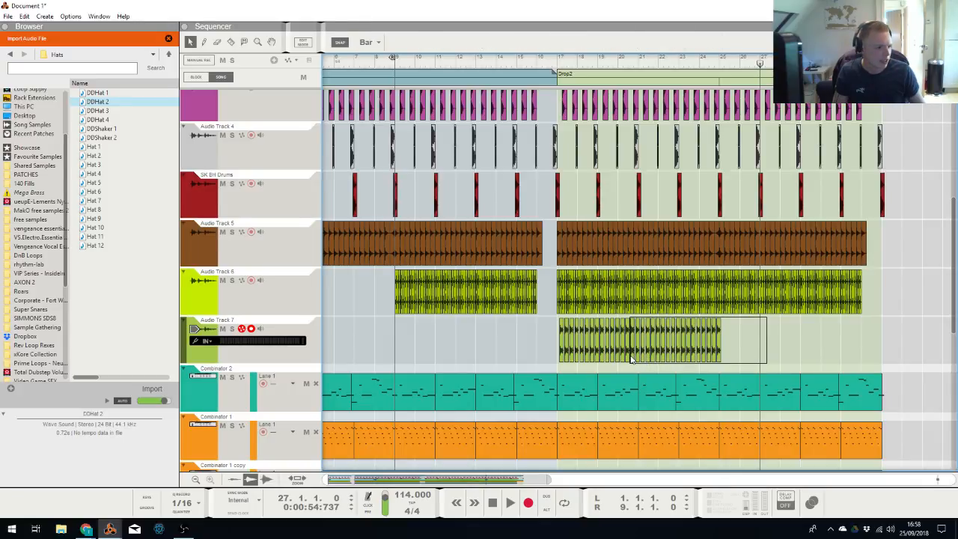
left_click_drag(621, 357, 545, 346)
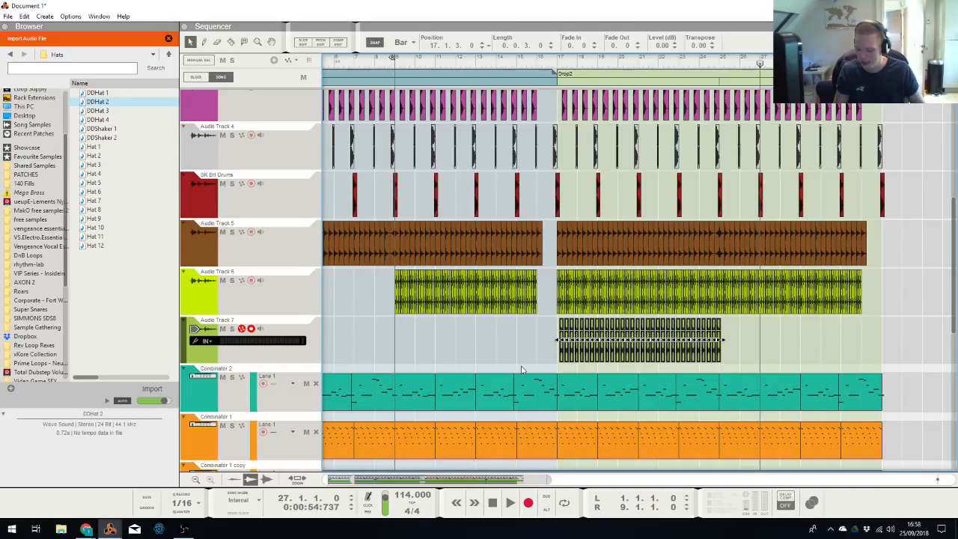
key("ctrl+d")
left_click_drag(744, 355, 723, 354)
left_click_drag(900, 344, 867, 340)
key("Delete")
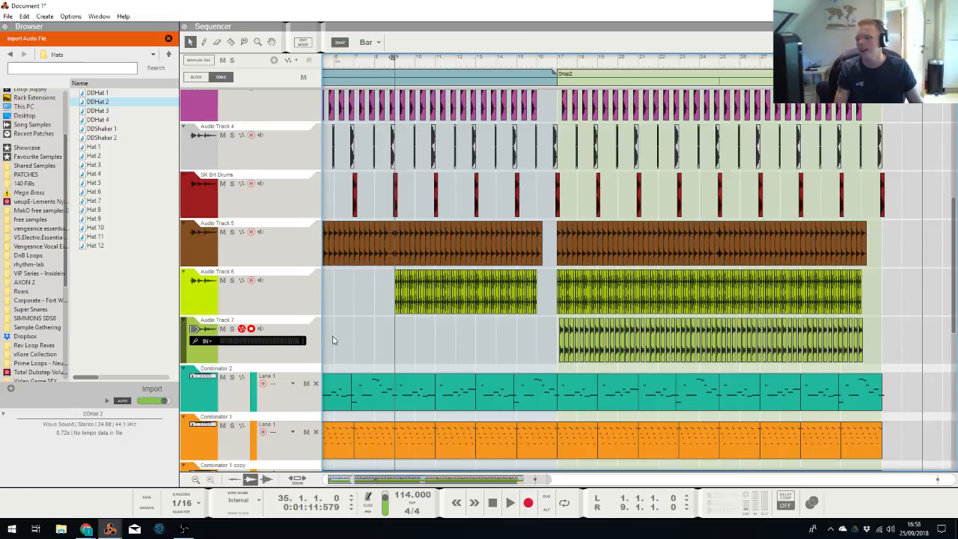
Lower the level of Audio Track 7 to about -10 dB and set its high-pass filter to about 2.21 kHz
key("alt+Tab")
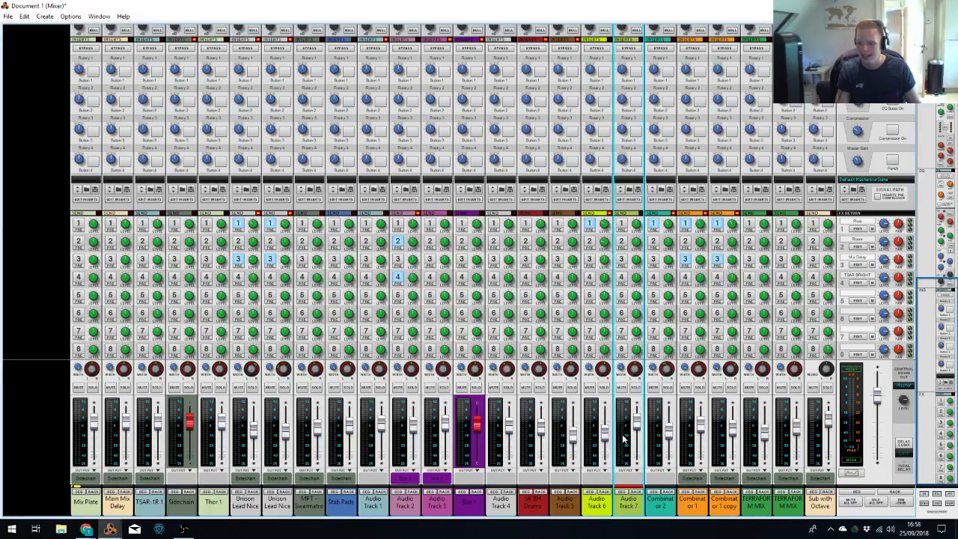
left_click_drag(636, 435, 635, 447)
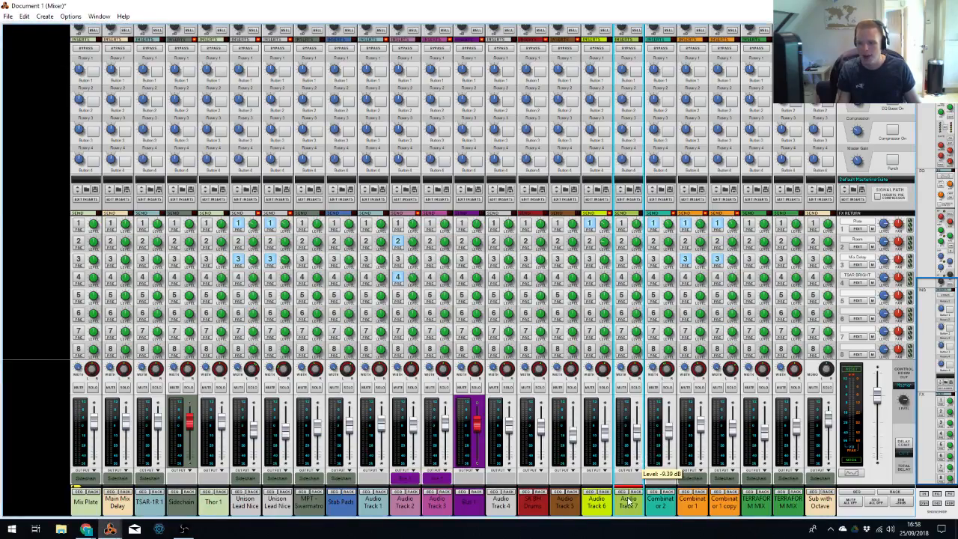
key("F2")
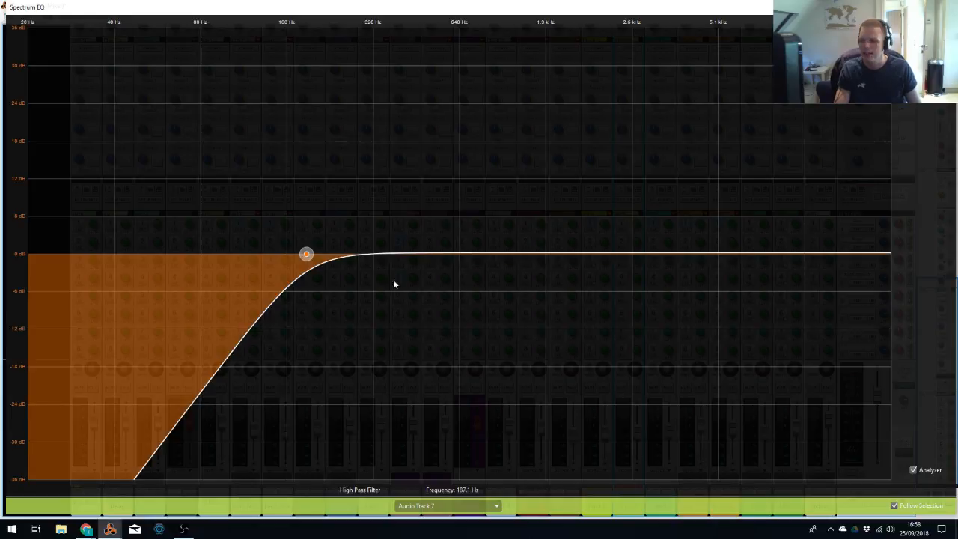
left_click_drag(315, 254, 618, 257)
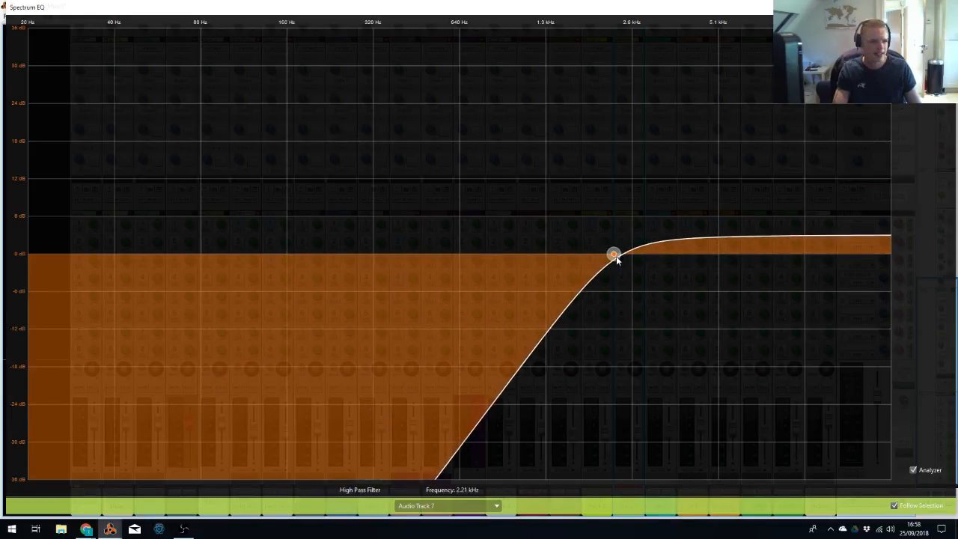
key("F2")
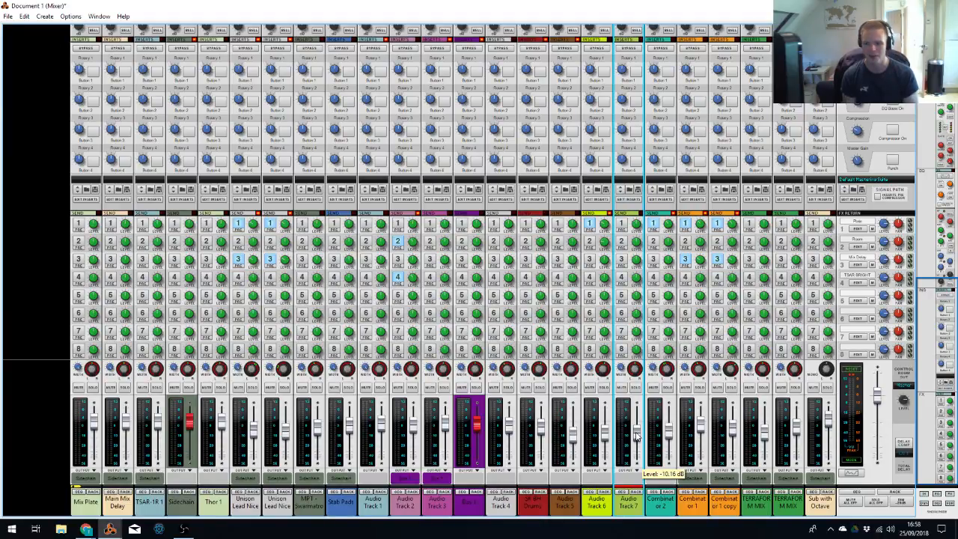
Route Audio Track 7 to the Room send effect with a send 2 level of about -14.65 dB
key("alt+Tab")
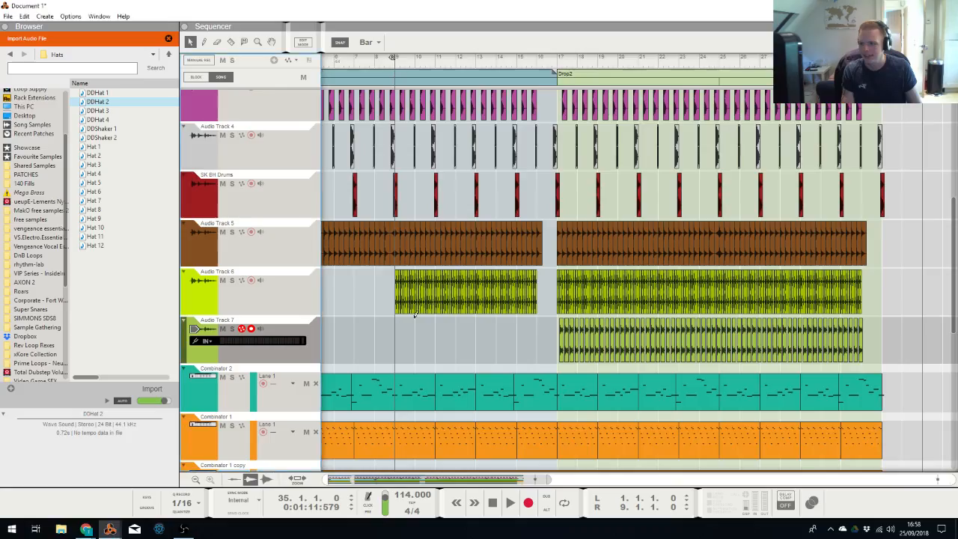
left_click(538, 65)
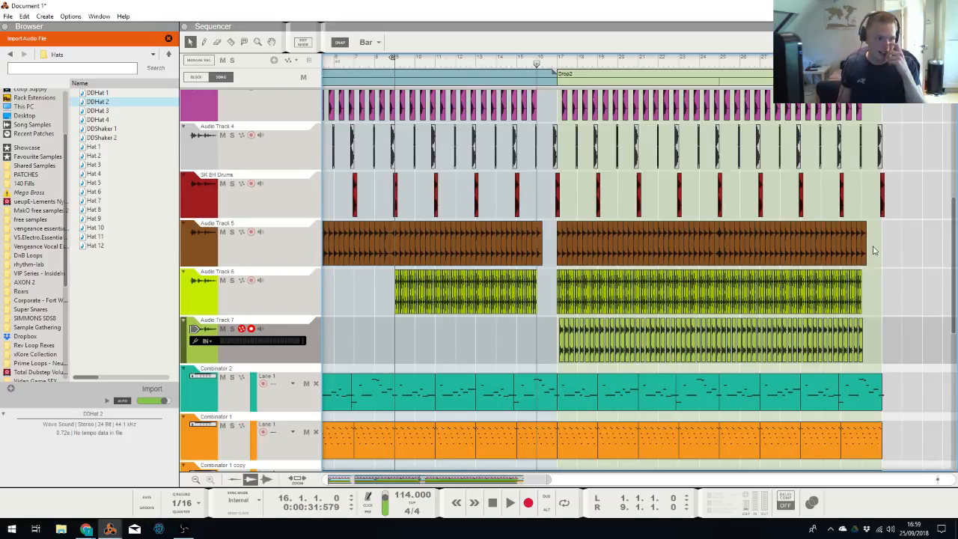
key("alt+Tab")
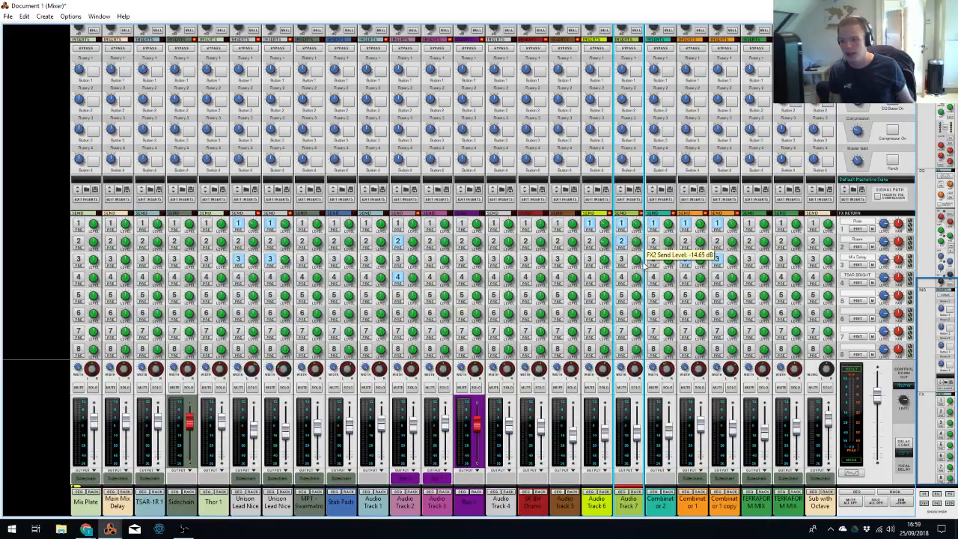
key("alt+Tab")
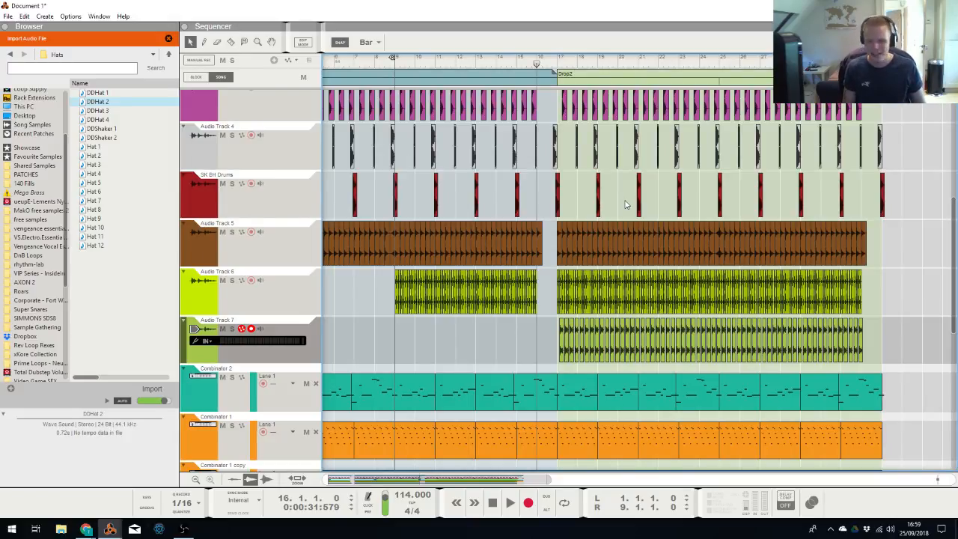
Play the song from bar 16 and raise the level of Audio Track 7 to about 0.28 dB
key("space")
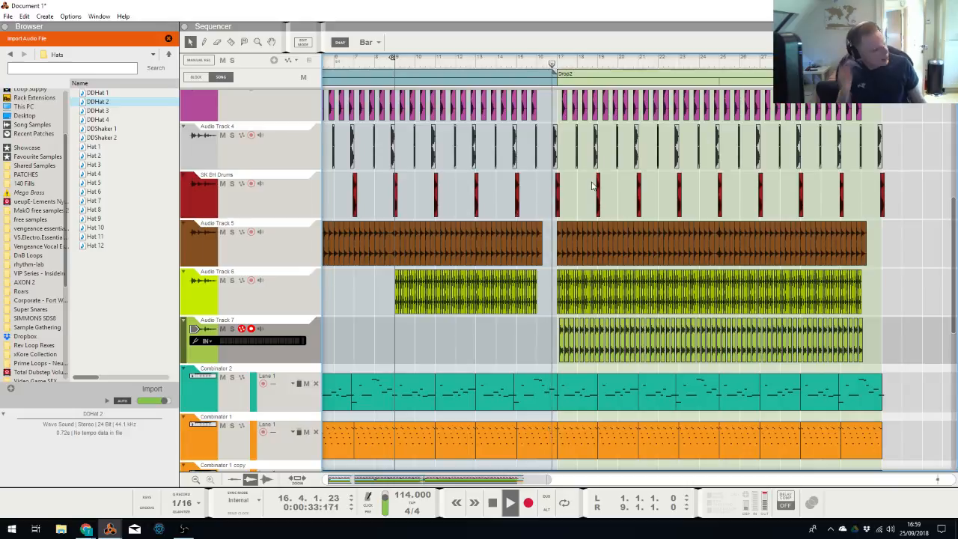
key("alt+Tab")
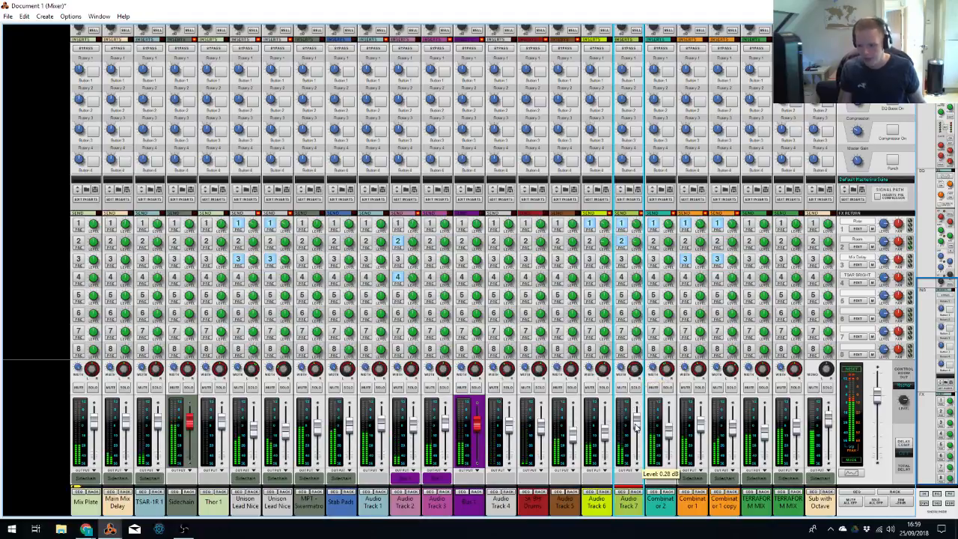
Add a Softube Saturation Knob set to Keep Low as an insert on Audio Track 7 and trim the track level to about -0.56 dB
key("alt+Tab")
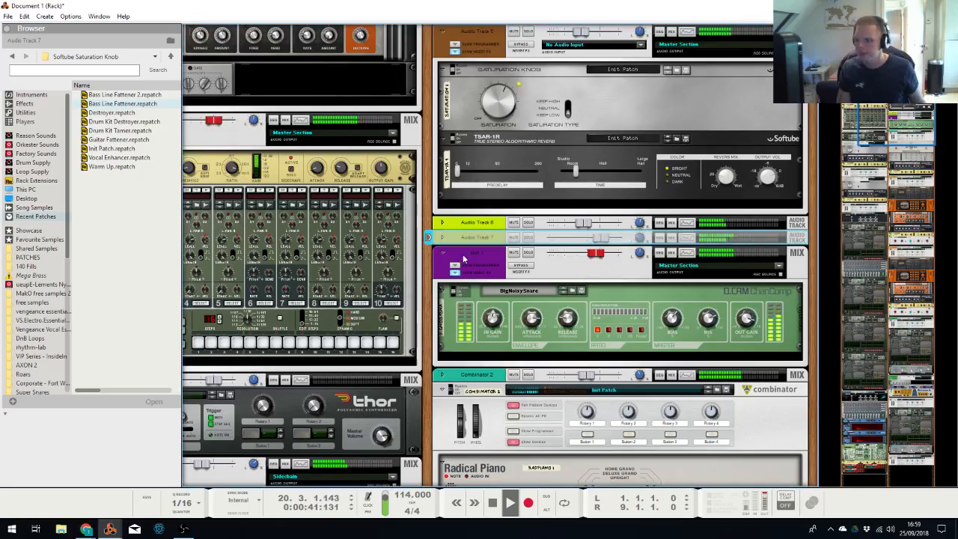
left_click(442, 237)
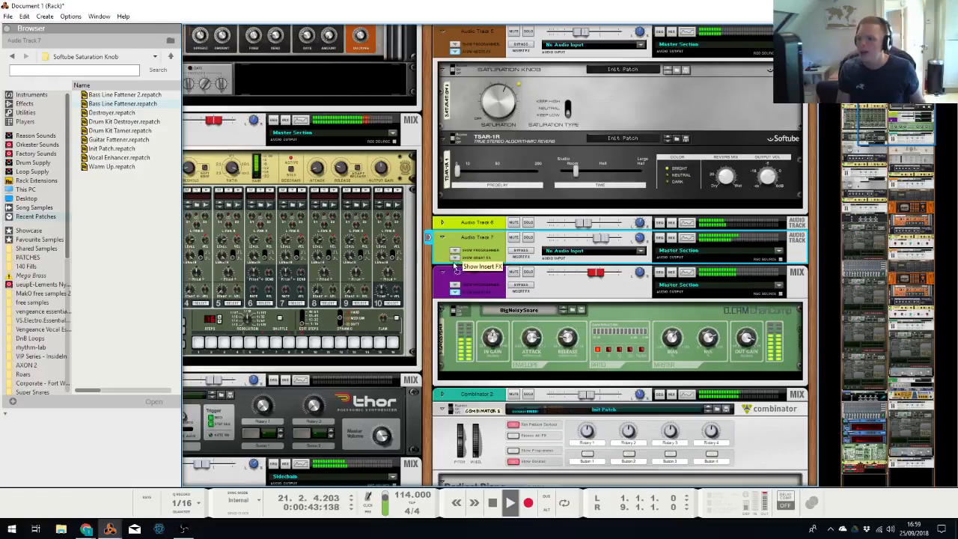
left_click(455, 267)
right_click(466, 271)
mouse_move(542, 300)
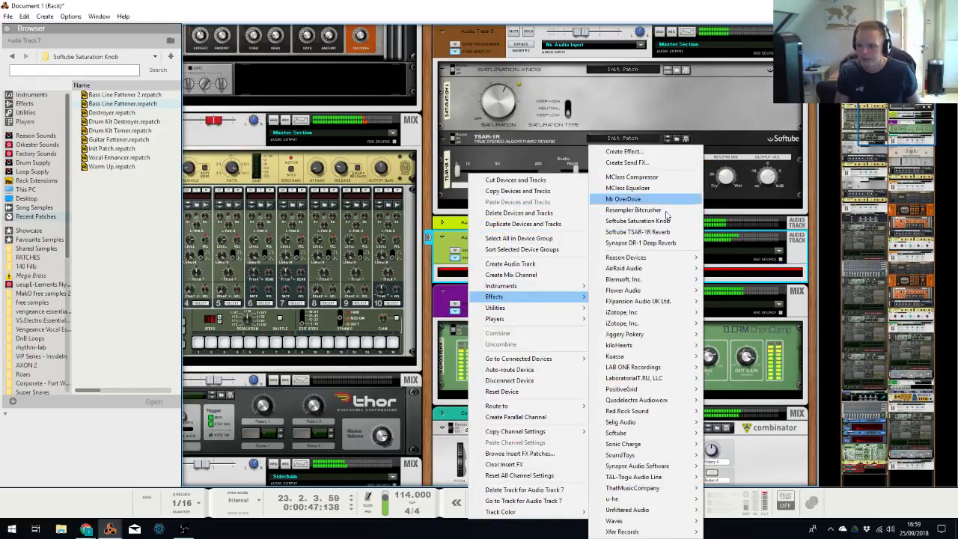
left_click(637, 221)
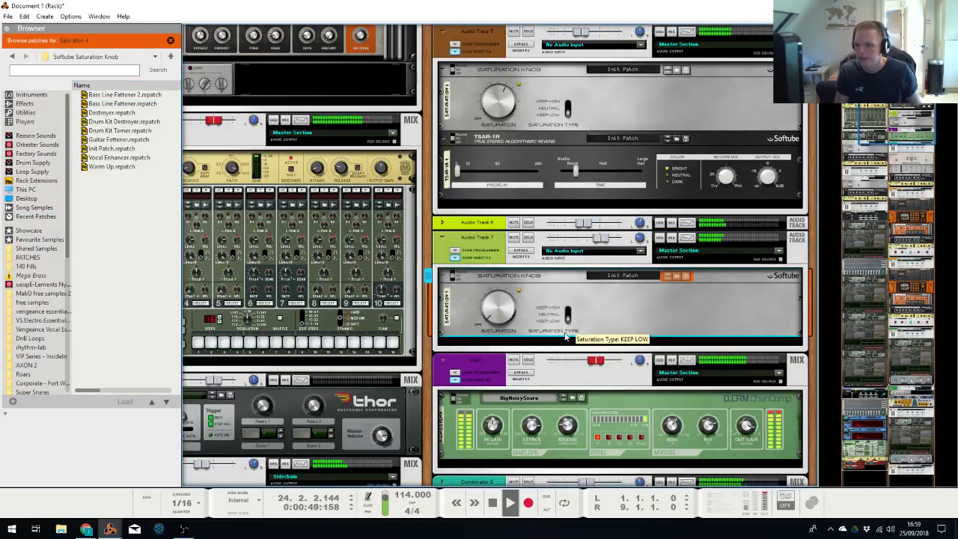
left_click(593, 243)
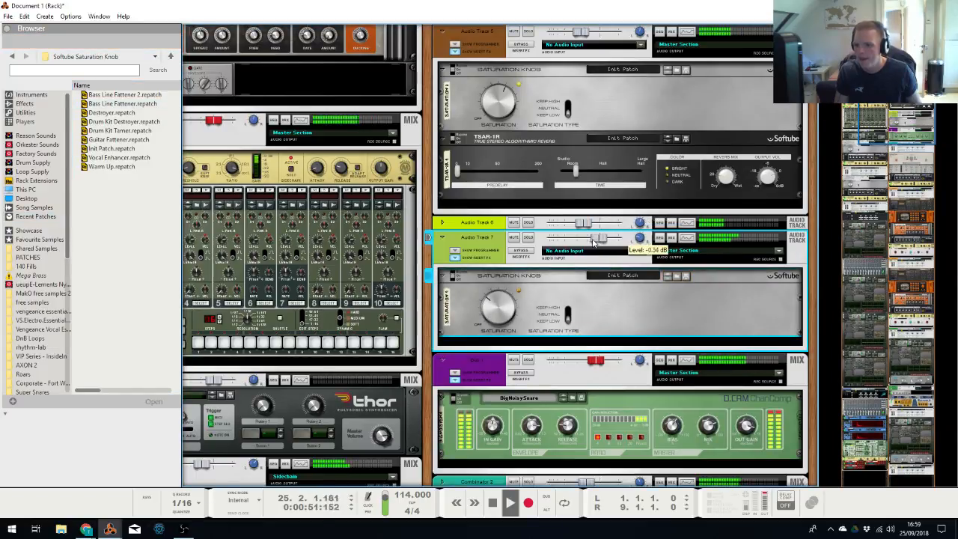
Check Audio Track 7's filter curve in the Spectrum EQ and look over its channel settings in the mixer
key("F2")
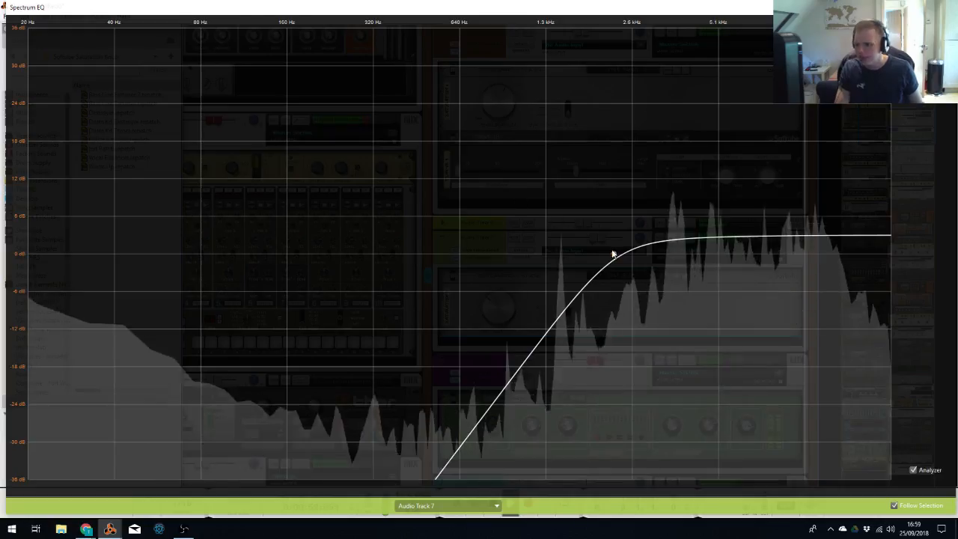
key("alt+Tab")
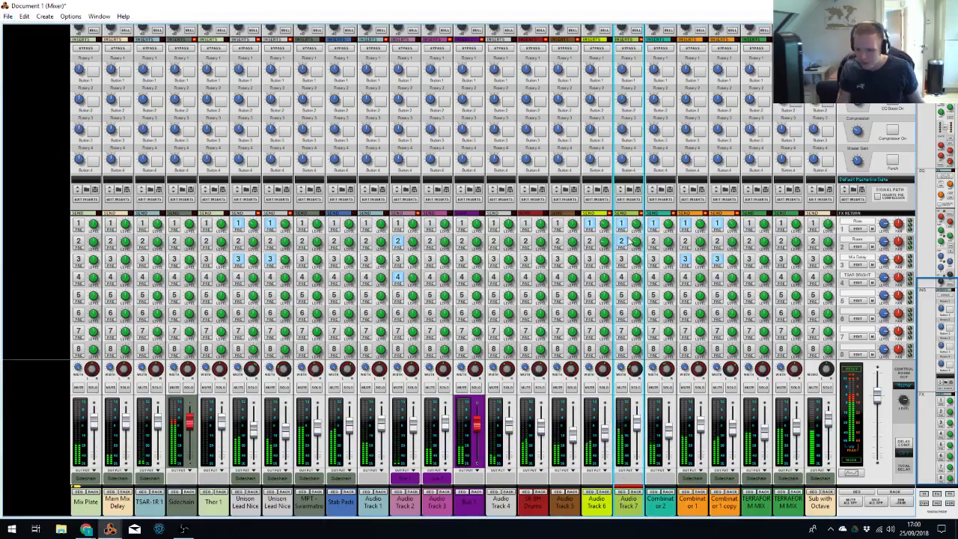
scroll(628, 241, "up", 5)
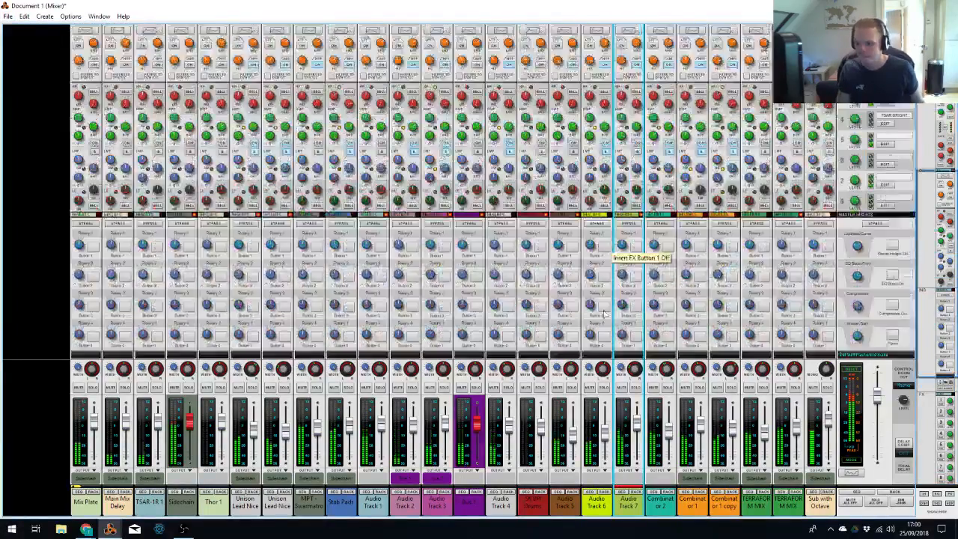
scroll(604, 313, "down", 5)
key("alt+Tab")
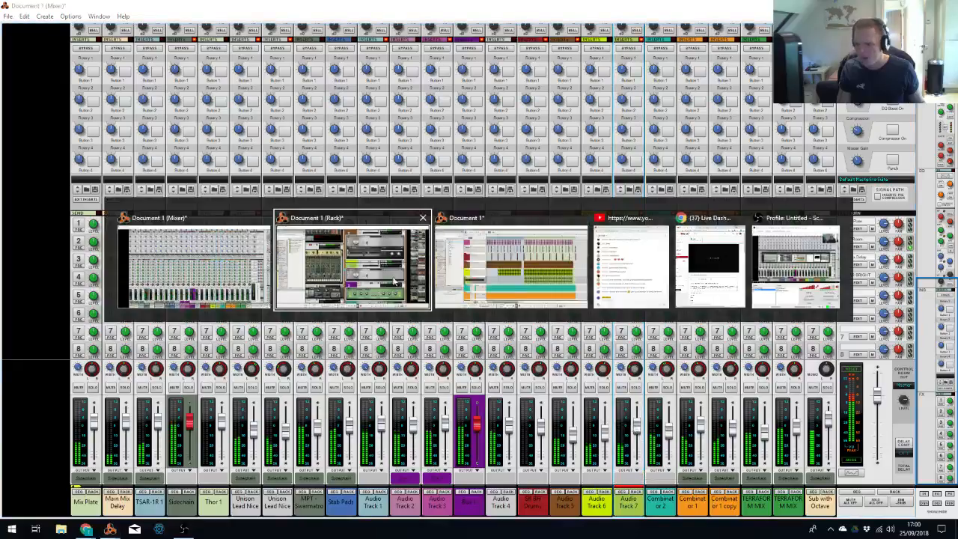
left_click(234, 279)
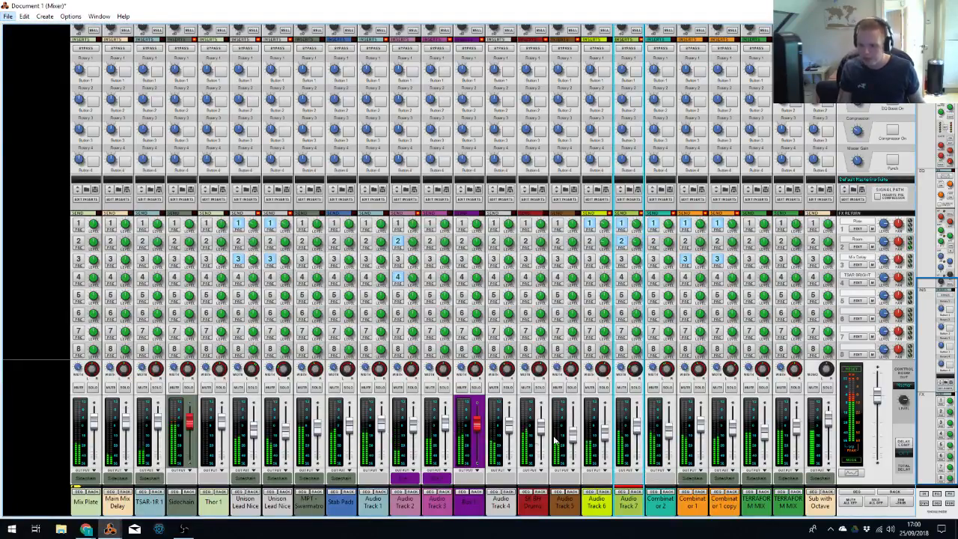
Set the level of Bus 1 to about 0.46 dB and Audio Track 1 to about -0.90 dB, and stop playback
left_click(479, 422, "shift")
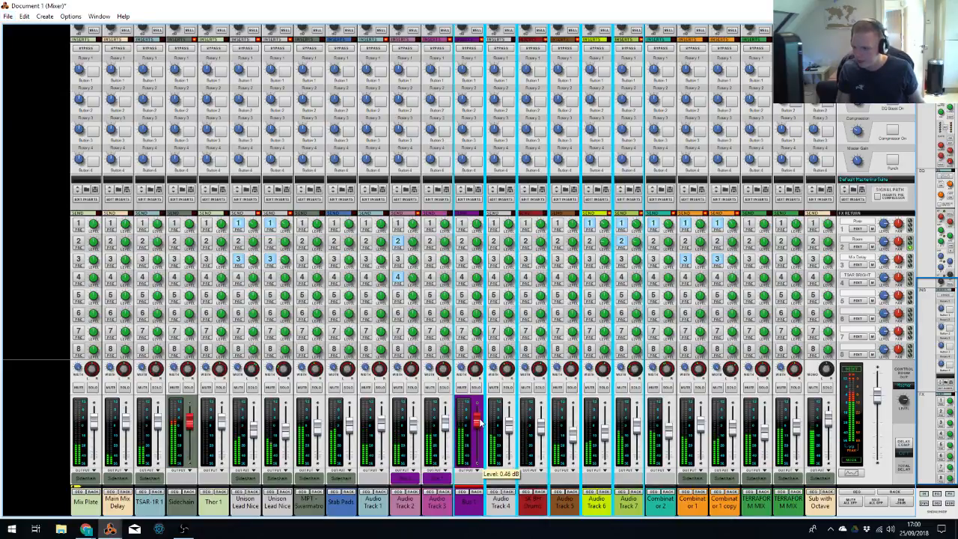
key("alt+Tab")
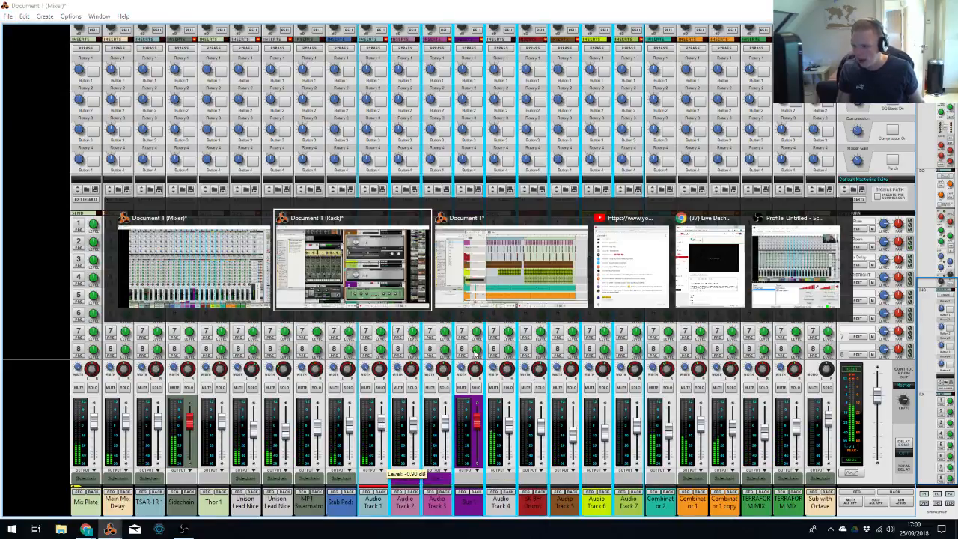
key("alt+Tab")
key("Tab")
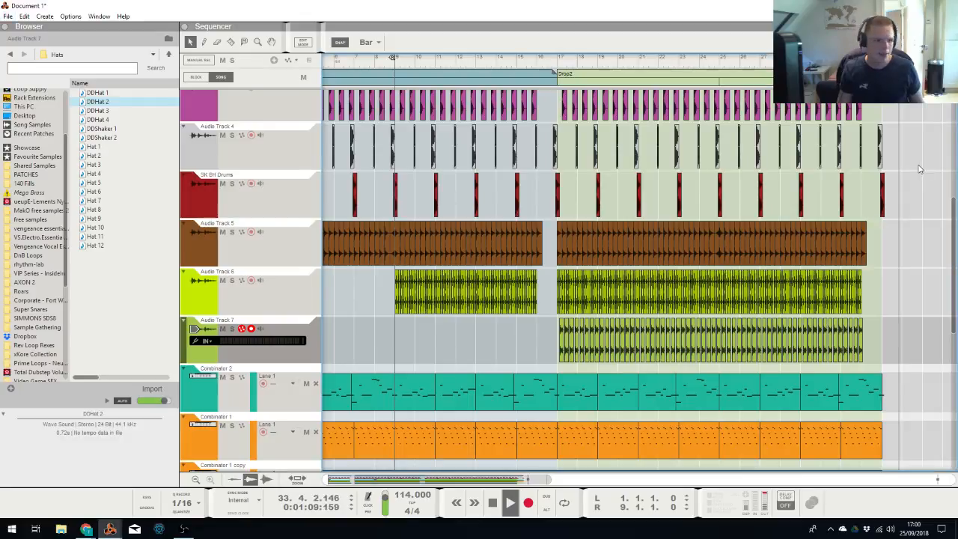
key("shift+Return")
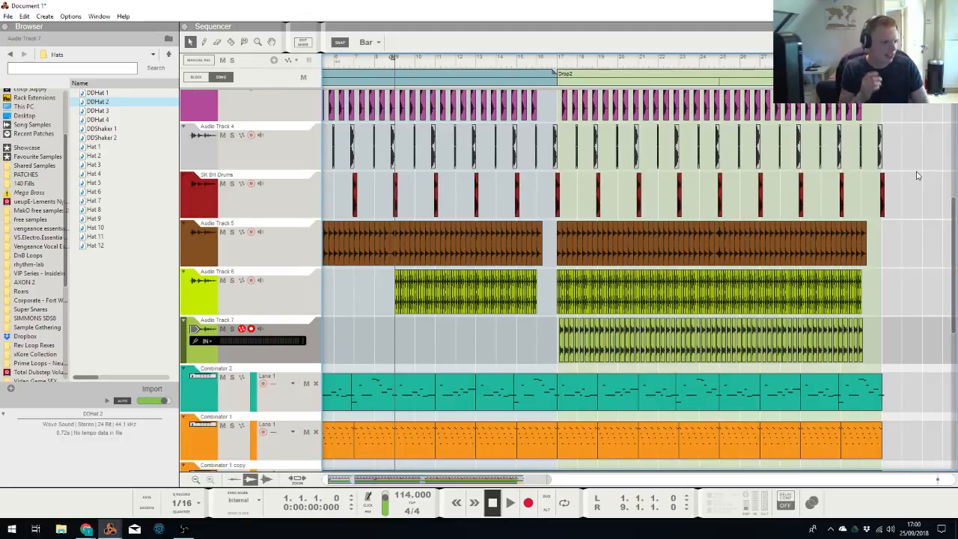
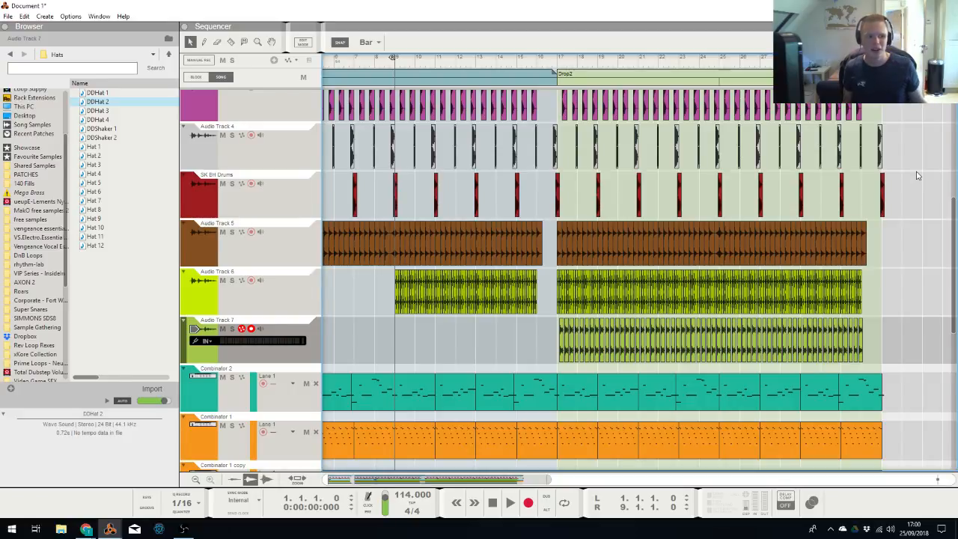
Play the song from bar 16 and inspect the Master Section in the Spectrum EQ
left_click(537, 65)
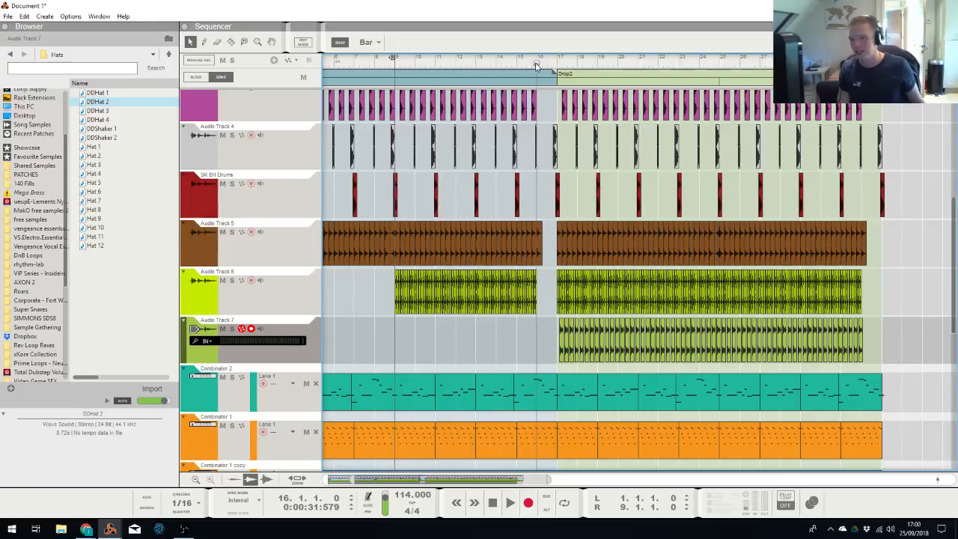
key("space")
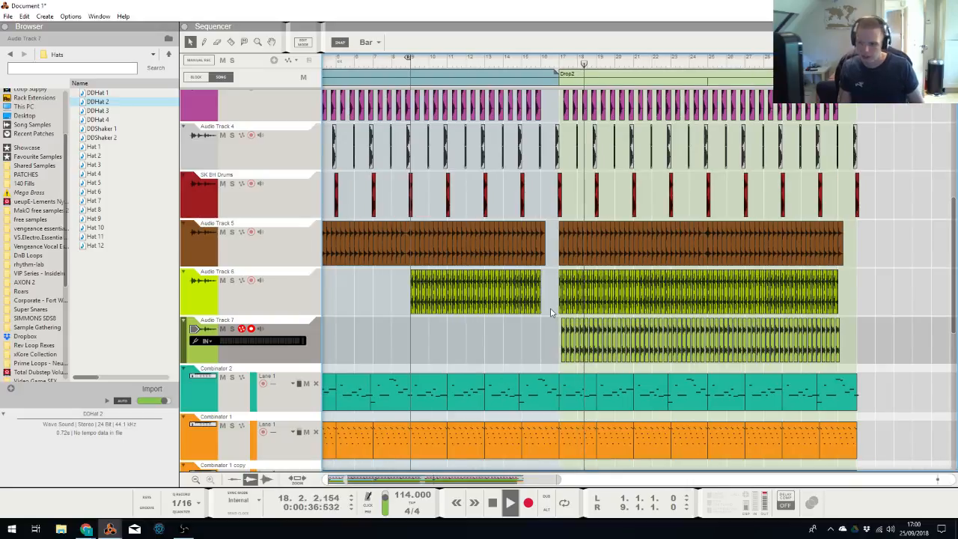
key("alt+Tab")
left_click(467, 266)
left_click(848, 478)
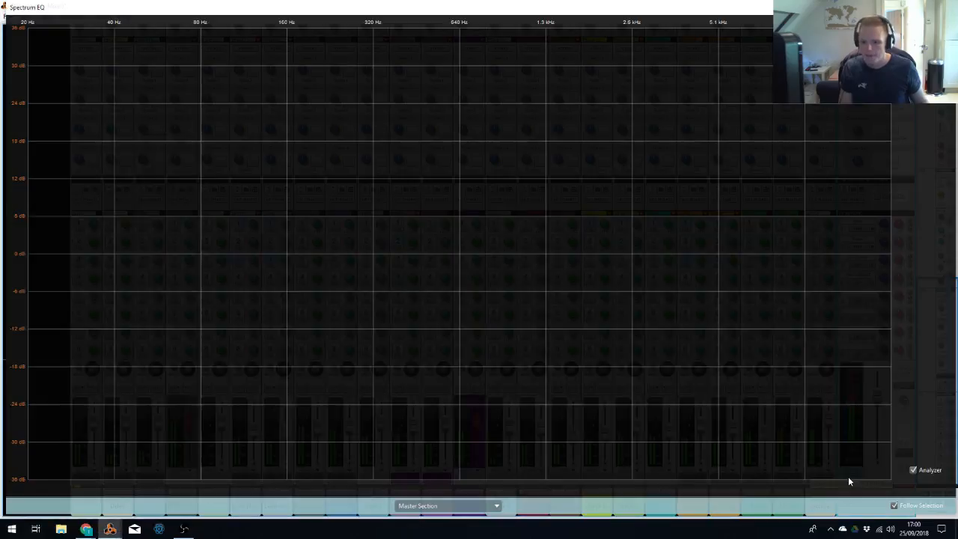
left_click(944, 7)
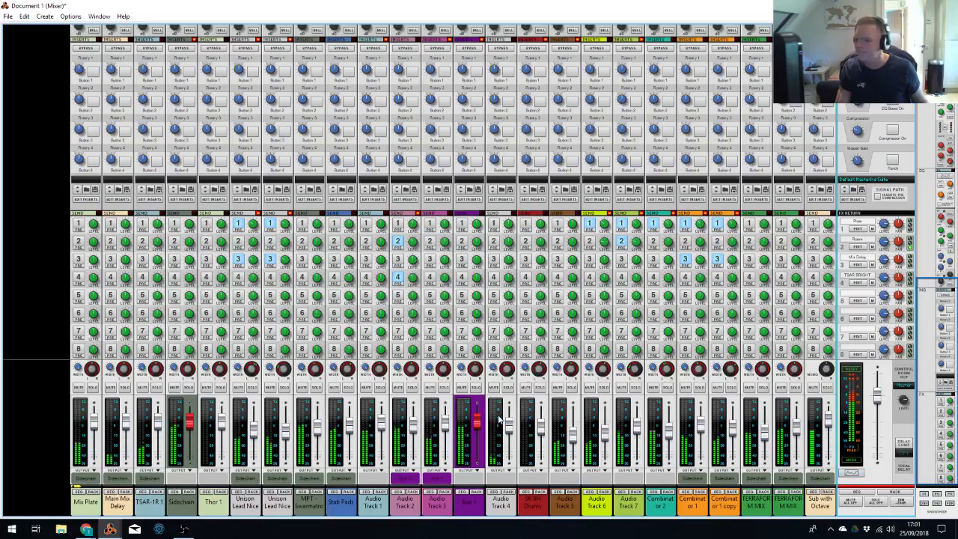
Raise the level of Audio Track 1 to about 0.18 dB and nudge up the Bus 1 level
left_click(381, 425, "shift")
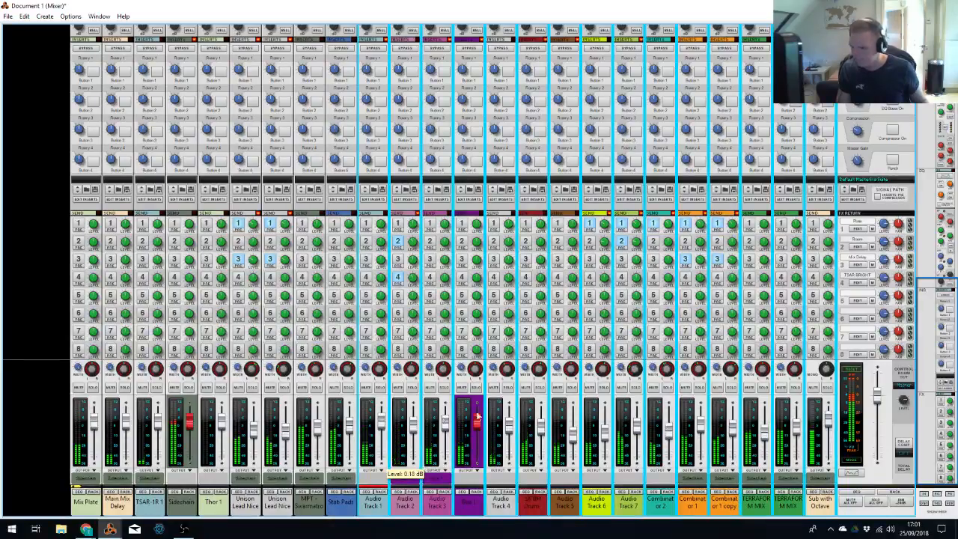
left_click(476, 424, "shift")
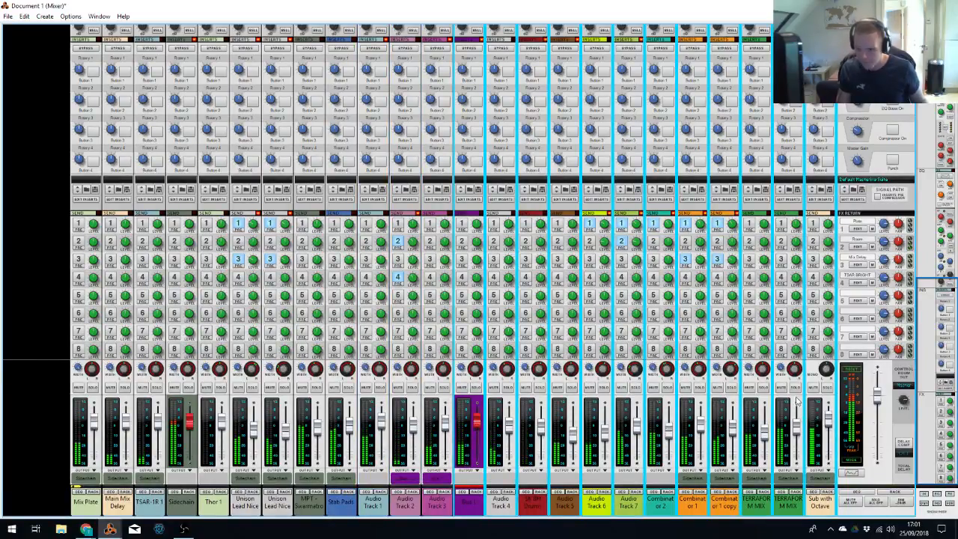
Solo the TERRAFORM MIX FILL channel, adjust its low EQ band around 147.1 Hz while viewing the spectrum, and turn the solo off
left_click(793, 387)
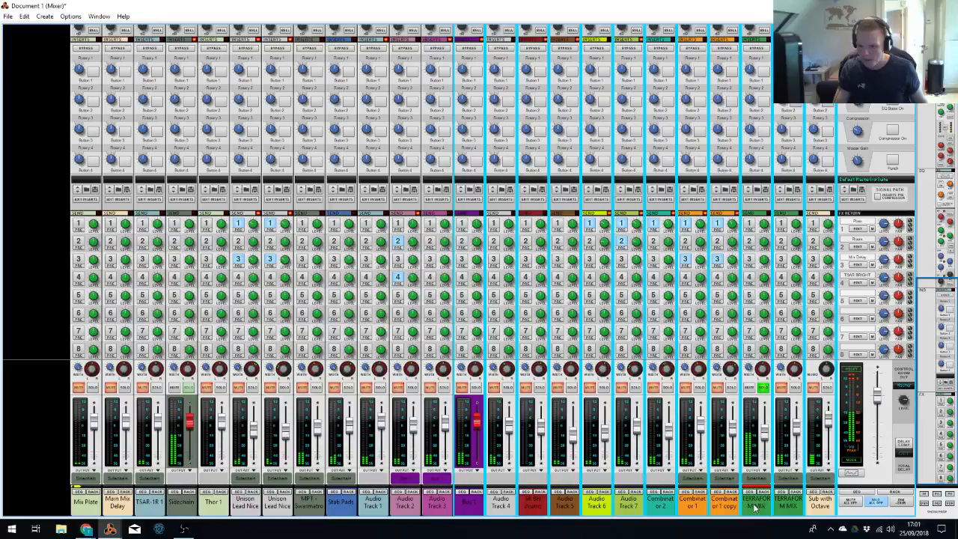
key("F2")
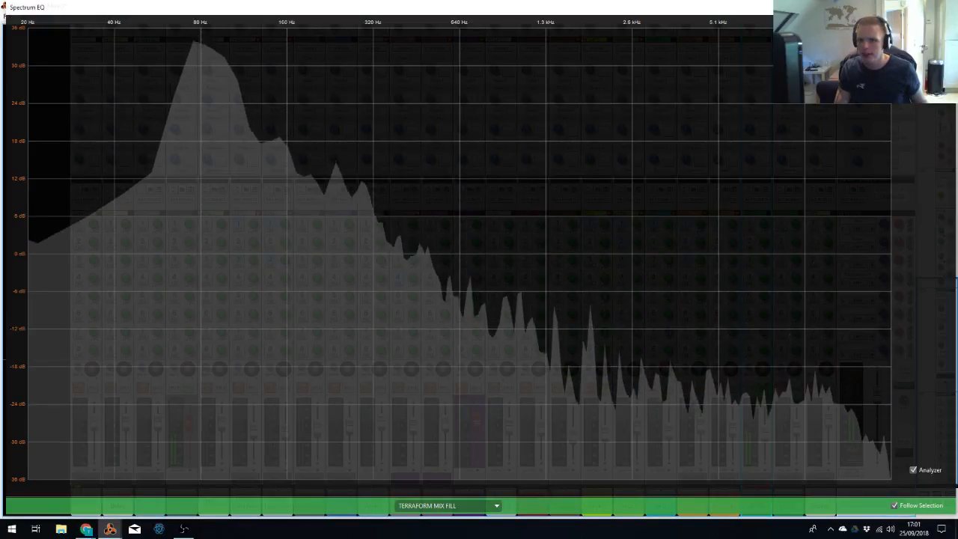
left_click(913, 38)
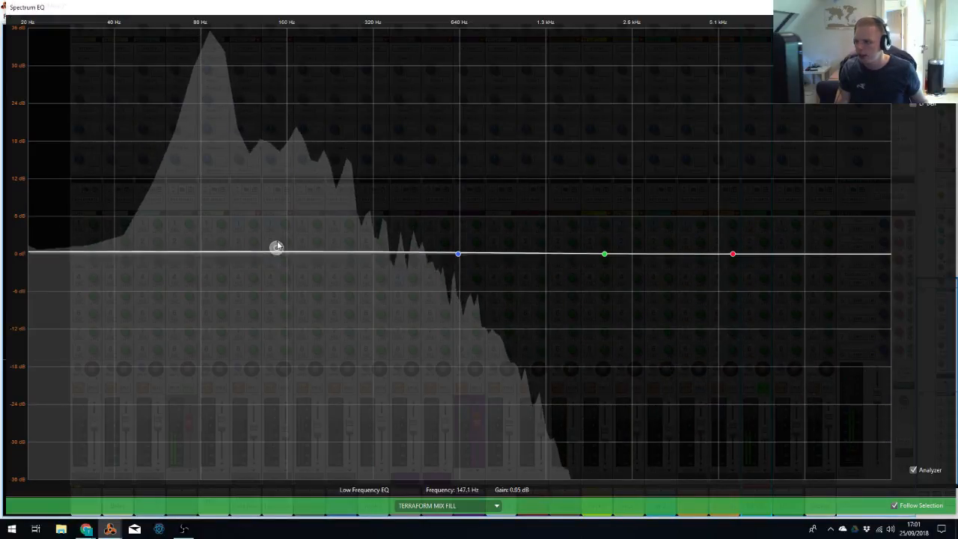
key("F2")
left_click_drag(763, 433, 763, 425)
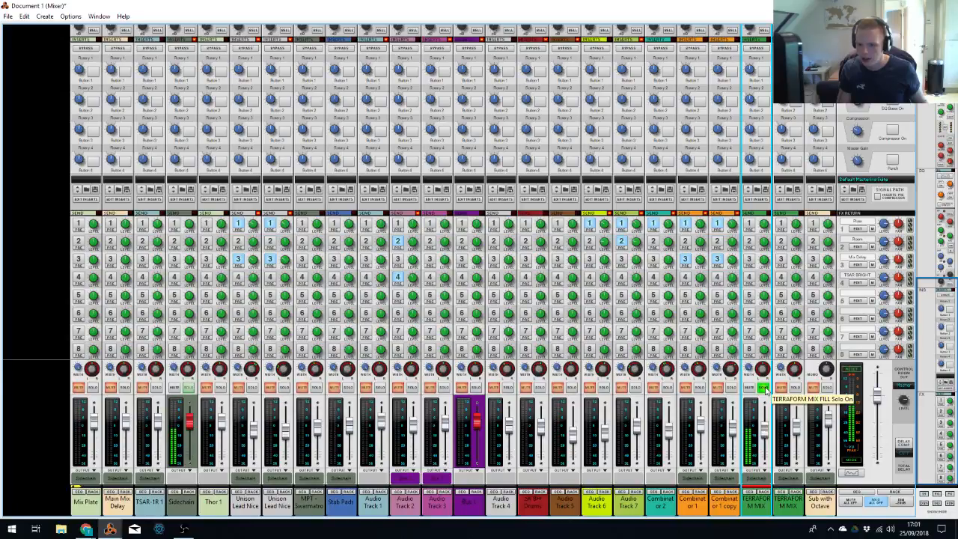
left_click(763, 387)
key("F2")
key("F2")
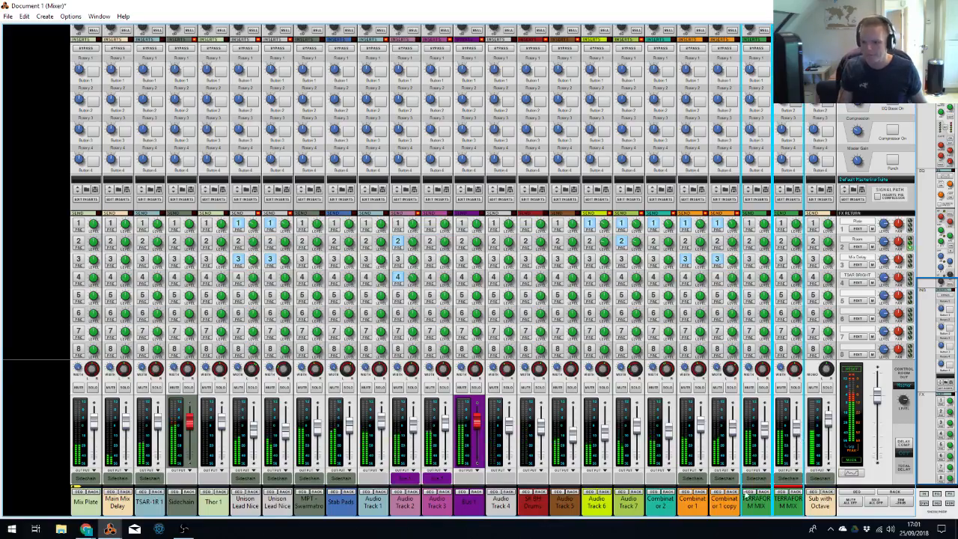
Check the solo sound of the Combinator 1 channels in the mixer and stop playback in the sequencer
left_click(727, 383)
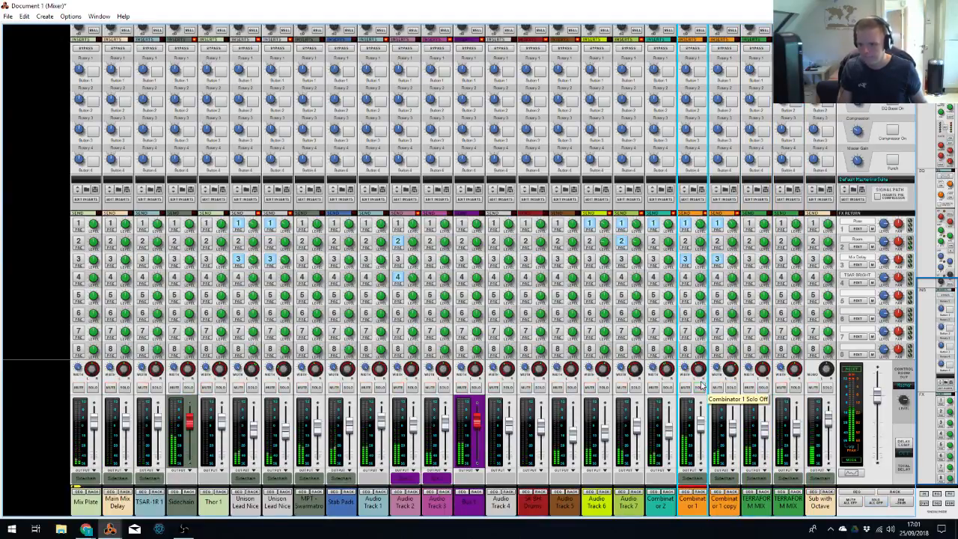
key("alt+Tab")
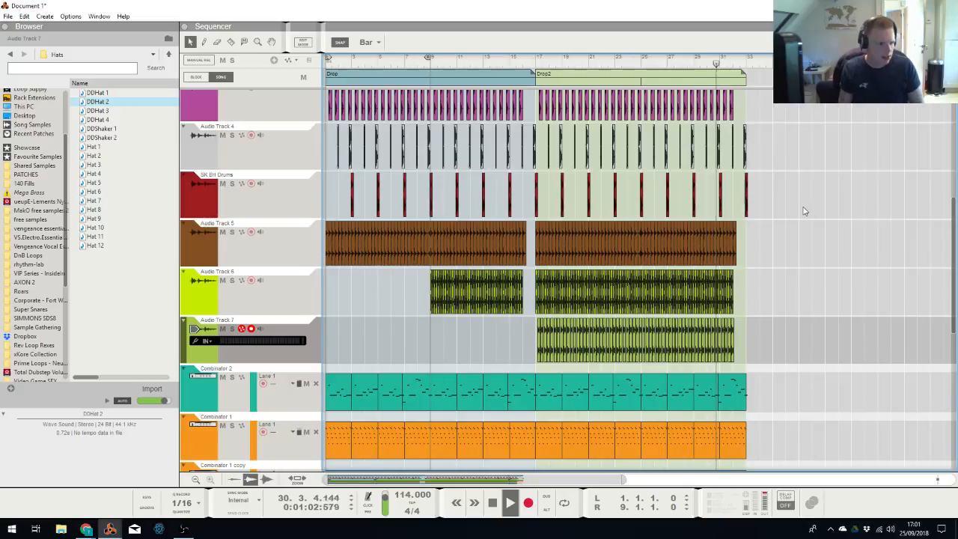
key("space")
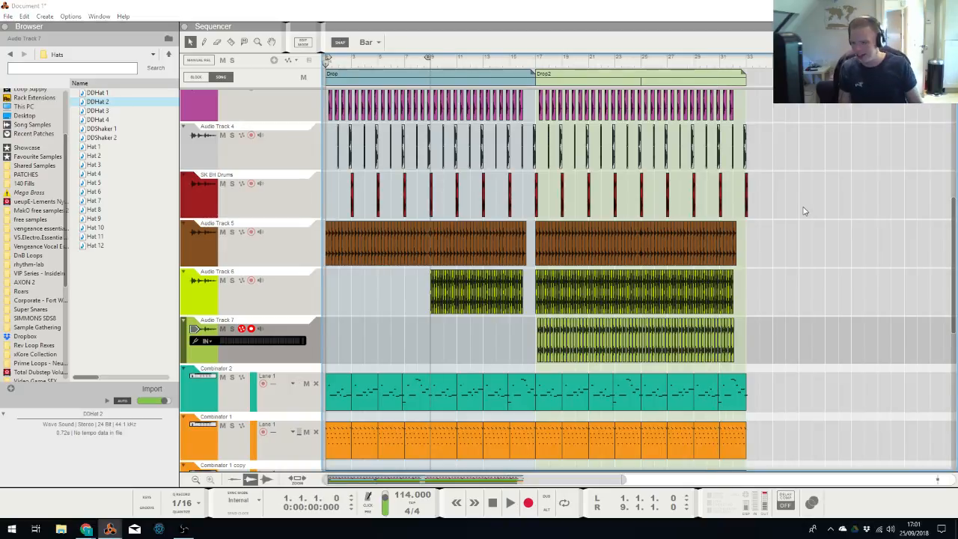
key("ctrl+s")
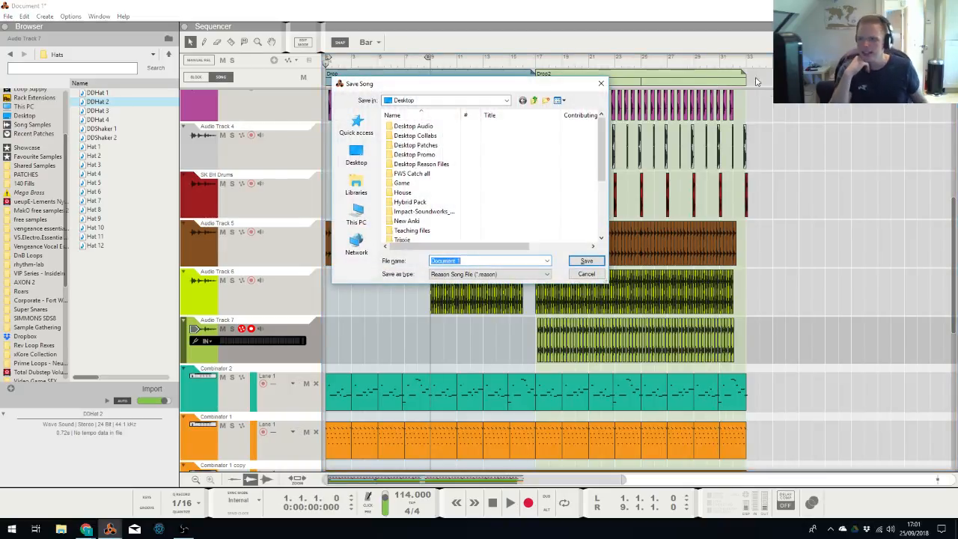
left_click(600, 83)
Split the Combinator 1 and Combinator 1 copy clips at bars 16 and 17, and mute the one-bar sections between the cuts
left_click(514, 65)
left_click(524, 65)
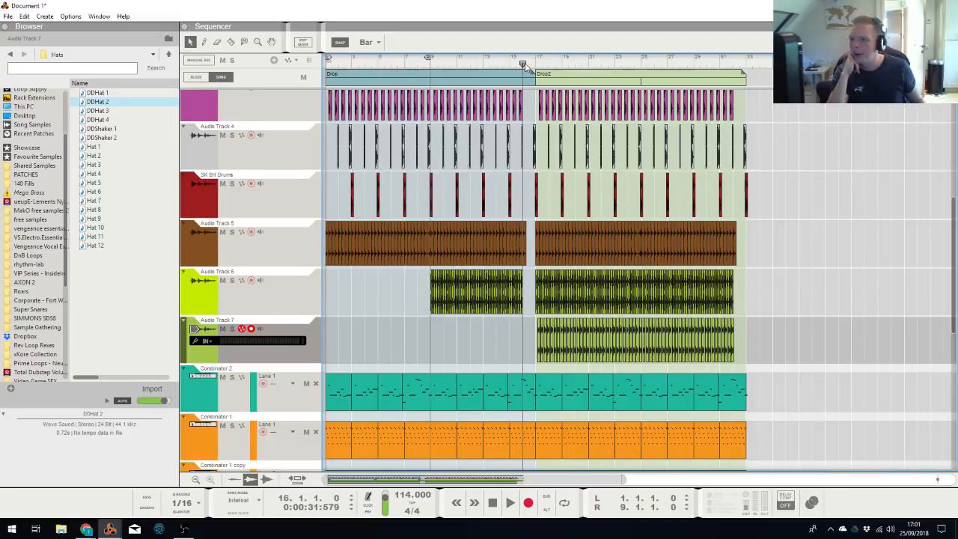
key("h")
key("h")
key("h")
key("h")
key("h")
key("h")
key("h")
key("h")
key("h")
key("h")
key("h")
key("h")
key("h")
key("h")
key("h")
key("h")
key("h")
key("h")
key("h")
key("h")
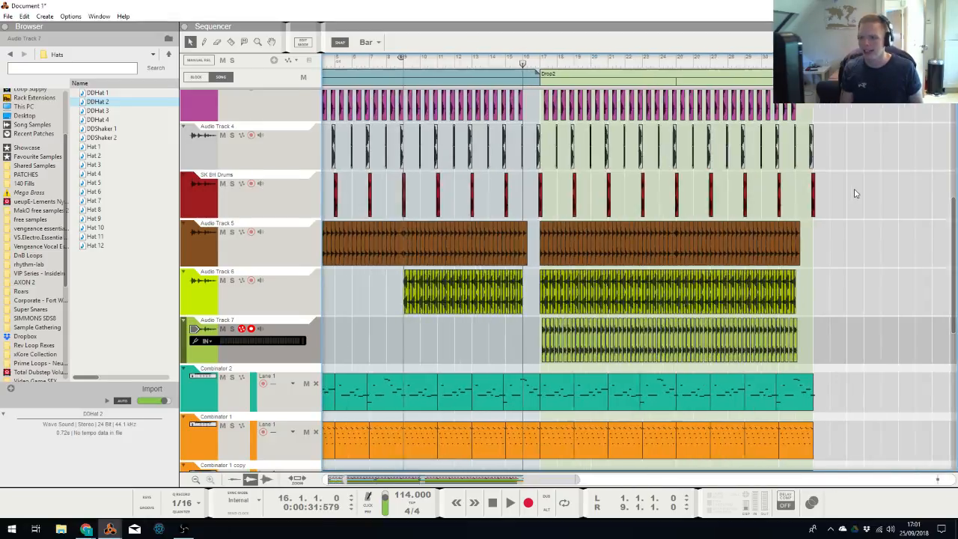
key("h")
key("h")
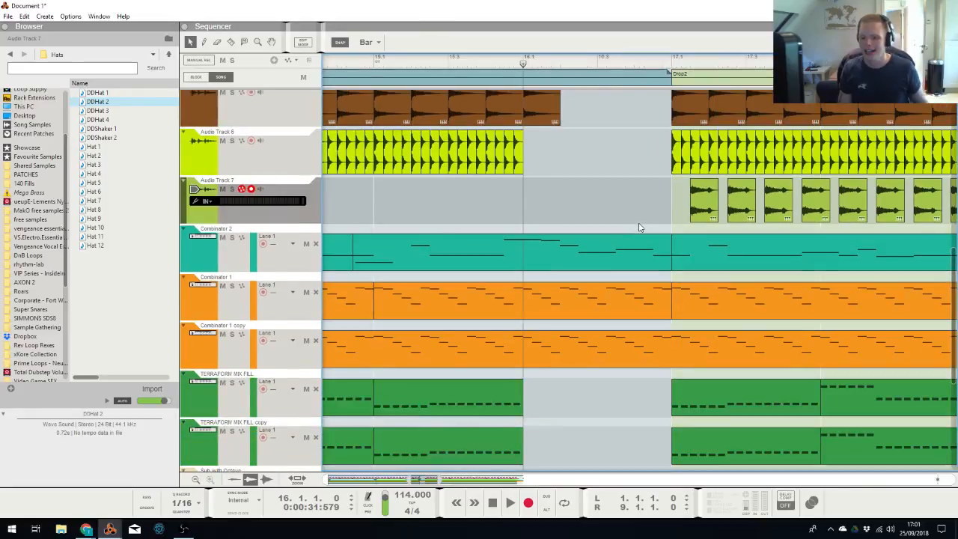
scroll(642, 202, "down", 3)
left_click_drag(603, 228, 668, 314)
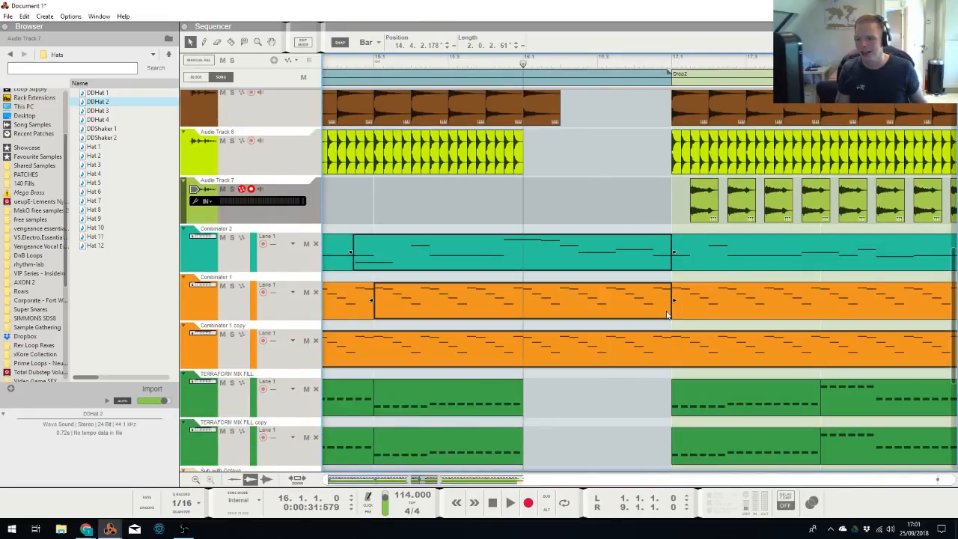
key("r")
left_click_drag(526, 298, 660, 347)
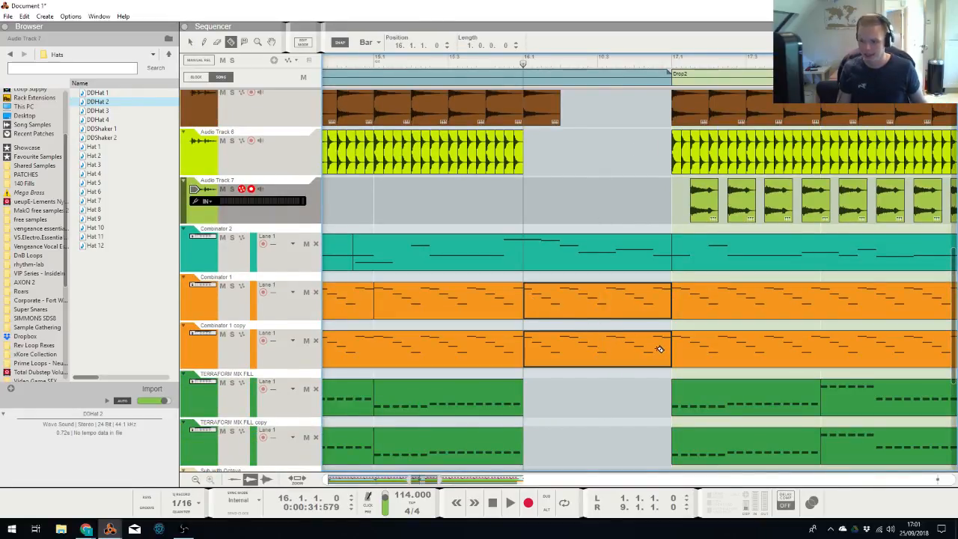
key("q")
Shorten the Combinator 2 clip before Drop2 with snap off so that it ends just after the start of bar 16
left_click(668, 253)
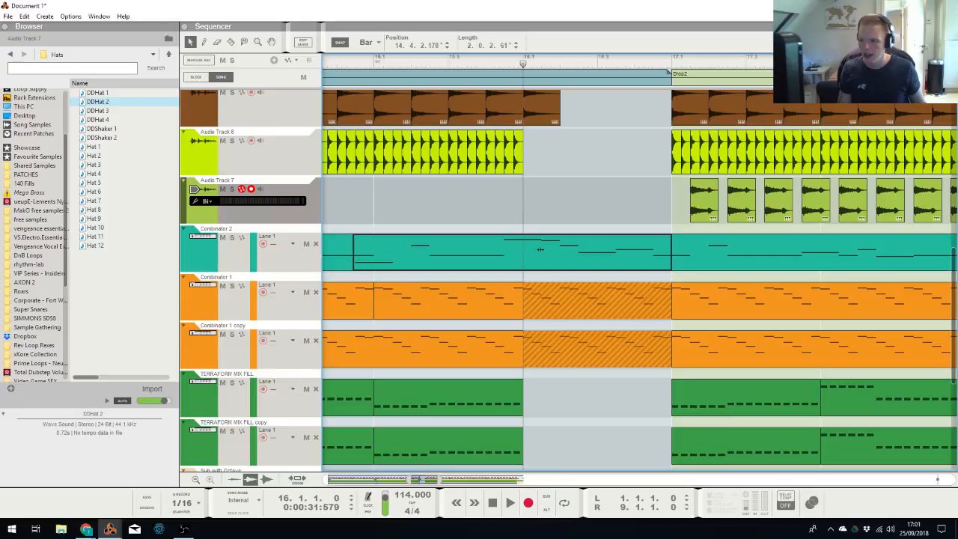
mouse_move(539, 249)
left_mouse_down()
mouse_move(519, 258)
mouse_move(528, 259)
left_mouse_up()
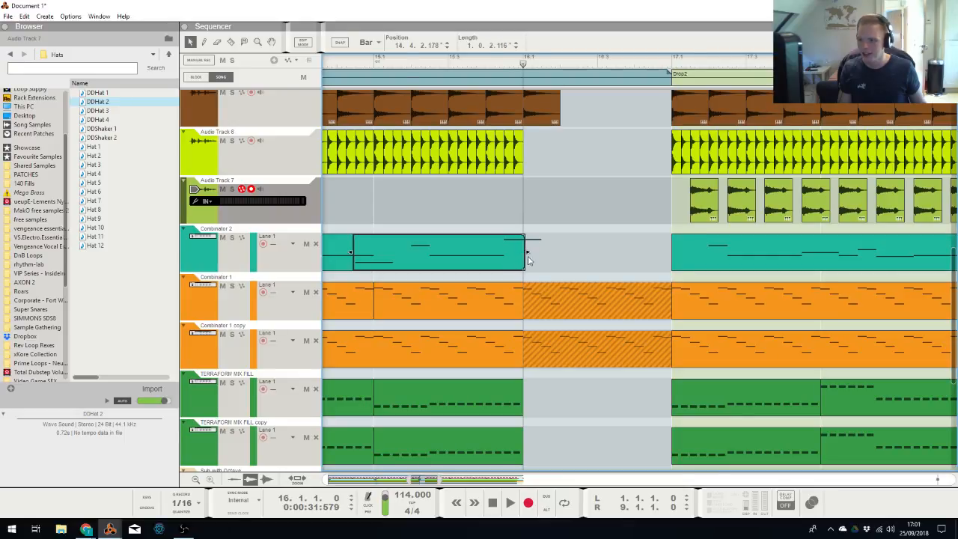
key("s")
Play the transition into Drop2 to check the gap in bar 16
left_click_drag(389, 65, 313, 69)
key("space")
left_click(596, 189)
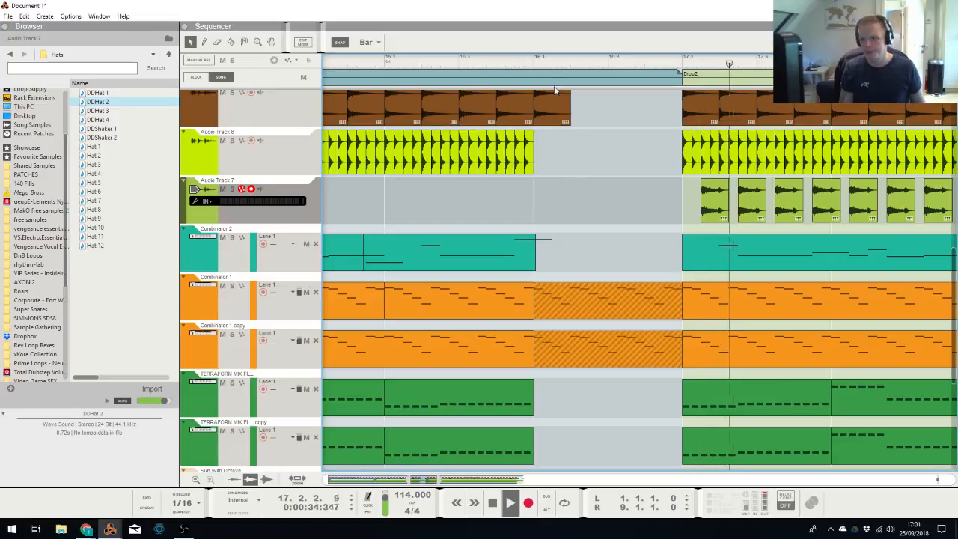
key("space")
Create an audio track below Audio Track 7 and start an audio file import at bar 16
left_click(529, 60)
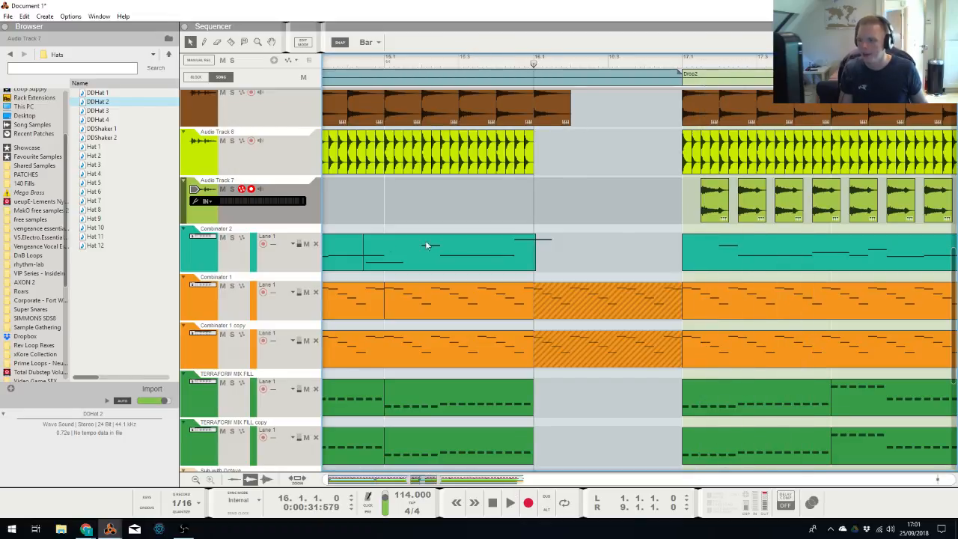
left_click(291, 206)
key("ctrl+t")
key("ctrl+shift+i")
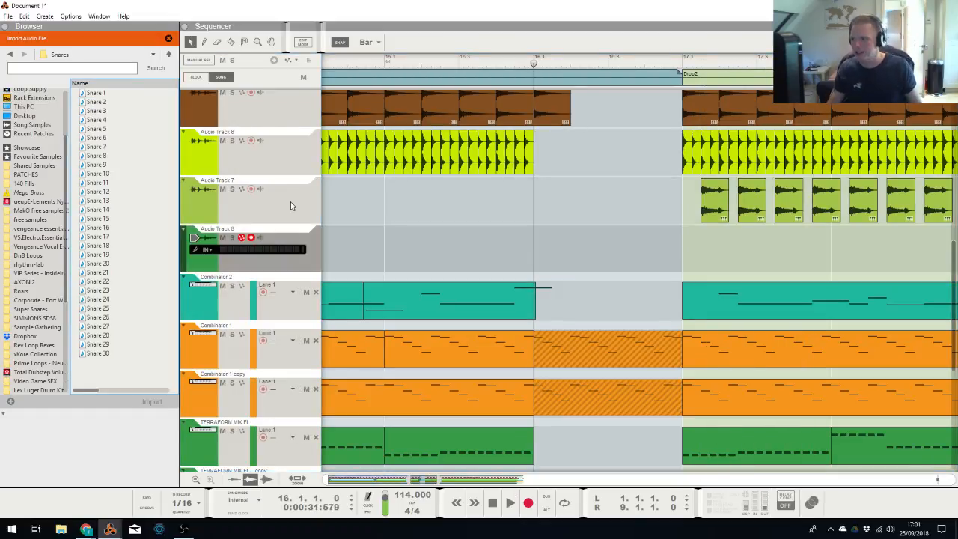
Audition samples in the Real World Sounds folder of VIP Series - InsideInfo and import London Underground onto Audio Track 8
scroll(19, 294, "down", 1)
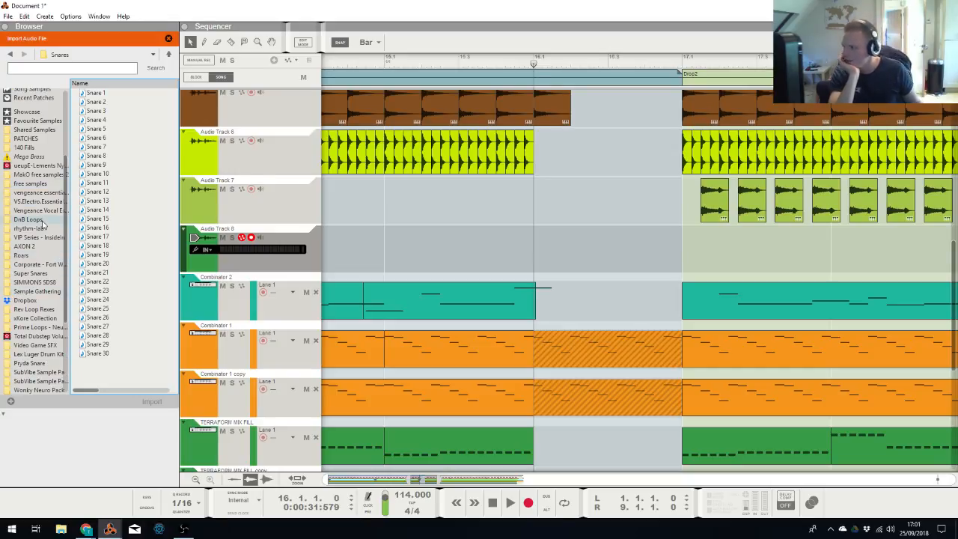
scroll(39, 222, "down", 2)
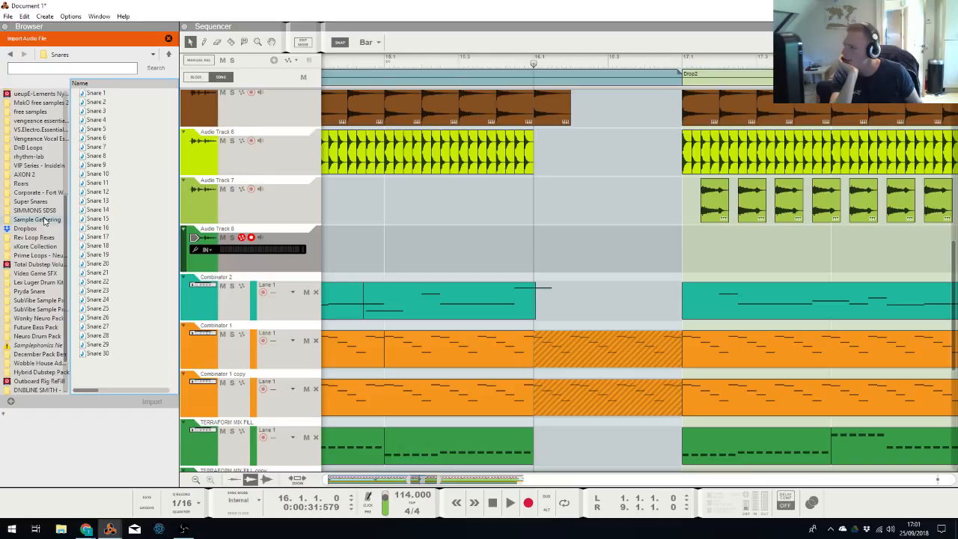
left_click(45, 165)
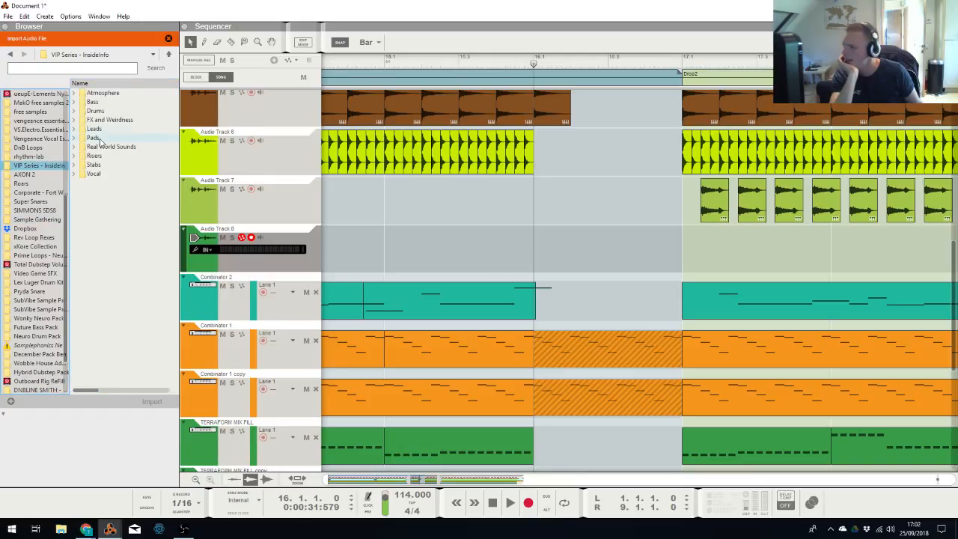
double_click(106, 149)
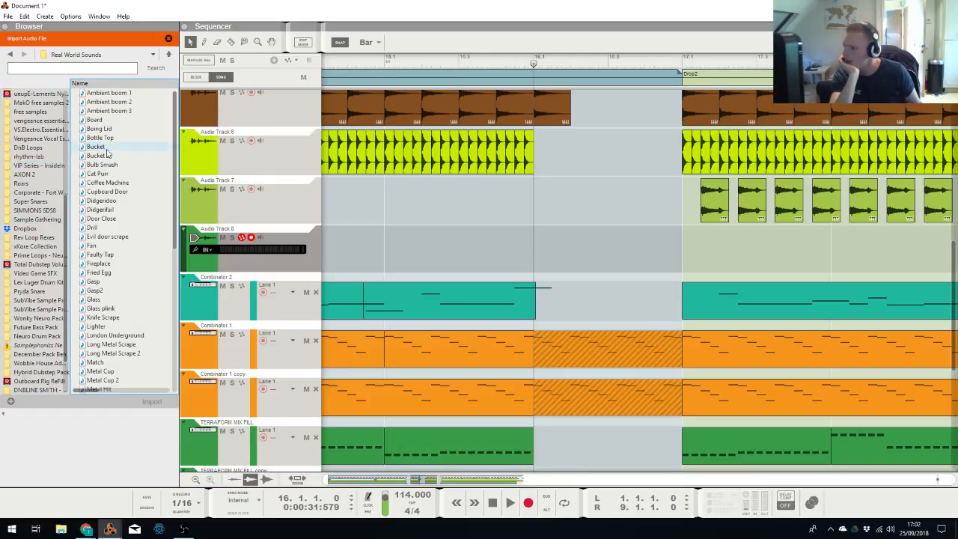
left_click(128, 299)
scroll(124, 292, "down", 2)
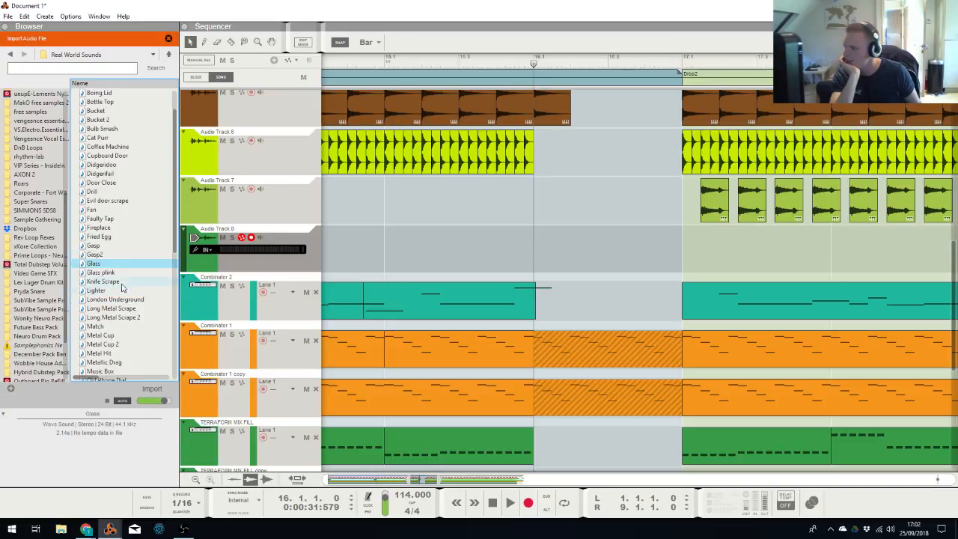
left_click(125, 300)
scroll(126, 303, "down", 2)
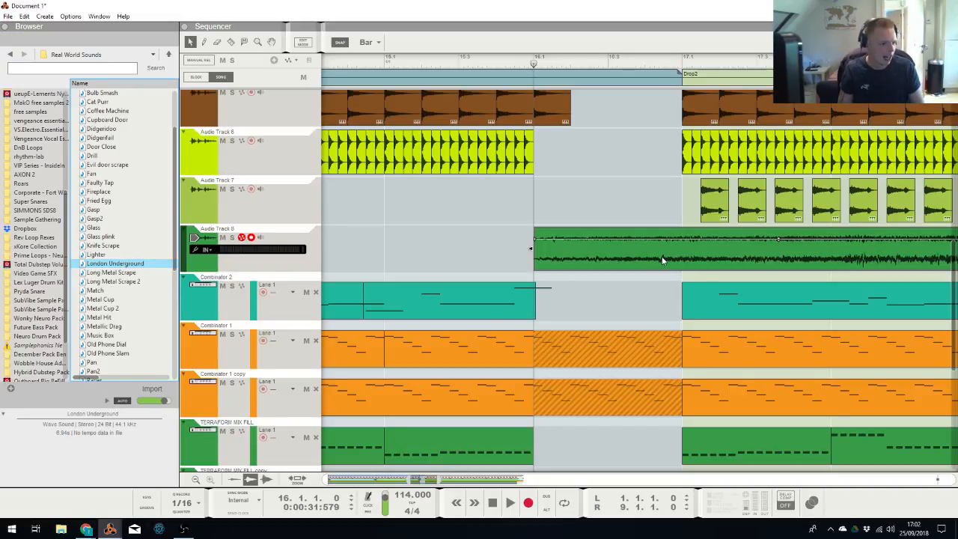
Move the London Underground clip earlier and trim both ends so it fills only bar 16
left_click(574, 209)
key("g")
key("g")
key("g")
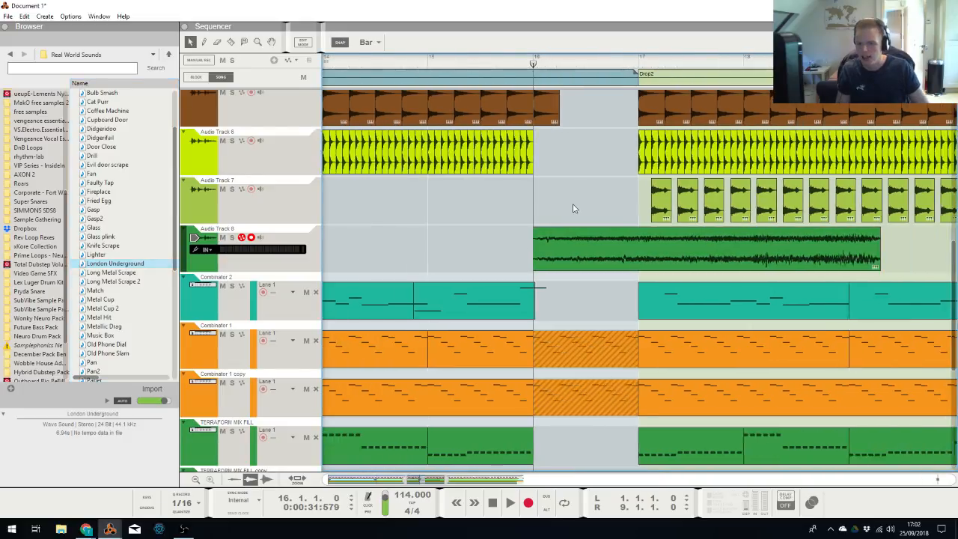
left_click_drag(562, 255, 545, 255)
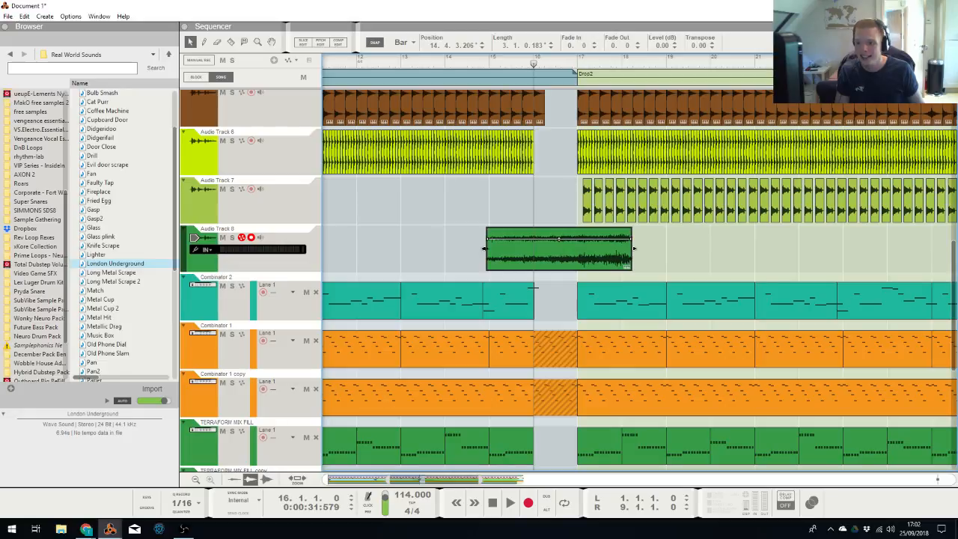
left_click_drag(487, 247, 558, 269)
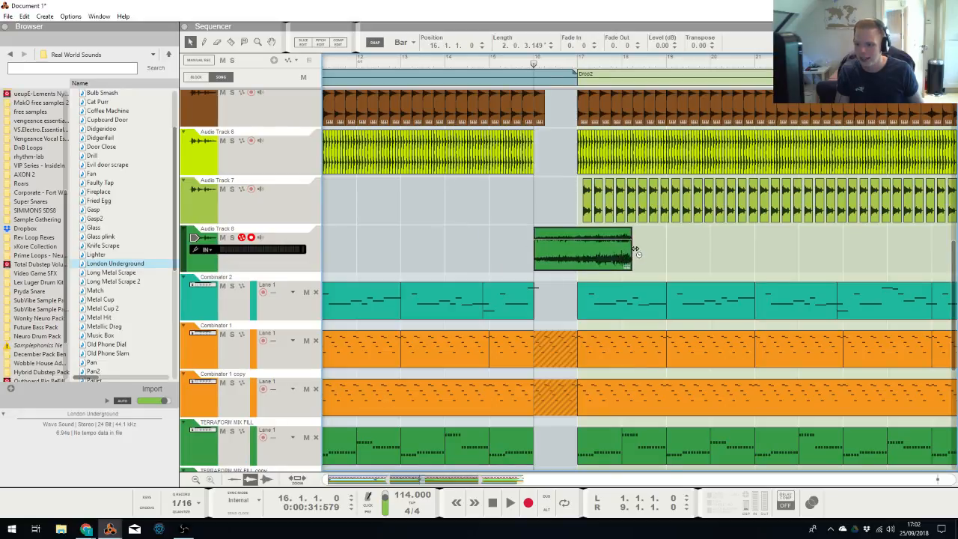
left_click_drag(634, 250, 577, 249)
Transpose the London Underground clip on Audio Track 8 to 3.00
right_click(574, 249)
left_click(647, 502)
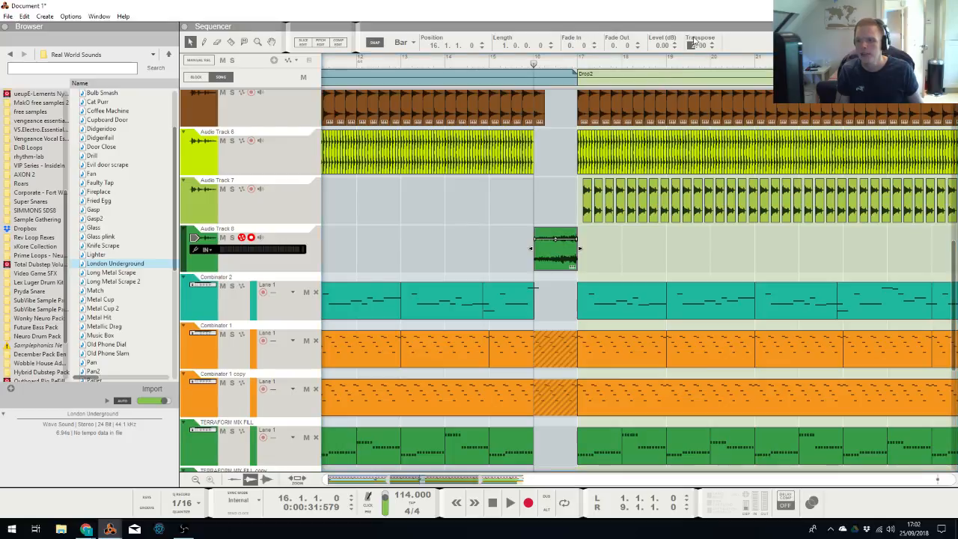
scroll(694, 43, "up", 3)
Play the song from bar 15 and check the Audio Track 8 channel in the mixer
left_click(513, 69)
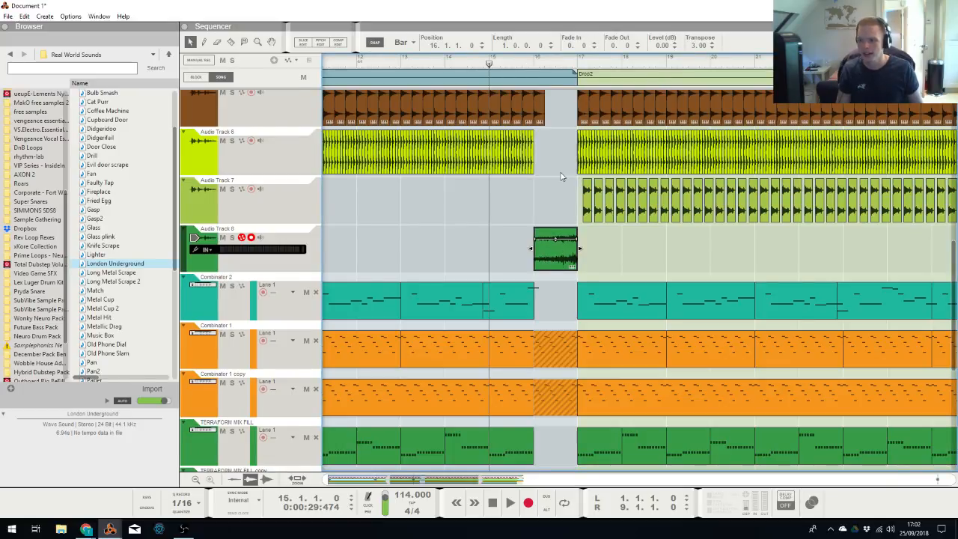
key("space")
key("alt+Tab")
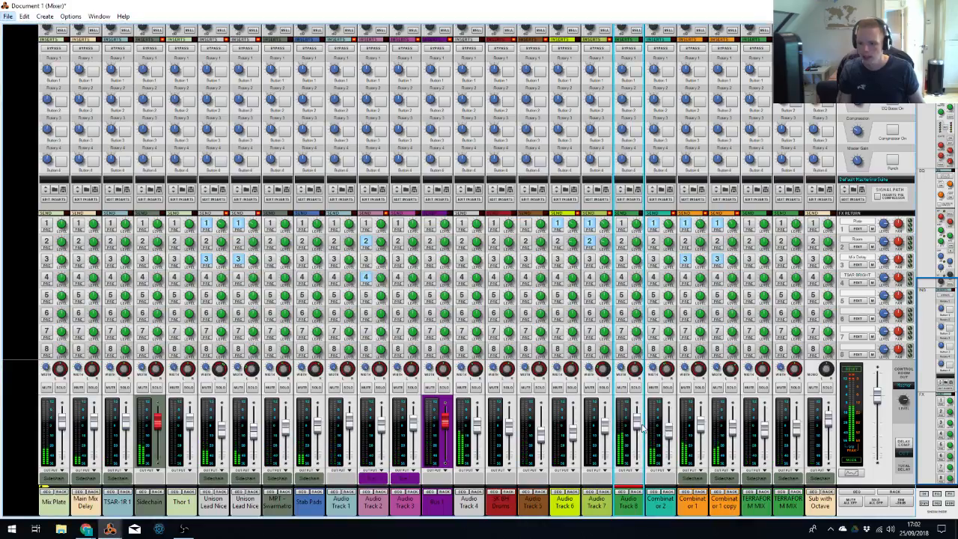
key("alt+Tab")
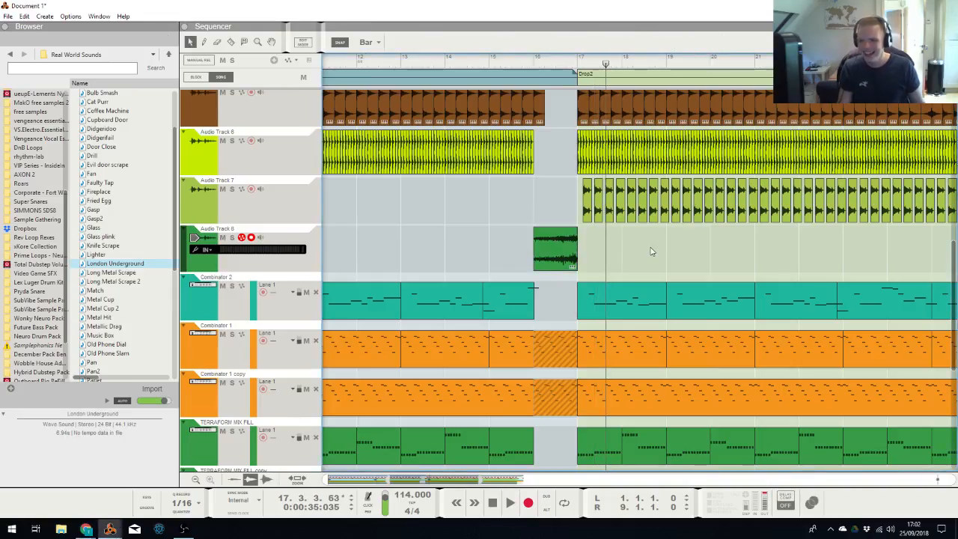
Normalize the London Underground clip and play the transition from bar 16
left_click(536, 62)
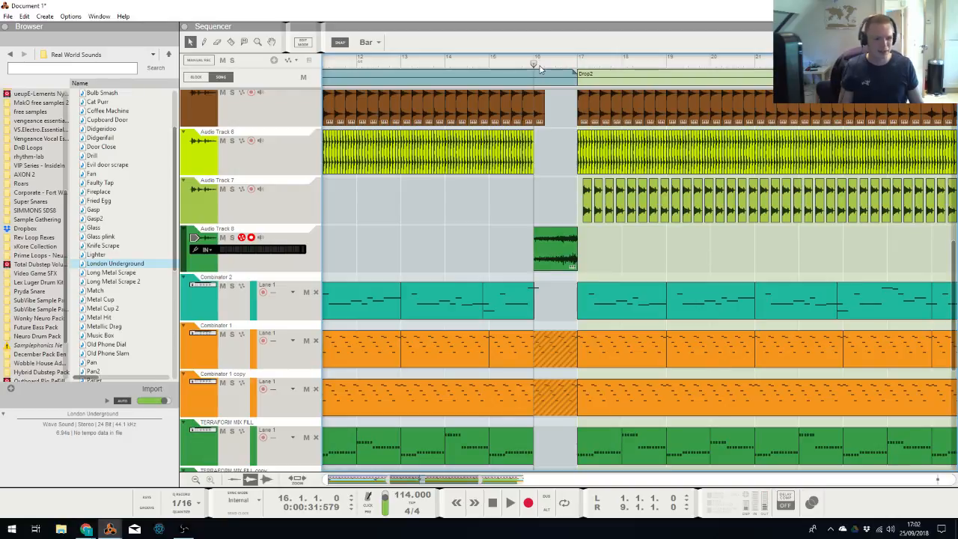
right_click(563, 240)
left_click(635, 370)
key("space")
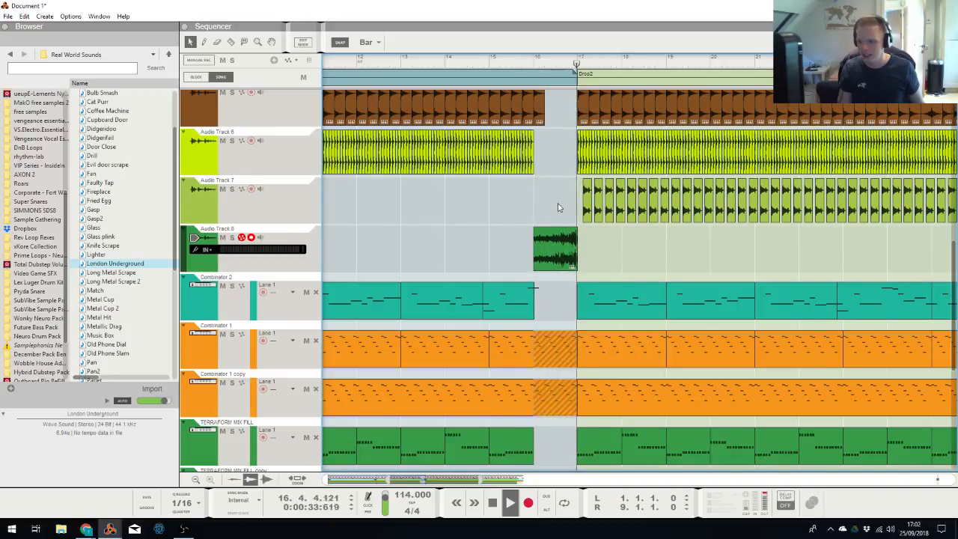
key("space")
Set the snap value to 1/8 and shorten the London Underground clip to the first half of bar 16
left_click(365, 42)
left_click(366, 85)
left_click(568, 255)
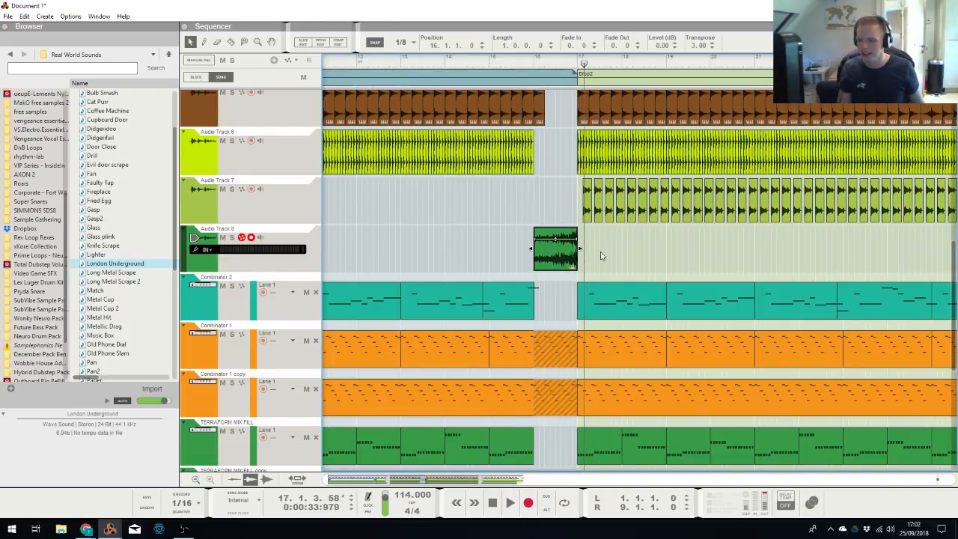
left_click_drag(581, 248, 556, 252)
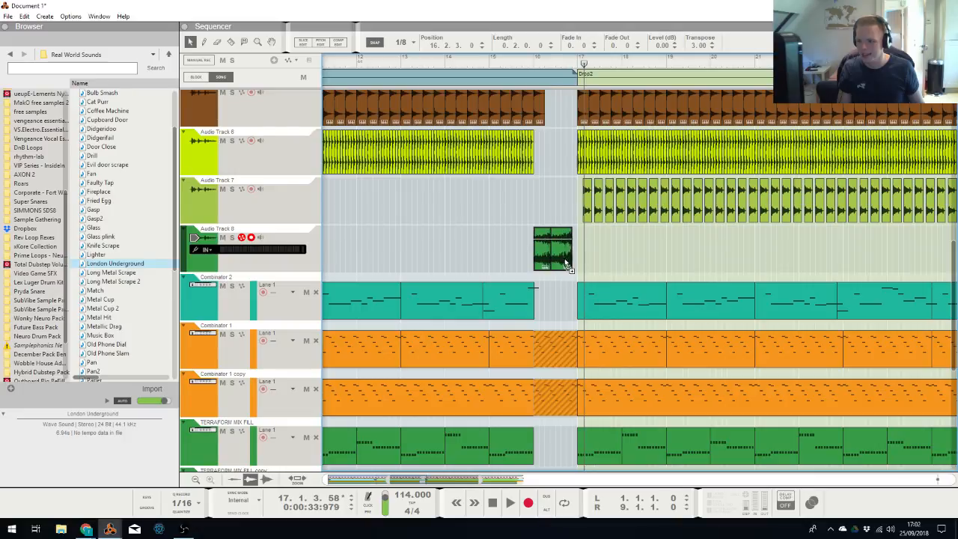
Fill the second half of bar 16 with a reversed copy of the clip and join both halves into one clip
right_click(570, 262)
left_click(603, 512)
left_click_drag(635, 262, 462, 254)
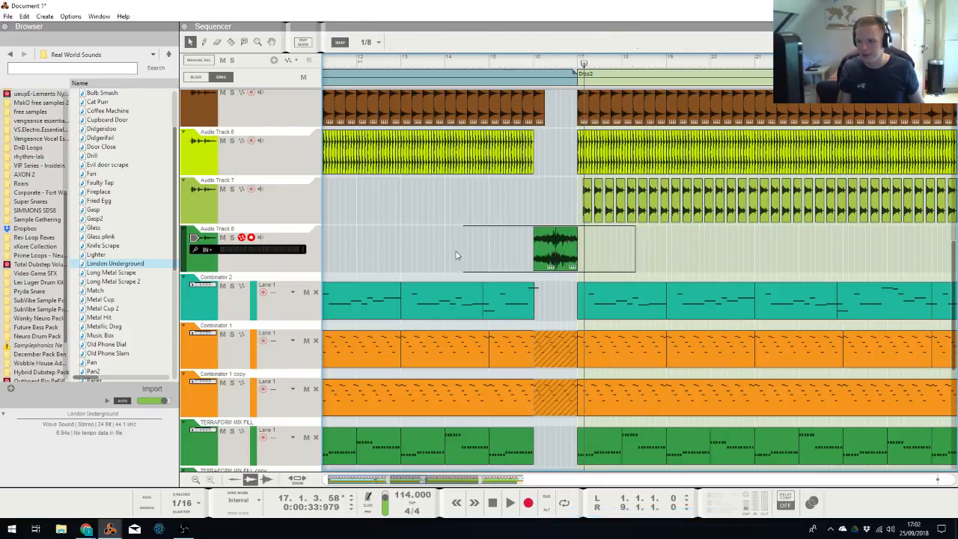
key("ctrl+j")
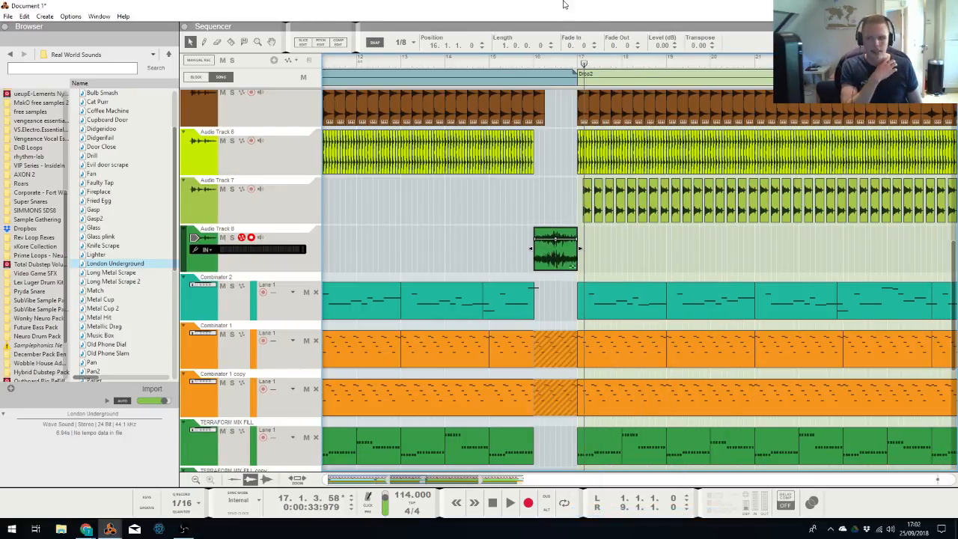
Transpose the joined Audio Track 8 clip to 5.00 and play it from bar 16
left_click_drag(692, 45, 692, 40)
key("shift+Return")
key("space")
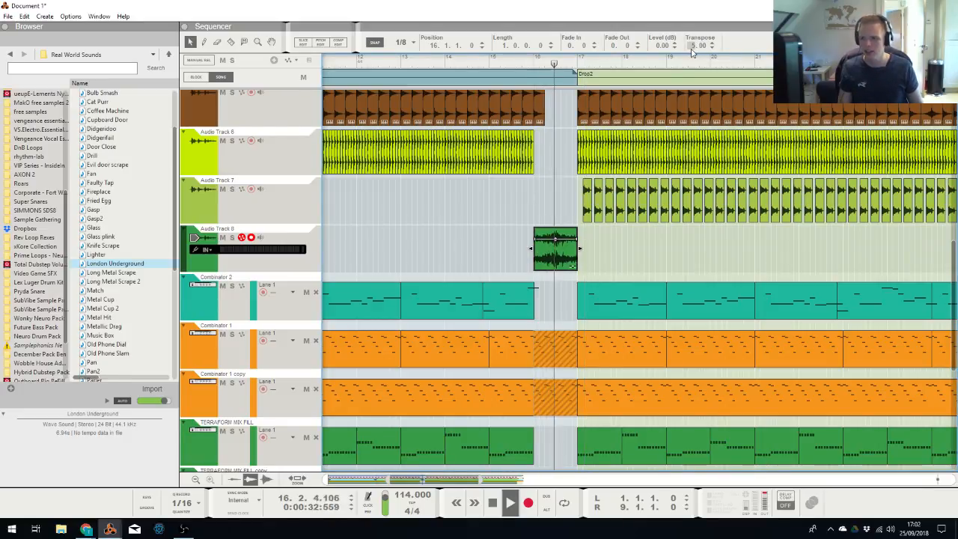
left_click(544, 82)
key("space")
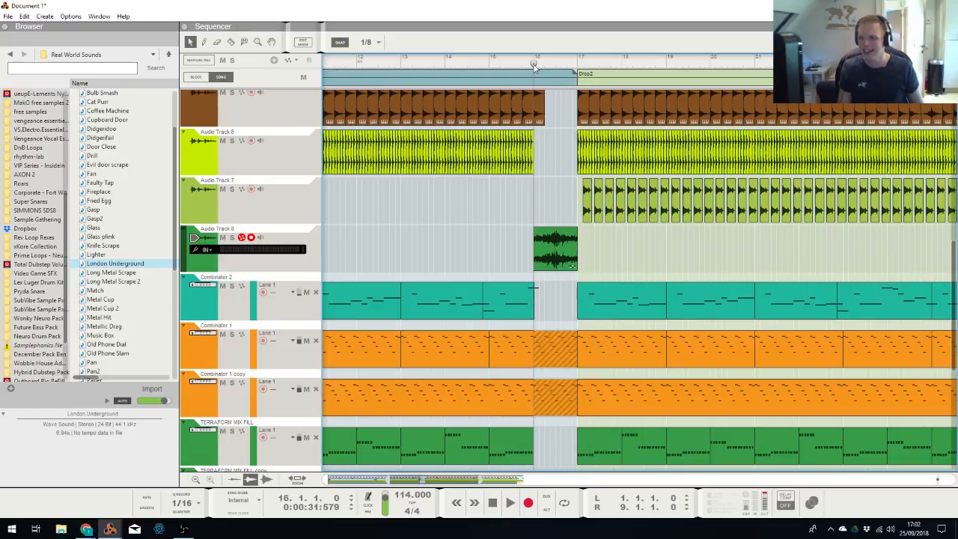
Show the Audio Track 8 device in the rack and unfold it
key("alt+Tab")
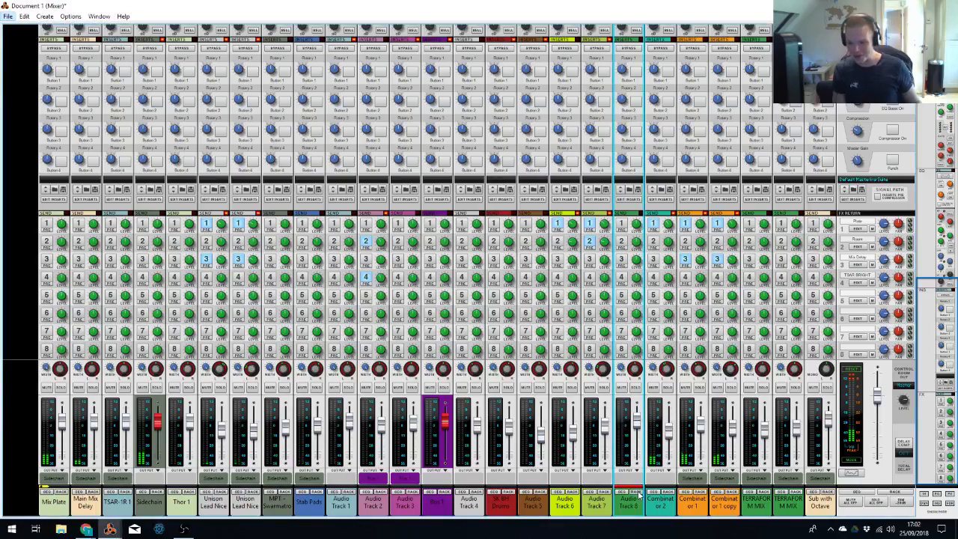
left_click(637, 492)
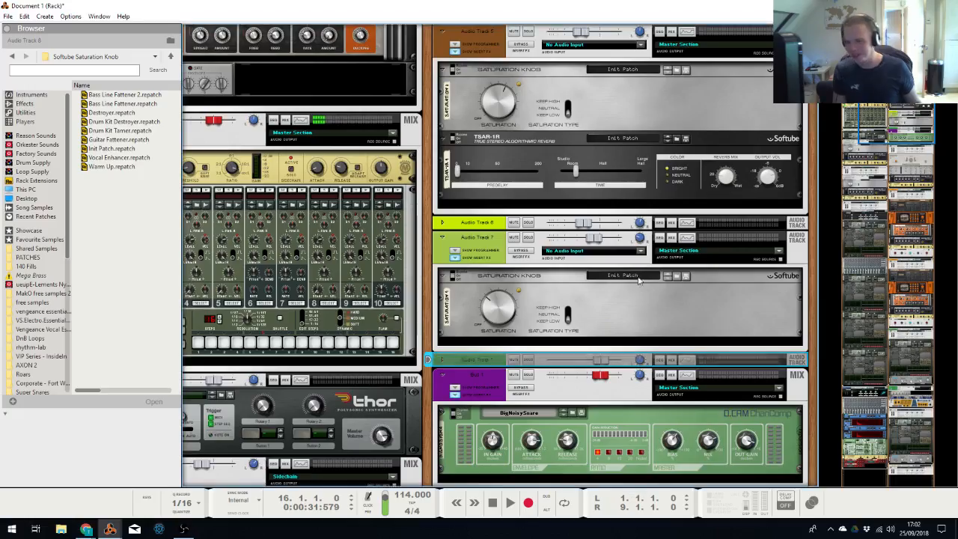
left_click(442, 361)
scroll(523, 277, "down", 3)
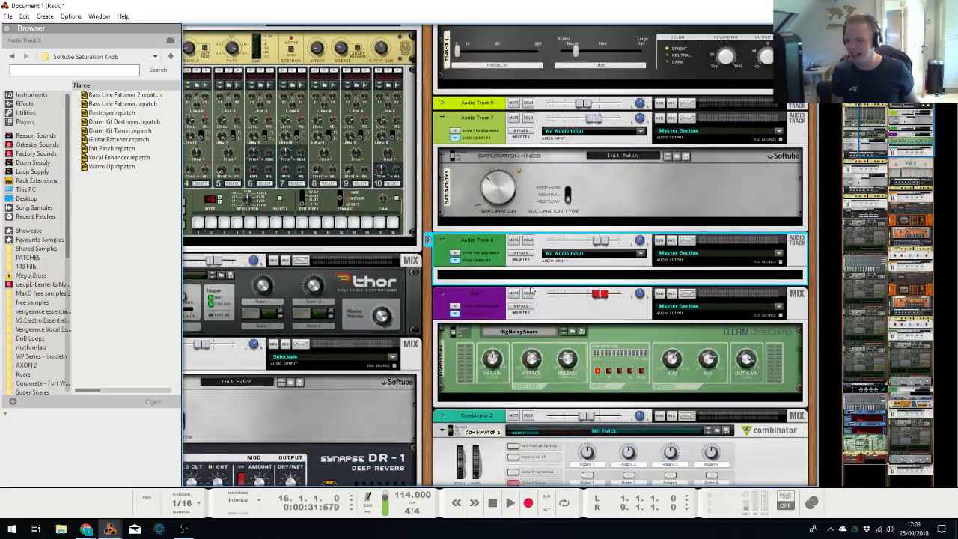
Add a Softube Saturation Knob to the Audio Track 8 inserts, followed by a Scream 4 Distortion
right_click(523, 275)
mouse_move(585, 303)
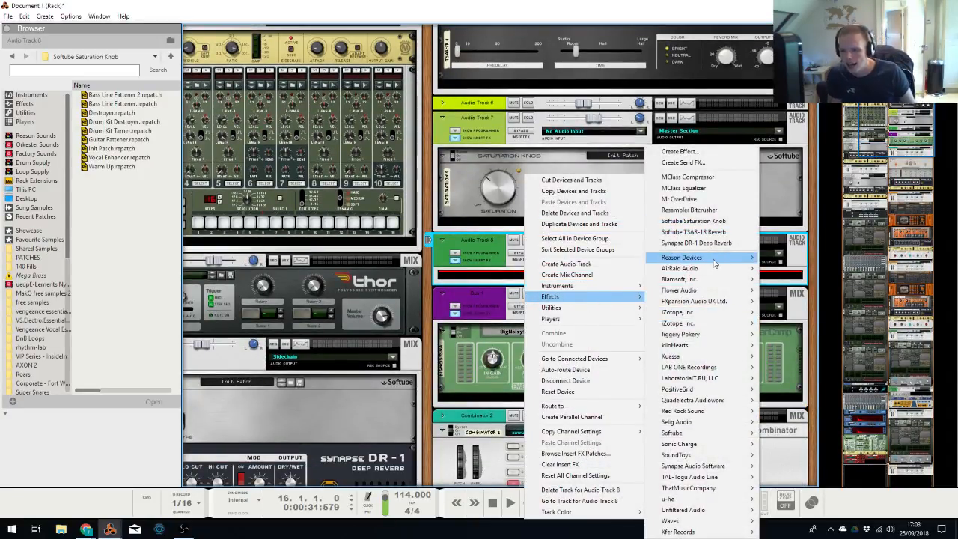
left_click(707, 223)
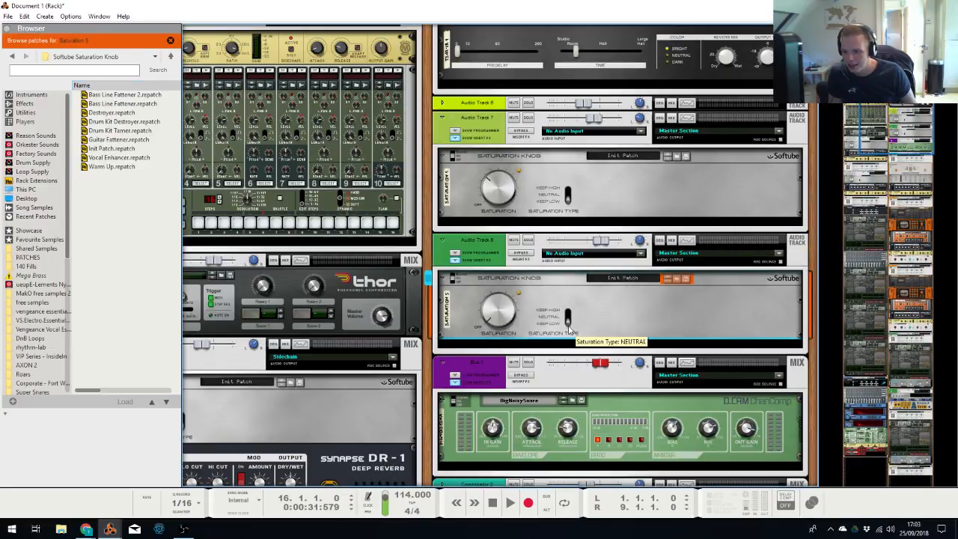
right_click(622, 321)
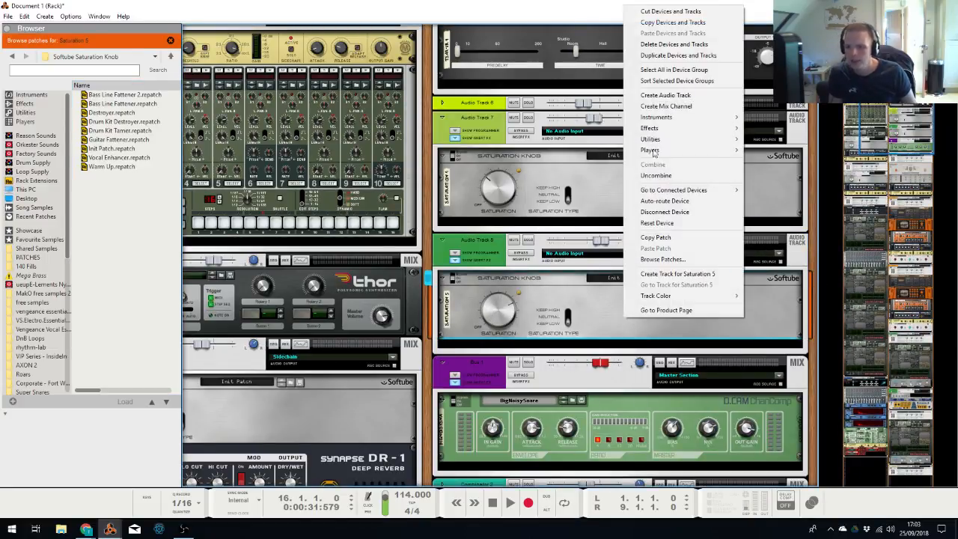
mouse_move(669, 127)
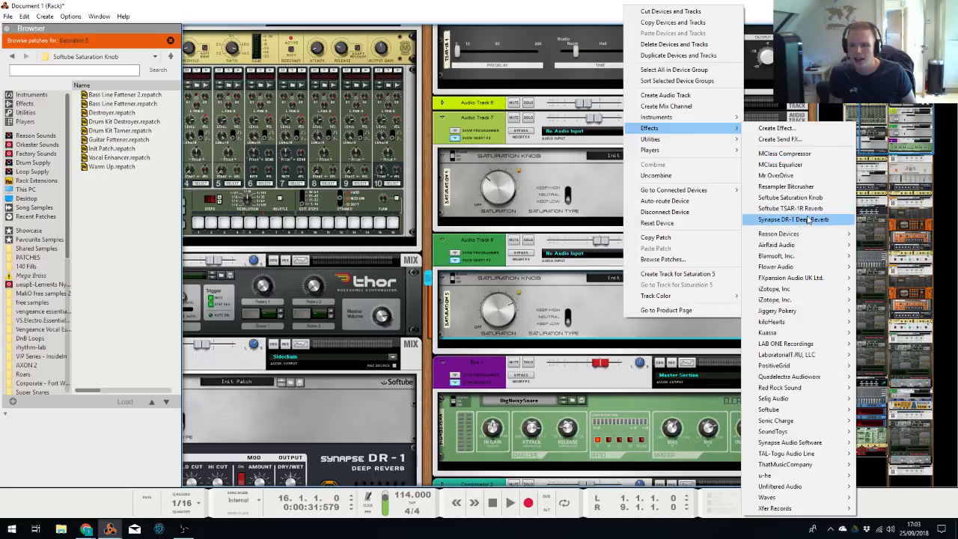
mouse_move(778, 245)
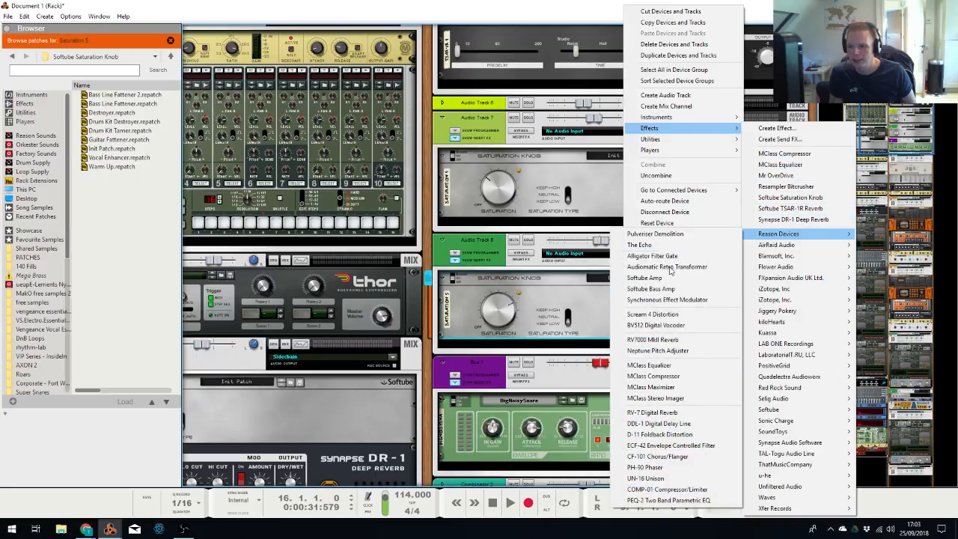
left_click(673, 315)
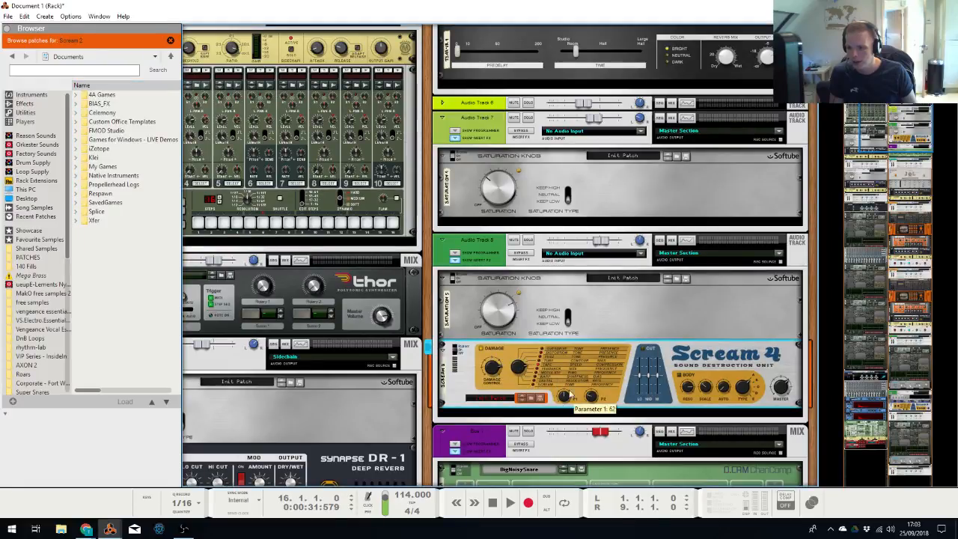
Insert a D-Filter between the Saturation Knob and Scream 4 on Audio Track 8
right_click(625, 328)
mouse_move(673, 134)
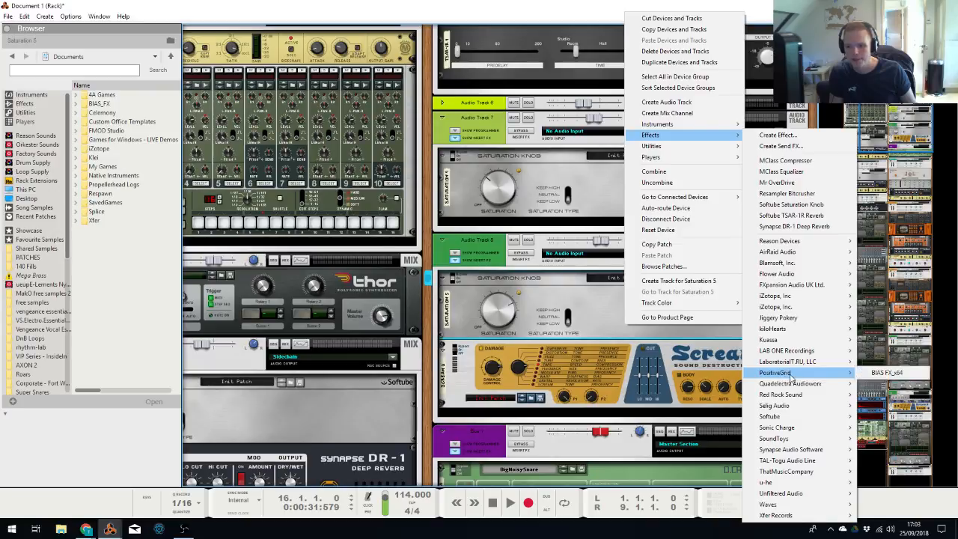
mouse_move(812, 365)
left_click(881, 362)
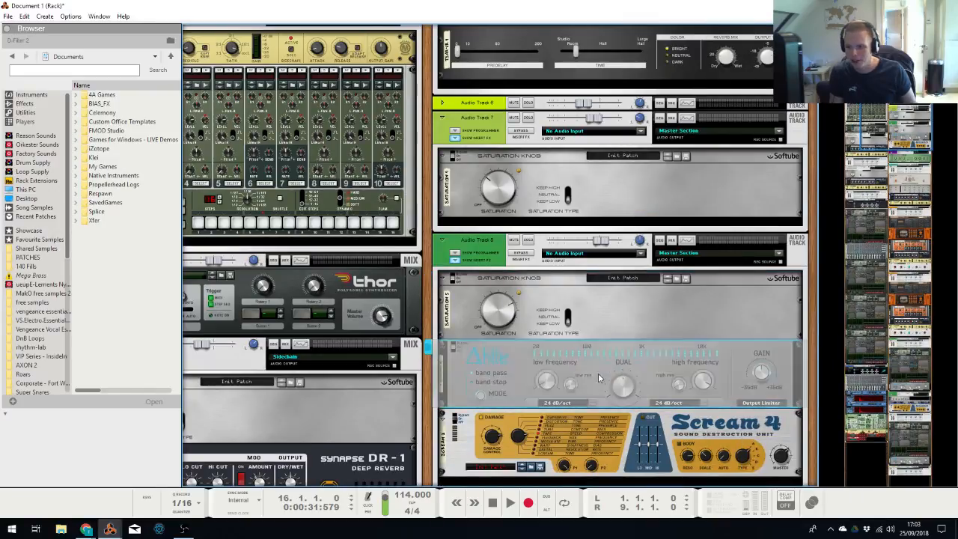
Create a Low Frequency automation clip for D-Filter 2 across bar 16 and draw a zigzag curve with two peaks in it
key("Tab")
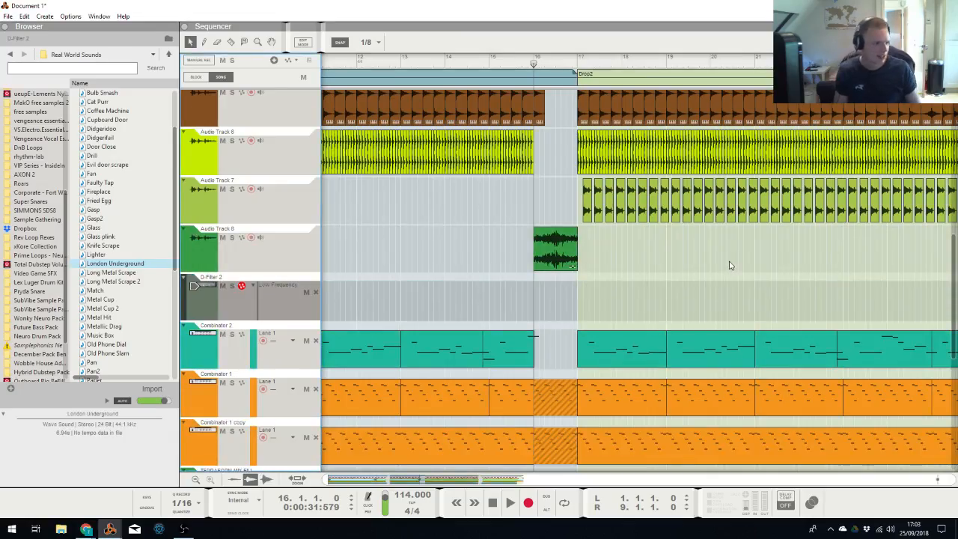
scroll(670, 254, "down", 1)
left_click_drag(534, 261, 567, 271)
double_click(567, 270)
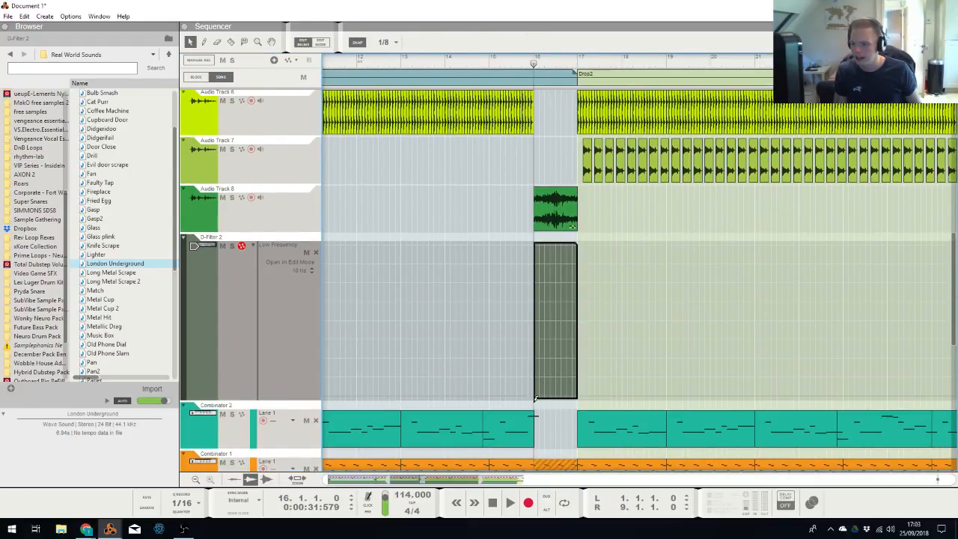
left_click(535, 398, "alt")
double_click(552, 262)
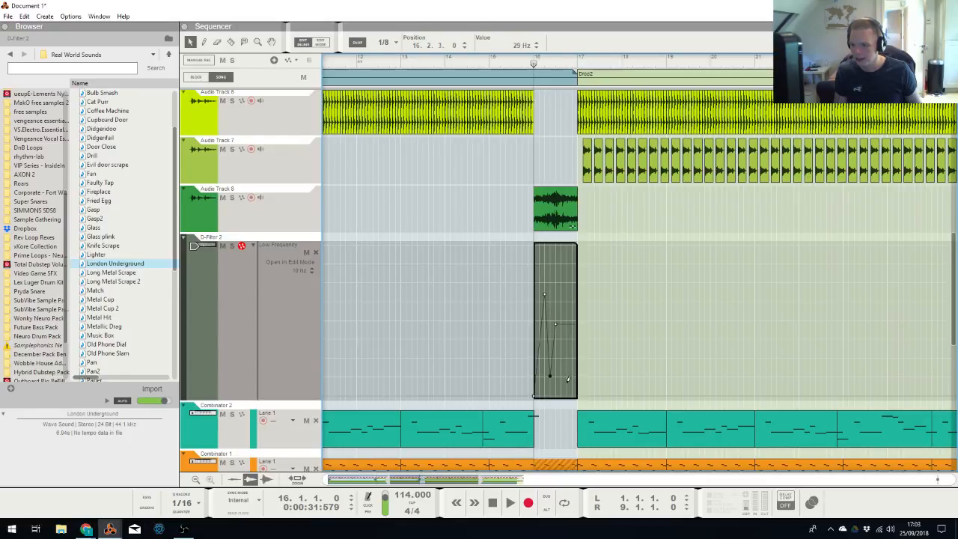
key("alt+Tab")
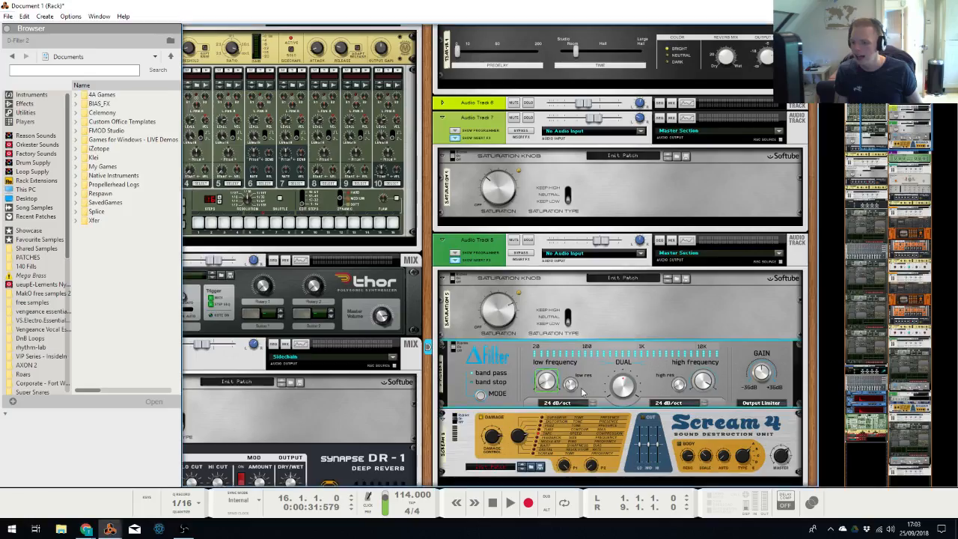
key("alt+Tab")
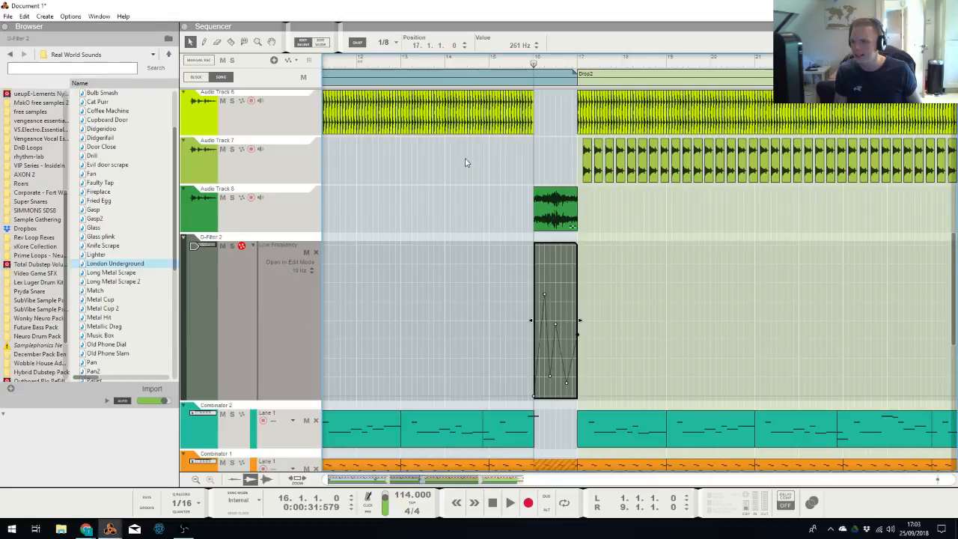
Play the transition into the second drop and lower the Audio Track 8 level slightly
left_click(442, 71)
key("space")
key("alt+Tab")
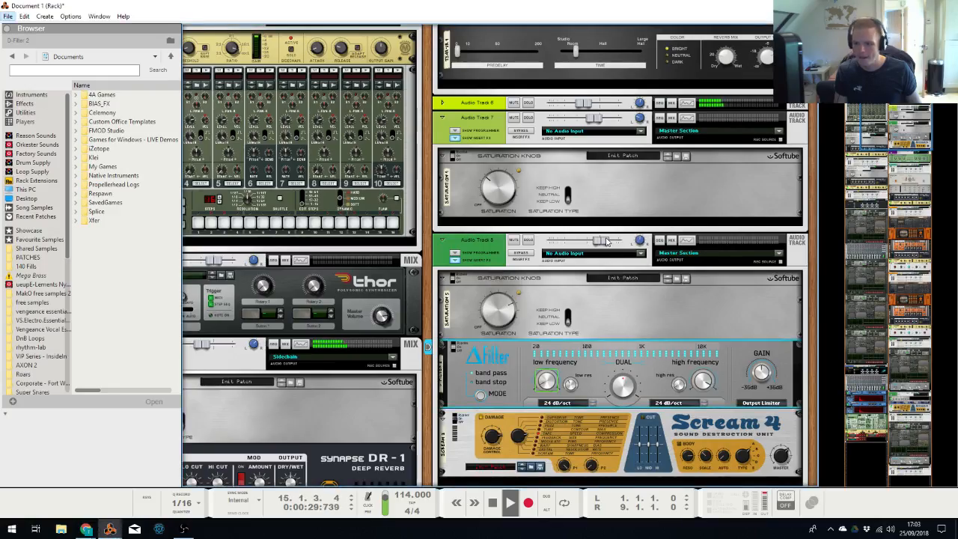
left_click_drag(607, 240, 597, 245)
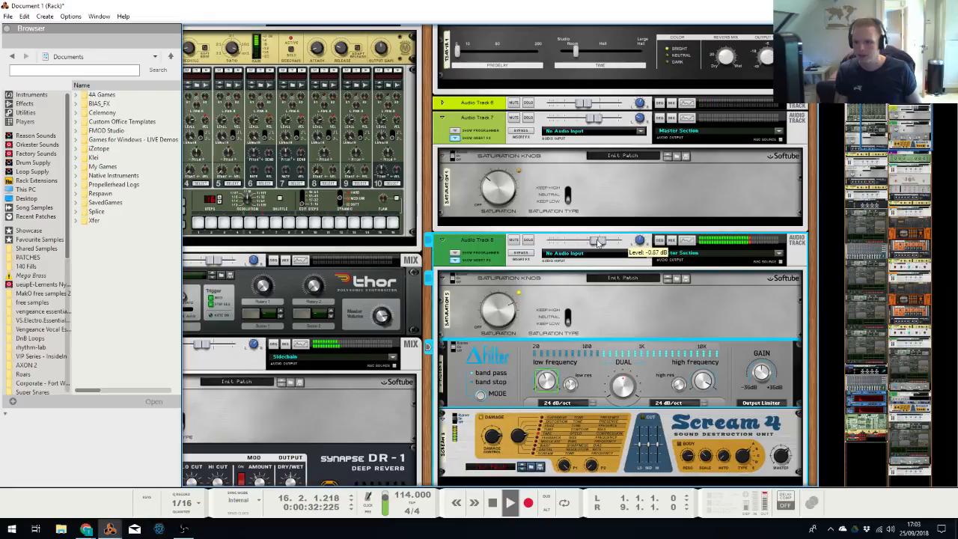
key("alt+Tab")
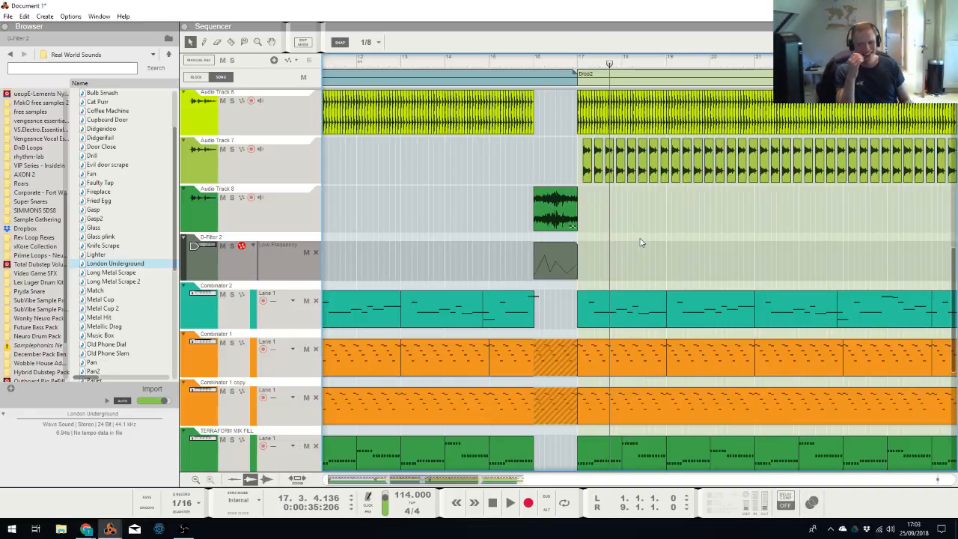
Automate the mute of the Mix Plate, Main Mix Delay and TSAR-1R 1 channels with clips spanning bar 16
key("alt+Tab")
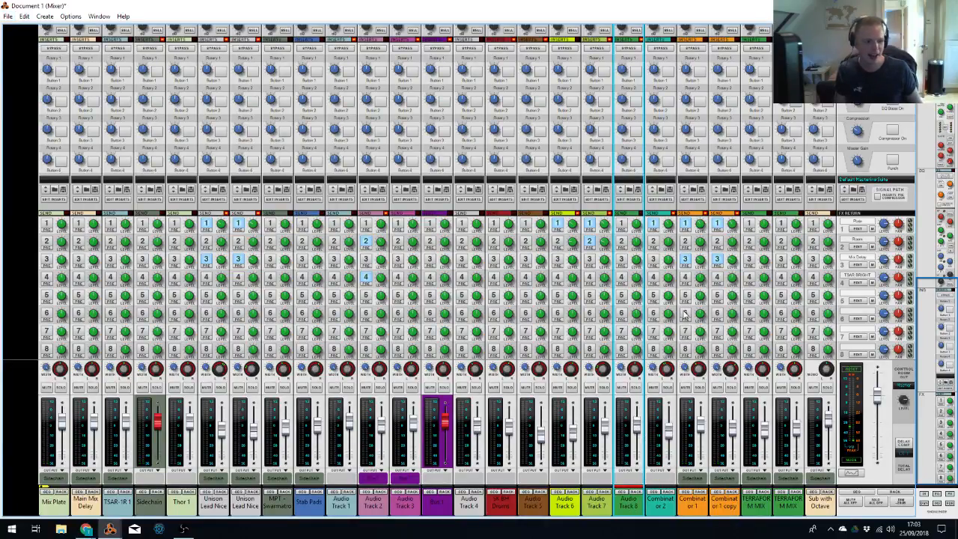
key("alt+Tab")
key("alt+Tab")
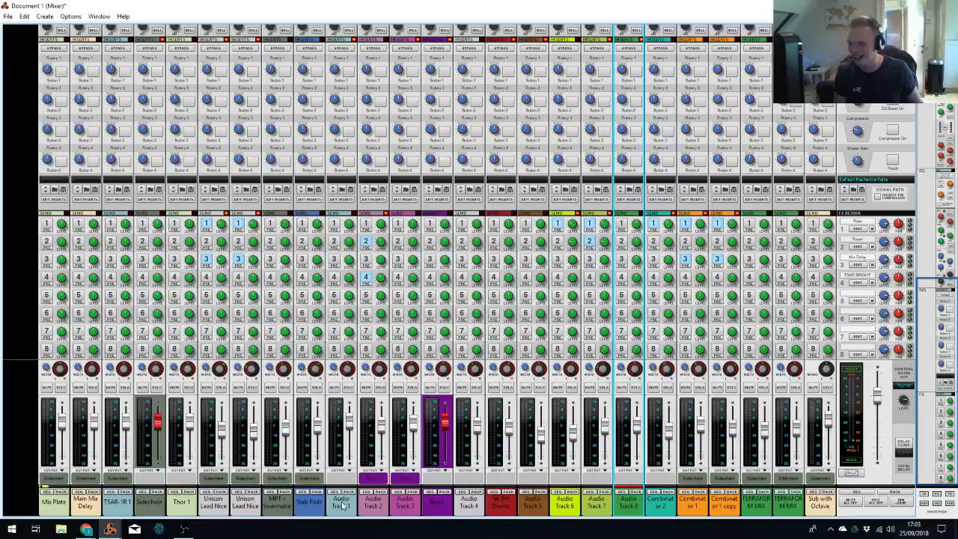
key("alt+Tab")
key("alt+Tab")
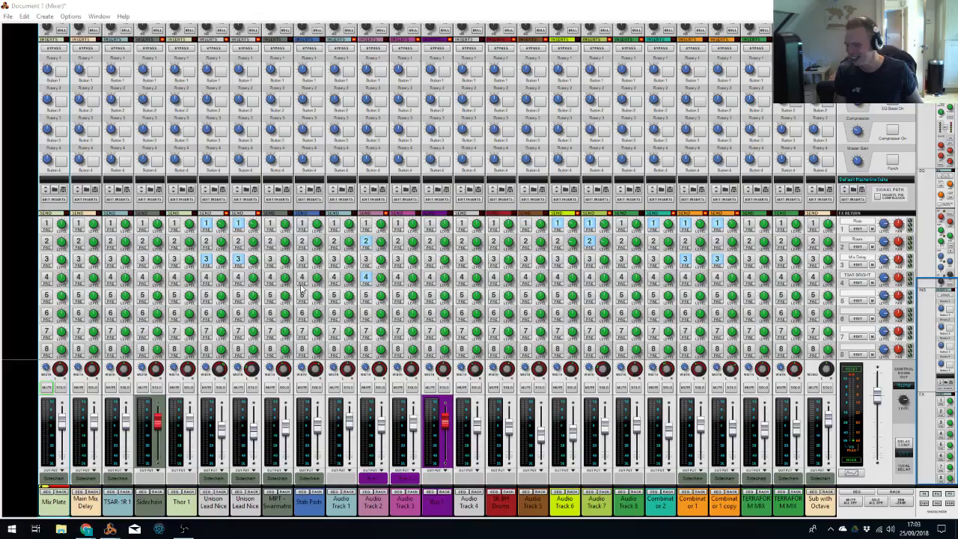
key("alt+Tab")
key("alt+Tab")
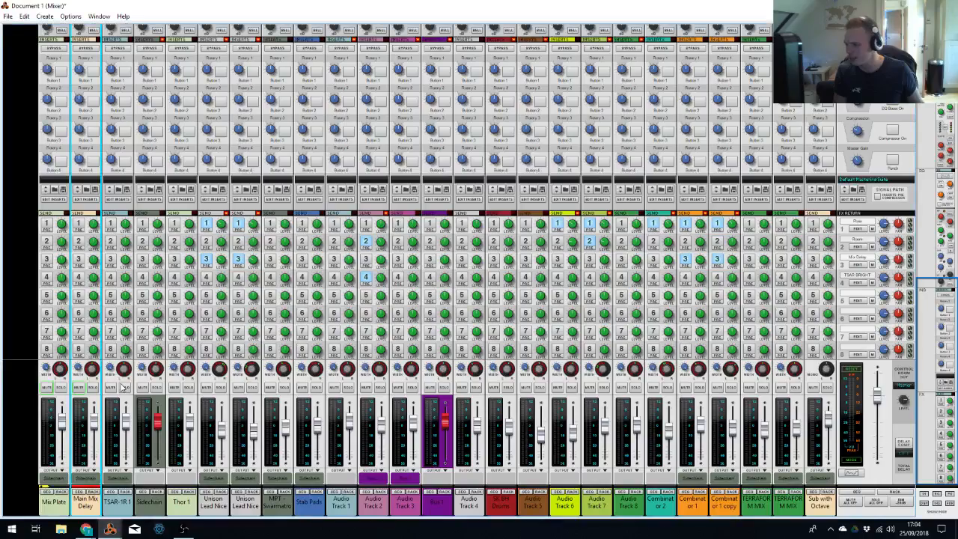
key("alt+Tab")
mouse_move(535, 158)
left_mouse_down()
mouse_move(571, 153)
mouse_move(562, 261)
left_mouse_up()
left_click(566, 120)
left_click(671, 110)
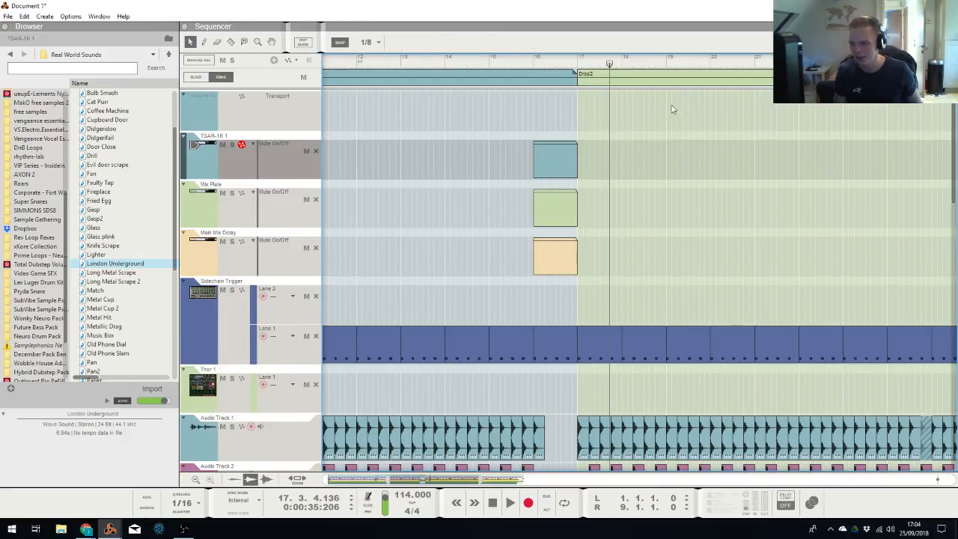
Play the transition from just before bar 16, then replay the Audio Track 8 clip from the start of bar 16
left_click(522, 68)
key("space")
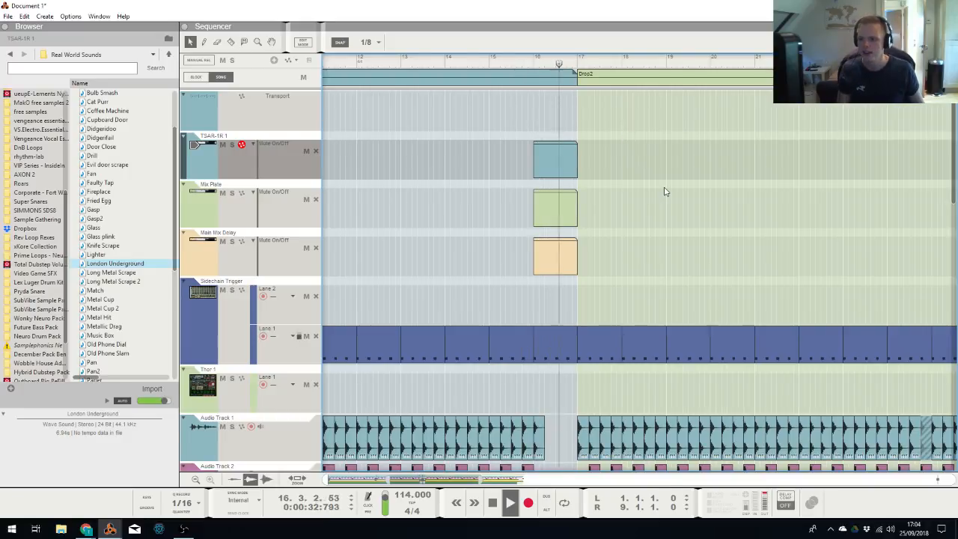
scroll(650, 198, "down", 10)
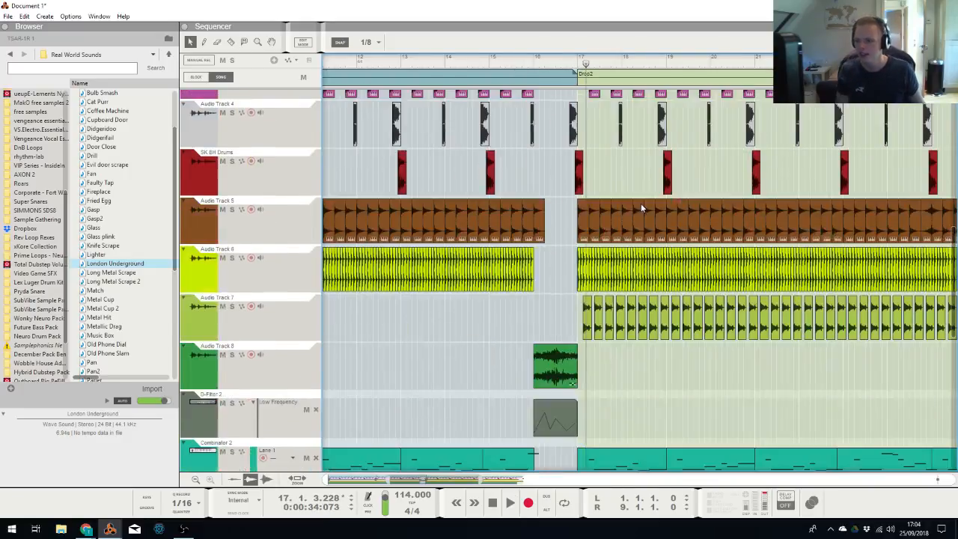
scroll(598, 217, "down", 4)
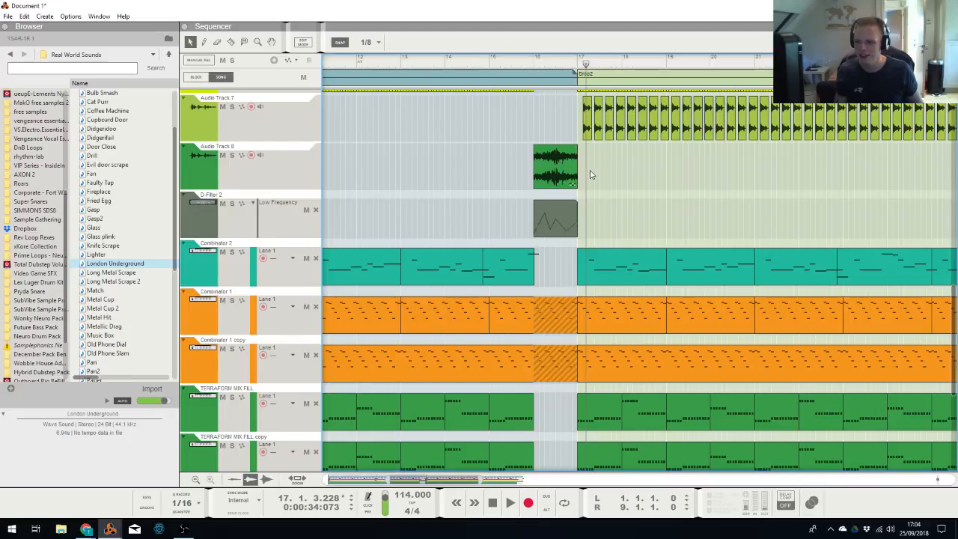
left_click(561, 166)
left_click(534, 63)
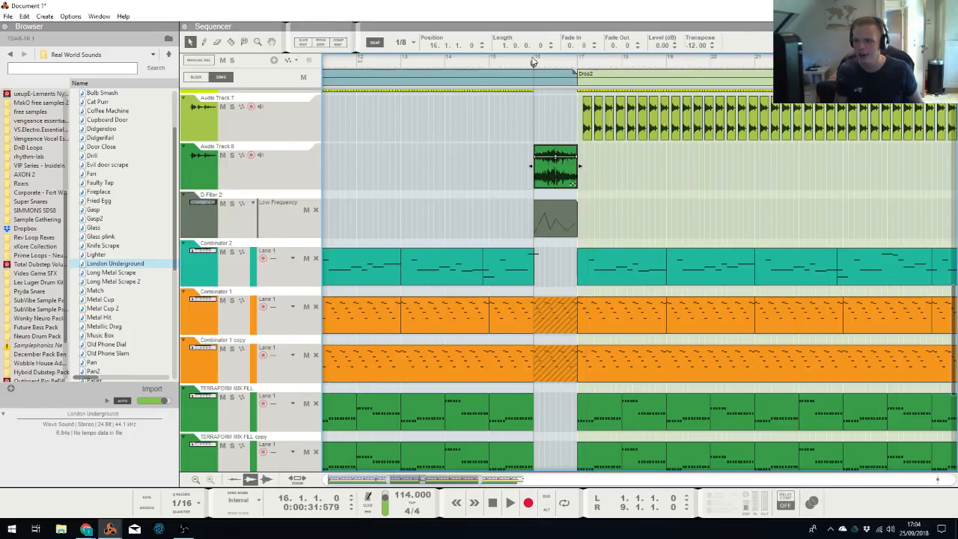
key("space")
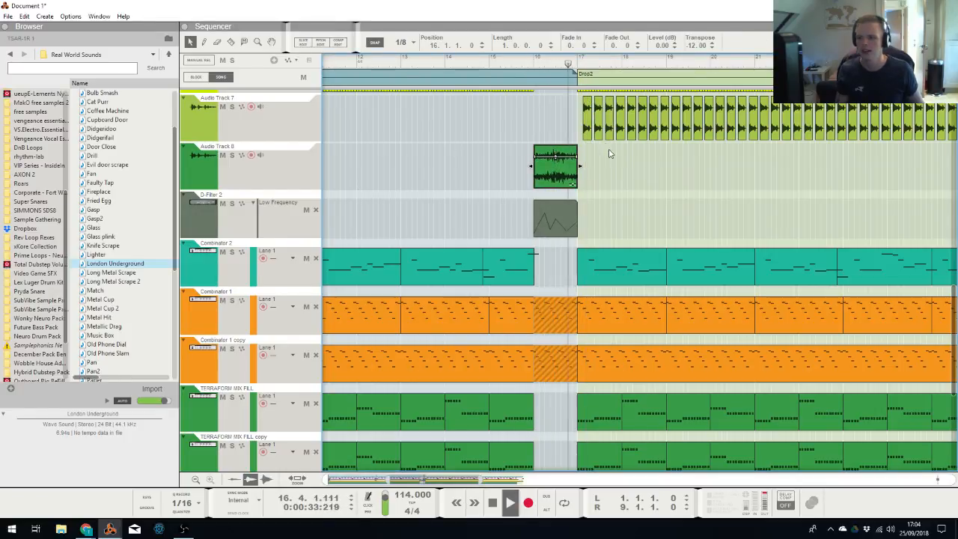
key("space")
Lower the first peak of the D-Filter 2 Low Frequency automation to about the height of the second peak
double_click(565, 226)
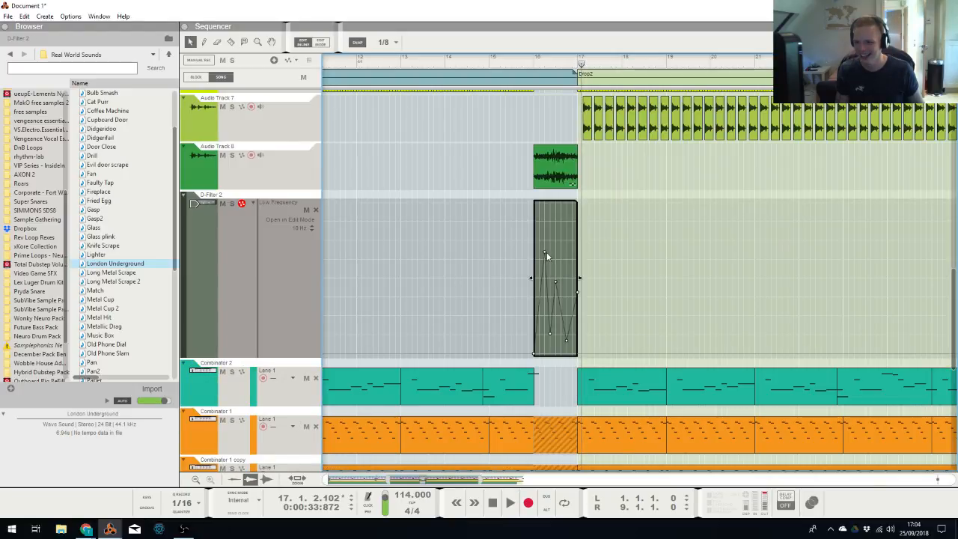
left_click_drag(546, 253, 537, 279)
left_click(497, 182)
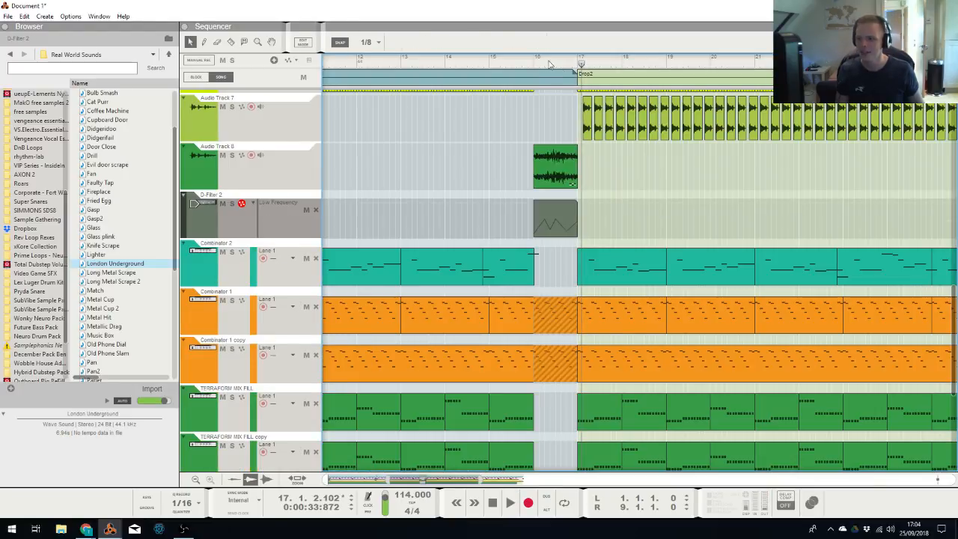
Set the loop locators around bar 16, from 16.1.1.0 to 17.1.1.0
left_click(528, 63, "ctrl")
left_click(535, 61, "ctrl")
left_click(576, 61, "alt")
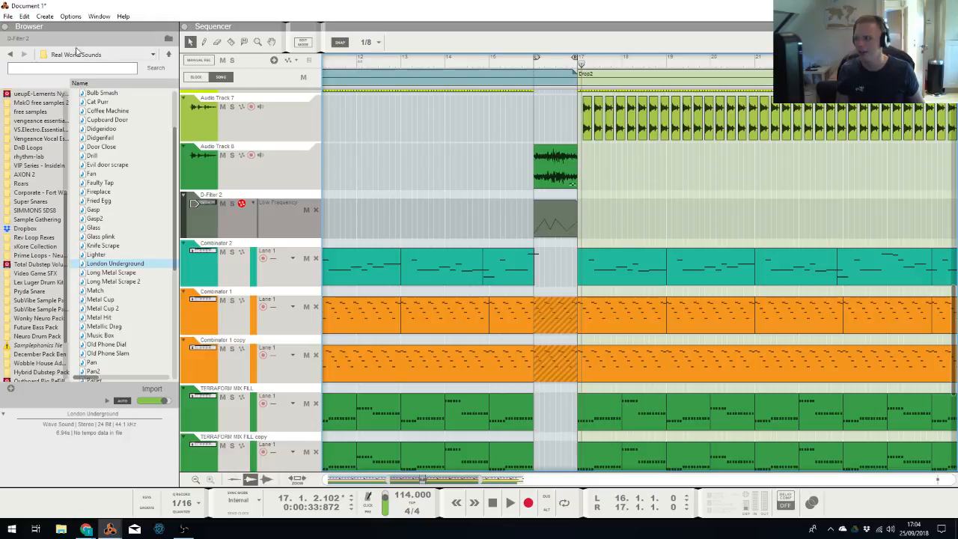
Bounce only the Audio Track 8 mixer channel over the loop range to a new track in the song
left_click(26, 17)
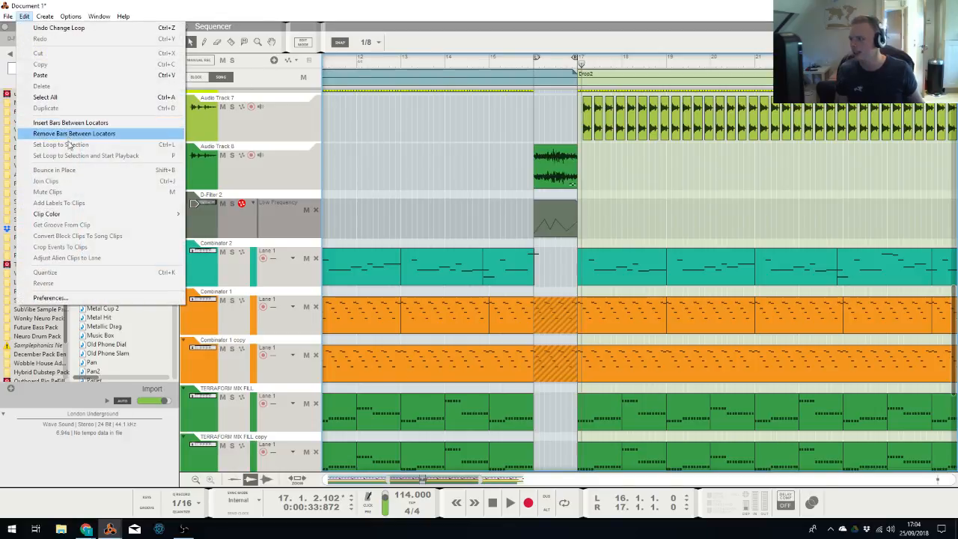
mouse_move(7, 17)
left_click(53, 217)
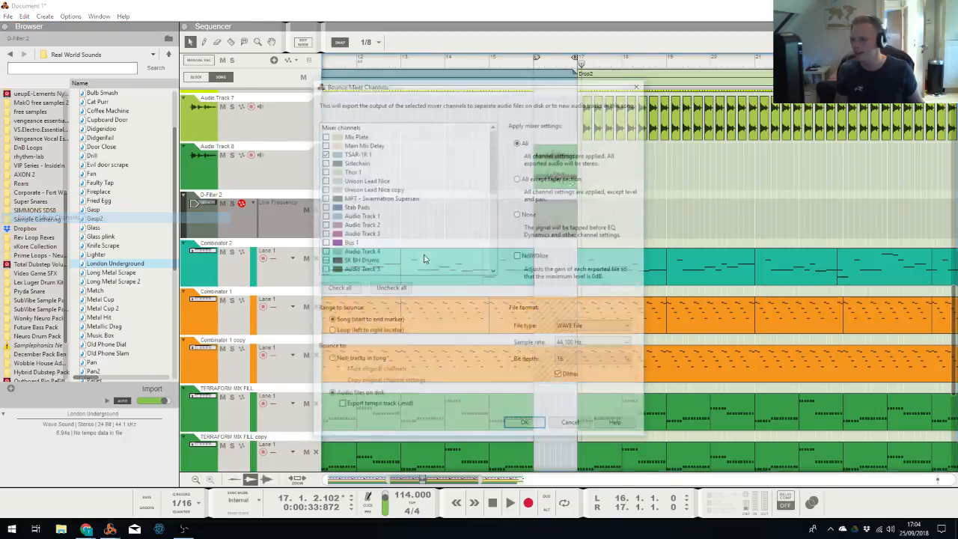
left_click(389, 289)
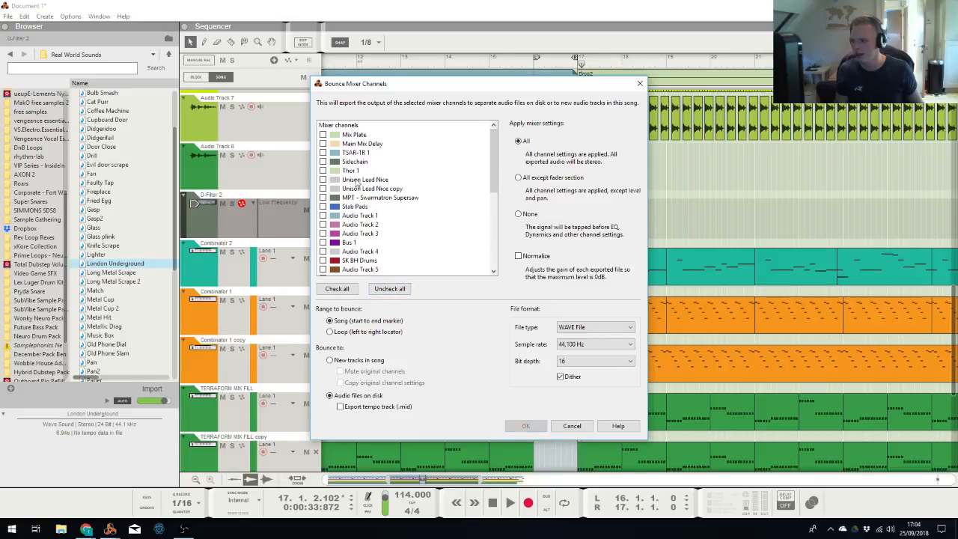
scroll(377, 196, "down", 1)
scroll(366, 213, "down", 3)
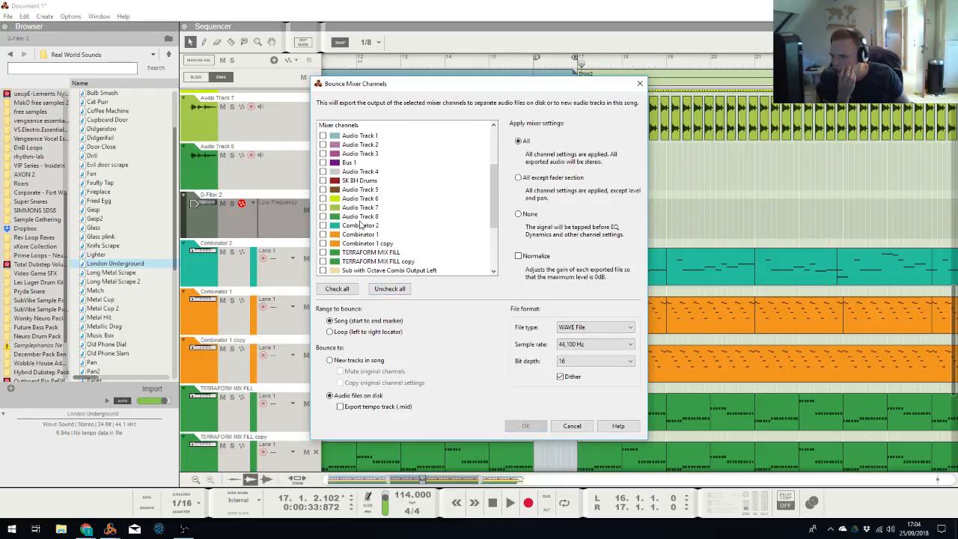
left_click(357, 217)
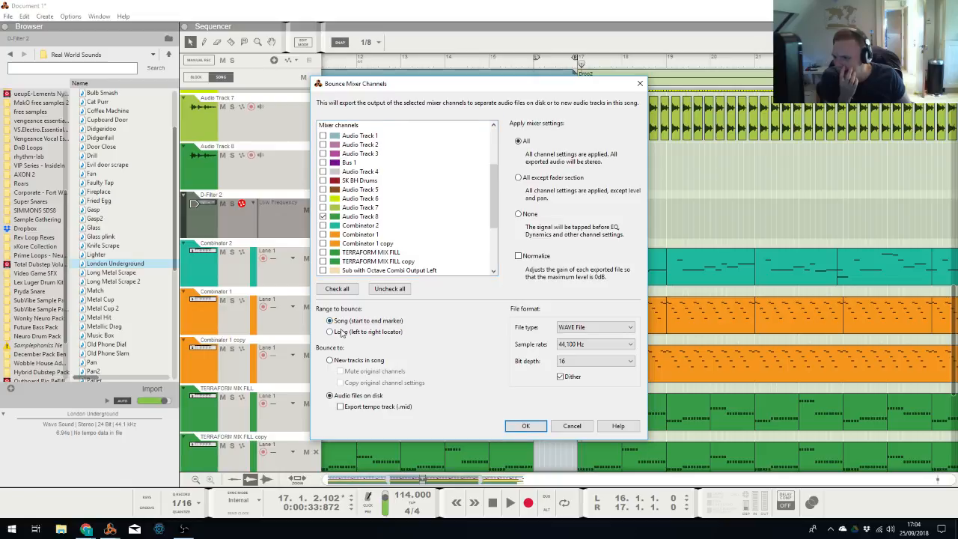
left_click(357, 362)
left_click(526, 425)
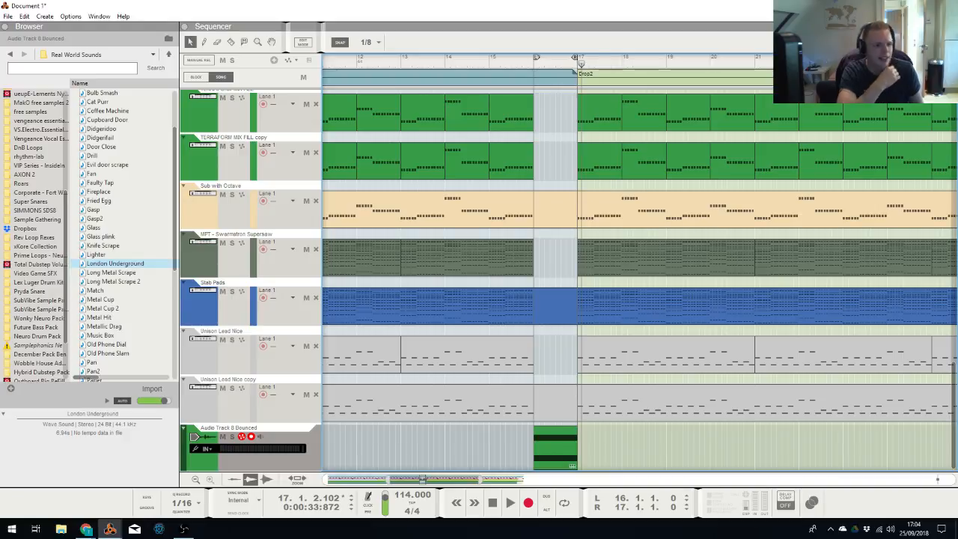
Move the Audio Track 8 Bounced track up the track list to directly below D-Filter 2
key("alt+Tab")
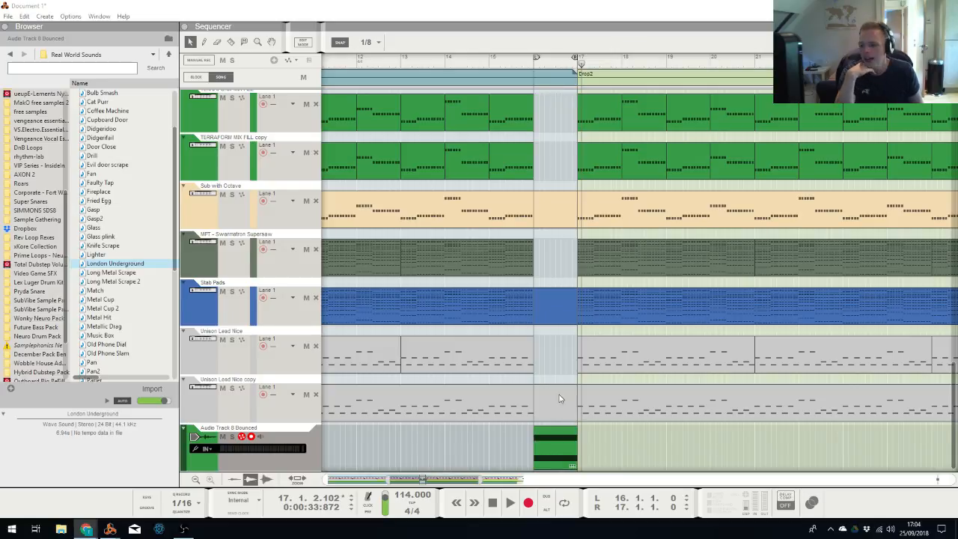
left_click_drag(186, 457, 239, 361)
scroll(225, 409, "up", 5)
left_click_drag(498, 261, 582, 312)
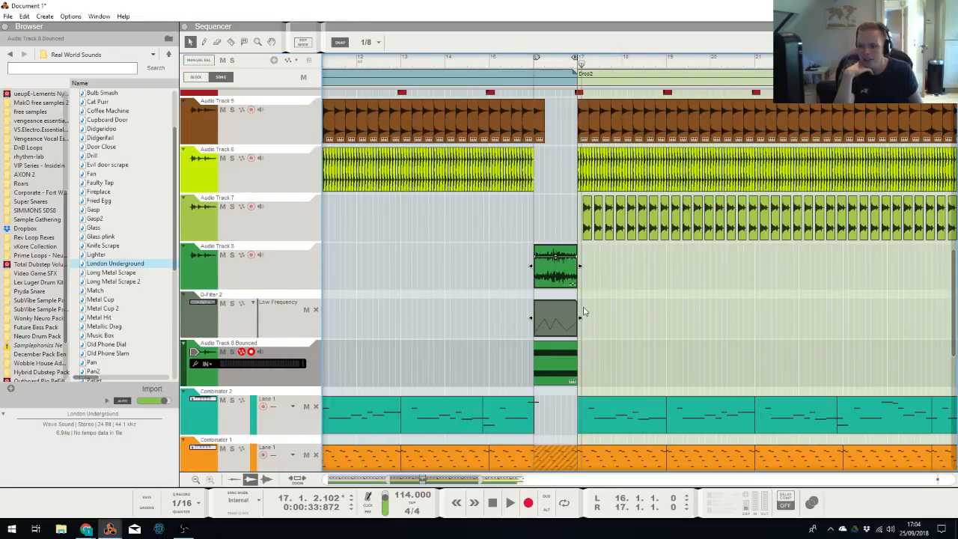
Set the bounced clip's level to 2.18 dB and place the song position at 16.1.1.0
left_click(566, 345)
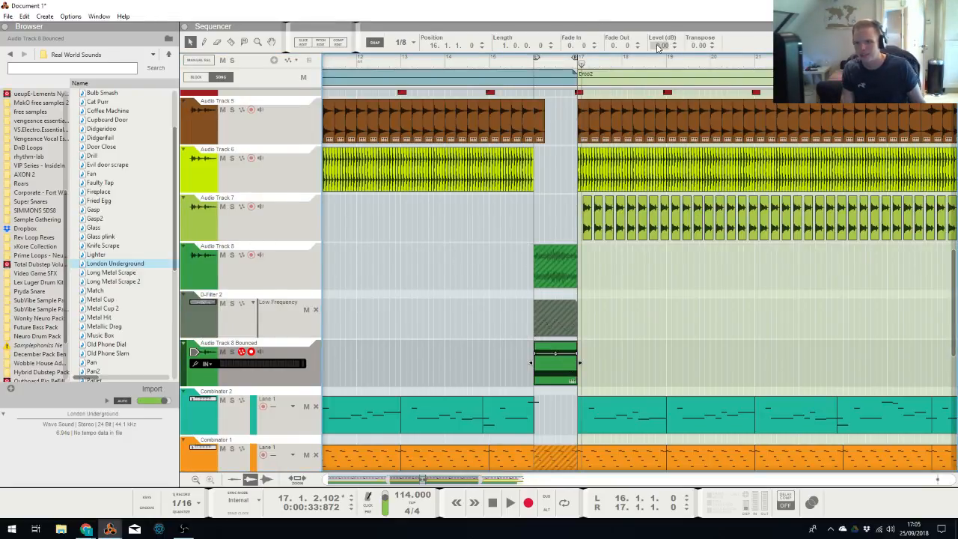
left_click_drag(659, 48, 665, 19)
left_click(534, 62)
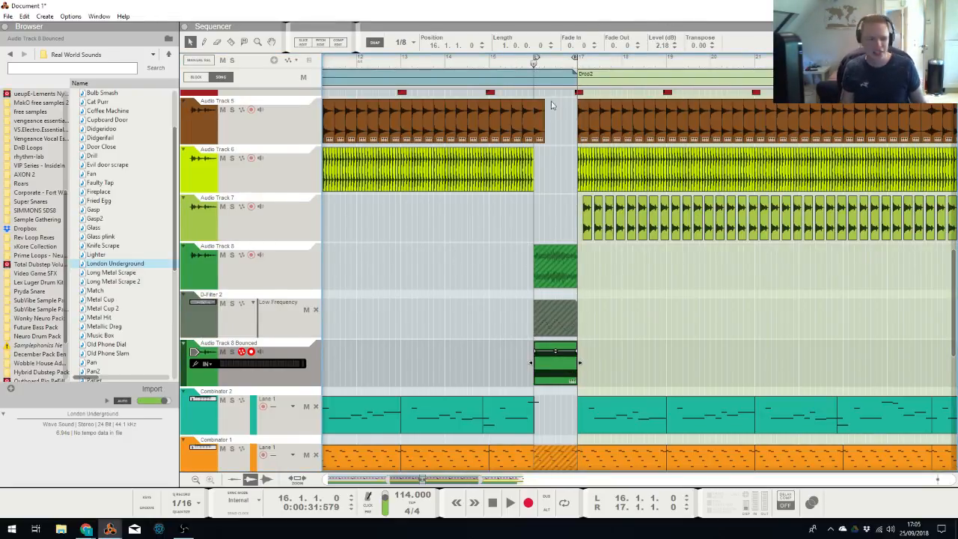
Route the Combinator 1 and Combinator 1 copy mixer channels to a new output bus and add a sequencer mute lane for that bus
scroll(567, 209, "down", 5)
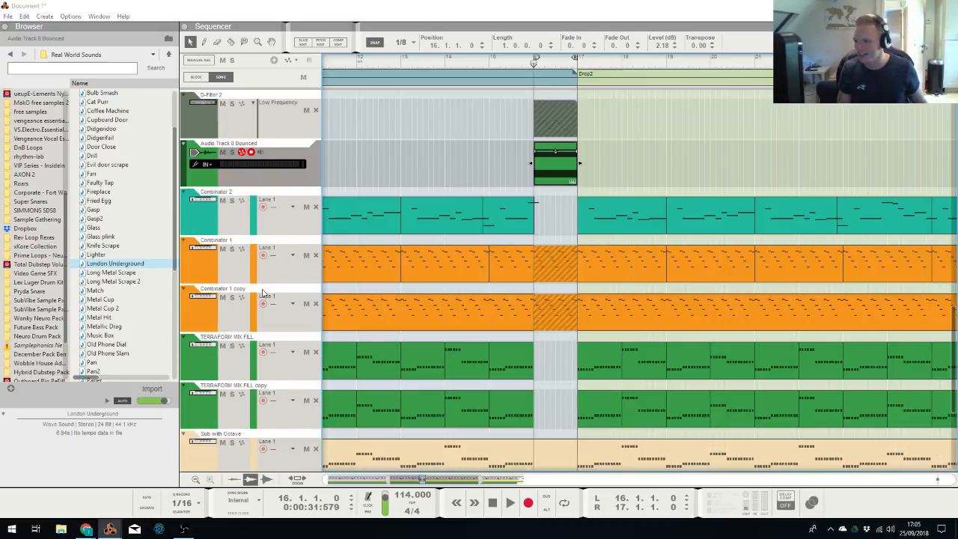
key("alt+Tab")
key("Tab")
left_click(703, 507)
left_click(716, 509, "shift")
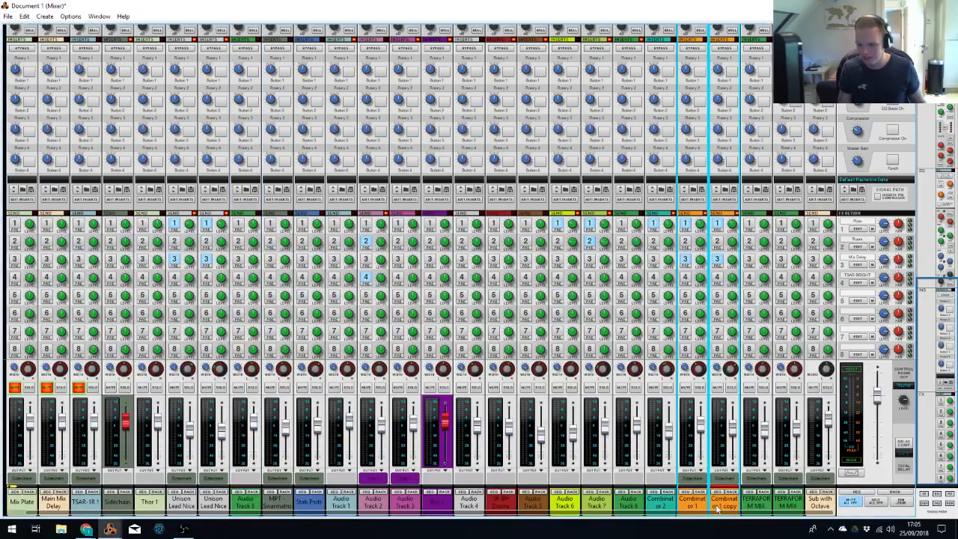
key("alt+Tab")
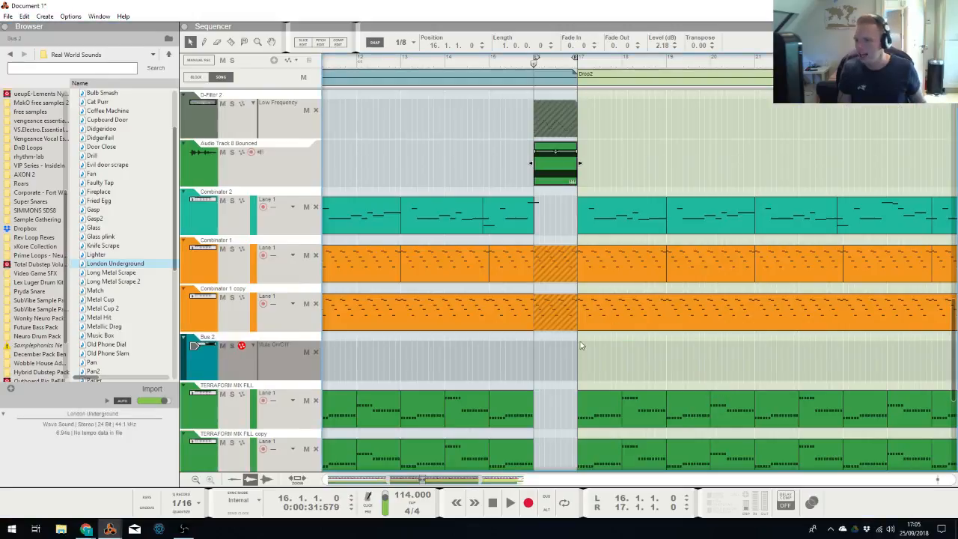
Draw a muted Mute On/Off automation clip on Bus 2, starting at 16.1.1.0 and exactly one bar long
left_click_drag(535, 365, 575, 372)
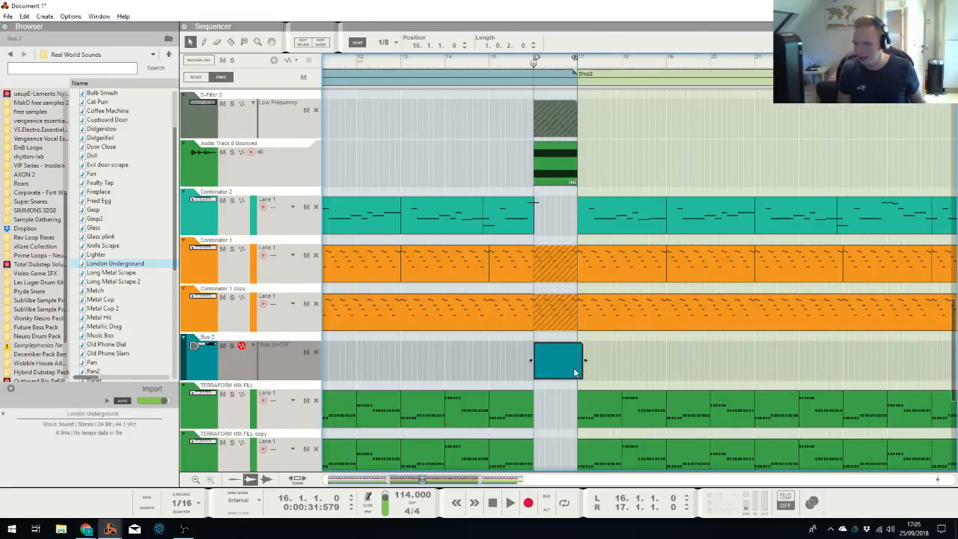
double_click(561, 360)
double_click(561, 315)
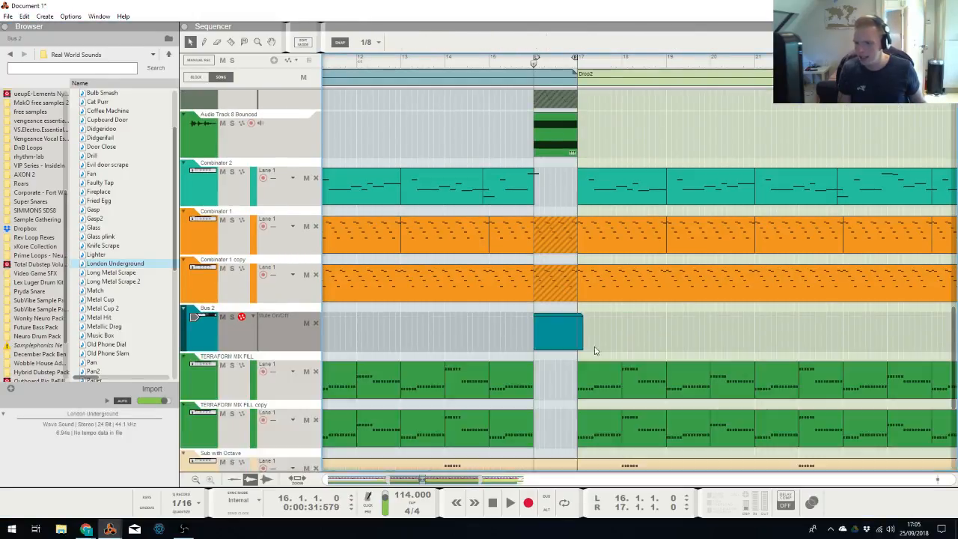
left_click(586, 334)
left_click_drag(576, 336, 587, 335)
key("ctrl+z")
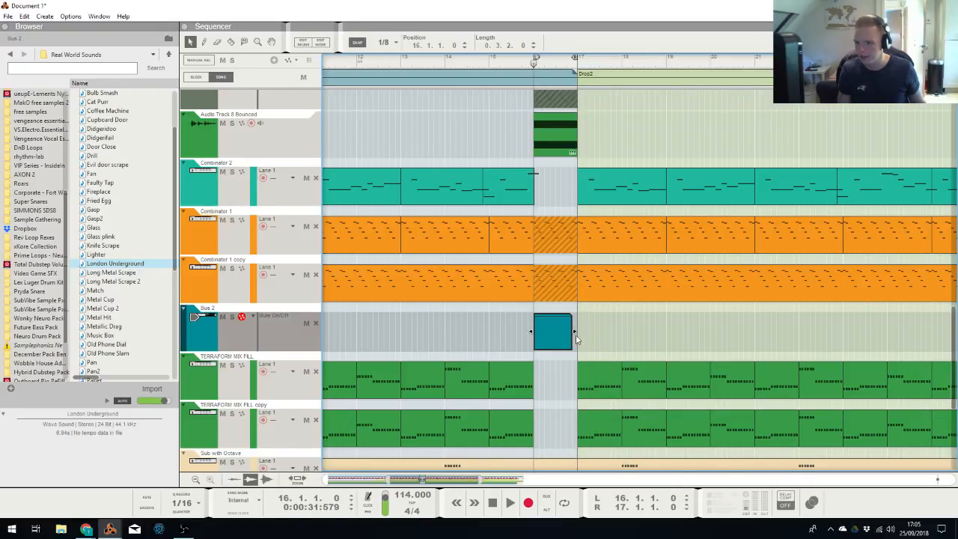
Route both Unison Lead Nice mixer channels to a new output bus and add a sequencer mute lane for that bus
scroll(576, 333, "down", 5)
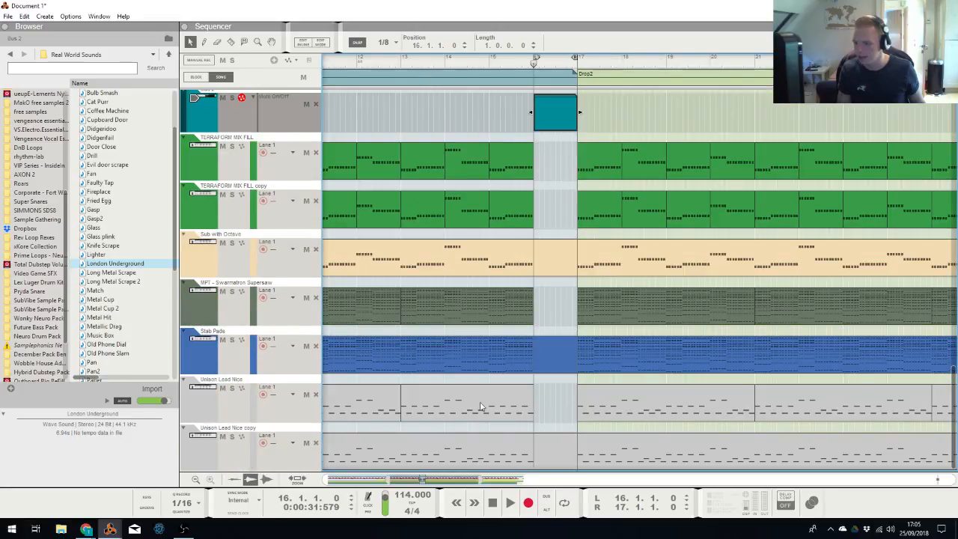
key("alt+Tab")
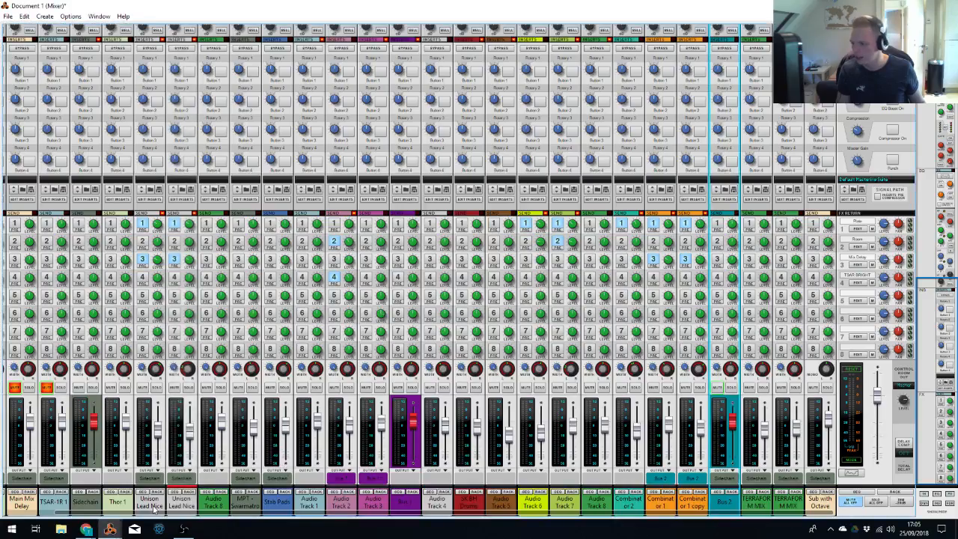
left_click(181, 506)
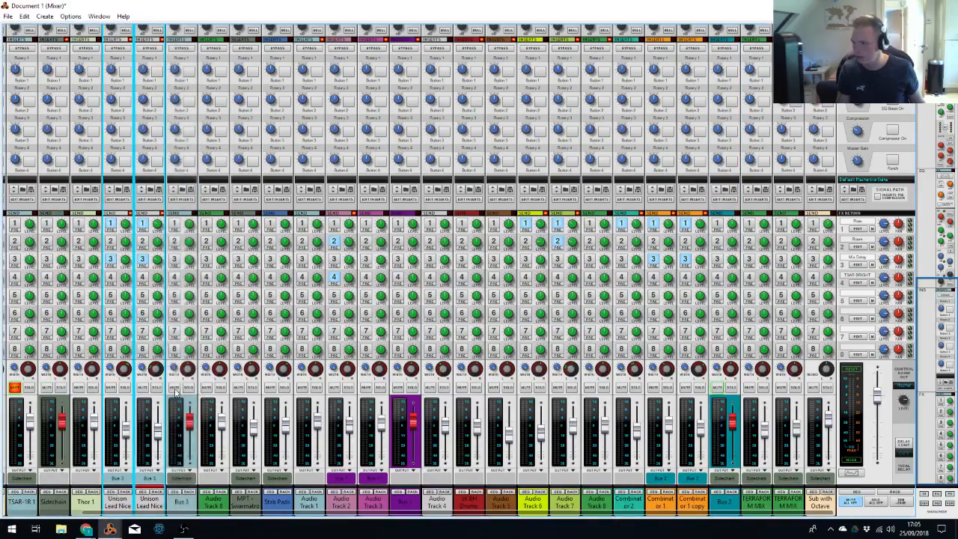
Draw a one-bar muted Mute On/Off automation clip on Bus 3 across bar 16
key("alt+Tab")
left_click_drag(536, 454, 575, 454)
double_click(557, 451)
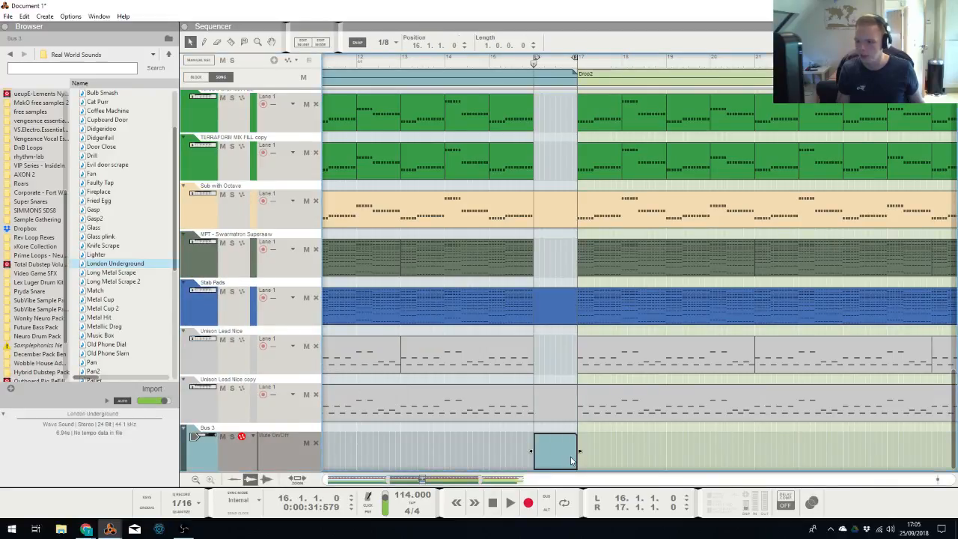
left_click(562, 232)
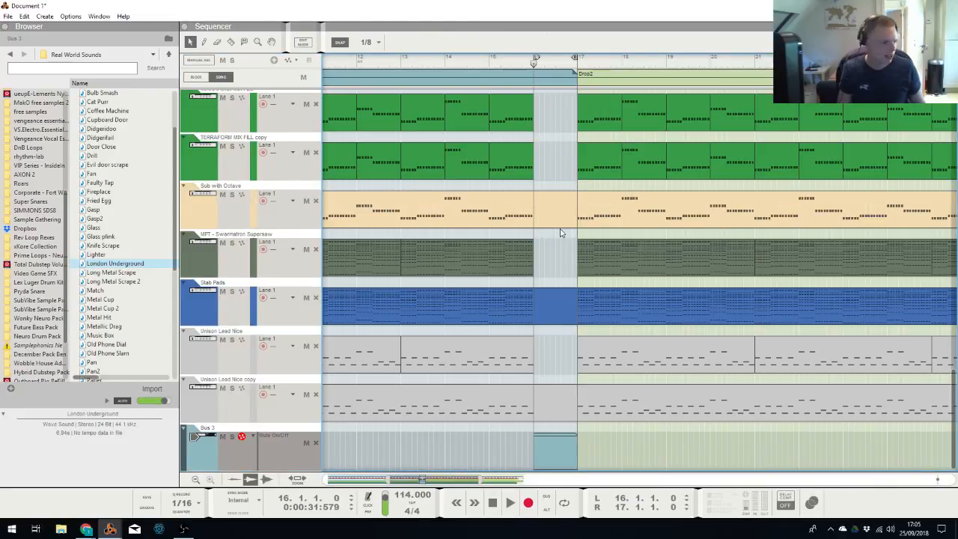
Play the transition from bar 15 into Drop2 to check the muted buses
scroll(577, 210, "up", 2)
left_click(492, 60)
key("space")
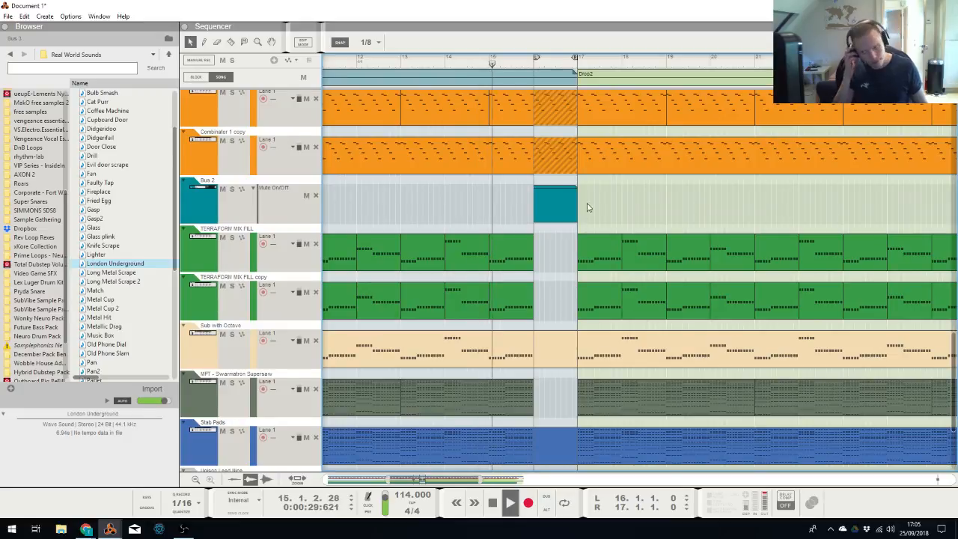
scroll(592, 217, "down", 2)
scroll(636, 270, "up", 6)
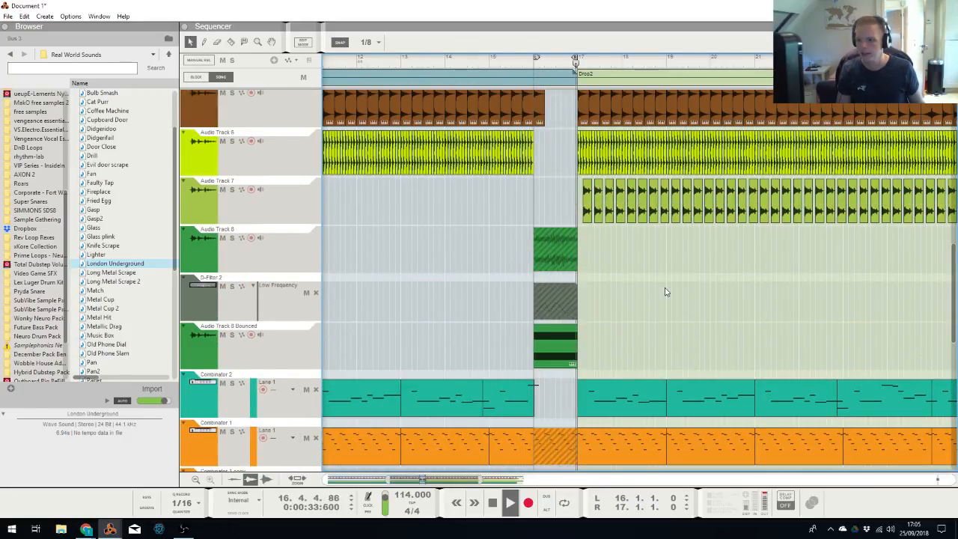
Create a Mute On/Off automation lane for the Combinator 2 channel and draw a muted clip over bar 16
key("alt+Tab")
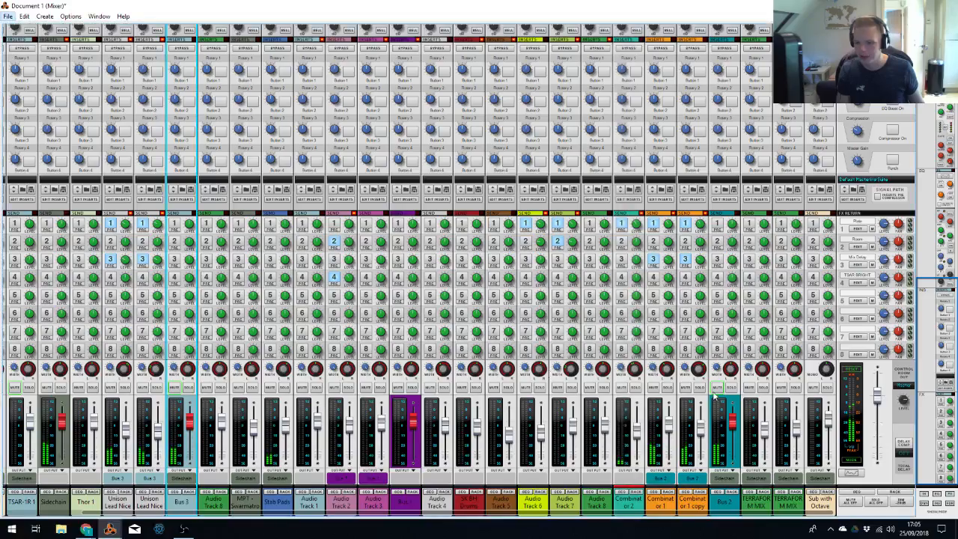
key("F7")
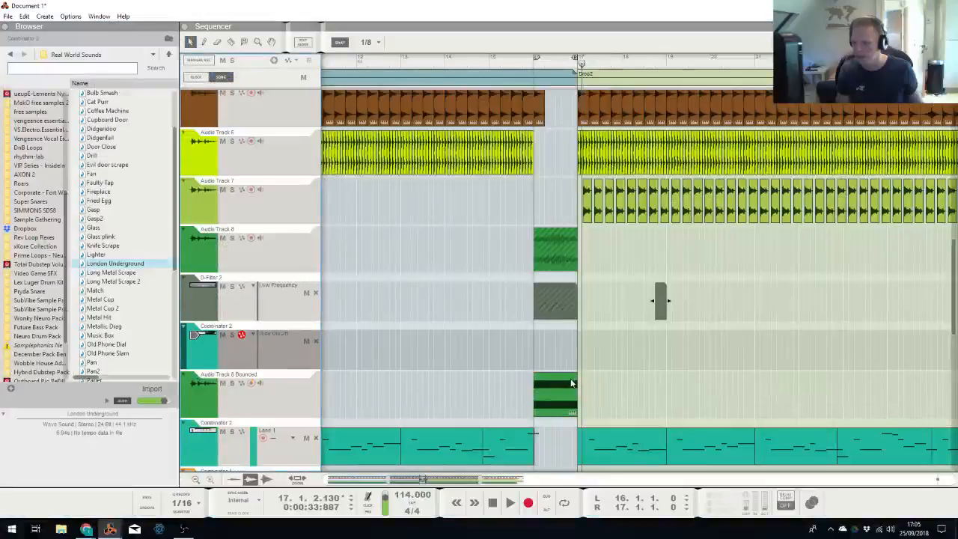
left_click(536, 350)
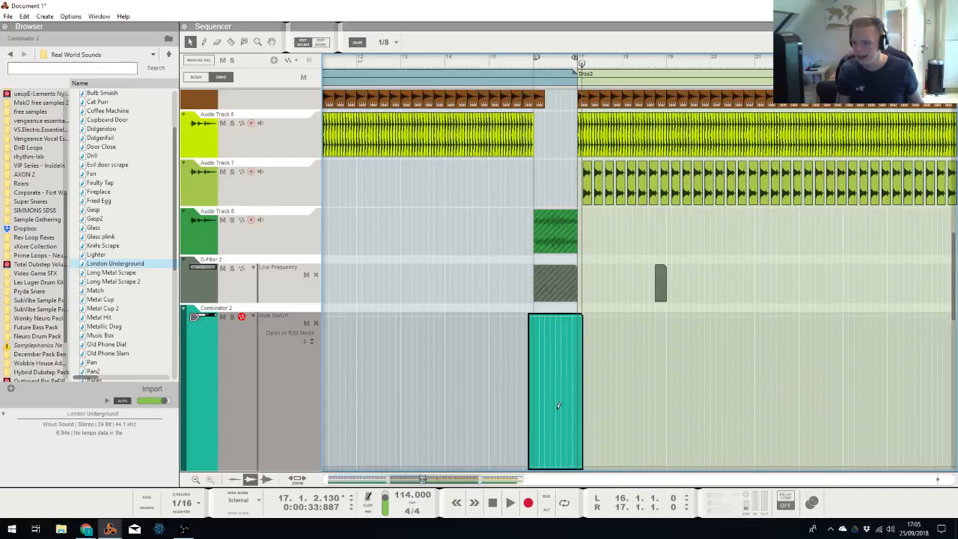
left_click(612, 269)
left_click(534, 332)
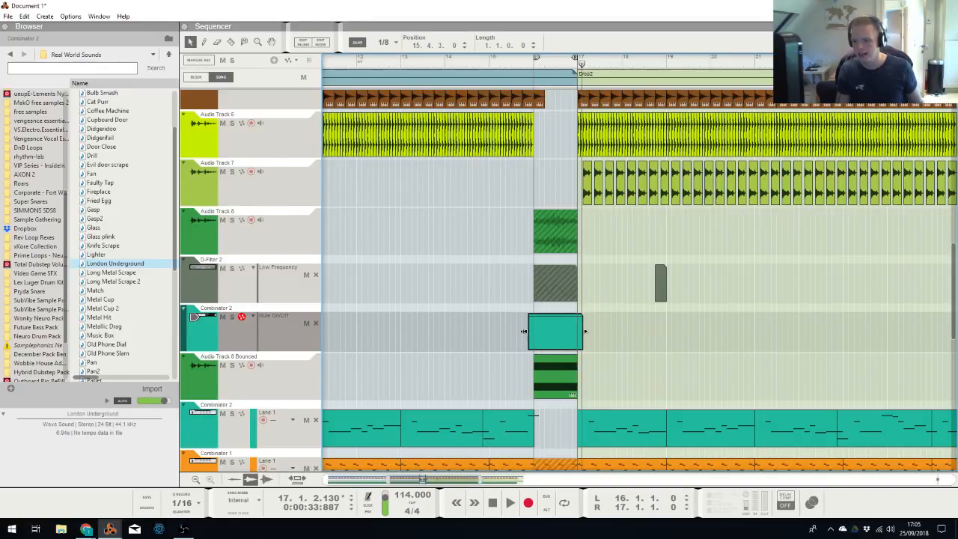
Trim the Combinator 2 mute clip to exactly bar 16 and delete the stray D-Filter 2 automation clip just before bar 19
left_click_drag(523, 331, 537, 331)
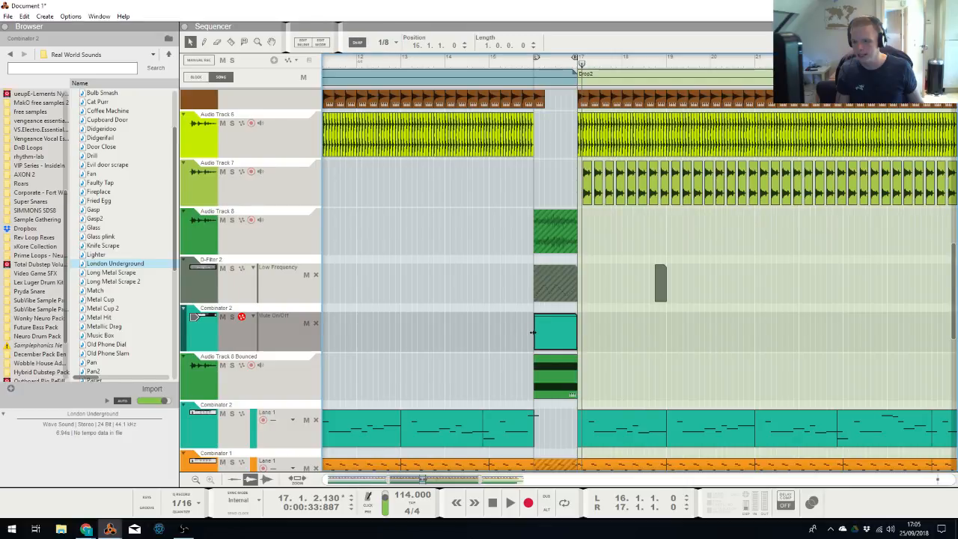
left_click(658, 288)
key("Delete")
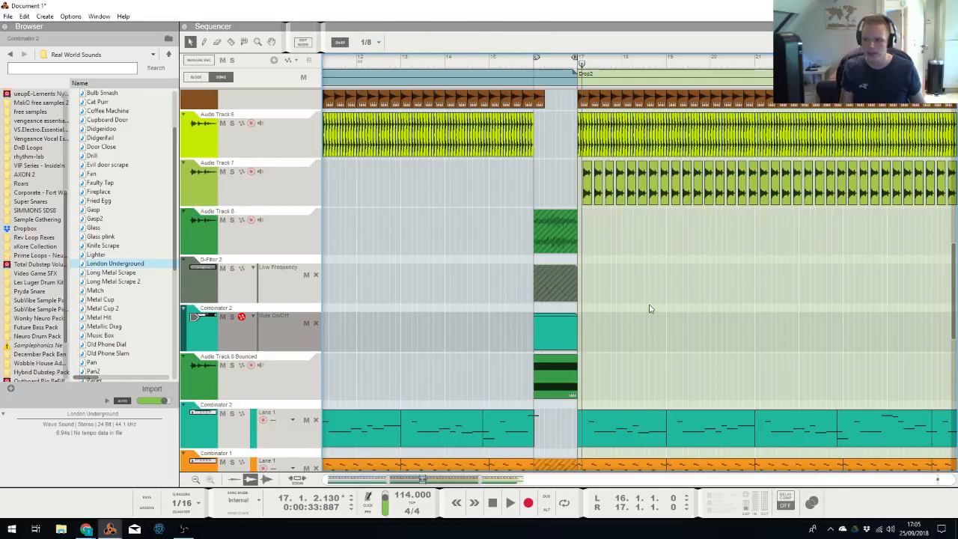
Set the snap value to 1/16 and play the transition from the start of bar 16 into Drop2
scroll(648, 308, "up", 4)
scroll(649, 307, "up", 4)
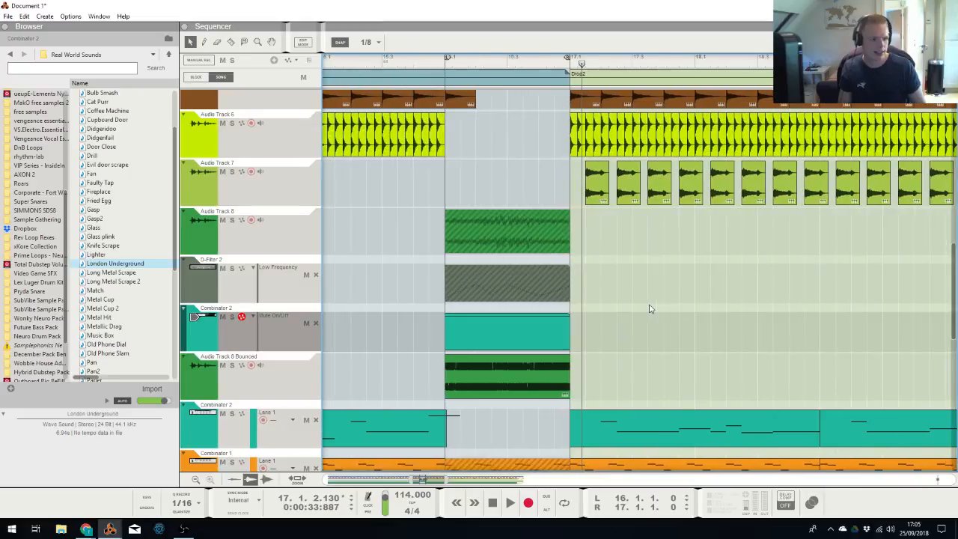
scroll(649, 307, "up", 1)
left_click(366, 42)
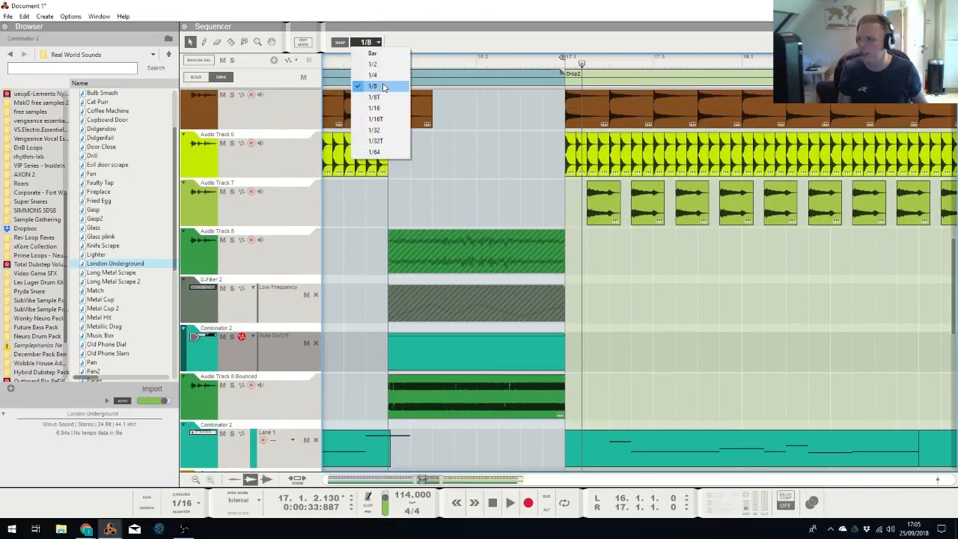
left_click(373, 109)
left_click(390, 67)
key("space")
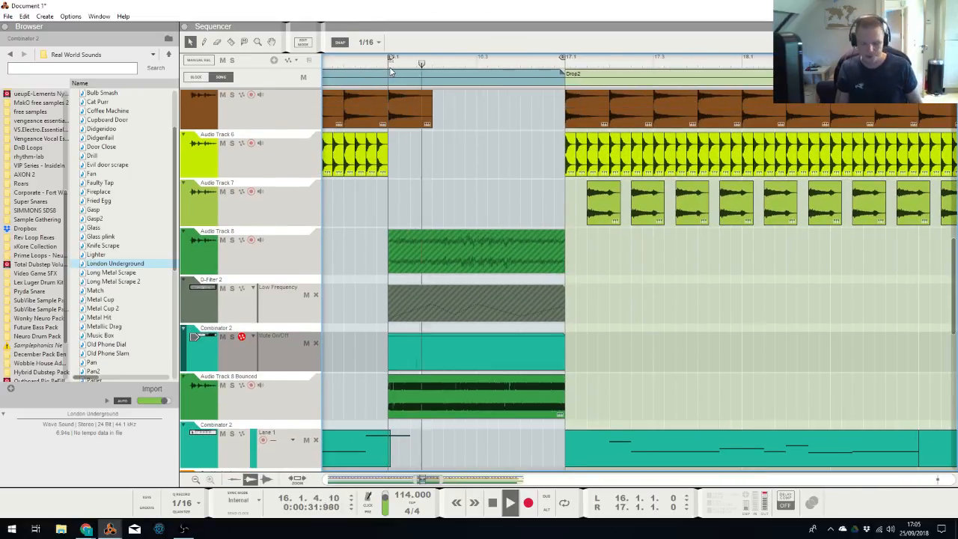
scroll(580, 398, "up", 3)
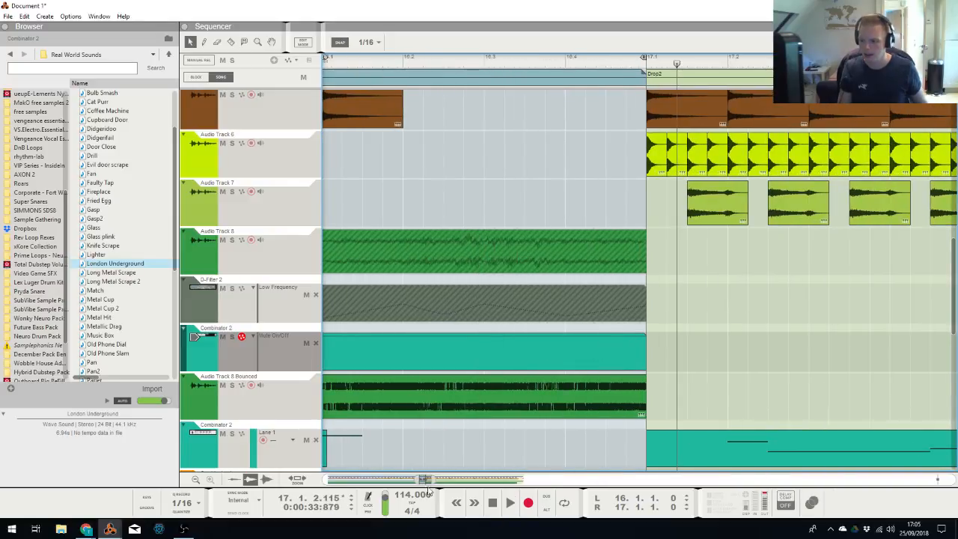
Razor the Audio Track 8 Bounced clip into 1/16 slices across beat 16.2 and delete the last three slices
key("r")
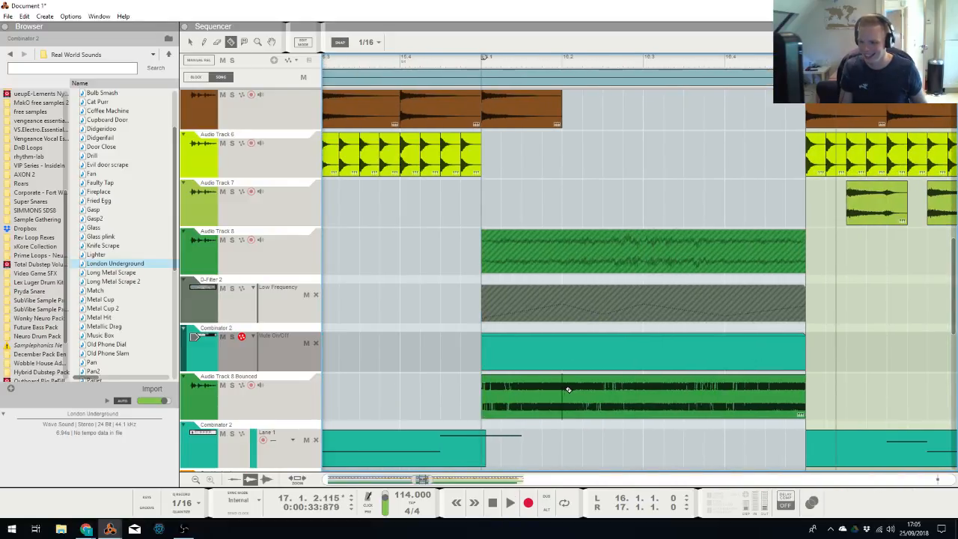
left_click_drag(564, 389, 593, 410)
left_click(606, 393)
left_click(625, 394)
left_click(643, 396)
key("q")
key("Delete")
Fill beat 16.2 with three copies of its first 1/16 slice and add fade-outs to all four slices
left_click(577, 406)
key("ctrl+c")
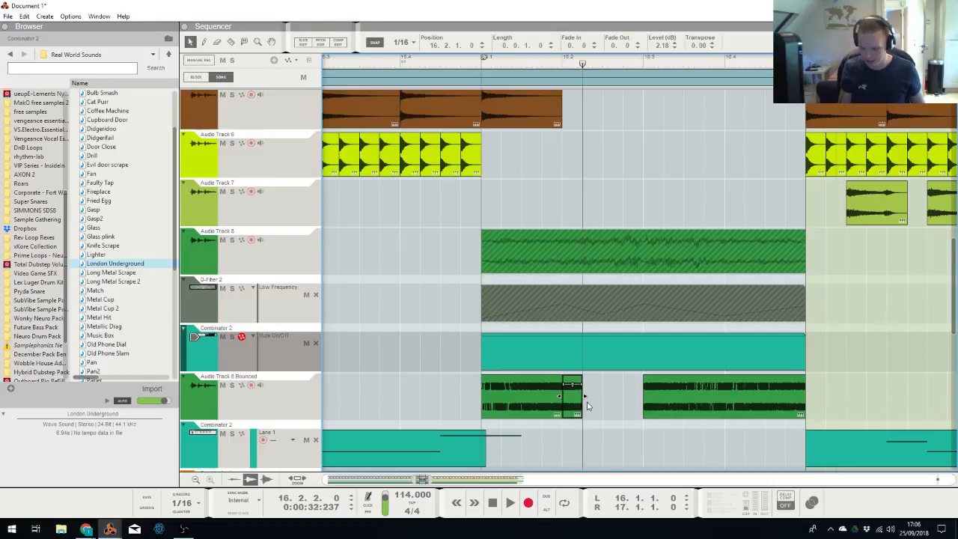
key("ctrl+v")
key("ctrl+v")
key("ctrl+v")
left_click_drag(570, 463, 634, 384)
key("s")
Play the edited stutter from the start of bar 16 and stop near the end of beat 16.3
left_click(480, 65)
key("space")
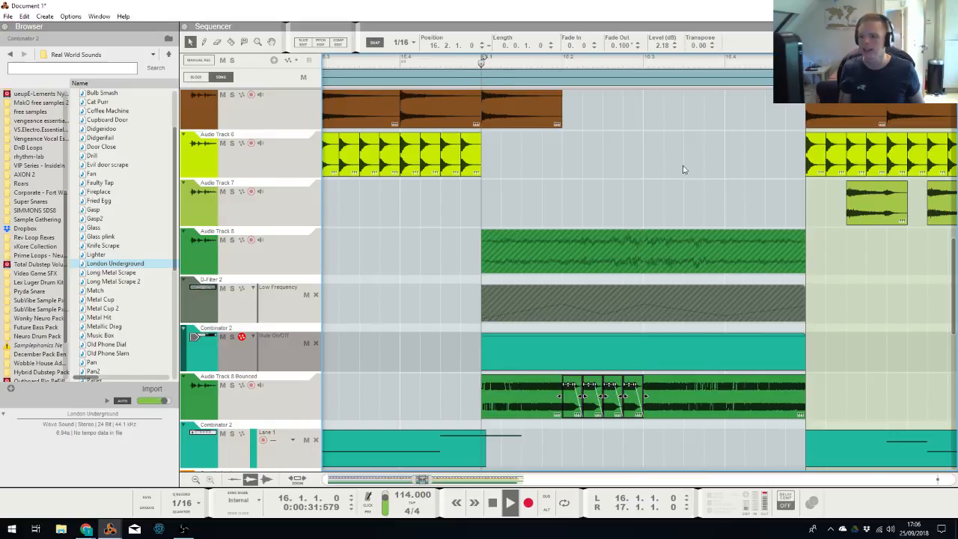
left_click(692, 169)
key("space")
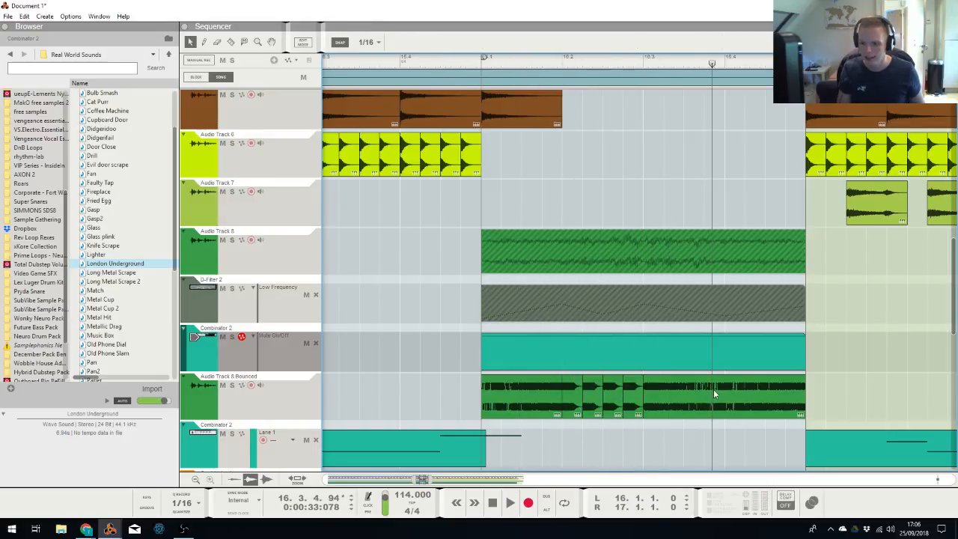
Cut the last sixteenth of beat 16.3 in the bounced clip into a row of very short slices
key("r")
key("q")
left_click(714, 405)
left_click_drag(707, 394, 742, 402)
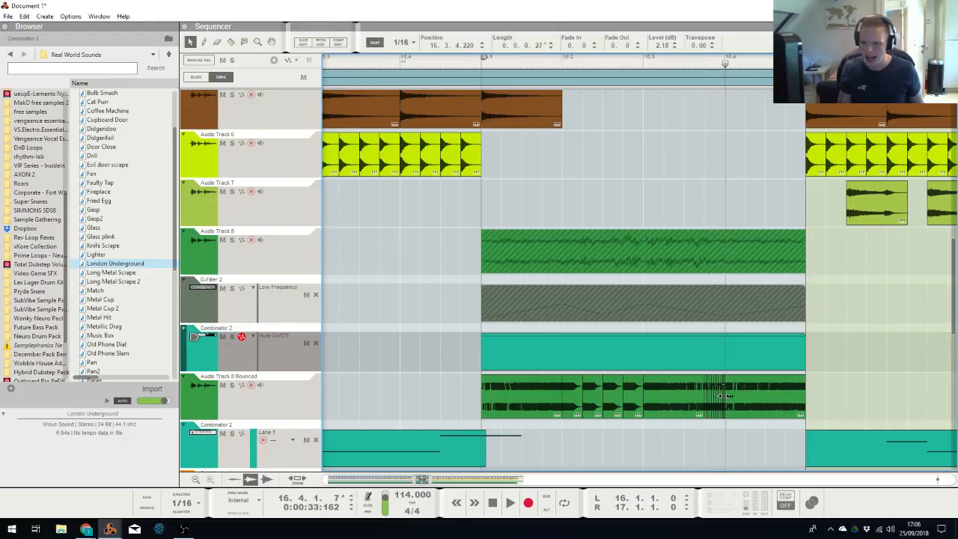
Shorten the bounced clip at 16.4.1.0 to one sixteenth and set the snap value to 1/32
left_click(763, 392)
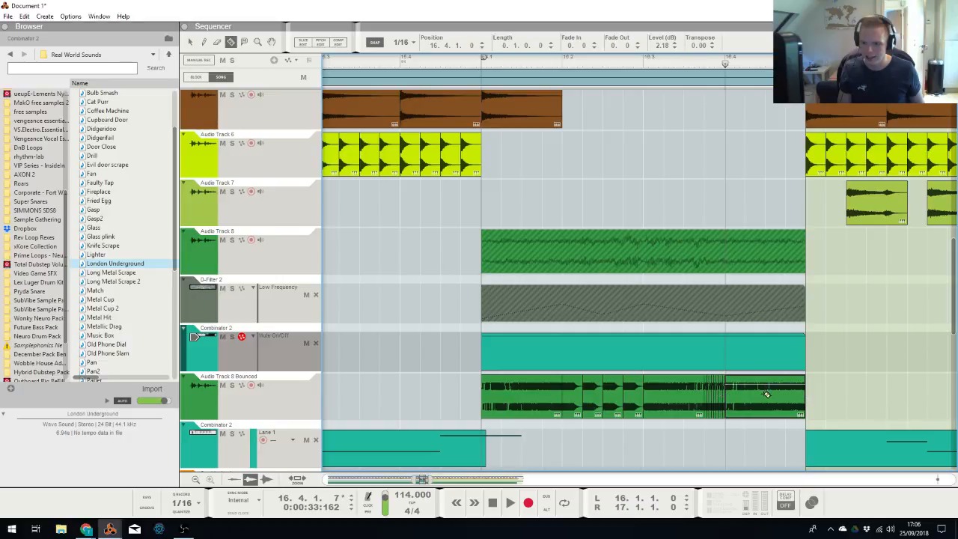
left_click_drag(808, 397, 736, 404)
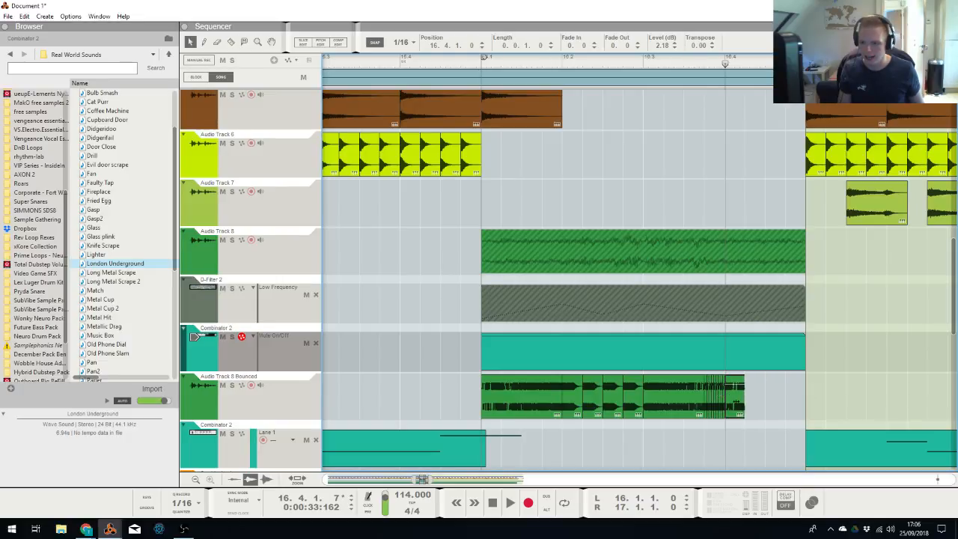
left_click(401, 42)
left_click(417, 130)
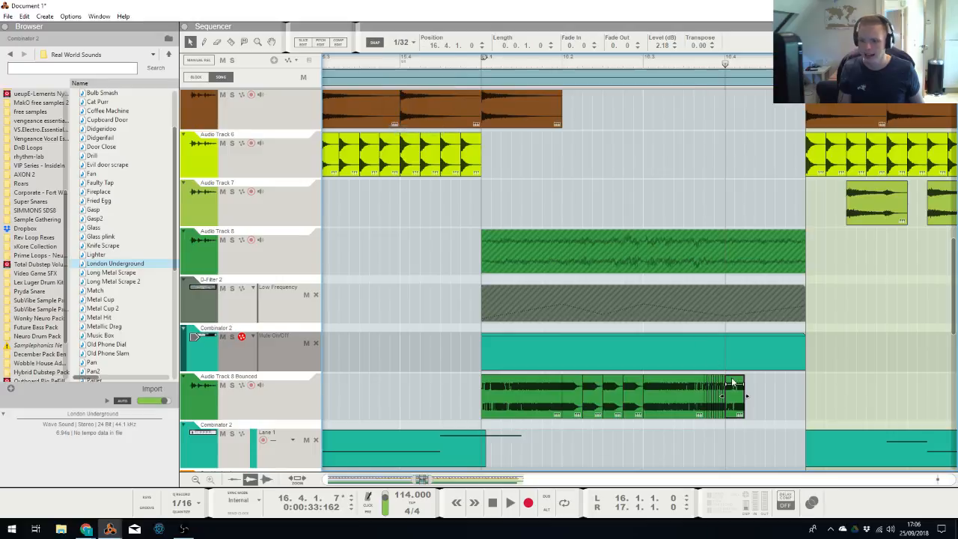
Shorten the slice at 16.4.1.0 to 1/32 and fill beat 16.4 with copies, giving all of them short fade-outs
mouse_move(746, 397)
left_mouse_down()
mouse_move(828, 411)
mouse_move(771, 392)
mouse_move(730, 398)
left_mouse_up()
key("ctrl+v")
key("ctrl+v")
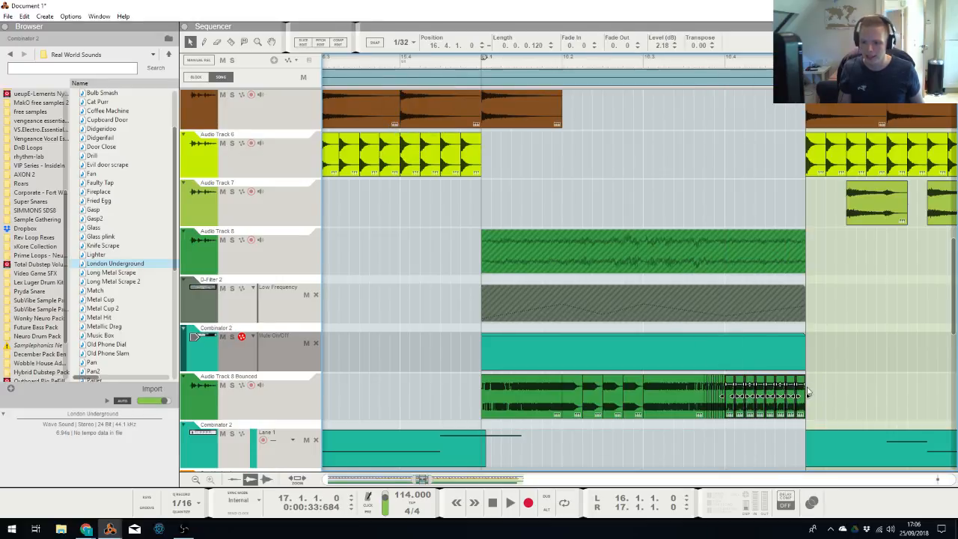
left_click_drag(805, 385, 801, 386)
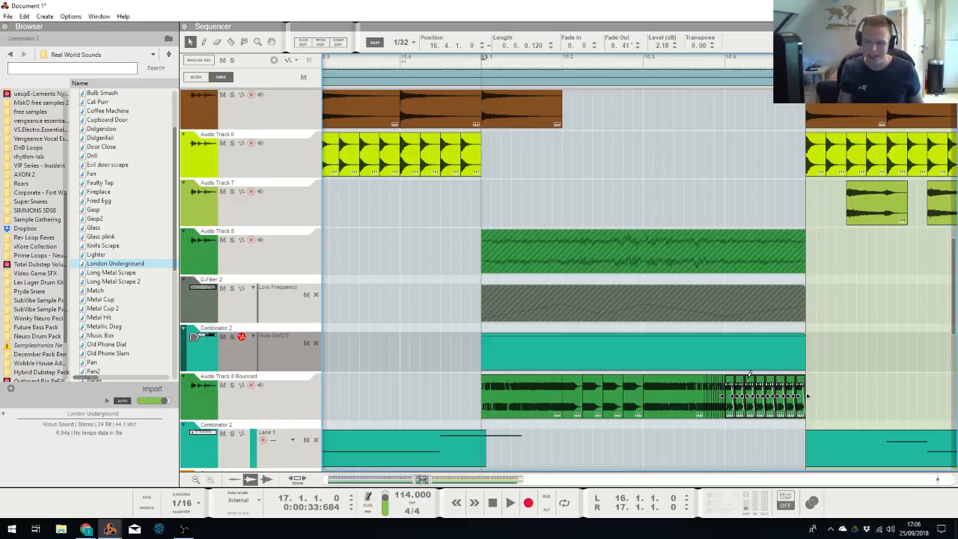
Add pan automation lanes to Audio Track 8 and Audio Track 8 Bounced, with a one-beat pan clip at 16.1.1.0 on the bounced track
key("alt+Tab")
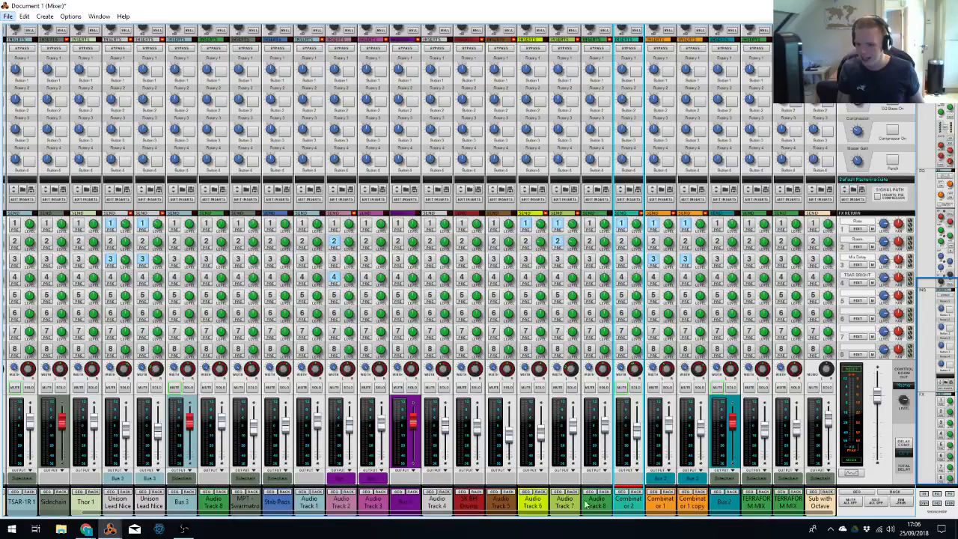
left_click(585, 504)
key("alt+Tab")
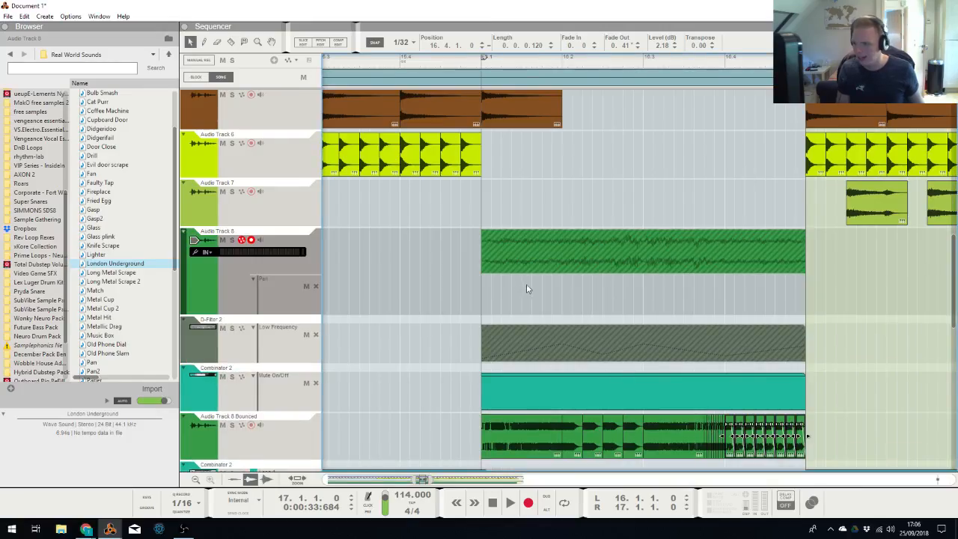
key("alt+Tab")
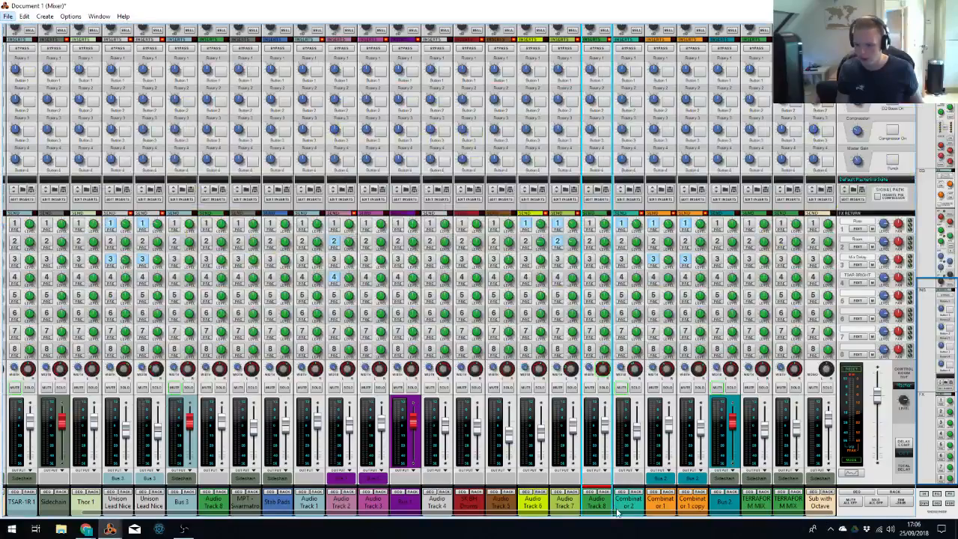
key("alt+Tab")
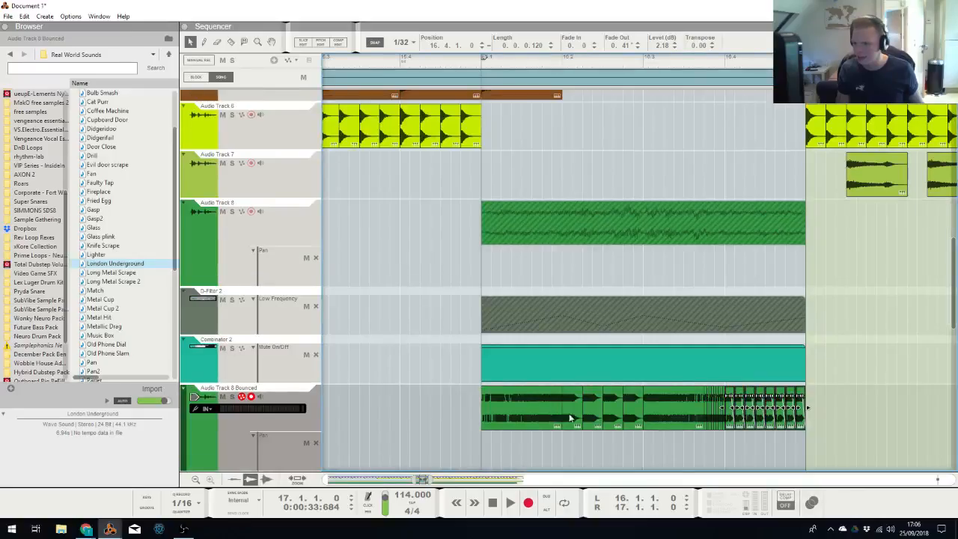
scroll(570, 418, "down", 2)
left_click_drag(487, 345, 557, 362)
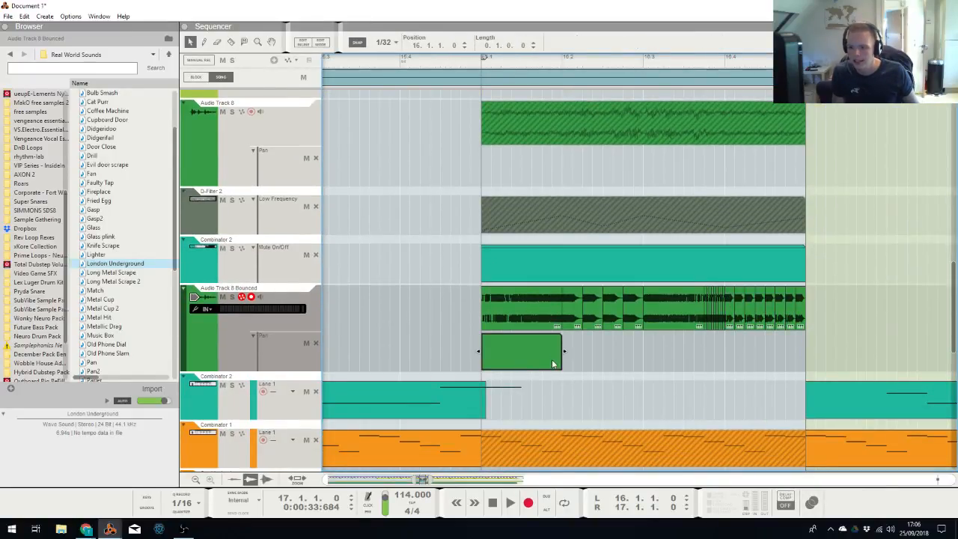
Shape the bounced track's pan curve with points at -43 on 16.1, 36 on 16.2 and -8 on 16.3, ending the clip at 16.4
double_click(551, 363)
left_click(481, 423)
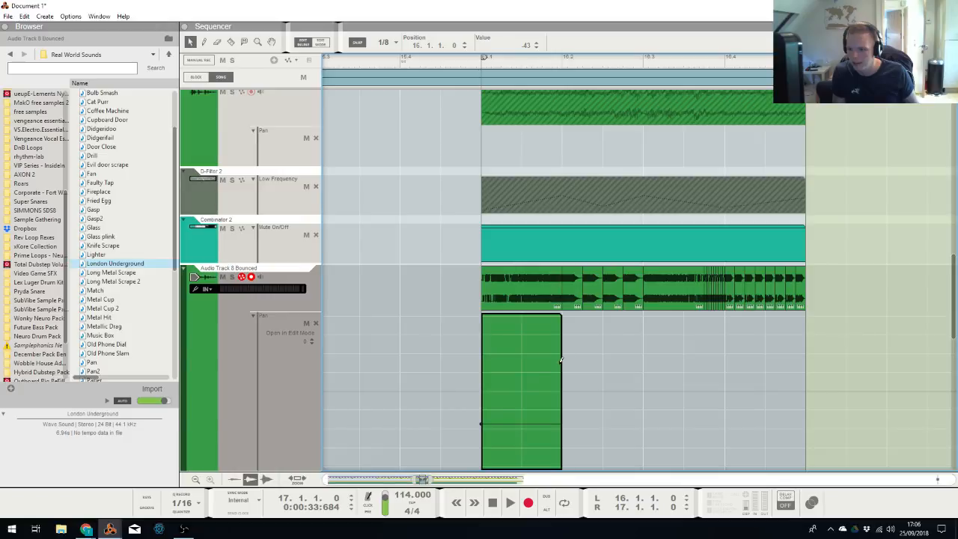
left_click(561, 364)
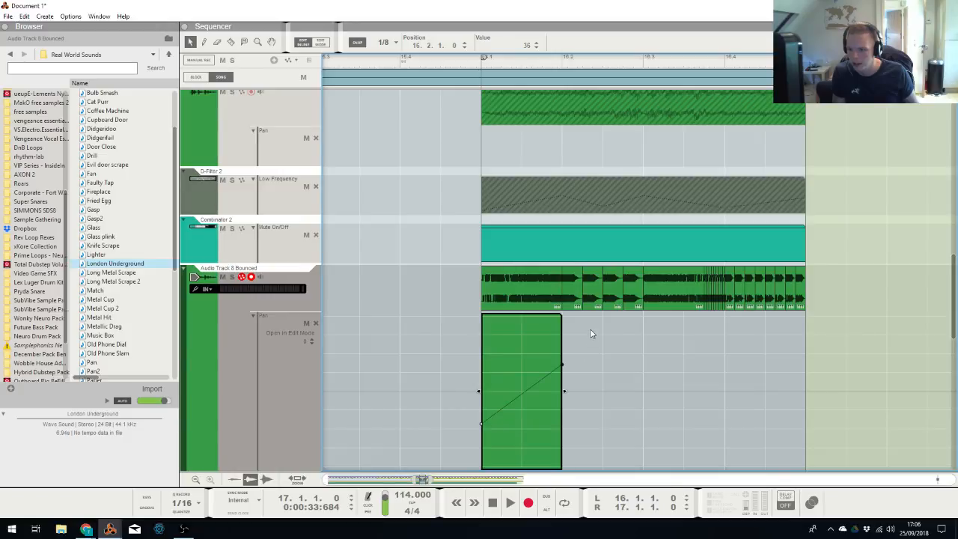
left_click(644, 418)
left_click_drag(565, 390, 823, 400)
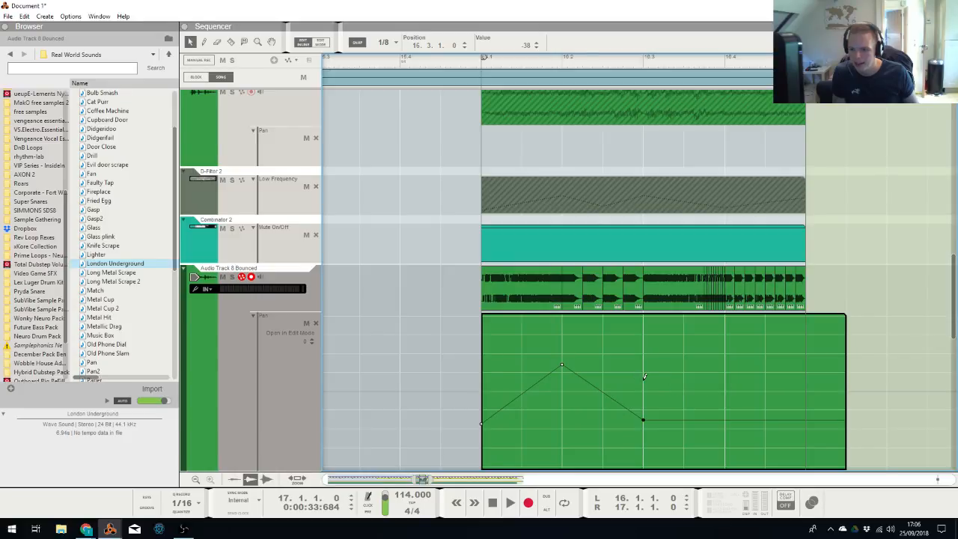
left_click_drag(644, 377, 643, 395)
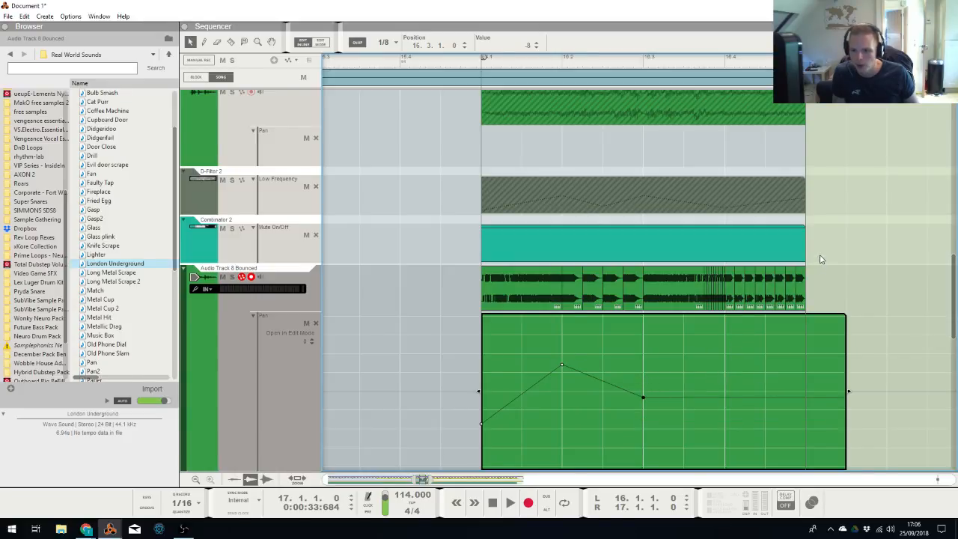
left_click(856, 224)
left_click(797, 339)
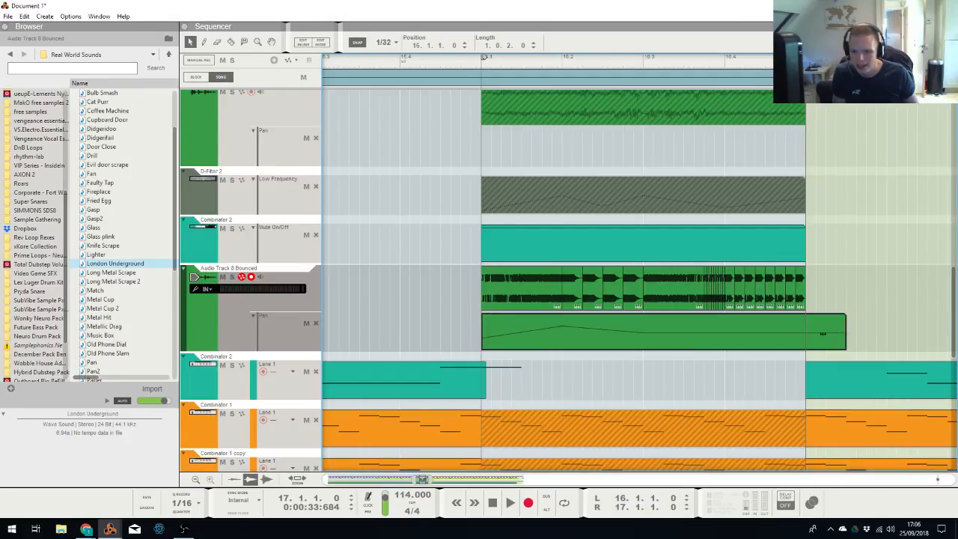
left_click_drag(822, 334, 723, 334)
Draw two adjacent 1/32 pan clips from 16.4.1.0, the first panned partly right and the second partly left
left_click(731, 330, "alt")
double_click(732, 339)
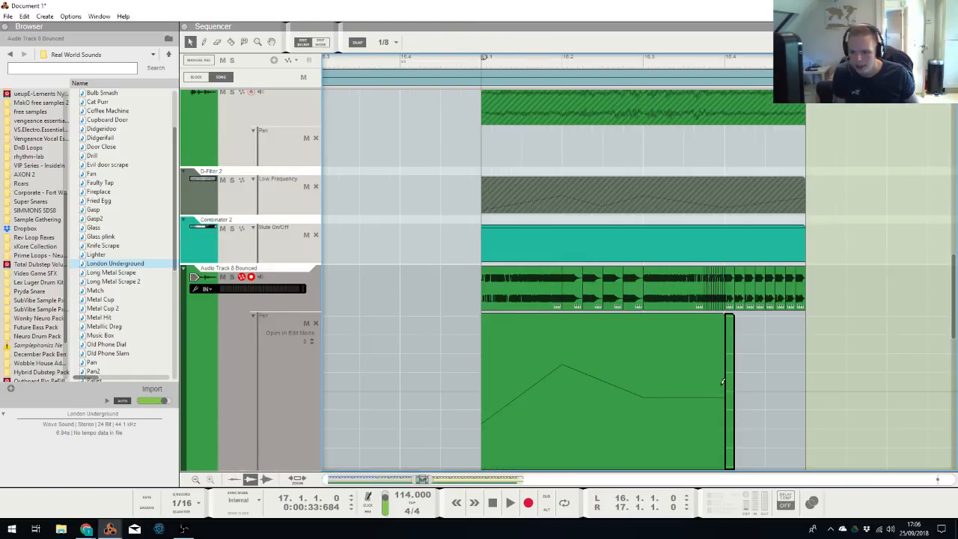
left_click(723, 380, "alt")
left_click(755, 322)
left_click(739, 327, "alt")
double_click(739, 329)
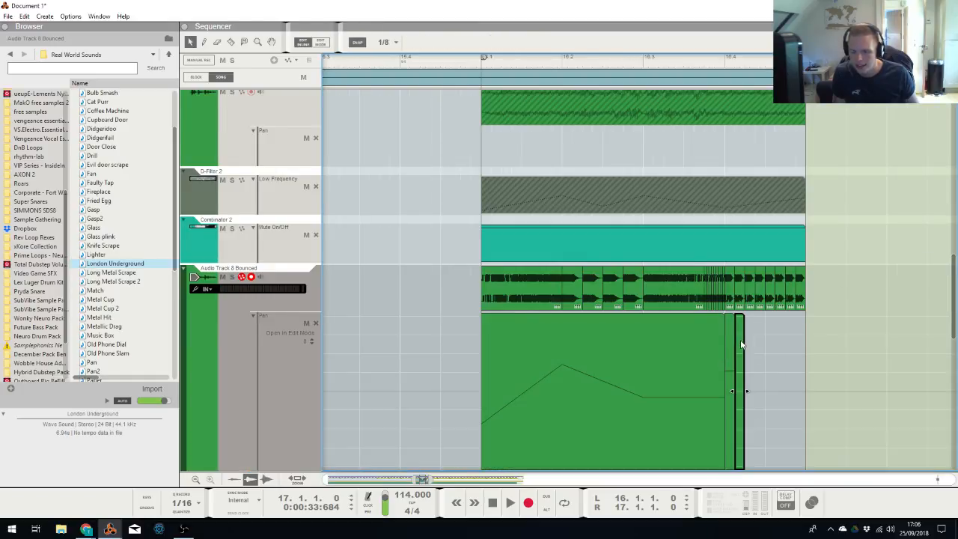
left_click(743, 410, "alt")
left_click(879, 241)
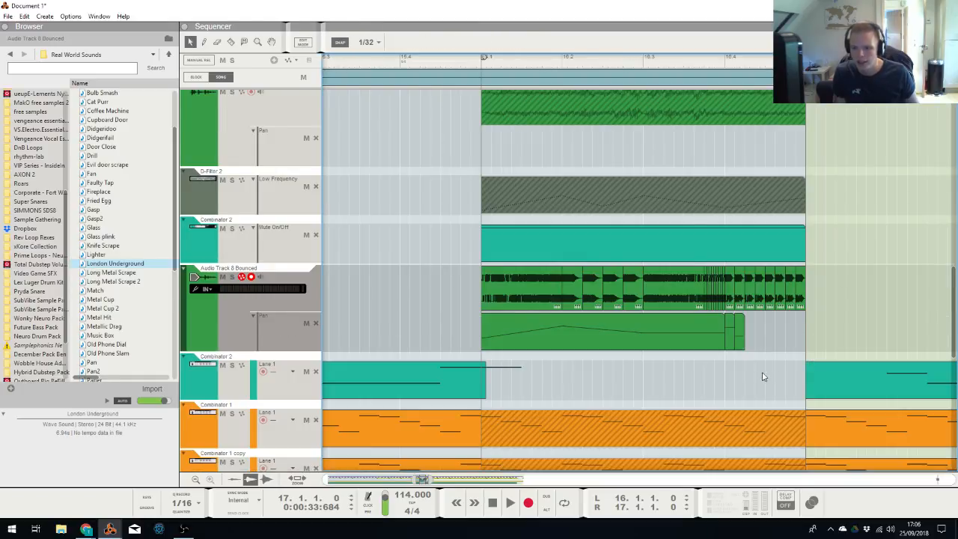
Copy the pair of 1/32 pan clips and repeat it until the end of bar 16
left_click_drag(723, 329, 728, 338)
key("ctrl+c")
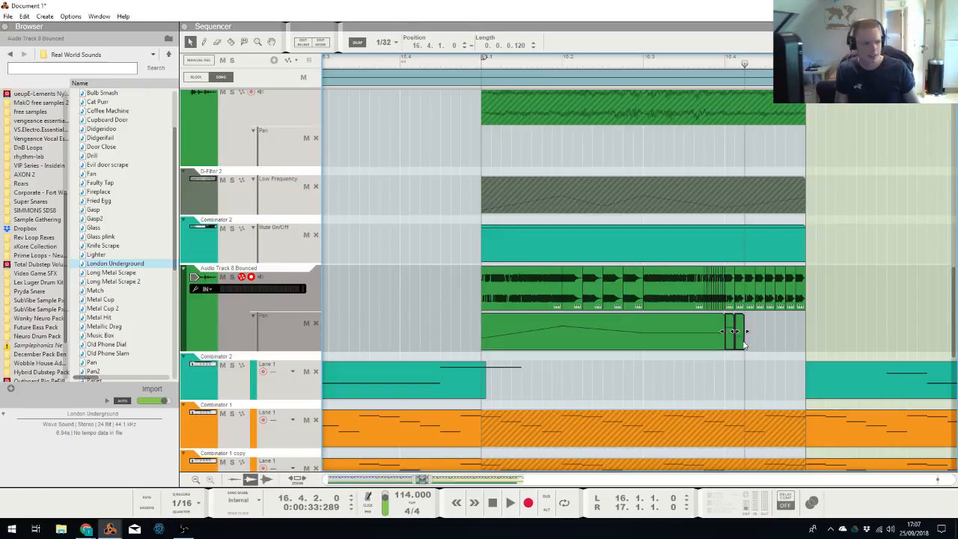
key("ctrl+v")
key("ctrl+v")
key("ctrl+v")
Play the transition from bar 15 into the second drop, and replay it from the start of bar 16
left_click_drag(441, 62, 314, 82)
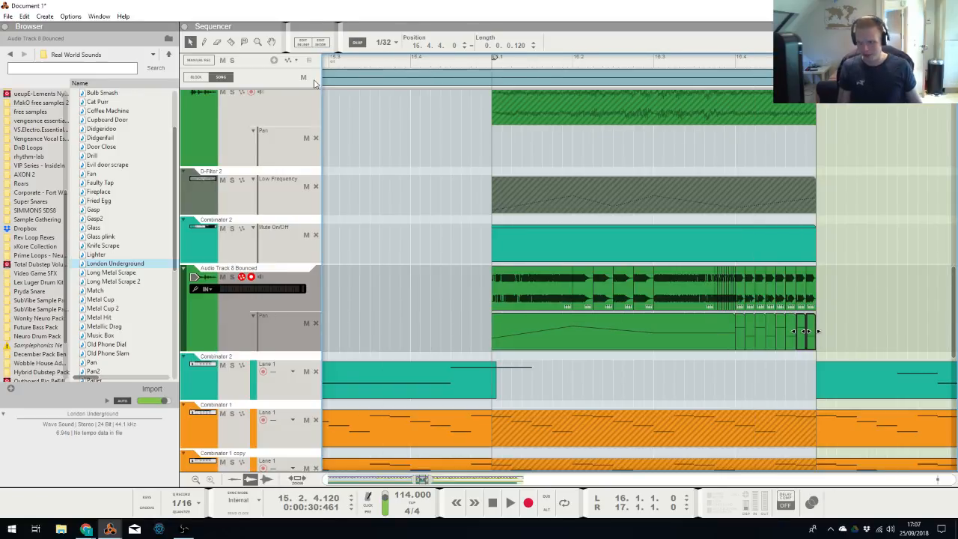
key("space")
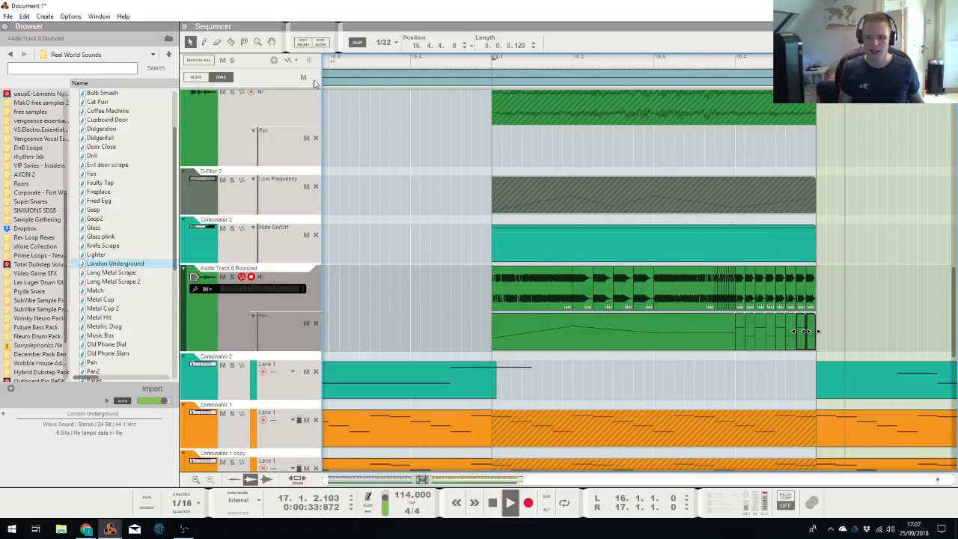
left_click(859, 165)
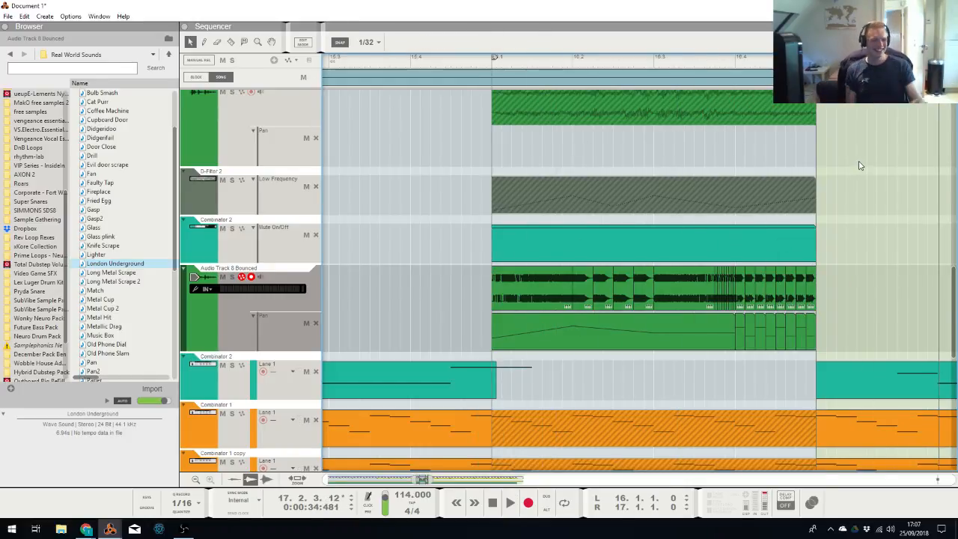
left_click(493, 66)
key("space")
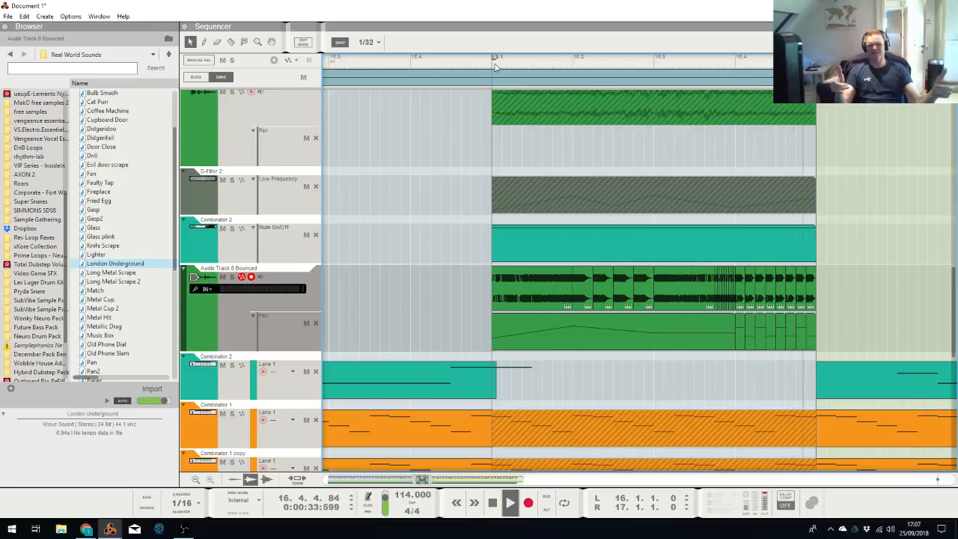
key("space")
Add a new audio track below Audio Track 8 Bounced and set the snap value to Bar
key("g")
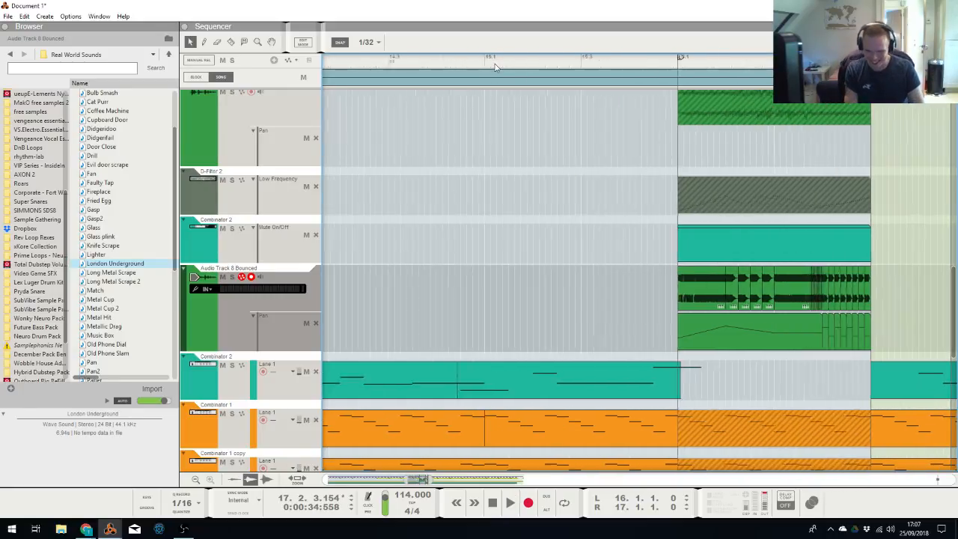
key("g")
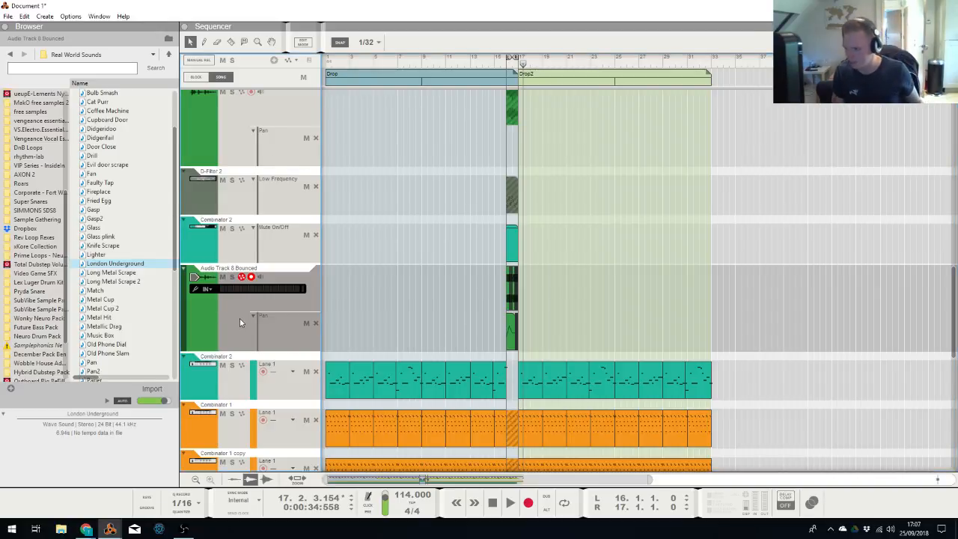
key("ctrl+t")
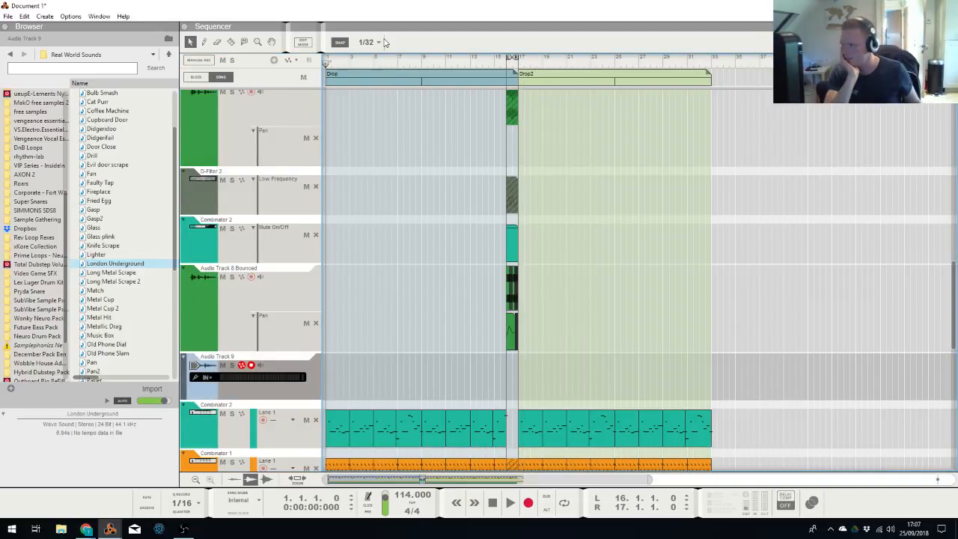
left_click(371, 41)
left_click(367, 55)
Place the VEC3 FX Sweep Down 04 sample from Favourite Samples at bar 1 of Audio Track 9
scroll(9, 274, "down", 3)
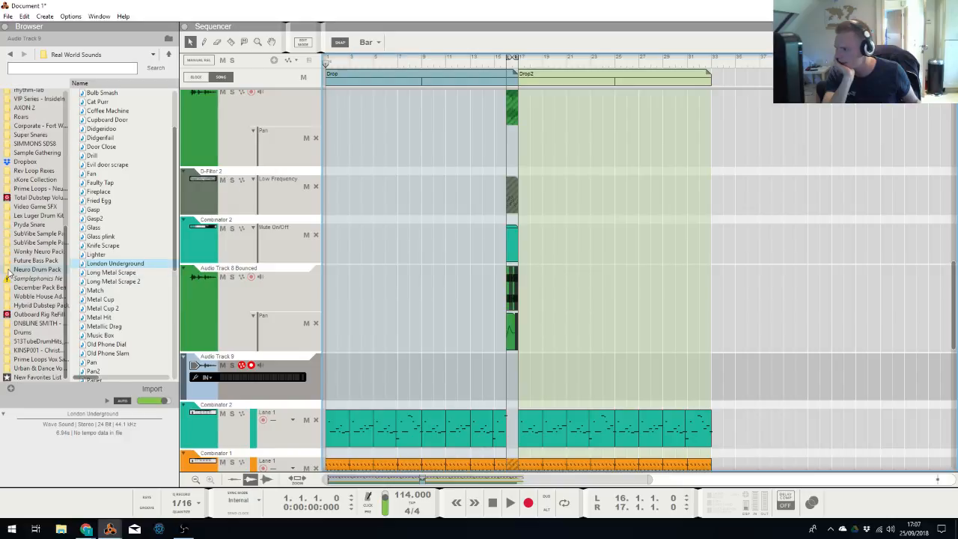
scroll(33, 247, "up", 8)
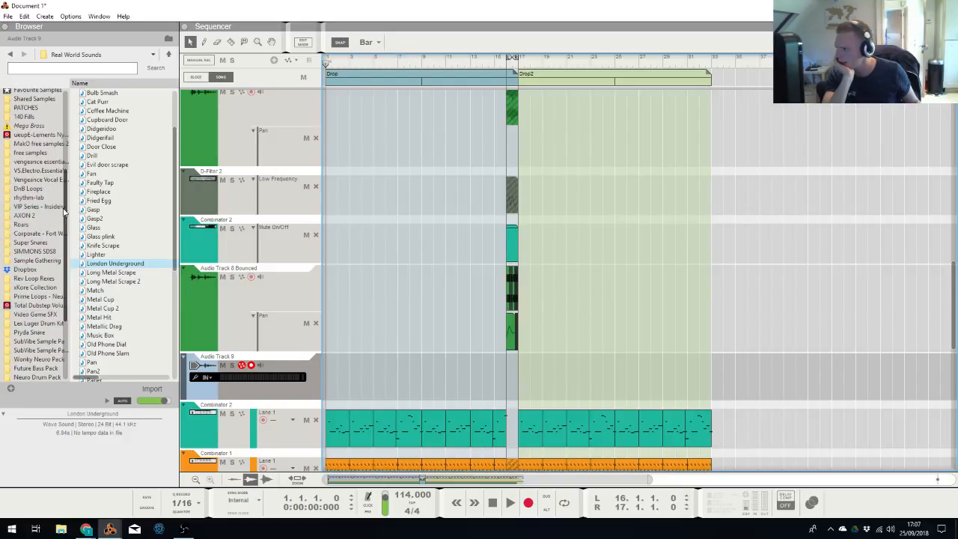
left_click(39, 162)
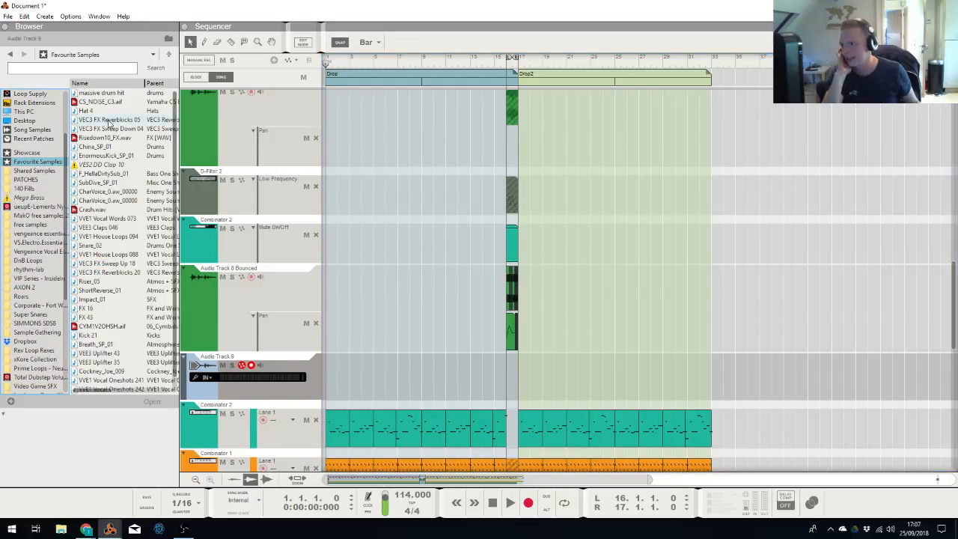
left_click_drag(117, 131, 351, 378)
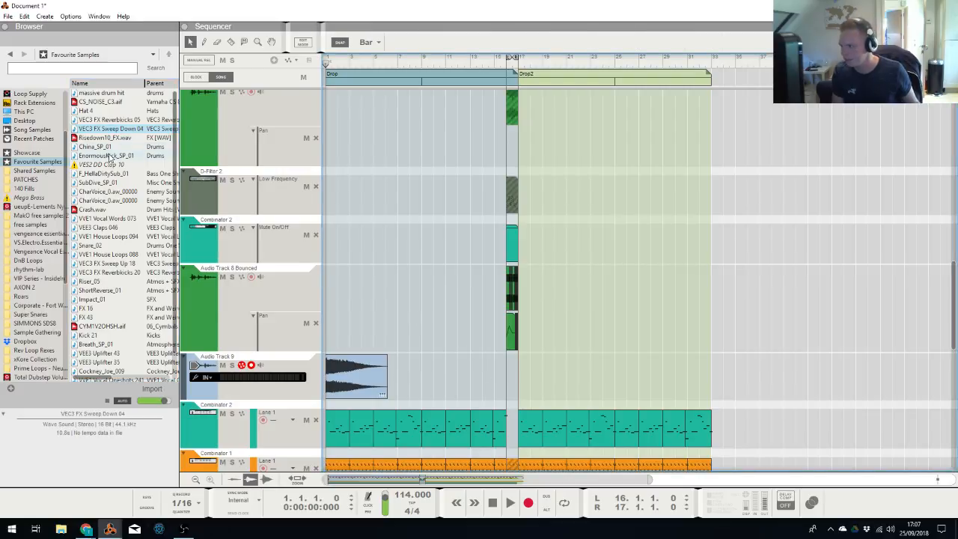
Add another audio track below Audio Track 9 and place Crash.wav at its bar 1
left_click(258, 380)
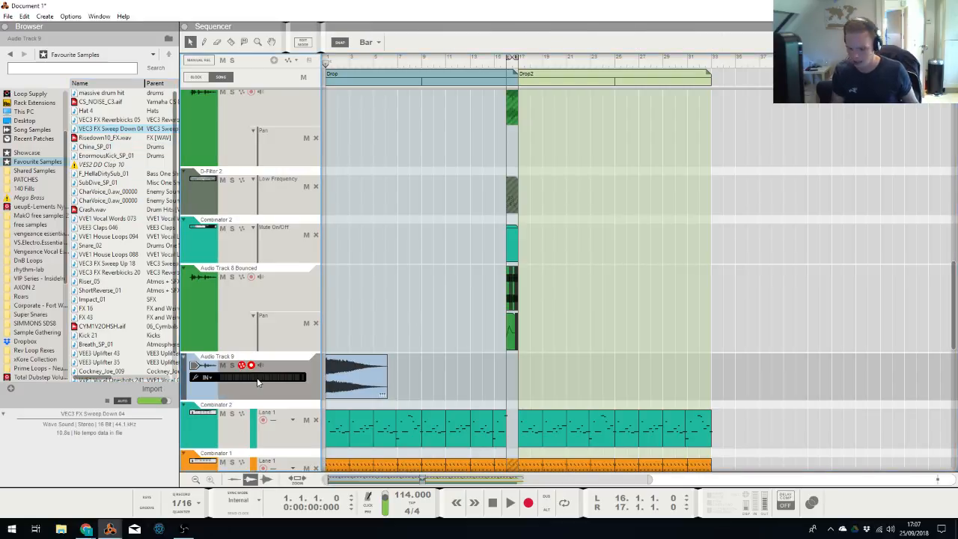
key("ctrl+t")
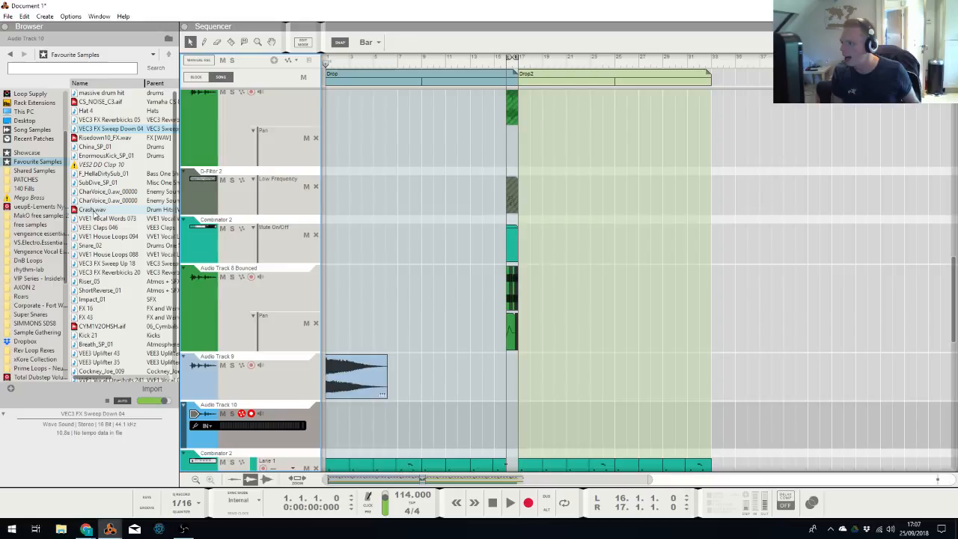
left_click_drag(93, 210, 331, 423)
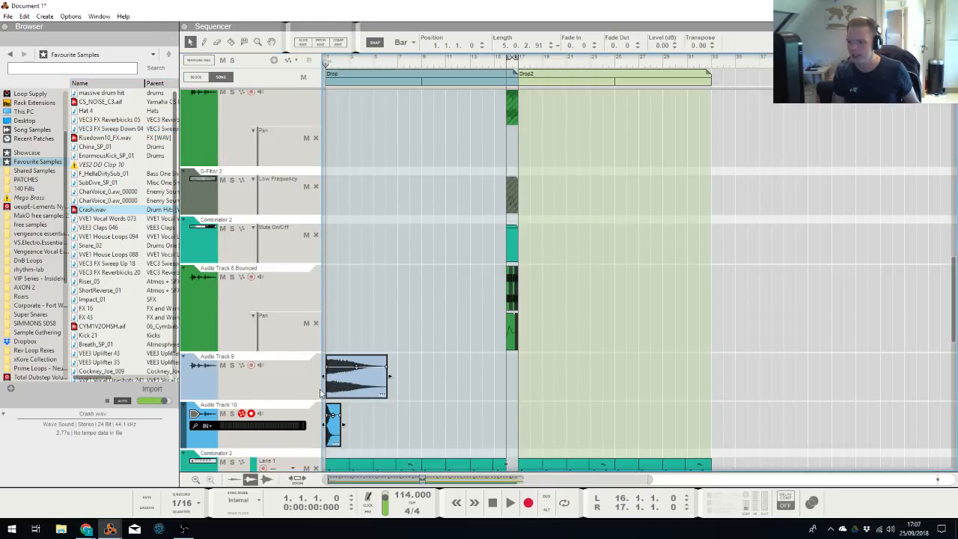
Duplicate the sweep and crash clips to bars 9, 17 and 25
left_click(404, 42)
left_click(402, 43)
left_click_drag(377, 383, 472, 382)
left_click_drag(626, 396, 324, 356)
left_click_drag(340, 389, 531, 389)
Route the Audio Track 9 and Audio Track 10 mixer channels to a new bus and open that bus's Spectrum EQ
key("alt+Tab")
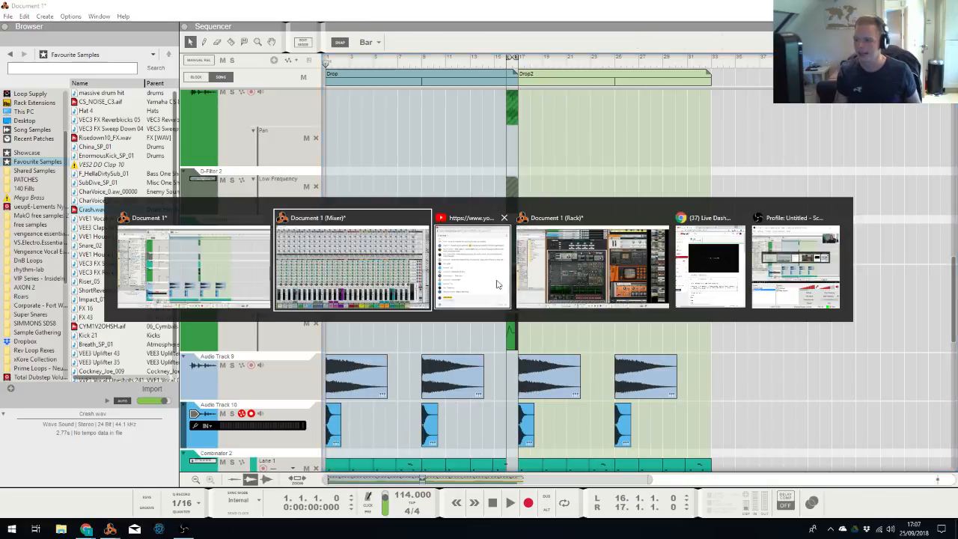
left_click(384, 276)
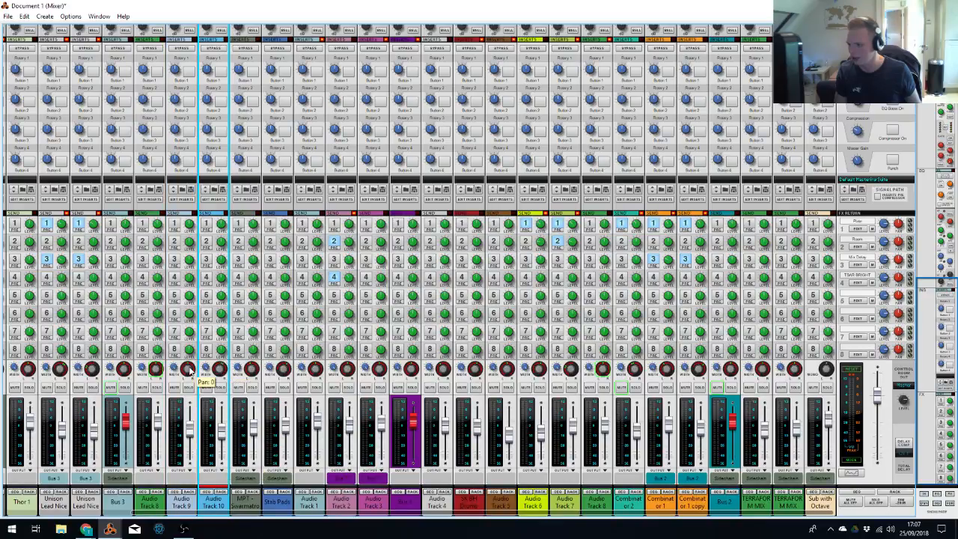
key("alt+Tab")
left_click(364, 275)
key("alt+Tab")
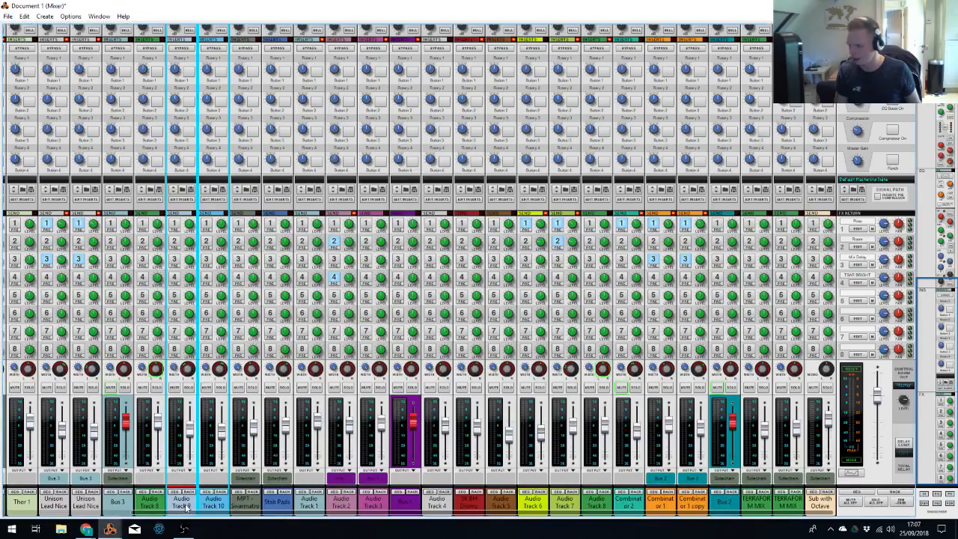
left_click(216, 508, "shift")
key("ctrl+g")
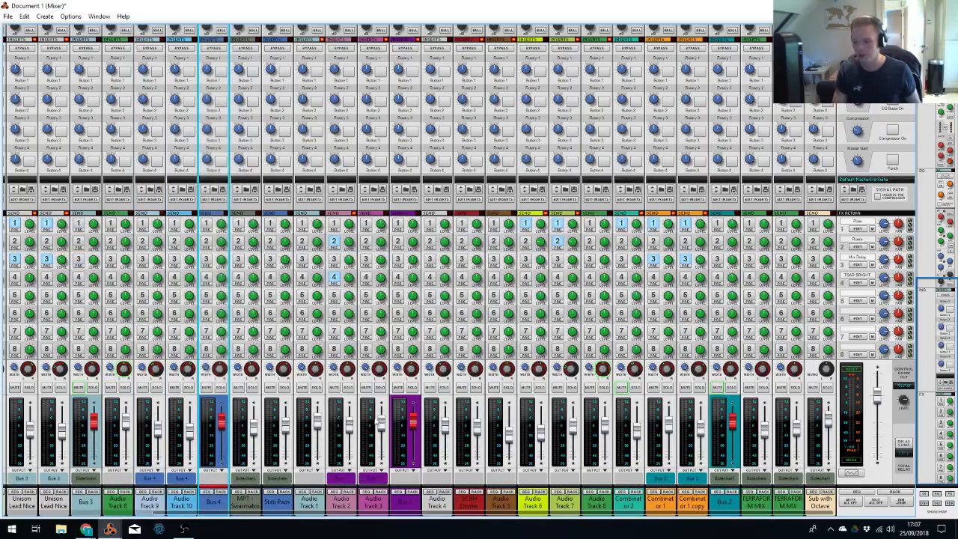
key("F2")
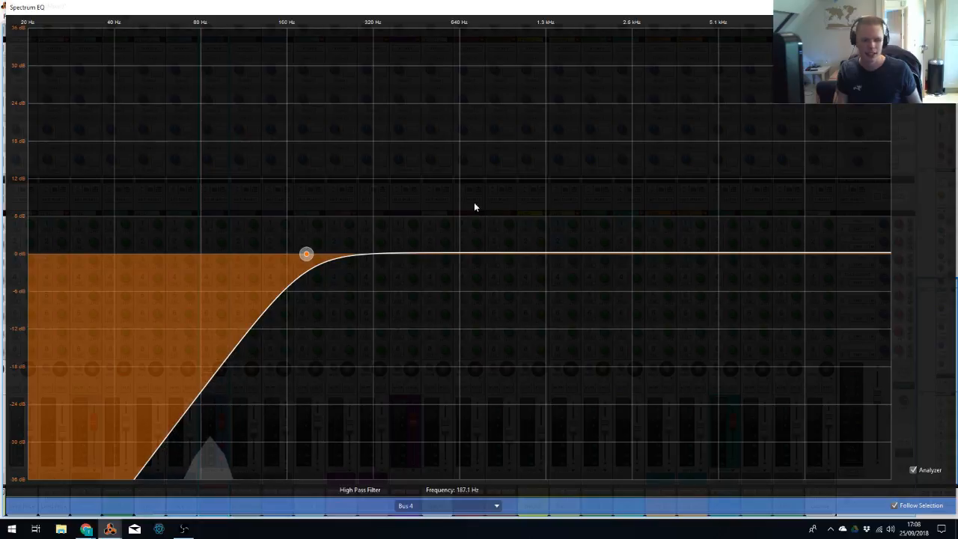
Raise the high-pass filter frequency on Bus 4 to about 500 Hz and slightly lower that bus's level
left_click_drag(306, 255, 429, 252)
key("F2")
key("alt+Tab")
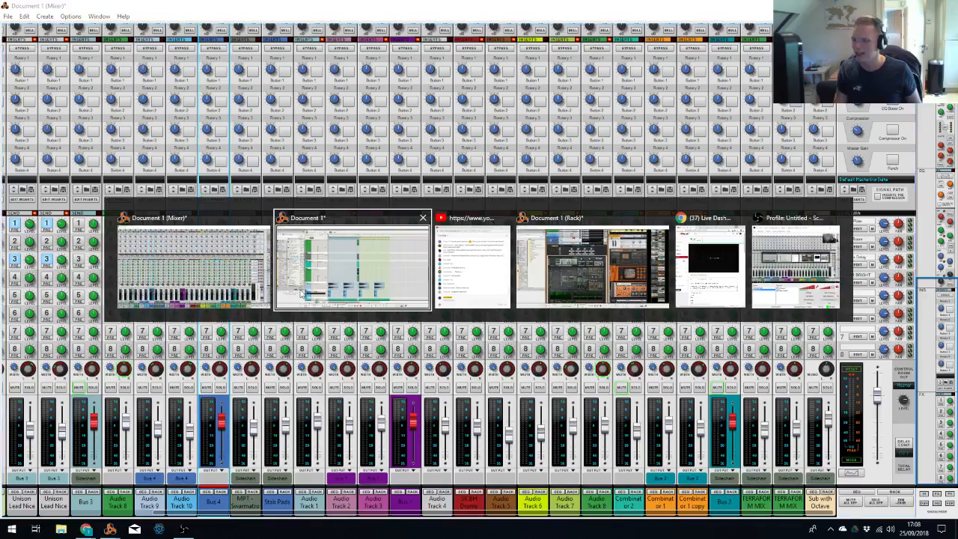
key("alt+Tab")
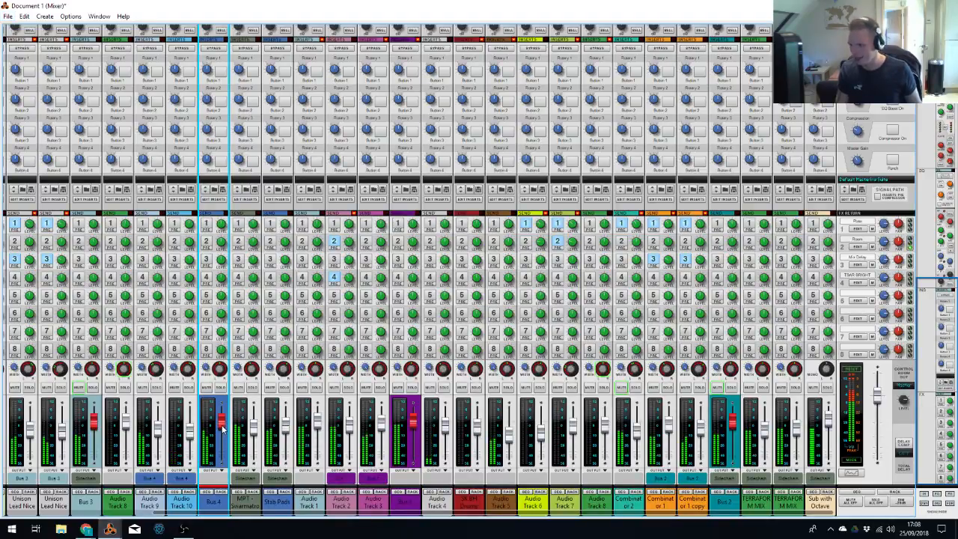
key("alt+Tab")
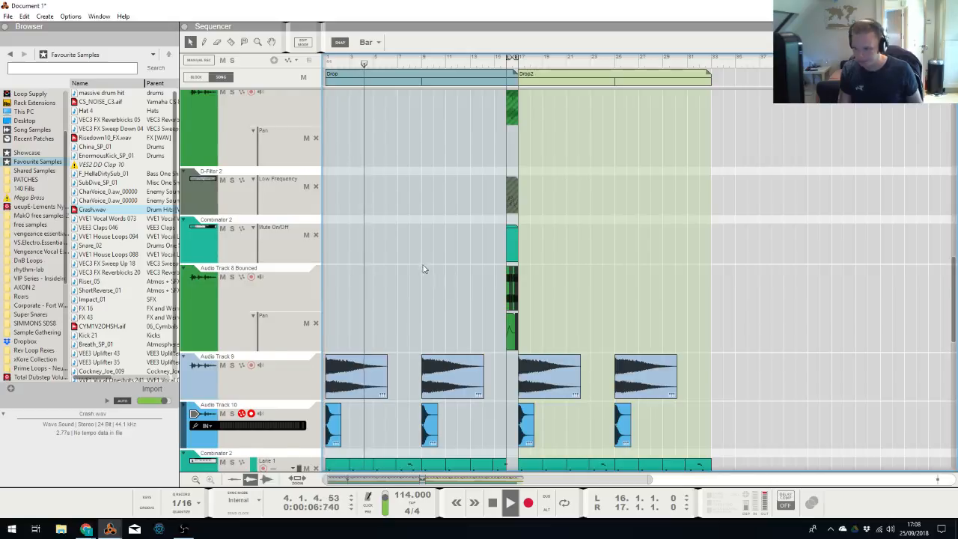
Examine the arrangement tracks and the mixer channel levels while the first drop plays, and stop playback
scroll(423, 269, "down", 3)
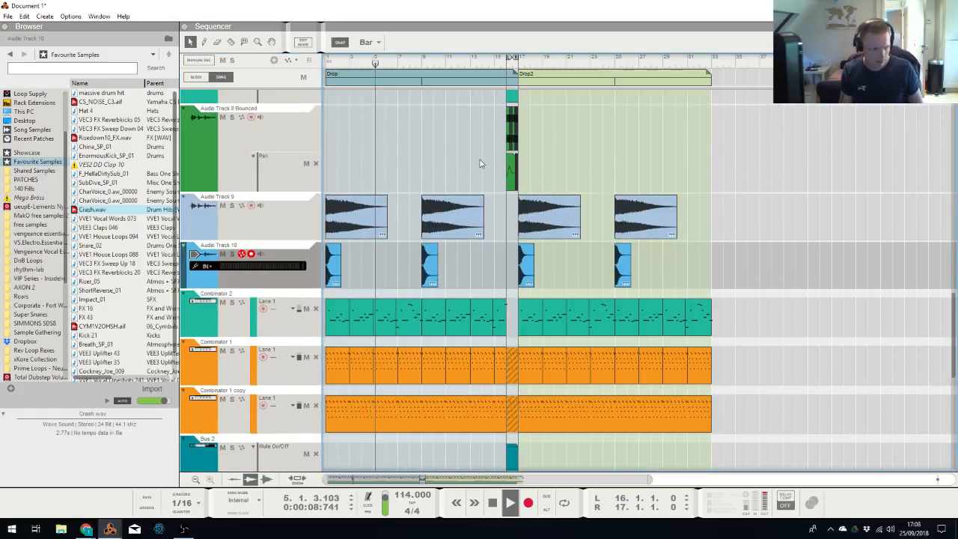
key("alt+Tab")
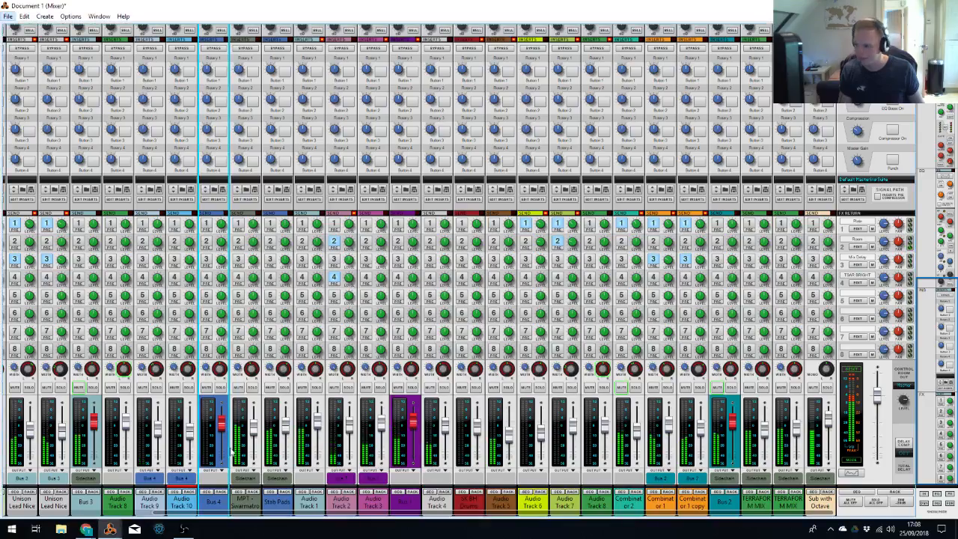
left_click_drag(200, 513, 172, 509)
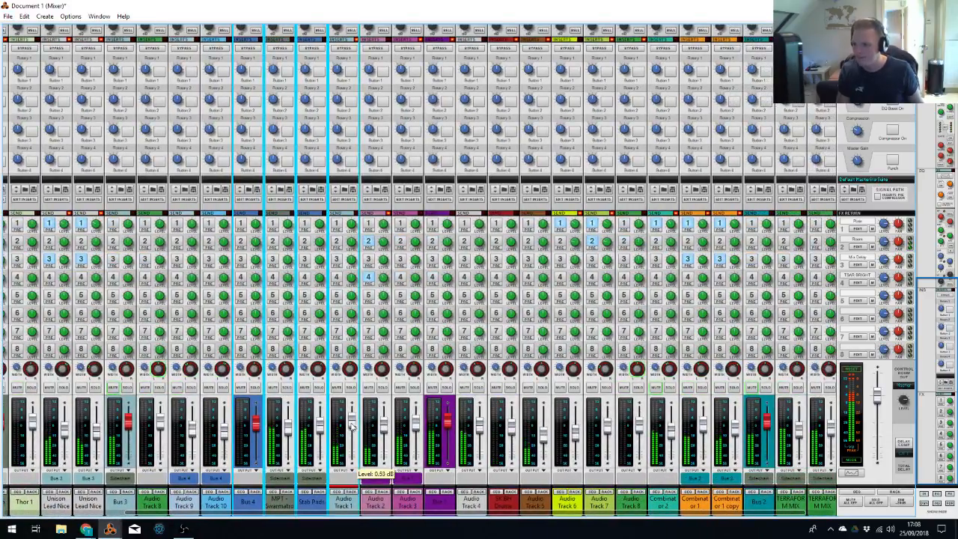
key("alt+Tab")
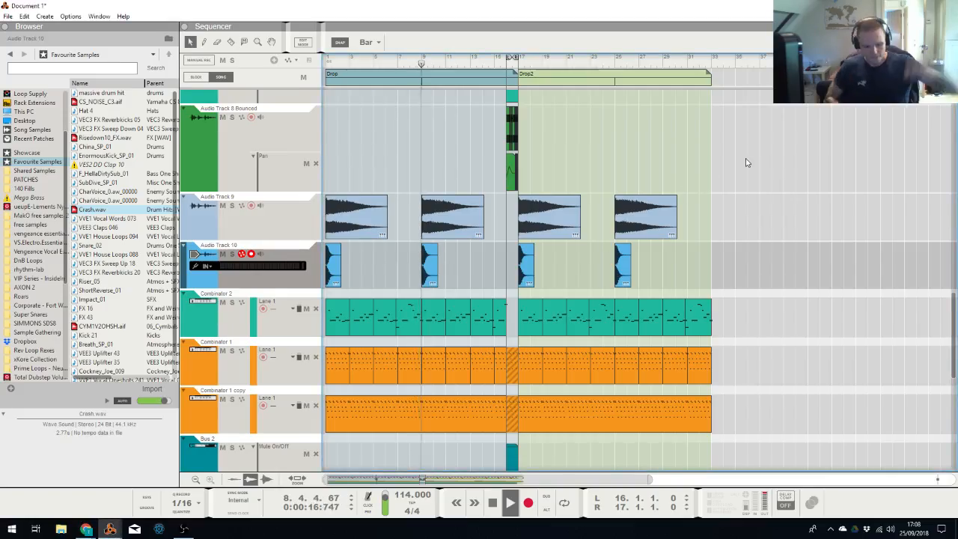
key("alt+Tab")
scroll(720, 187, "up", 6)
scroll(666, 228, "up", 6)
scroll(771, 221, "down", 12)
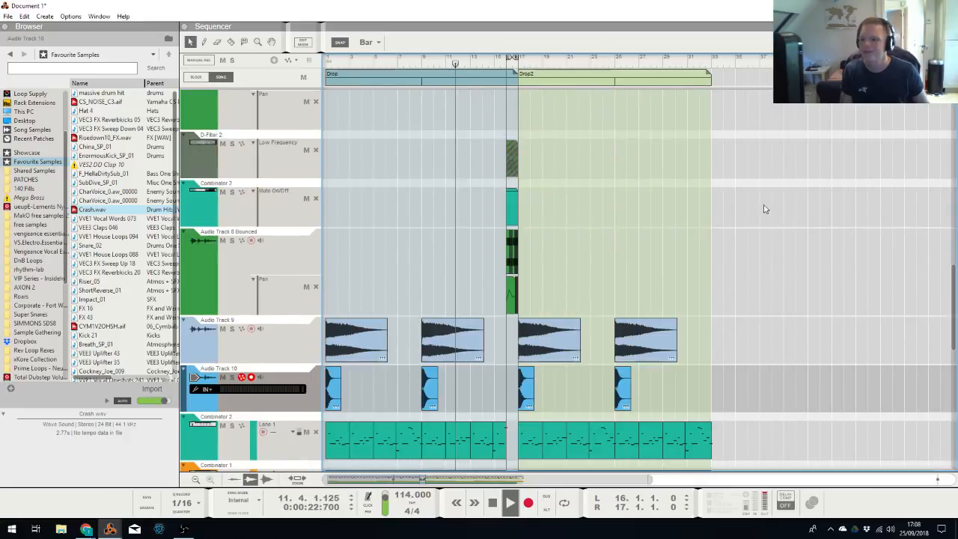
scroll(763, 195, "down", 10)
scroll(753, 197, "up", 6)
key("space")
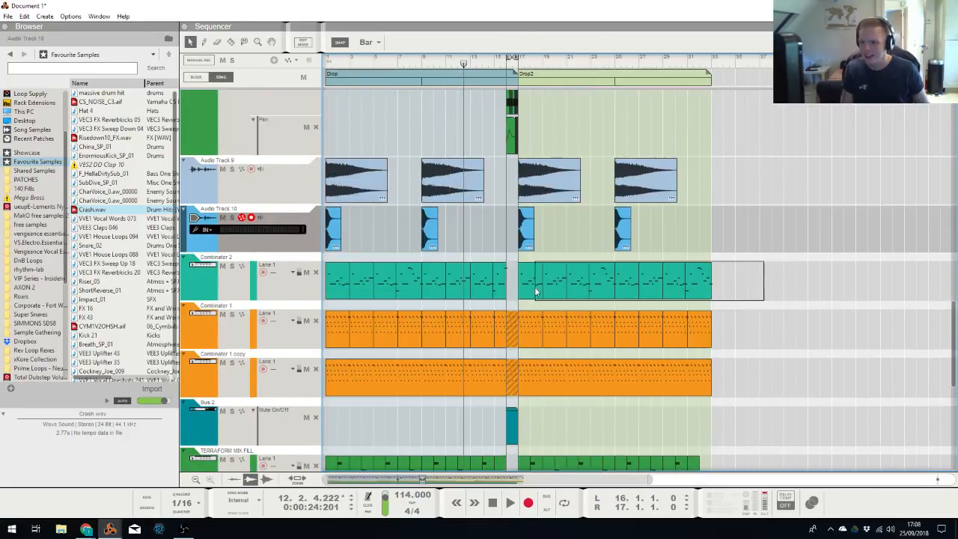
Join the Combinator 2 clips in Drop2 into one clip and open it with all its notes selected
left_click_drag(535, 287, 539, 284)
key("ctrl+j")
double_click(582, 277)
key("ctrl+a")
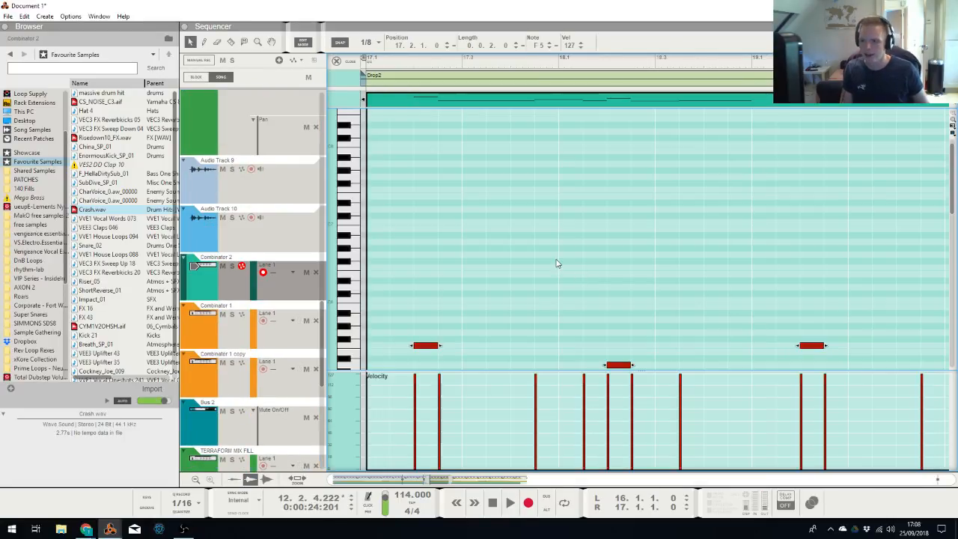
scroll(556, 263, "down", 6)
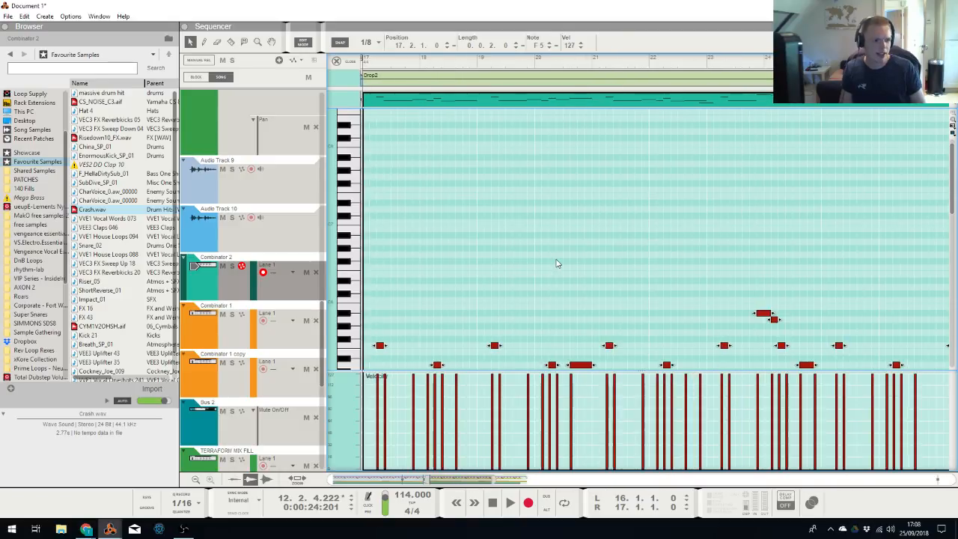
scroll(494, 287, "down", 4)
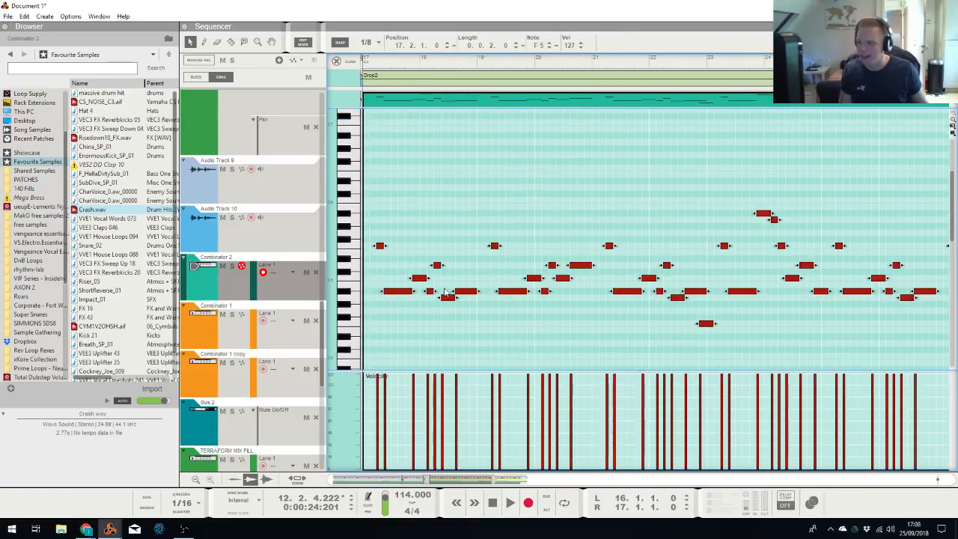
Copy all the Combinator 2 notes in Drop2 one octave above and one octave below the originals, and audition the result
left_click_drag(427, 479, 401, 478)
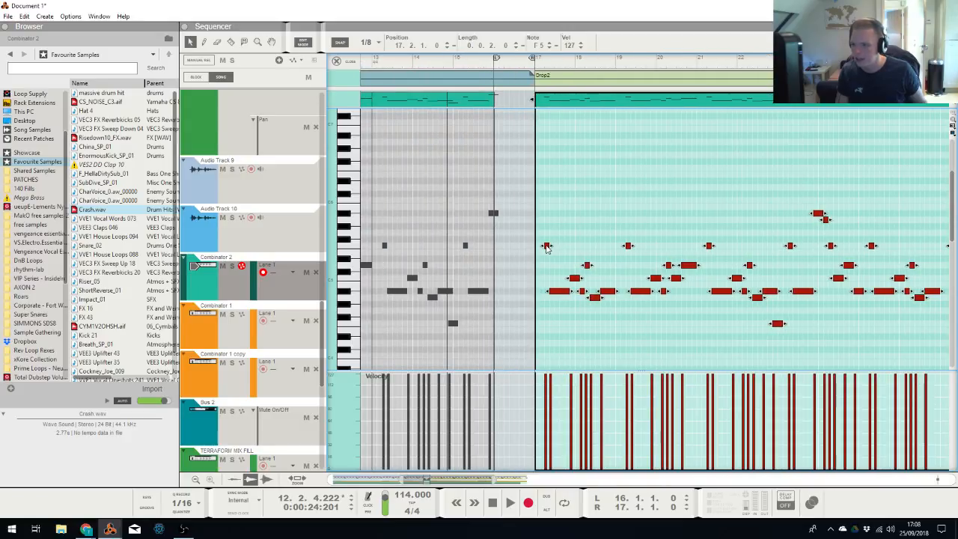
left_click(548, 251)
key("ctrl+a")
left_click_drag(549, 251, 548, 177)
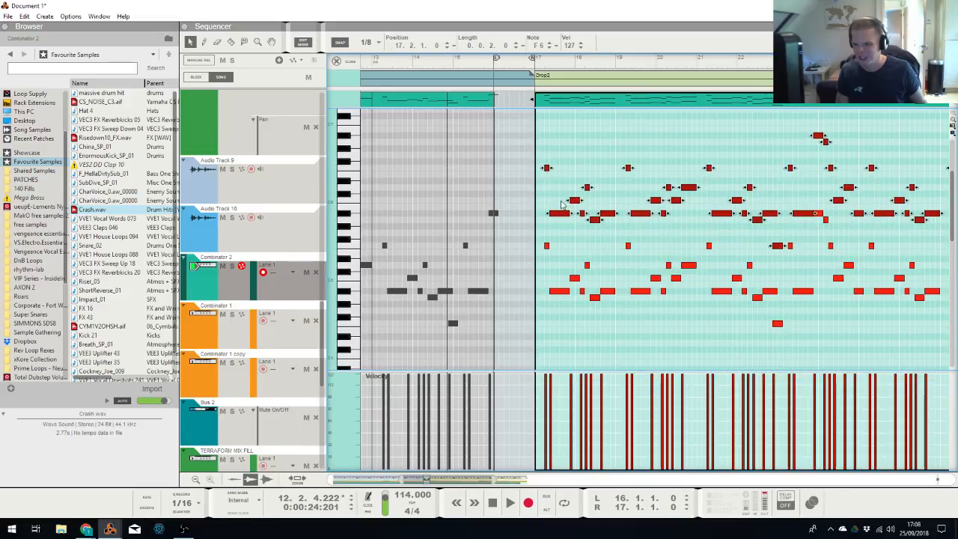
scroll(545, 180, "down", 3)
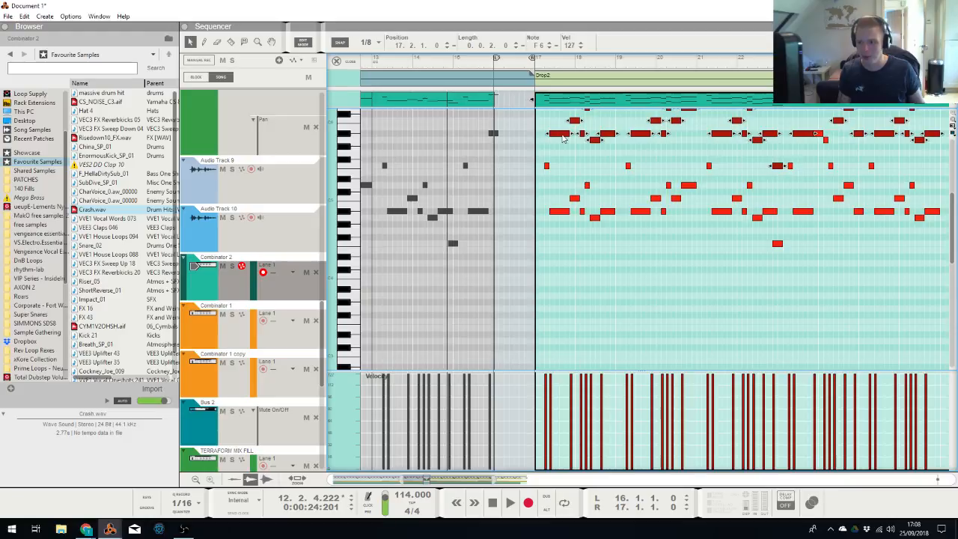
left_click_drag(564, 137, 563, 291)
left_click(554, 253)
left_click(463, 64)
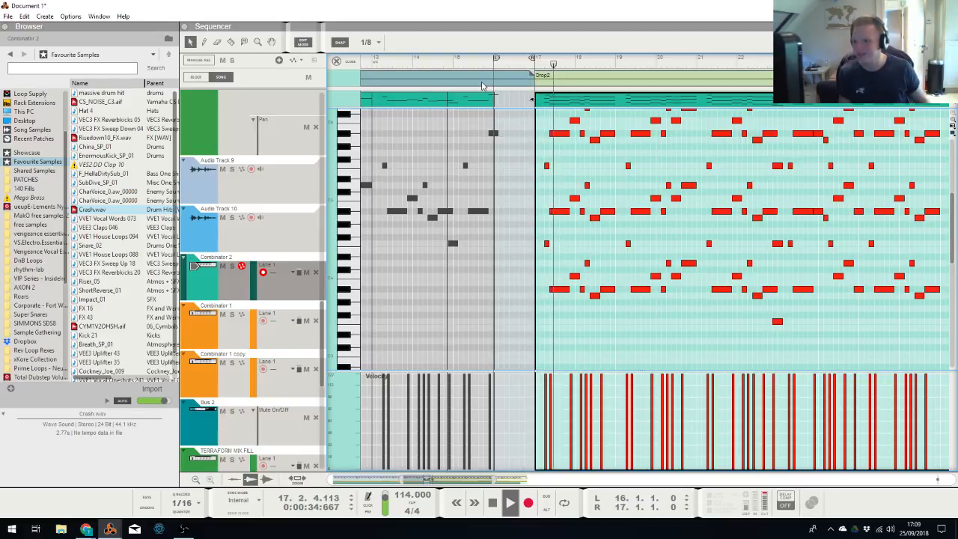
left_click(336, 60)
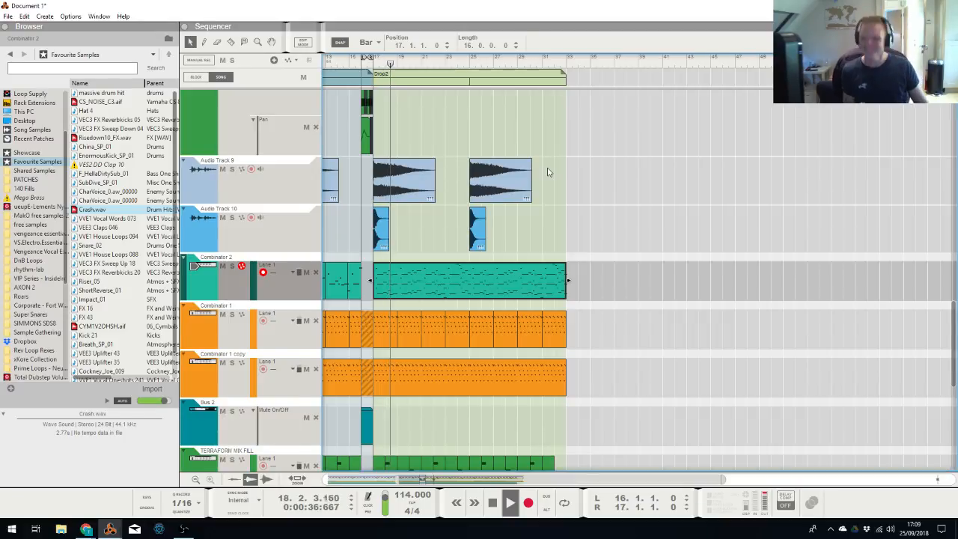
Route the MPT - Swarmatron and Stab Pads mixer channels to a new bus
key("alt+Tab")
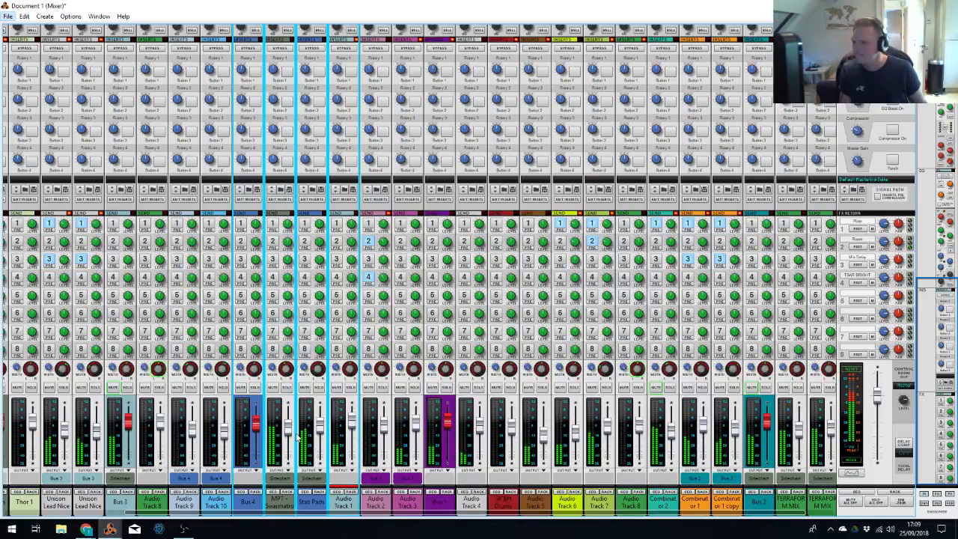
left_click(318, 502)
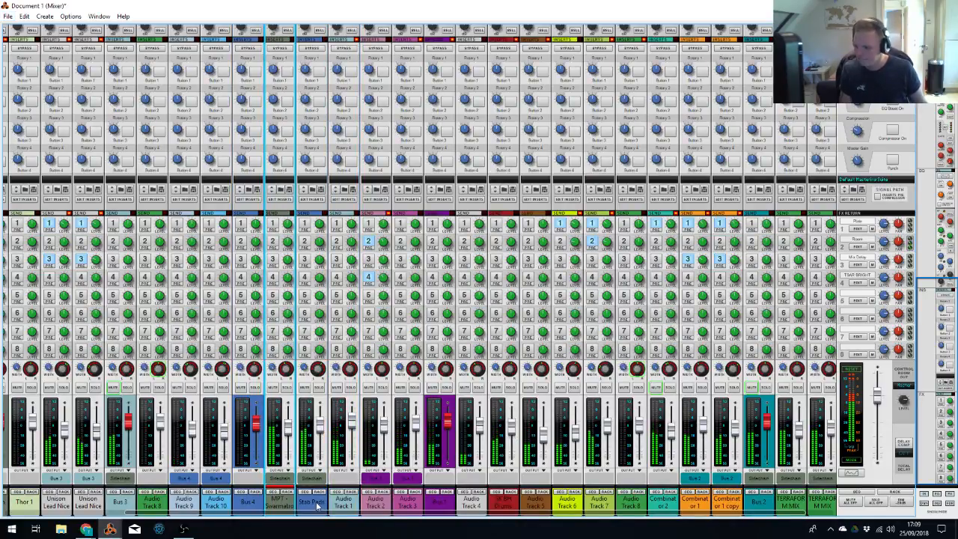
key("ctrl+g")
Enable the low-pass and high-pass filters on Bus 5 and create automation lanes for both filter frequencies
scroll(320, 224, "up", 5)
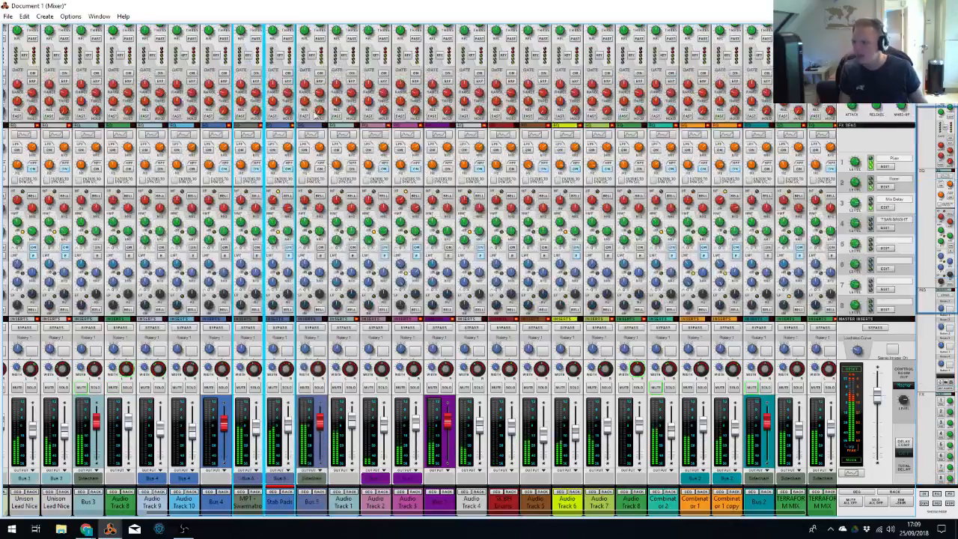
left_click(305, 151)
left_click(321, 148, "alt")
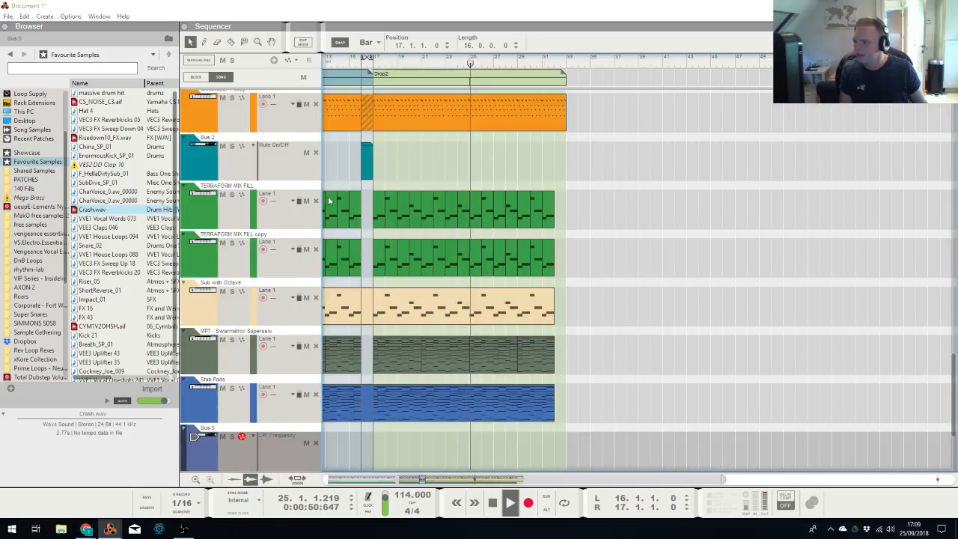
key("alt+Tab")
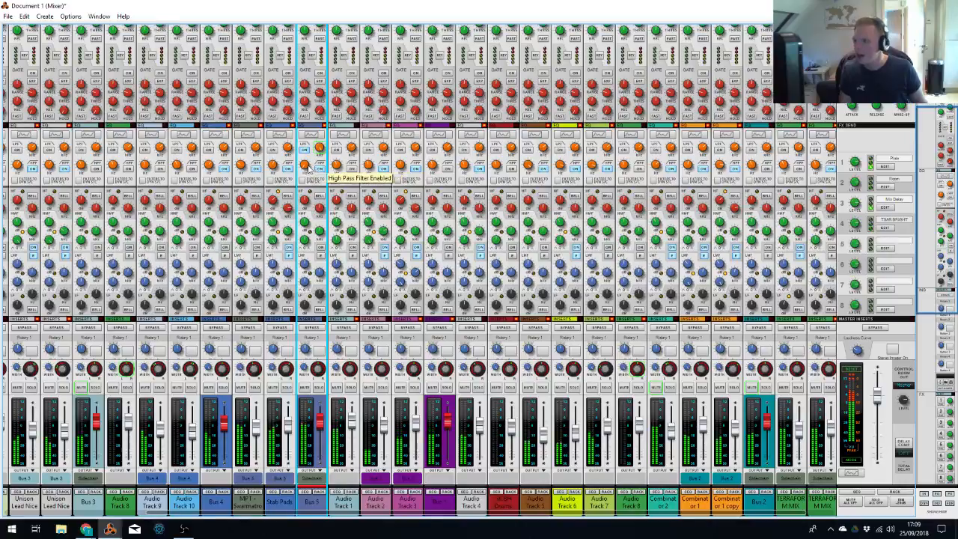
key("alt+Tab")
key("alt+Tab")
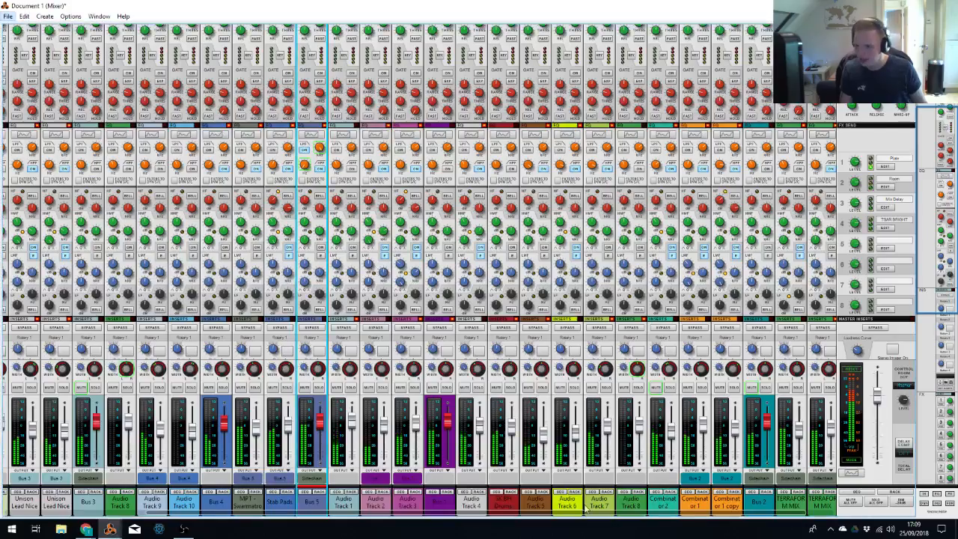
Stop playback and return the song position to bar 1 in the sequencer
left_click(682, 502, "shift")
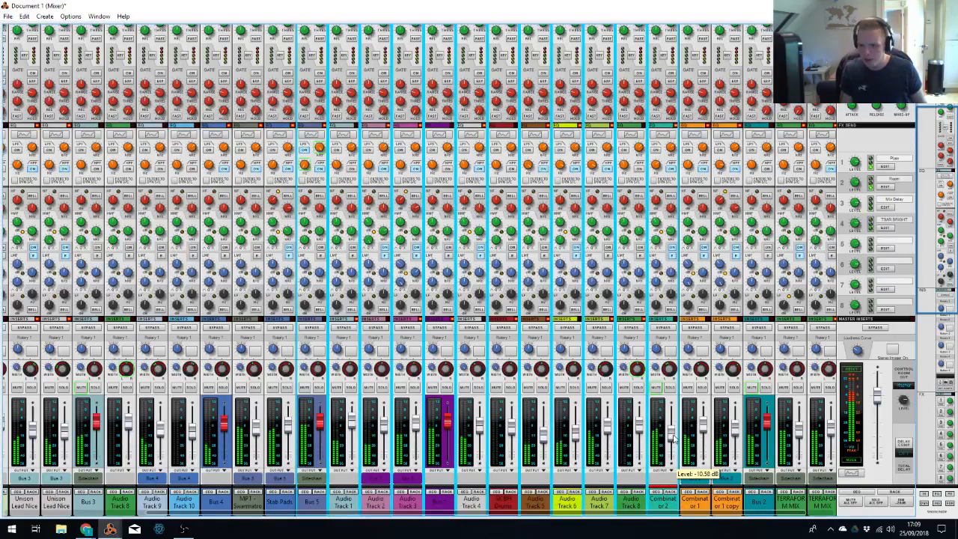
key("alt+Tab")
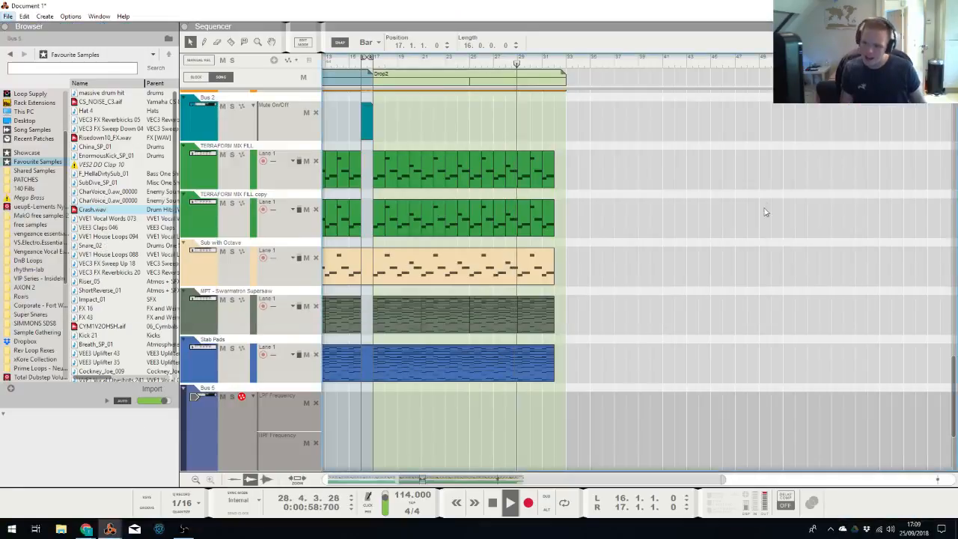
key("shift+Return")
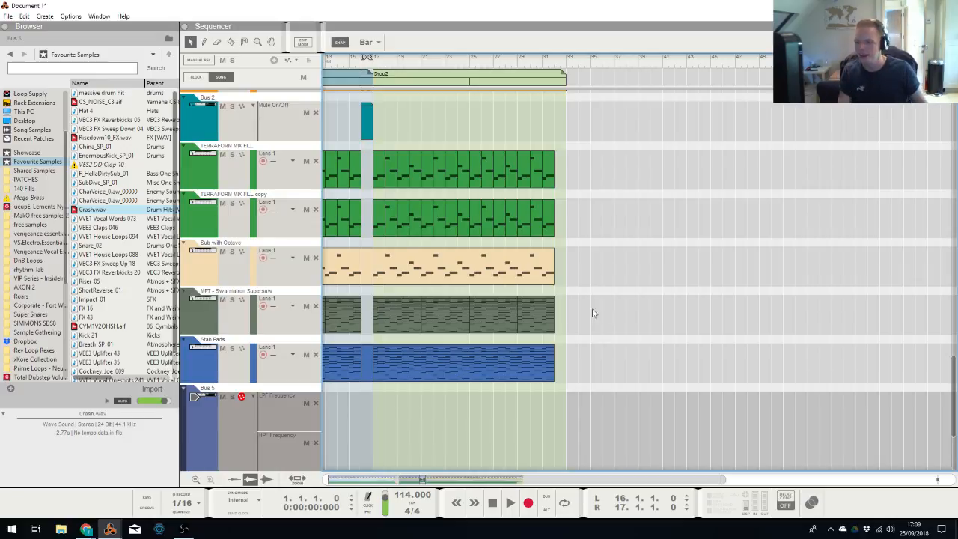
left_click(493, 502)
Create a one-bar automation clip at bar 8 in Bus 5's LPF Frequency lane and open it for editing
left_click_drag(488, 479, 410, 479)
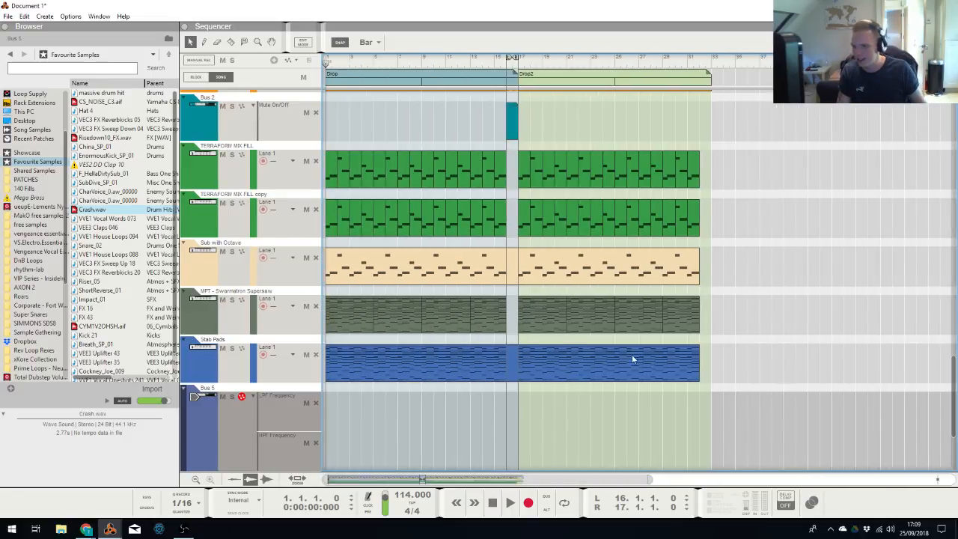
scroll(775, 232, "down", 3)
scroll(740, 241, "up", 3)
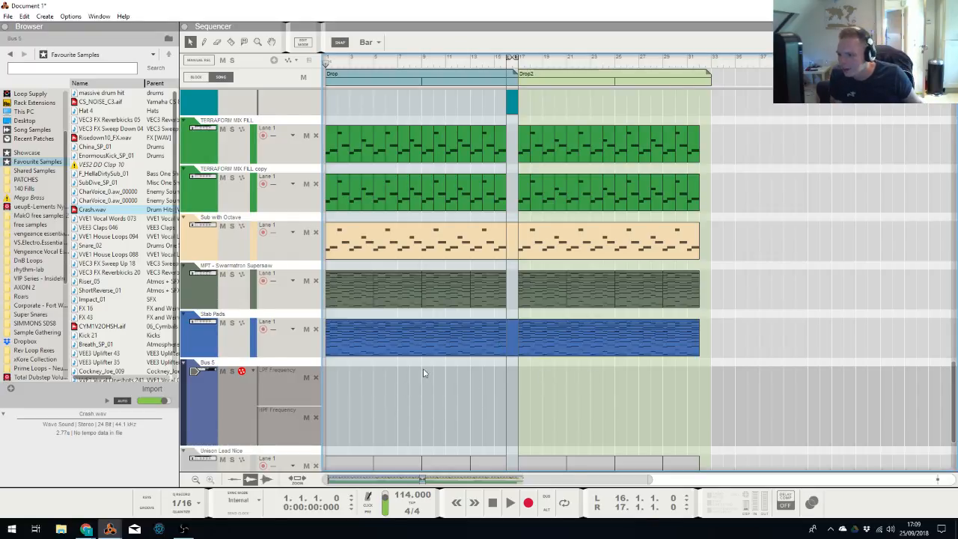
double_click(418, 390)
double_click(418, 394)
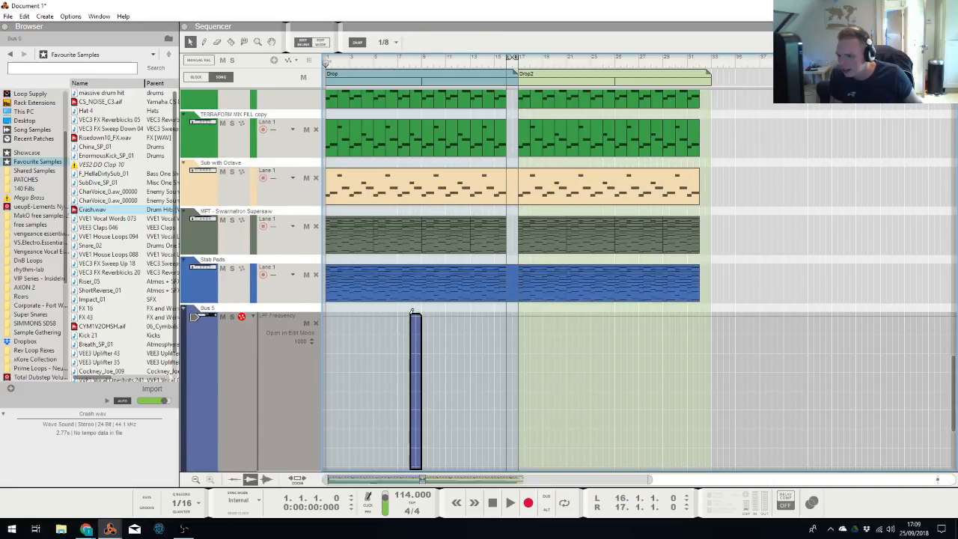
Shape the bar 8 LPF Frequency curve to fall from 1000 to a low point at mid-bar and rise back to 1000
key("h")
key("h")
key("h")
key("h")
key("h")
key("h")
key("h")
key("h")
key("h")
key("h")
key("h")
key("h")
key("h")
key("h")
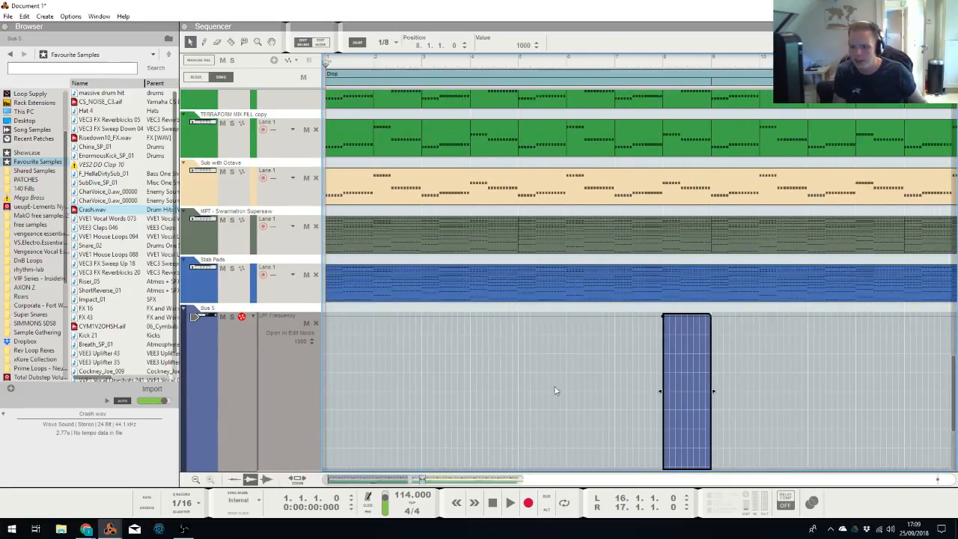
left_click(710, 314, "alt")
left_click(631, 315)
left_click(631, 315)
Add a bar 8 HPF Frequency automation clip on Bus 5 that rises from 0 to 540 at mid-bar and falls back
left_click(681, 373, "alt")
double_click(684, 373)
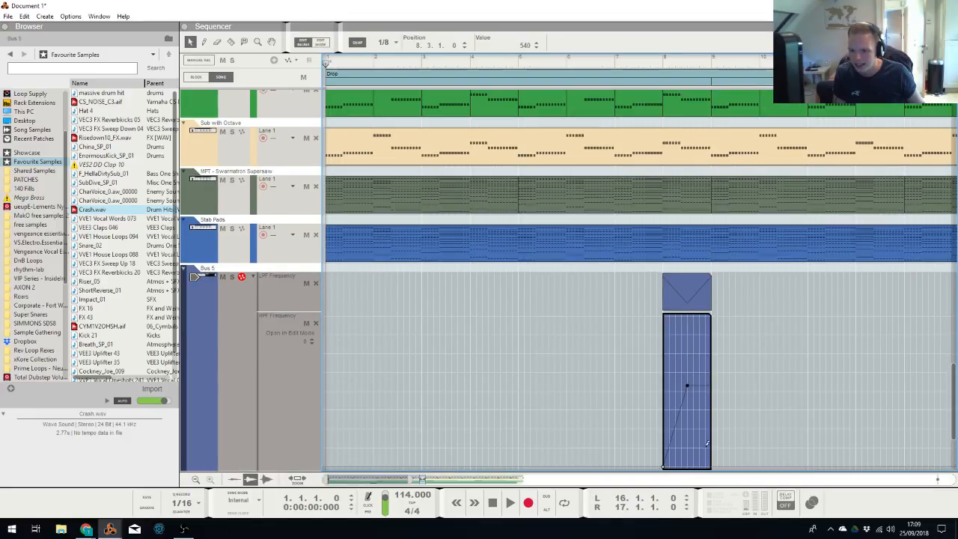
left_click(733, 271)
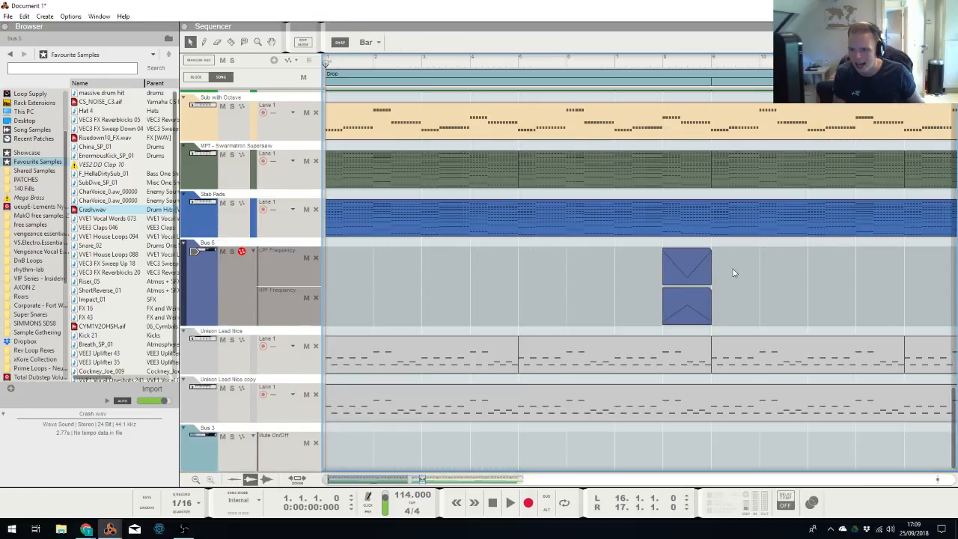
Split the Sub with Octave clip around bar 8 and mute that one-bar section
left_click(698, 364)
scroll(706, 273, "up", 4)
left_click(673, 293)
key("r")
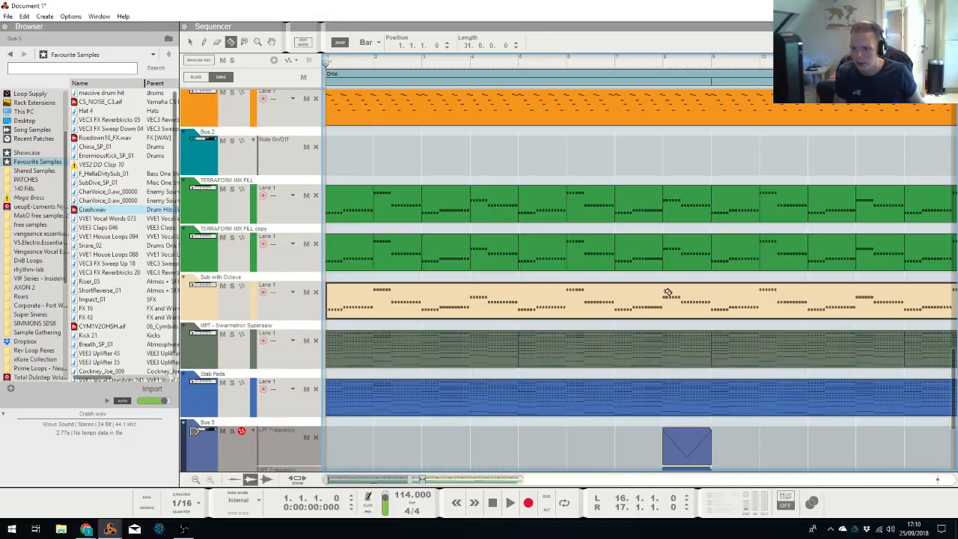
left_click_drag(719, 302, 719, 303)
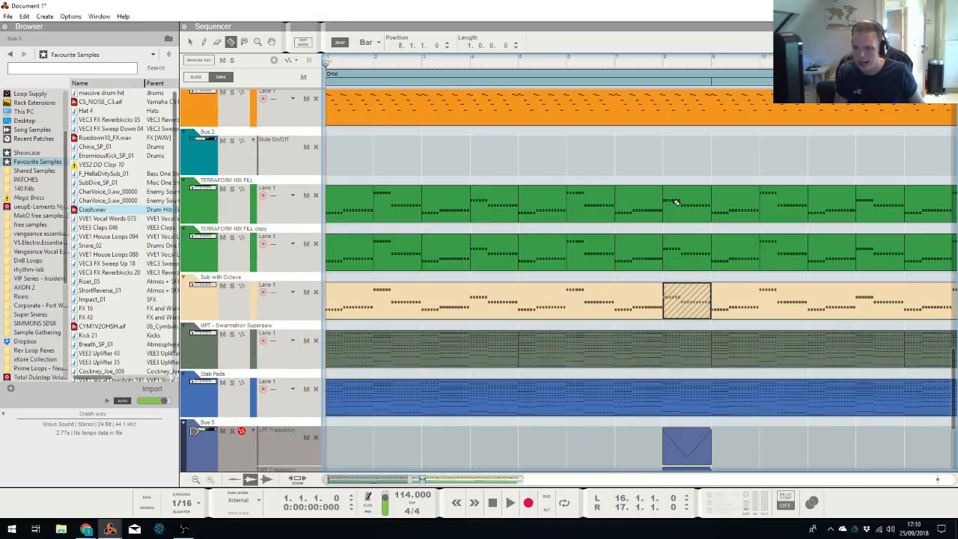
Split the TERRAFORM MIX FILL and TERRAFORM MIX FILL copy clips around bar 8, mute that bar, and play the passage
left_click_drag(691, 187, 690, 251)
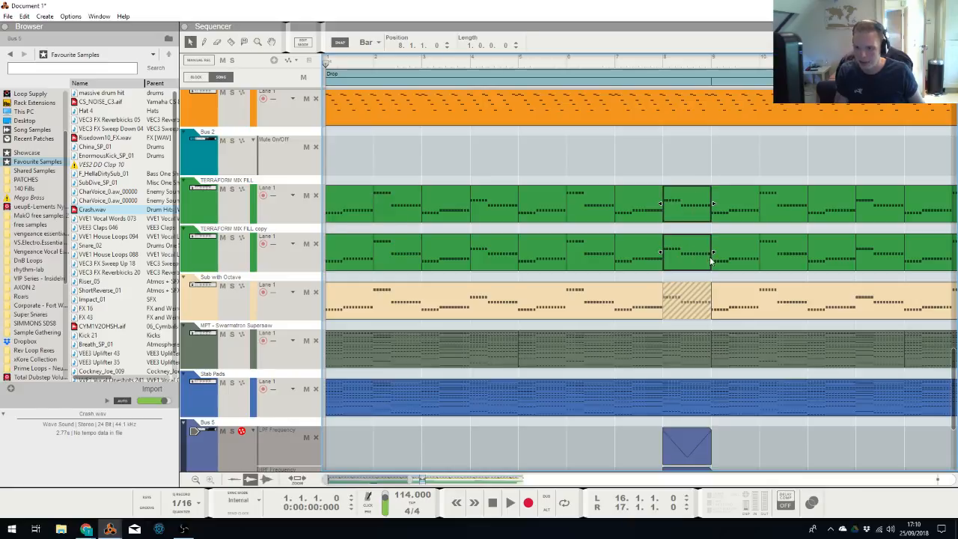
left_click(609, 64)
key("space")
left_click(711, 163)
Delete the Audio Track 5 hits in the middle of bar 8
scroll(709, 179, "up", 13)
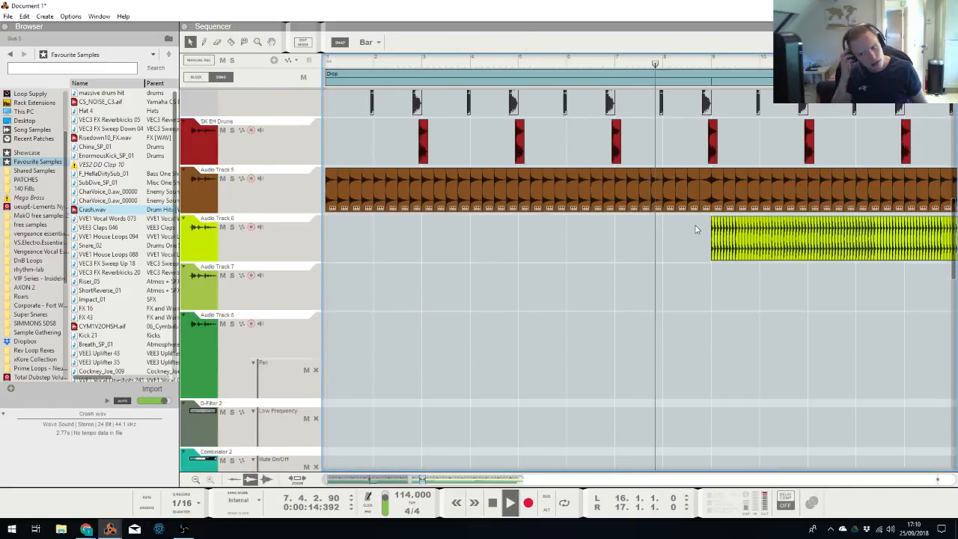
left_click_drag(694, 222, 680, 183)
key("Delete")
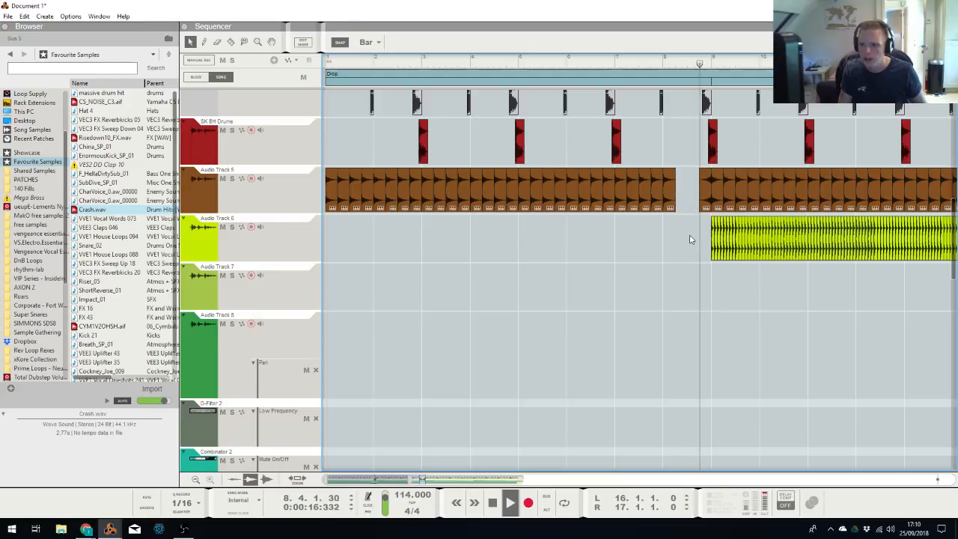
scroll(689, 235, "up", 4)
Delete the Audio Track 1 hits in the middle of bar 8 and play the thinned-out fill
key("space")
left_click(681, 138)
key("Delete")
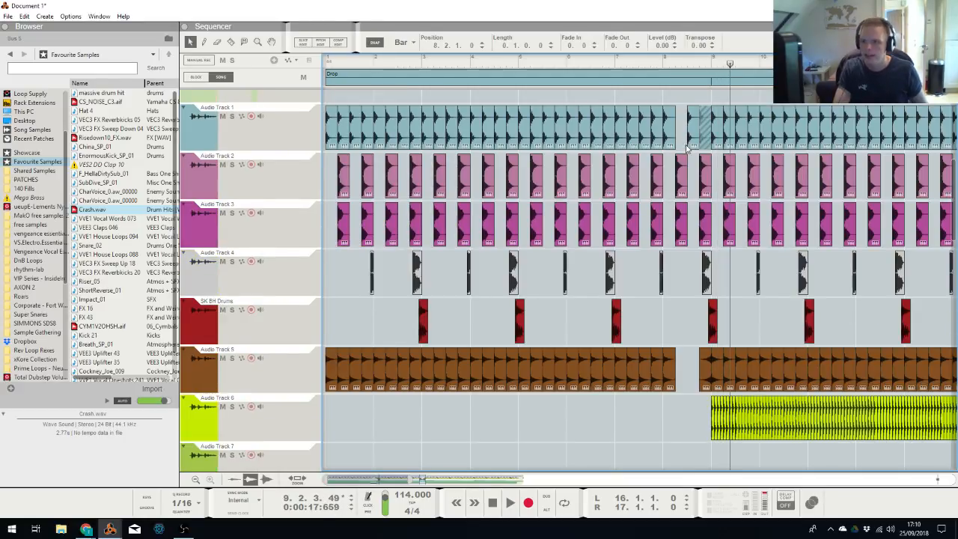
key("Delete")
key("space")
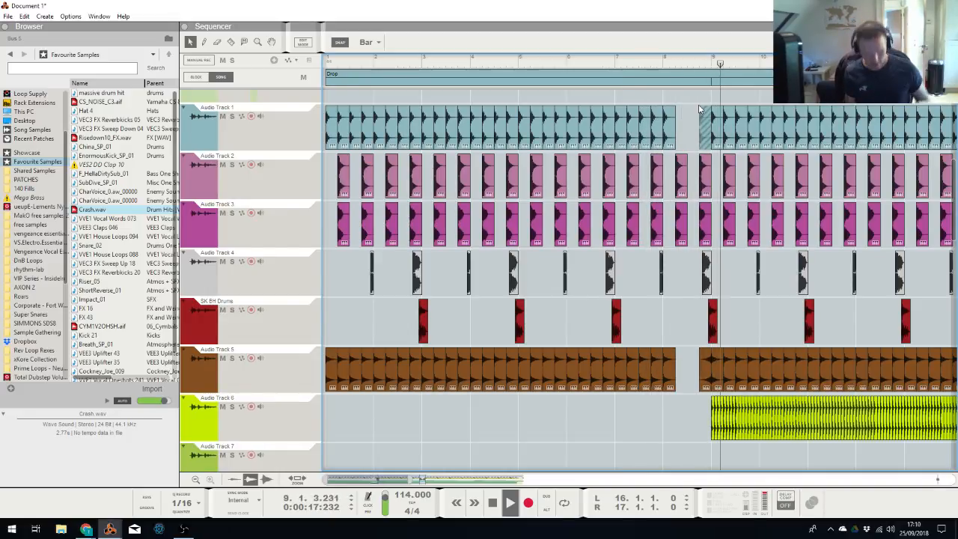
scroll(698, 109, "down", 5)
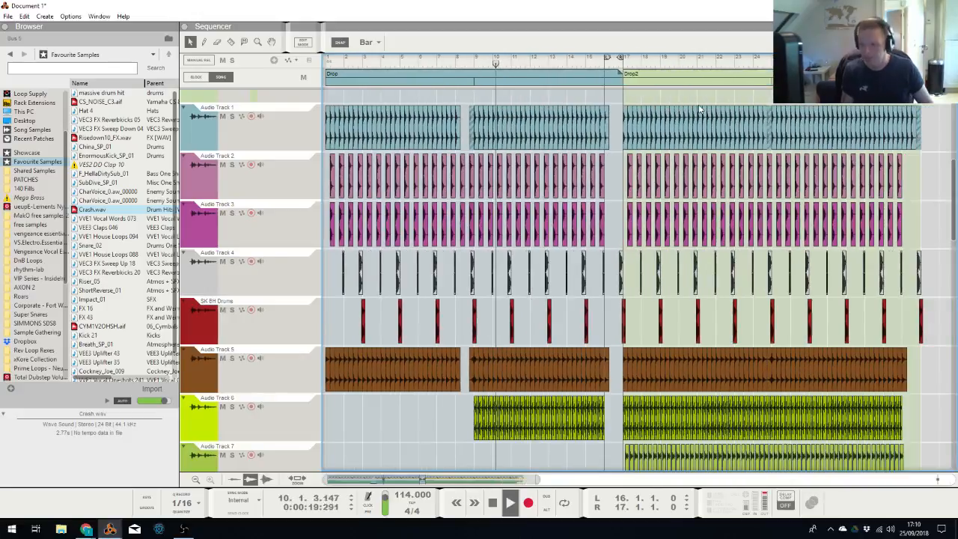
scroll(698, 109, "down", 8)
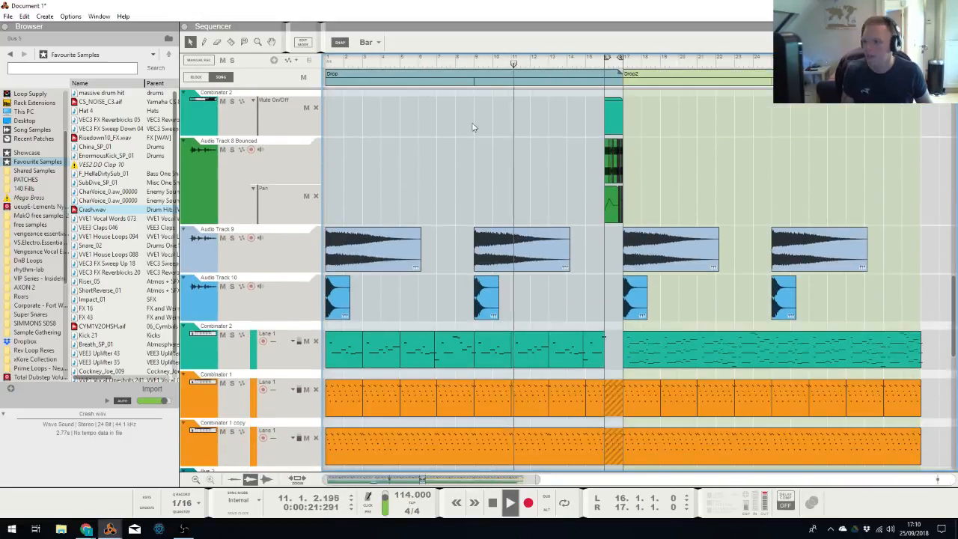
Split the arrangement around bar 8, copy that one-bar section with its filter automation to bar 24, and play it
key("space")
key("r")
left_click_drag(459, 65, 761, 81)
key("q")
left_click(757, 65)
key("space")
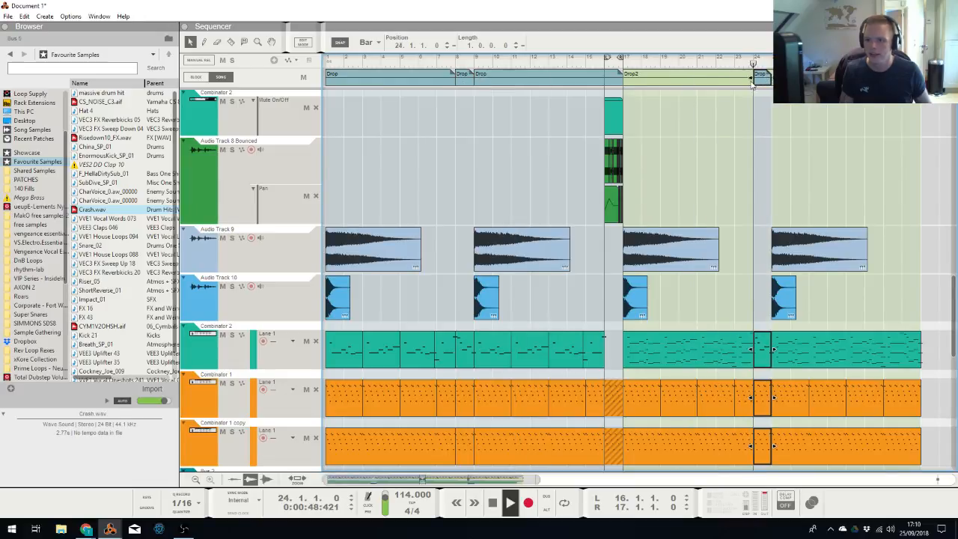
left_click(827, 153)
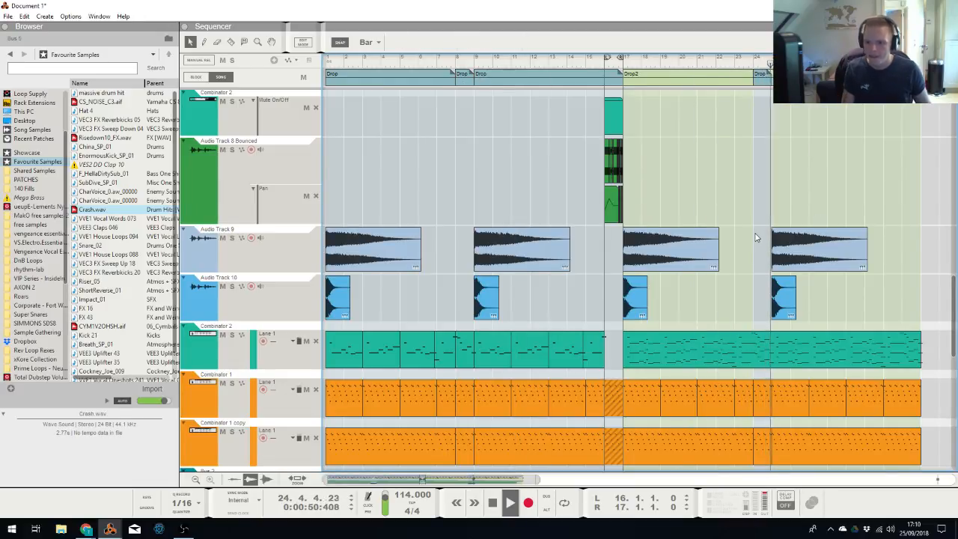
double_click(755, 237)
key("ctrl+z")
Delete the bar 24 clips on TERRAFORM MIX FILL and its copy, plus the muted bar 24 clip on Sub with Octave
scroll(769, 223, "down", 5)
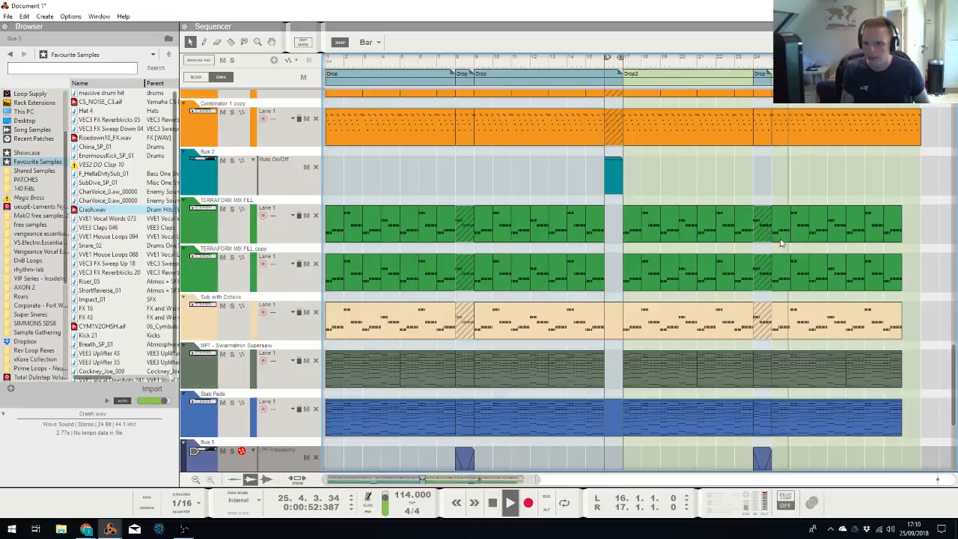
left_click(764, 237)
key("Delete")
left_click(759, 270)
key("Delete")
left_click(766, 268)
key("Delete")
left_click(765, 321)
key("Delete")
left_click(763, 326)
key("Delete")
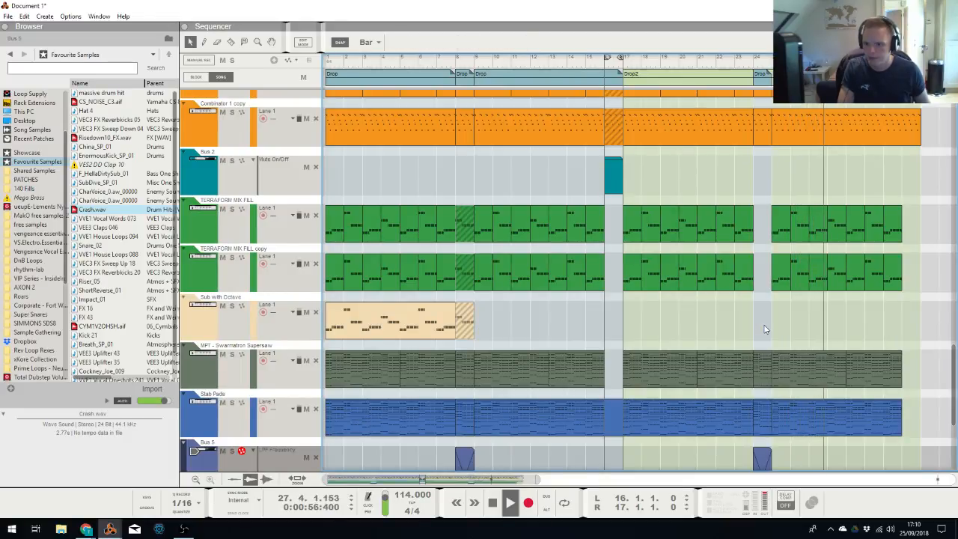
key("ctrl+z")
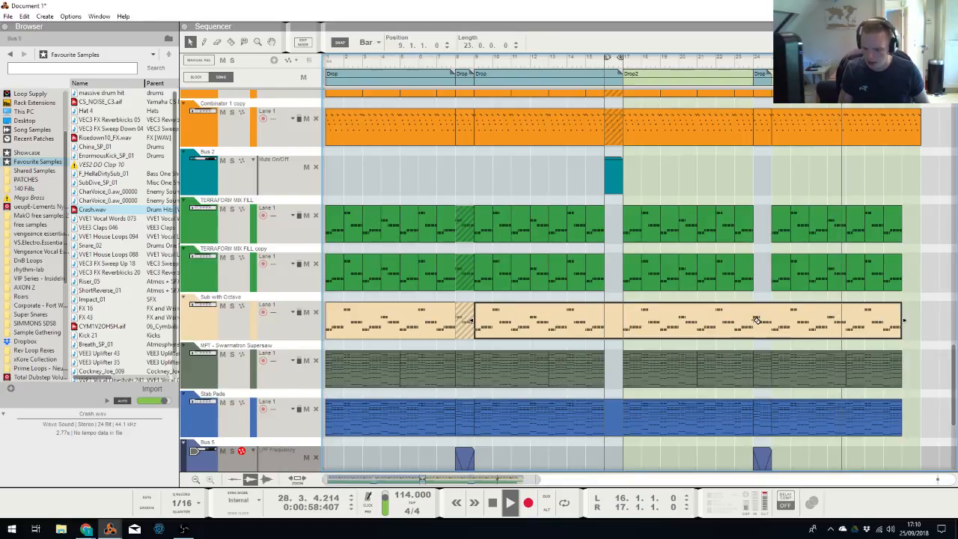
Split the Sub with Octave clip around bar 24, mute that one-bar section, and stop playback
key("r")
left_click_drag(767, 325, 767, 326)
key("m")
key("q")
scroll(772, 290, "down", 3)
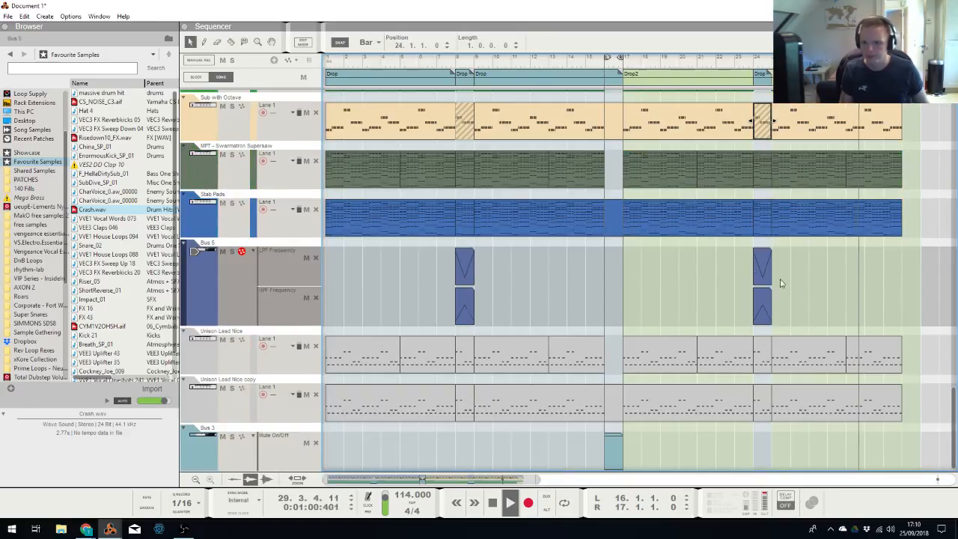
left_click(845, 283)
key("space")
Copy the bar 16 fill clips of Combinator 2's mute lane and Audio Track 8 Bounced, with its Pan automation, to bar 32
scroll(696, 272, "down", 6)
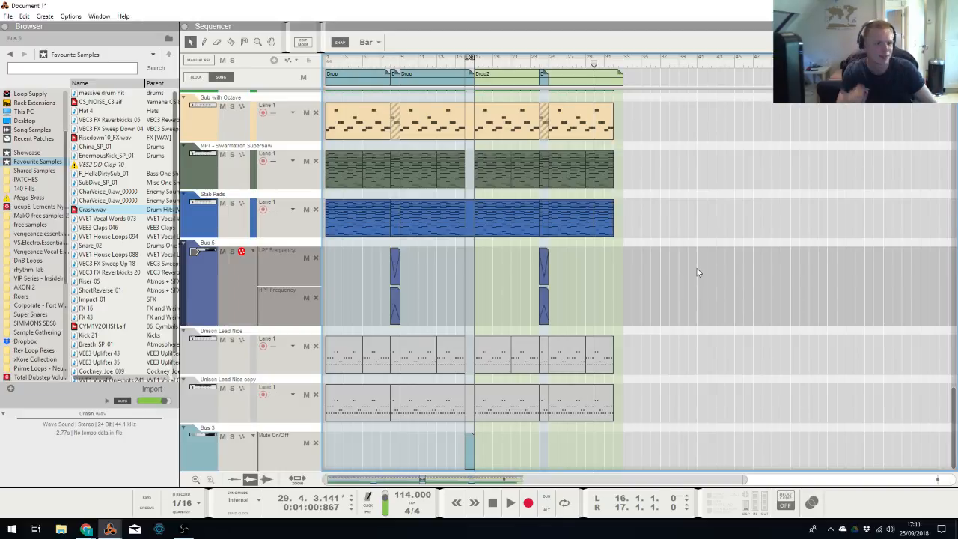
scroll(471, 241, "up", 10)
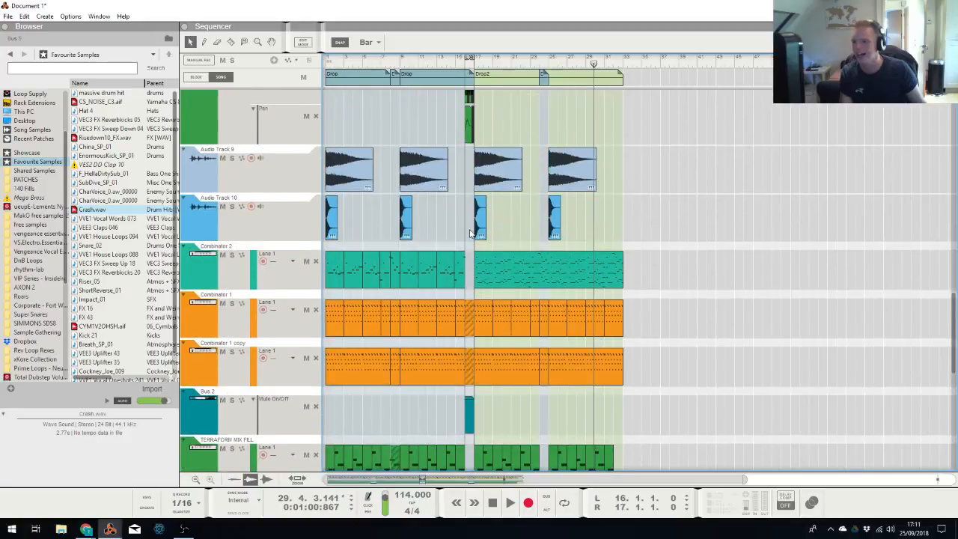
left_click_drag(492, 305, 428, 174)
left_click_drag(468, 202, 617, 206)
left_click(674, 216)
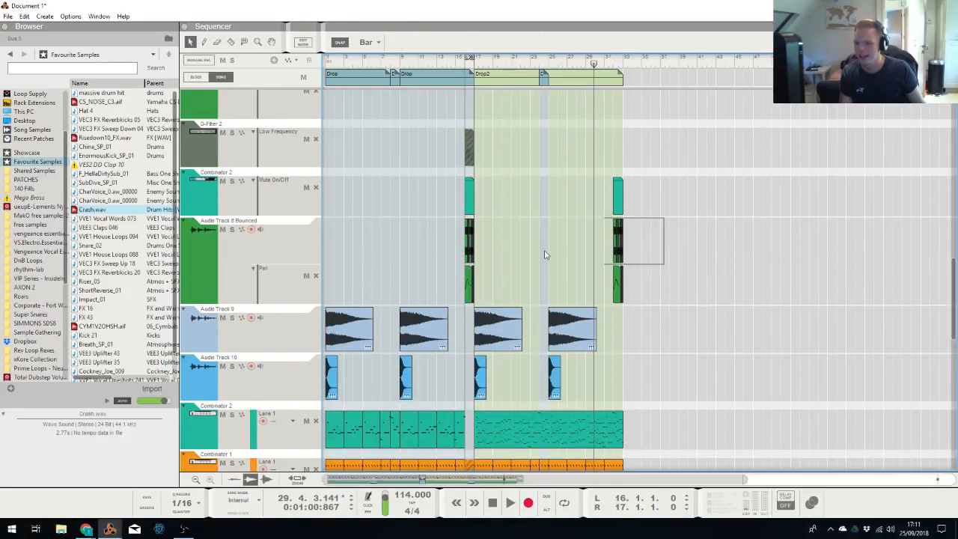
Delete the Audio Track 1 hits in the middle of bar 32
left_click_drag(664, 232, 544, 255)
key("h")
key("h")
key("h")
key("h")
key("h")
key("h")
key("h")
key("h")
key("h")
key("h")
key("h")
key("h")
key("h")
key("h")
key("h")
key("h")
key("h")
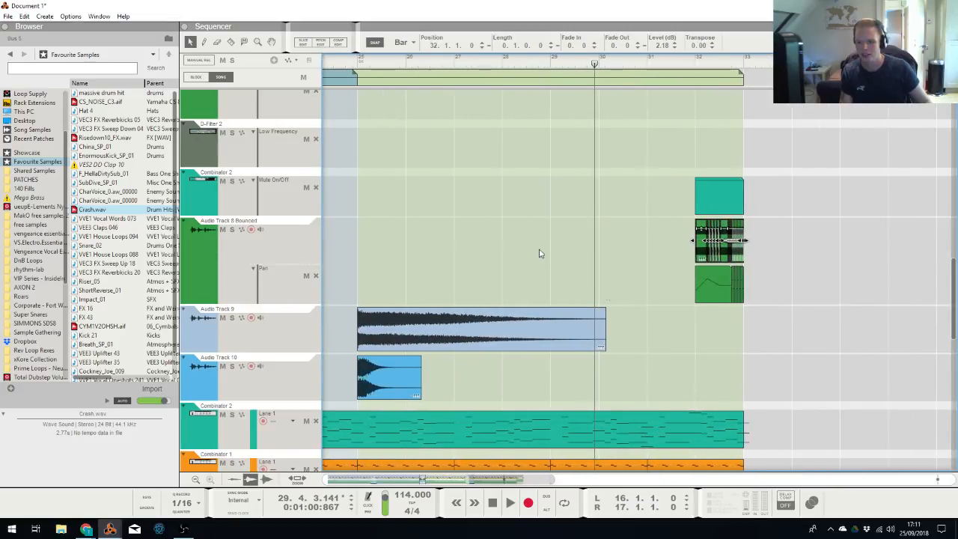
scroll(743, 302, "up", 15)
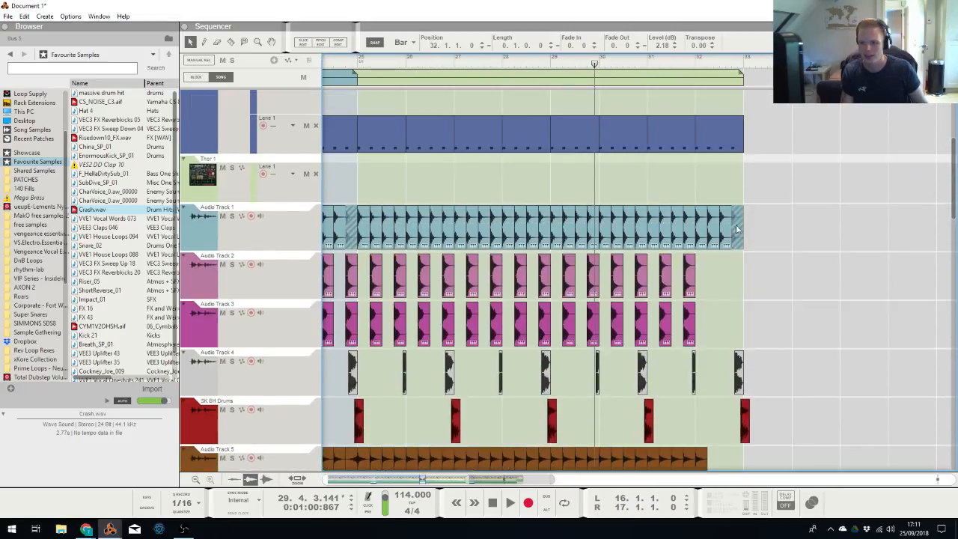
key("Delete")
left_click(714, 229)
key("Delete")
scroll(736, 274, "down", 6)
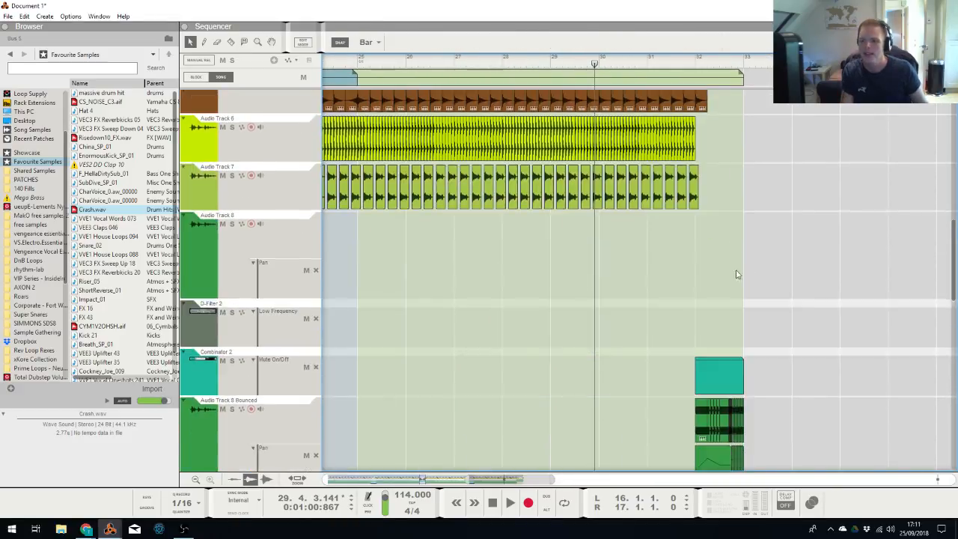
Create a bar 32 Mute On/Off automation clip on TSAR-1R 1 and copy it to Mix Plate and Main Mix Delay
scroll(740, 255, "up", 15)
left_click(716, 167, "alt")
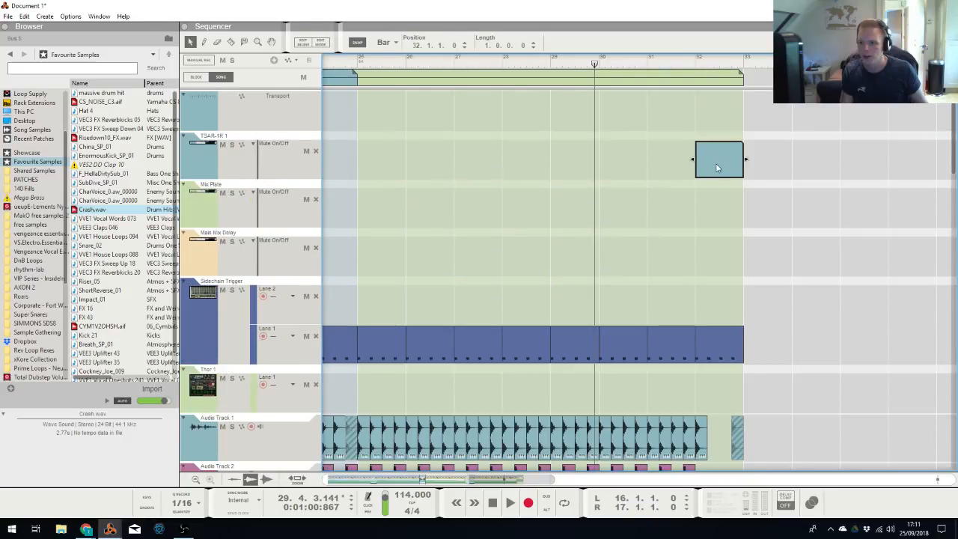
double_click(715, 166)
left_click(716, 148, "alt")
left_click(718, 109)
left_click_drag(715, 168, 714, 213)
left_click_drag(714, 212, 737, 253)
left_click(809, 216)
Shorten the final Combinator 1, Combinator 1 copy and Combinator 2 clips to end at the start of bar 32
scroll(716, 255, "down", 5)
scroll(744, 251, "down", 12)
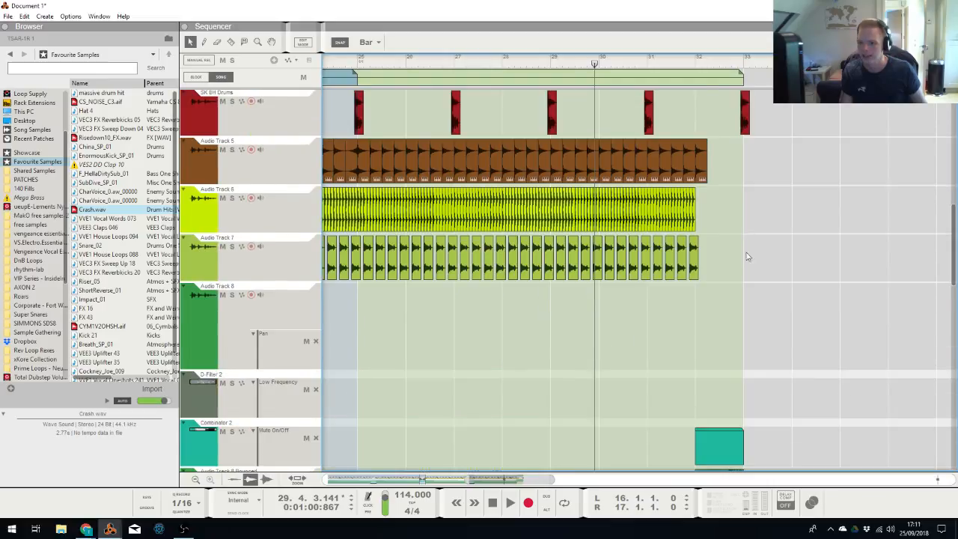
scroll(763, 258, "up", 2)
left_click_drag(749, 262, 695, 258)
left_click(743, 202)
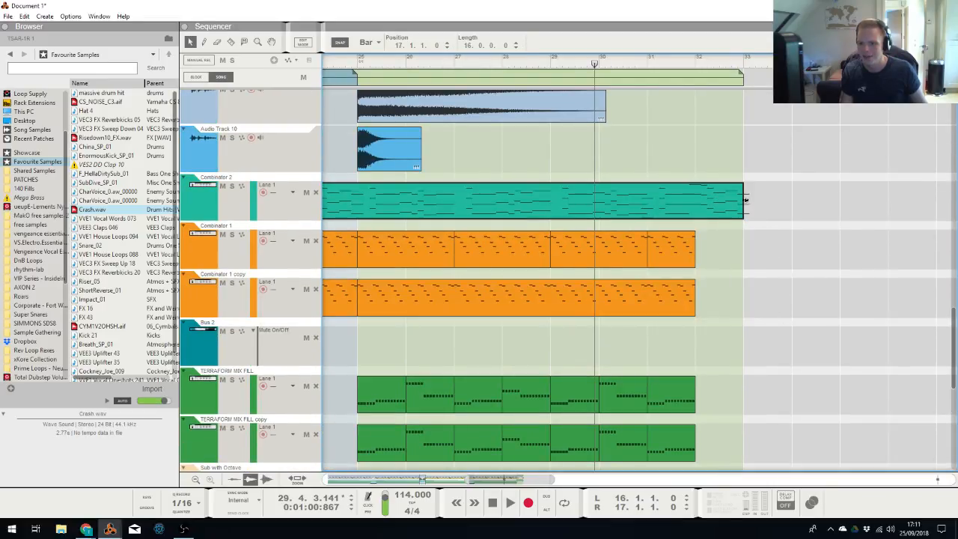
left_click_drag(746, 201, 695, 202)
left_click(453, 218)
left_click(269, 214)
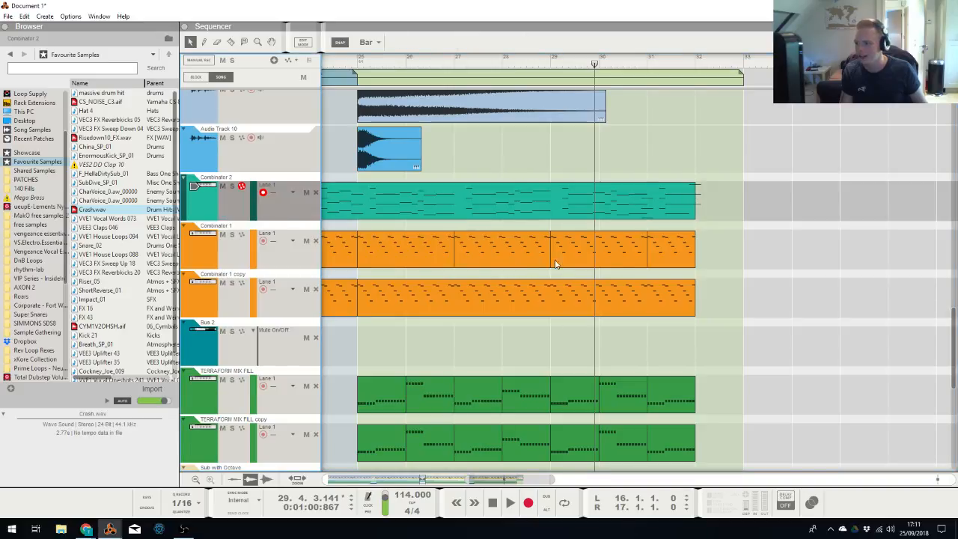
Create a bar 32 clip in Bus 2's Mute On/Off lane with the value 1 and play the ending
double_click(719, 352)
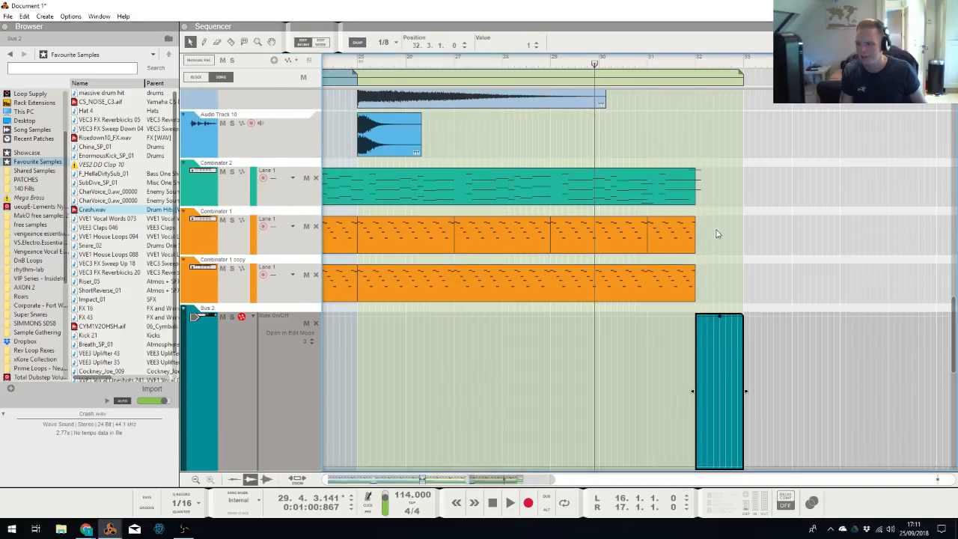
scroll(725, 225, "down", 10)
scroll(738, 219, "up", 8)
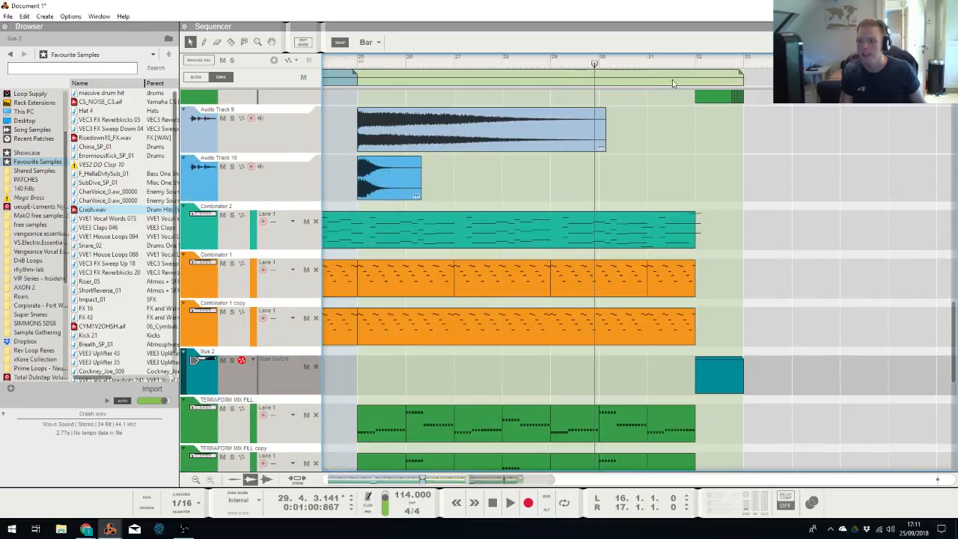
key("space")
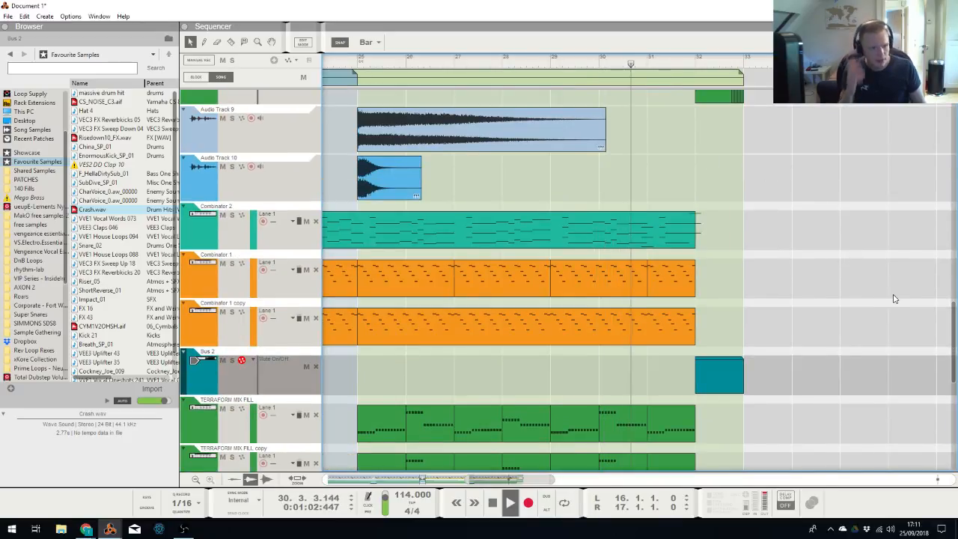
Join the sliced bar 32 clips on Audio Track 8 Bounced despite the crossfades, and reverse the joined clip
scroll(831, 262, "up", 4)
left_click_drag(816, 212, 651, 214)
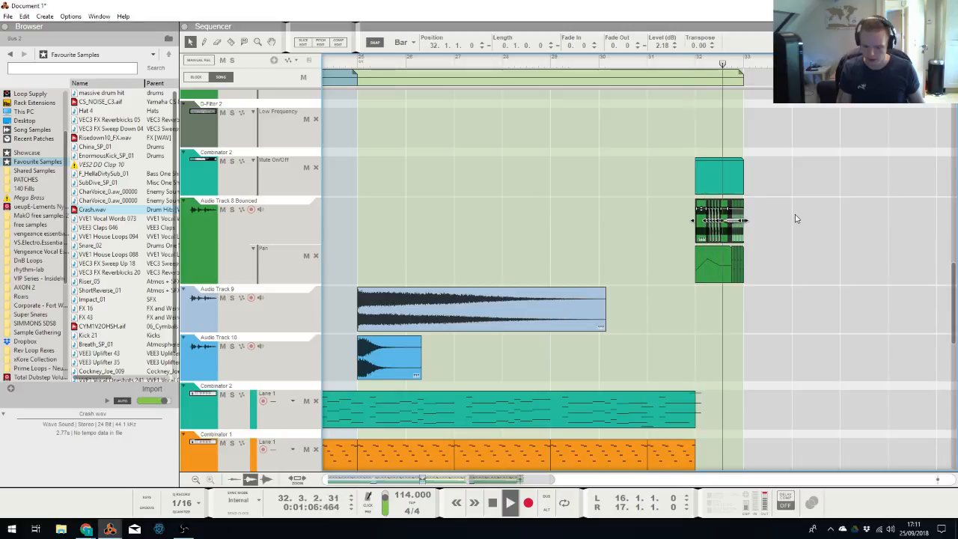
key("ctrl+j")
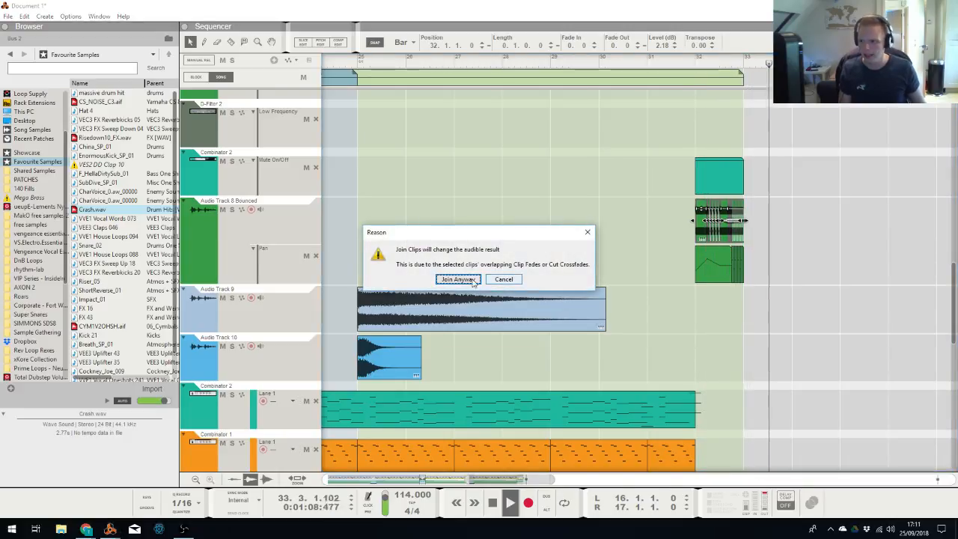
key("Return")
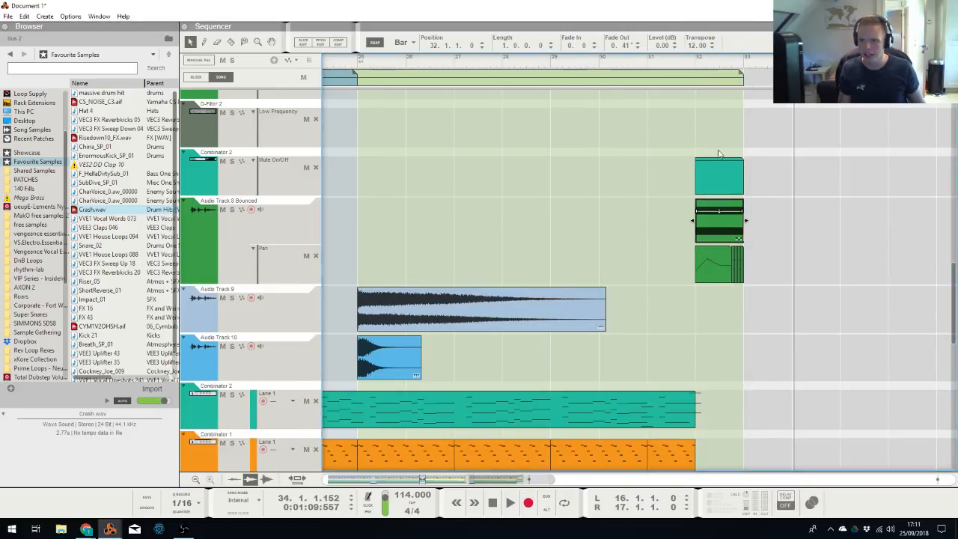
right_click(716, 226)
left_click(759, 513)
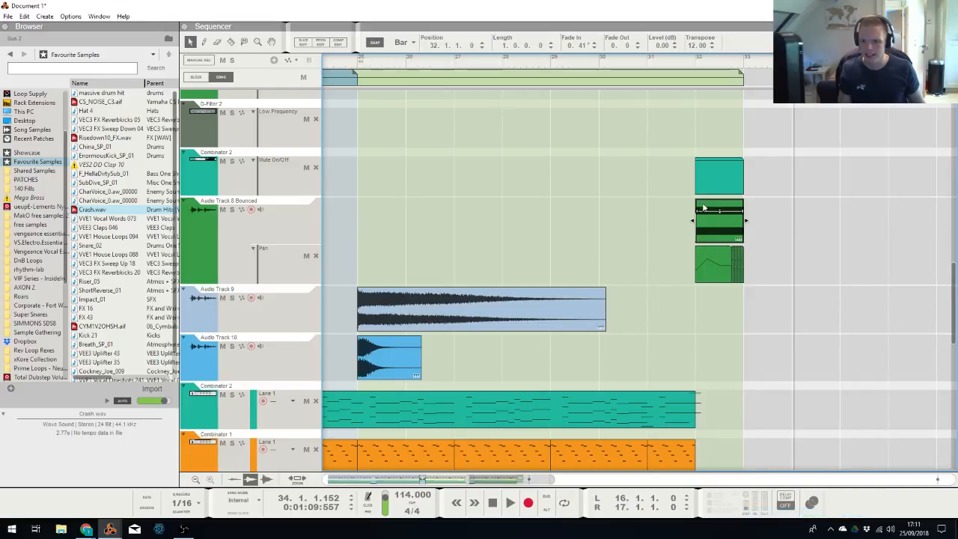
Set the snap to 1/8, shorten the reversed clip to half of bar 32, and paste a copy into the second half
left_click(404, 42)
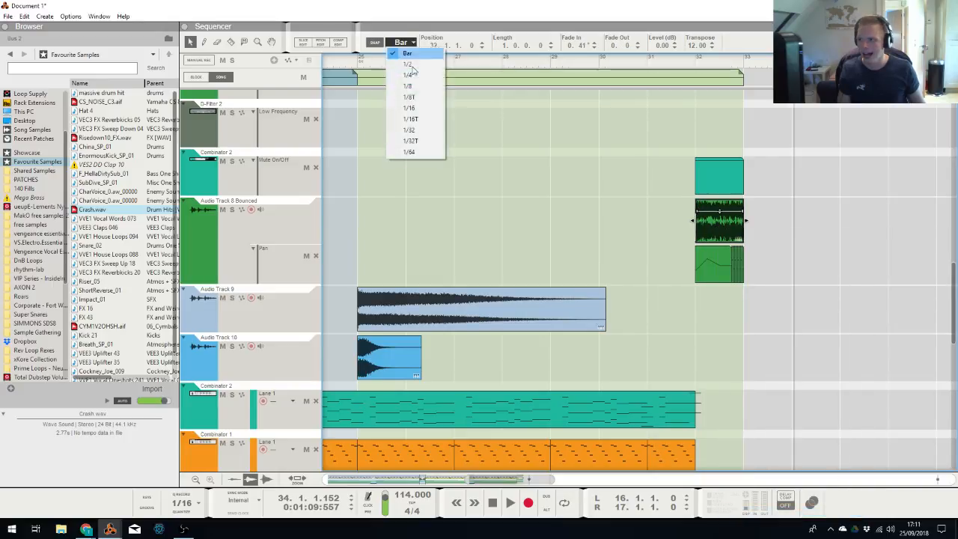
left_click(402, 105)
left_click_drag(748, 222, 722, 223)
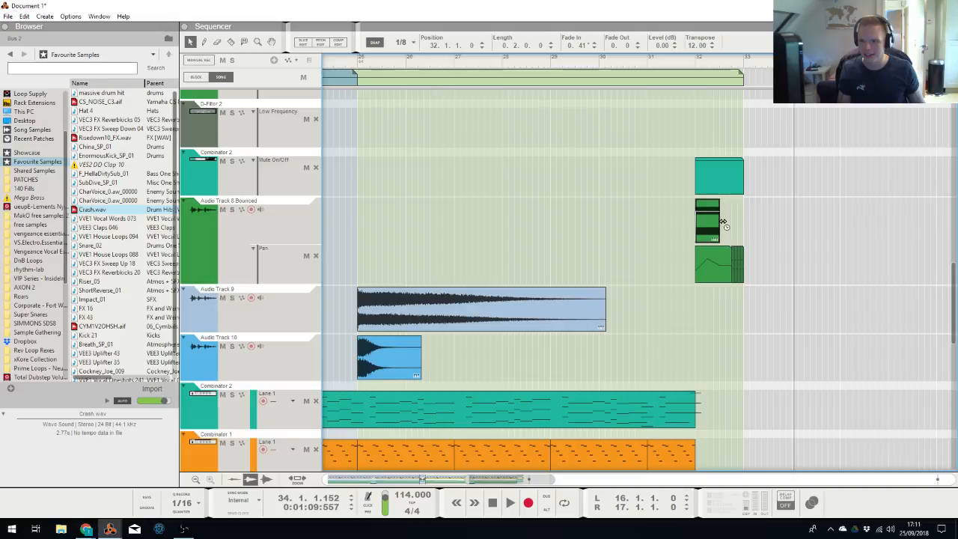
key("ctrl+c")
key("ctrl+v")
Reverse the second-half copy on Audio Track 8 Bounced and join both halves into one bar 32 clip
right_click(738, 235)
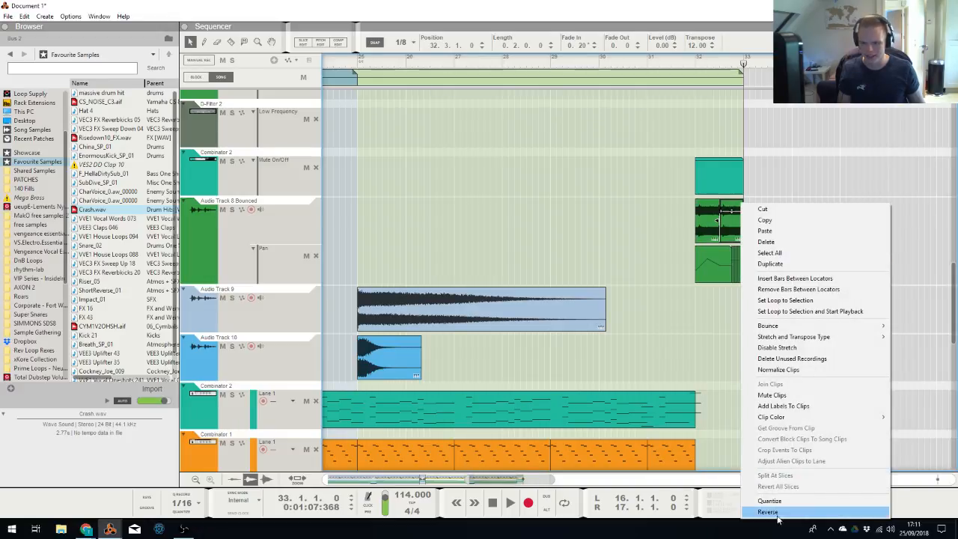
left_click(775, 514)
left_click_drag(791, 228, 691, 222)
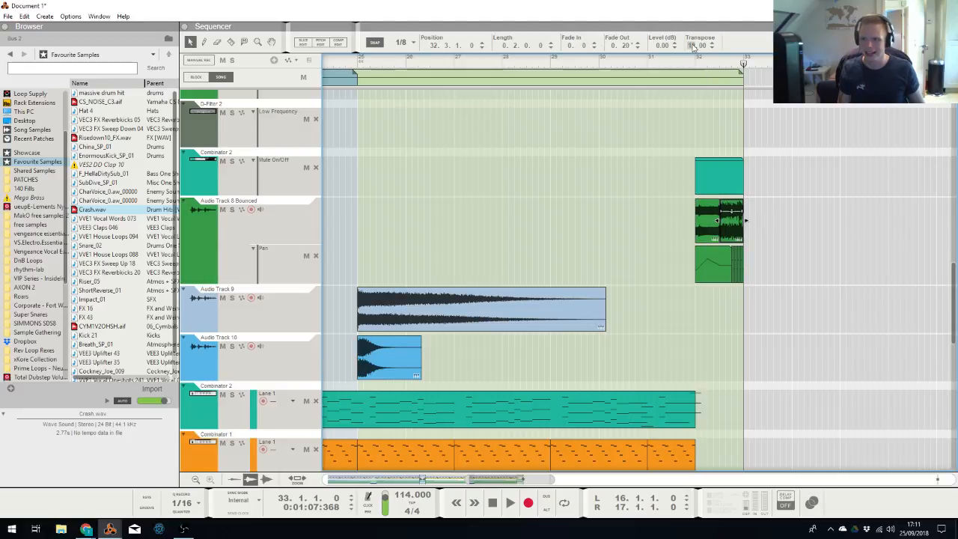
key("ctrl+j")
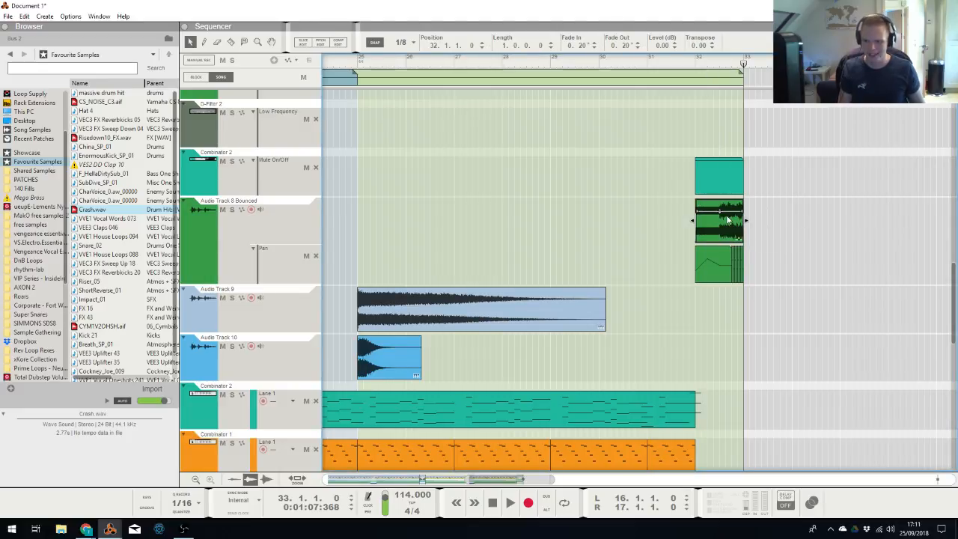
Examine the comp cut in the middle of the joined bar 32 clip on Audio Track 8 Bounced, and play the ending
double_click(726, 219)
scroll(637, 119, "up", 10)
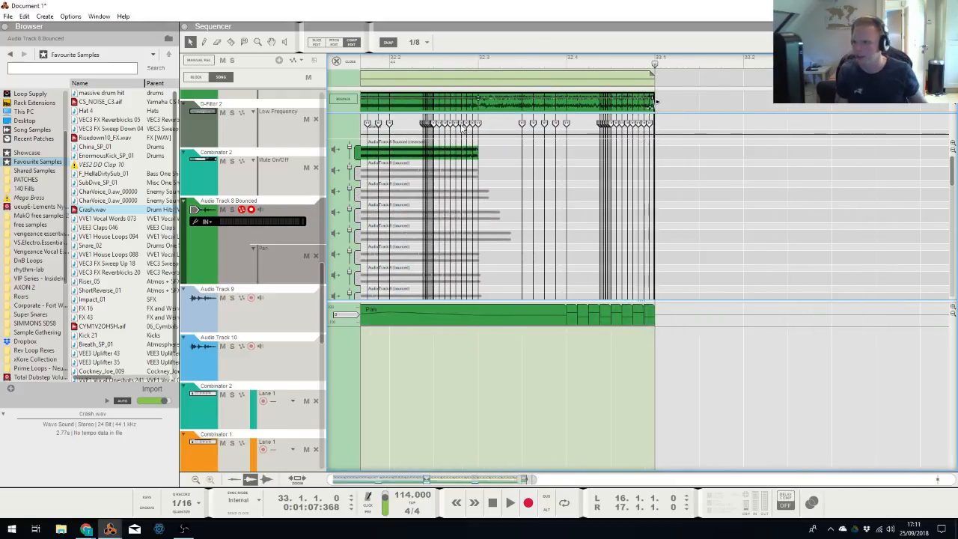
left_click(479, 125)
scroll(489, 148, "down", 10)
scroll(485, 151, "up", 2)
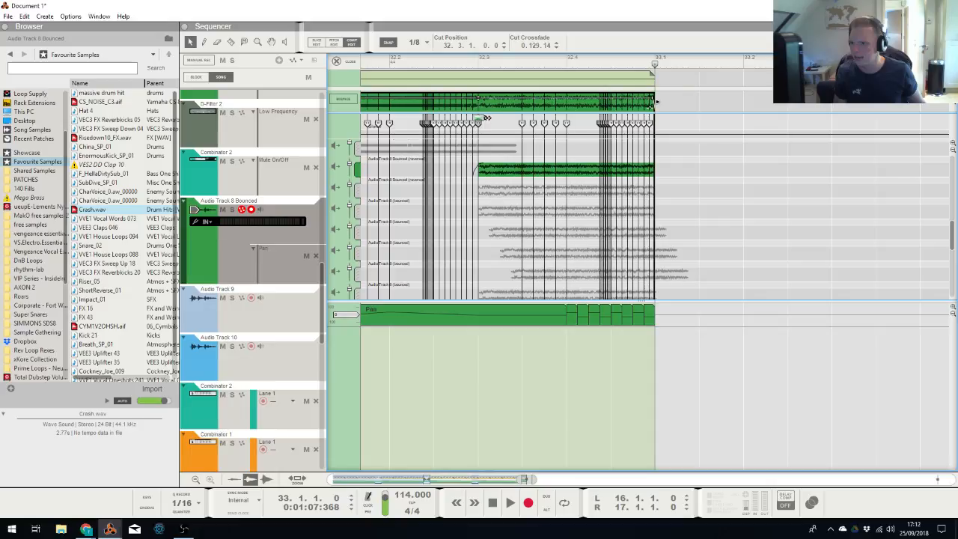
left_click(336, 60)
key("space")
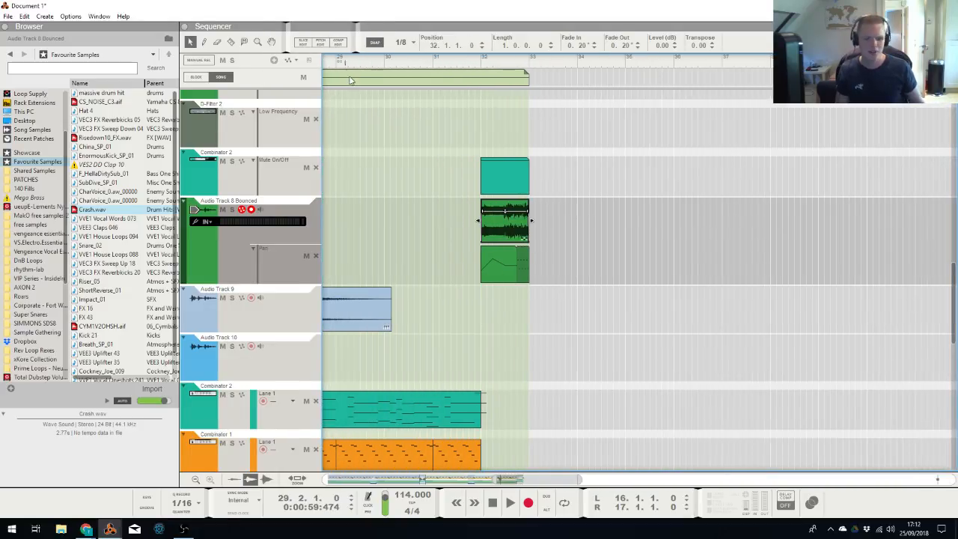
left_click(673, 216)
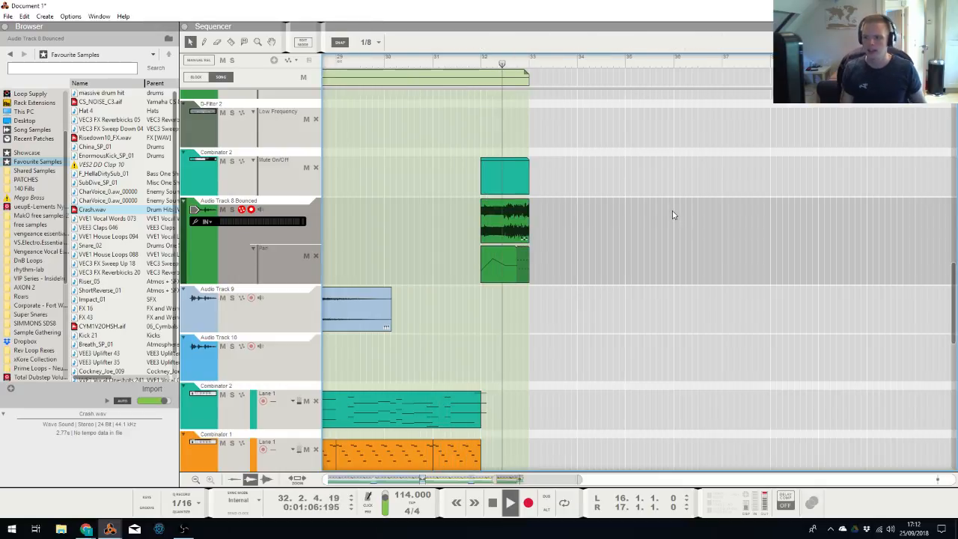
key("space")
Split the Audio Track 8 Bounced clip at the middle of bar 32 and reverse its second half
key("r")
left_click(507, 220)
key("q")
left_click(511, 227)
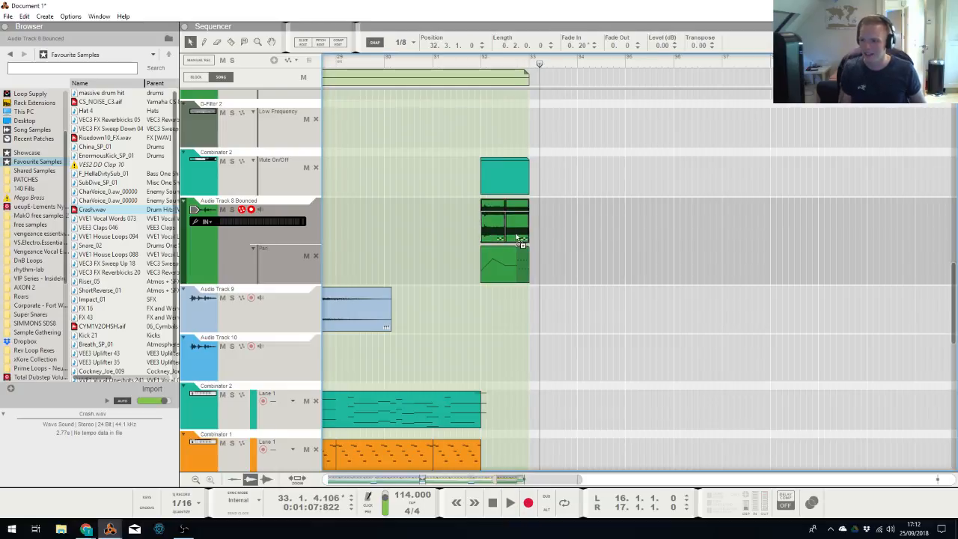
right_click(513, 226)
left_click(554, 514)
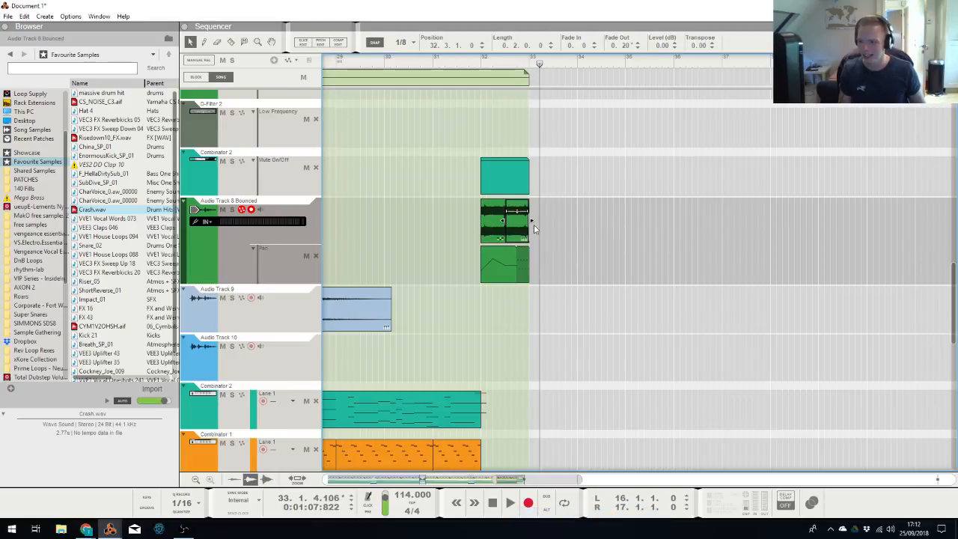
Extend the reversed second-half clip to about eight bars, shorten it back to the end of bar 32, and play the ending
left_click_drag(533, 222, 937, 231)
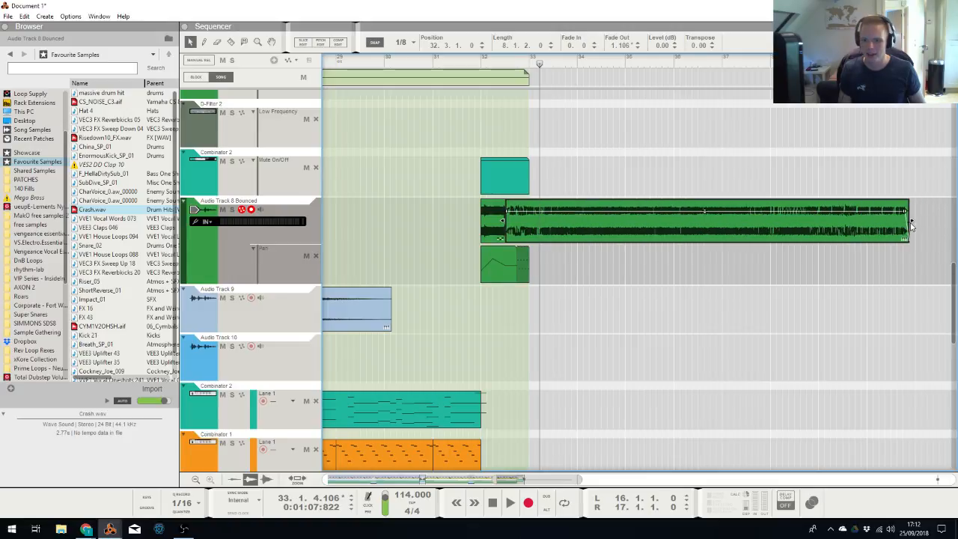
left_click_drag(911, 226, 528, 218)
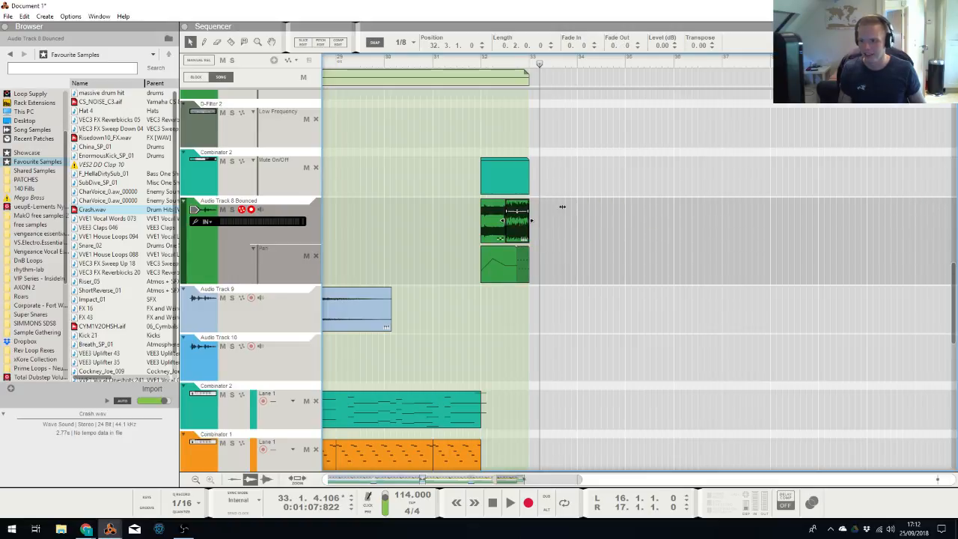
left_click(480, 67)
key("space")
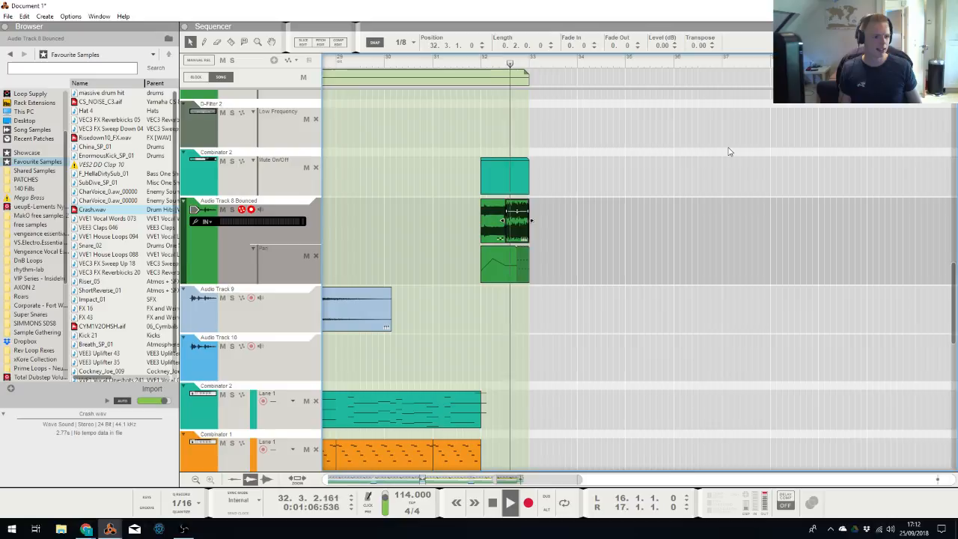
left_click(728, 153)
key("space")
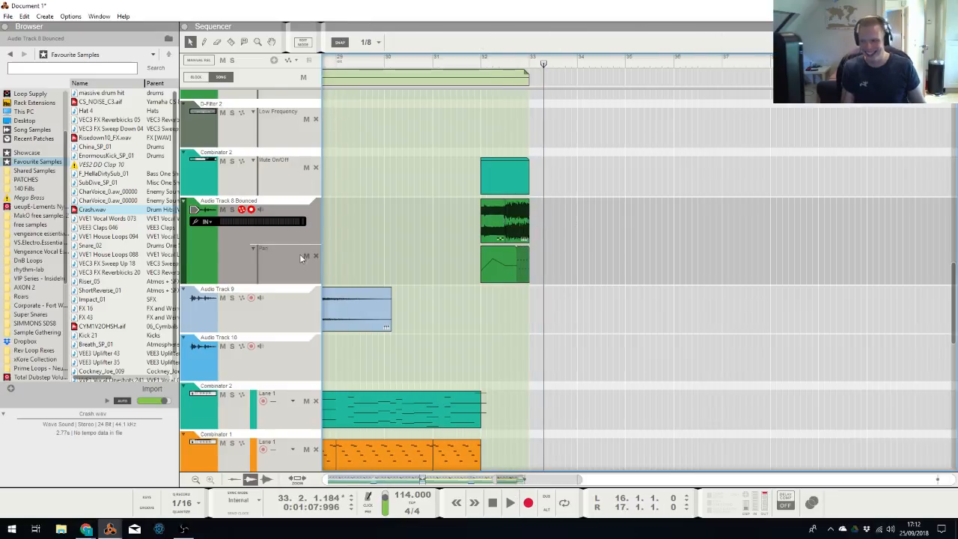
Enable FX send 1 on Audio Track 8 Bounced and automate its send level with a rising ramp over the second half of bar 32
key("alt+Tab")
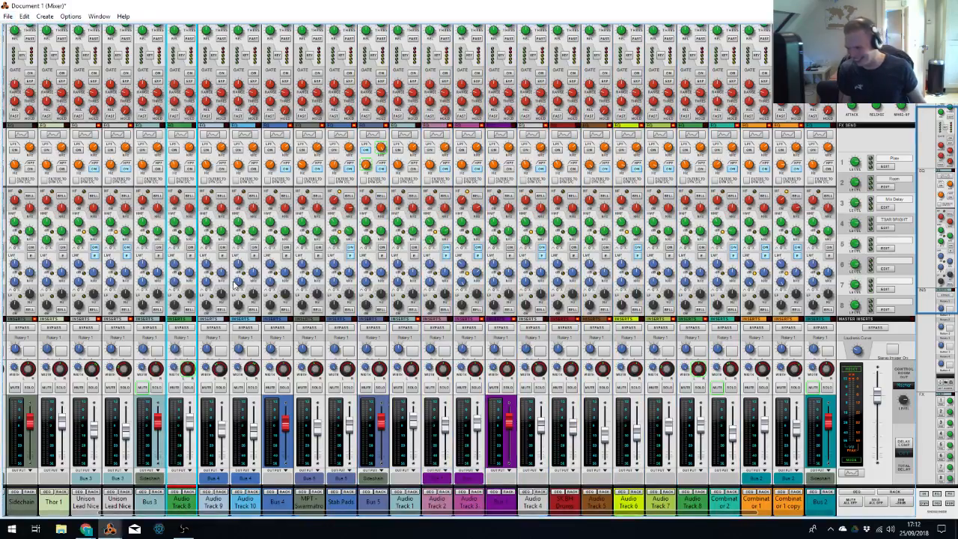
scroll(177, 152, "down", 8)
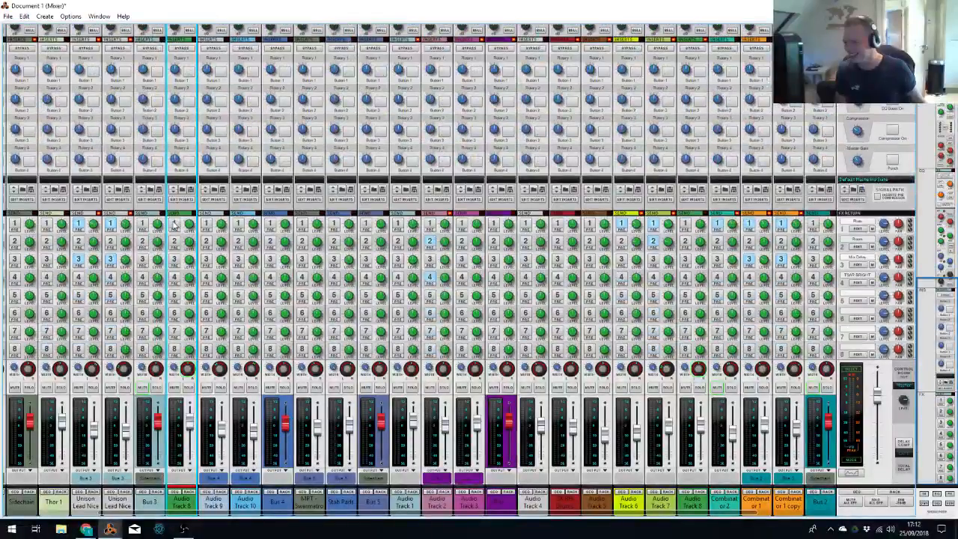
key("alt+Tab")
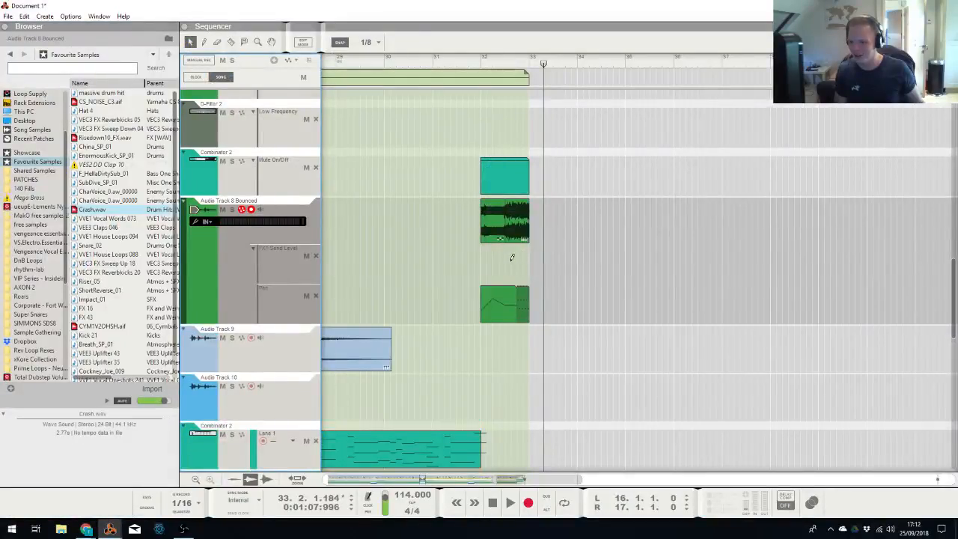
left_click_drag(507, 260, 582, 266)
double_click(518, 271)
left_click(507, 394)
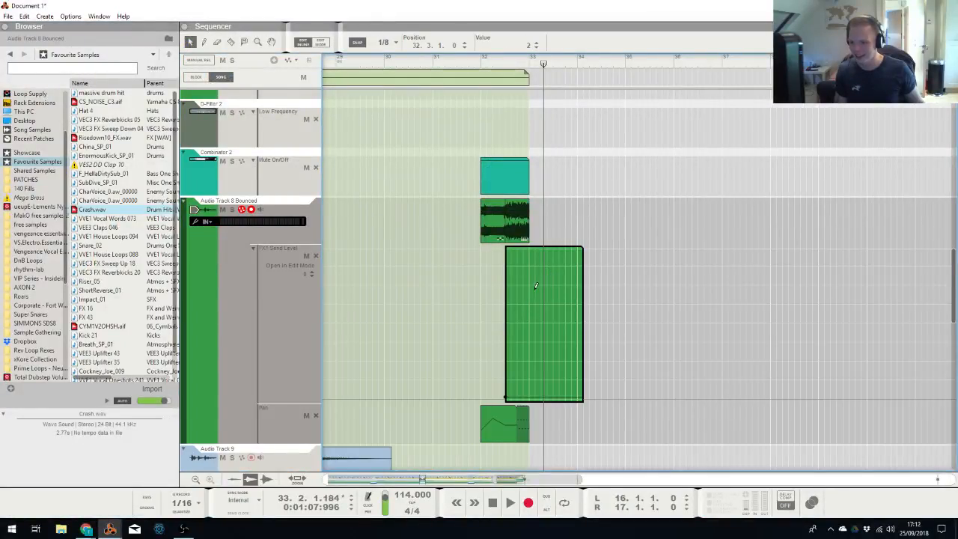
Turn on the low-pass filter of Audio Track 8 Bounced and add automation lanes for its LPF and HPF frequencies
key("alt+Tab")
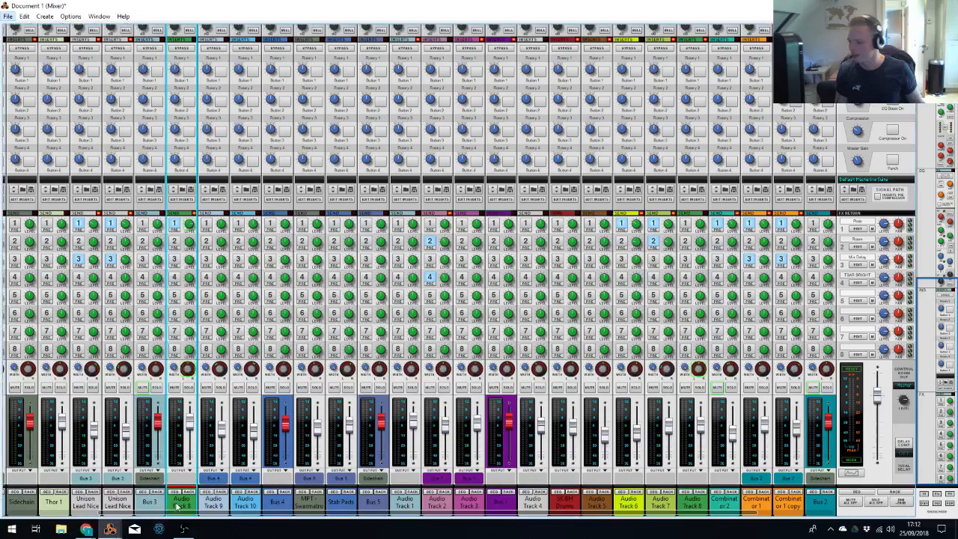
scroll(156, 247, "up", 5)
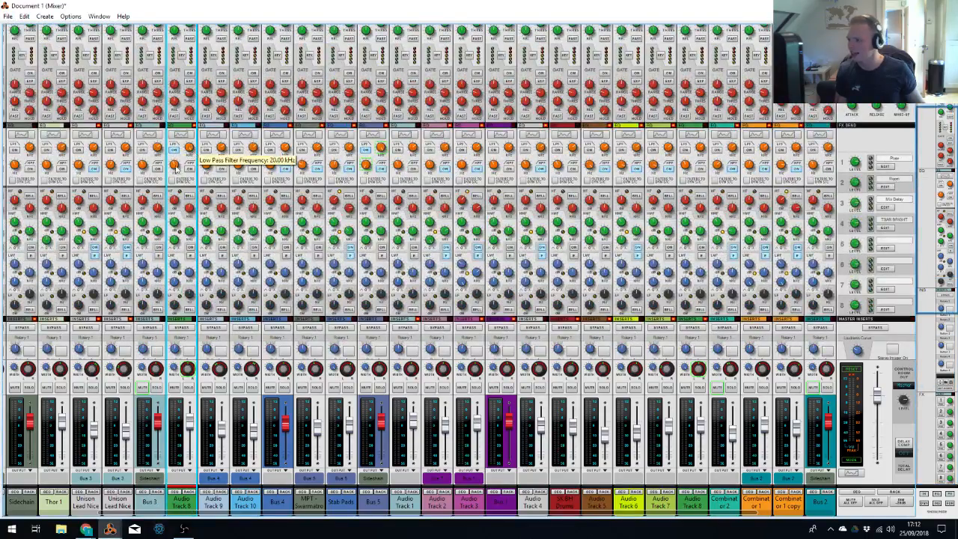
left_click(173, 166, "alt")
key("alt+Tab")
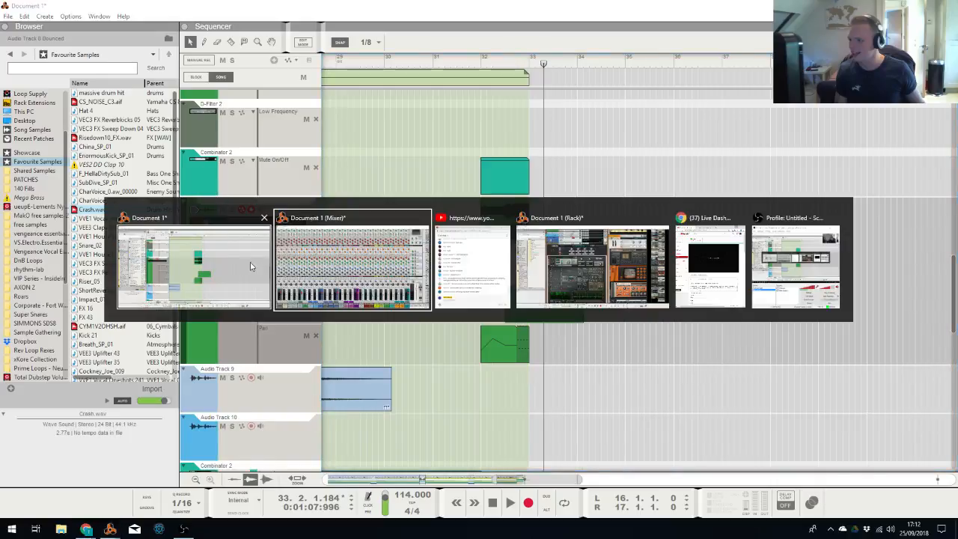
key("alt+Tab")
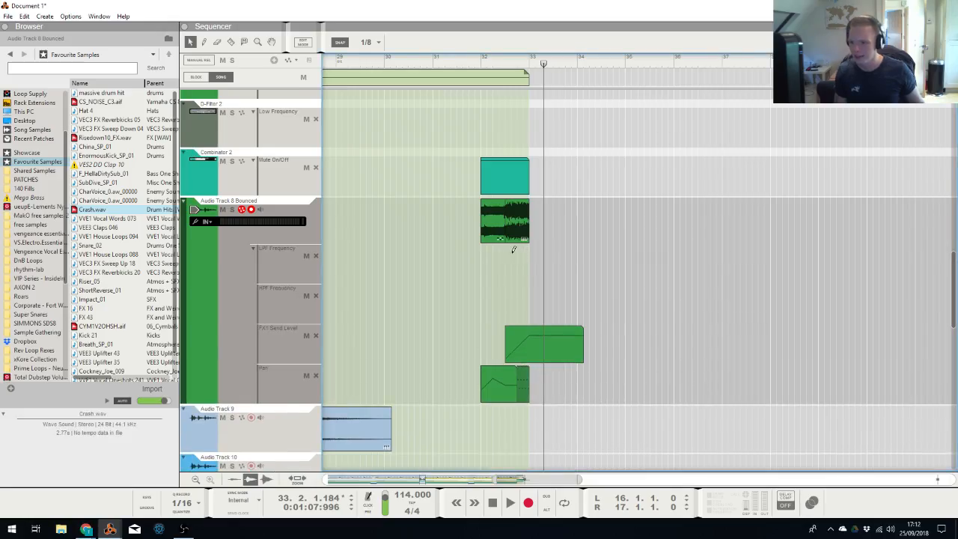
Draw automation clips from mid-bar 32 on Audio Track 8 Bounced, with LPF Frequency ramping down and HPF Frequency ramping up until bar 33
left_click_drag(513, 249, 594, 258)
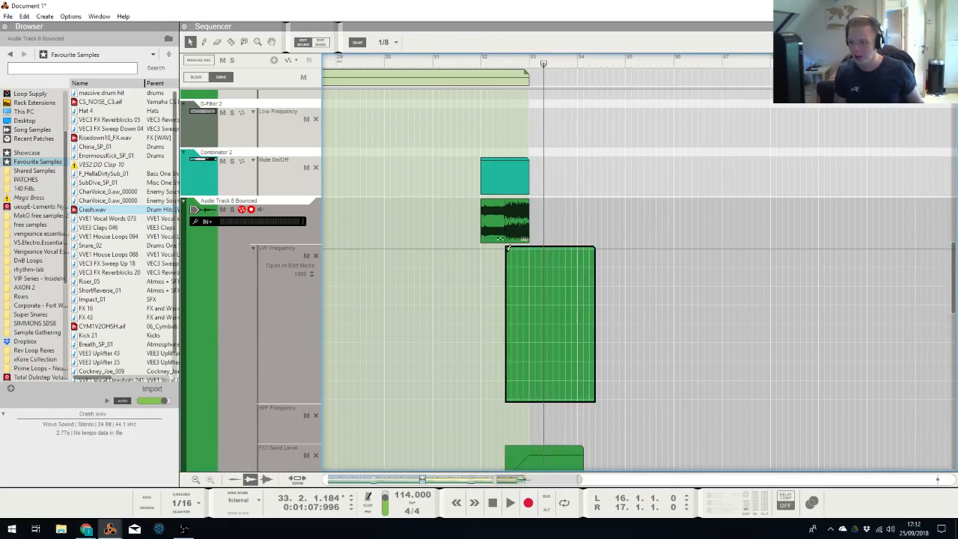
left_click(530, 336, "alt")
key("Escape")
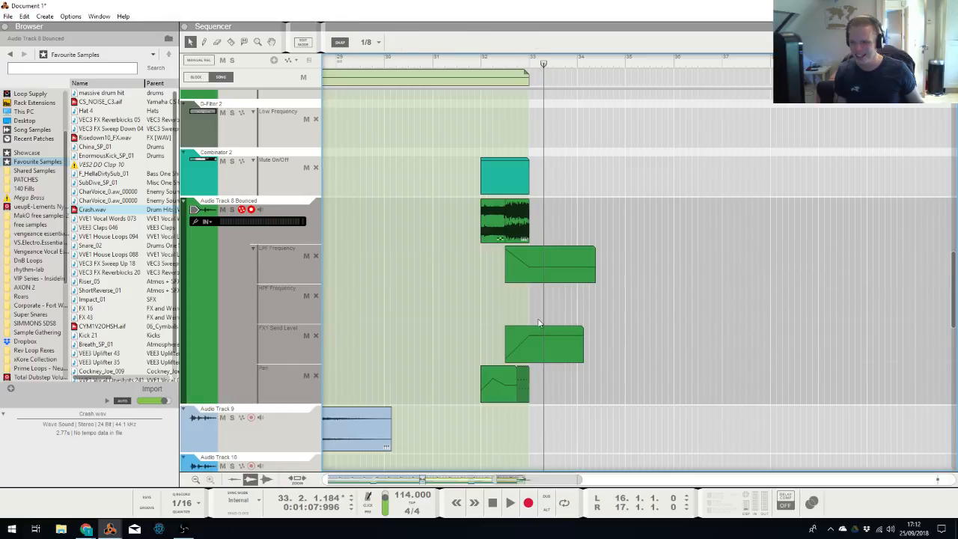
left_click_drag(512, 301, 655, 303)
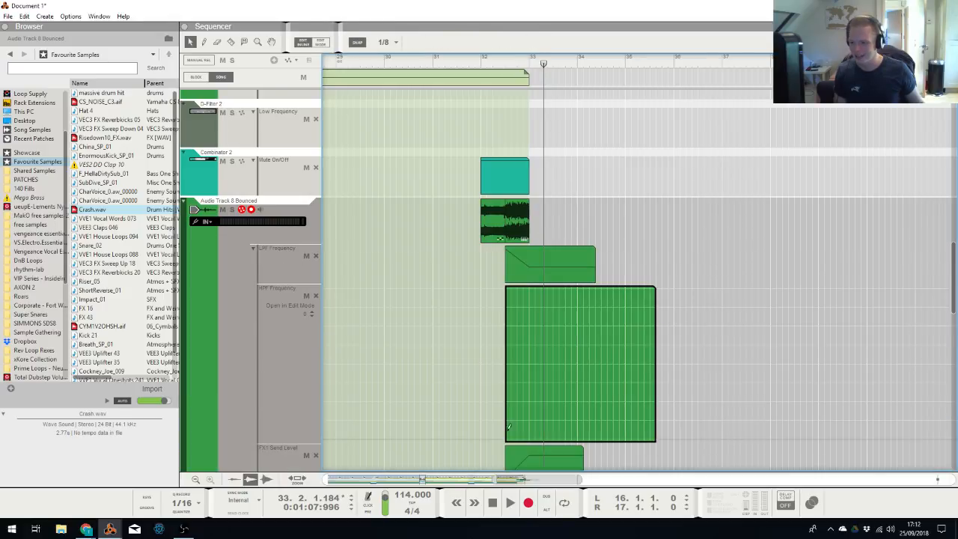
left_click(528, 341, "alt")
key("Escape")
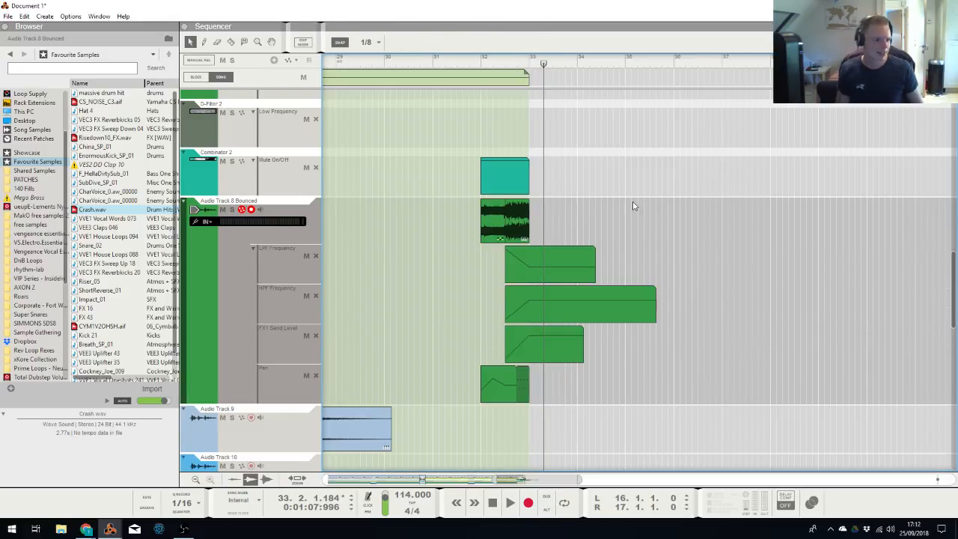
Play the ending from just before bar 32 and check the other tracks for clips in that bar
key("space")
left_click(470, 75)
left_click(474, 64)
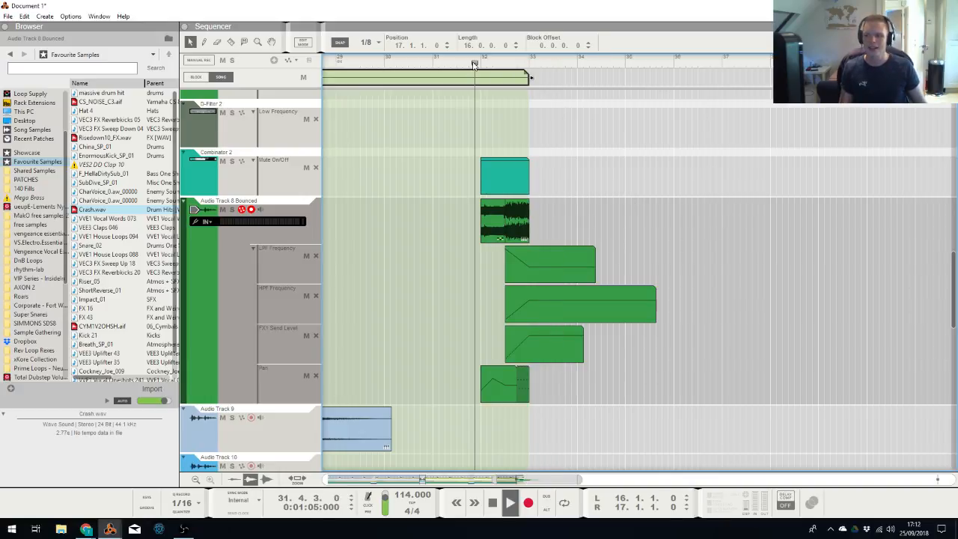
left_click(660, 141)
scroll(590, 276, "down", 8)
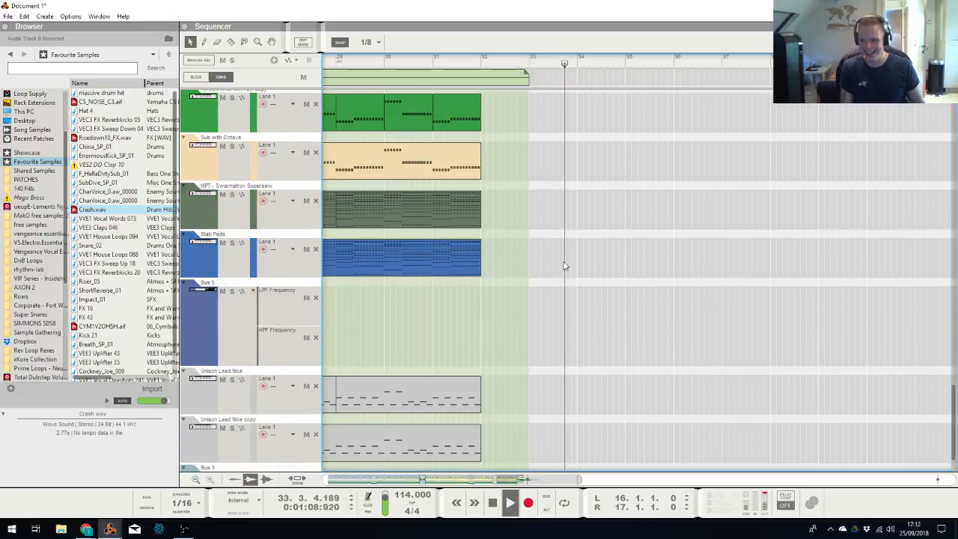
scroll(566, 276, "up", 4)
scroll(566, 244, "up", 10)
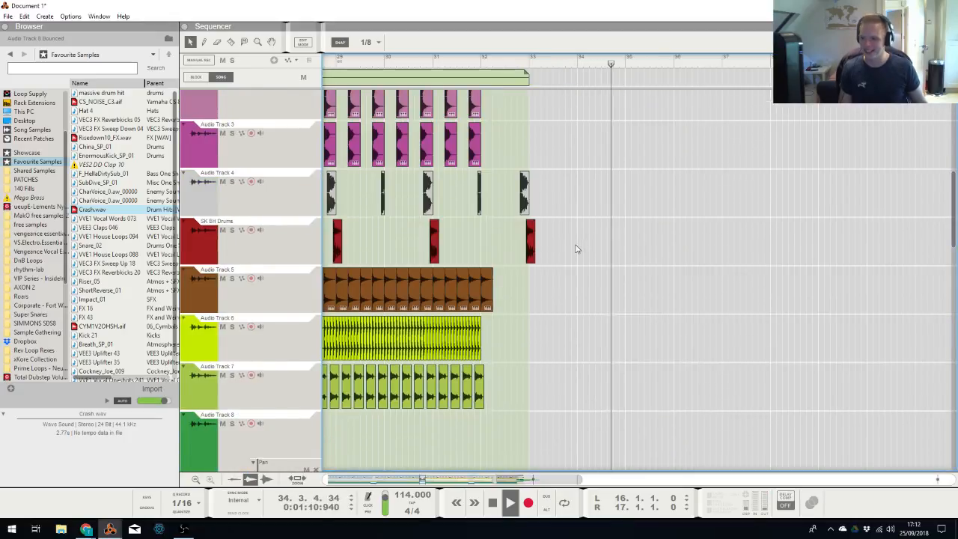
Stop playback and delete the leftover clips at the end of bar 32 on Audio Track 4 and SK BH Drums
key("space")
left_click_drag(518, 161, 577, 352)
key("Delete")
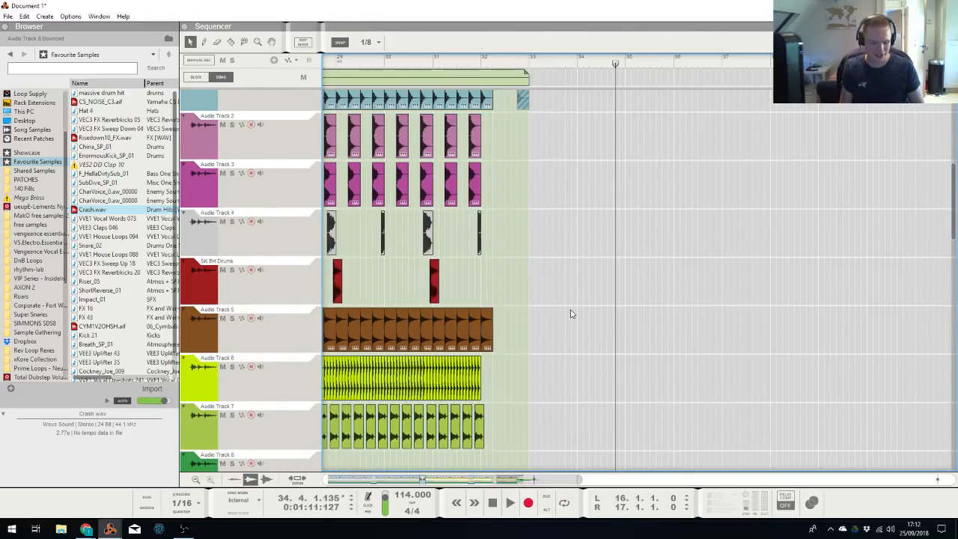
scroll(570, 314, "down", 3)
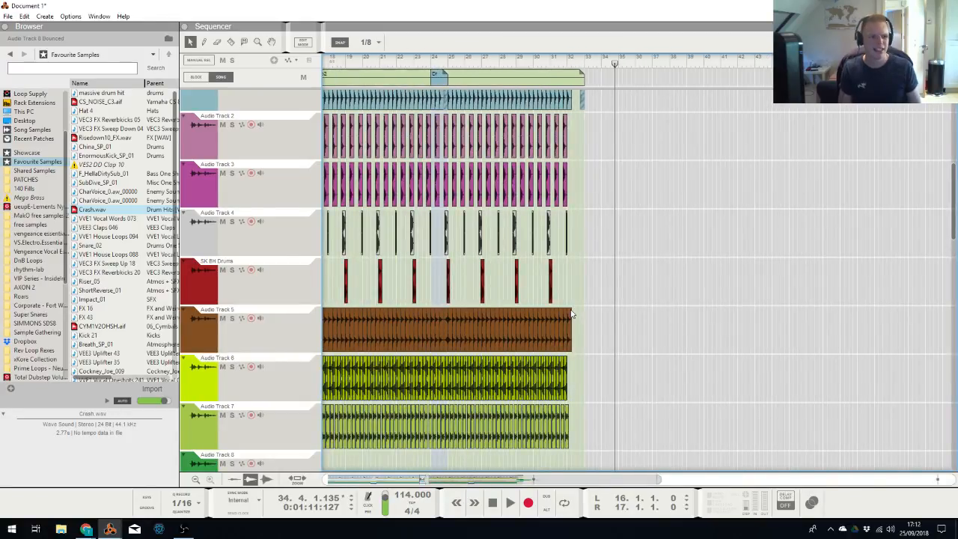
Return to the song start and create a new audio track below Audio Track 10
key("KP_0")
key("KP_0")
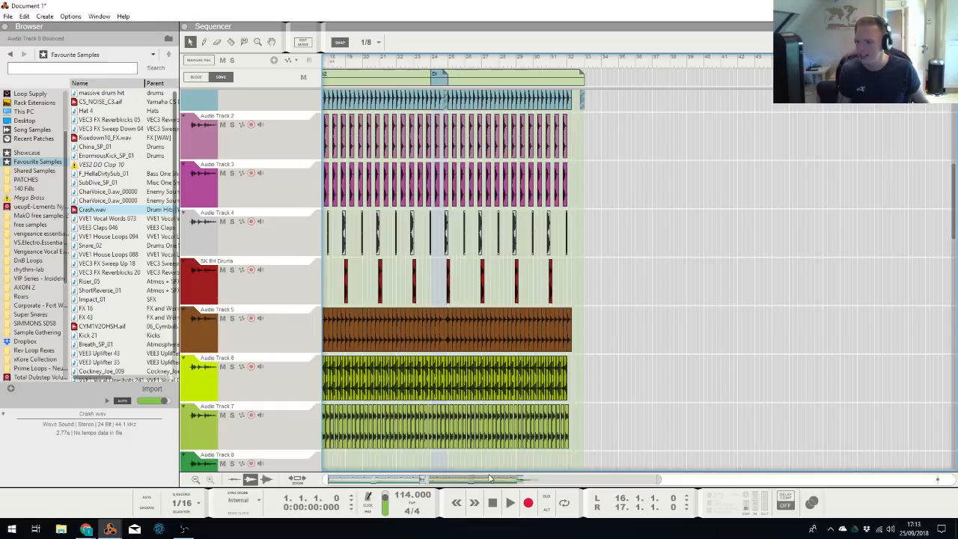
left_click_drag(490, 477, 139, 359)
scroll(139, 356, "down", 1)
scroll(470, 255, "down", 9)
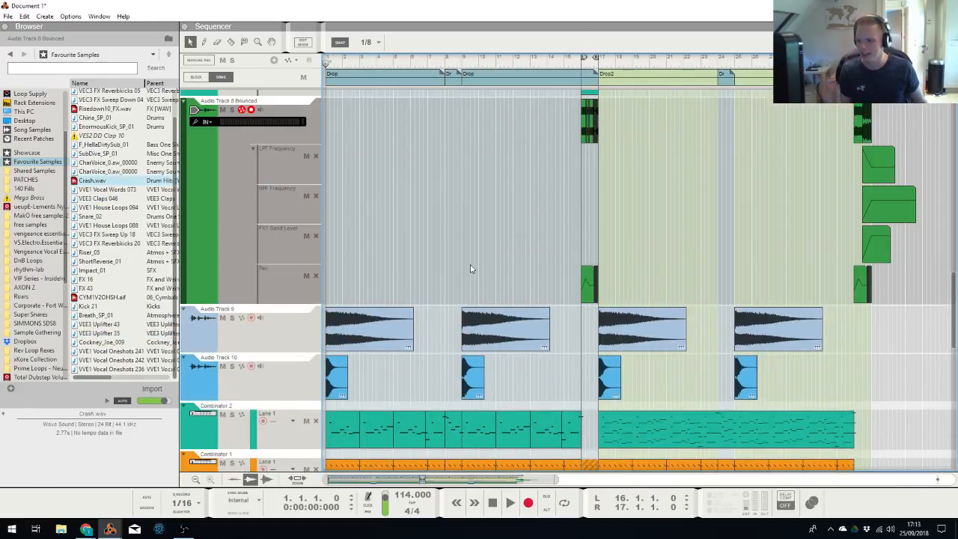
left_click(297, 366)
key("ctrl+t")
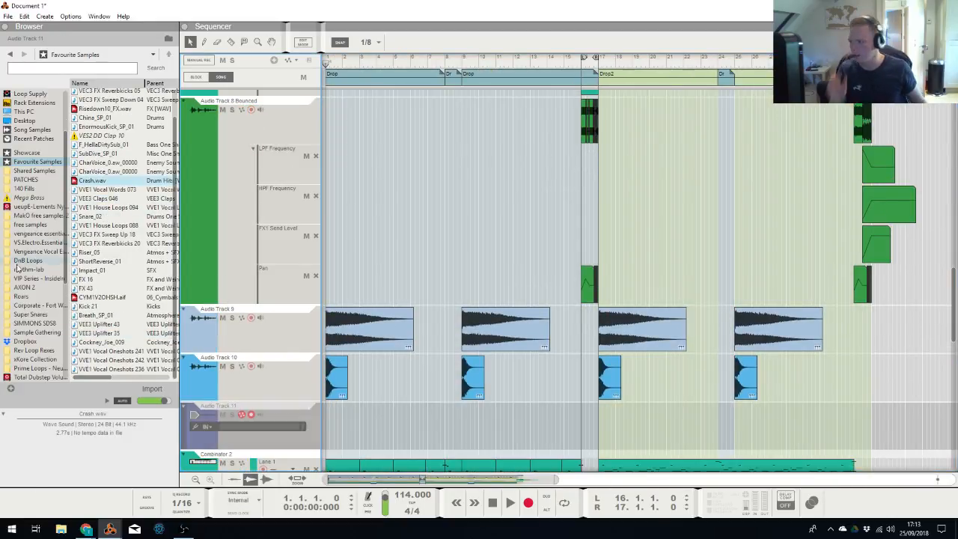
Preview ShortReverse_01, place it at bar 5 on Audio Track 11, and disable stretch for the clip
left_click(116, 262)
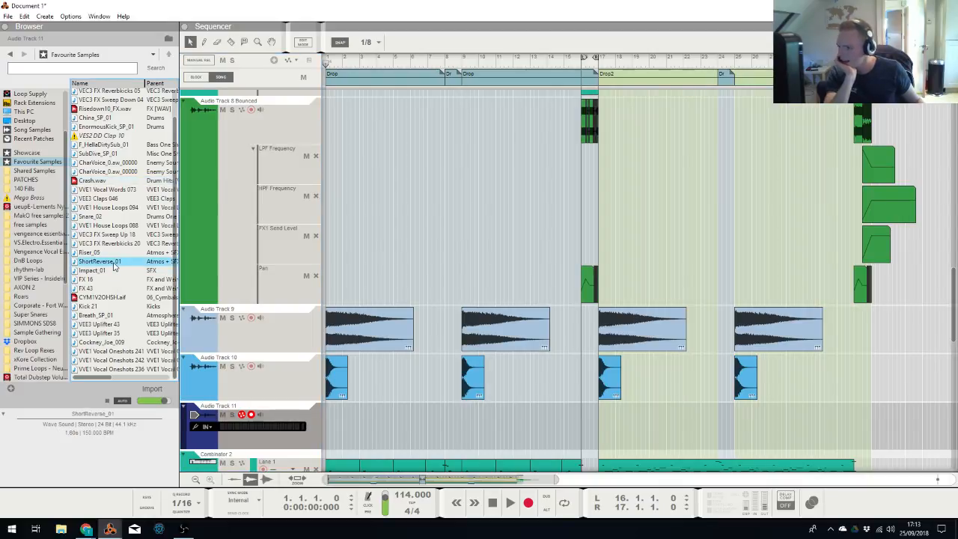
left_click_drag(115, 267, 403, 427)
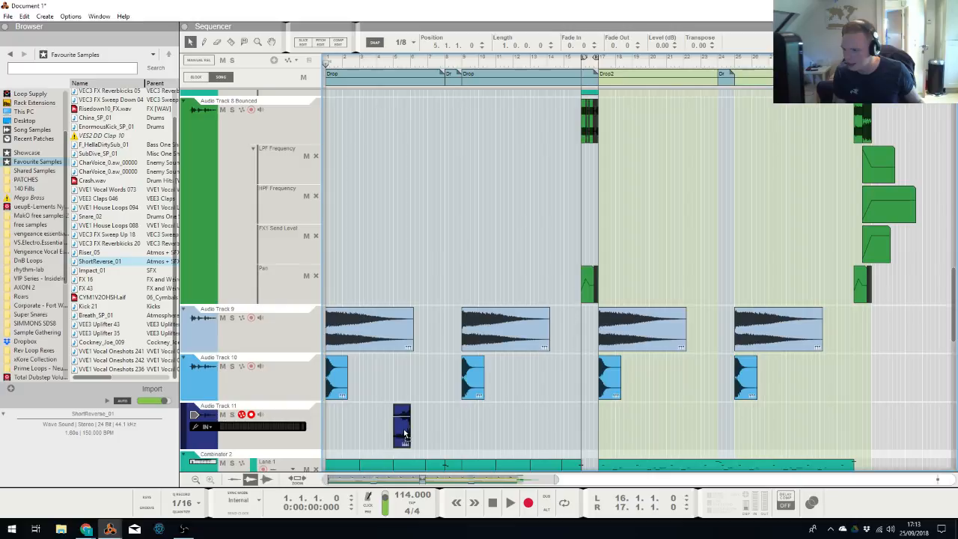
right_click(404, 437)
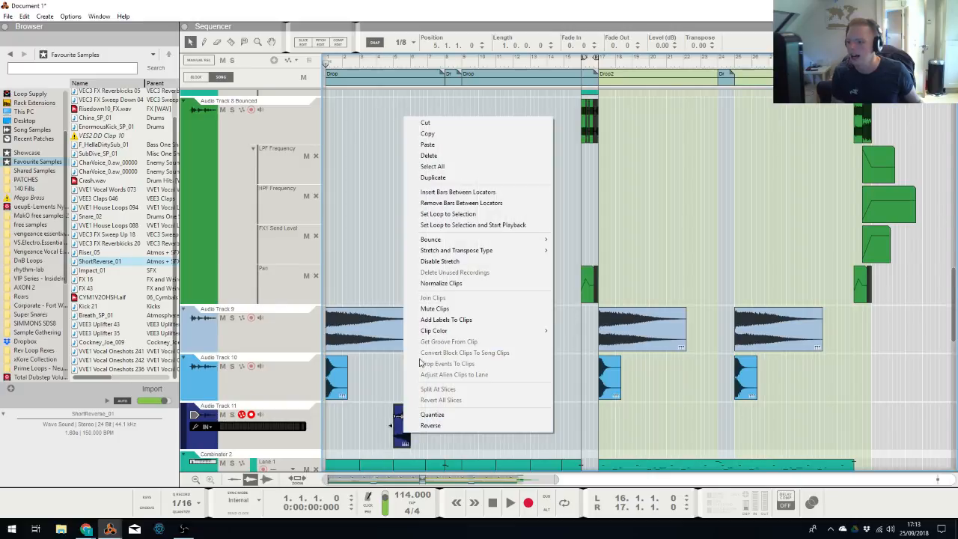
left_click(449, 263)
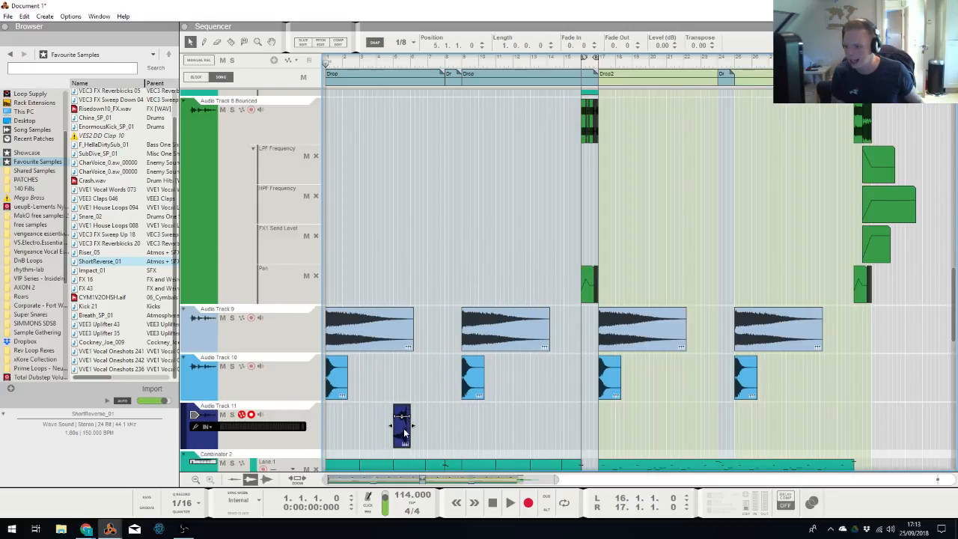
Set snapping to Bar and arrange one-bar ShortReverse_01 clips at bars 4, 8, 12, 20, 24 and 28 on Audio Track 11, deleting the extra copy
scroll(404, 433, "up", 1)
scroll(410, 427, "down", 1)
left_click(406, 42)
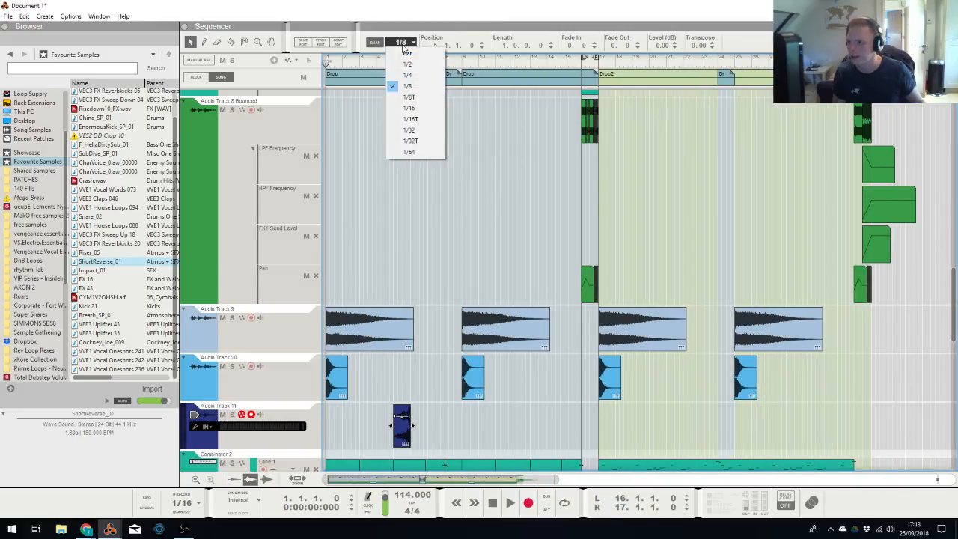
left_click(404, 53)
mouse_move(404, 434)
left_mouse_down()
mouse_move(387, 439)
mouse_move(454, 441)
mouse_move(387, 440)
mouse_move(548, 442)
mouse_move(339, 434)
mouse_move(680, 425)
mouse_move(665, 424)
left_mouse_up()
left_click(589, 431)
key("Delete")
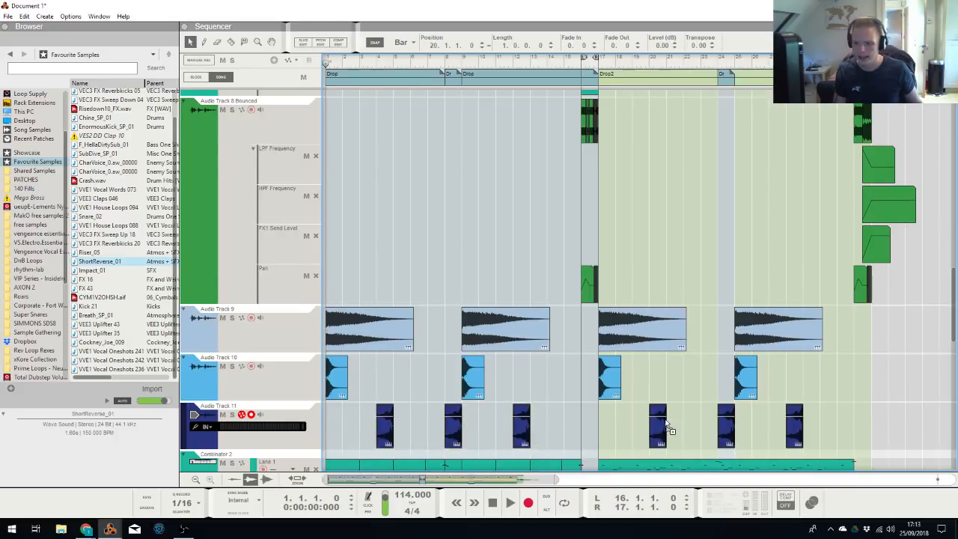
Play a short passage from bar 25 to check the transition, then stop playback
left_click(738, 120)
left_click(722, 66)
key("space")
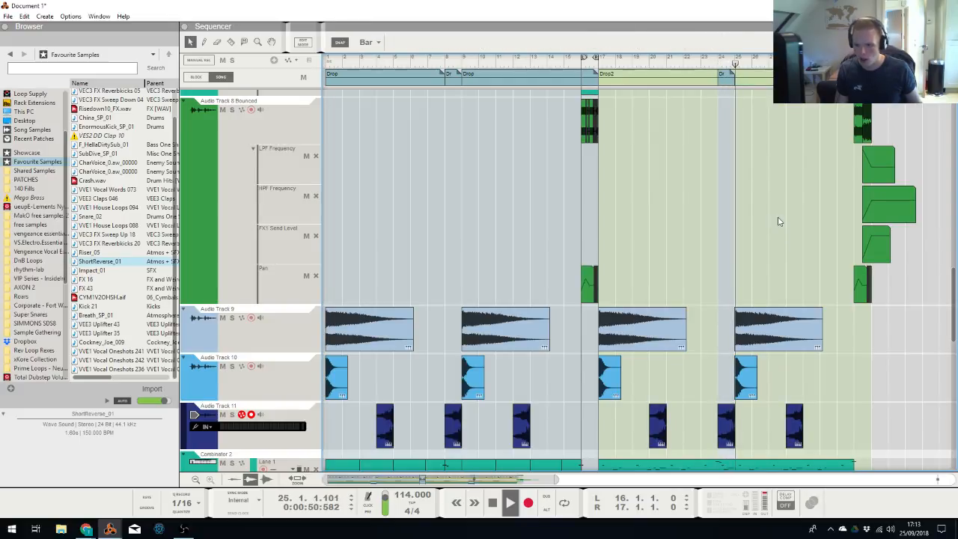
left_click(427, 421)
key("space")
Remove the drum audio in bar 24 from Audio Track 1 and Audio Track 5 to leave a gap before bar 25
scroll(718, 262, "up", 10)
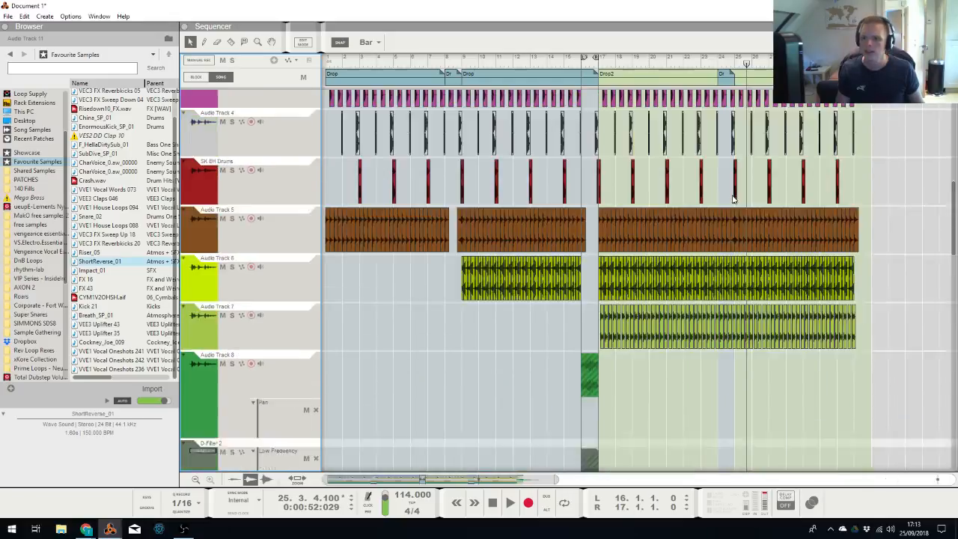
scroll(721, 247, "down", 2)
scroll(725, 327, "up", 2)
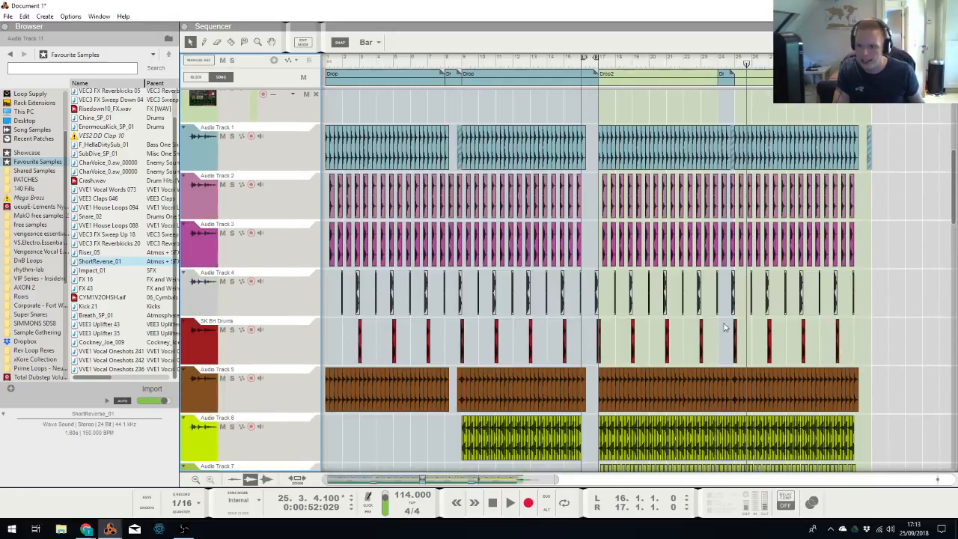
left_click(721, 391)
key("Delete")
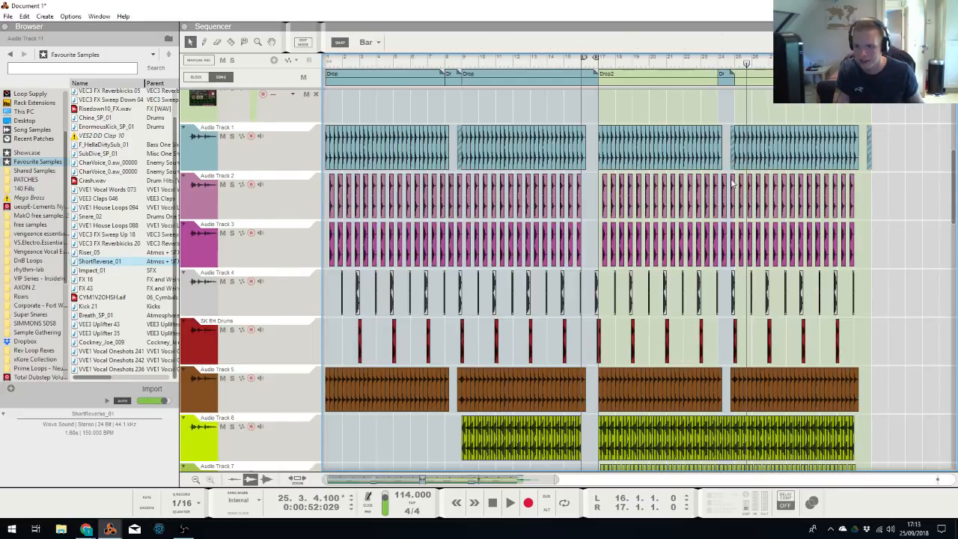
Return to the song start and create a new audio track below Audio Track 11
scroll(729, 176, "down", 10)
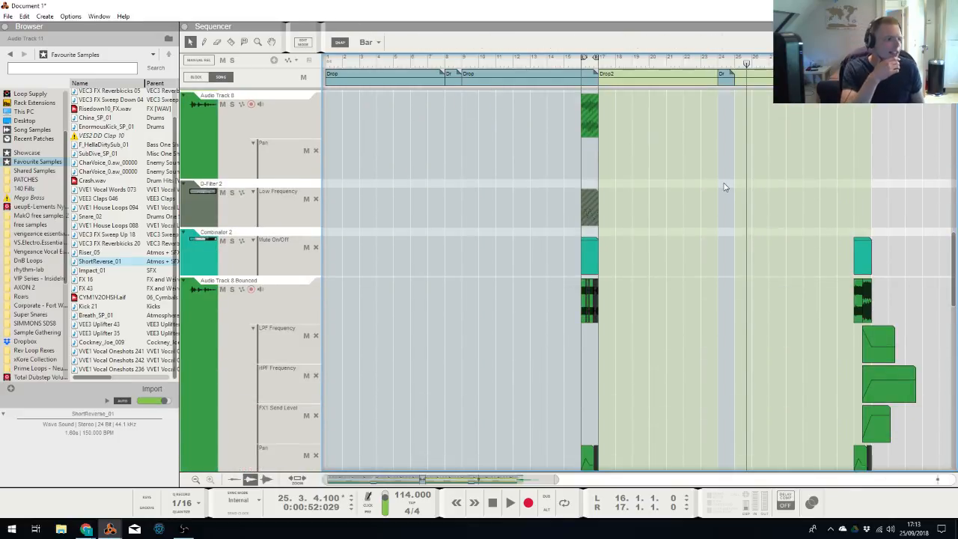
key("KP_0")
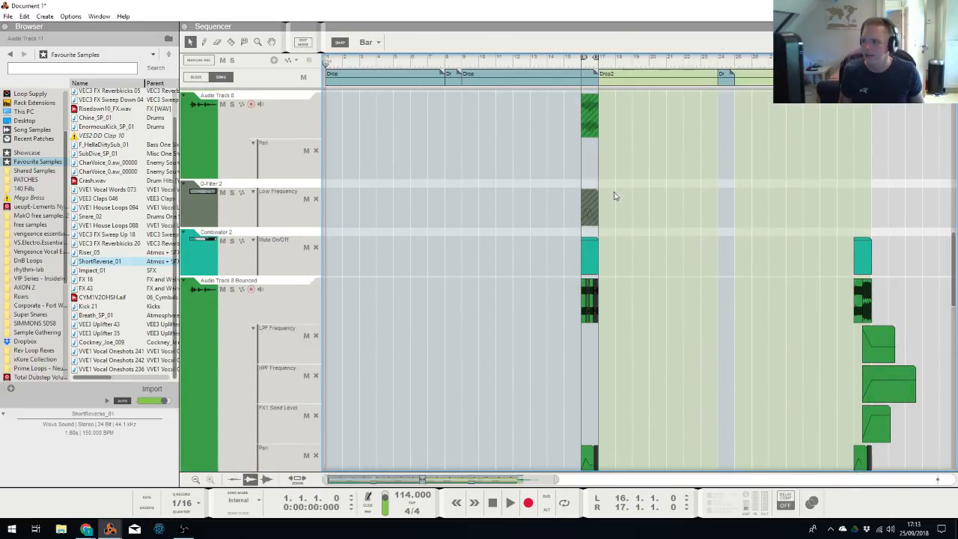
scroll(658, 225, "down", 10)
scroll(517, 226, "up", 1)
left_click(217, 237)
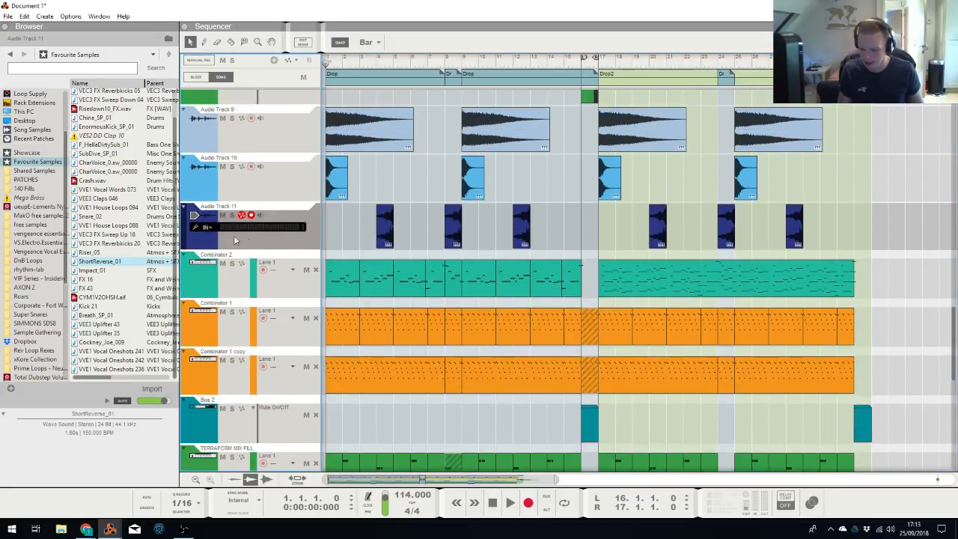
key("ctrl+t")
Place the Riser_05 sample on Audio Track 12 so that it spans bars 9 to 15
left_click(99, 253)
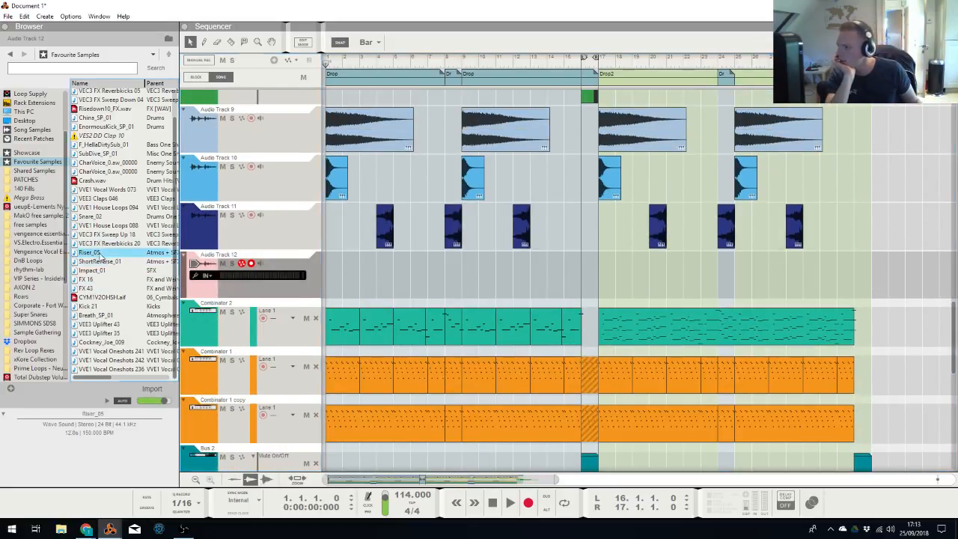
left_click_drag(99, 254, 574, 277)
left_click(603, 268)
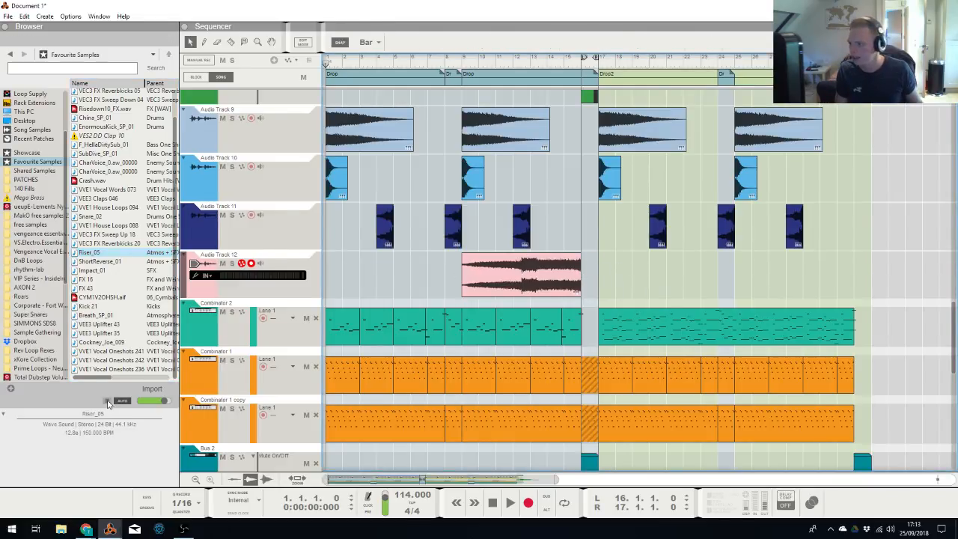
Copy the one-bar clip at bar 8 on Audio Track 12 to bar 20, and the riser clip to bar 25
left_click_drag(475, 294, 659, 290)
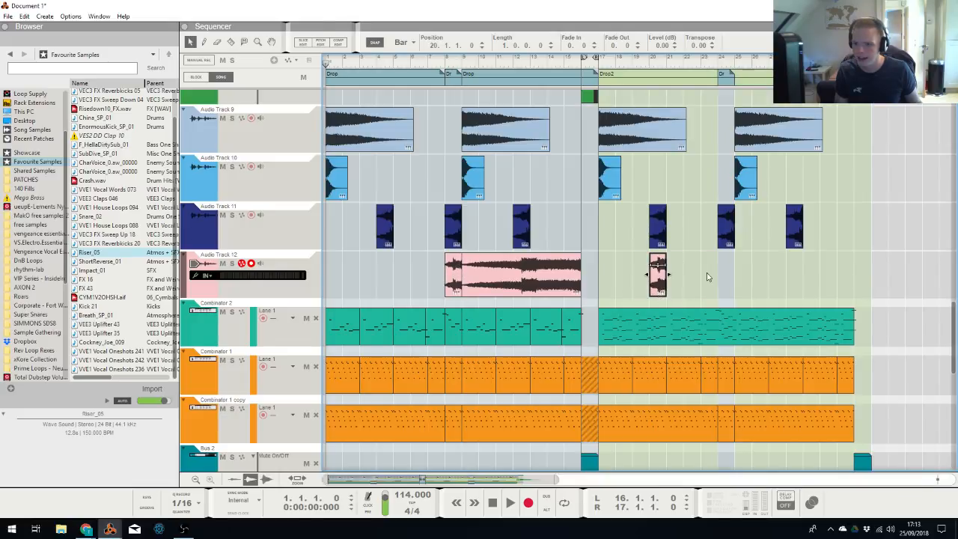
left_click(707, 276)
left_click_drag(529, 286, 805, 277)
left_click(852, 235)
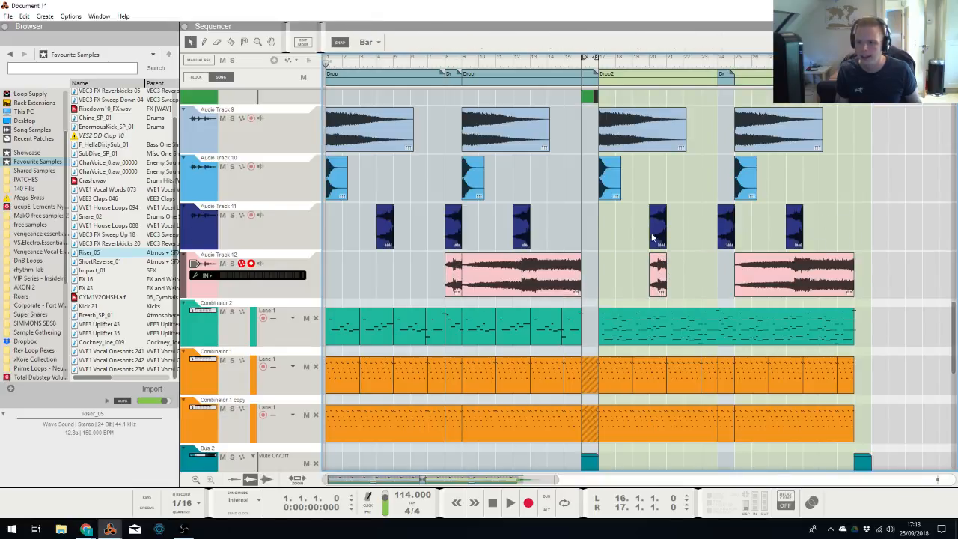
Lower the Audio Track 11 and Audio Track 12 levels in the mixer and route both channels to a new output bus
key("alt+Tab")
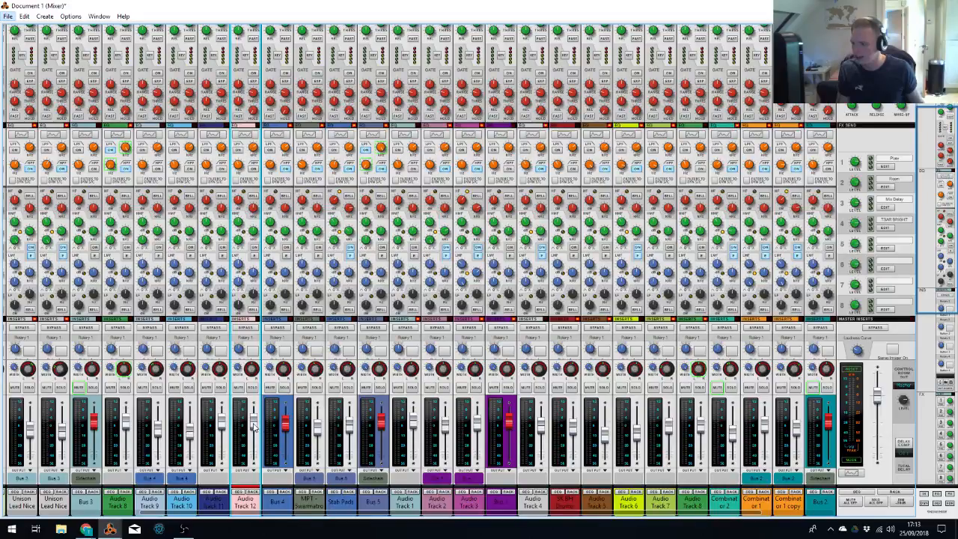
left_click_drag(253, 423, 221, 429)
left_click_drag(253, 365, 252, 359)
left_click(222, 508)
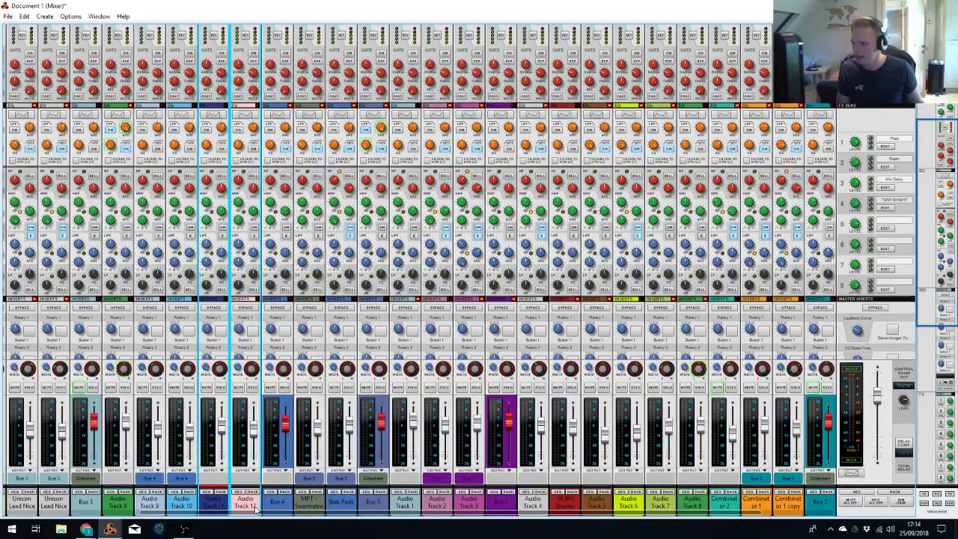
key("ctrl+g")
High-pass the new effects bus at about 537 Hz in the Spectrum EQ and cut its upper-mid band slightly
key("F7")
key("F2")
left_click(303, 233)
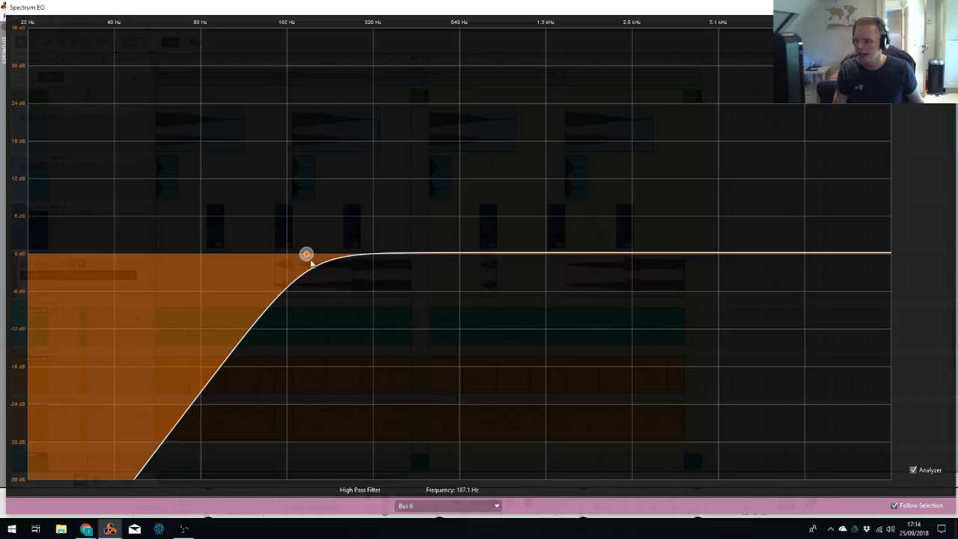
left_click_drag(309, 260, 652, 182)
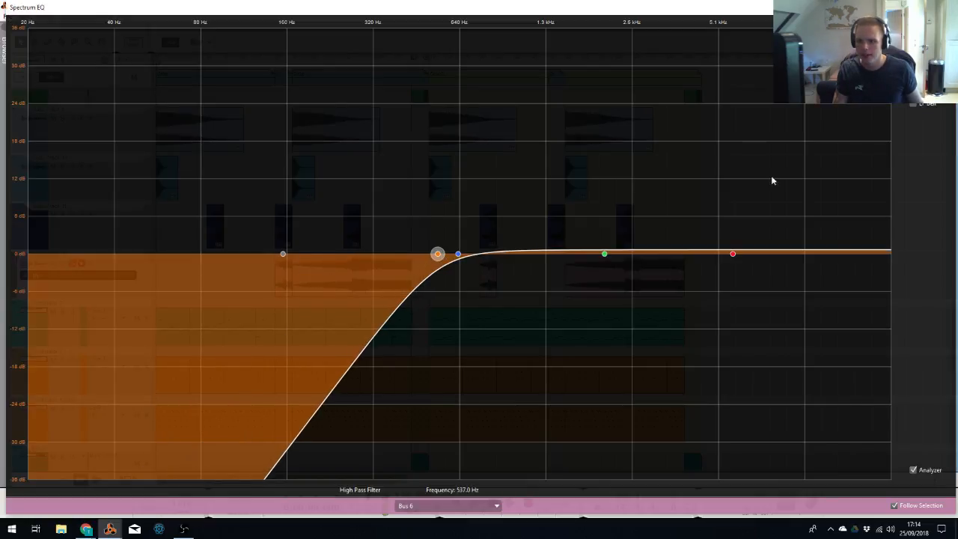
left_click_drag(605, 255, 620, 287)
key("F2")
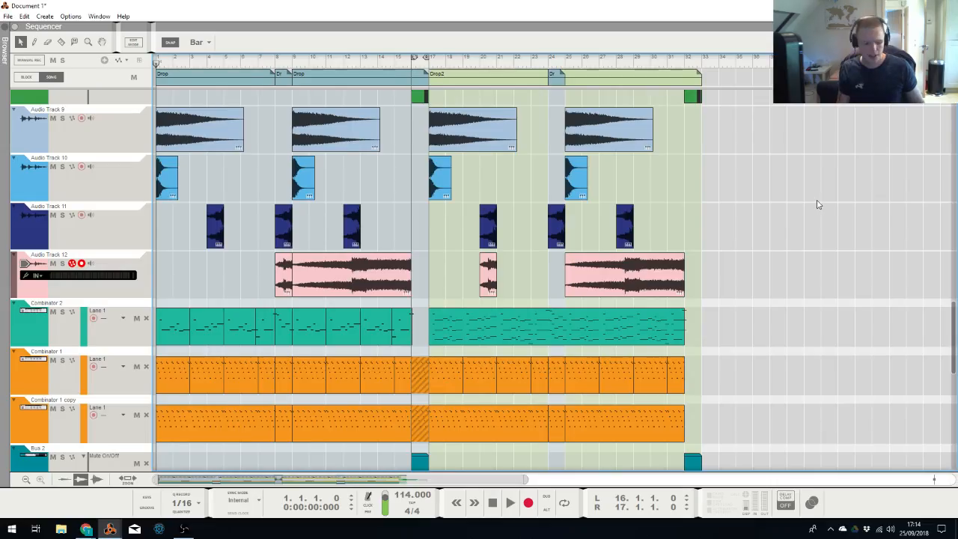
Show the whole drop arrangement and play it from the song start
scroll(817, 205, "down", 7)
key("KP_0")
key("KP_0")
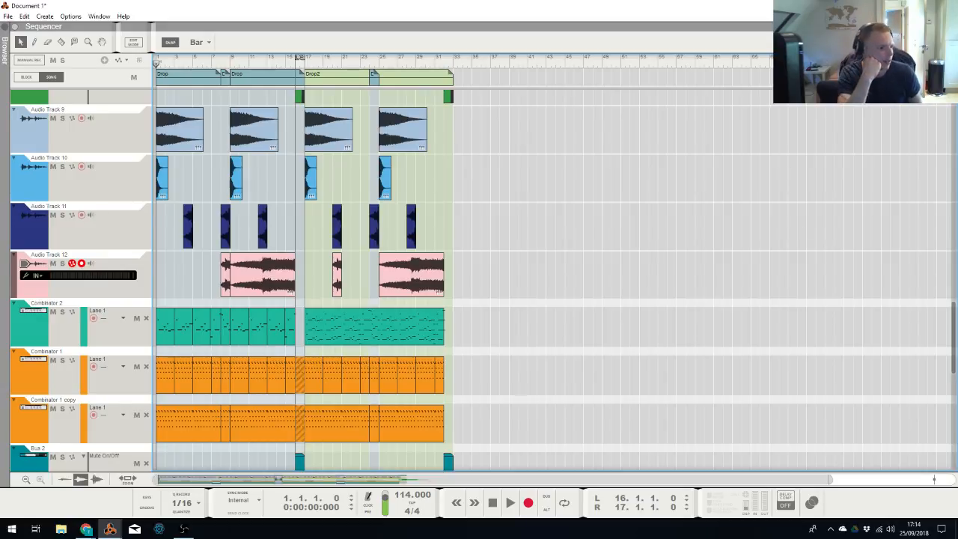
left_click(86, 529)
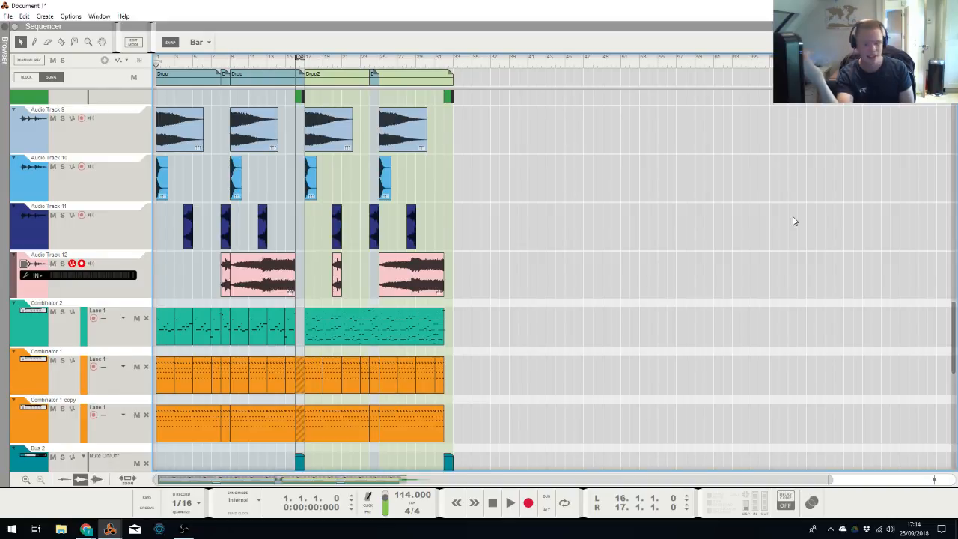
key("space")
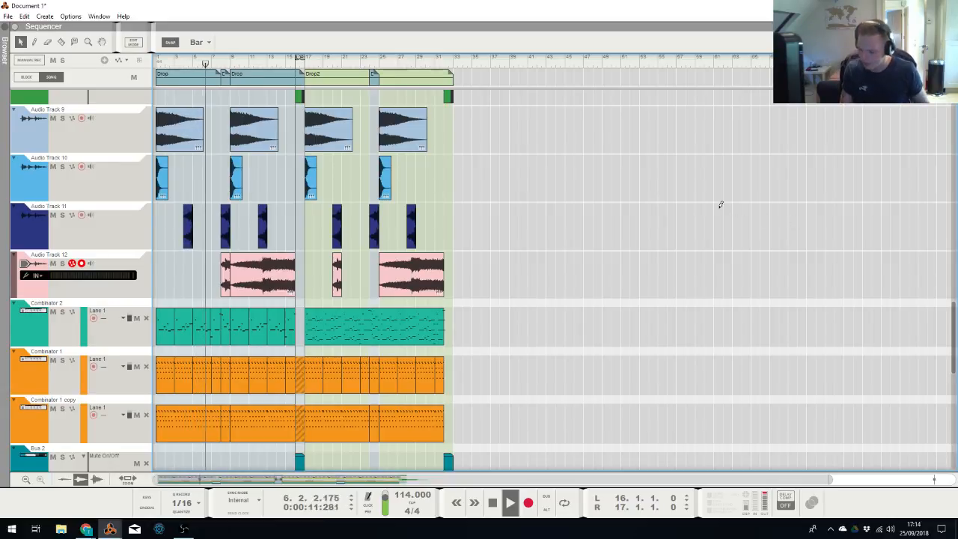
Review the channel levels and effect sends in the mixer while listening to the drop through to its end
key("alt+Tab")
left_click(411, 258)
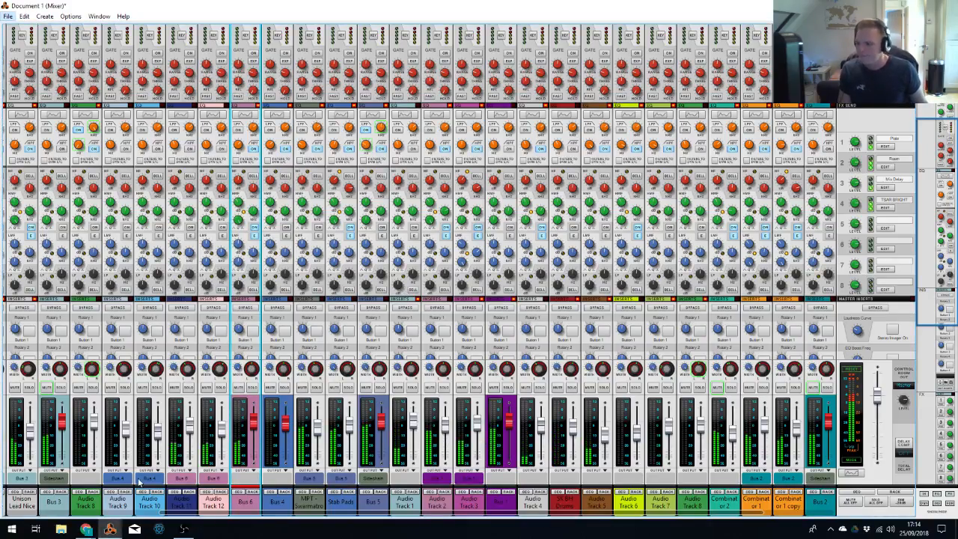
key("alt+Tab")
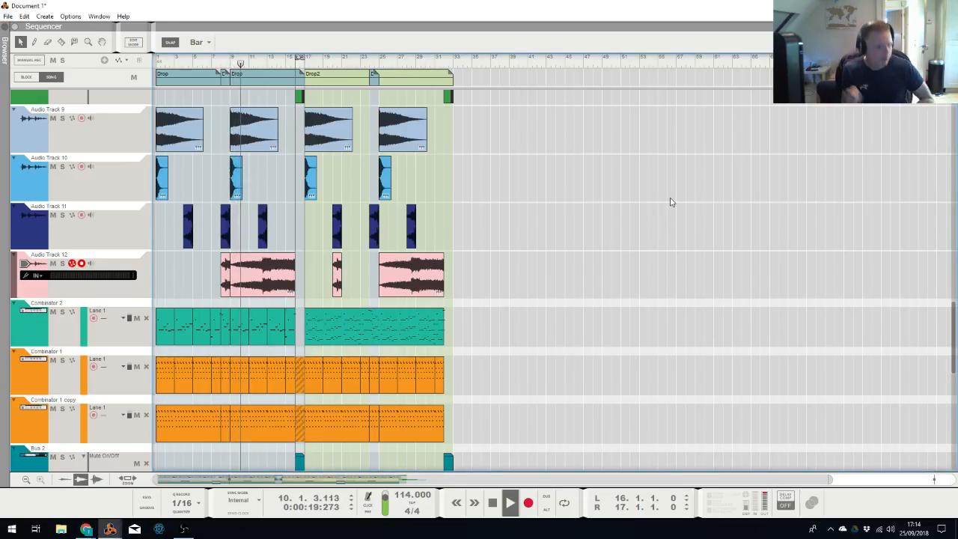
key("alt+Tab")
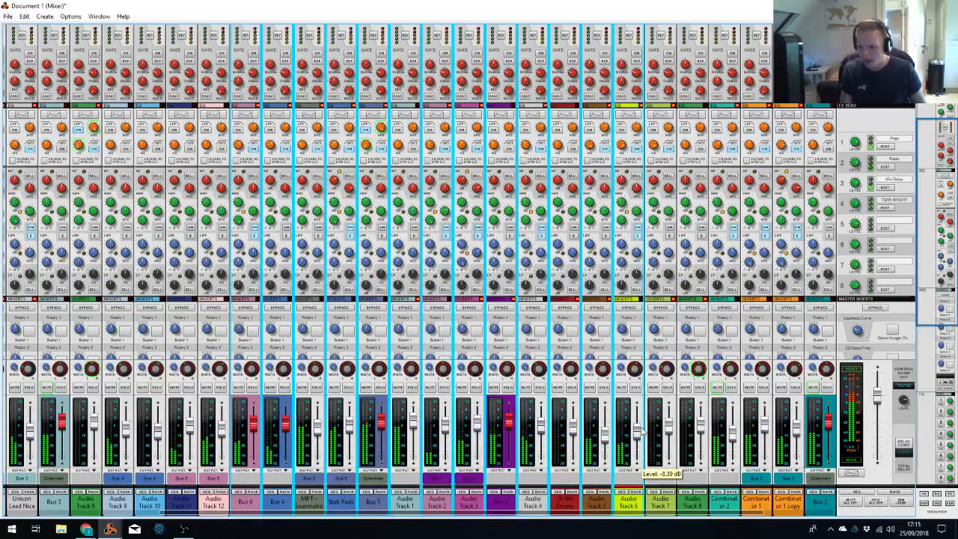
scroll(636, 278, "down", 5)
left_click(621, 277)
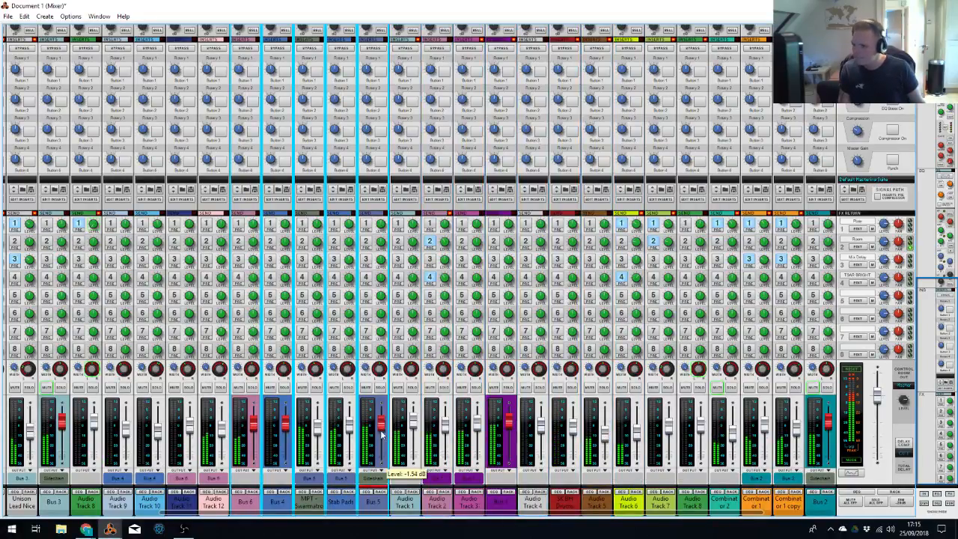
key("alt+Tab")
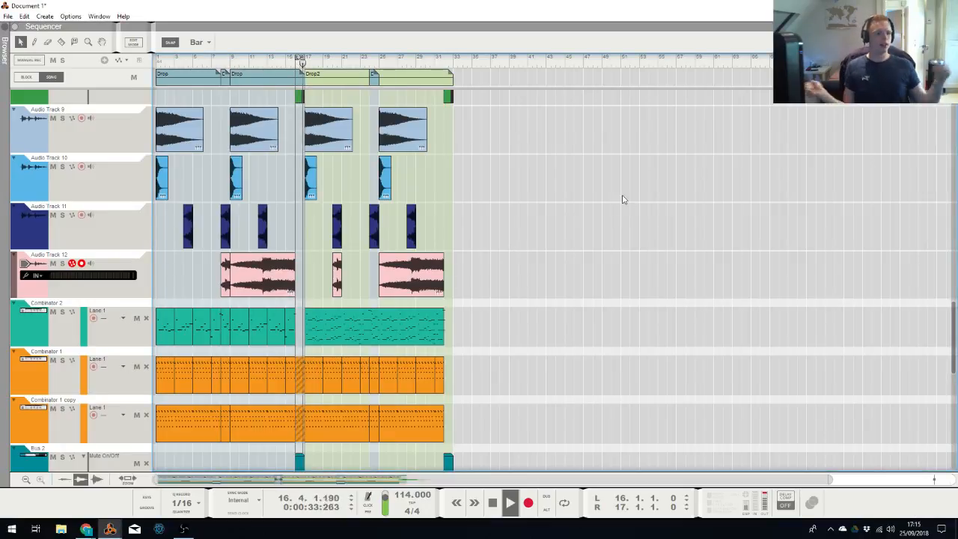
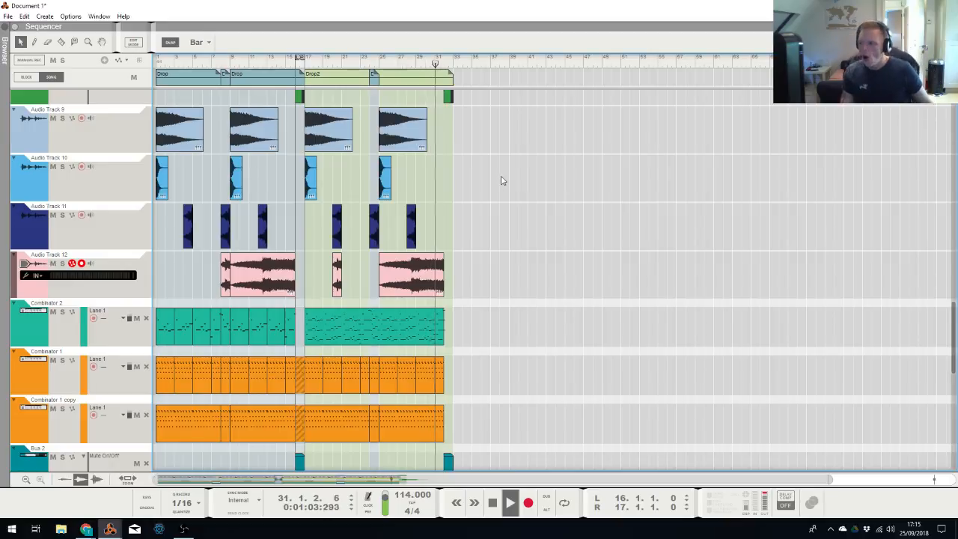
left_click(425, 269)
left_click(560, 110)
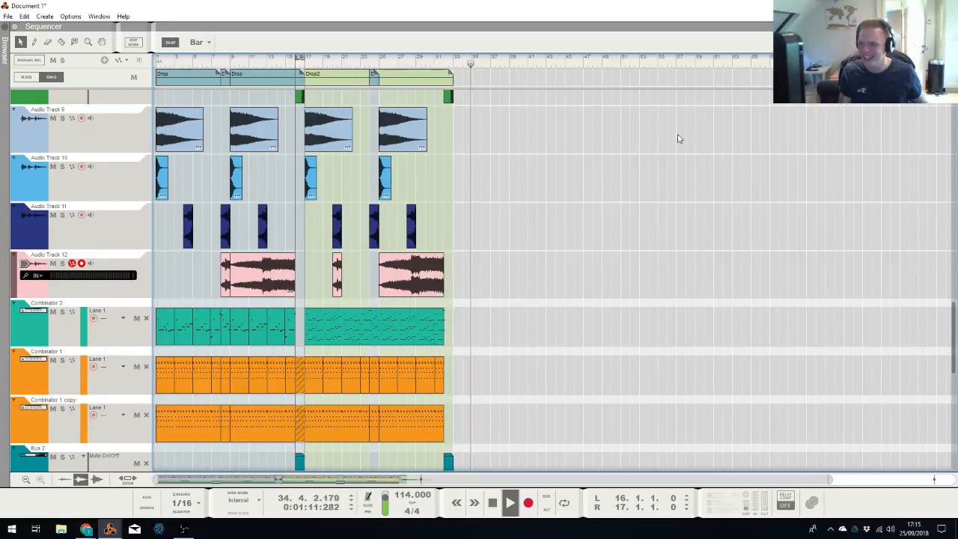
Copy the Drop2 clip on Combinator 2 to bar 33 and open the copy for note editing
scroll(590, 197, "up", 3)
scroll(569, 202, "down", 5)
left_click_drag(419, 246, 504, 239)
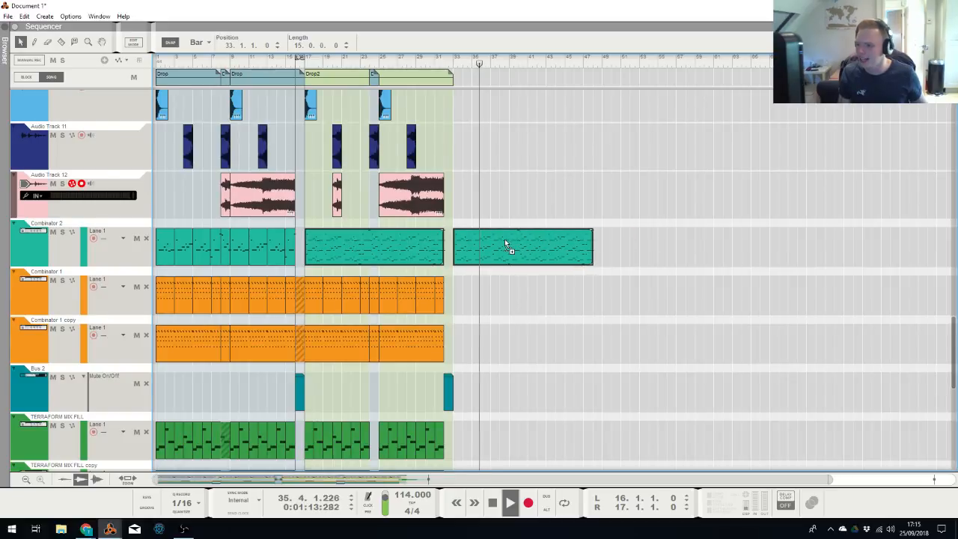
double_click(504, 239)
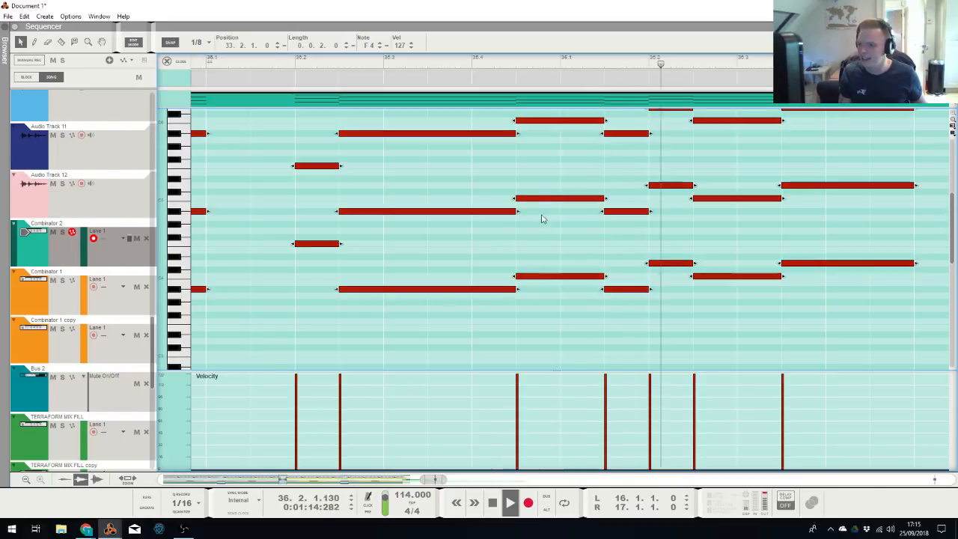
Try transposing all notes of the copied clip down so that the first note is F2
double_click(370, 46)
type("F2")
key("Return")
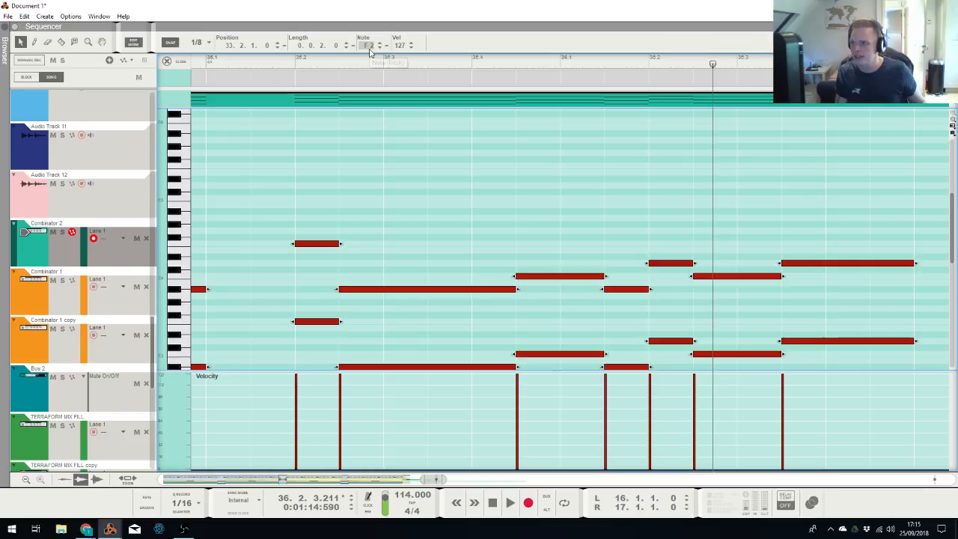
Transpose the copied clip's notes so the first is F3, lower their velocity to about 53, and close the note editor
double_click(368, 47)
type("F3")
key("Return")
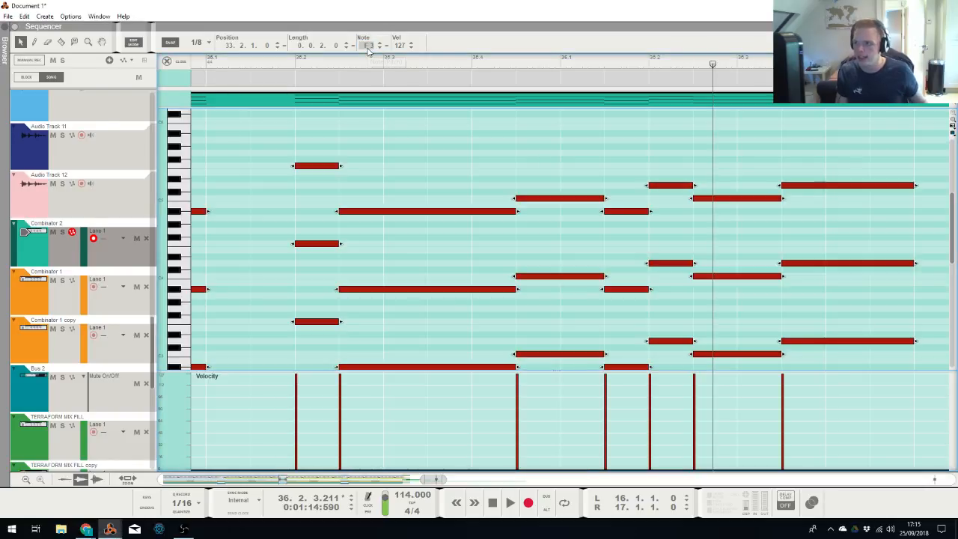
left_click_drag(400, 46, 410, 203)
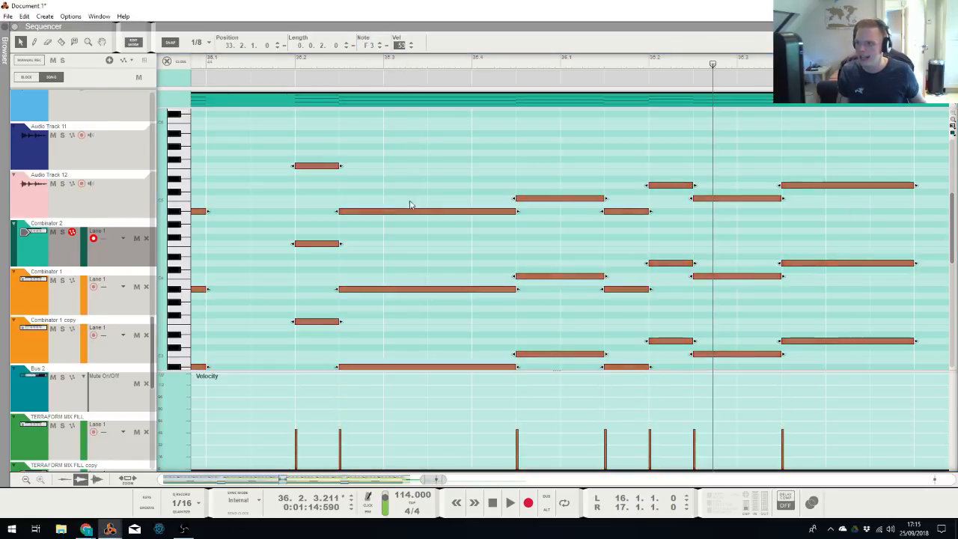
left_click(168, 61)
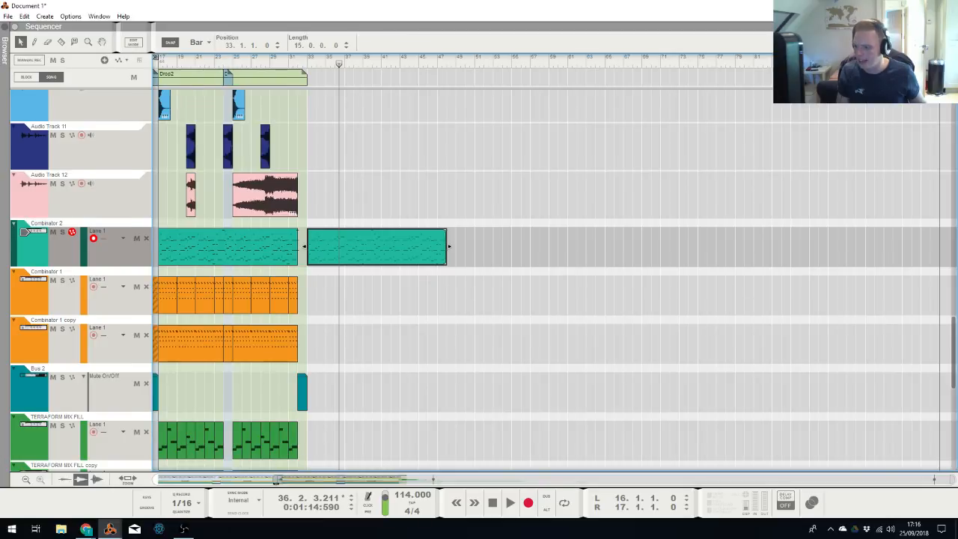
left_click_drag(279, 480, 156, 479)
scroll(424, 337, "down", 5)
scroll(449, 308, "down", 10)
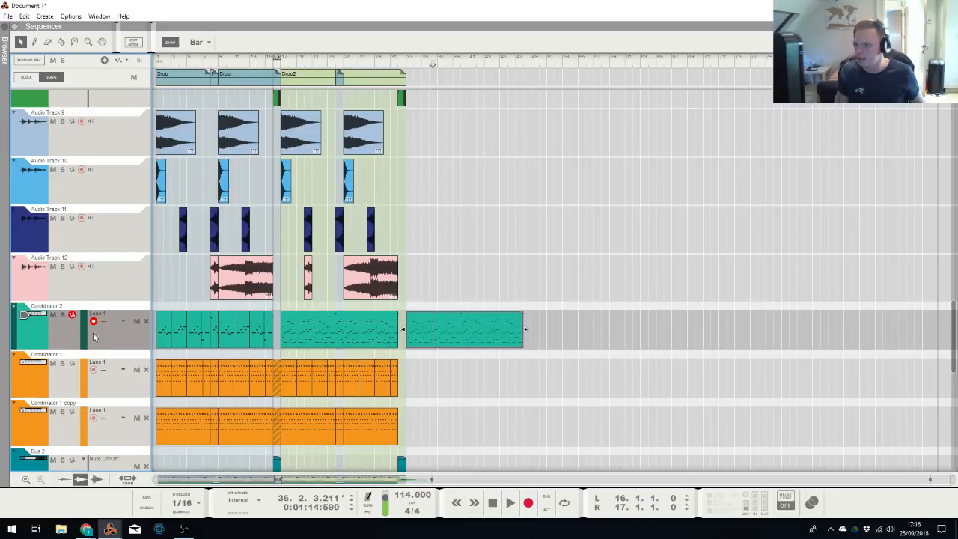
Play the song from bar 33 and check the notes of the copied Combinator 2 clip
left_click(398, 63)
key("space")
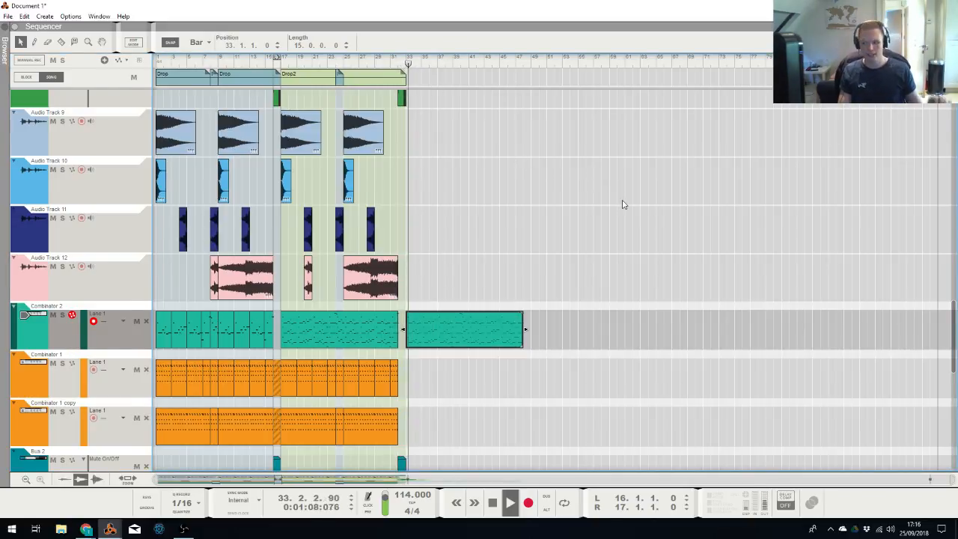
double_click(457, 330)
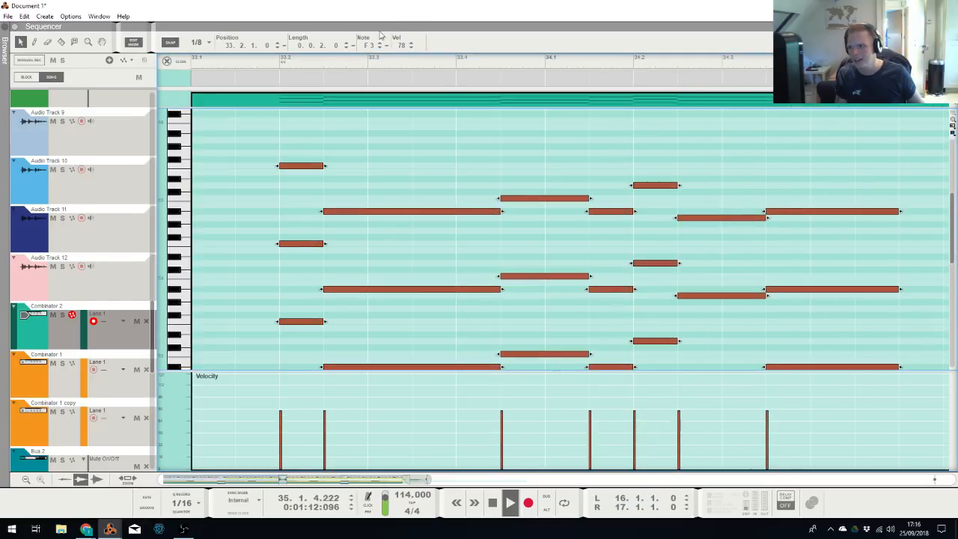
left_click(169, 62)
Copy the Drop2 clips on Combinator 1 and Combinator 1 copy to bar 33, beneath the new Combinator 2 clip
scroll(463, 269, "down", 3)
left_click_drag(464, 272, 292, 308)
left_click_drag(432, 309, 289, 266)
left_click_drag(301, 296, 428, 300)
left_click(571, 264)
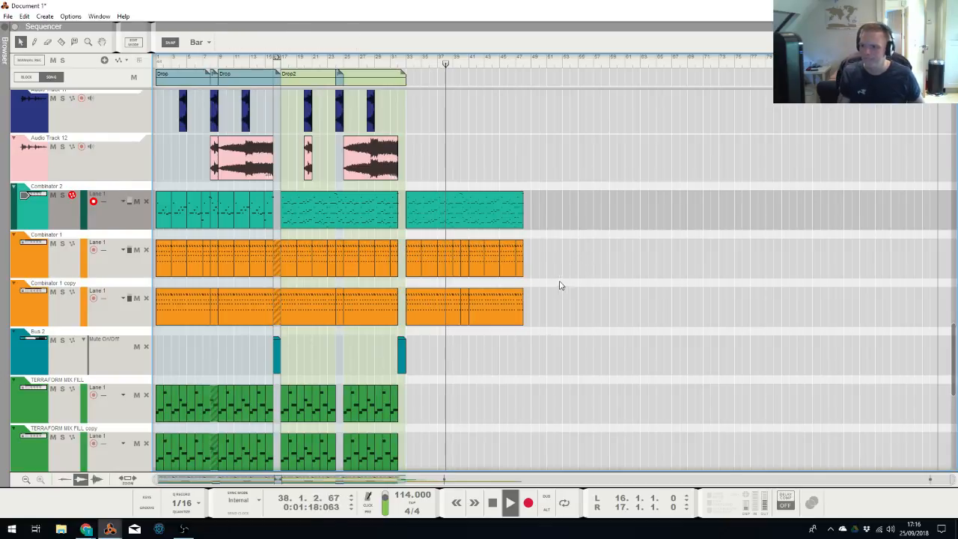
Create an LPF Frequency automation lane for Bus 2 and draw a 24-bar clip on it starting at bar 33
key("alt+Tab")
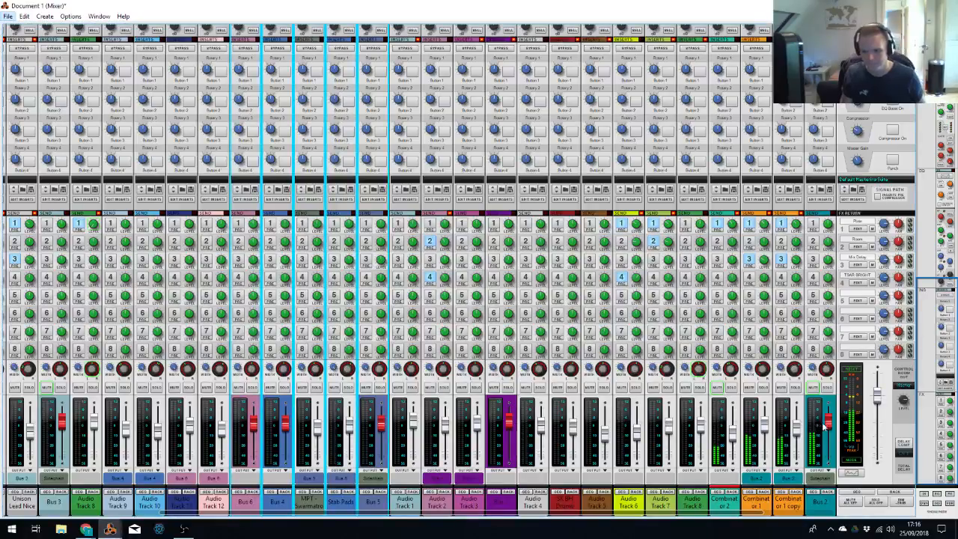
scroll(805, 120, "up", 8)
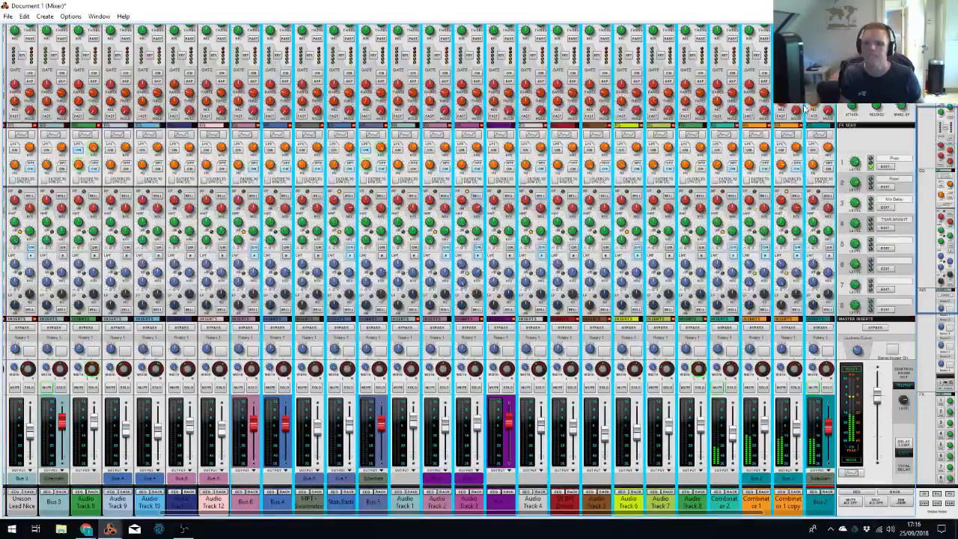
left_click(828, 147, "alt")
key("space")
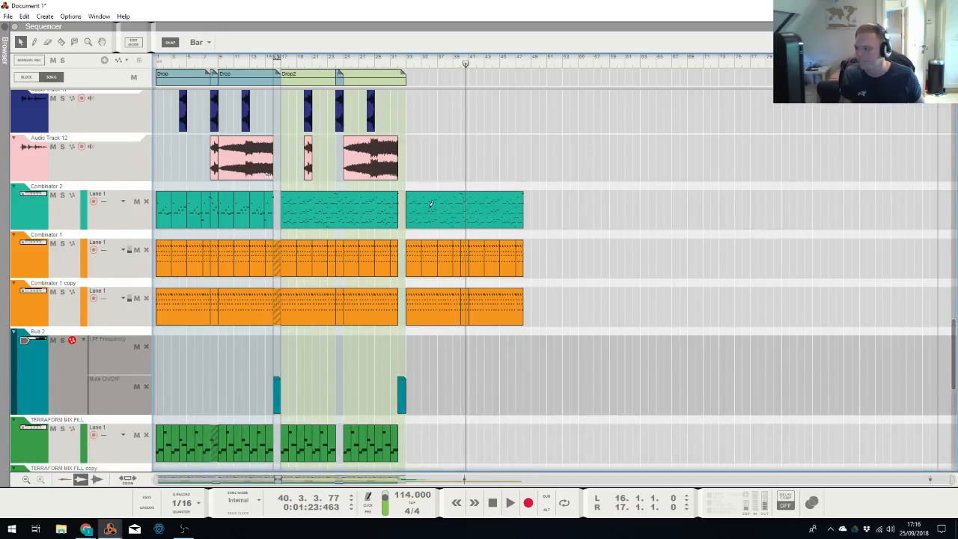
left_click_drag(413, 351, 572, 368)
double_click(539, 369)
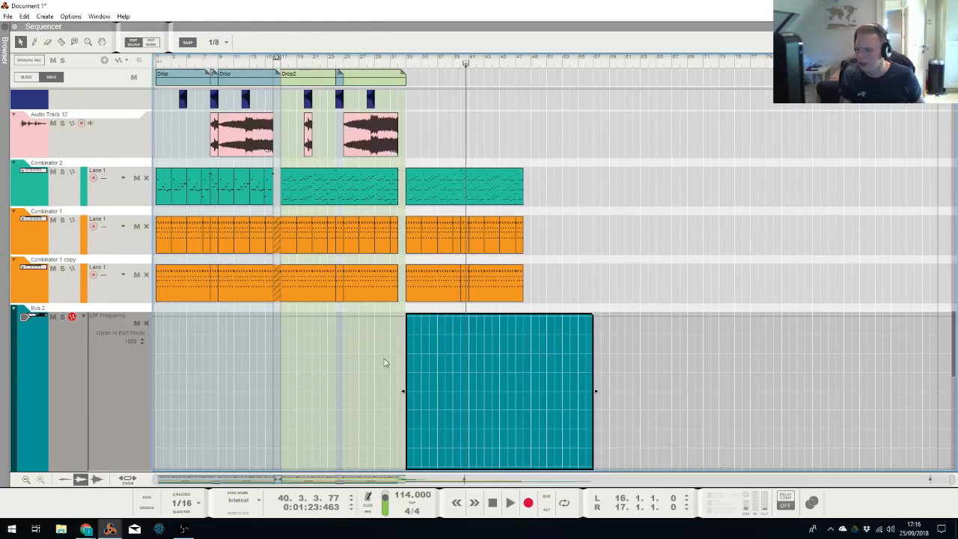
Add automation points for a falling filter ramp from bar 33 to about bar 48 and play it from bar 33
double_click(406, 325)
double_click(519, 431)
left_click(614, 198)
left_click(408, 58)
key("space")
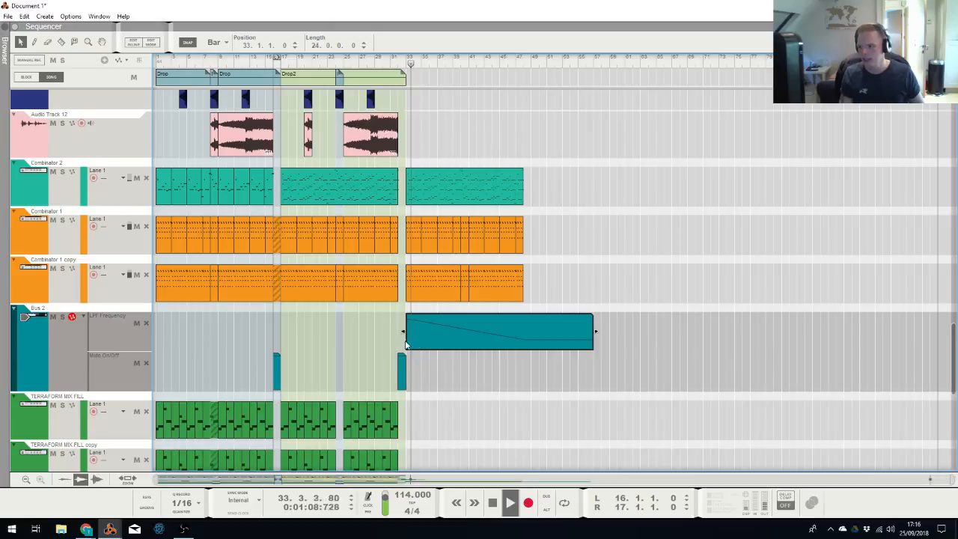
Lower the starting point of the Bus 2 LPF ramp to about 745, listen to it, and return to the song start
double_click(418, 329)
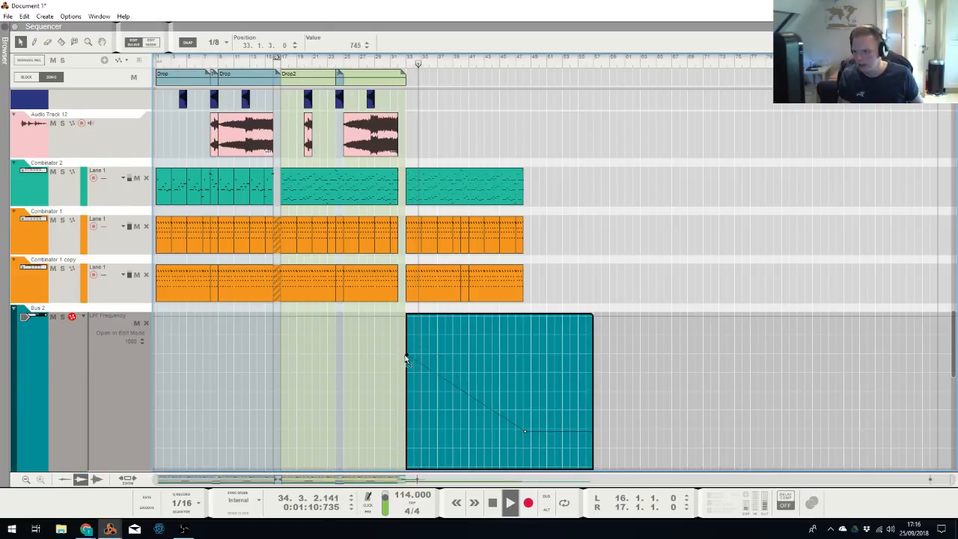
left_click(574, 208)
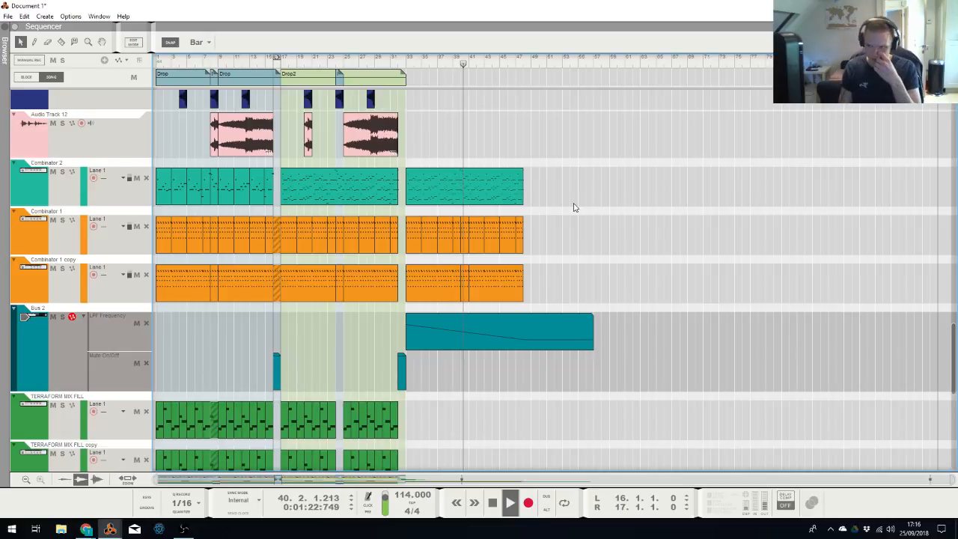
key("space")
key("Home")
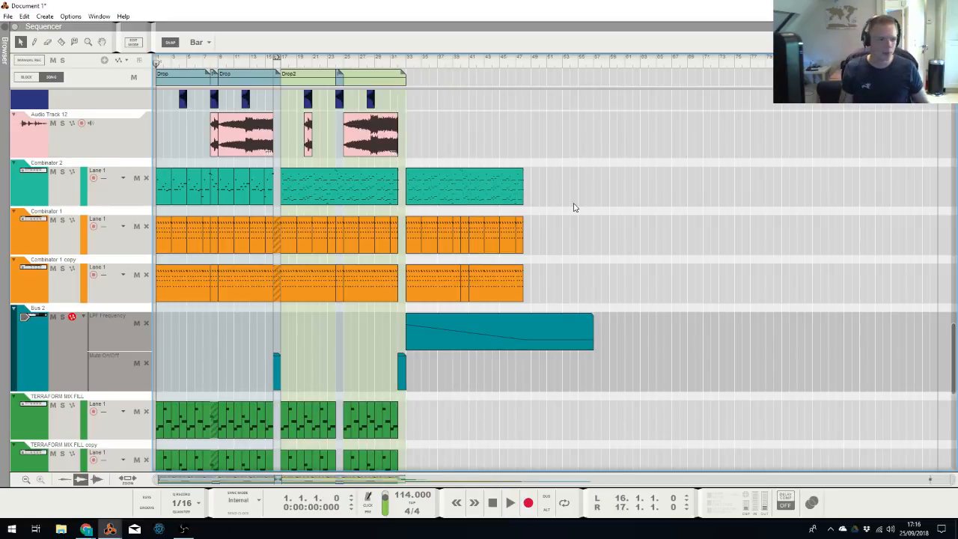
Save the song on the Desktop as "Royal McPoyles Underground London Pined Apple Pizza ft Pepporni Stram"
key("ctrl+s")
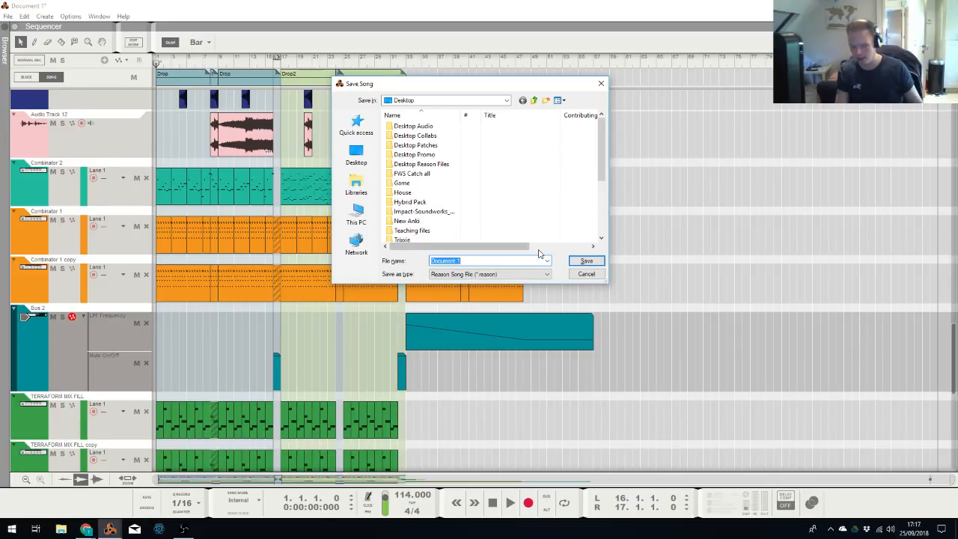
type("Royal ")
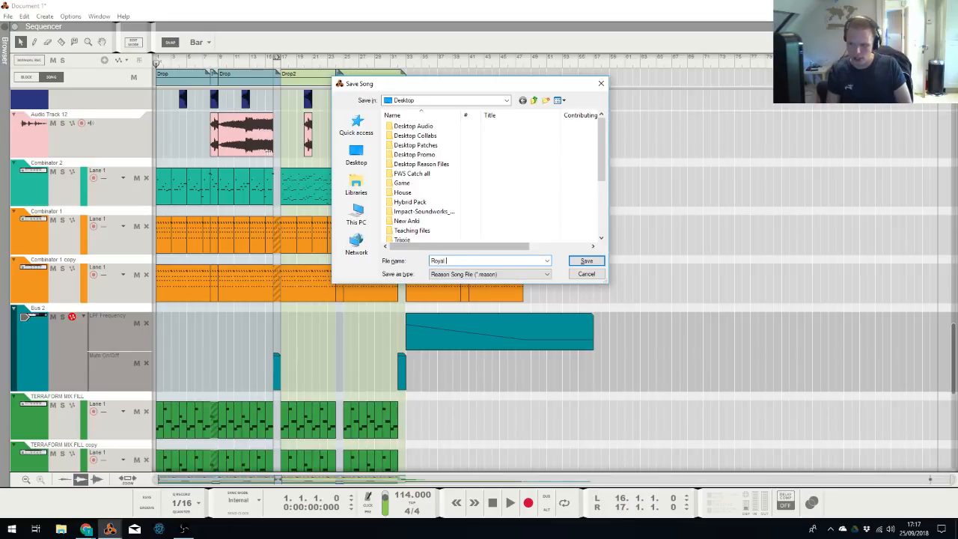
type("McDo")
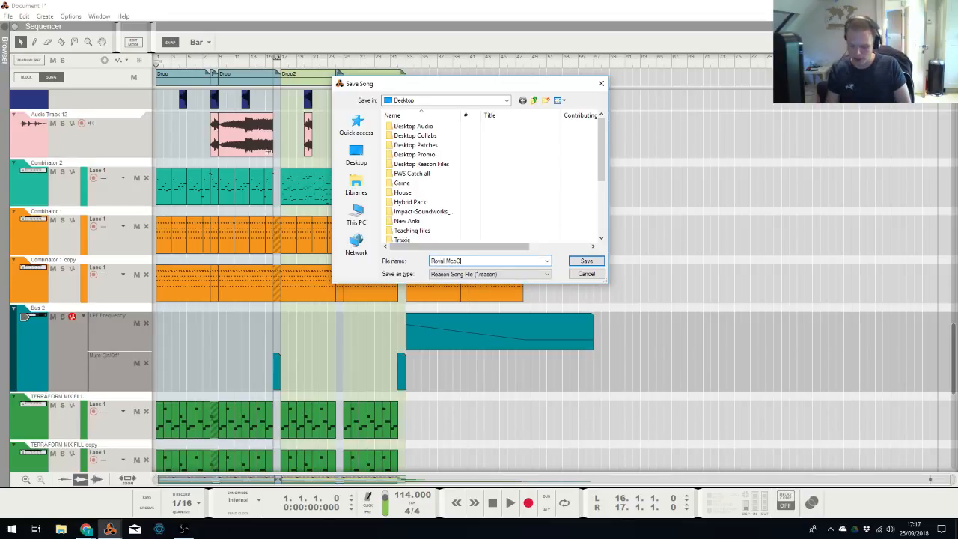
type("yle")
key("BackSpace")
key("BackSpace")
key("BackSpace")
key("BackSpace")
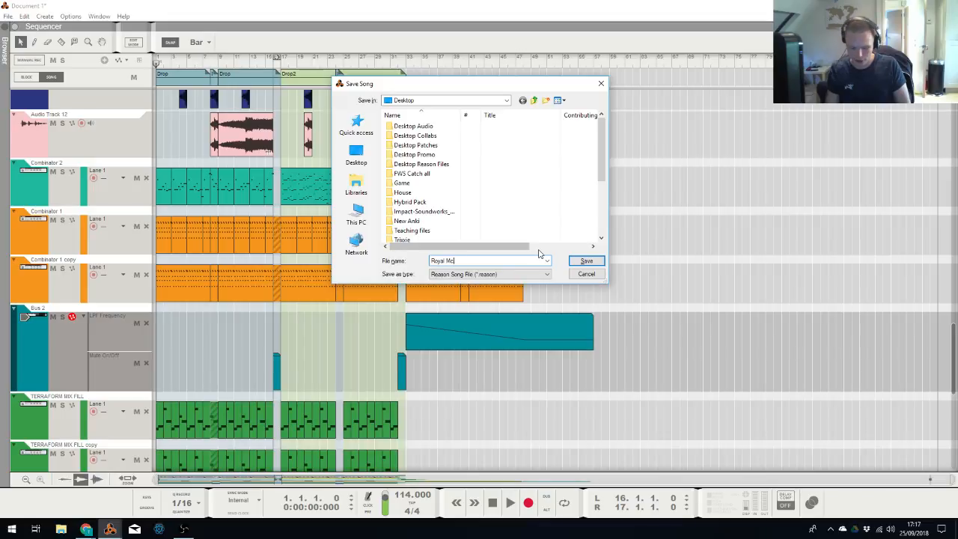
type("Poylea Und")
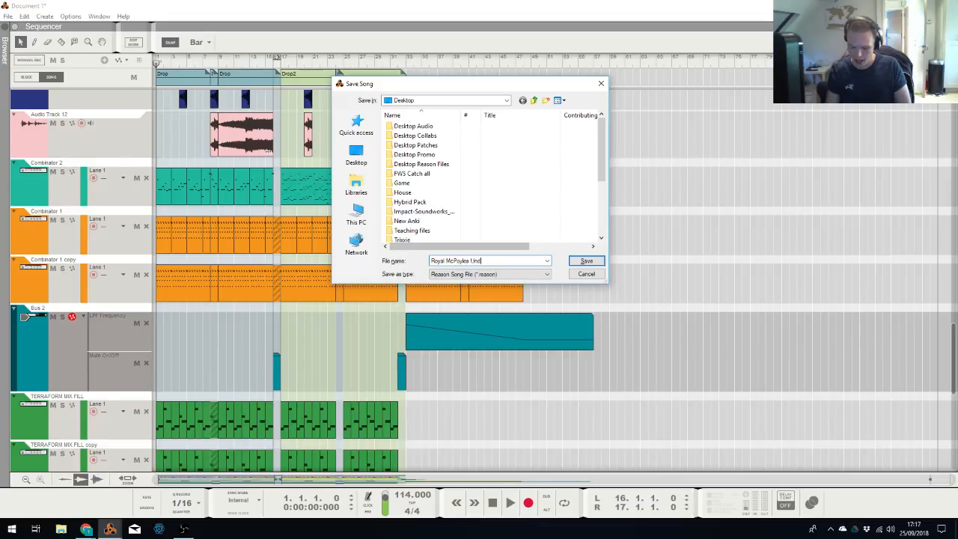
type("ergound")
key("BackSpace")
key("BackSpace")
key("BackSpace")
key("BackSpace")
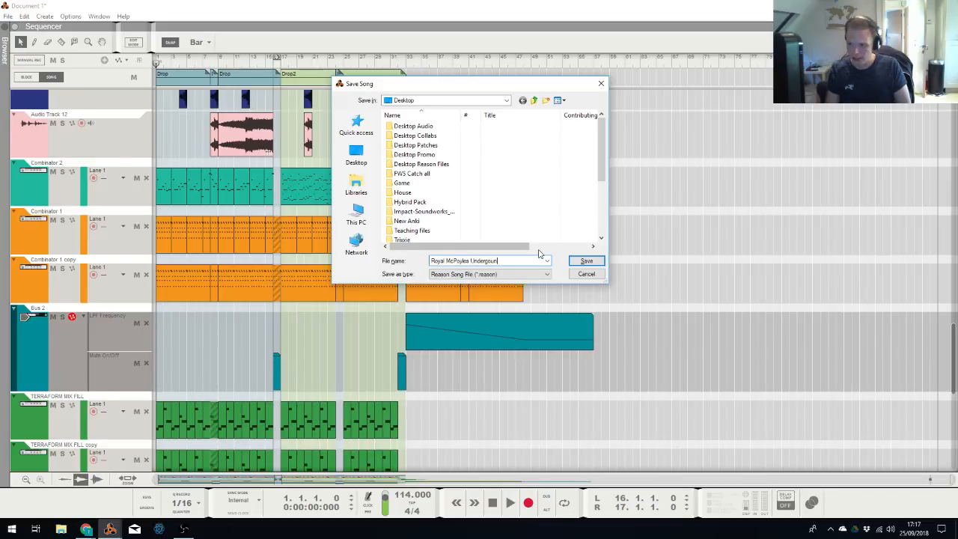
type("round Lo")
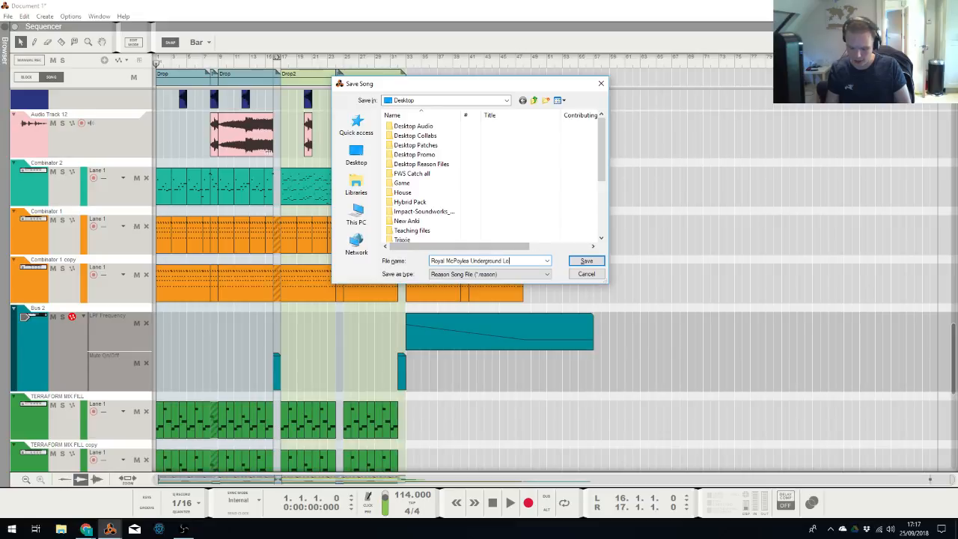
type("ndon Pined Apple Pi")
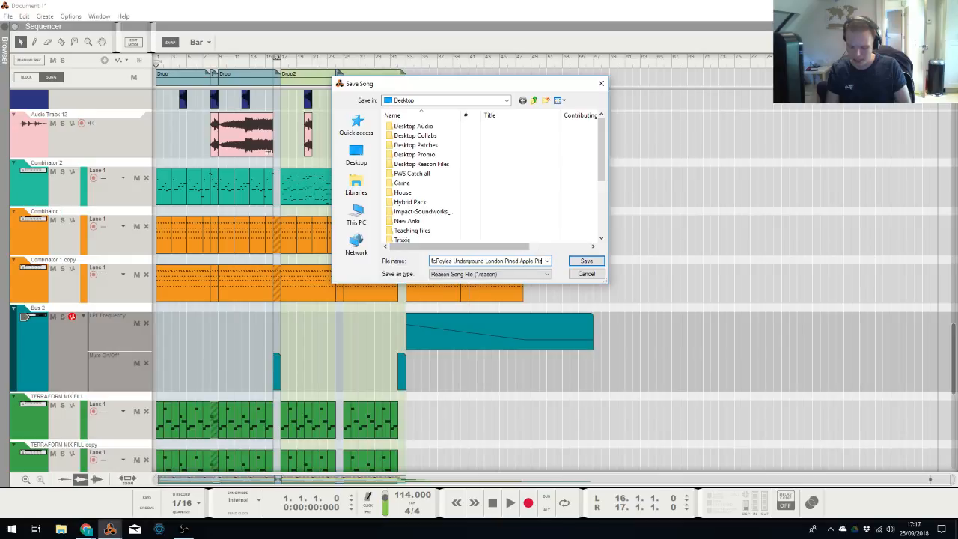
type("zza ft")
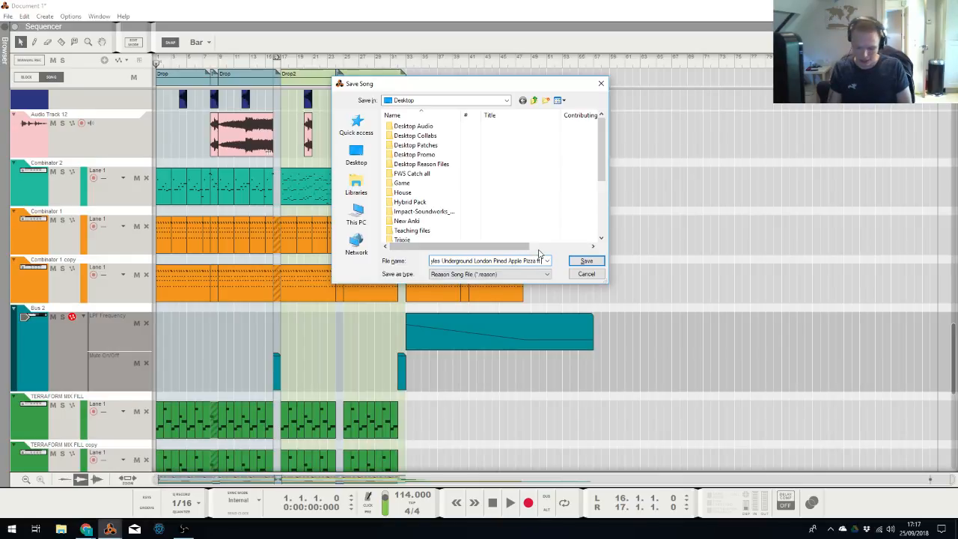
type("t Pepporo")
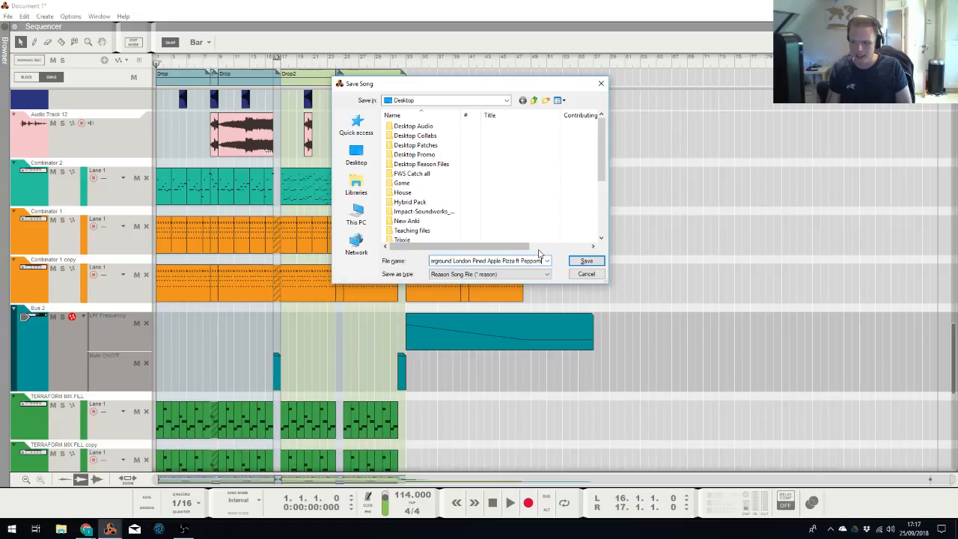
type("ni Stram")
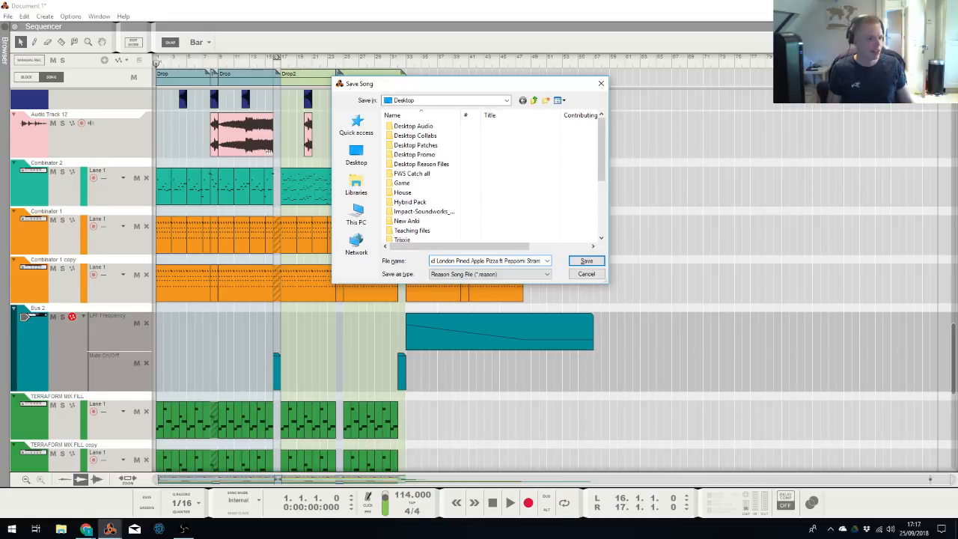
left_click(586, 260)
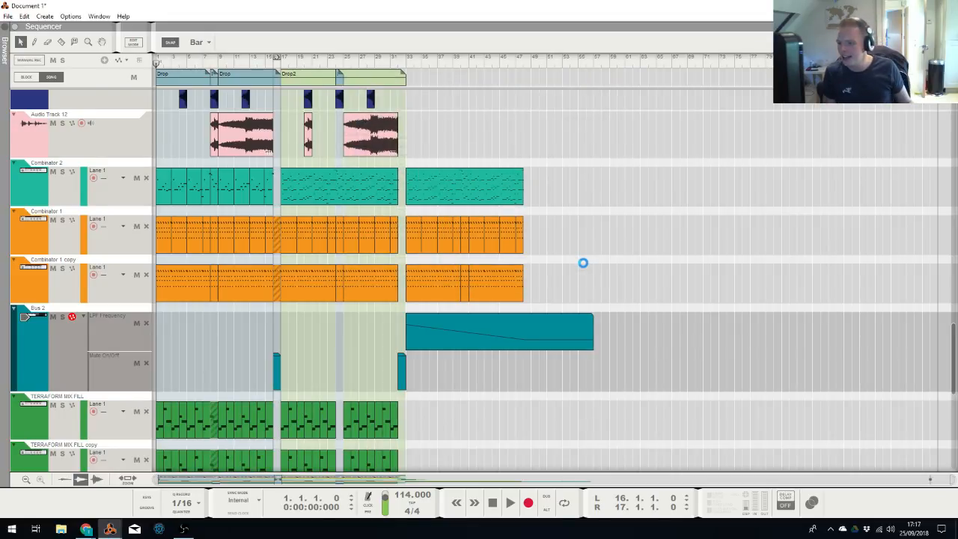